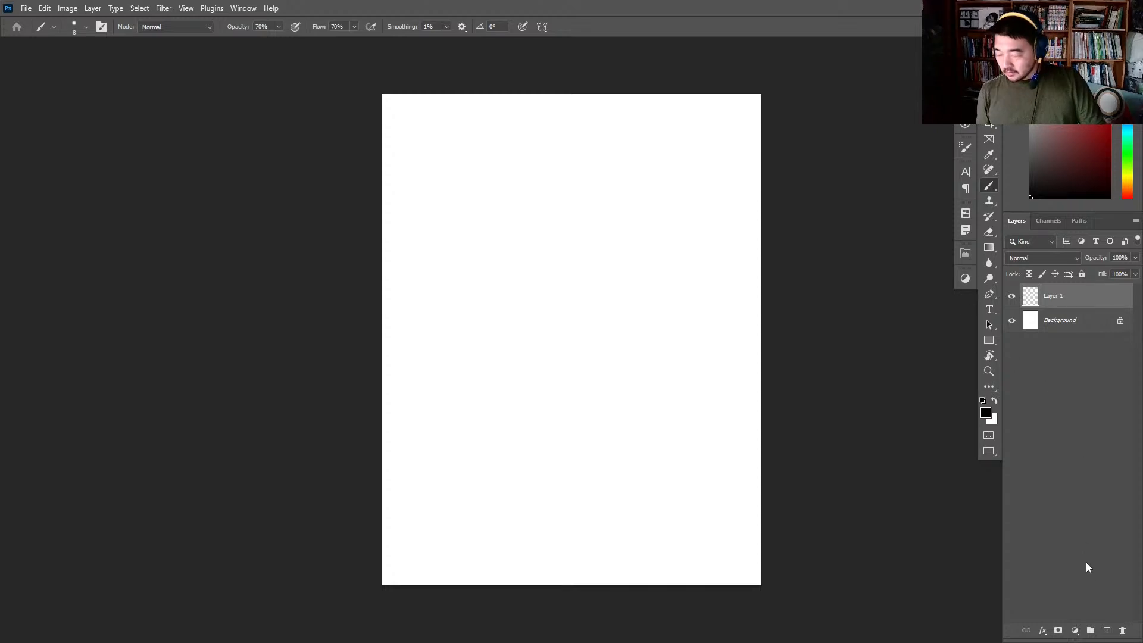
{"action": "left_click", "coordinate": [1107, 629]}
{"action": "left_click", "coordinate": [1099, 484]}
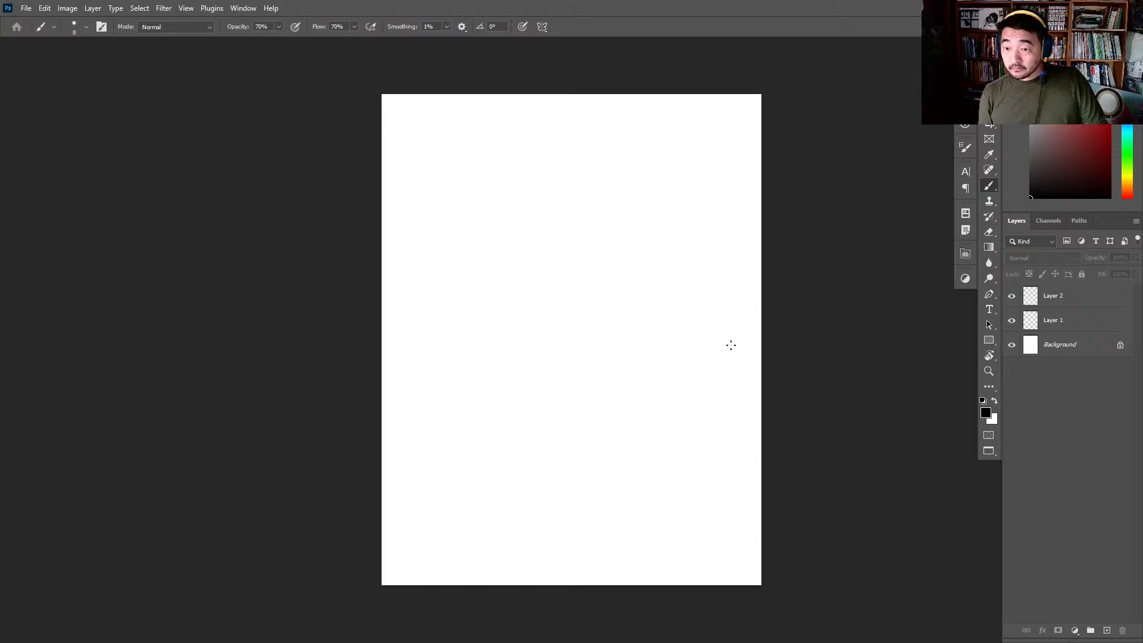
{"action": "key", "text": "z"}
{"action": "left_click_drag", "start_coordinate": [609, 153], "coordinate": [655, 151]}
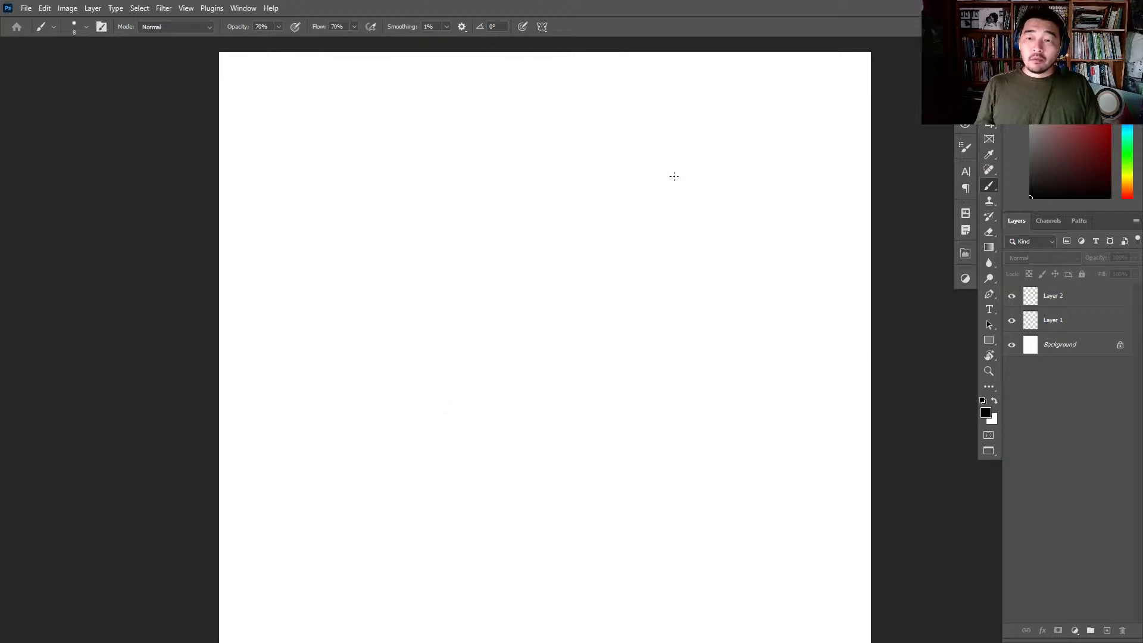
{"action": "key", "text": "z"}
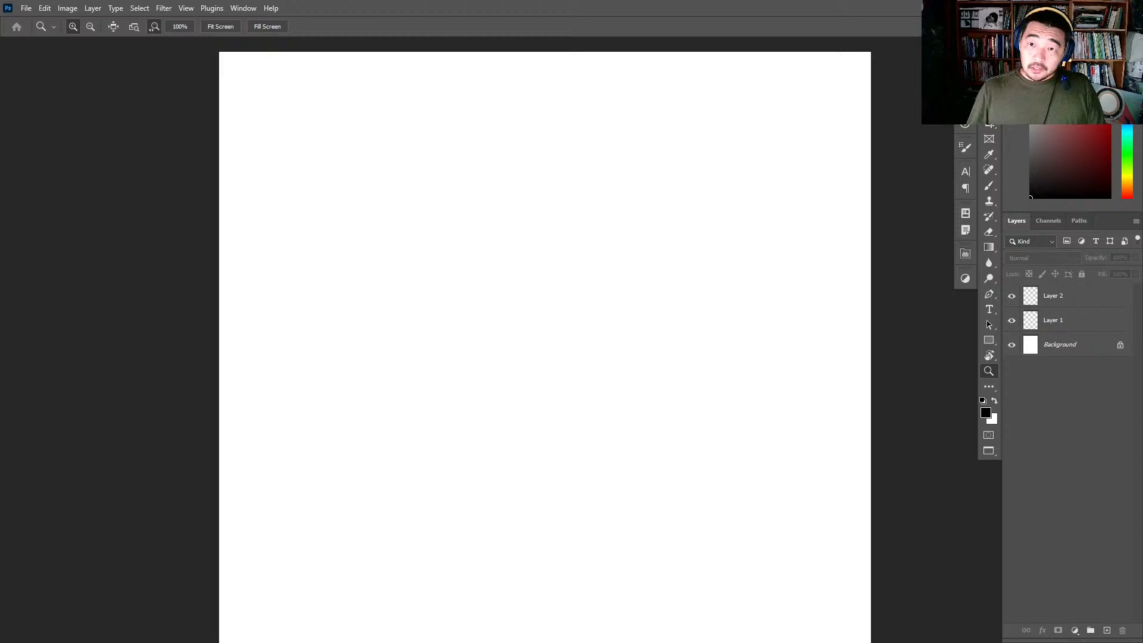
{"action": "left_click", "coordinate": [1070, 301]}
{"action": "key", "text": "Delete"}
- Handwrite the title "Create a character." in black brush strokes near the top of the page and underline it twice
{"action": "left_click_drag", "start_coordinate": [367, 102], "coordinate": [419, 107]}
{"action": "key", "text": "b"}
{"action": "key", "text": "ctrl+minus"}
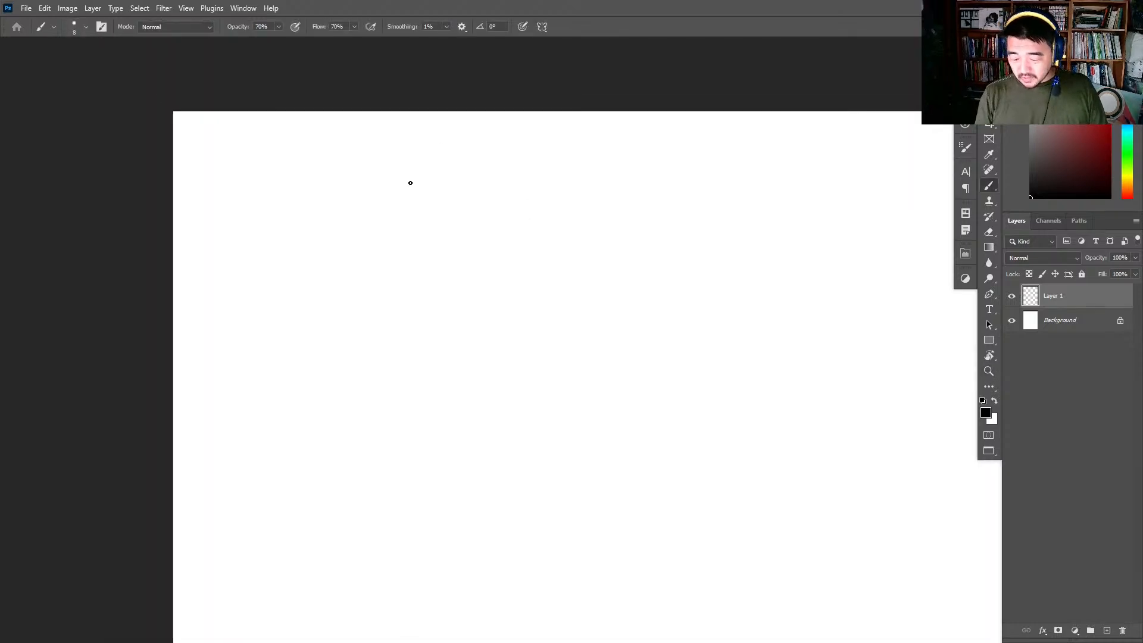
{"action": "left_click_drag", "start_coordinate": [411, 178], "coordinate": [419, 208]}
{"action": "key", "text": "ctrl+z"}
{"action": "key", "text": "ctrl+z"}
{"action": "mouse_move", "coordinate": [418, 205]}
{"action": "left_mouse_down"}
{"action": "mouse_move", "coordinate": [427, 186]}
{"action": "mouse_move", "coordinate": [452, 207]}
{"action": "left_mouse_up"}
{"action": "key", "text": "ctrl+z"}
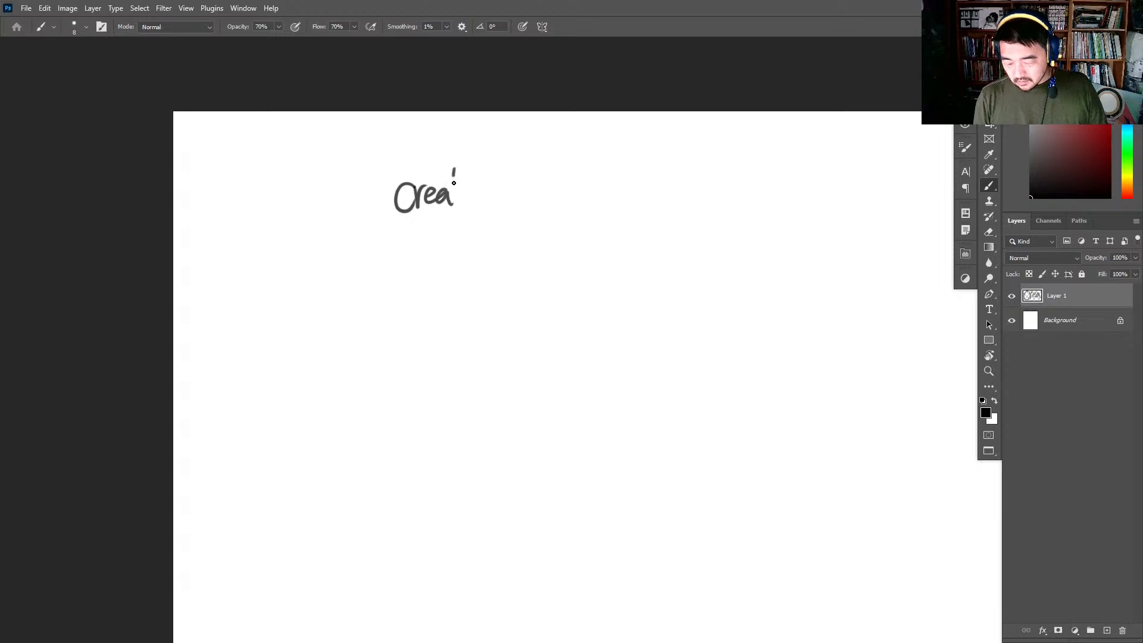
{"action": "left_click_drag", "start_coordinate": [454, 168], "coordinate": [455, 206]}
{"action": "mouse_move", "coordinate": [458, 193]}
{"action": "left_mouse_down"}
{"action": "mouse_move", "coordinate": [472, 202]}
{"action": "mouse_move", "coordinate": [464, 178]}
{"action": "left_mouse_up"}
{"action": "mouse_move", "coordinate": [508, 186]}
{"action": "left_mouse_down"}
{"action": "mouse_move", "coordinate": [497, 193]}
{"action": "mouse_move", "coordinate": [514, 202]}
{"action": "left_mouse_up"}
{"action": "left_click_drag", "start_coordinate": [542, 188], "coordinate": [528, 202]}
{"action": "left_click_drag", "start_coordinate": [545, 160], "coordinate": [540, 203]}
{"action": "left_click_drag", "start_coordinate": [541, 193], "coordinate": [570, 199]}
{"action": "left_click_drag", "start_coordinate": [579, 187], "coordinate": [600, 198]}
{"action": "left_click_drag", "start_coordinate": [618, 191], "coordinate": [625, 201]}
{"action": "mouse_move", "coordinate": [615, 186]}
{"action": "left_mouse_down"}
{"action": "mouse_move", "coordinate": [639, 181]}
{"action": "mouse_move", "coordinate": [646, 196]}
{"action": "left_mouse_up"}
{"action": "mouse_move", "coordinate": [649, 185]}
{"action": "left_mouse_down"}
{"action": "mouse_move", "coordinate": [656, 194]}
{"action": "mouse_move", "coordinate": [704, 101]}
{"action": "mouse_move", "coordinate": [688, 69]}
{"action": "left_mouse_up"}
{"action": "left_click", "coordinate": [673, 191]}
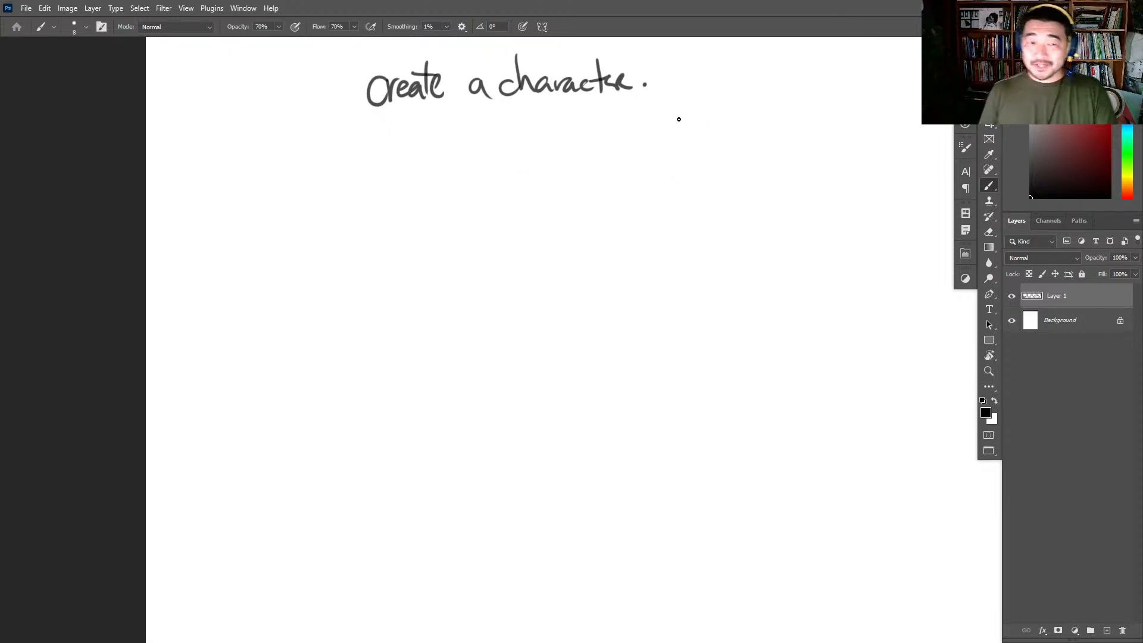
{"action": "left_click_drag", "start_coordinate": [368, 116], "coordinate": [672, 108]}
{"action": "mouse_move", "coordinate": [334, 131]}
{"action": "left_mouse_down"}
{"action": "mouse_move", "coordinate": [695, 122]}
{"action": "mouse_move", "coordinate": [685, 110]}
{"action": "mouse_move", "coordinate": [713, 109]}
{"action": "left_mouse_up"}
- Handwrite "Character Angle." on two lines beside the title and underline both words
{"action": "left_click_drag", "start_coordinate": [714, 75], "coordinate": [726, 108]}
{"action": "left_click_drag", "start_coordinate": [739, 92], "coordinate": [744, 109]}
{"action": "mouse_move", "coordinate": [746, 109]}
{"action": "left_mouse_down"}
{"action": "mouse_move", "coordinate": [764, 91]}
{"action": "mouse_move", "coordinate": [769, 109]}
{"action": "left_mouse_up"}
{"action": "mouse_move", "coordinate": [781, 95]}
{"action": "left_mouse_down"}
{"action": "mouse_move", "coordinate": [777, 109]}
{"action": "mouse_move", "coordinate": [793, 109]}
{"action": "left_mouse_up"}
{"action": "left_click_drag", "start_coordinate": [778, 96], "coordinate": [832, 101]}
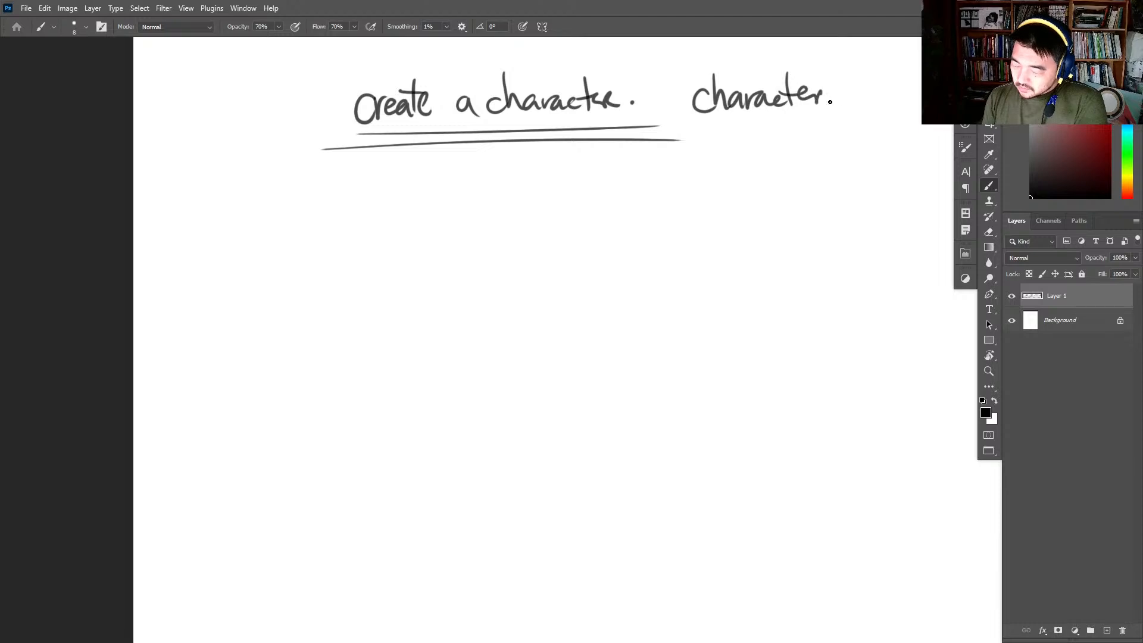
{"action": "mouse_move", "coordinate": [751, 115]}
{"action": "left_mouse_down"}
{"action": "mouse_move", "coordinate": [744, 142]}
{"action": "mouse_move", "coordinate": [759, 139]}
{"action": "left_mouse_up"}
{"action": "mouse_move", "coordinate": [763, 127]}
{"action": "left_mouse_down"}
{"action": "mouse_move", "coordinate": [782, 142]}
{"action": "mouse_move", "coordinate": [827, 132]}
{"action": "left_mouse_up"}
{"action": "left_click", "coordinate": [838, 130]}
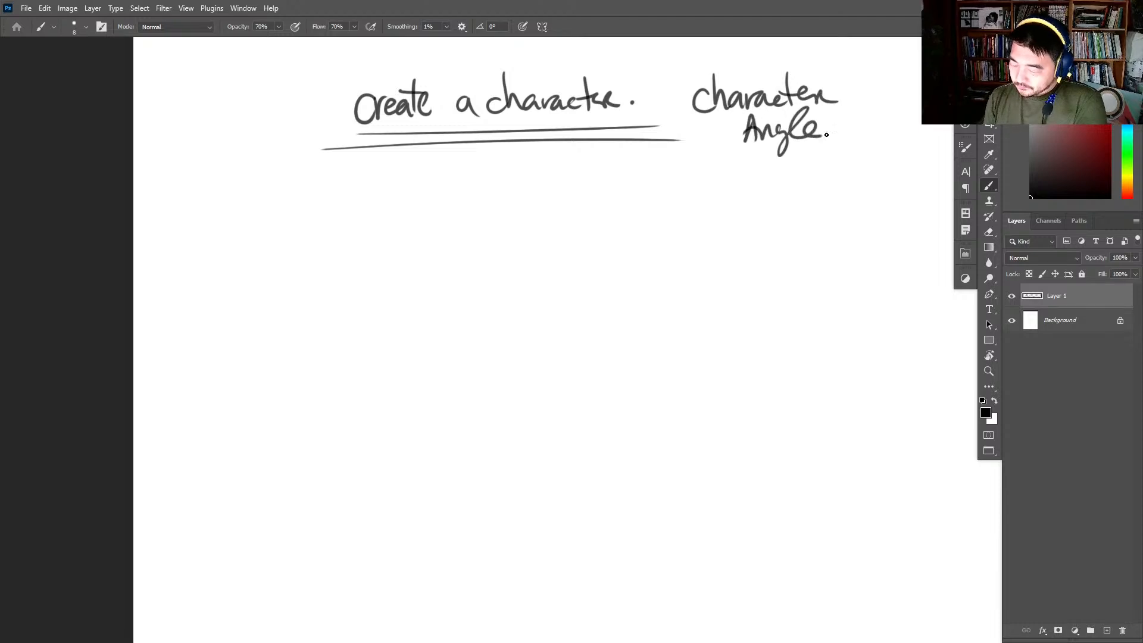
{"action": "left_click_drag", "start_coordinate": [718, 118], "coordinate": [852, 116]}
{"action": "left_click_drag", "start_coordinate": [699, 149], "coordinate": [887, 149]}
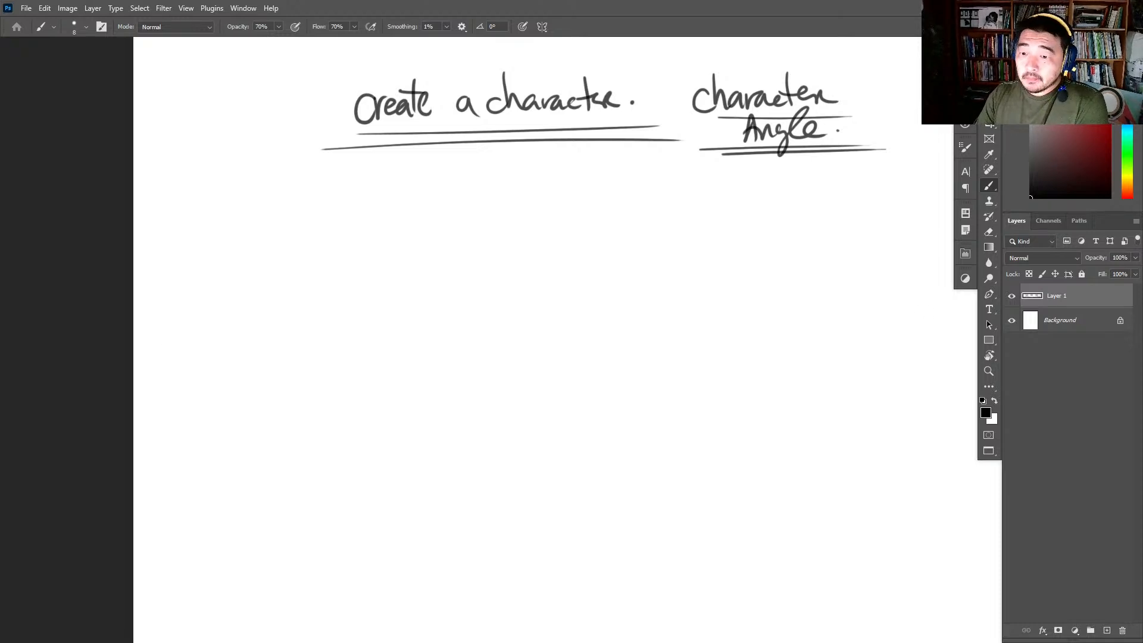
- Switch to Chrome with a user profile and search Google for "creating a character"
{"action": "left_click", "coordinate": [730, 633]}
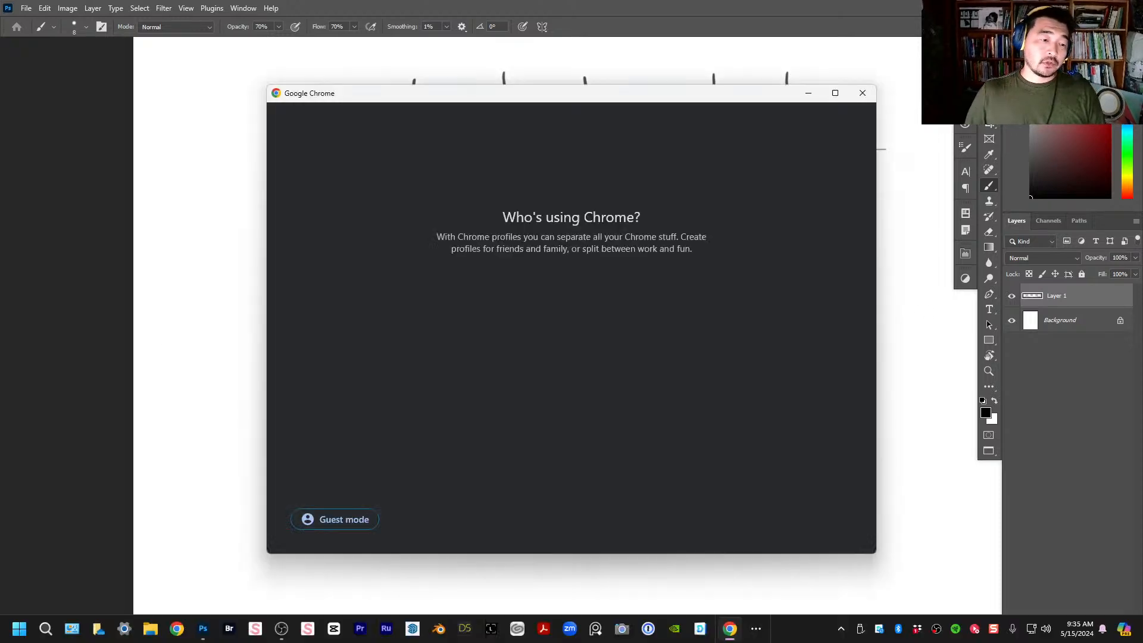
{"action": "left_click", "coordinate": [523, 284]}
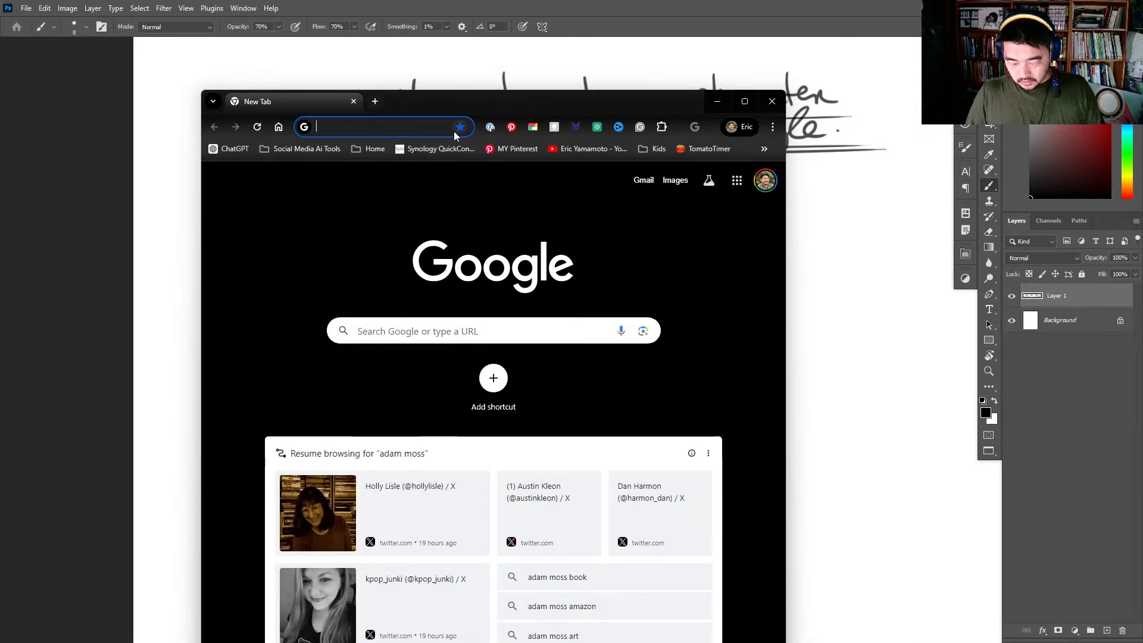
{"action": "left_click", "coordinate": [425, 127]}
{"action": "type", "text": "cr"}
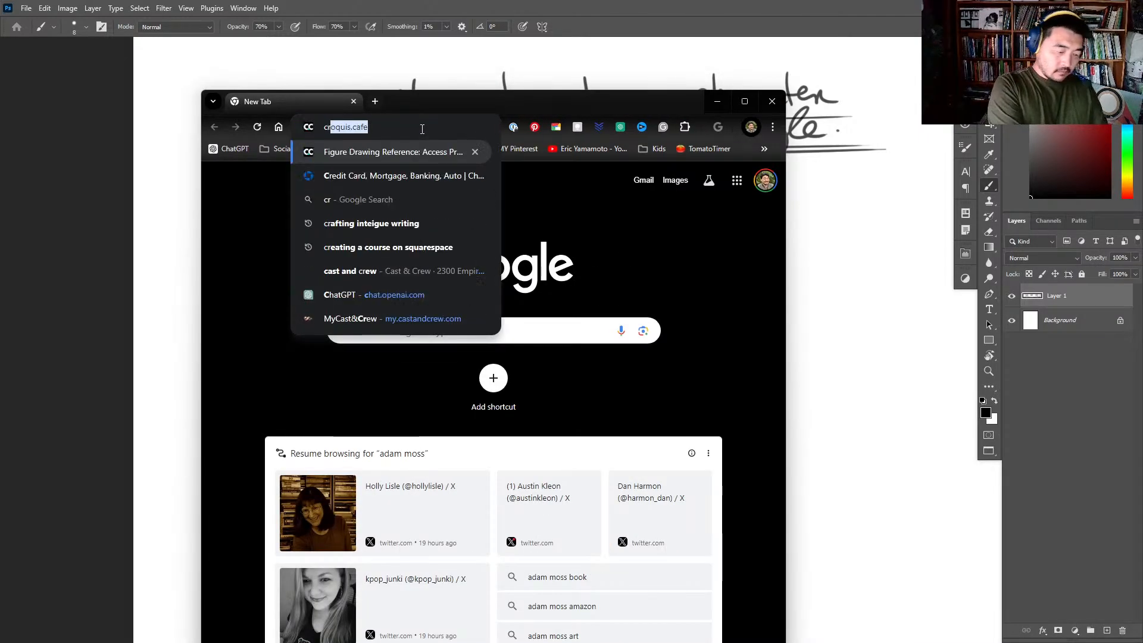
{"action": "type", "text": "eating a cara"}
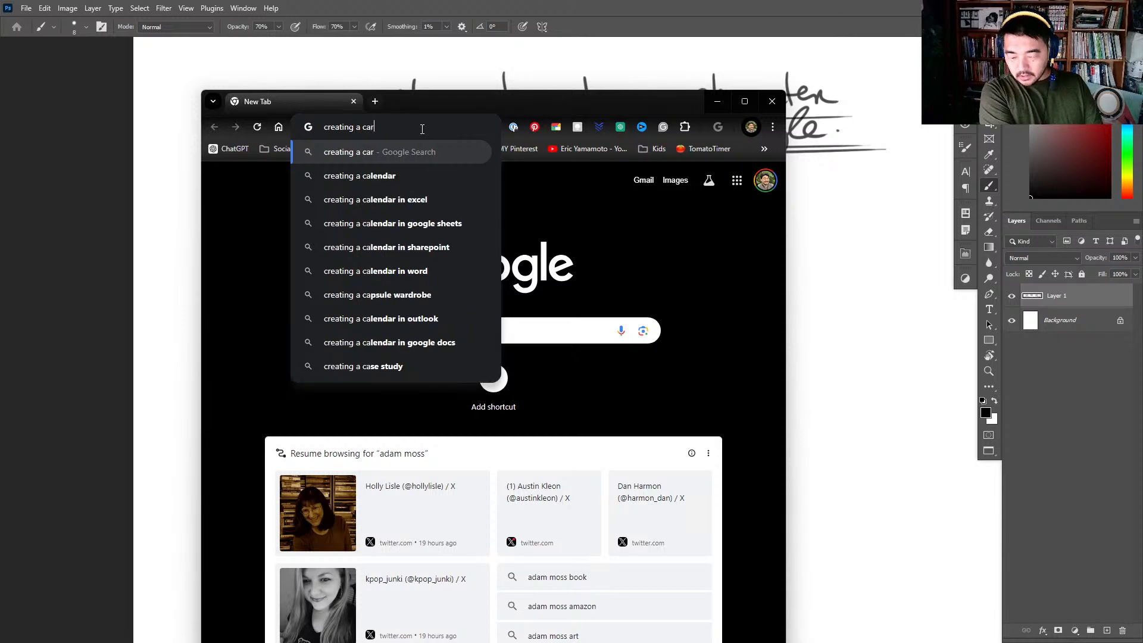
{"action": "key", "text": "BackSpace"}
{"action": "key", "text": "BackSpace"}
{"action": "key", "text": "BackSpace"}
{"action": "type", "text": "haracter"}
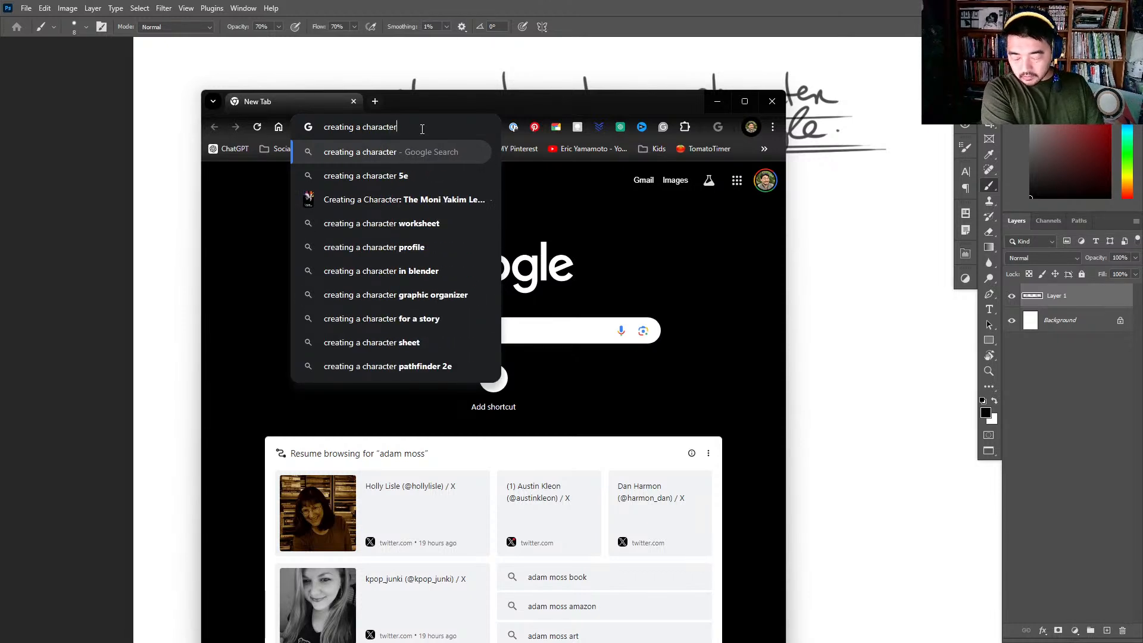
{"action": "key", "text": "Return"}
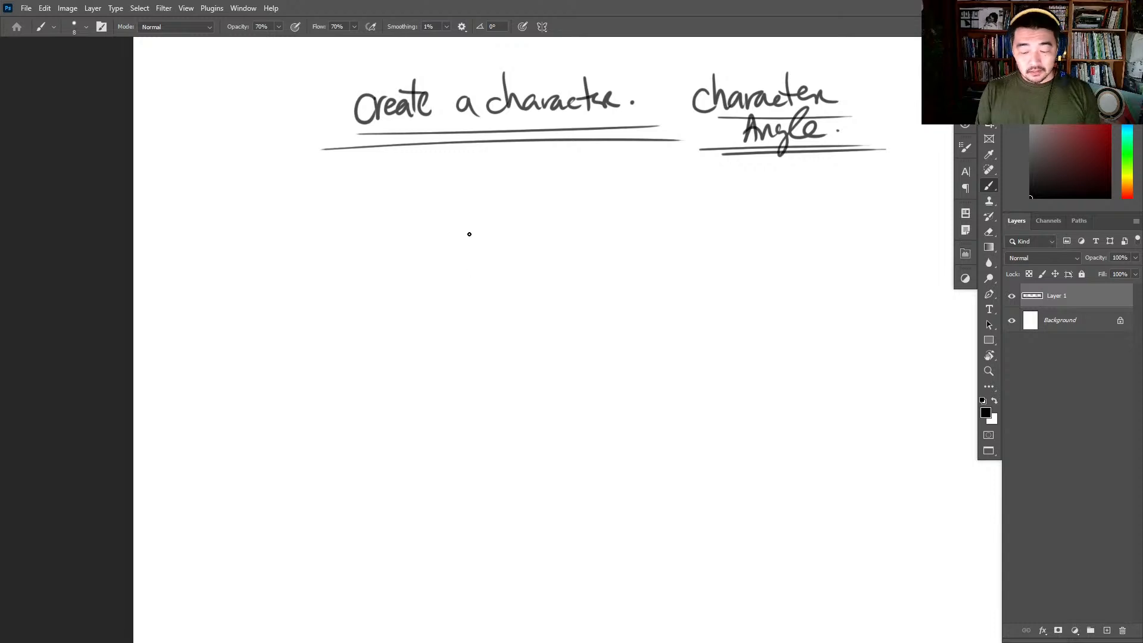
- Handwrite the bullet "- Dungeons & Dragons." below the title on the Photoshop canvas
{"action": "mouse_move", "coordinate": [306, 225]}
{"action": "left_mouse_down"}
{"action": "mouse_move", "coordinate": [349, 241]}
{"action": "mouse_move", "coordinate": [349, 225]}
{"action": "mouse_move", "coordinate": [355, 244]}
{"action": "mouse_move", "coordinate": [367, 230]}
{"action": "mouse_move", "coordinate": [379, 249]}
{"action": "mouse_move", "coordinate": [374, 238]}
{"action": "mouse_move", "coordinate": [389, 228]}
{"action": "mouse_move", "coordinate": [388, 245]}
{"action": "mouse_move", "coordinate": [399, 232]}
{"action": "mouse_move", "coordinate": [418, 244]}
{"action": "mouse_move", "coordinate": [464, 232]}
{"action": "left_mouse_up"}
{"action": "mouse_move", "coordinate": [498, 222]}
{"action": "left_mouse_down"}
{"action": "mouse_move", "coordinate": [498, 245]}
{"action": "mouse_move", "coordinate": [530, 234]}
{"action": "mouse_move", "coordinate": [585, 244]}
{"action": "mouse_move", "coordinate": [633, 215]}
{"action": "mouse_move", "coordinate": [627, 208]}
{"action": "left_mouse_up"}
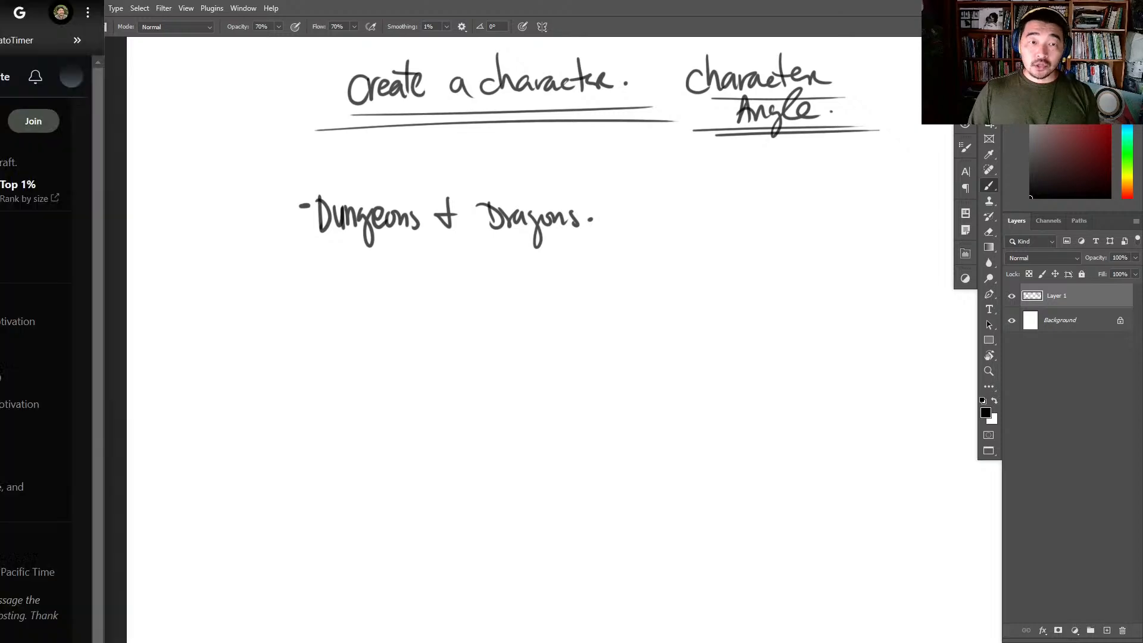
{"action": "left_click_drag", "start_coordinate": [0, 24], "coordinate": [426, 46]}
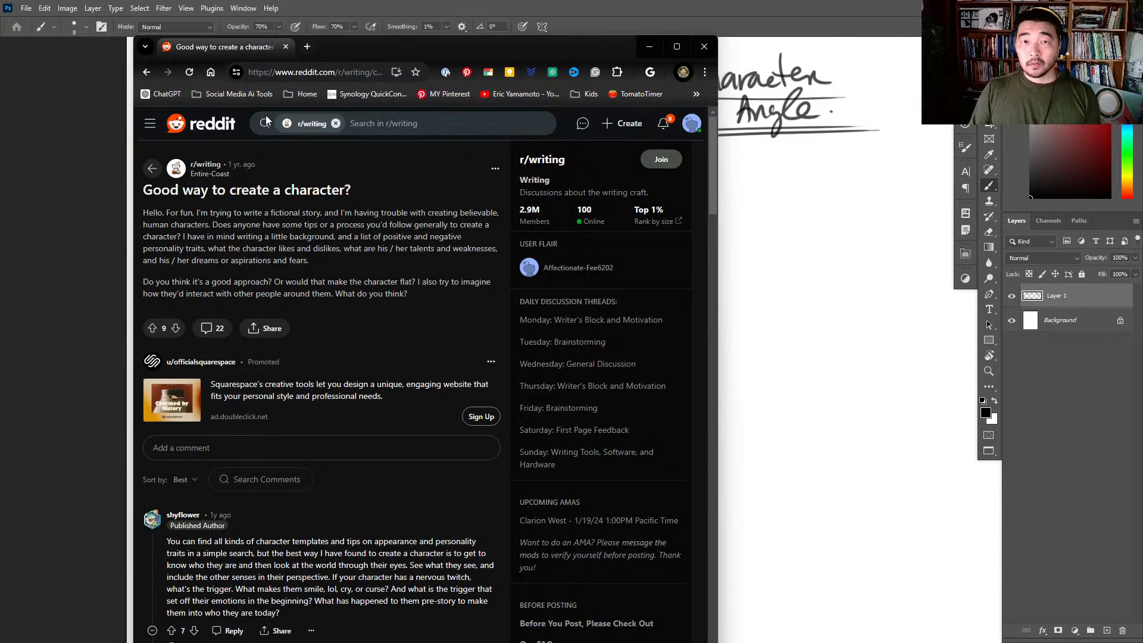
{"action": "left_click_drag", "start_coordinate": [412, 53], "coordinate": [0, 98]}
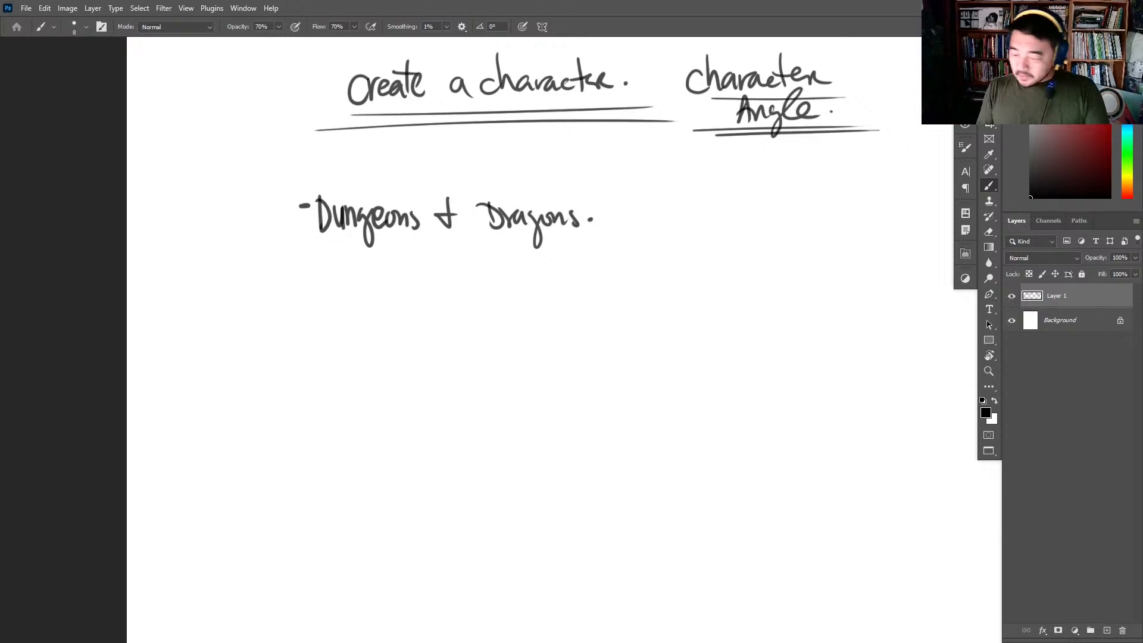
{"action": "left_click", "coordinate": [1032, 310]}
{"action": "left_click", "coordinate": [1033, 301]}
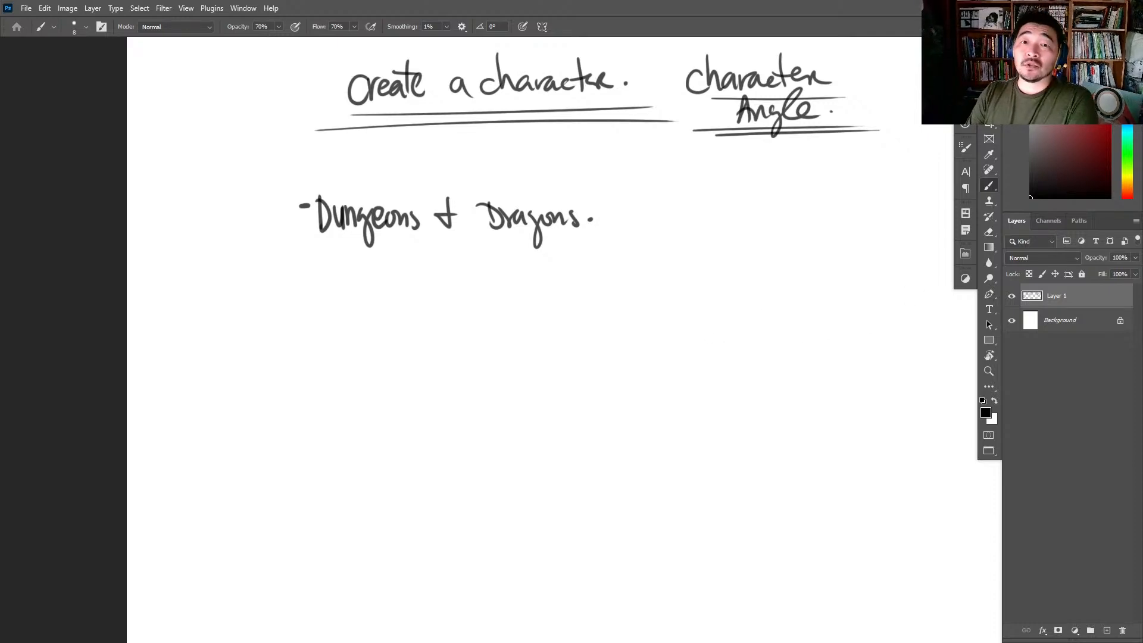
- Bring up the Reddit thread "Good way to create a character?" full-screen in Chrome and read the post and its replies
{"action": "left_click_drag", "start_coordinate": [447, 65], "coordinate": [520, 40]}
{"action": "double_click", "coordinate": [520, 40]}
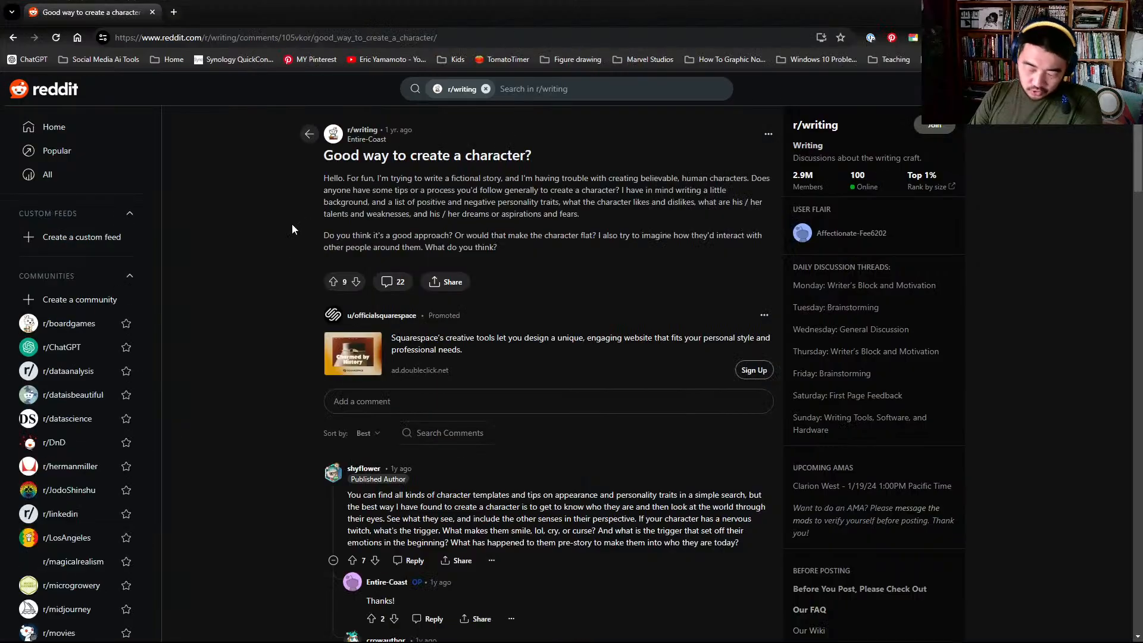
{"action": "left_click_drag", "start_coordinate": [392, 178], "coordinate": [676, 187]}
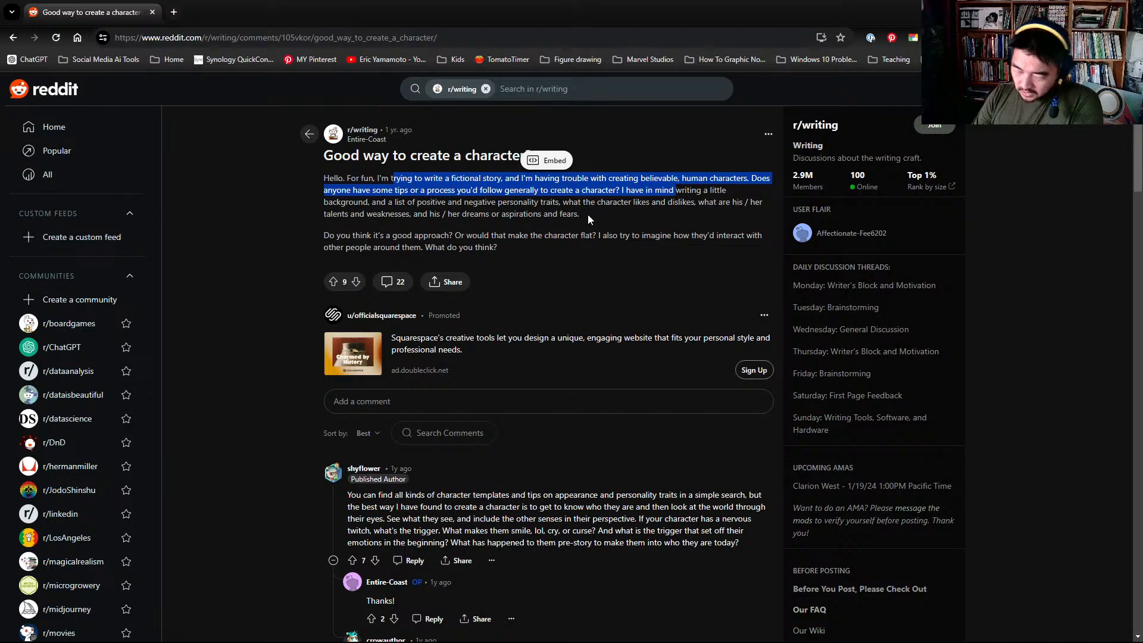
{"action": "scroll", "coordinate": [468, 356], "scroll_direction": "down", "scroll_amount": 2}
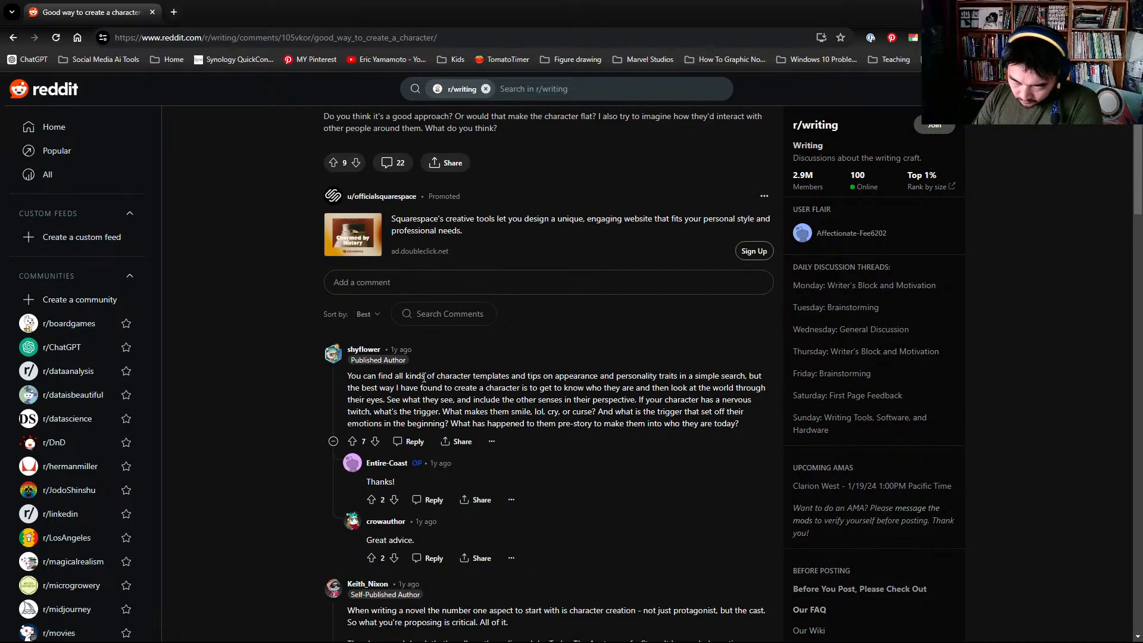
{"action": "left_click_drag", "start_coordinate": [349, 376], "coordinate": [609, 423]}
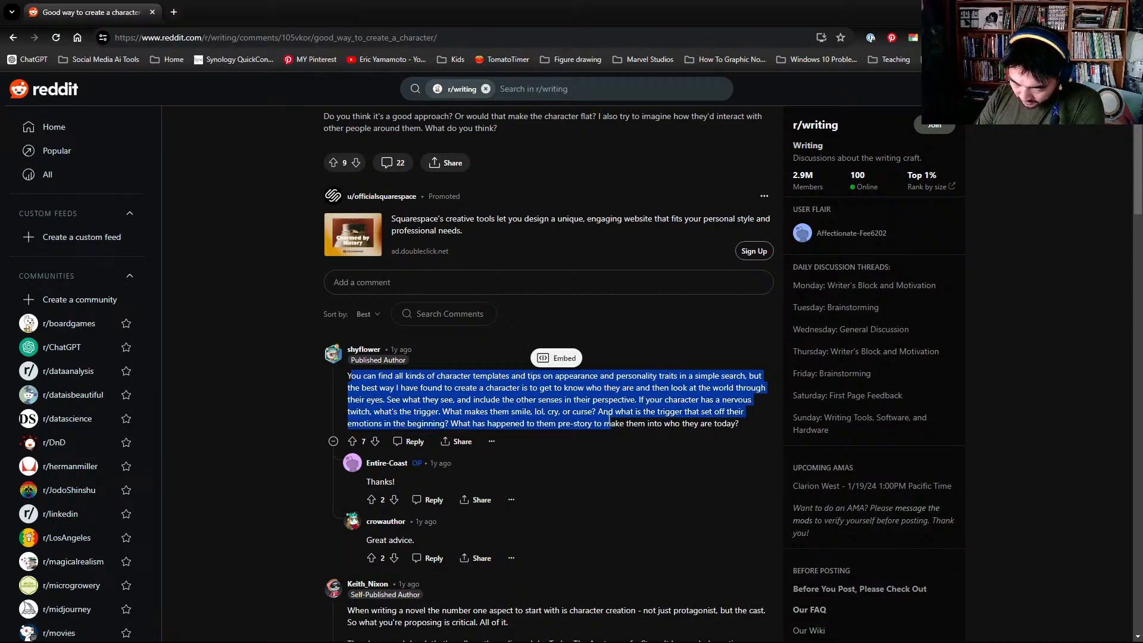
{"action": "scroll", "coordinate": [589, 419], "scroll_direction": "down", "scroll_amount": 2}
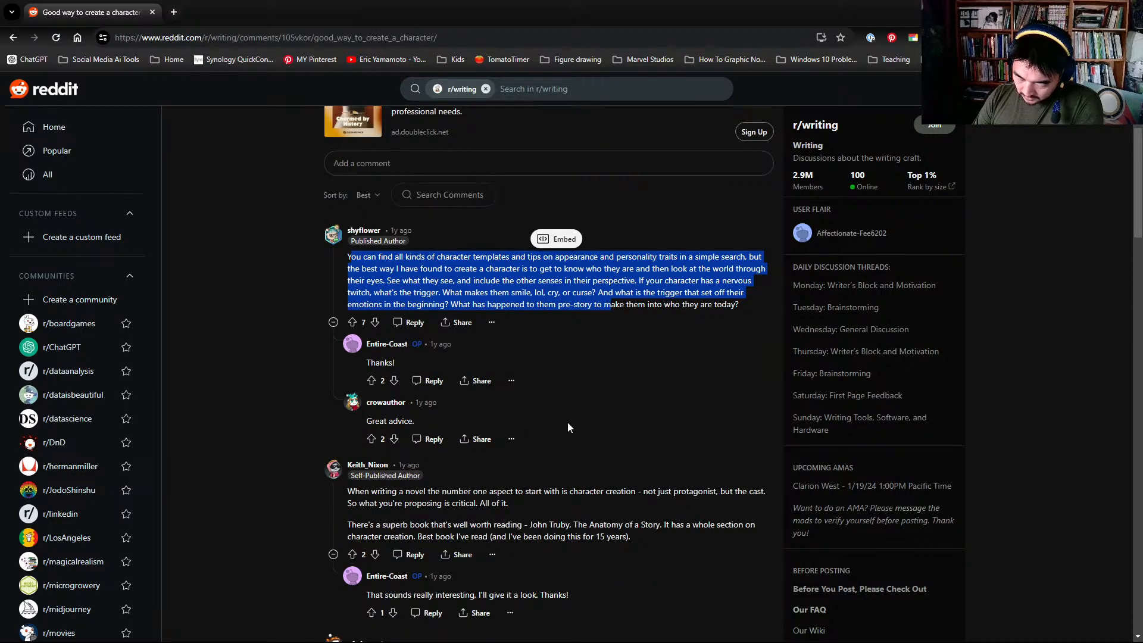
{"action": "scroll", "coordinate": [569, 424], "scroll_direction": "down", "scroll_amount": 2}
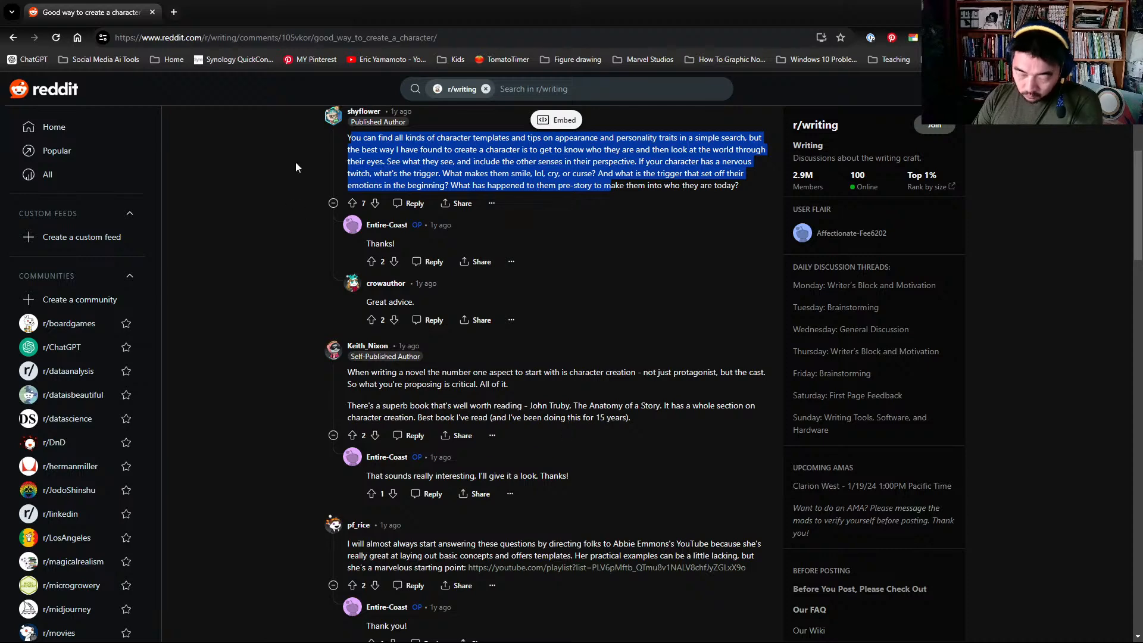
- Search Google for "character trait randomizer" in a new browser tab
{"action": "left_click", "coordinate": [175, 12]}
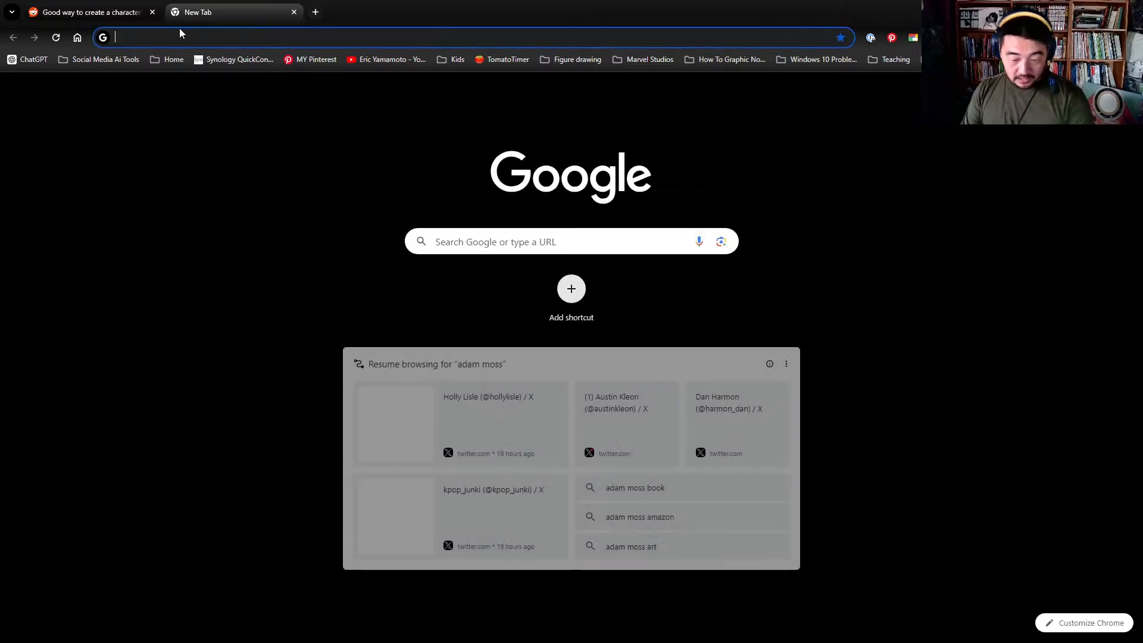
{"action": "type", "text": "c"}
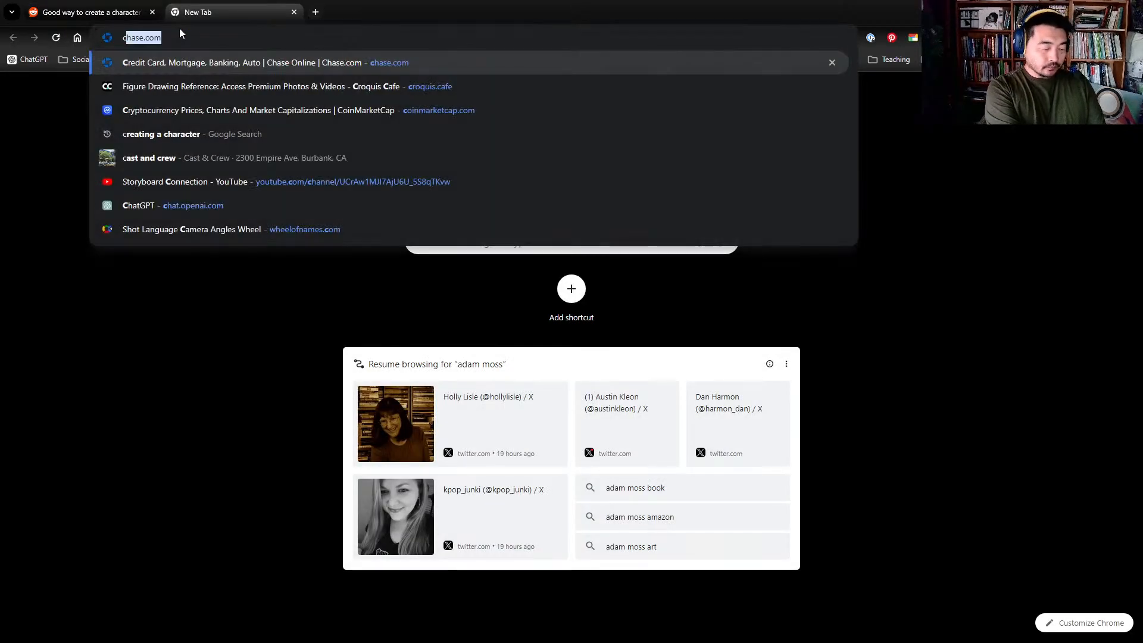
{"action": "key", "text": "BackSpace"}
{"action": "key", "text": "BackSpace"}
{"action": "type", "text": "chara"}
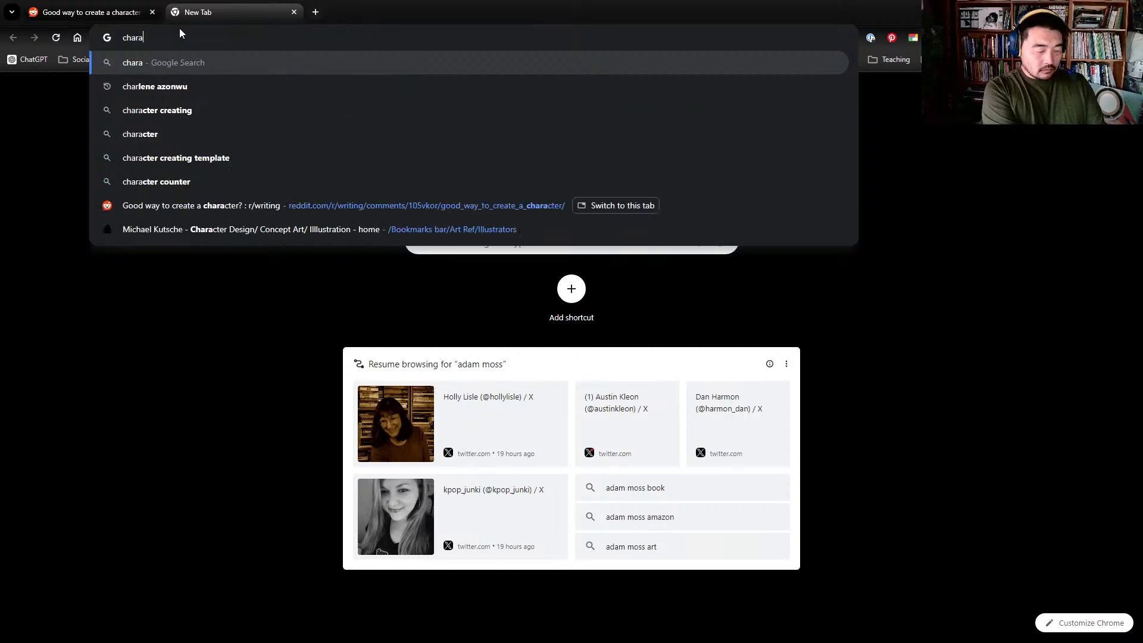
{"action": "type", "text": "cter trait "}
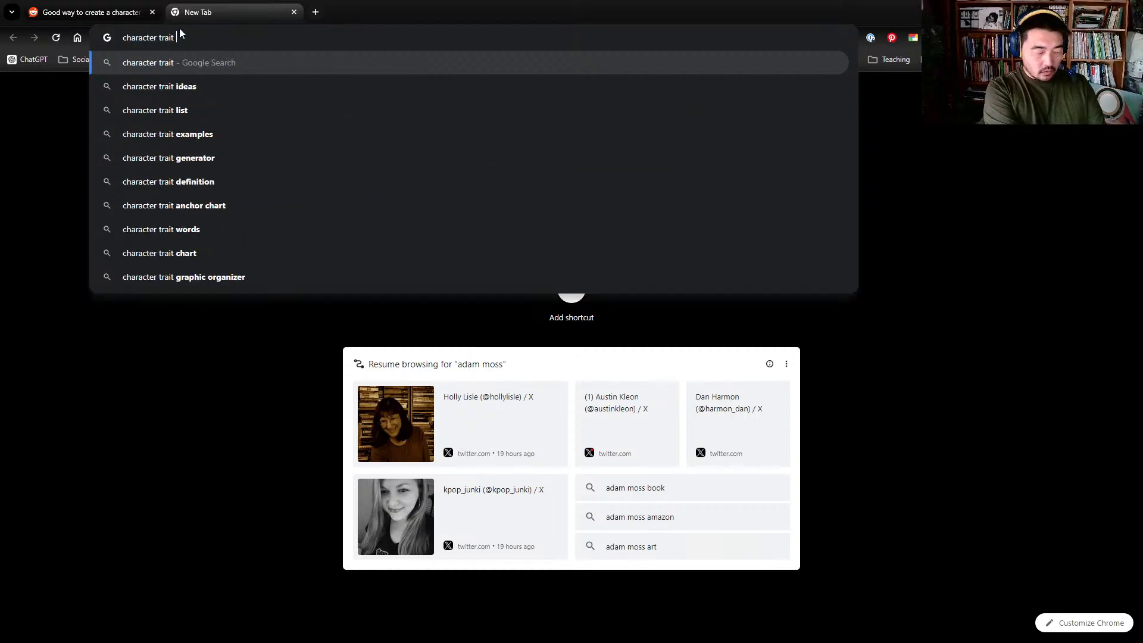
{"action": "type", "text": "randomizer"}
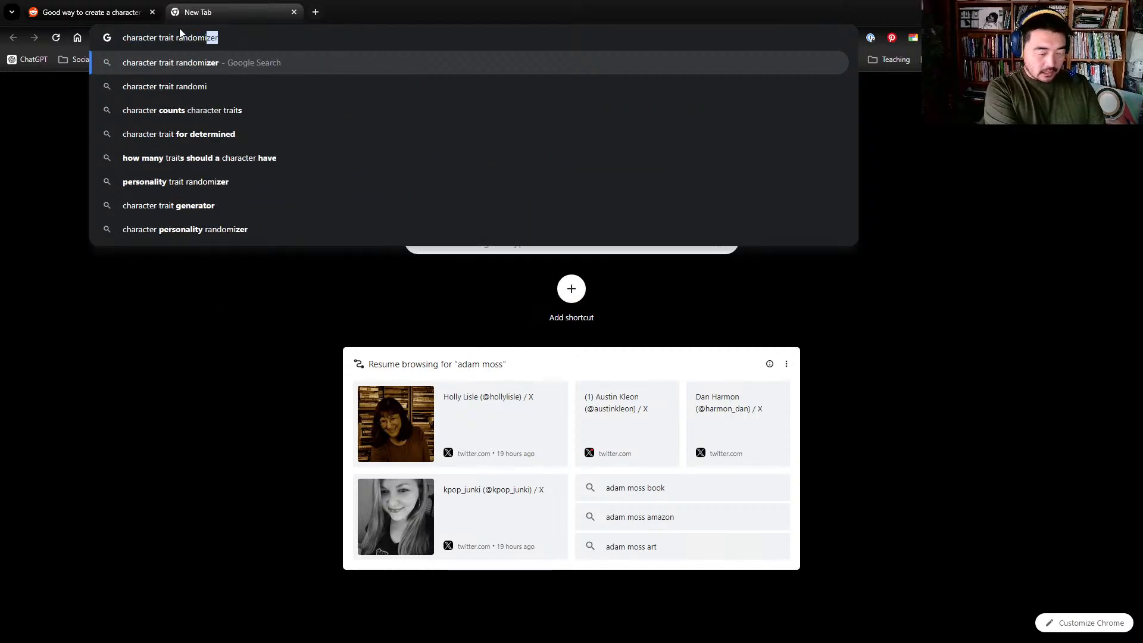
{"action": "key", "text": "Return"}
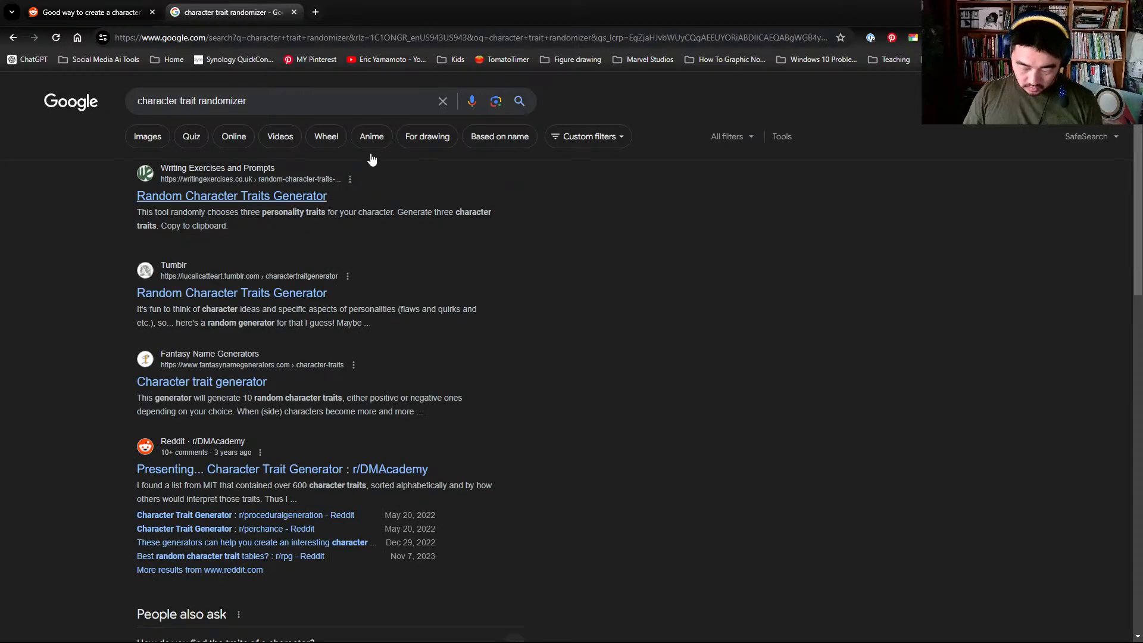
- Generate three character traits with the WritingExercises.co.uk Random Character Traits Generator, then return to the search results
{"action": "left_click", "coordinate": [233, 197]}
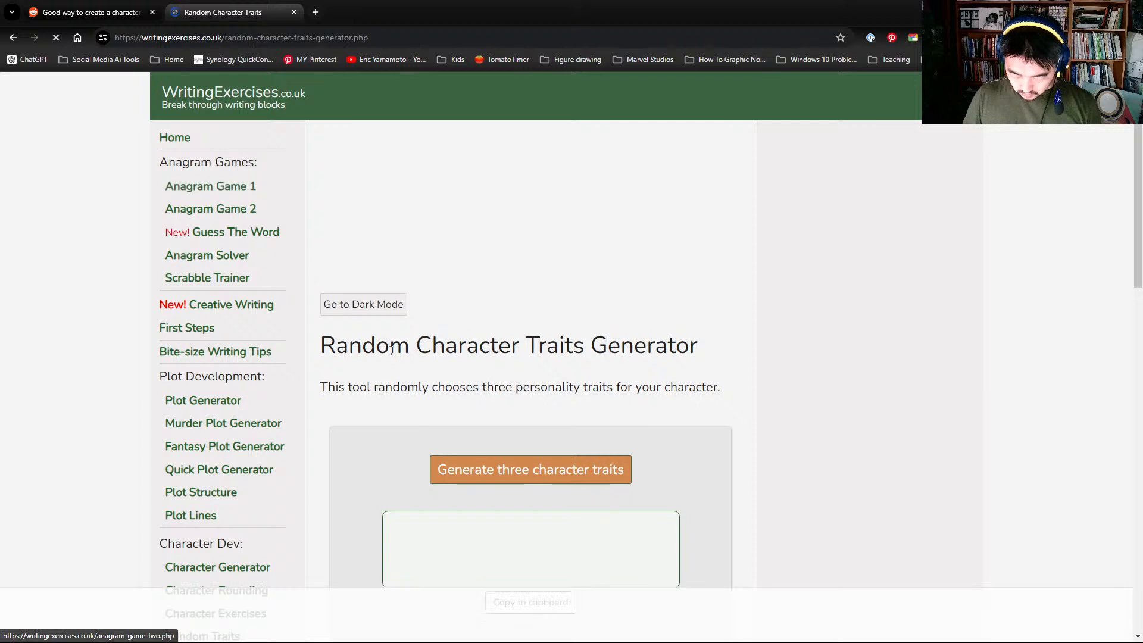
{"action": "left_click", "coordinate": [481, 471]}
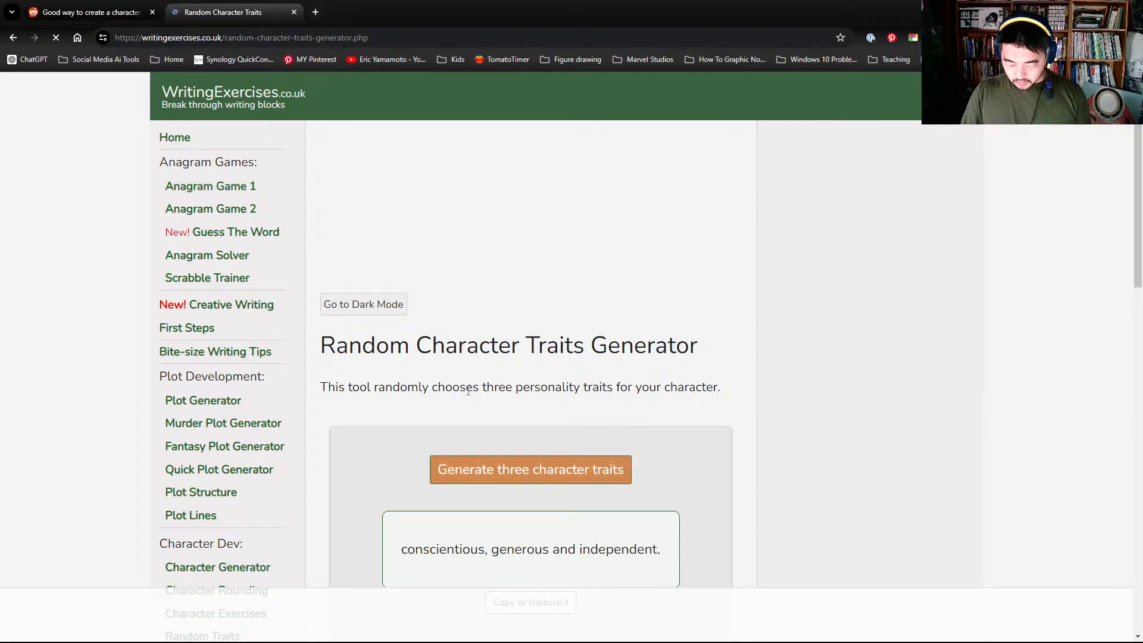
{"action": "scroll", "coordinate": [466, 387], "scroll_direction": "down", "scroll_amount": 1}
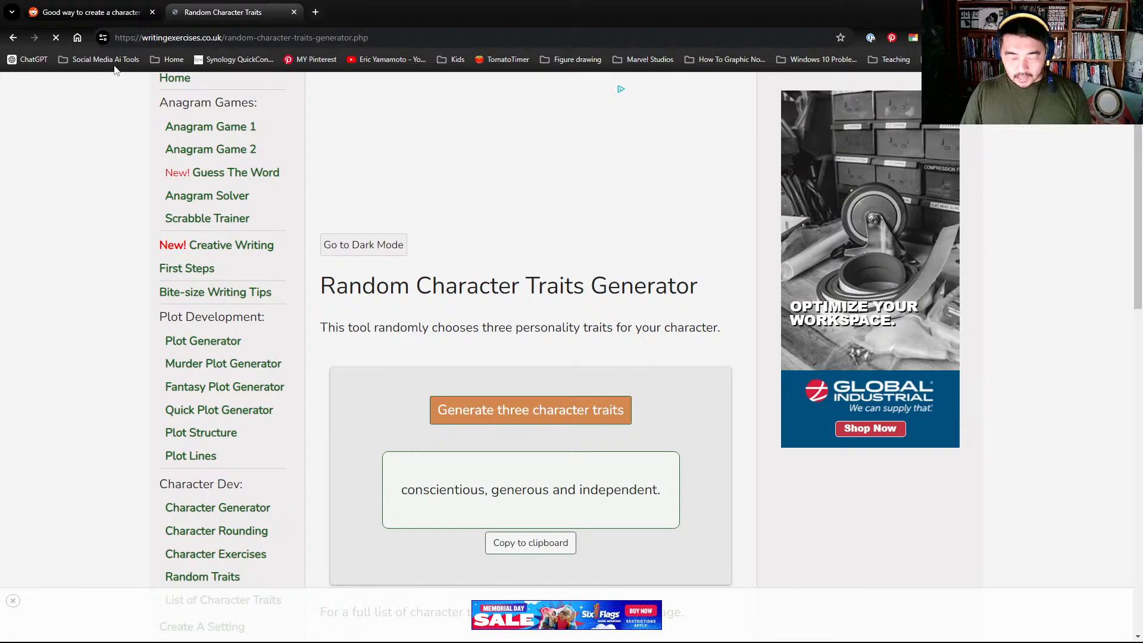
{"action": "left_click", "coordinate": [16, 38]}
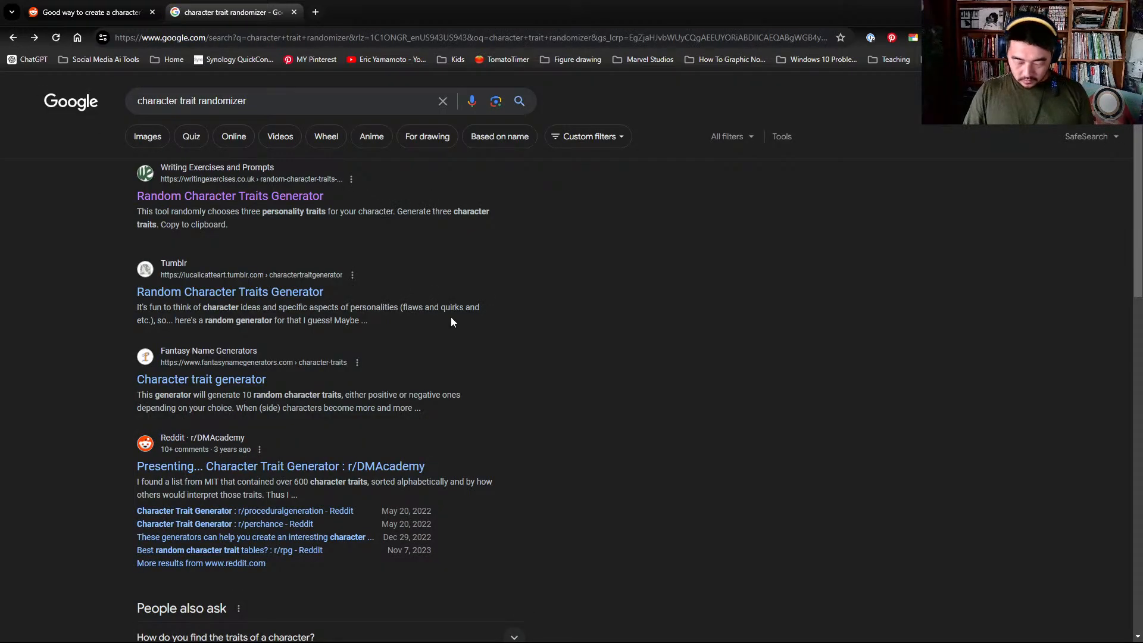
- Search Google for "dungeons and dragons character randomizer" in a new browser tab
{"action": "scroll", "coordinate": [464, 329], "scroll_direction": "down", "scroll_amount": 1}
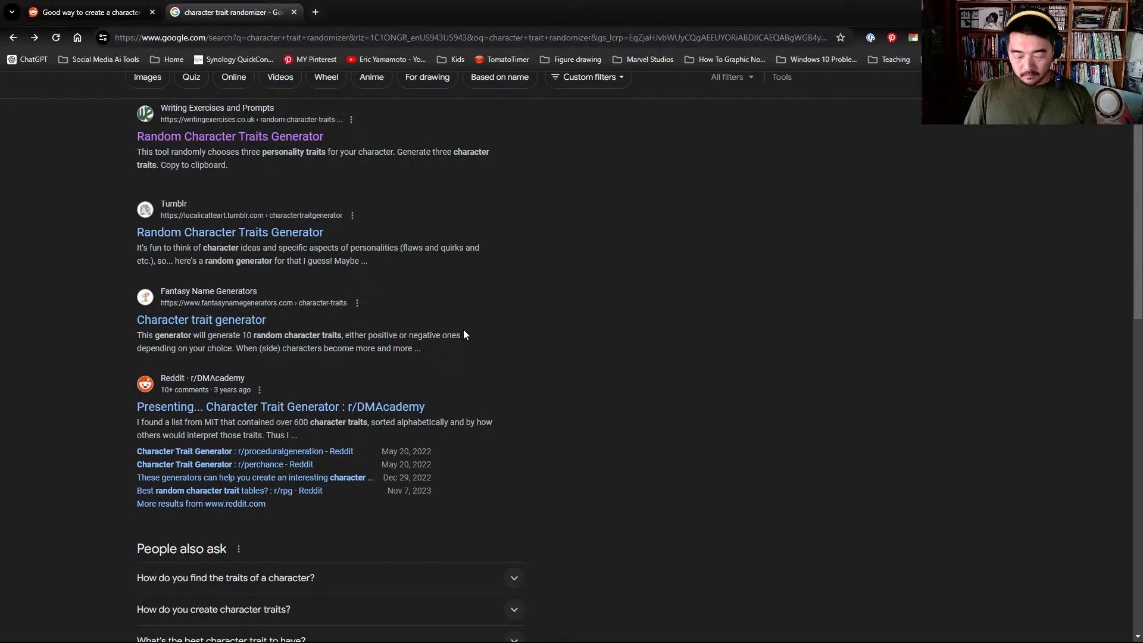
{"action": "left_click", "coordinate": [315, 15]}
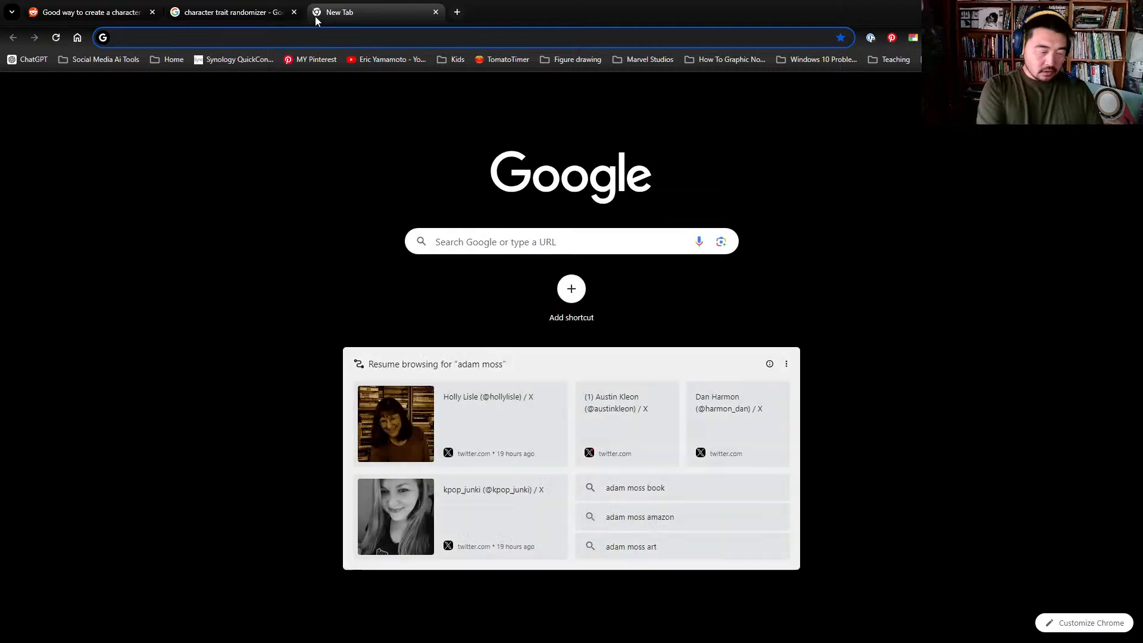
{"action": "type", "text": "dungeons an"}
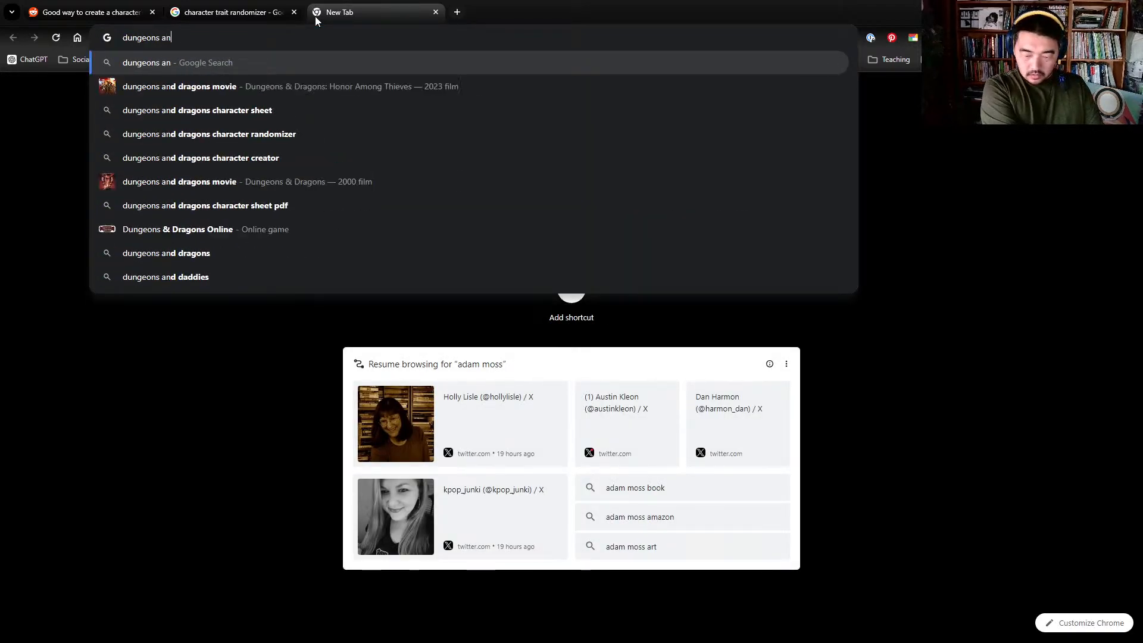
{"action": "type", "text": "d dragon"}
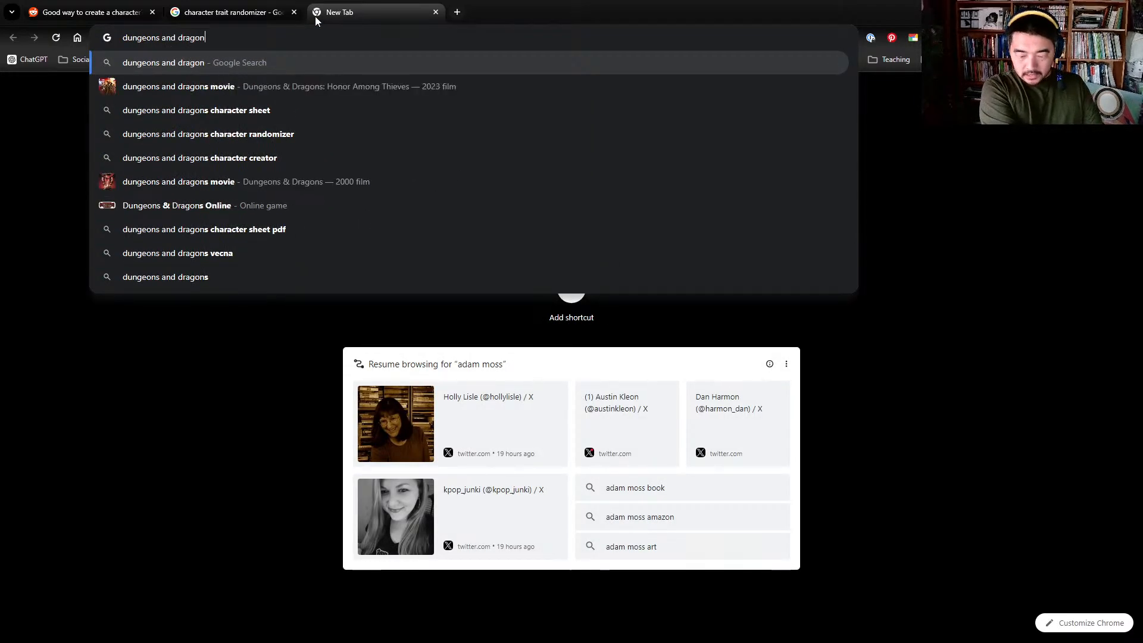
{"action": "type", "text": "s chara"}
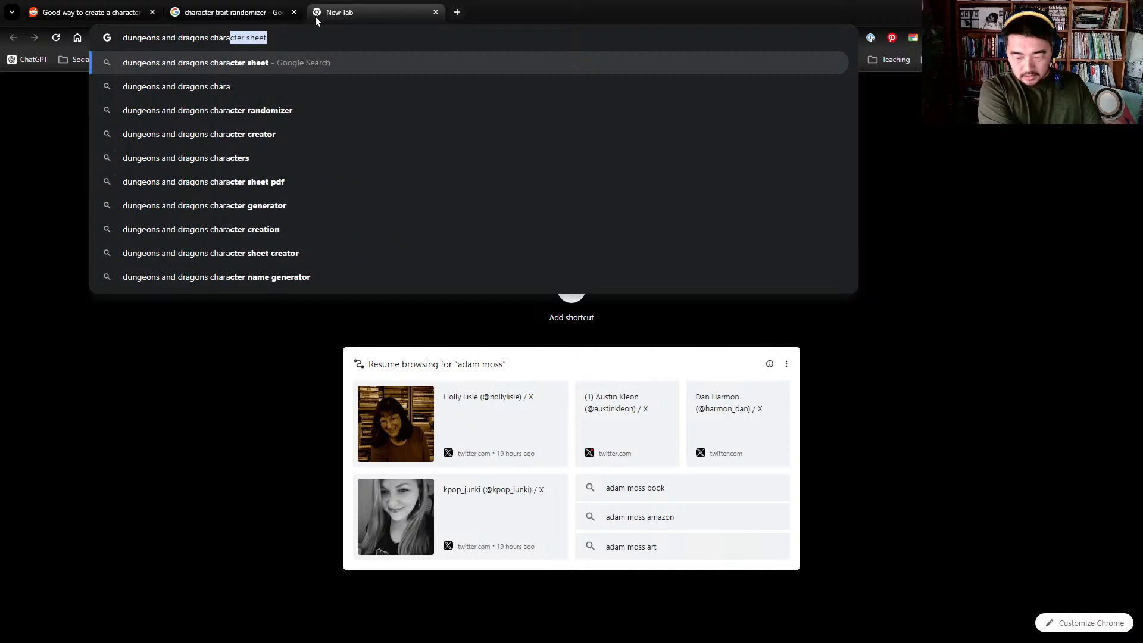
{"action": "type", "text": "cter"}
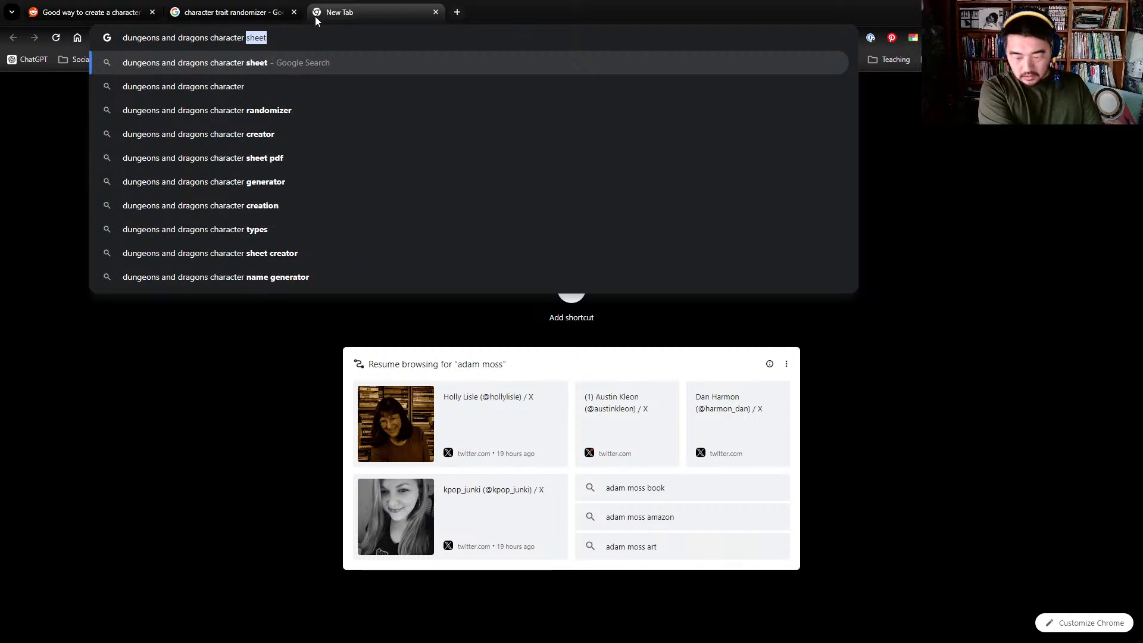
{"action": "key", "text": "Down"}
{"action": "key", "text": "Down"}
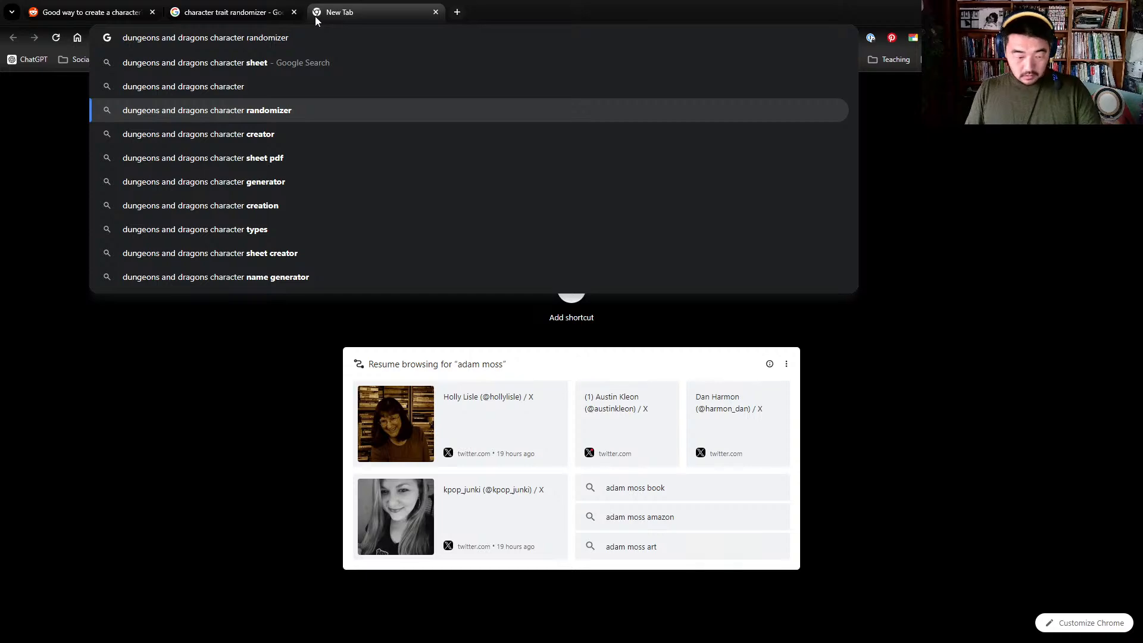
{"action": "key", "text": "Return"}
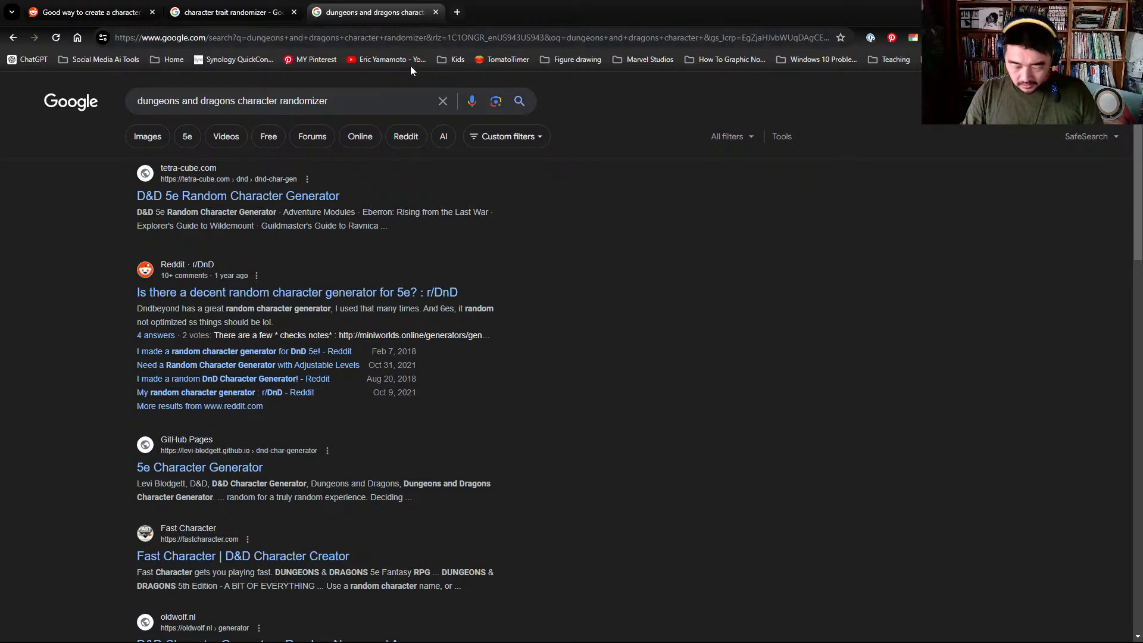
- Generate two random characters with tetra-cube.com's D&D 5e Random Character Generator and read through the second character's card
{"action": "left_click", "coordinate": [275, 197]}
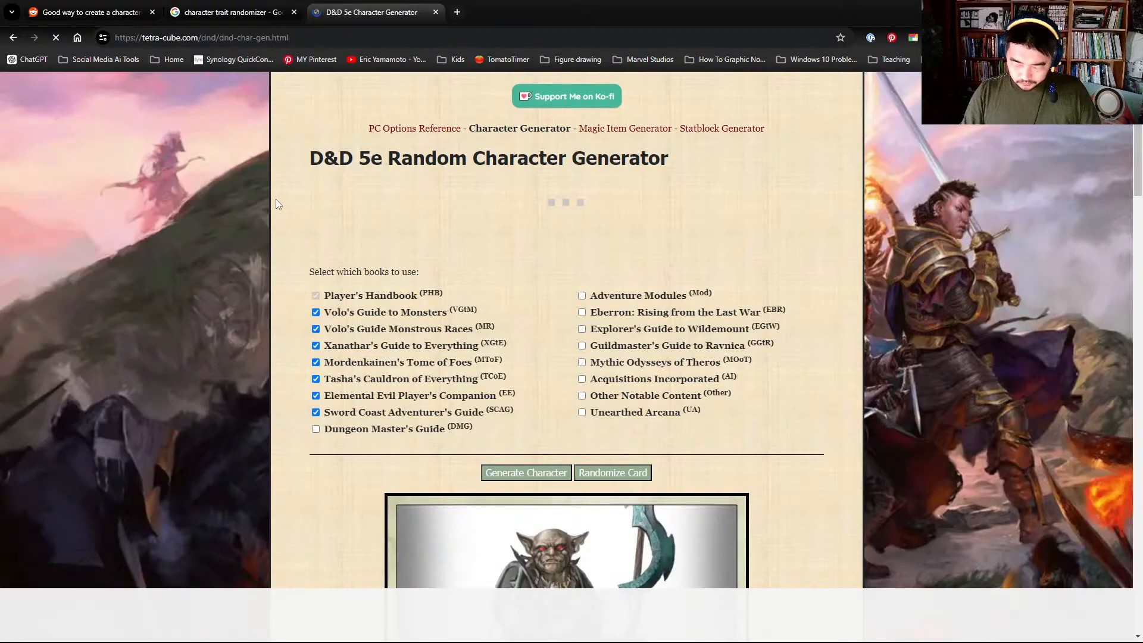
{"action": "scroll", "coordinate": [272, 201], "scroll_direction": "down", "scroll_amount": 1}
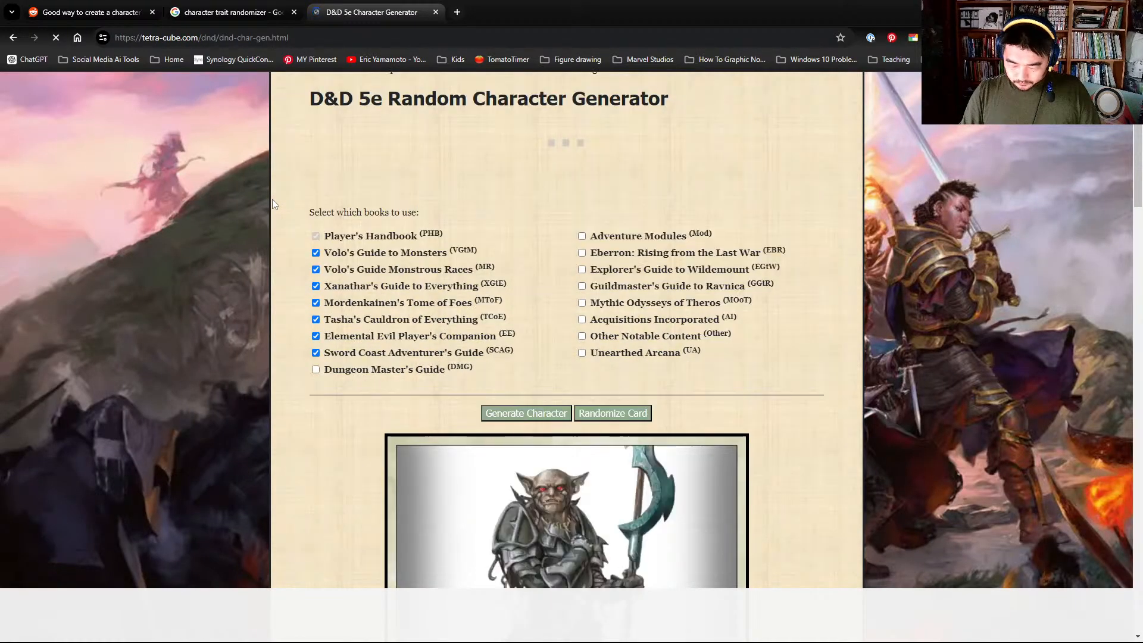
{"action": "left_click", "coordinate": [538, 414]}
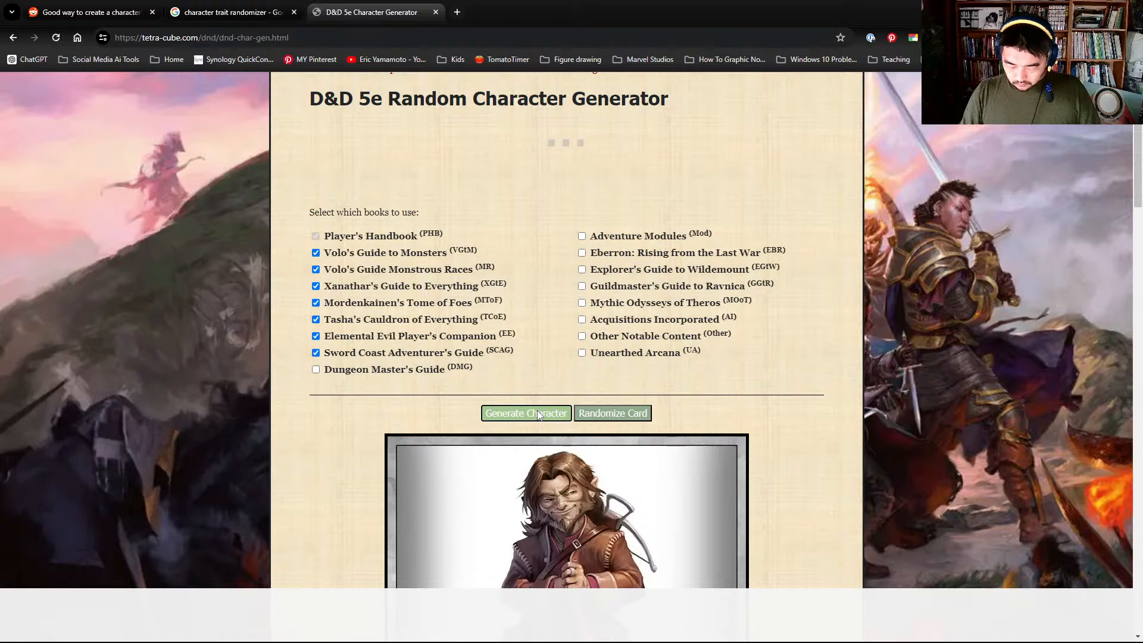
{"action": "left_click", "coordinate": [539, 414]}
{"action": "scroll", "coordinate": [536, 414], "scroll_direction": "down", "scroll_amount": 5}
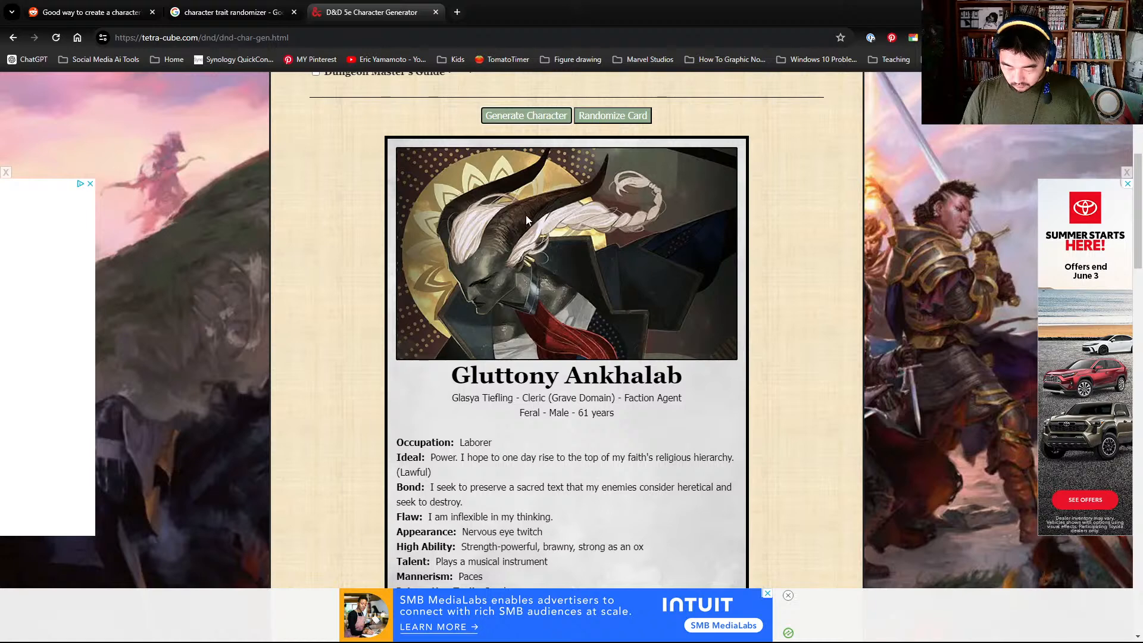
{"action": "left_click", "coordinate": [412, 441]}
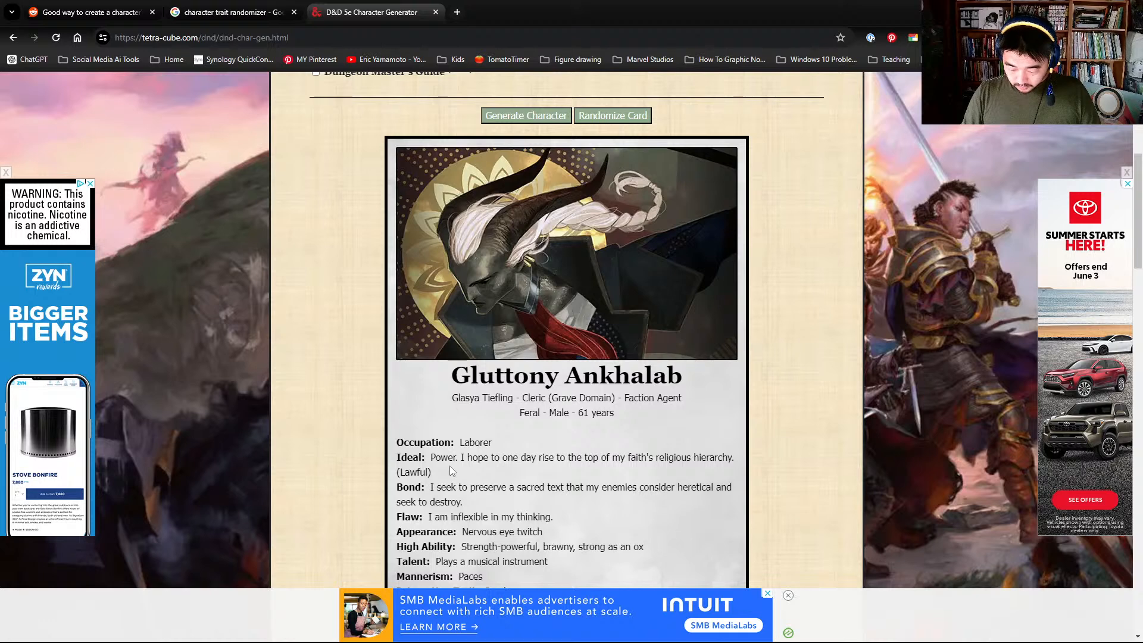
{"action": "scroll", "coordinate": [450, 470], "scroll_direction": "down", "scroll_amount": 1}
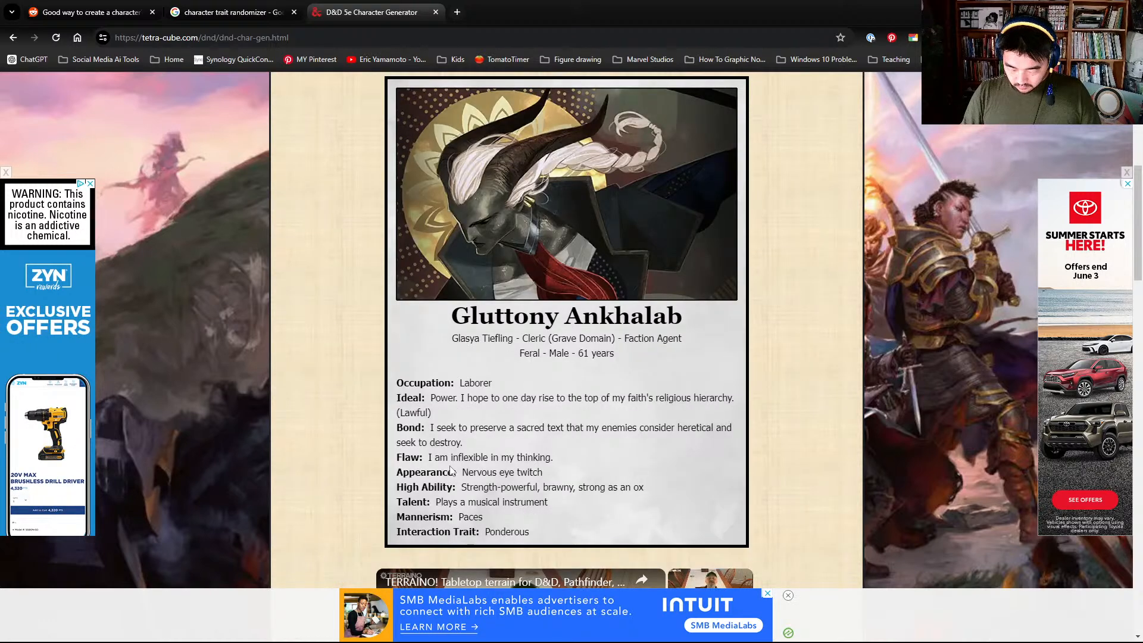
{"action": "scroll", "coordinate": [460, 338], "scroll_direction": "up", "scroll_amount": 1}
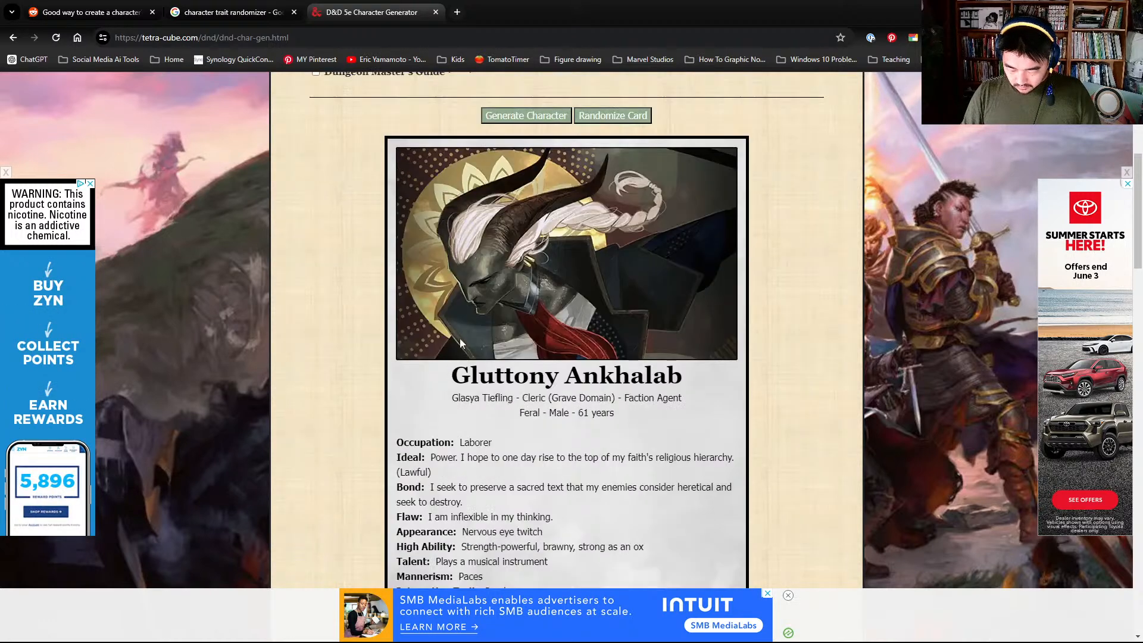
- Return to the Photoshop canvas and double-underline the handwritten "Dungeons & Dragons." bullet
{"action": "left_click_drag", "start_coordinate": [595, 20], "coordinate": [0, 215]}
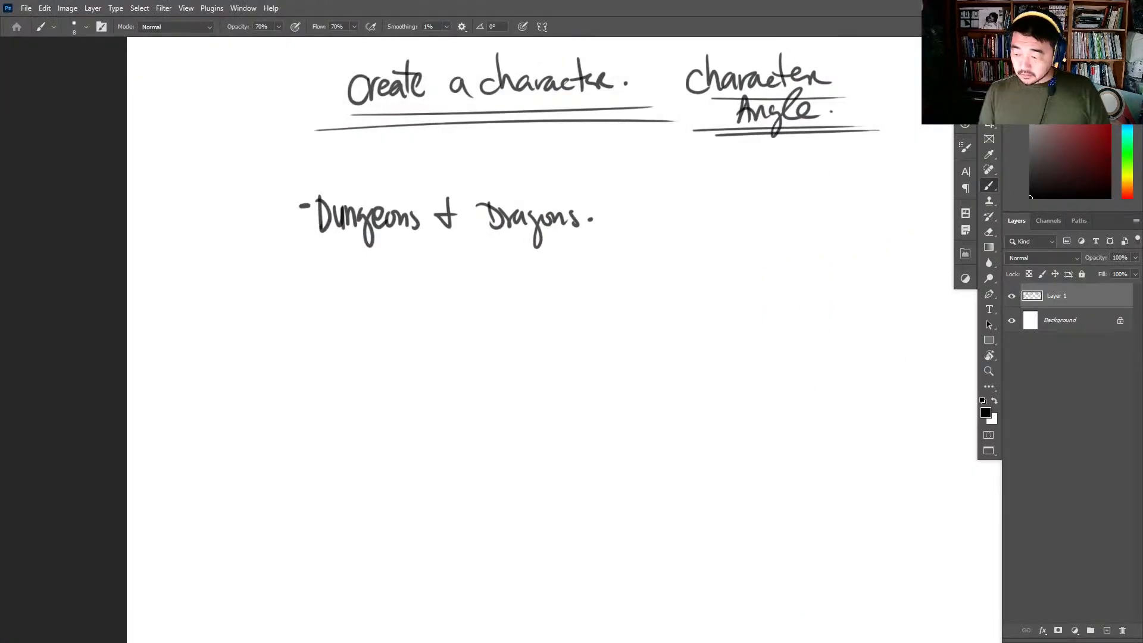
{"action": "key", "text": "space"}
{"action": "left_click_drag", "start_coordinate": [640, 378], "coordinate": [566, 248]}
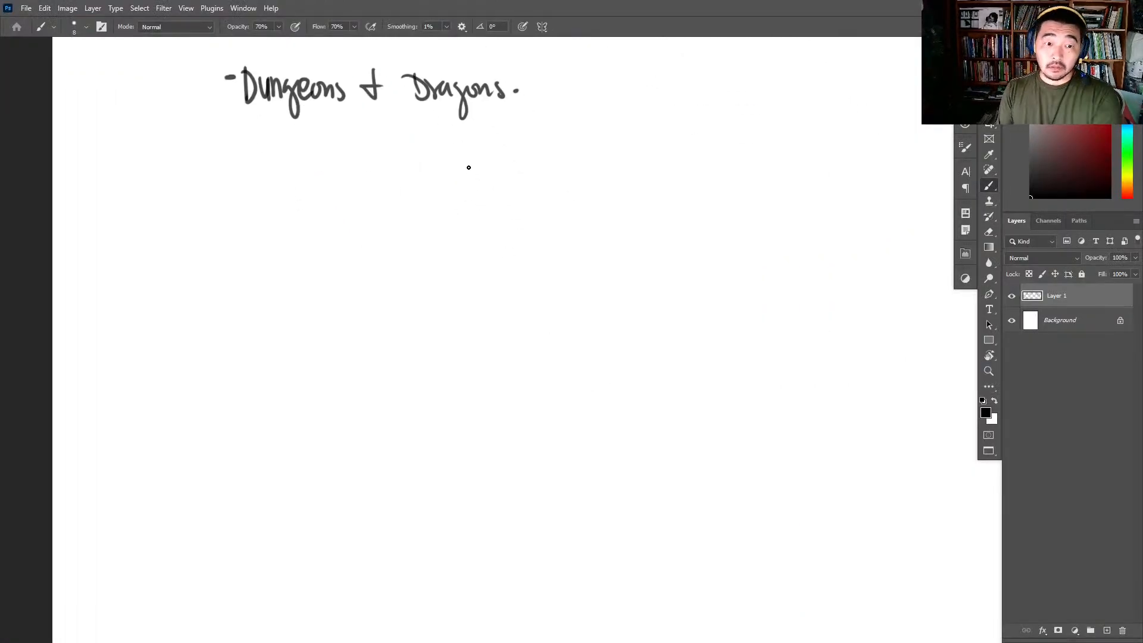
{"action": "left_click_drag", "start_coordinate": [245, 117], "coordinate": [636, 127]}
- Sketch an oval head with a vertical centre line and a curved eye line below the "Dungeons & Dragons." heading
{"action": "mouse_move", "coordinate": [345, 178]}
{"action": "left_mouse_down"}
{"action": "mouse_move", "coordinate": [348, 205]}
{"action": "mouse_move", "coordinate": [362, 209]}
{"action": "mouse_move", "coordinate": [391, 196]}
{"action": "mouse_move", "coordinate": [352, 181]}
{"action": "left_mouse_up"}
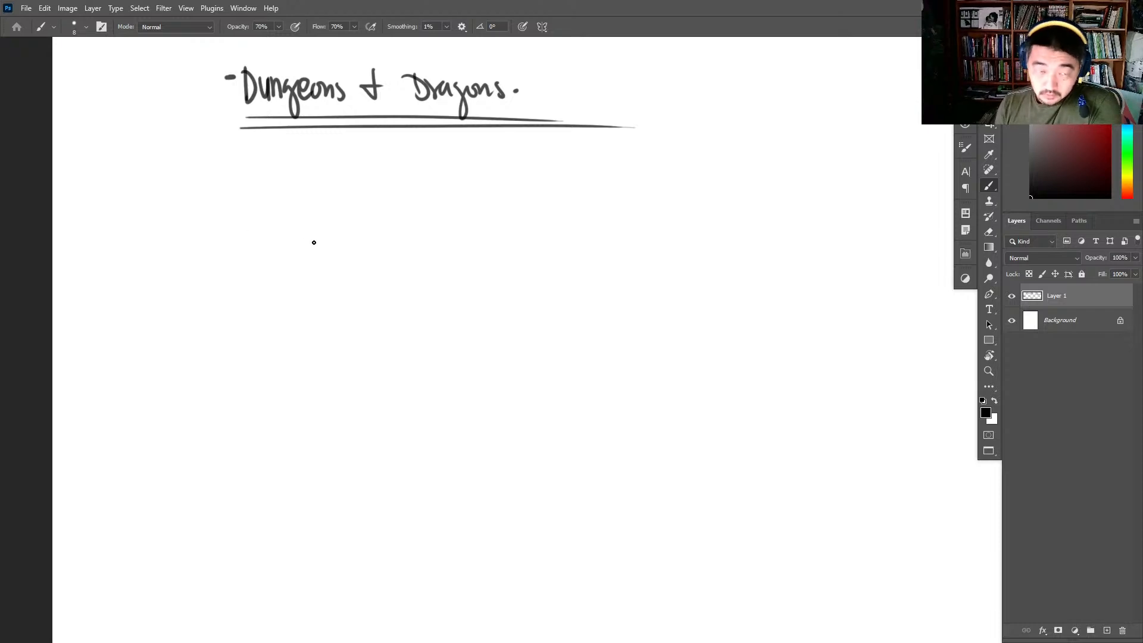
{"action": "mouse_move", "coordinate": [352, 207]}
{"action": "left_mouse_down"}
{"action": "mouse_move", "coordinate": [349, 243]}
{"action": "mouse_move", "coordinate": [349, 212]}
{"action": "mouse_move", "coordinate": [398, 194]}
{"action": "mouse_move", "coordinate": [424, 214]}
{"action": "mouse_move", "coordinate": [349, 242]}
{"action": "mouse_move", "coordinate": [370, 345]}
{"action": "mouse_move", "coordinate": [429, 307]}
{"action": "mouse_move", "coordinate": [423, 220]}
{"action": "mouse_move", "coordinate": [411, 202]}
{"action": "mouse_move", "coordinate": [334, 255]}
{"action": "mouse_move", "coordinate": [423, 267]}
{"action": "left_mouse_up"}
{"action": "left_click_drag", "start_coordinate": [387, 207], "coordinate": [396, 346]}
- Handwrite "Occupation:" beside the head sketch and double-underline it
{"action": "mouse_move", "coordinate": [486, 201]}
{"action": "left_mouse_down"}
{"action": "mouse_move", "coordinate": [484, 212]}
{"action": "mouse_move", "coordinate": [483, 202]}
{"action": "left_mouse_up"}
{"action": "mouse_move", "coordinate": [499, 203]}
{"action": "left_mouse_down"}
{"action": "mouse_move", "coordinate": [494, 219]}
{"action": "mouse_move", "coordinate": [523, 200]}
{"action": "mouse_move", "coordinate": [543, 215]}
{"action": "mouse_move", "coordinate": [575, 199]}
{"action": "left_mouse_up"}
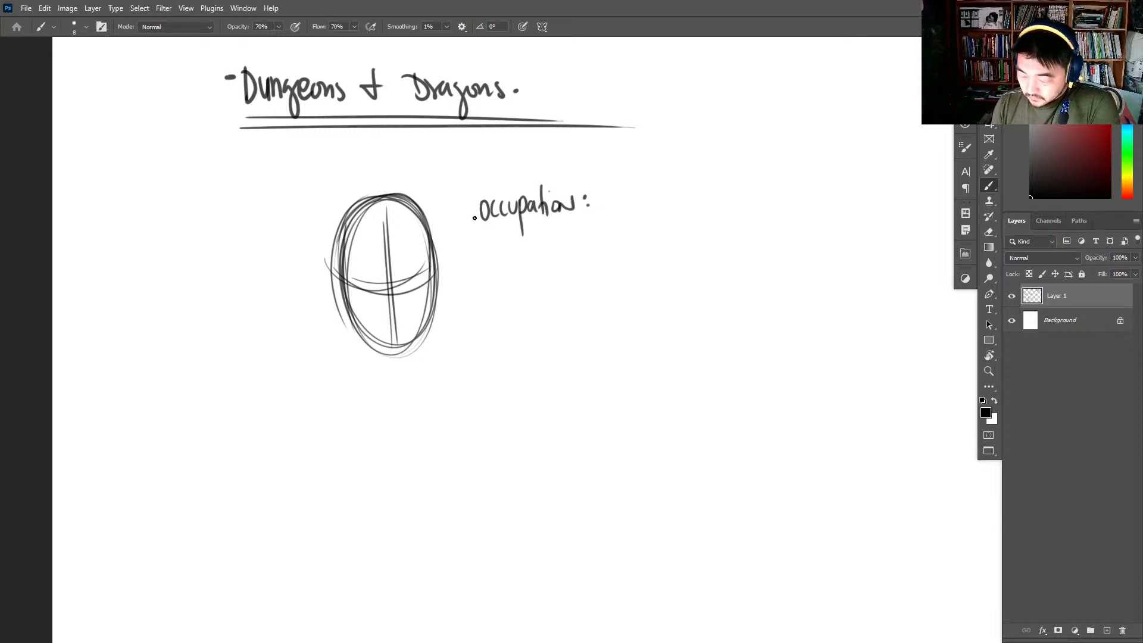
{"action": "left_click_drag", "start_coordinate": [479, 220], "coordinate": [598, 223]}
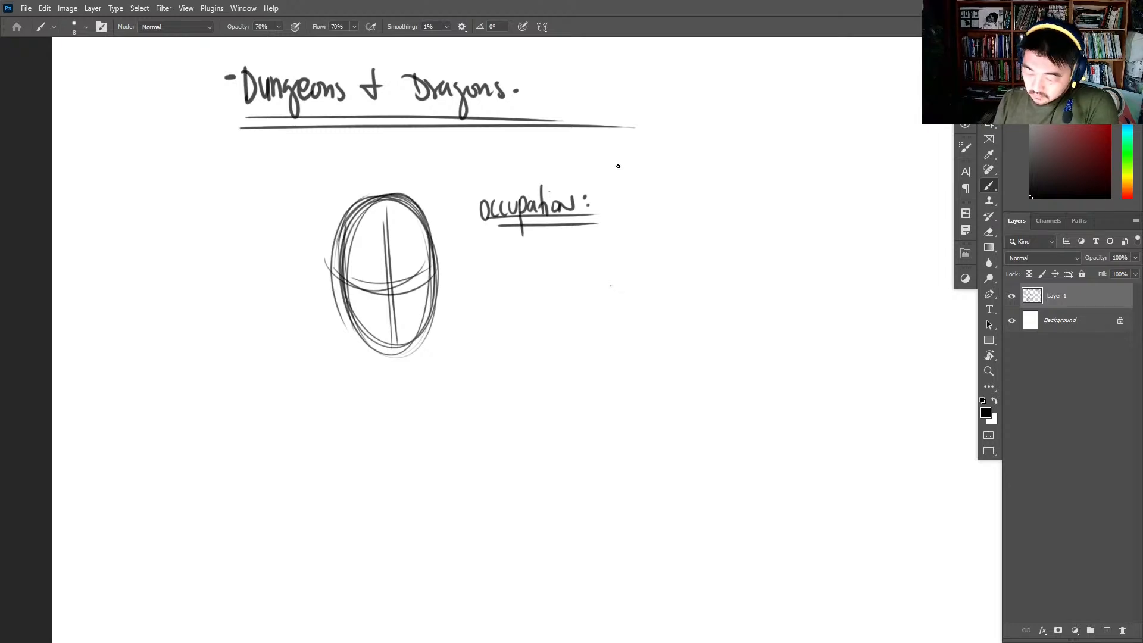
- Handwrite and underline "Emotion." above "Occupation:", and view the Character Emotions Chart in the Chrome search window
{"action": "mouse_move", "coordinate": [481, 162]}
{"action": "left_mouse_down"}
{"action": "mouse_move", "coordinate": [494, 178]}
{"action": "mouse_move", "coordinate": [505, 158]}
{"action": "mouse_move", "coordinate": [523, 172]}
{"action": "mouse_move", "coordinate": [563, 173]}
{"action": "left_mouse_up"}
{"action": "left_click_drag", "start_coordinate": [477, 181], "coordinate": [567, 174]}
{"action": "left_click", "coordinate": [565, 167]}
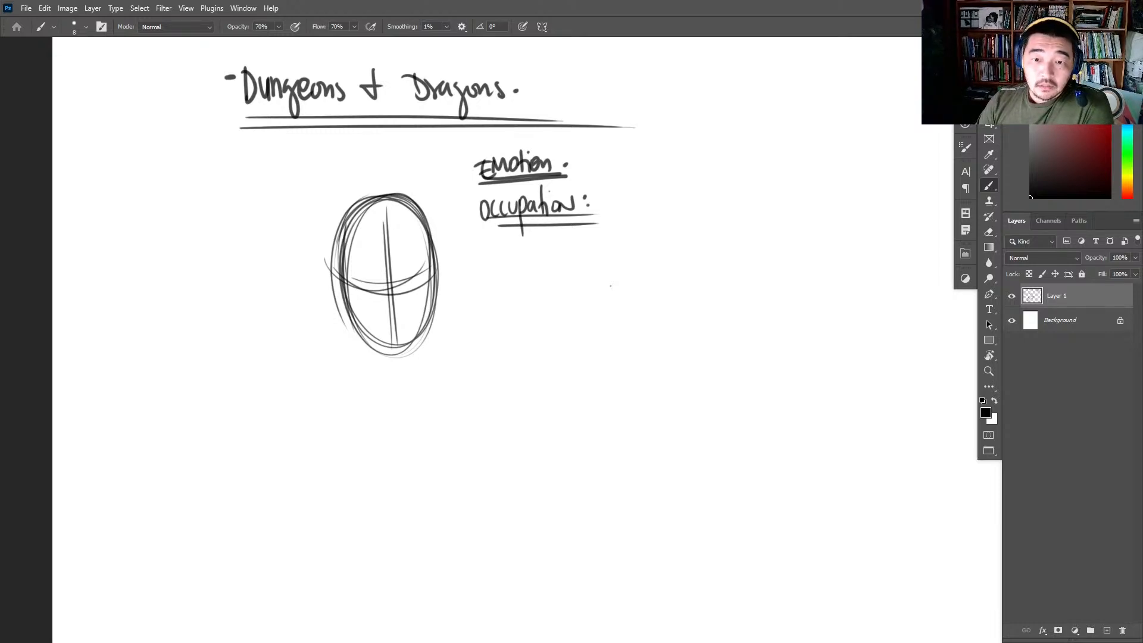
{"action": "left_click_drag", "start_coordinate": [0, 92], "coordinate": [595, 94]}
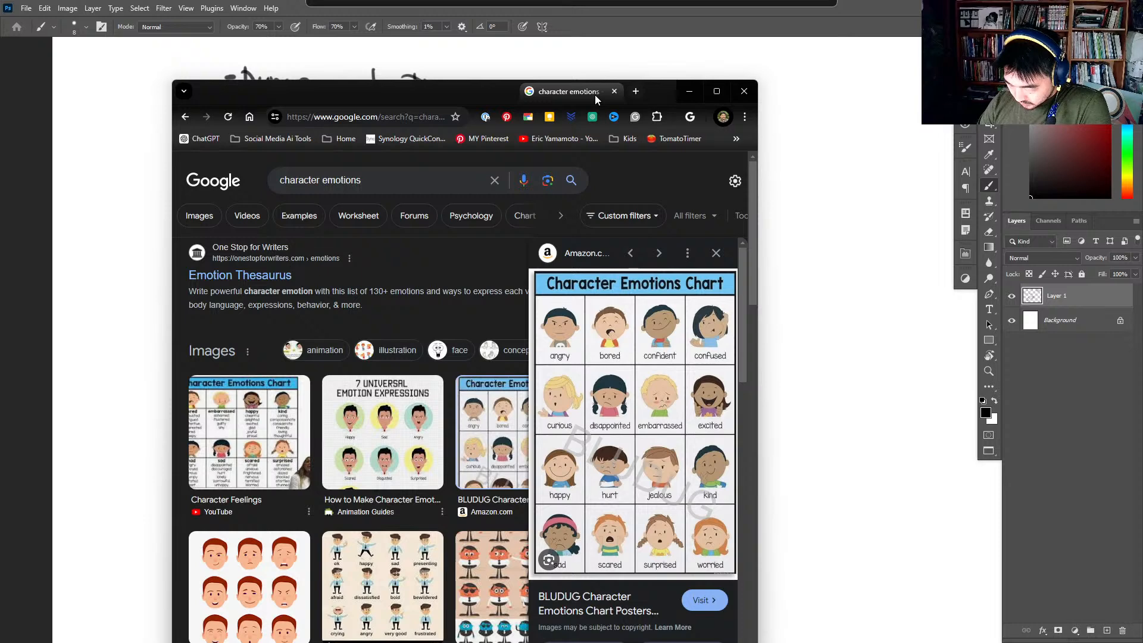
{"action": "left_click_drag", "start_coordinate": [595, 95], "coordinate": [0, 99]}
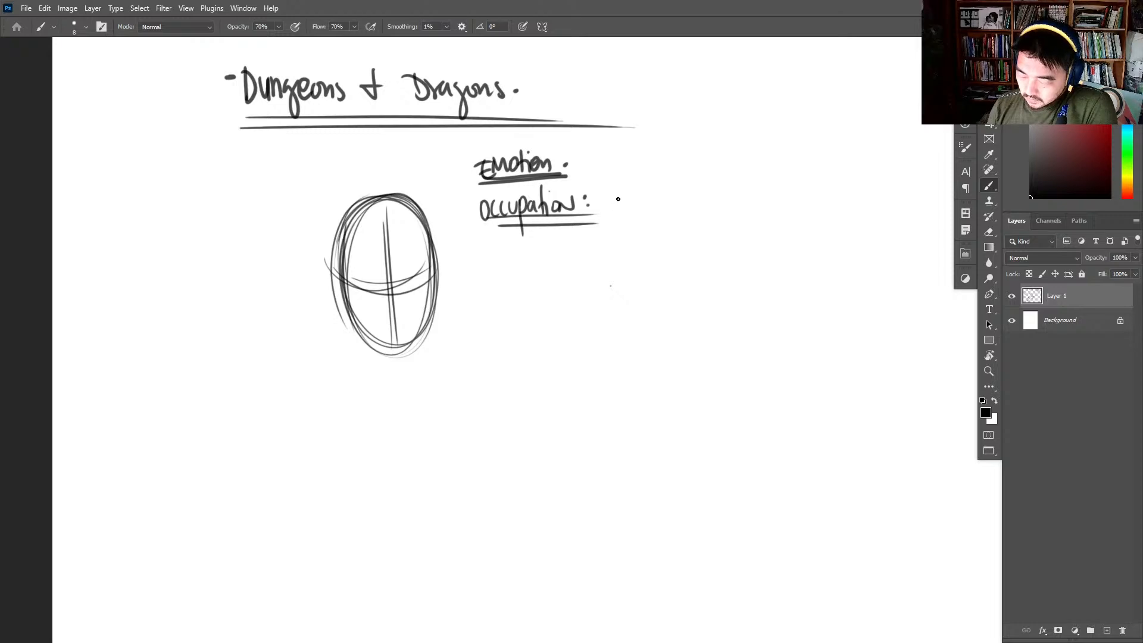
- Handwrite "Labor." after "Occupation:" and redraw the head sketch with a darker, angular jaw and a stronger eye line
{"action": "mouse_move", "coordinate": [618, 194]}
{"action": "left_mouse_down"}
{"action": "mouse_move", "coordinate": [635, 215]}
{"action": "mouse_move", "coordinate": [681, 206]}
{"action": "left_mouse_up"}
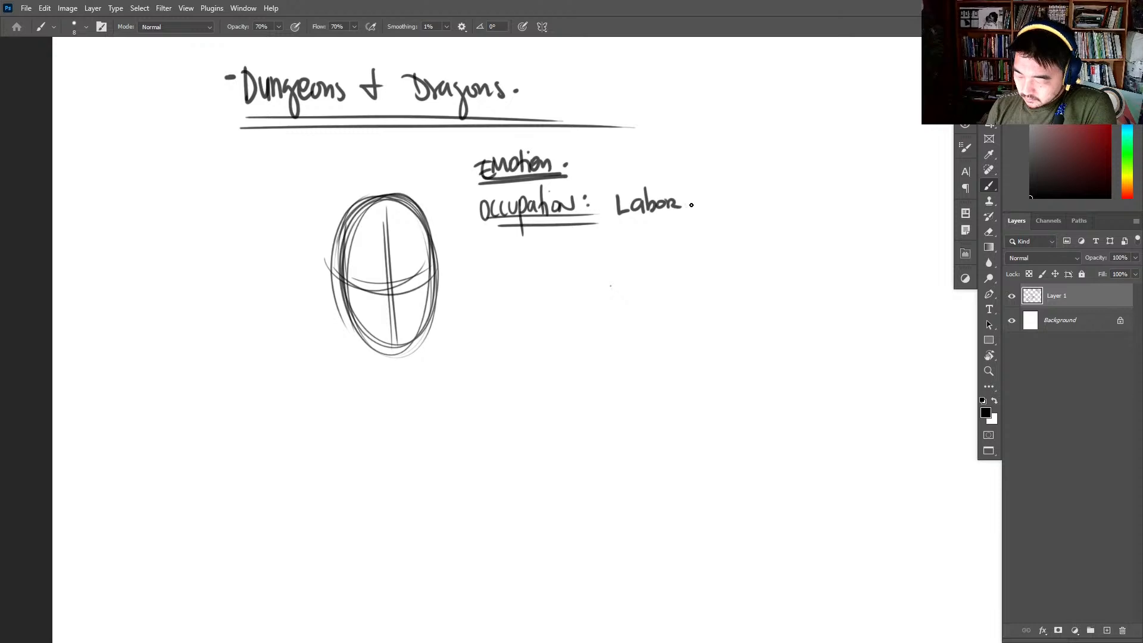
{"action": "mouse_move", "coordinate": [327, 267]}
{"action": "left_mouse_down"}
{"action": "mouse_move", "coordinate": [441, 277]}
{"action": "mouse_move", "coordinate": [429, 286]}
{"action": "left_mouse_up"}
{"action": "mouse_move", "coordinate": [337, 245]}
{"action": "left_mouse_down"}
{"action": "mouse_move", "coordinate": [350, 329]}
{"action": "mouse_move", "coordinate": [388, 371]}
{"action": "left_mouse_up"}
{"action": "mouse_move", "coordinate": [348, 326]}
{"action": "left_mouse_down"}
{"action": "mouse_move", "coordinate": [388, 368]}
{"action": "mouse_move", "coordinate": [375, 358]}
{"action": "mouse_move", "coordinate": [410, 372]}
{"action": "mouse_move", "coordinate": [441, 326]}
{"action": "left_mouse_up"}
{"action": "left_click_drag", "start_coordinate": [411, 377], "coordinate": [437, 326]}
{"action": "left_click_drag", "start_coordinate": [437, 247], "coordinate": [440, 331]}
{"action": "mouse_move", "coordinate": [421, 277]}
{"action": "left_mouse_down"}
{"action": "mouse_move", "coordinate": [346, 288]}
{"action": "mouse_move", "coordinate": [434, 278]}
{"action": "left_mouse_up"}
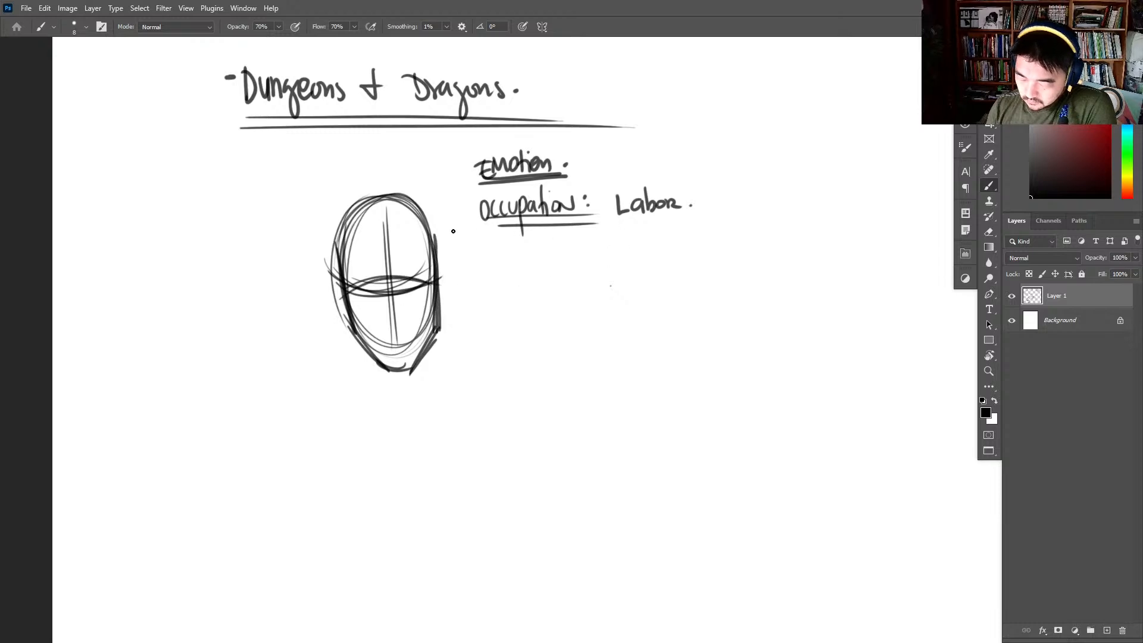
- Add ears to both sides of the head sketch and underline the "Occupation: Labor." and "Emotion." notes again
{"action": "left_click_drag", "start_coordinate": [469, 226], "coordinate": [729, 214]}
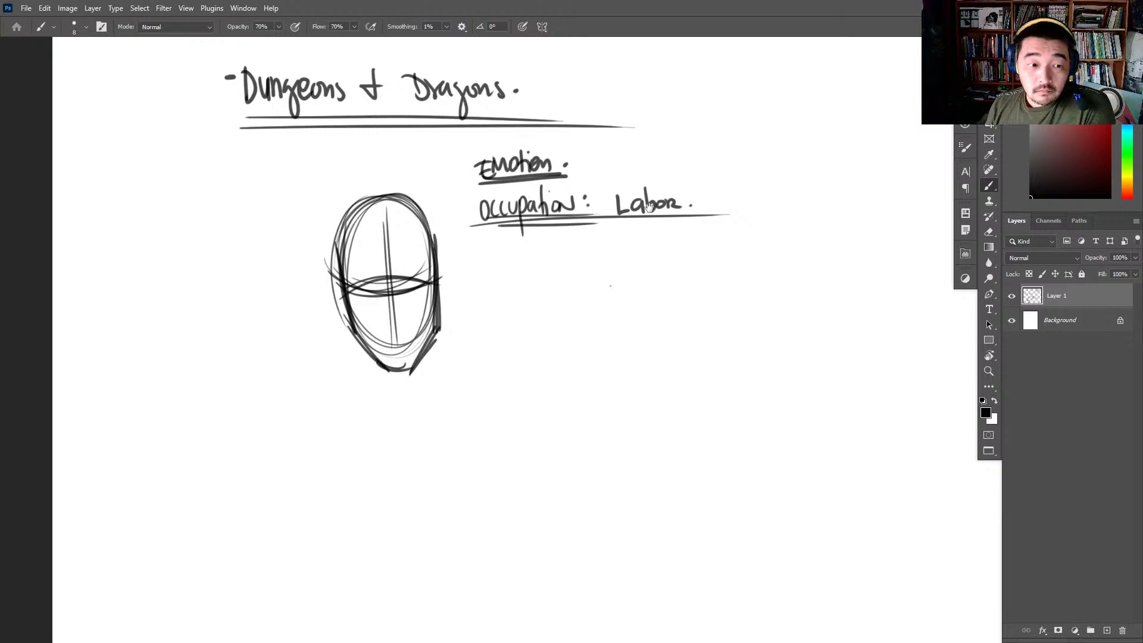
{"action": "left_click_drag", "start_coordinate": [644, 190], "coordinate": [635, 162]}
{"action": "left_click_drag", "start_coordinate": [430, 215], "coordinate": [434, 314]}
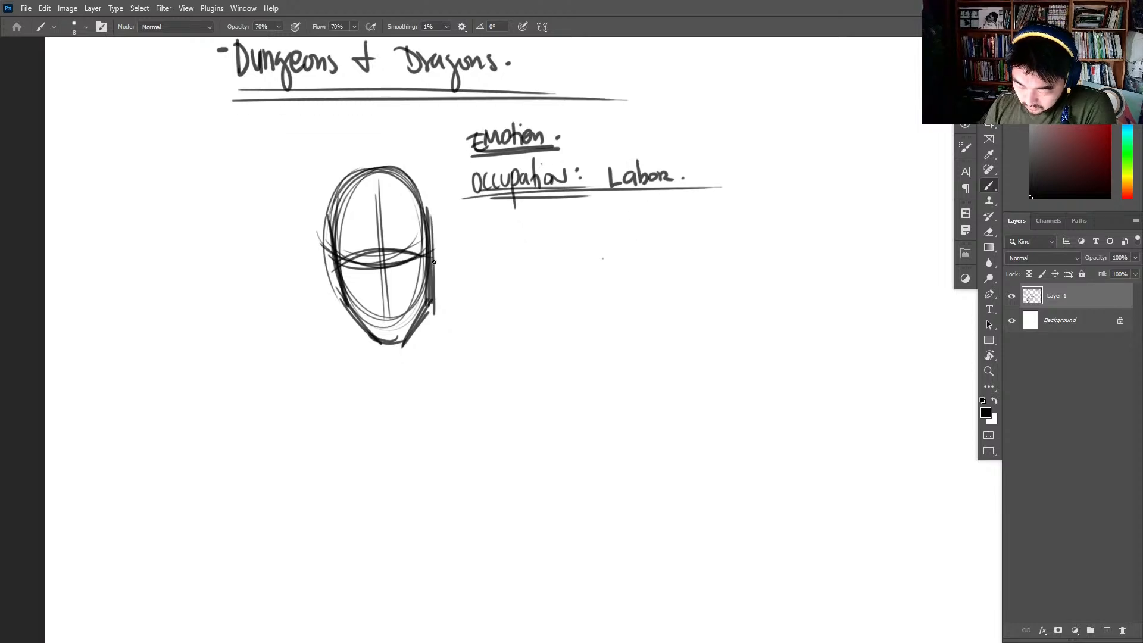
{"action": "left_click_drag", "start_coordinate": [436, 237], "coordinate": [435, 286]}
{"action": "left_click_drag", "start_coordinate": [324, 237], "coordinate": [332, 284]}
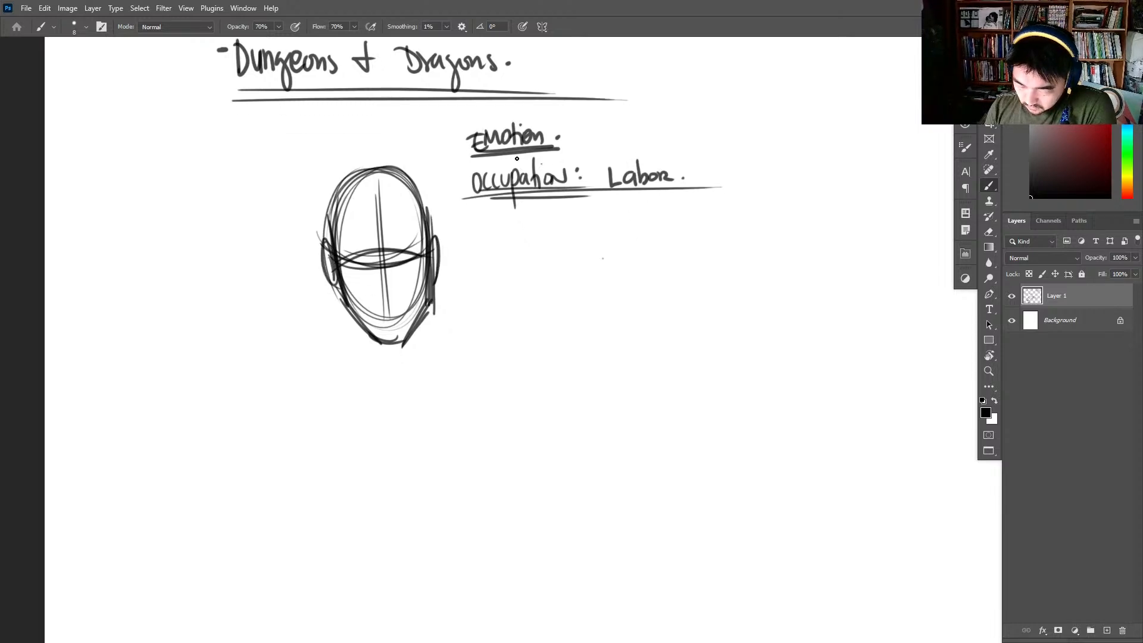
{"action": "left_click_drag", "start_coordinate": [451, 158], "coordinate": [584, 153]}
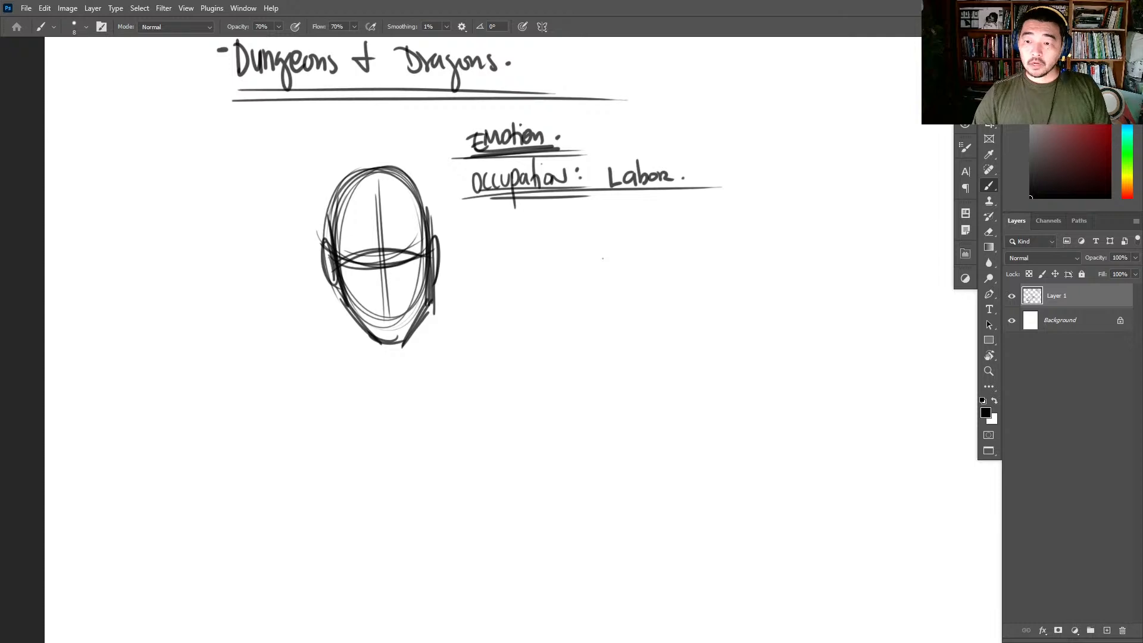
- Reinforce the cheek, jaw and chin contours of the head sketch with darker strokes
{"action": "left_click_drag", "start_coordinate": [751, 262], "coordinate": [577, 268]}
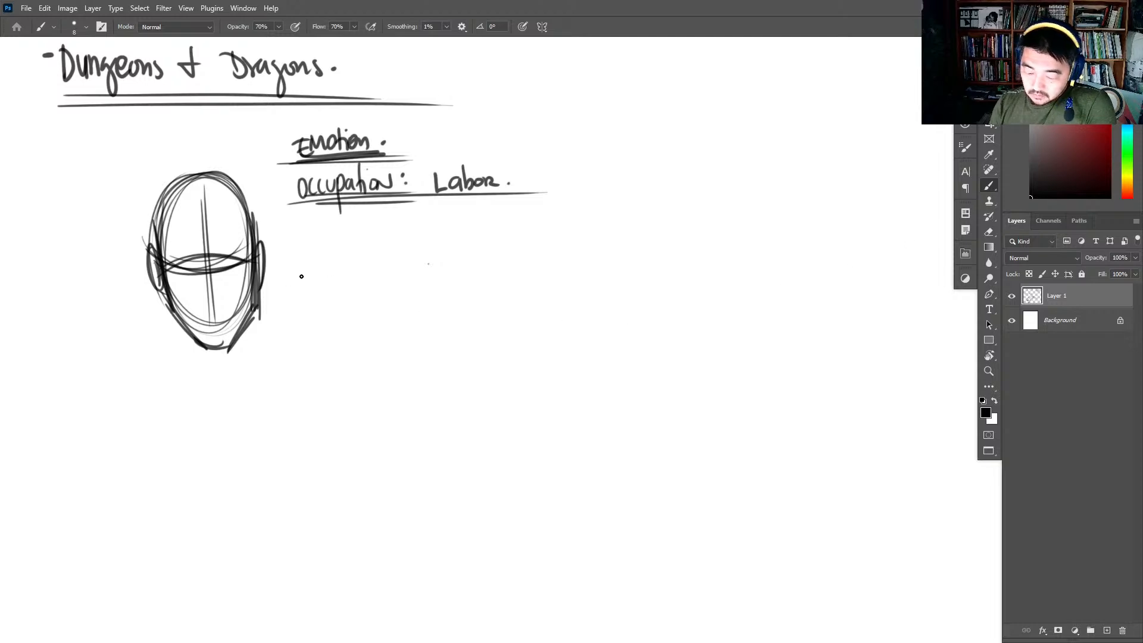
{"action": "left_click_drag", "start_coordinate": [299, 268], "coordinate": [341, 232]}
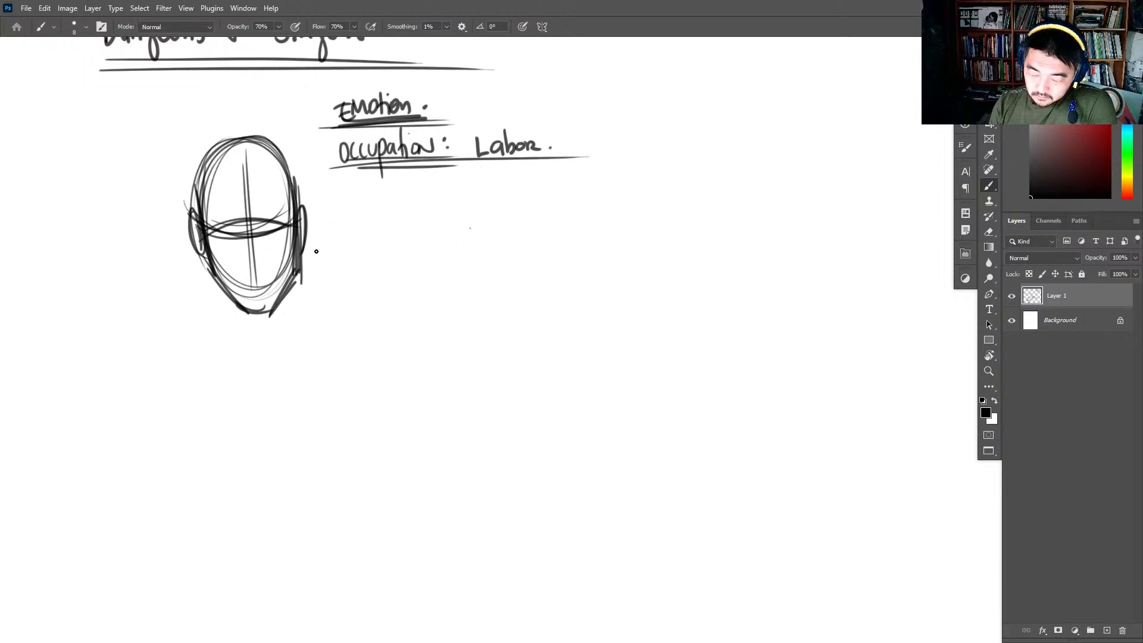
{"action": "mouse_move", "coordinate": [292, 180]}
{"action": "left_mouse_down"}
{"action": "mouse_move", "coordinate": [297, 273]}
{"action": "mouse_move", "coordinate": [245, 315]}
{"action": "left_mouse_up"}
{"action": "left_click_drag", "start_coordinate": [195, 199], "coordinate": [206, 266]}
{"action": "left_click_drag", "start_coordinate": [203, 265], "coordinate": [238, 319]}
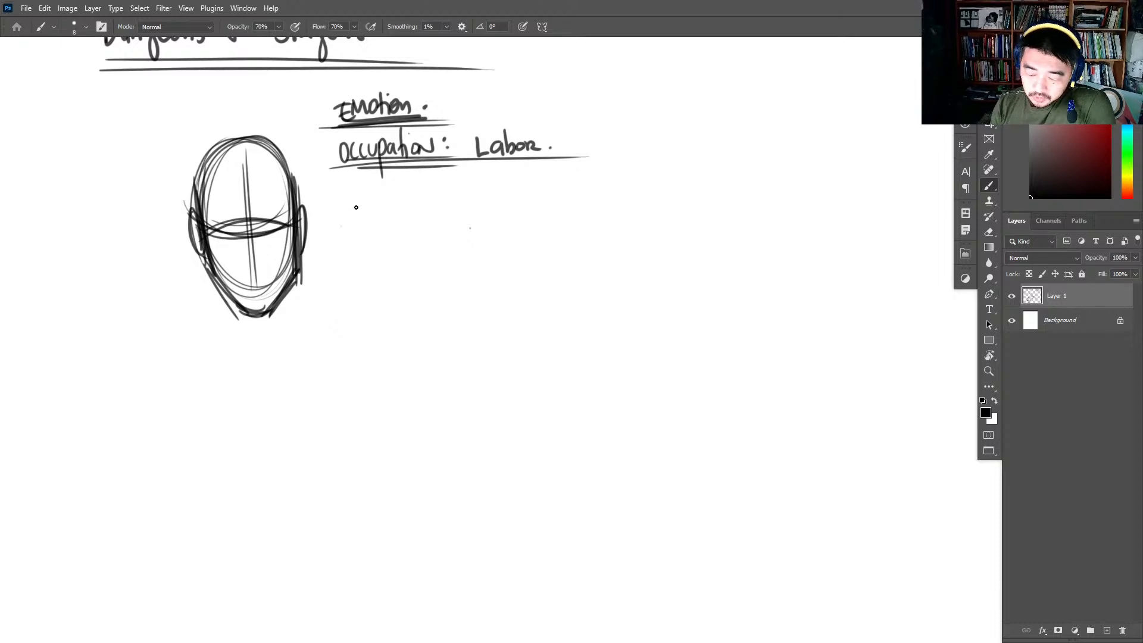
- Clear the emotion and occupation notes and the head sketch, and handwrite the bullet "- Female" below "Dungeons & Dragons."
{"action": "mouse_move", "coordinate": [571, 137]}
{"action": "left_mouse_down"}
{"action": "mouse_move", "coordinate": [609, 188]}
{"action": "mouse_move", "coordinate": [450, 203]}
{"action": "mouse_move", "coordinate": [524, 159]}
{"action": "left_mouse_up"}
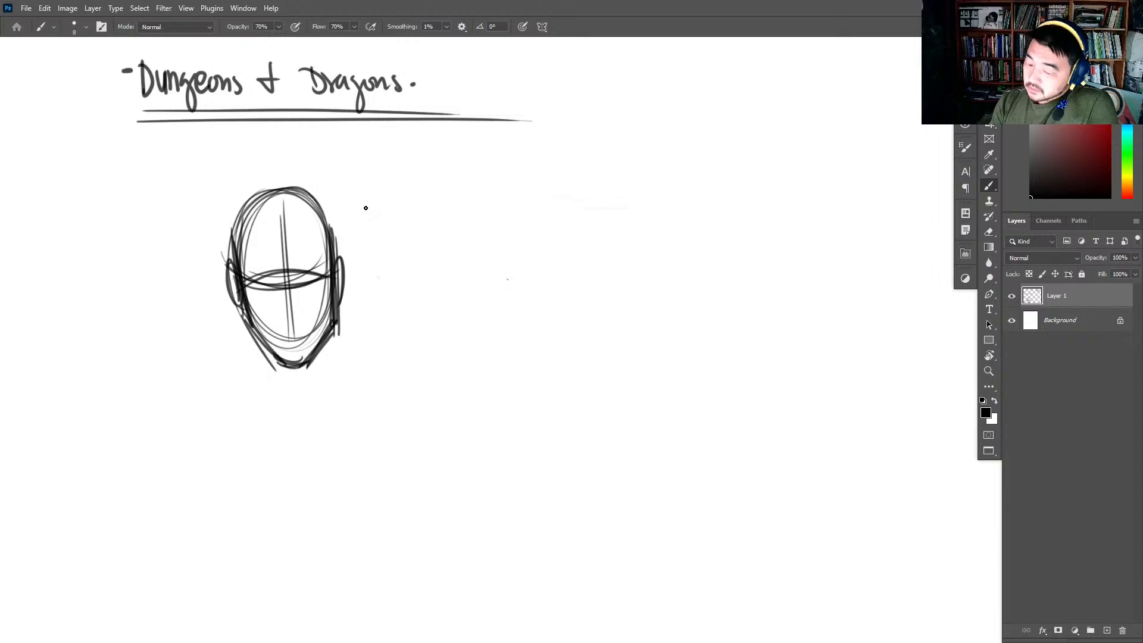
{"action": "mouse_move", "coordinate": [417, 180]}
{"action": "left_mouse_down"}
{"action": "mouse_move", "coordinate": [419, 207]}
{"action": "mouse_move", "coordinate": [430, 179]}
{"action": "mouse_move", "coordinate": [426, 192]}
{"action": "left_mouse_up"}
{"action": "left_click_drag", "start_coordinate": [431, 196], "coordinate": [494, 200]}
{"action": "left_click_drag", "start_coordinate": [390, 198], "coordinate": [408, 198]}
{"action": "mouse_move", "coordinate": [378, 349]}
{"action": "left_mouse_down"}
{"action": "mouse_move", "coordinate": [316, 326]}
{"action": "mouse_move", "coordinate": [223, 179]}
{"action": "left_mouse_up"}
{"action": "left_click_drag", "start_coordinate": [392, 198], "coordinate": [404, 197]}
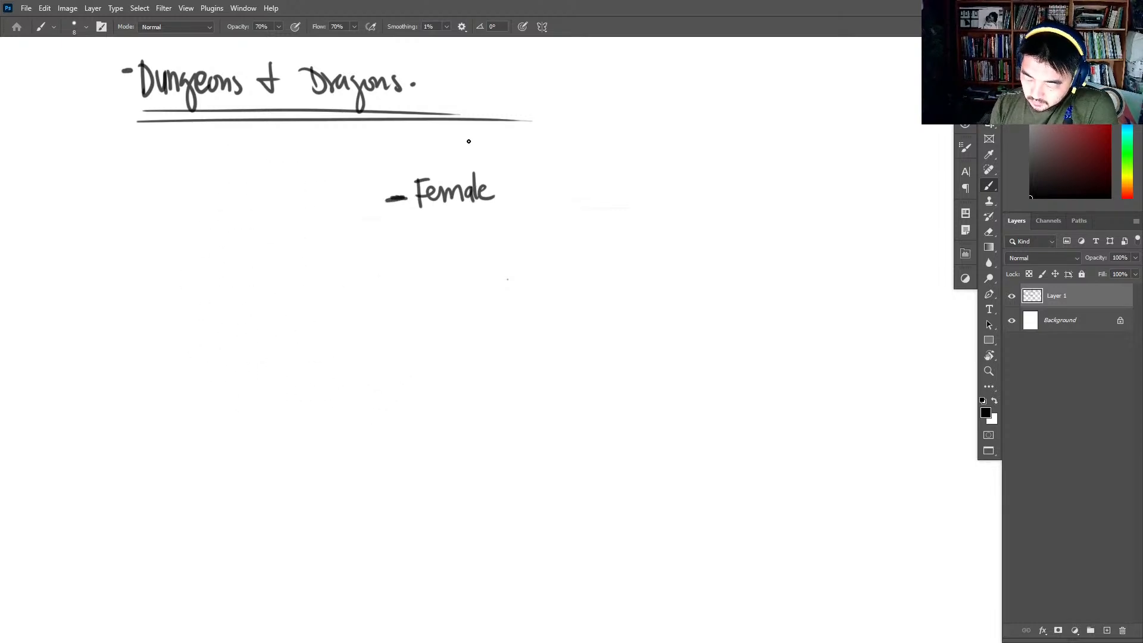
- Handwrite the bullet "- Age?" below "- Female"
{"action": "mouse_move", "coordinate": [392, 239]}
{"action": "left_mouse_down"}
{"action": "mouse_move", "coordinate": [431, 251]}
{"action": "mouse_move", "coordinate": [426, 241]}
{"action": "left_mouse_up"}
{"action": "mouse_move", "coordinate": [441, 237]}
{"action": "left_mouse_down"}
{"action": "mouse_move", "coordinate": [437, 266]}
{"action": "mouse_move", "coordinate": [467, 245]}
{"action": "left_mouse_up"}
{"action": "left_click", "coordinate": [467, 253]}
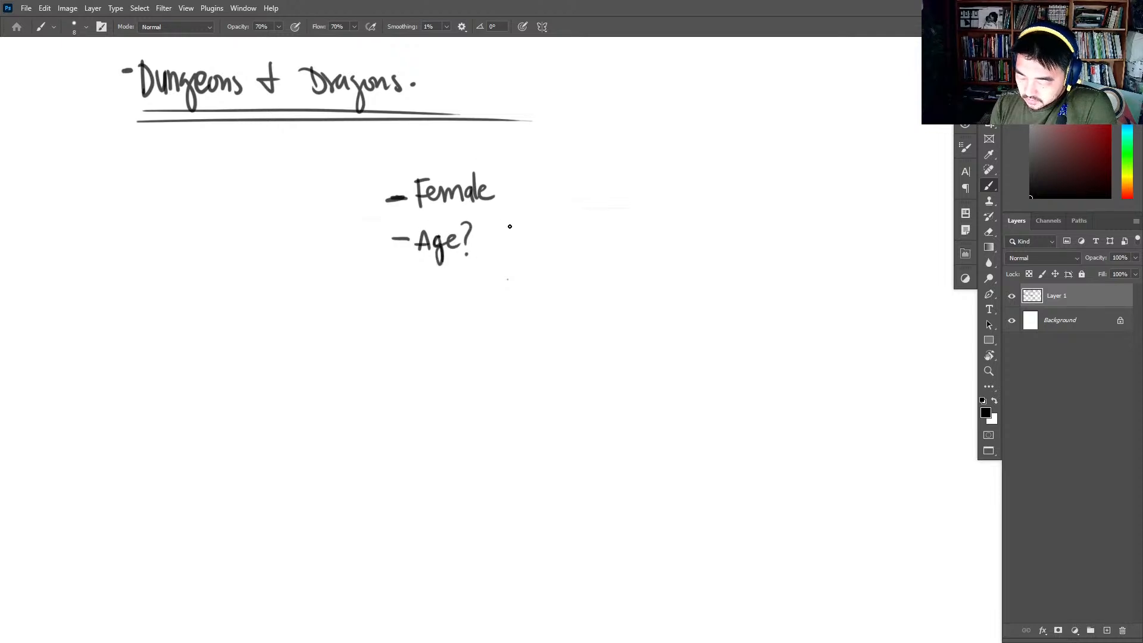
- Handwrite "6 years old?" beside the "- Age?" bullet
{"action": "mouse_move", "coordinate": [510, 226]}
{"action": "left_mouse_down"}
{"action": "mouse_move", "coordinate": [526, 250]}
{"action": "mouse_move", "coordinate": [553, 234]}
{"action": "mouse_move", "coordinate": [590, 238]}
{"action": "left_mouse_up"}
{"action": "left_click_drag", "start_coordinate": [600, 232], "coordinate": [612, 227]}
{"action": "left_click", "coordinate": [608, 237]}
- Handwrite the bullets "- Kindergarderen" and "- Robot" below the age line
{"action": "mouse_move", "coordinate": [371, 293]}
{"action": "left_mouse_down"}
{"action": "mouse_move", "coordinate": [327, 296]}
{"action": "mouse_move", "coordinate": [358, 292]}
{"action": "left_mouse_up"}
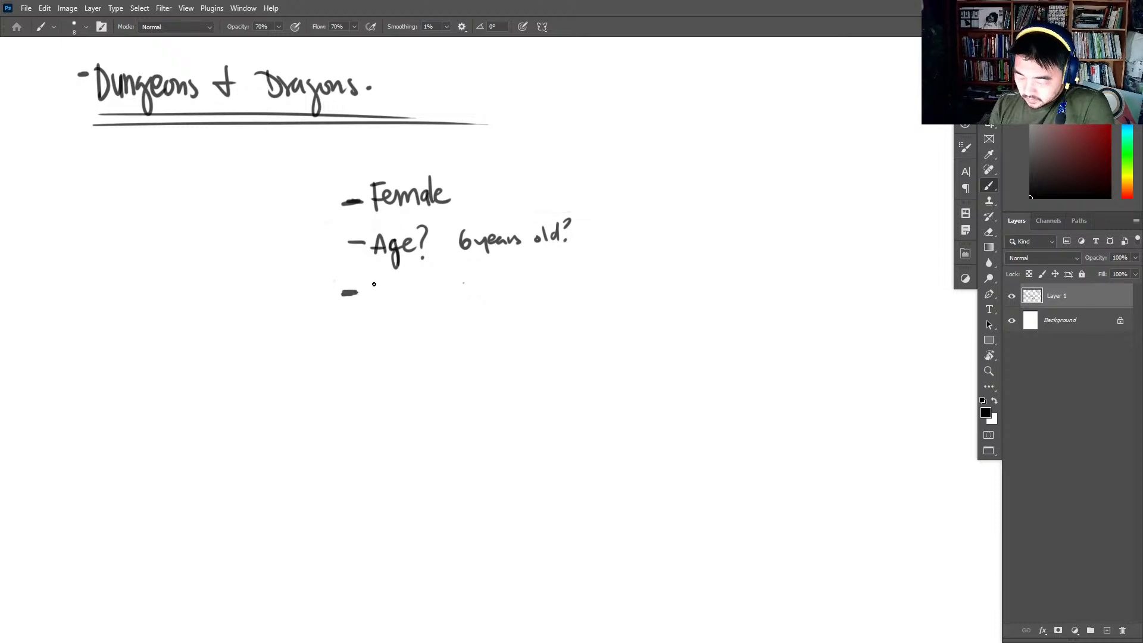
{"action": "left_click_drag", "start_coordinate": [374, 283], "coordinate": [375, 310]}
{"action": "mouse_move", "coordinate": [388, 286]}
{"action": "left_mouse_down"}
{"action": "mouse_move", "coordinate": [414, 278]}
{"action": "mouse_move", "coordinate": [431, 298]}
{"action": "mouse_move", "coordinate": [457, 294]}
{"action": "mouse_move", "coordinate": [454, 308]}
{"action": "mouse_move", "coordinate": [489, 282]}
{"action": "mouse_move", "coordinate": [507, 299]}
{"action": "mouse_move", "coordinate": [537, 298]}
{"action": "left_mouse_up"}
{"action": "left_click_drag", "start_coordinate": [344, 341], "coordinate": [363, 340]}
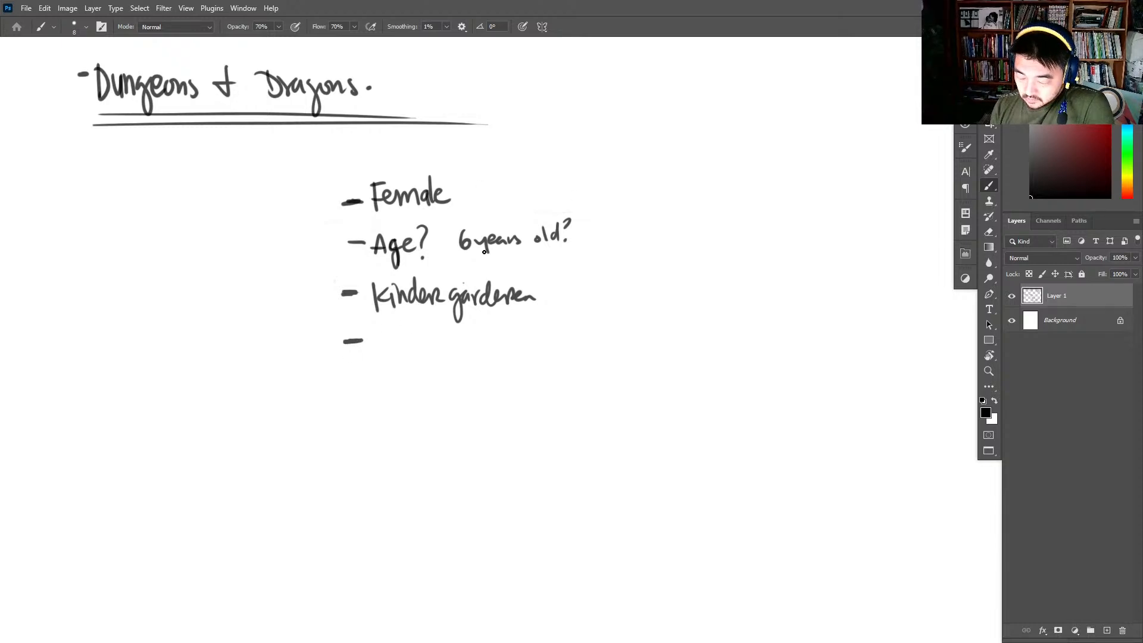
{"action": "mouse_move", "coordinate": [374, 338]}
{"action": "left_mouse_down"}
{"action": "mouse_move", "coordinate": [374, 359]}
{"action": "mouse_move", "coordinate": [426, 345]}
{"action": "left_mouse_up"}
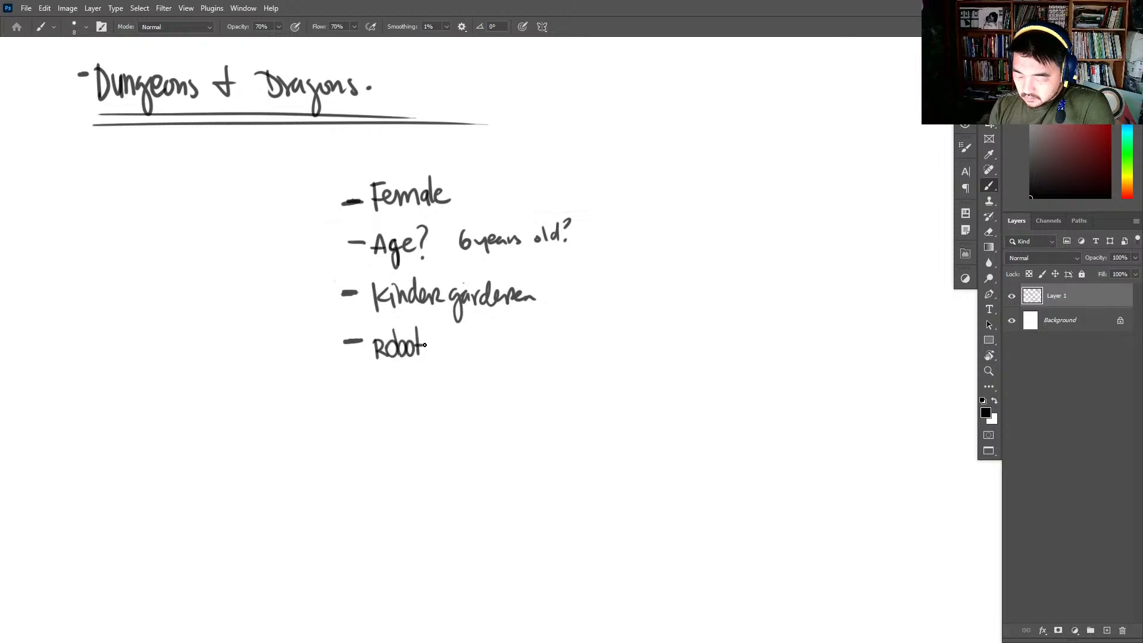
- Sketch an oval head with curved vertical and horizontal guide lines beside the trait list
{"action": "left_click_drag", "start_coordinate": [625, 300], "coordinate": [475, 305]}
{"action": "mouse_move", "coordinate": [557, 199]}
{"action": "left_mouse_down"}
{"action": "mouse_move", "coordinate": [605, 257]}
{"action": "mouse_move", "coordinate": [530, 241]}
{"action": "mouse_move", "coordinate": [605, 189]}
{"action": "mouse_move", "coordinate": [587, 276]}
{"action": "mouse_move", "coordinate": [538, 198]}
{"action": "mouse_move", "coordinate": [561, 280]}
{"action": "left_mouse_up"}
{"action": "mouse_move", "coordinate": [527, 223]}
{"action": "left_mouse_down"}
{"action": "mouse_move", "coordinate": [572, 250]}
{"action": "mouse_move", "coordinate": [610, 222]}
{"action": "left_mouse_up"}
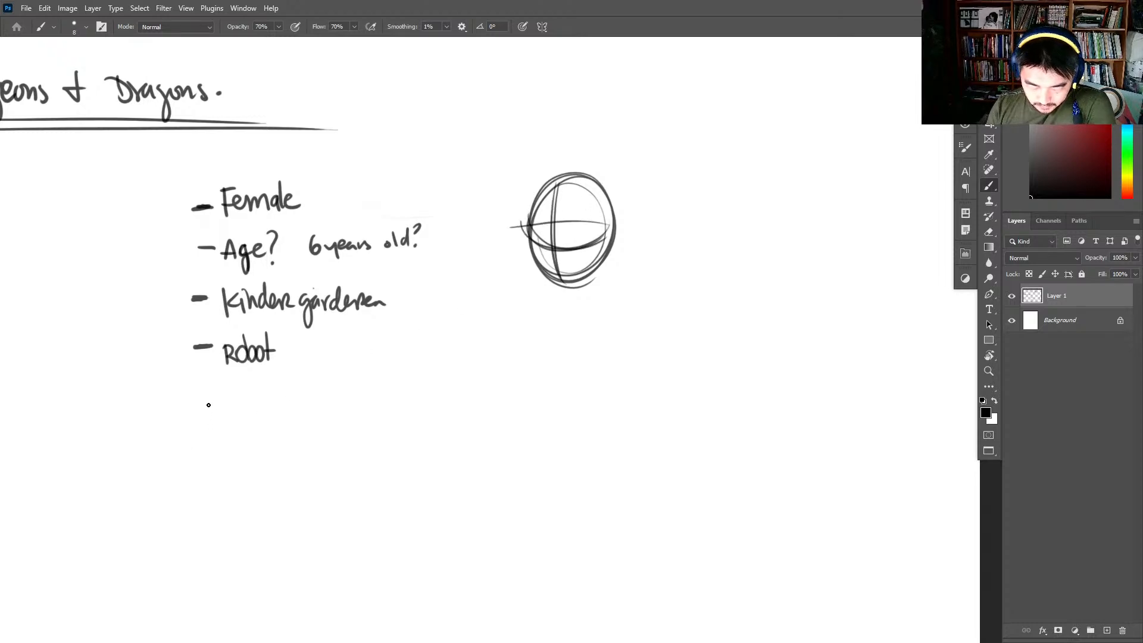
- Double-underline "Robot", annotate it with "AI ← humans hate on", and add a bold blank bullet dash below
{"action": "mouse_move", "coordinate": [197, 397]}
{"action": "left_mouse_down"}
{"action": "mouse_move", "coordinate": [283, 359]}
{"action": "mouse_move", "coordinate": [293, 372]}
{"action": "mouse_move", "coordinate": [351, 366]}
{"action": "left_mouse_up"}
{"action": "mouse_move", "coordinate": [363, 356]}
{"action": "left_mouse_down"}
{"action": "mouse_move", "coordinate": [363, 372]}
{"action": "mouse_move", "coordinate": [369, 356]}
{"action": "mouse_move", "coordinate": [374, 372]}
{"action": "mouse_move", "coordinate": [413, 361]}
{"action": "mouse_move", "coordinate": [392, 370]}
{"action": "mouse_move", "coordinate": [490, 368]}
{"action": "mouse_move", "coordinate": [437, 398]}
{"action": "left_mouse_up"}
{"action": "mouse_move", "coordinate": [438, 398]}
{"action": "left_mouse_down"}
{"action": "mouse_move", "coordinate": [460, 398]}
{"action": "mouse_move", "coordinate": [455, 382]}
{"action": "left_mouse_up"}
{"action": "left_click_drag", "start_coordinate": [470, 384], "coordinate": [494, 391]}
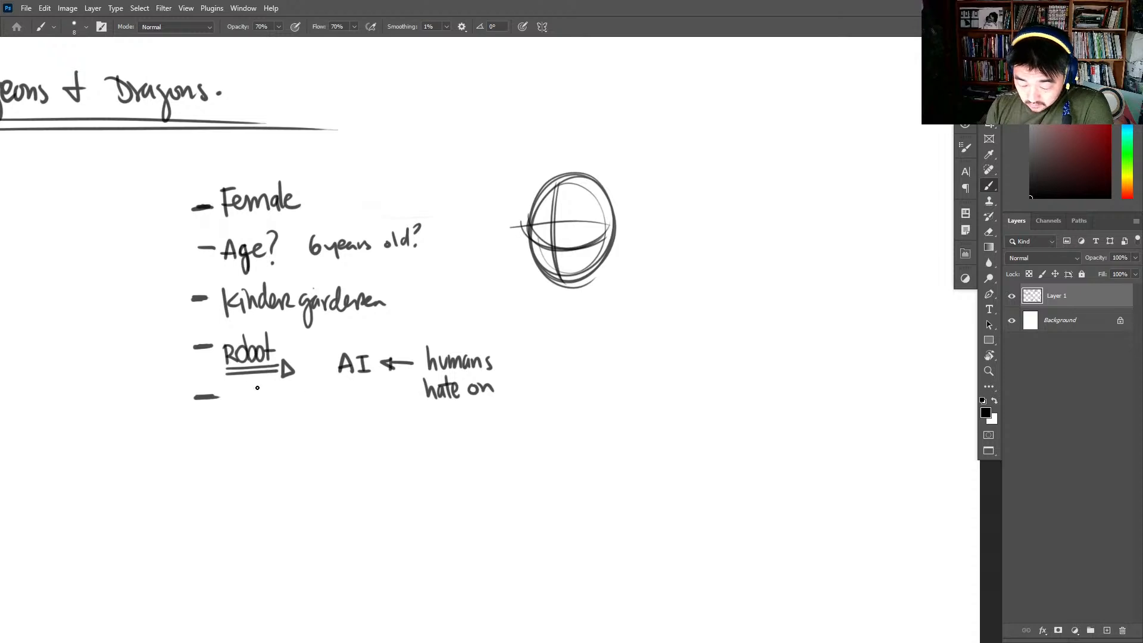
{"action": "mouse_move", "coordinate": [197, 400]}
{"action": "left_mouse_down"}
{"action": "mouse_move", "coordinate": [224, 396]}
{"action": "mouse_move", "coordinate": [207, 396]}
{"action": "left_mouse_up"}
{"action": "left_click_drag", "start_coordinate": [183, 353], "coordinate": [213, 349]}
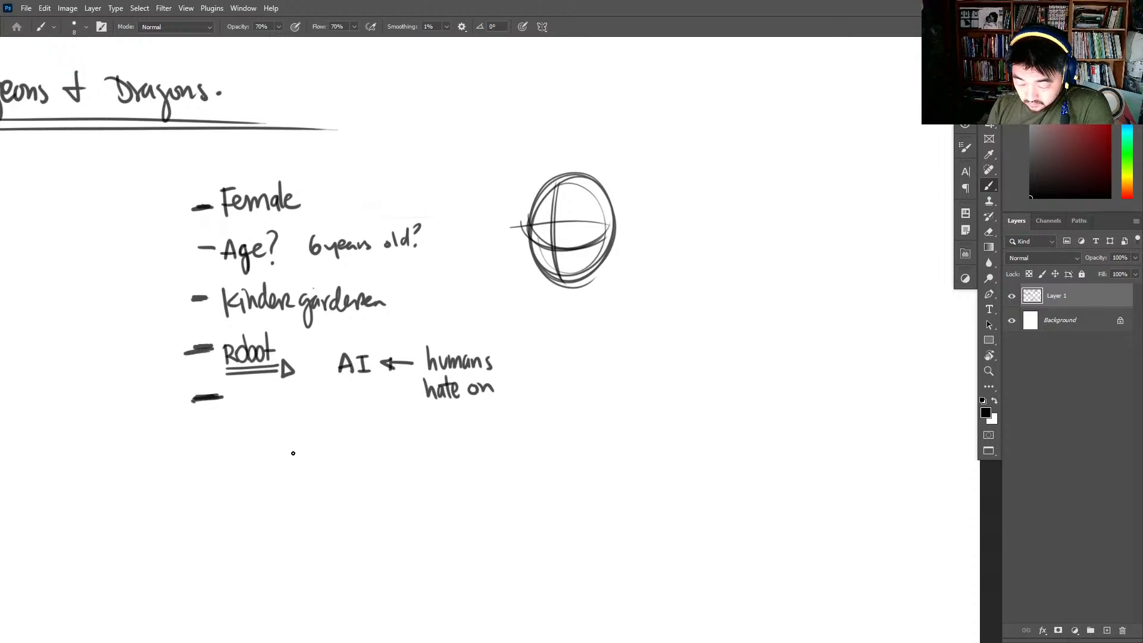
{"action": "mouse_move", "coordinate": [772, 286]}
{"action": "left_mouse_down"}
{"action": "mouse_move", "coordinate": [710, 307]}
{"action": "mouse_move", "coordinate": [748, 222]}
{"action": "mouse_move", "coordinate": [850, 184]}
{"action": "left_mouse_up"}
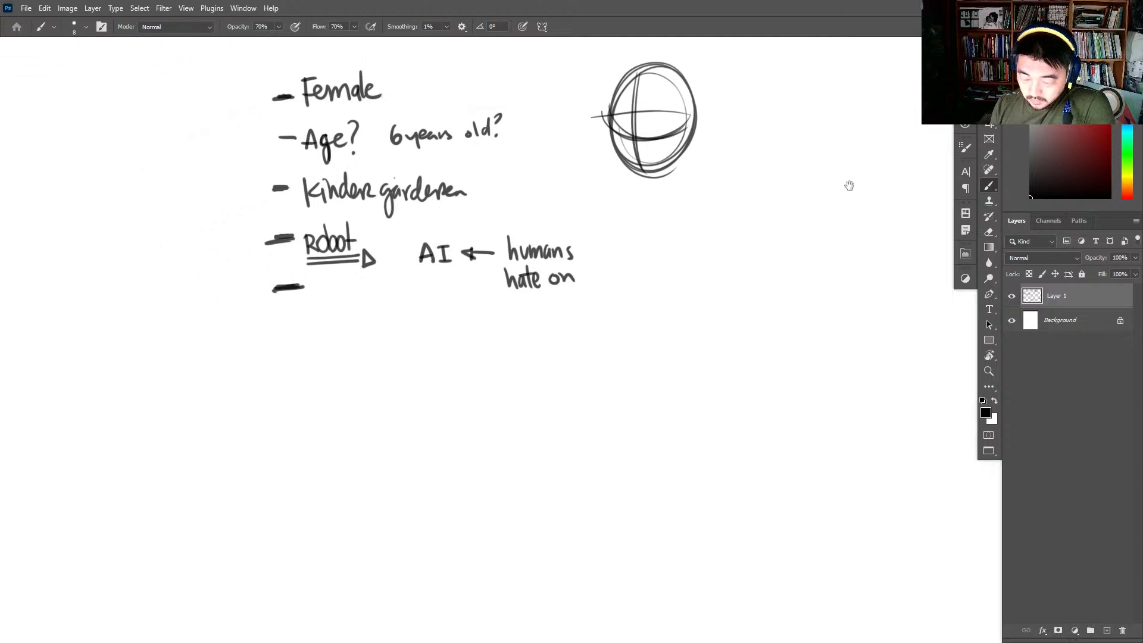
{"action": "mouse_move", "coordinate": [457, 400]}
{"action": "left_mouse_down"}
{"action": "mouse_move", "coordinate": [649, 380]}
{"action": "mouse_move", "coordinate": [446, 476]}
{"action": "left_mouse_up"}
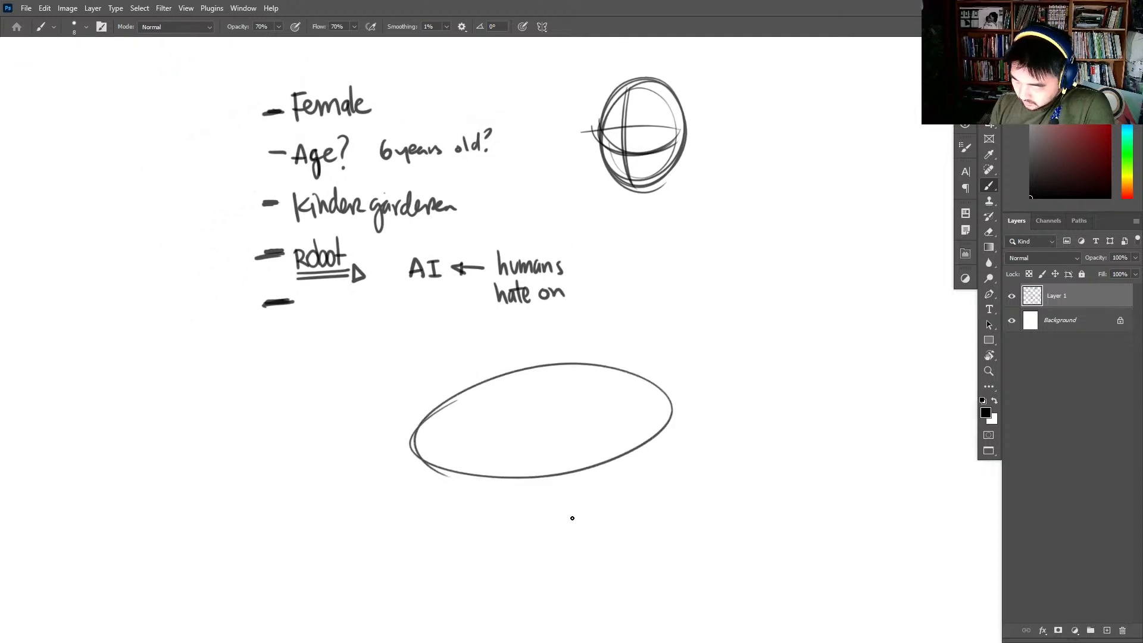
{"action": "left_click_drag", "start_coordinate": [477, 424], "coordinate": [481, 440]}
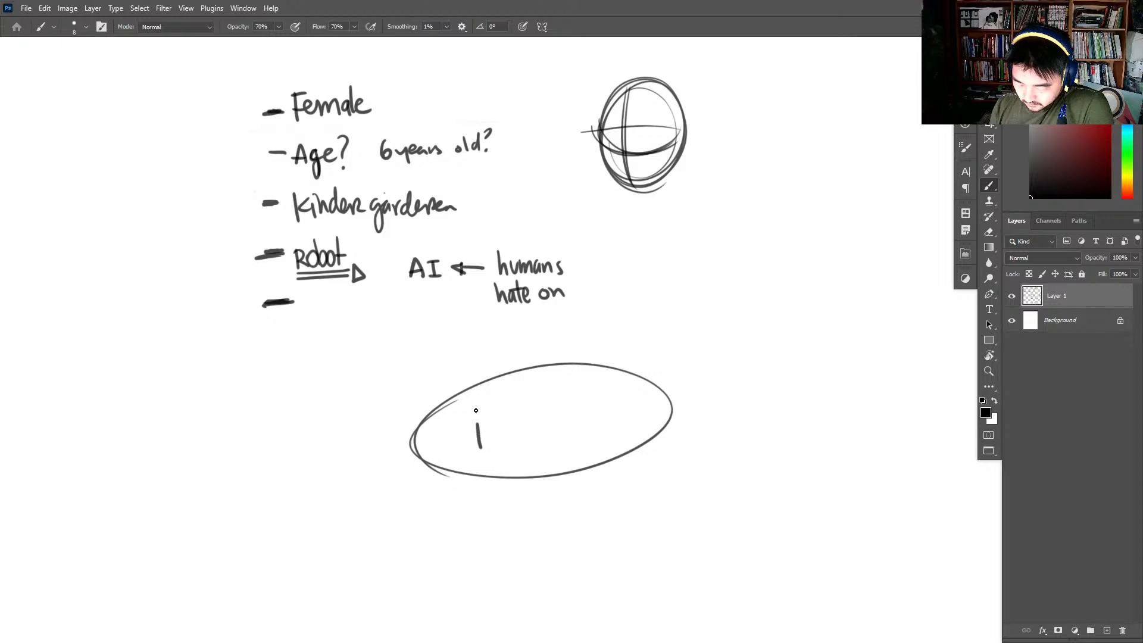
{"action": "key", "text": "e"}
{"action": "left_click_drag", "start_coordinate": [511, 423], "coordinate": [484, 427]}
{"action": "key", "text": "b"}
{"action": "left_click_drag", "start_coordinate": [480, 386], "coordinate": [556, 460]}
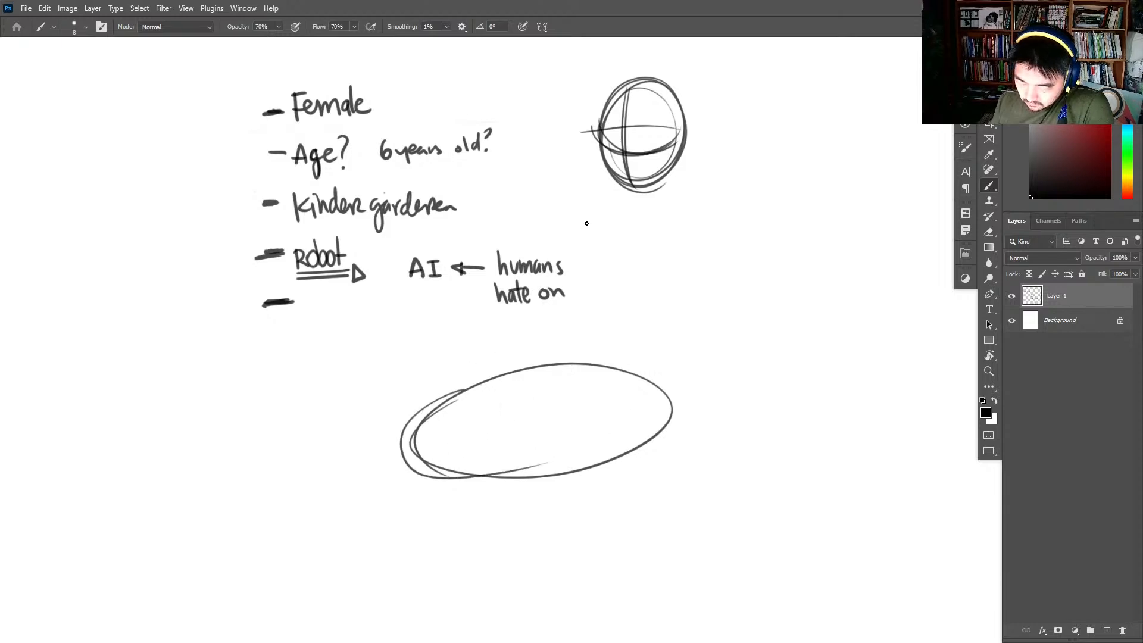
{"action": "key", "text": "e"}
{"action": "mouse_move", "coordinate": [631, 375]}
{"action": "left_mouse_down"}
{"action": "mouse_move", "coordinate": [684, 409]}
{"action": "mouse_move", "coordinate": [513, 448]}
{"action": "left_mouse_up"}
{"action": "key", "text": "b"}
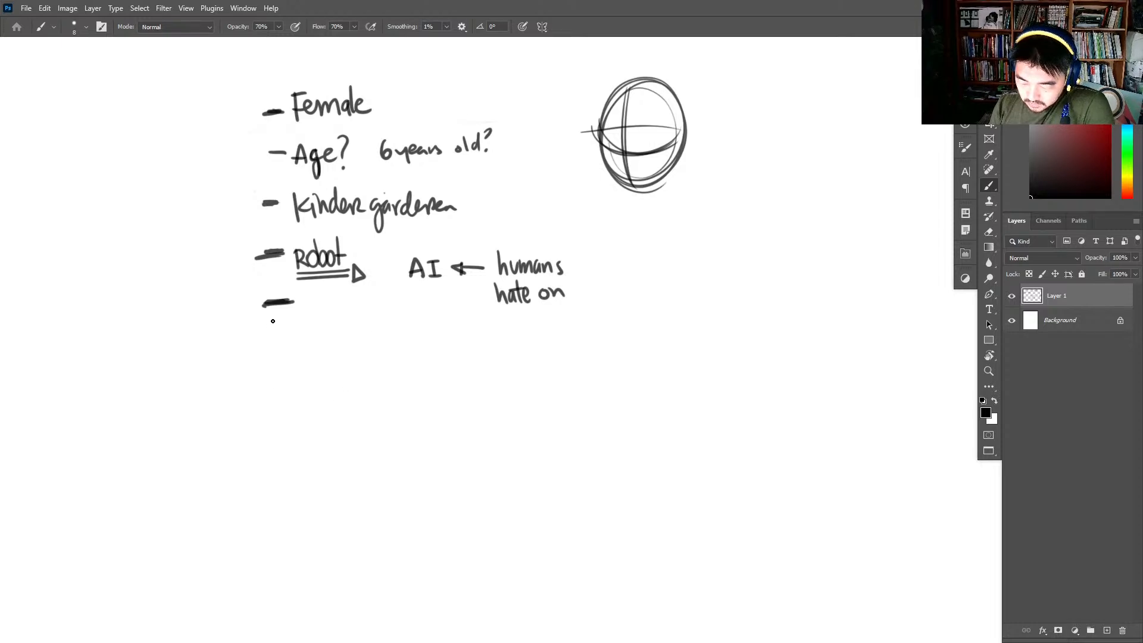
- Handwrite the bullets "- Great w/ visual arts." and "- Great @ writing", and darken the dashes in front of them
{"action": "mouse_move", "coordinate": [266, 338]}
{"action": "left_mouse_down"}
{"action": "mouse_move", "coordinate": [320, 349]}
{"action": "mouse_move", "coordinate": [355, 333]}
{"action": "mouse_move", "coordinate": [393, 353]}
{"action": "mouse_move", "coordinate": [431, 328]}
{"action": "mouse_move", "coordinate": [437, 342]}
{"action": "mouse_move", "coordinate": [444, 325]}
{"action": "mouse_move", "coordinate": [515, 327]}
{"action": "mouse_move", "coordinate": [531, 339]}
{"action": "left_mouse_up"}
{"action": "mouse_move", "coordinate": [262, 385]}
{"action": "left_mouse_down"}
{"action": "mouse_move", "coordinate": [334, 397]}
{"action": "mouse_move", "coordinate": [379, 385]}
{"action": "mouse_move", "coordinate": [372, 376]}
{"action": "mouse_move", "coordinate": [384, 405]}
{"action": "mouse_move", "coordinate": [466, 378]}
{"action": "mouse_move", "coordinate": [491, 386]}
{"action": "mouse_move", "coordinate": [496, 410]}
{"action": "left_mouse_up"}
{"action": "left_click_drag", "start_coordinate": [262, 446], "coordinate": [278, 443]}
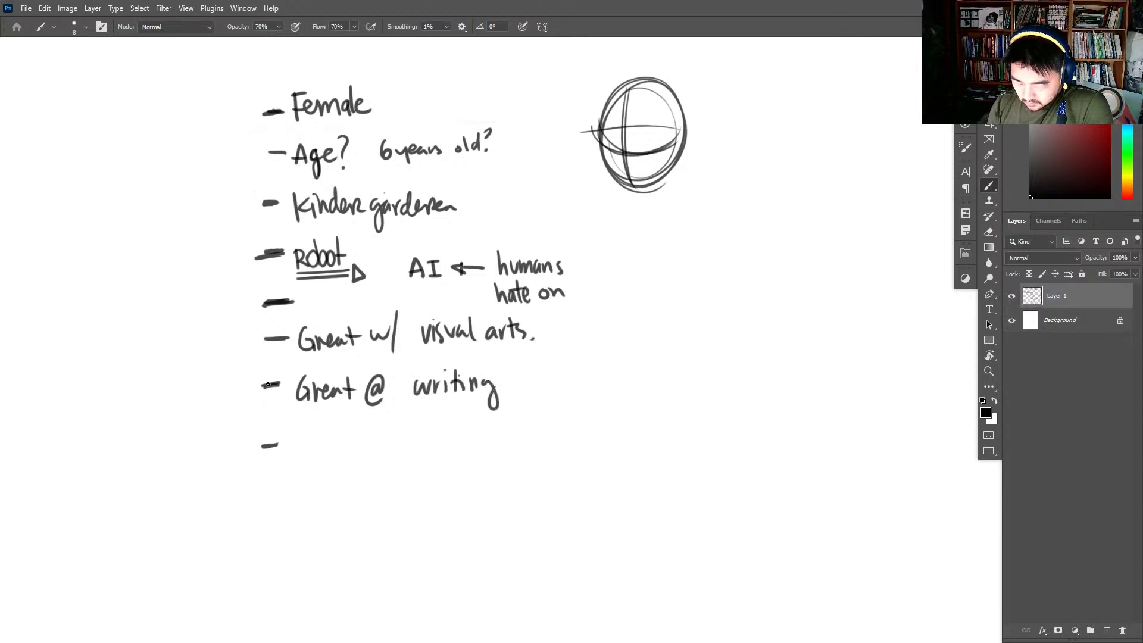
{"action": "left_click_drag", "start_coordinate": [267, 384], "coordinate": [279, 384]}
{"action": "left_click_drag", "start_coordinate": [260, 338], "coordinate": [280, 333]}
{"action": "left_click_drag", "start_coordinate": [265, 306], "coordinate": [285, 304]}
- Handwrite "She wants to be human." beside the last bullet dash of the trait list
{"action": "mouse_move", "coordinate": [299, 437]}
{"action": "left_mouse_down"}
{"action": "mouse_move", "coordinate": [291, 457]}
{"action": "mouse_move", "coordinate": [393, 441]}
{"action": "mouse_move", "coordinate": [411, 454]}
{"action": "mouse_move", "coordinate": [445, 447]}
{"action": "left_mouse_up"}
{"action": "left_click_drag", "start_coordinate": [435, 436], "coordinate": [462, 446]}
{"action": "left_click", "coordinate": [473, 444]}
{"action": "mouse_move", "coordinate": [470, 415]}
{"action": "left_mouse_down"}
{"action": "mouse_move", "coordinate": [468, 437]}
{"action": "mouse_move", "coordinate": [506, 437]}
{"action": "left_mouse_up"}
{"action": "left_click_drag", "start_coordinate": [538, 426], "coordinate": [600, 434]}
- Draw a long pointed nose extending from the side of the head sketch
{"action": "left_click_drag", "start_coordinate": [731, 235], "coordinate": [670, 301]}
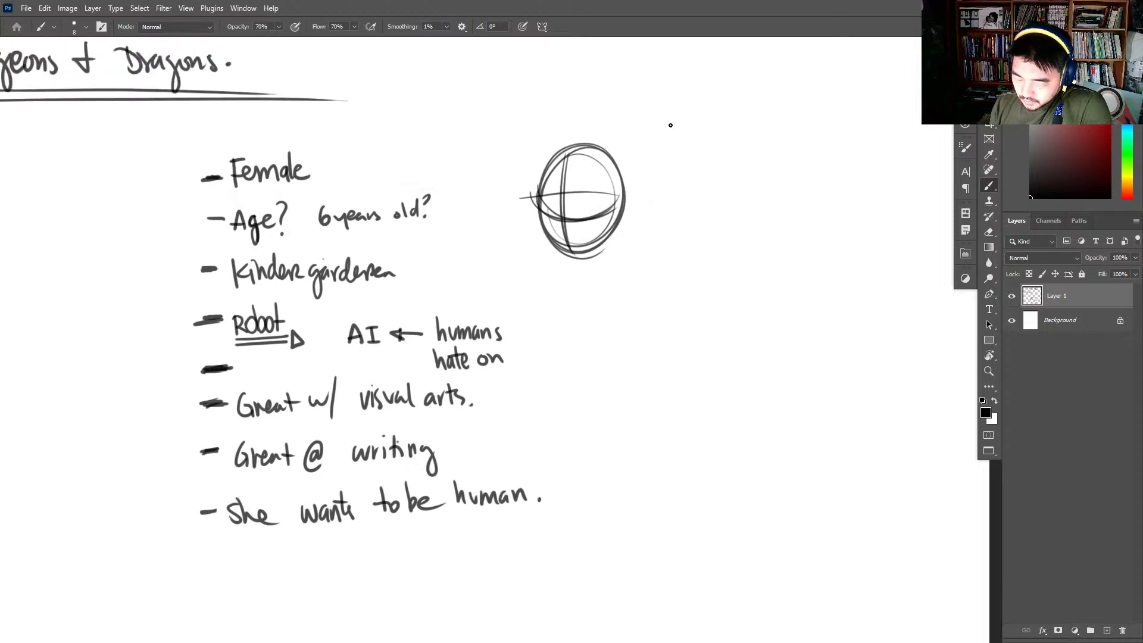
{"action": "left_click_drag", "start_coordinate": [622, 156], "coordinate": [617, 224]}
{"action": "mouse_move", "coordinate": [625, 177]}
{"action": "left_mouse_down"}
{"action": "mouse_move", "coordinate": [610, 232]}
{"action": "mouse_move", "coordinate": [730, 219]}
{"action": "left_mouse_up"}
{"action": "left_click_drag", "start_coordinate": [590, 228], "coordinate": [737, 222]}
{"action": "left_click_drag", "start_coordinate": [593, 235], "coordinate": [738, 218]}
{"action": "left_click_drag", "start_coordinate": [705, 218], "coordinate": [608, 206]}
{"action": "left_click_drag", "start_coordinate": [608, 206], "coordinate": [657, 204]}
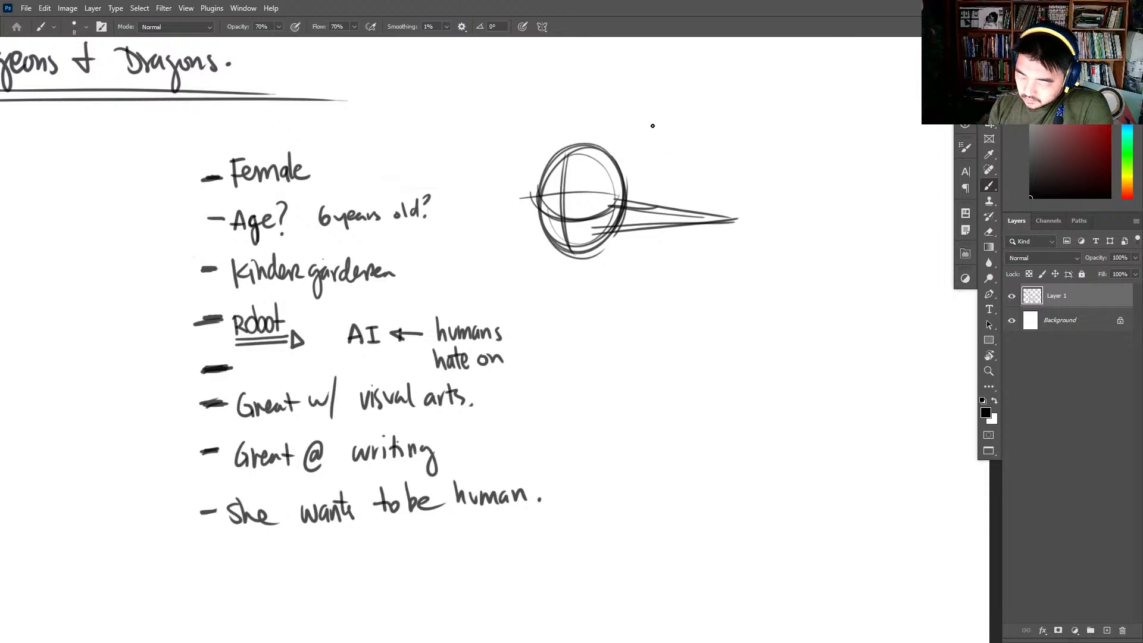
- Handwrite "Pinnochio But a robot." above the long-nosed head sketch and draw an eye on the face
{"action": "mouse_move", "coordinate": [653, 122]}
{"action": "left_mouse_down"}
{"action": "mouse_move", "coordinate": [658, 148]}
{"action": "mouse_move", "coordinate": [724, 129]}
{"action": "left_mouse_up"}
{"action": "left_click_drag", "start_coordinate": [733, 112], "coordinate": [752, 127]}
{"action": "left_click_drag", "start_coordinate": [759, 117], "coordinate": [756, 121]}
{"action": "mouse_move", "coordinate": [688, 143]}
{"action": "left_mouse_down"}
{"action": "mouse_move", "coordinate": [680, 161]}
{"action": "mouse_move", "coordinate": [829, 150]}
{"action": "mouse_move", "coordinate": [840, 136]}
{"action": "left_mouse_up"}
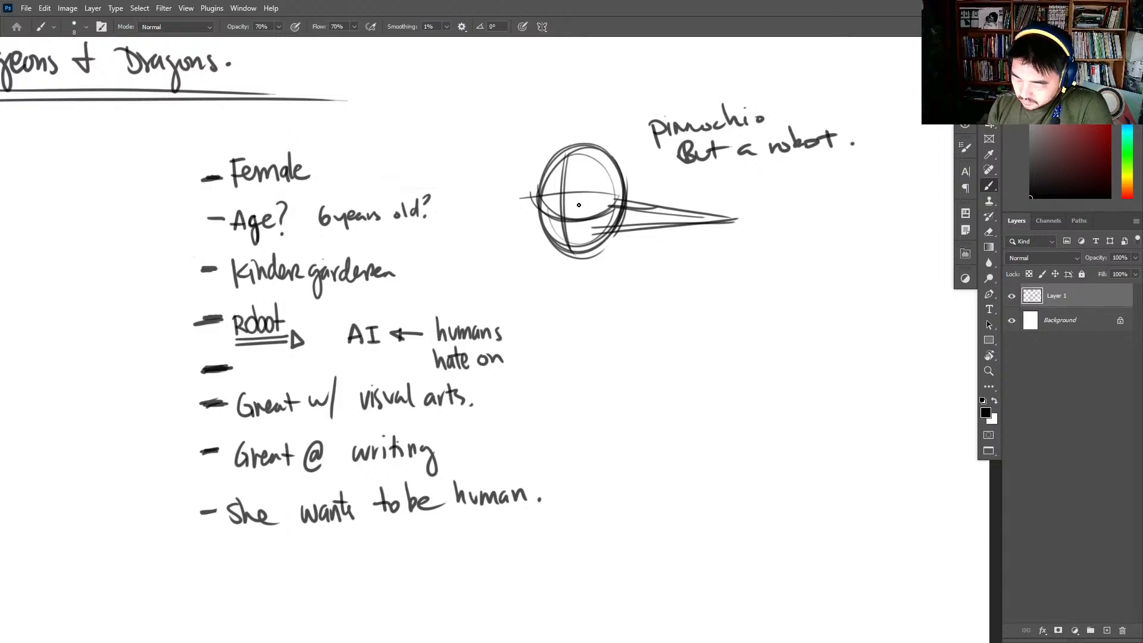
{"action": "mouse_move", "coordinate": [602, 200]}
{"action": "left_mouse_down"}
{"action": "mouse_move", "coordinate": [612, 192]}
{"action": "mouse_move", "coordinate": [586, 208]}
{"action": "left_mouse_up"}
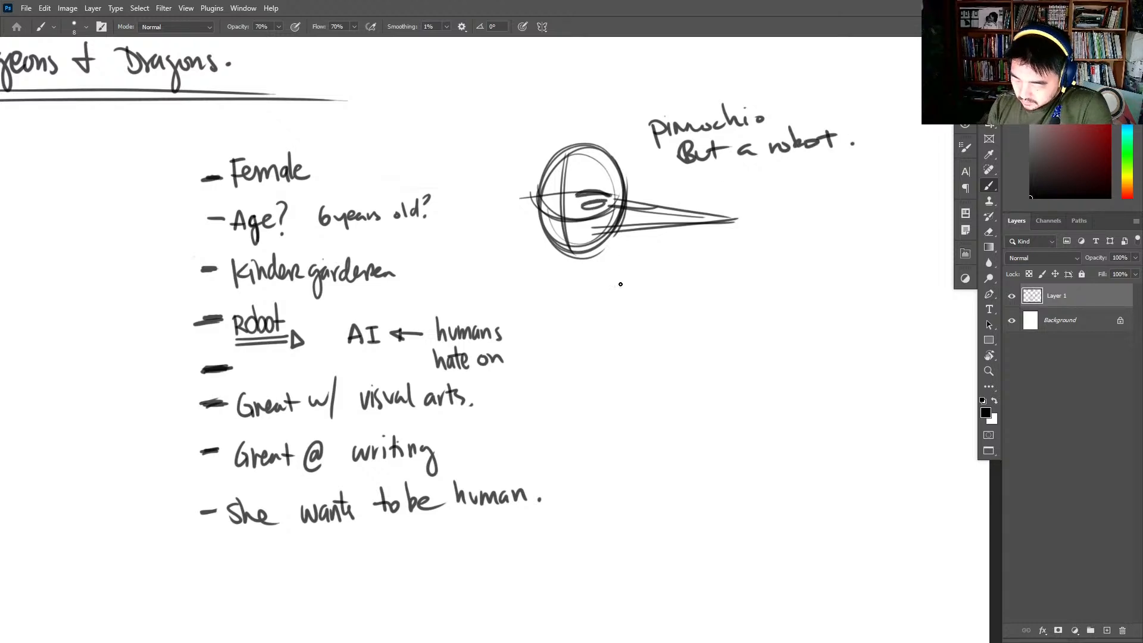
- Draw a tall vertical line beside the trait list and a horizontal line across the "Female" bullet
{"action": "left_click_drag", "start_coordinate": [591, 369], "coordinate": [622, 315]}
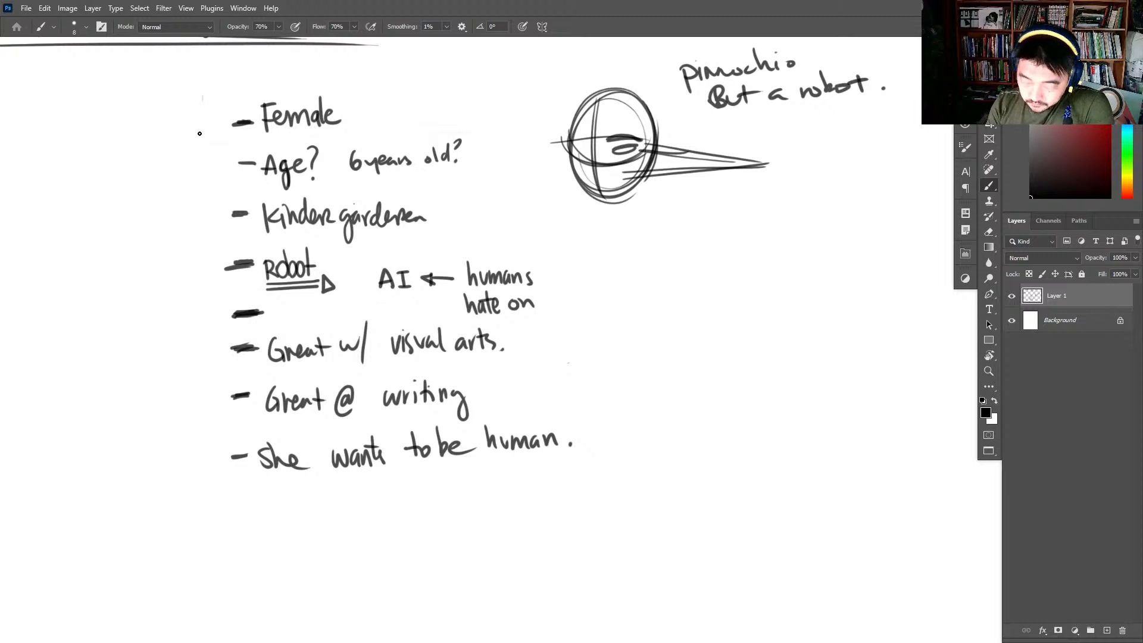
{"action": "left_click_drag", "start_coordinate": [199, 134], "coordinate": [181, 489]}
{"action": "left_click_drag", "start_coordinate": [172, 117], "coordinate": [411, 112]}
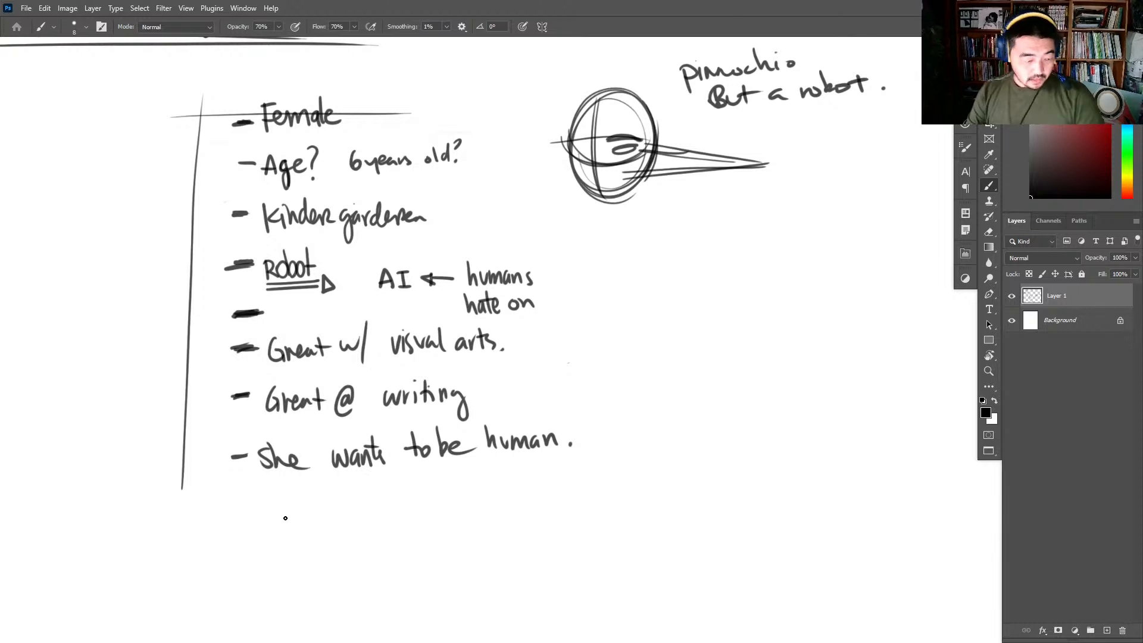
{"action": "key", "text": "super"}
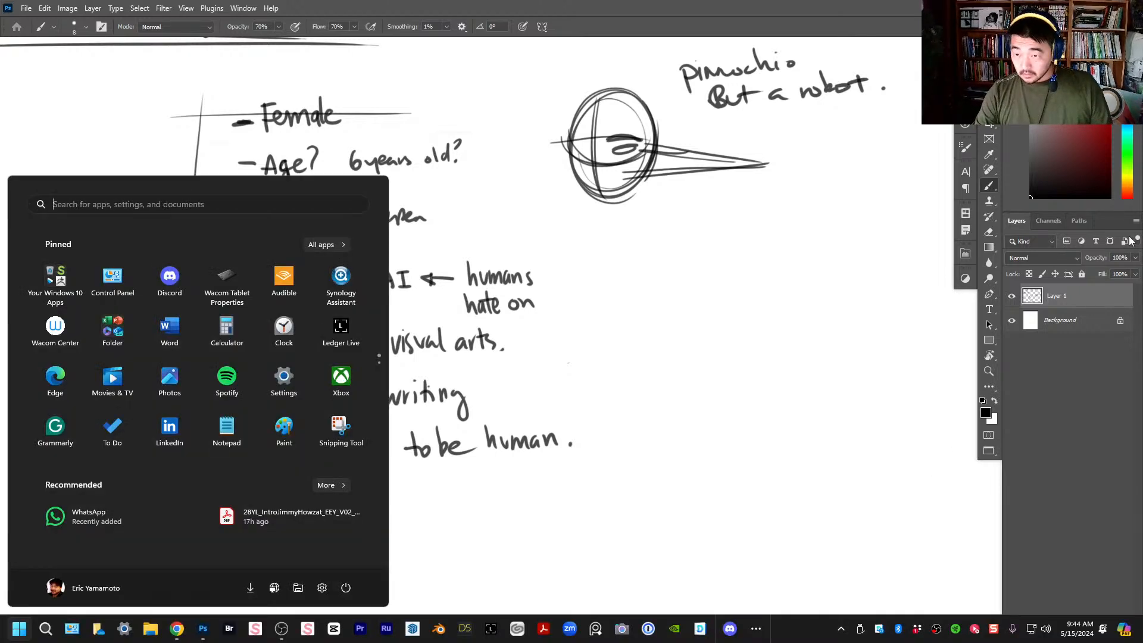
{"action": "left_click", "coordinate": [126, 634]}
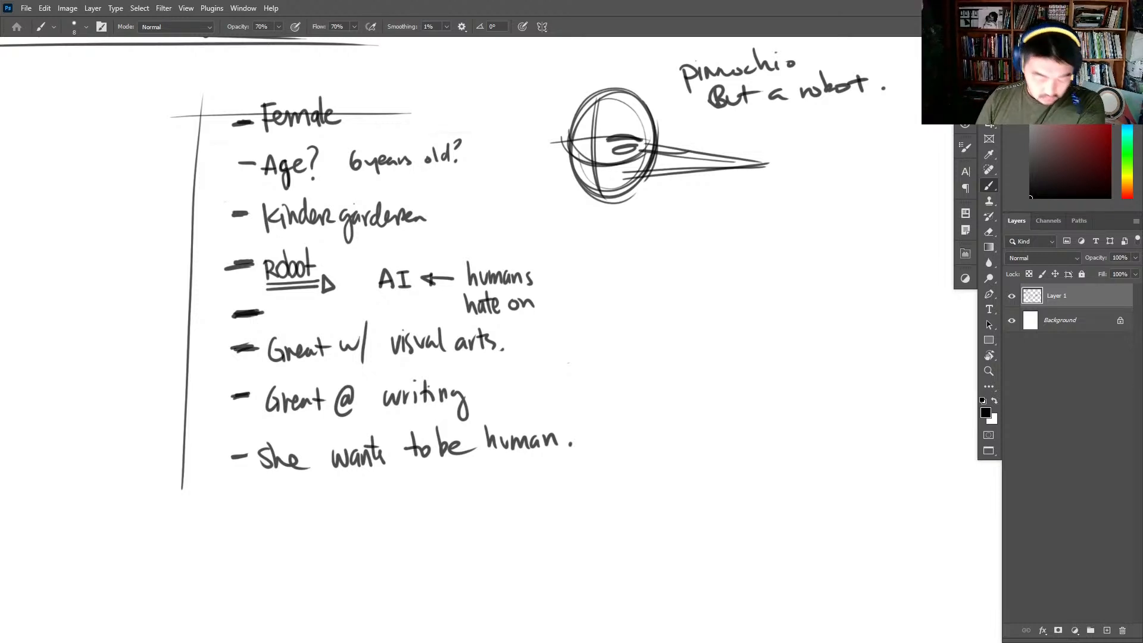
- Reinforce the outline of the long-nosed head sketch with extra curved strokes
{"action": "left_click_drag", "start_coordinate": [645, 357], "coordinate": [556, 352]}
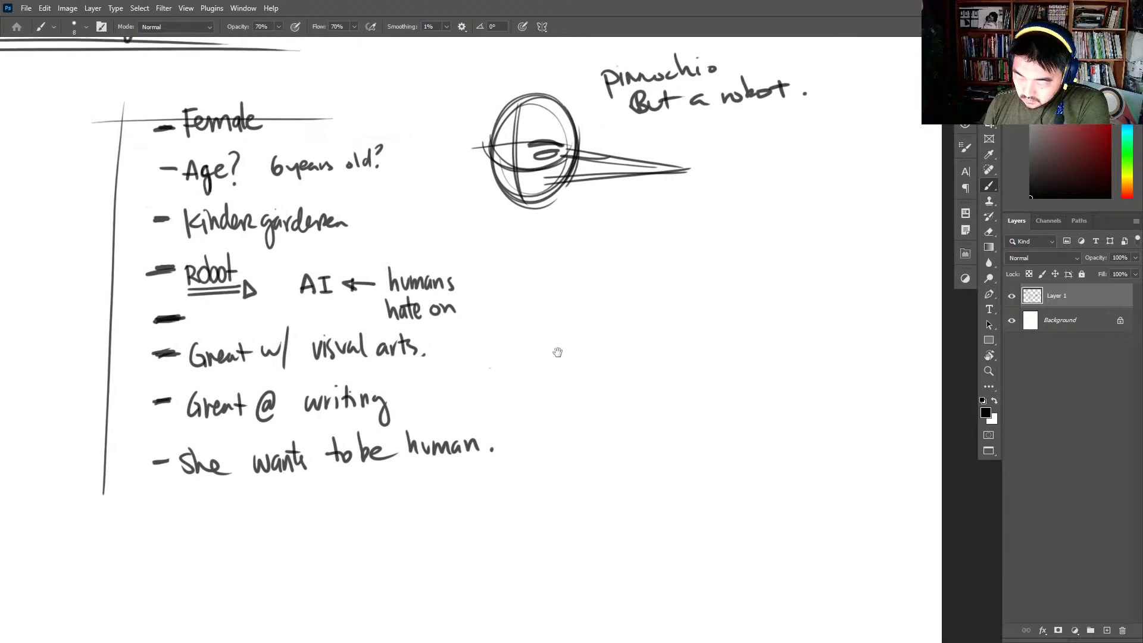
{"action": "left_click_drag", "start_coordinate": [504, 120], "coordinate": [512, 209]}
{"action": "left_click_drag", "start_coordinate": [535, 97], "coordinate": [494, 185]}
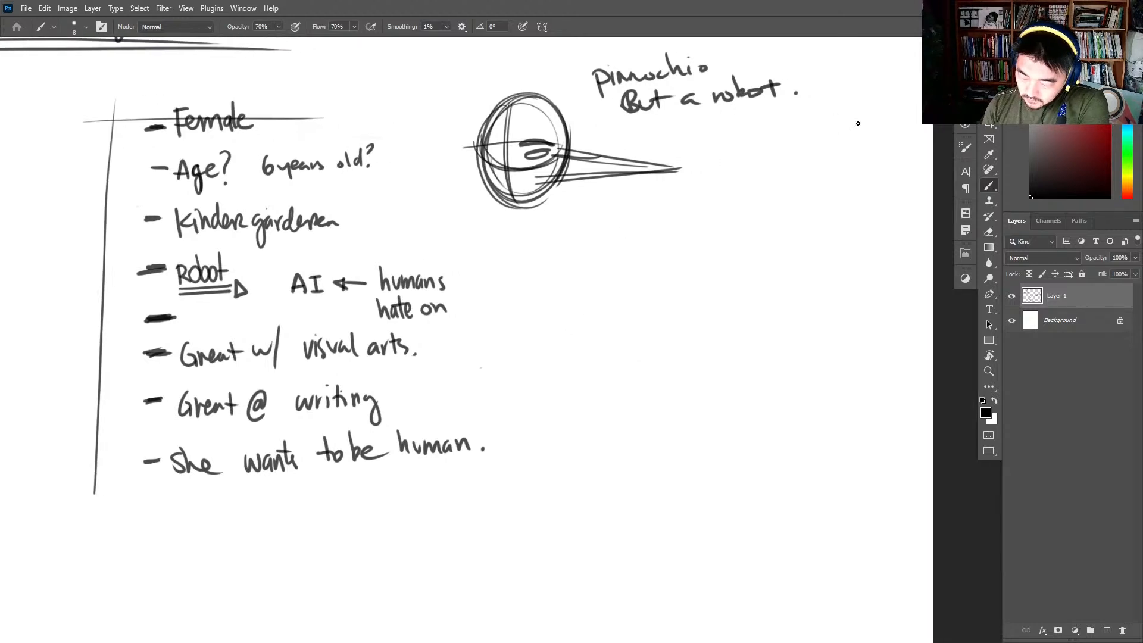
- Draw a stepped frame around the whole trait list, from above "Female" to below "She wants to be human."
{"action": "left_click_drag", "start_coordinate": [72, 81], "coordinate": [78, 543]}
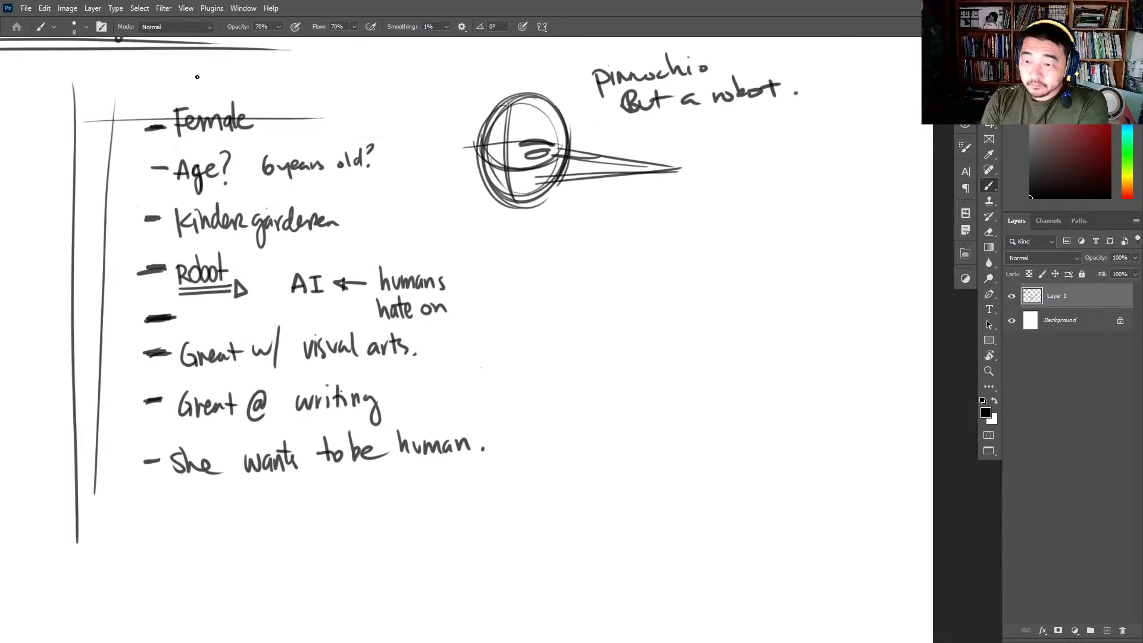
{"action": "left_click_drag", "start_coordinate": [73, 81], "coordinate": [469, 94]}
{"action": "left_click_drag", "start_coordinate": [455, 92], "coordinate": [452, 272]}
{"action": "mouse_move", "coordinate": [457, 262]}
{"action": "left_mouse_down"}
{"action": "mouse_move", "coordinate": [521, 258]}
{"action": "mouse_move", "coordinate": [551, 533]}
{"action": "mouse_move", "coordinate": [101, 545]}
{"action": "mouse_move", "coordinate": [62, 310]}
{"action": "left_mouse_up"}
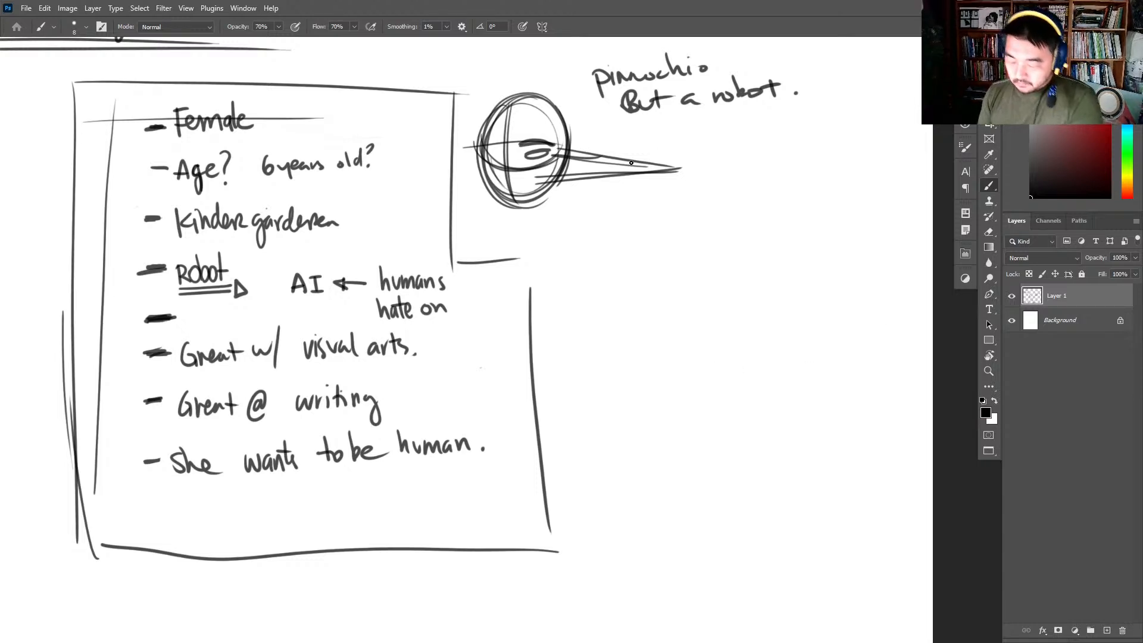
- Remove the long-nosed head sketch and reinforce the frame around the trait list with repeated straight strokes
{"action": "mouse_move", "coordinate": [659, 173]}
{"action": "left_mouse_down"}
{"action": "mouse_move", "coordinate": [679, 171]}
{"action": "mouse_move", "coordinate": [492, 135]}
{"action": "mouse_move", "coordinate": [582, 155]}
{"action": "left_mouse_up"}
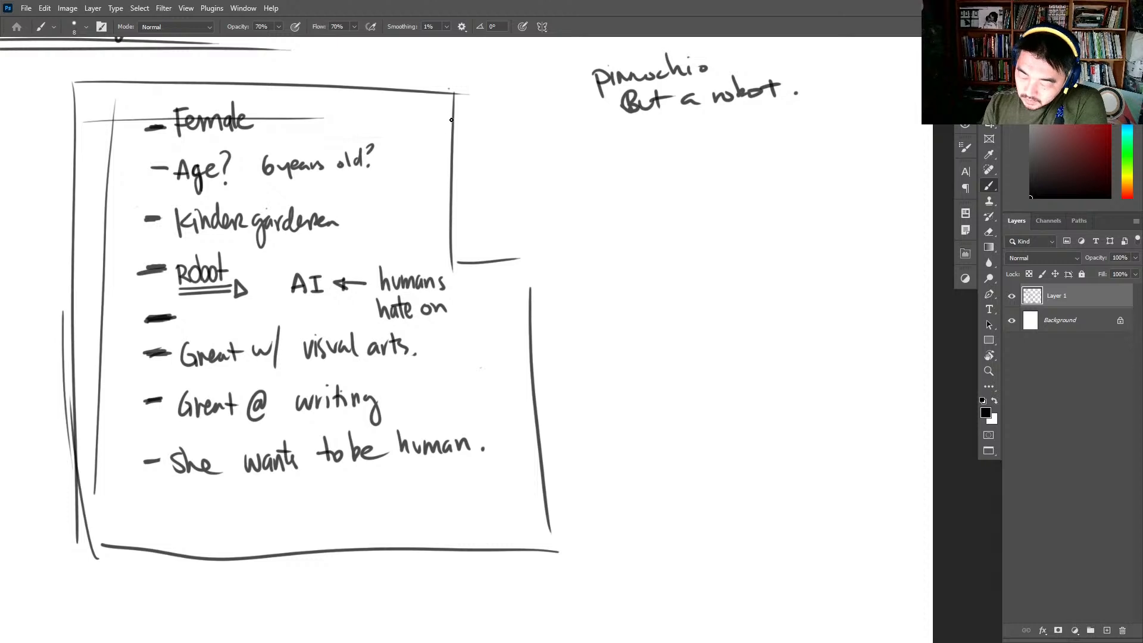
{"action": "mouse_move", "coordinate": [450, 90]}
{"action": "left_mouse_down"}
{"action": "mouse_move", "coordinate": [451, 288]}
{"action": "mouse_move", "coordinate": [530, 270]}
{"action": "mouse_move", "coordinate": [538, 569]}
{"action": "left_mouse_up"}
{"action": "mouse_move", "coordinate": [532, 262]}
{"action": "left_mouse_down"}
{"action": "mouse_move", "coordinate": [530, 593]}
{"action": "mouse_move", "coordinate": [558, 553]}
{"action": "mouse_move", "coordinate": [542, 561]}
{"action": "left_mouse_up"}
{"action": "left_click_drag", "start_coordinate": [74, 571], "coordinate": [146, 568]}
{"action": "left_click_drag", "start_coordinate": [234, 567], "coordinate": [304, 566]}
{"action": "left_click_drag", "start_coordinate": [70, 555], "coordinate": [56, 83]}
{"action": "left_click_drag", "start_coordinate": [60, 195], "coordinate": [80, 599]}
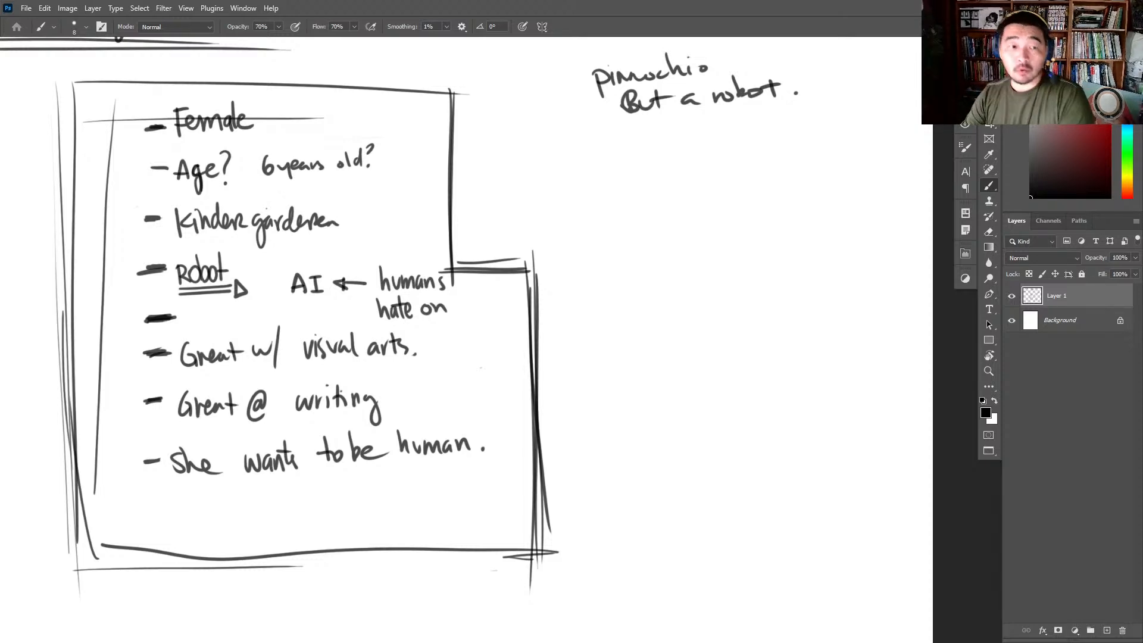
- Switch to the Chrome window with the "child robots" Google search and browse its image results
{"action": "left_click_drag", "start_coordinate": [1140, 86], "coordinate": [599, 39]}
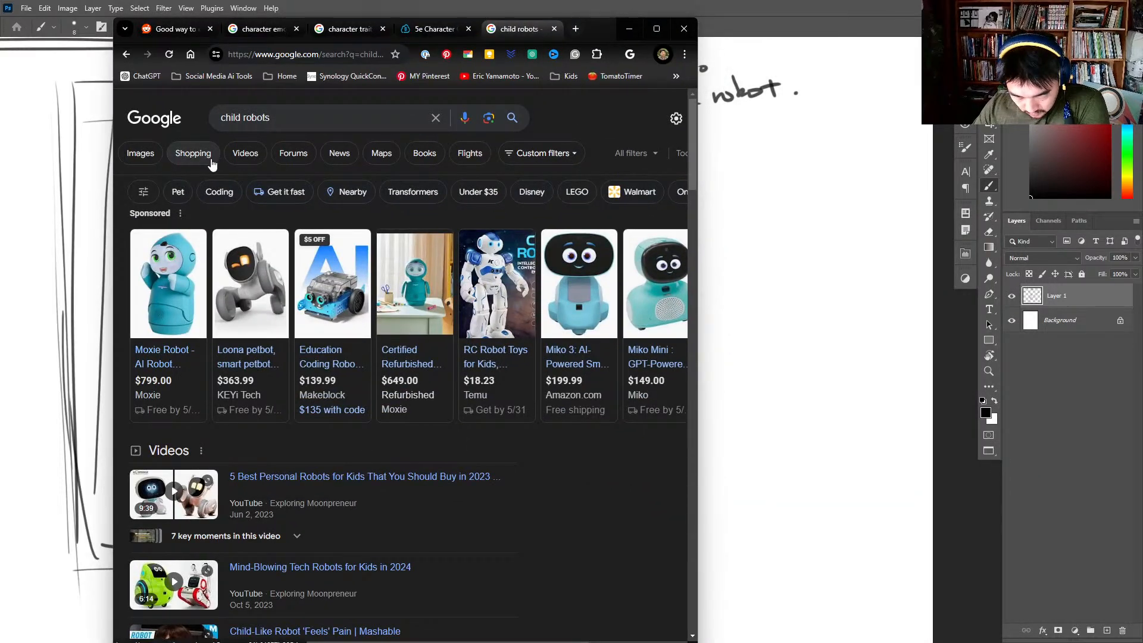
{"action": "left_click", "coordinate": [151, 157]}
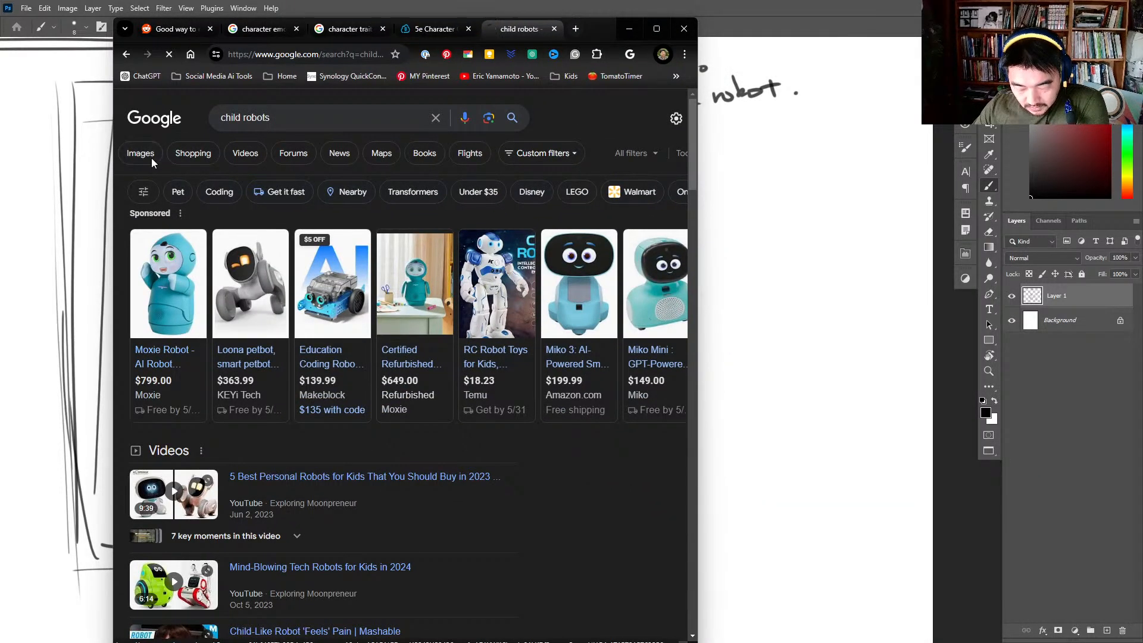
{"action": "scroll", "coordinate": [252, 308], "scroll_direction": "down", "scroll_amount": 1}
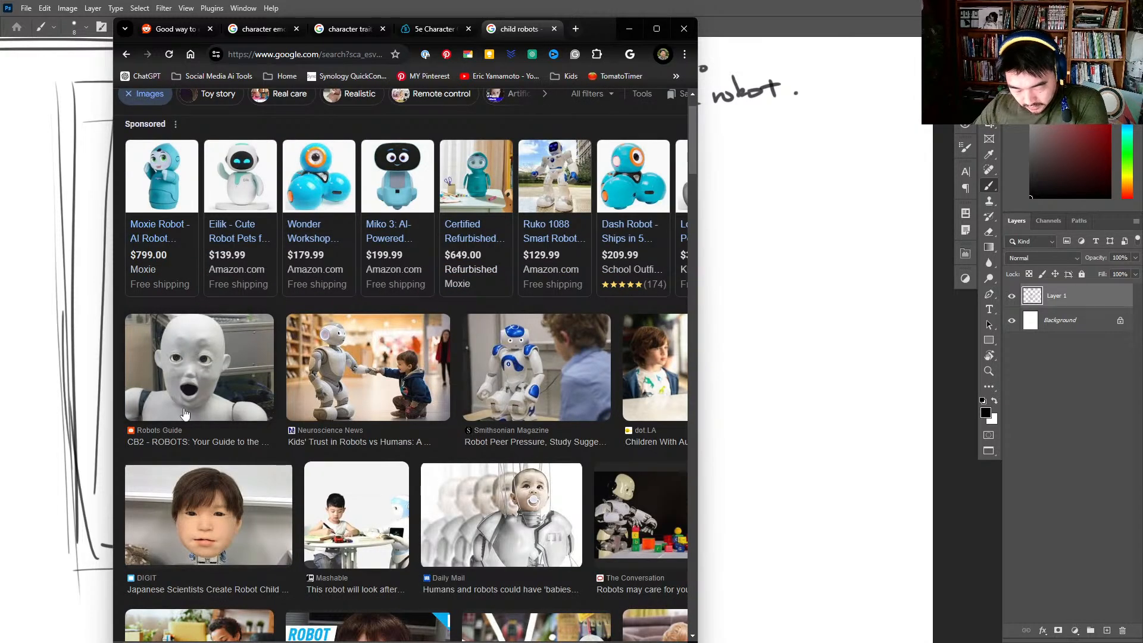
{"action": "scroll", "coordinate": [178, 375], "scroll_direction": "down", "scroll_amount": 1}
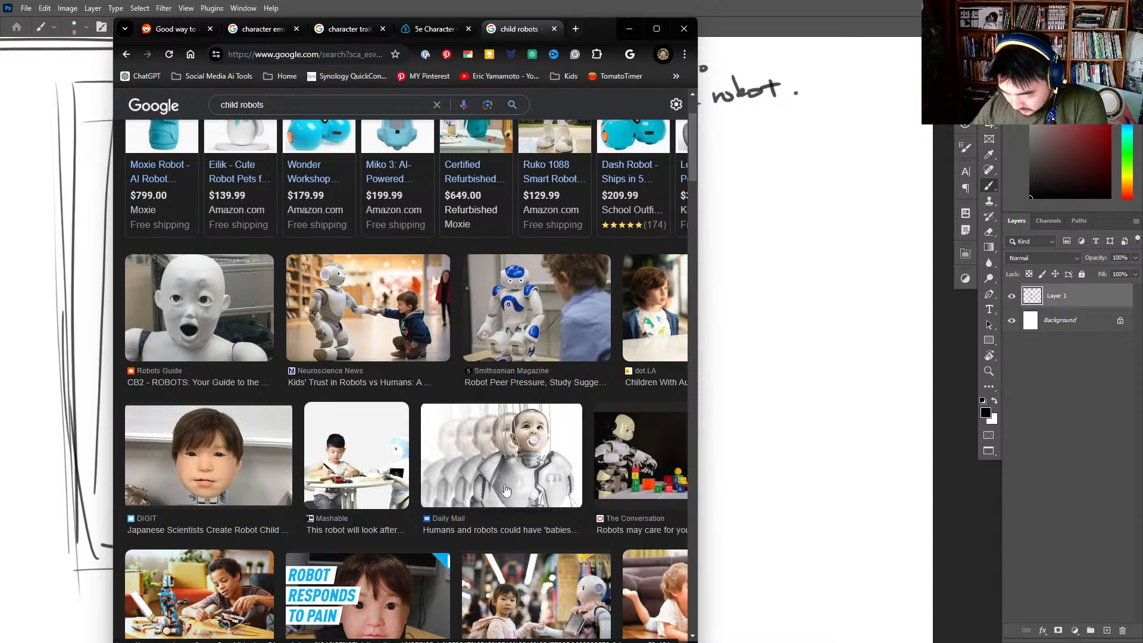
{"action": "scroll", "coordinate": [516, 456], "scroll_direction": "down", "scroll_amount": 1}
- Preview the Conversation robot image and the related "Baby Robots Help Humans" image, and return to the Photoshop notes
{"action": "left_click", "coordinate": [635, 382]}
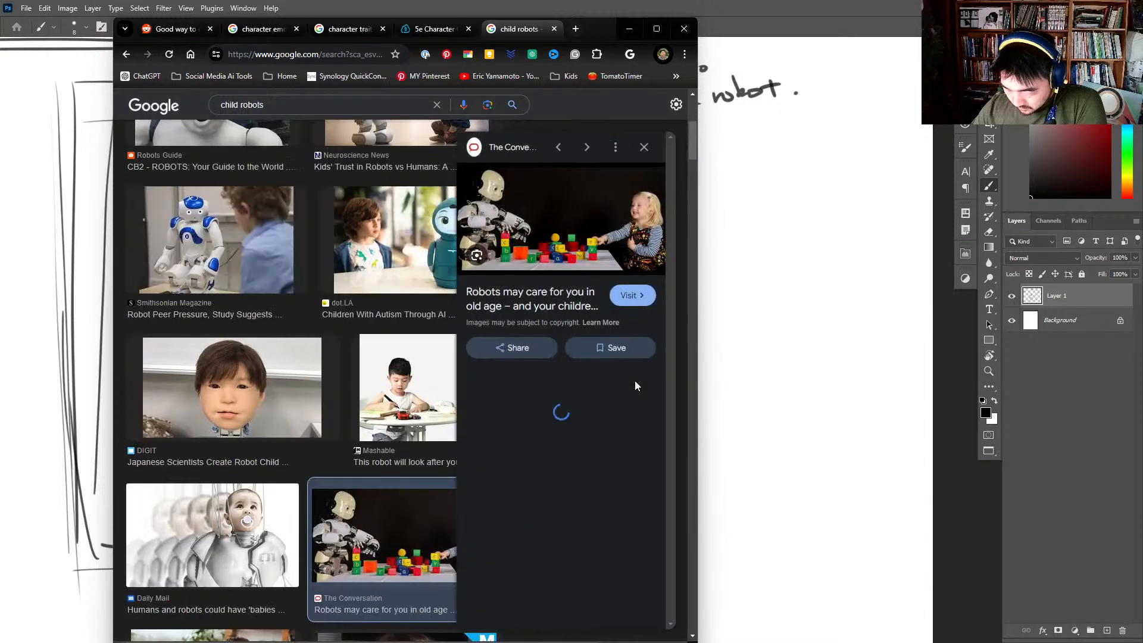
{"action": "scroll", "coordinate": [628, 385], "scroll_direction": "down", "scroll_amount": 3}
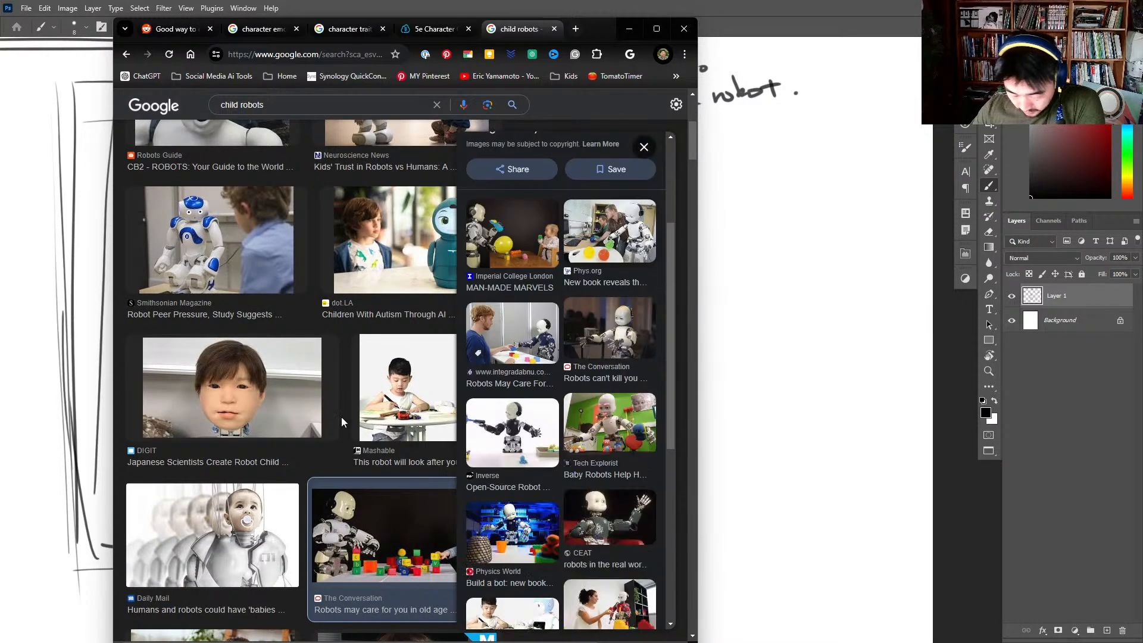
{"action": "scroll", "coordinate": [342, 416], "scroll_direction": "down", "scroll_amount": 5}
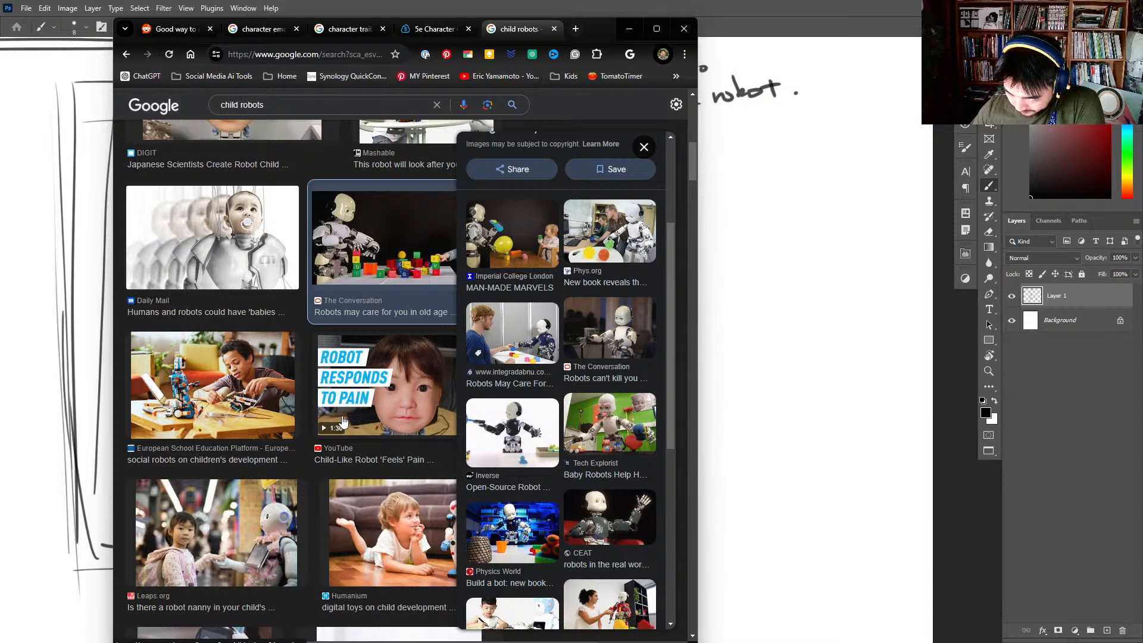
{"action": "left_click", "coordinate": [638, 412]}
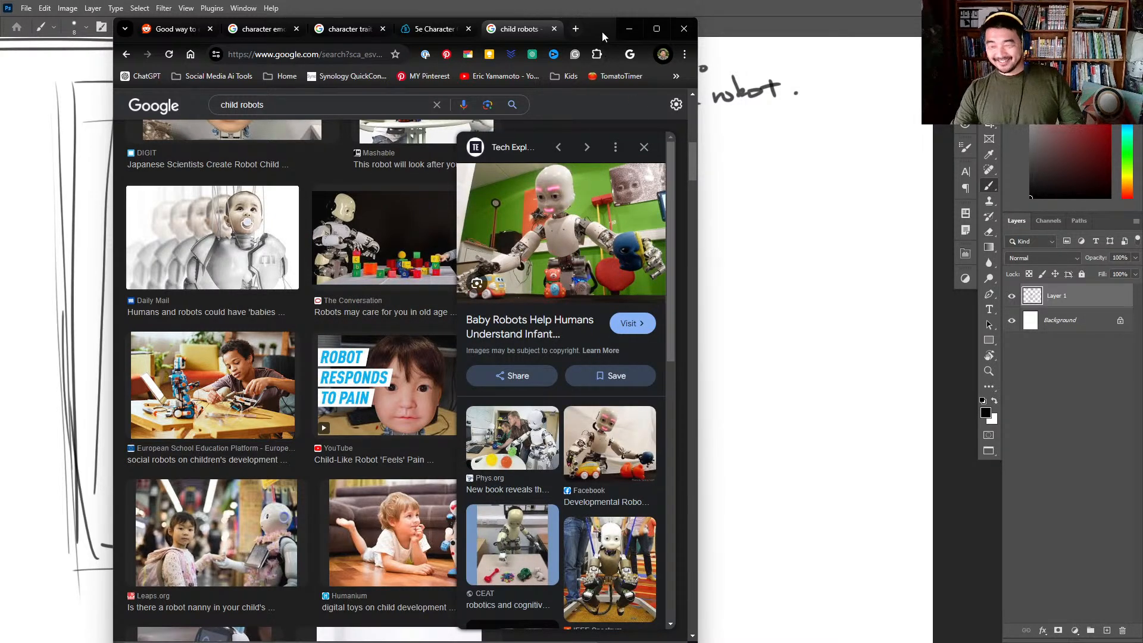
{"action": "left_click", "coordinate": [629, 28]}
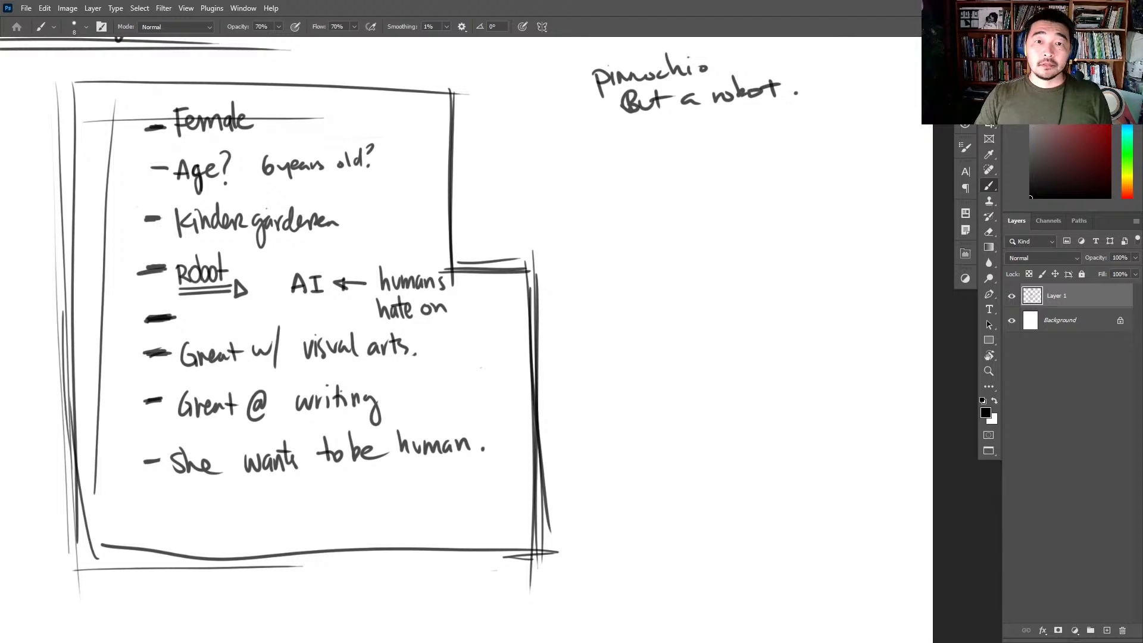
- Switch to the Chrome window with the Pinterest profile and search the saved Pins for "girl robot"
{"action": "left_click_drag", "start_coordinate": [0, 119], "coordinate": [615, 37]}
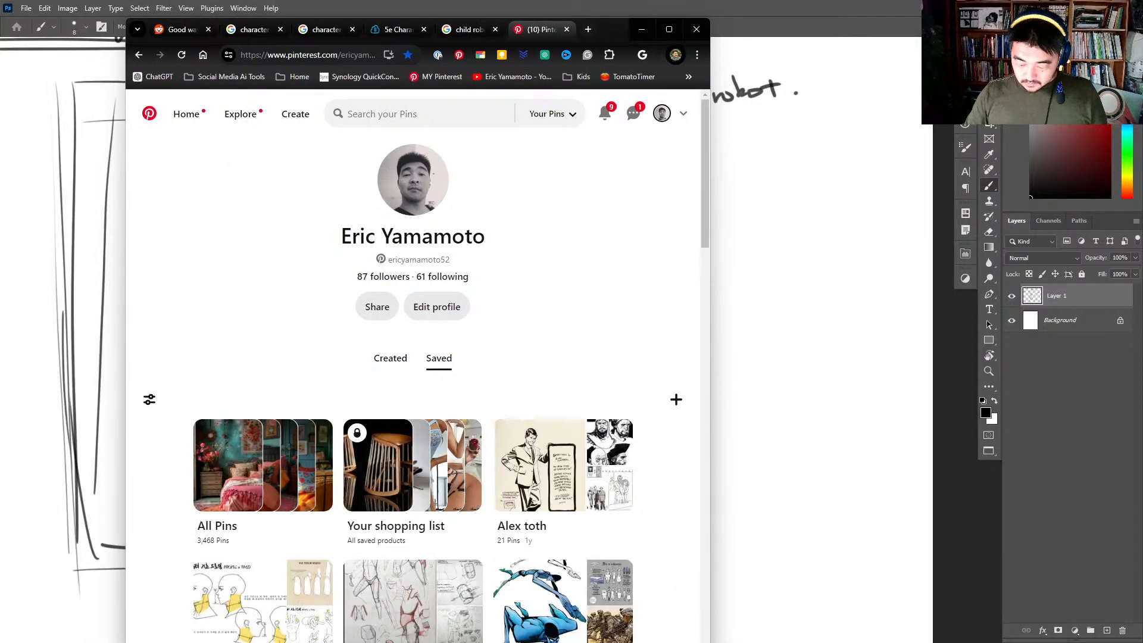
{"action": "left_click", "coordinate": [436, 114]}
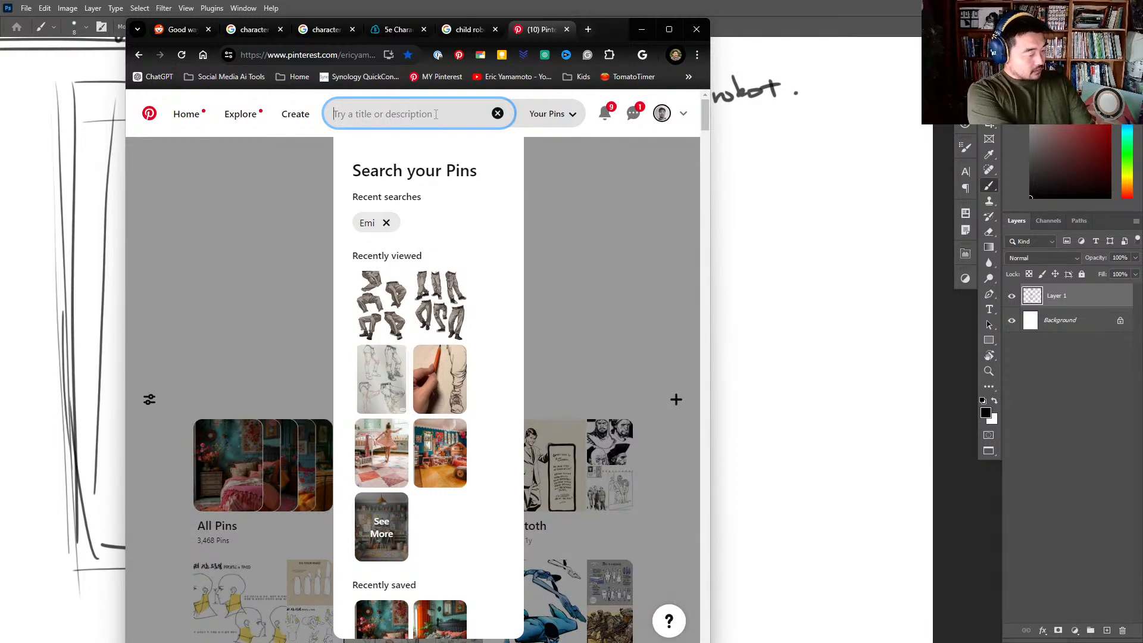
{"action": "type", "text": "girl"}
{"action": "key", "text": "BackSpace"}
{"action": "type", "text": "l"}
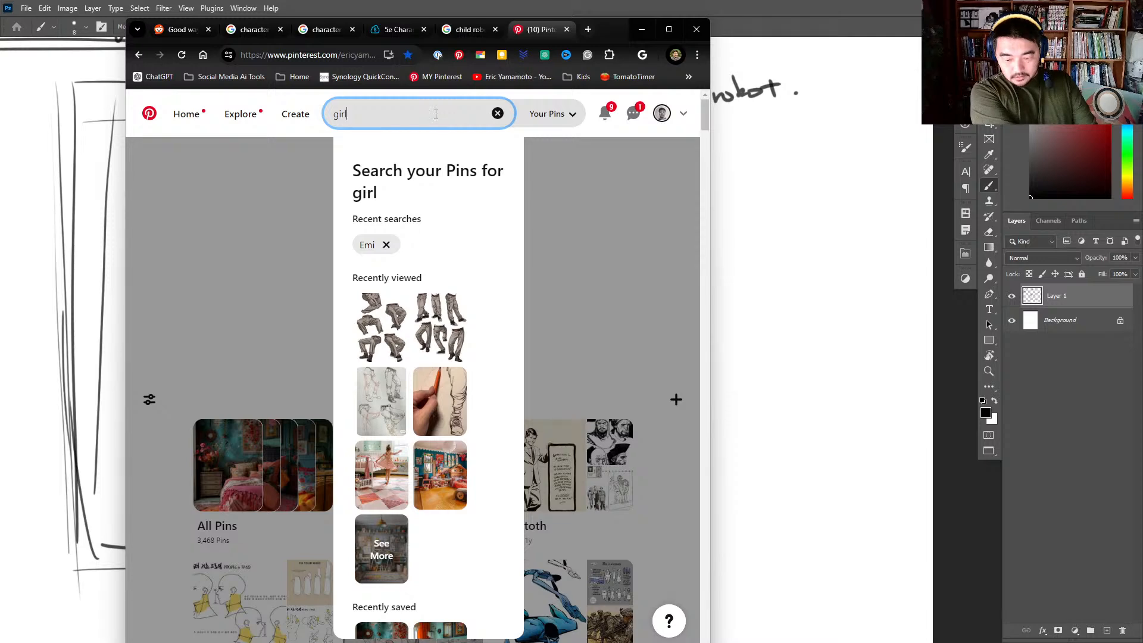
{"action": "type", "text": " robot"}
{"action": "key", "text": "Return"}
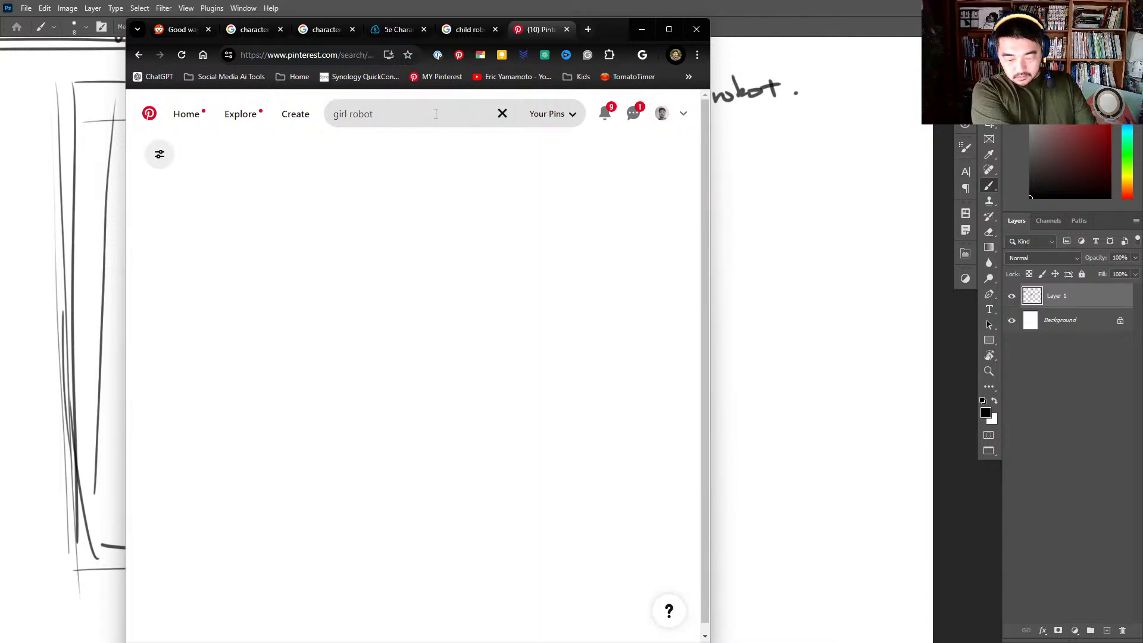
- Search Pinterest for "pinochio girl design" and browse the suggested character designs
{"action": "left_click", "coordinate": [435, 114]}
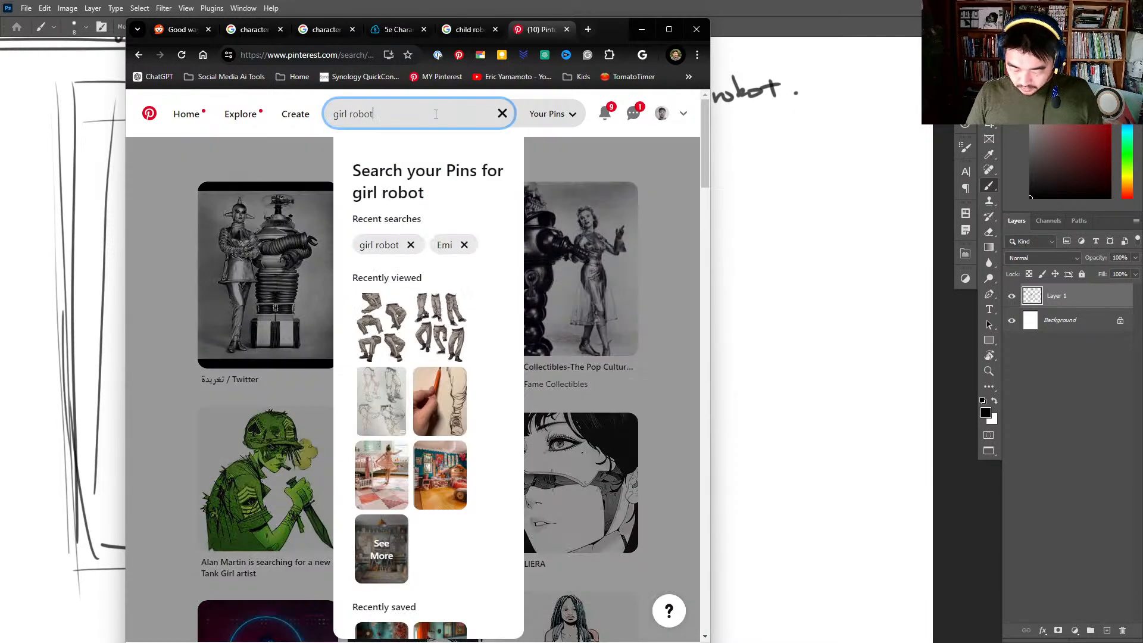
{"action": "left_click_drag", "start_coordinate": [433, 113], "coordinate": [290, 93]}
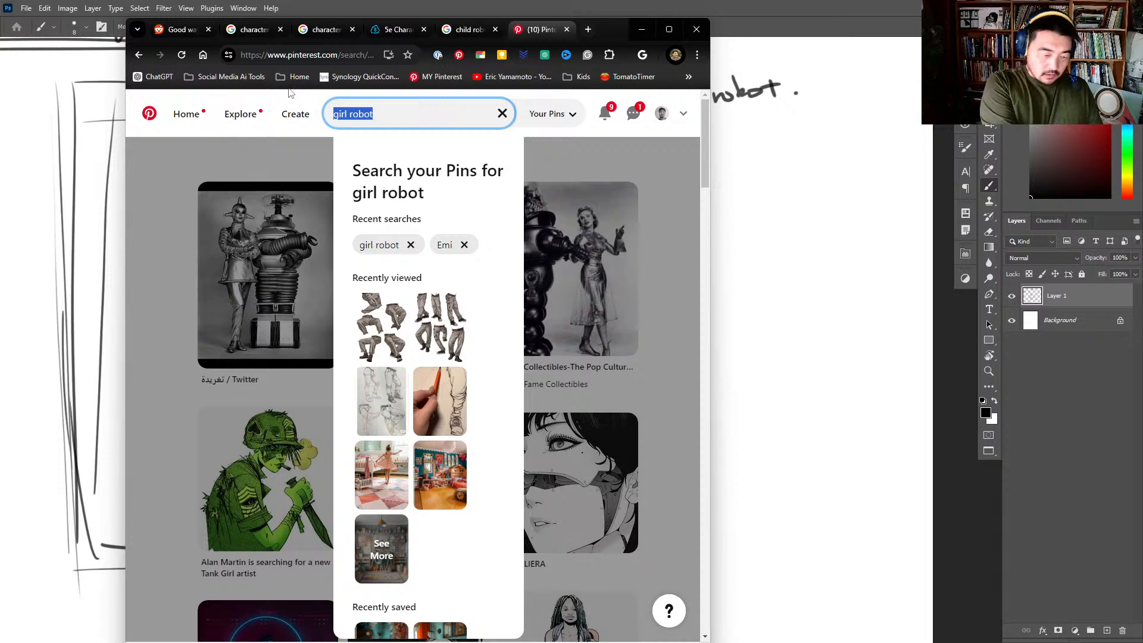
{"action": "type", "text": "pinochio"}
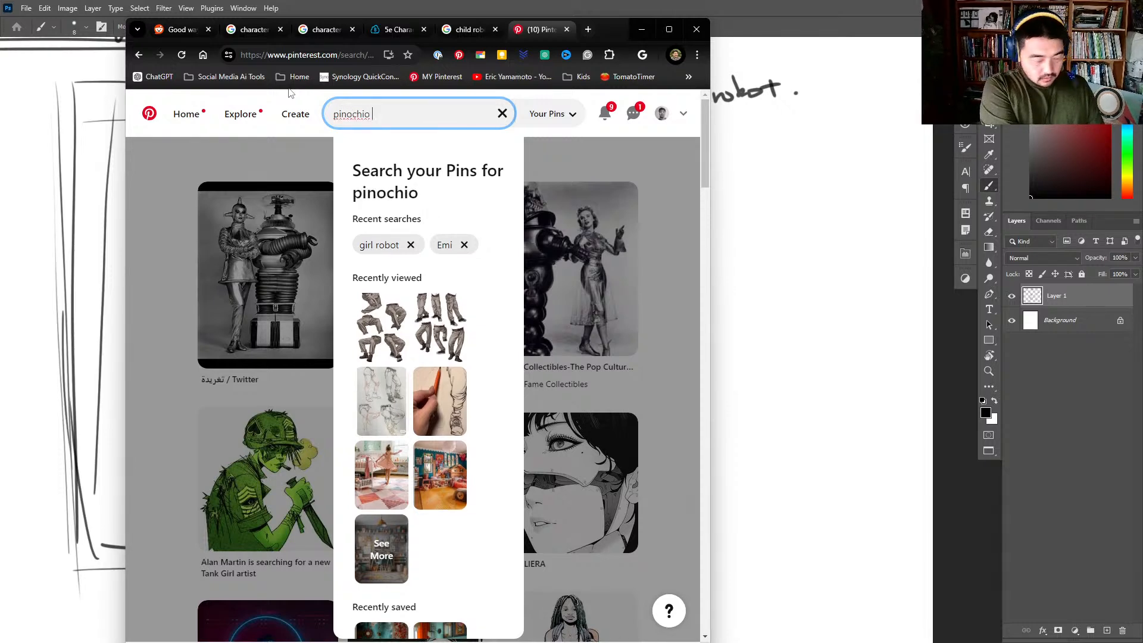
{"action": "type", "text": " girl design"}
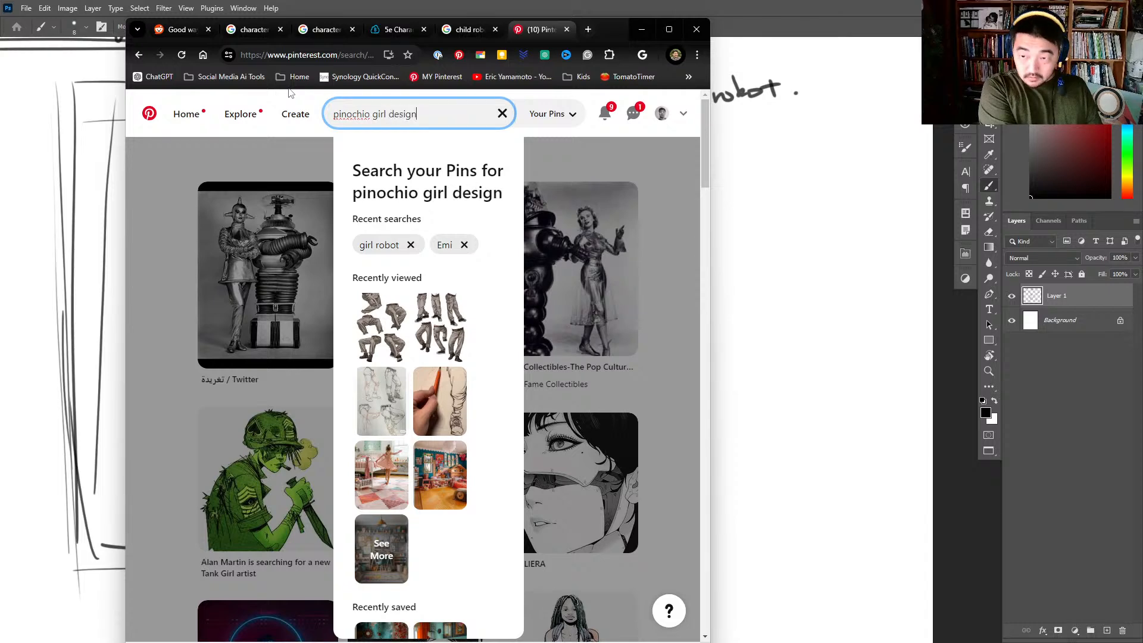
{"action": "key", "text": "Return"}
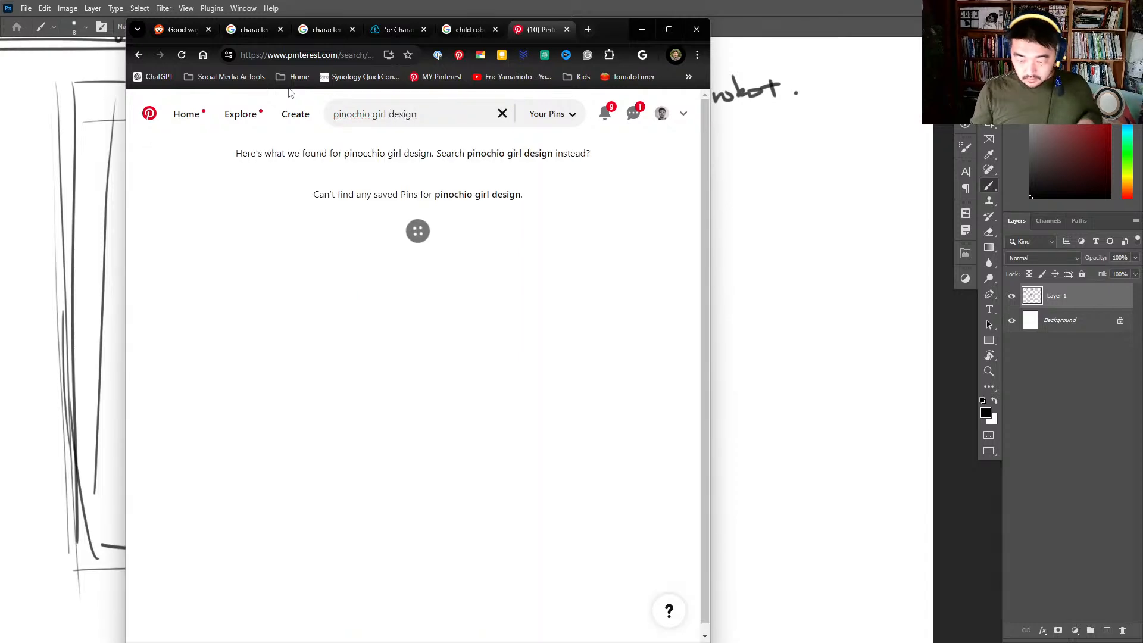
{"action": "scroll", "coordinate": [381, 488], "scroll_direction": "down", "scroll_amount": 1}
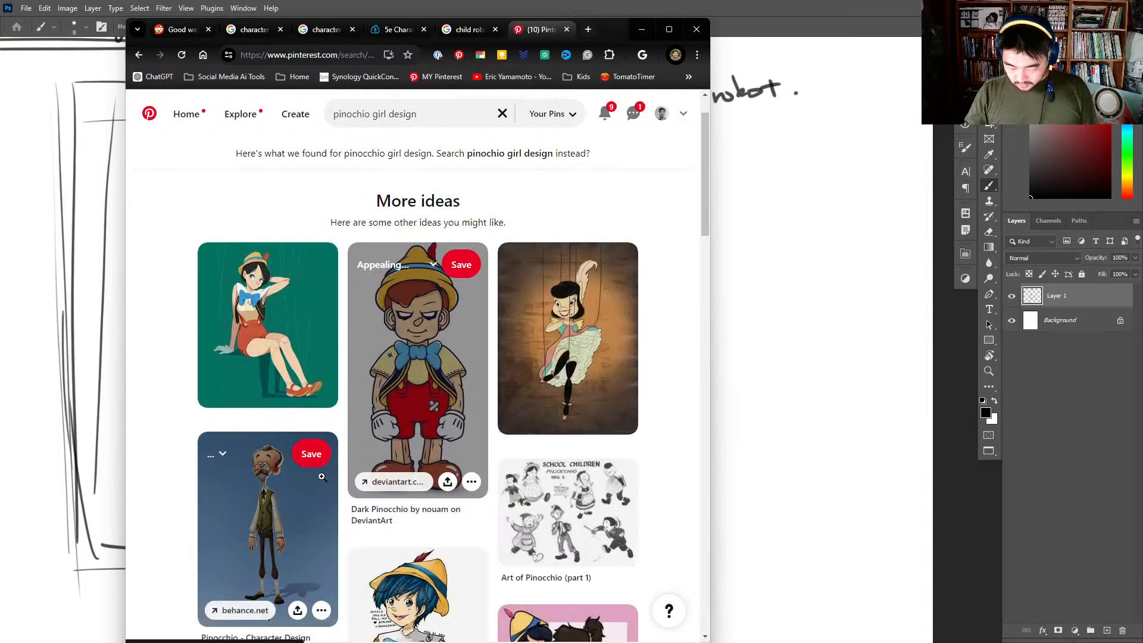
{"action": "scroll", "coordinate": [323, 474], "scroll_direction": "down", "scroll_amount": 3}
{"action": "scroll", "coordinate": [322, 475], "scroll_direction": "down", "scroll_amount": 5}
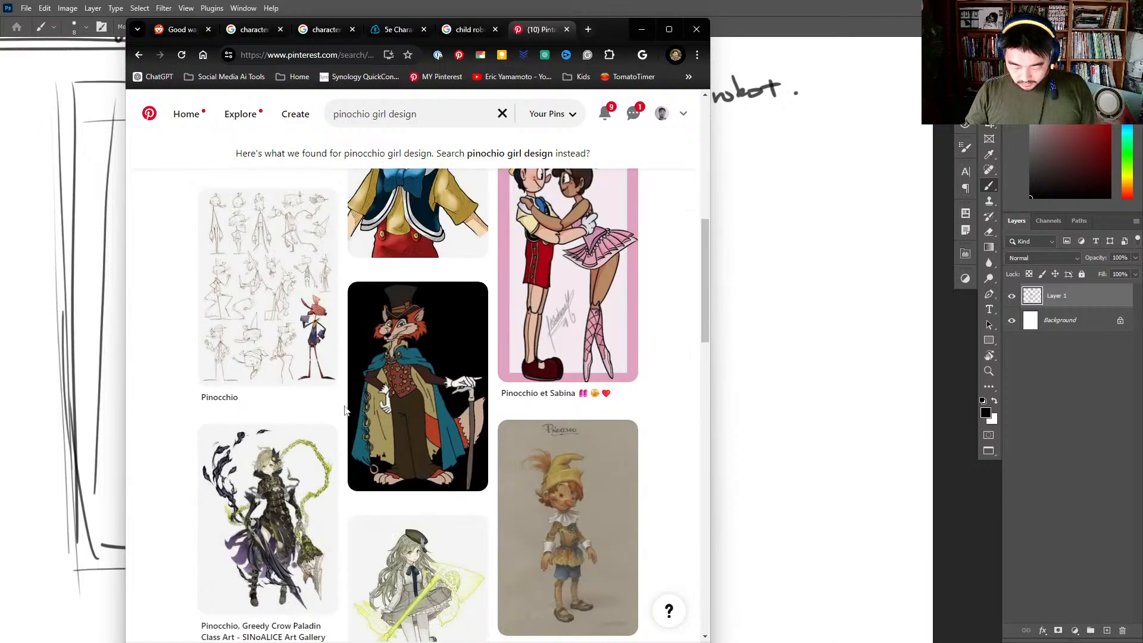
{"action": "scroll", "coordinate": [326, 594], "scroll_direction": "down", "scroll_amount": 2}
{"action": "scroll", "coordinate": [340, 595], "scroll_direction": "down", "scroll_amount": 4}
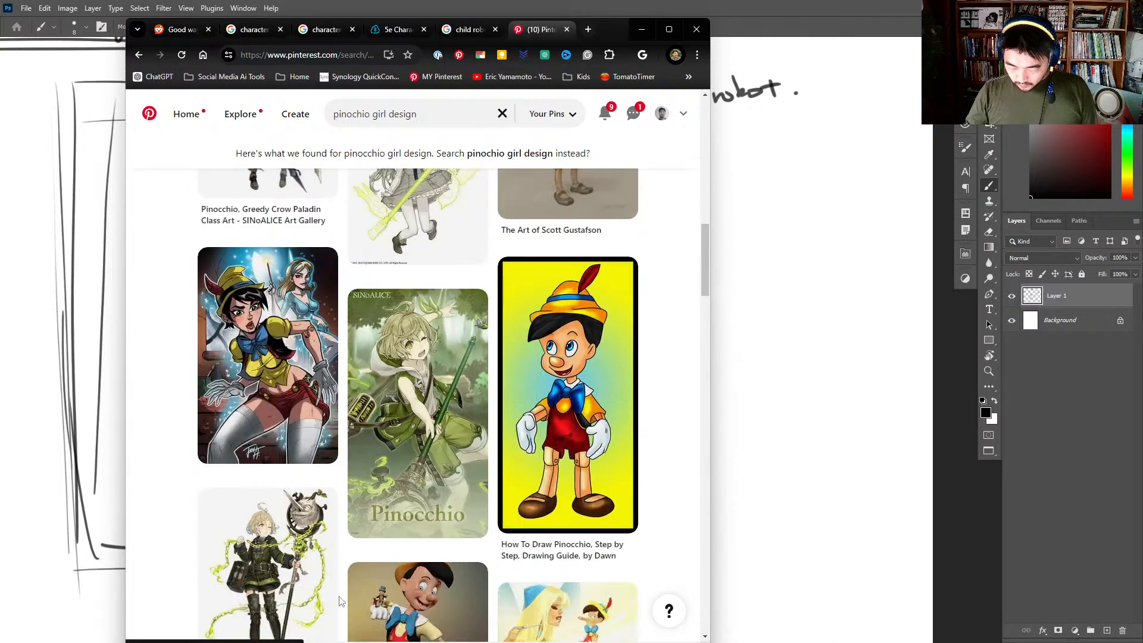
{"action": "scroll", "coordinate": [344, 595], "scroll_direction": "down", "scroll_amount": 7}
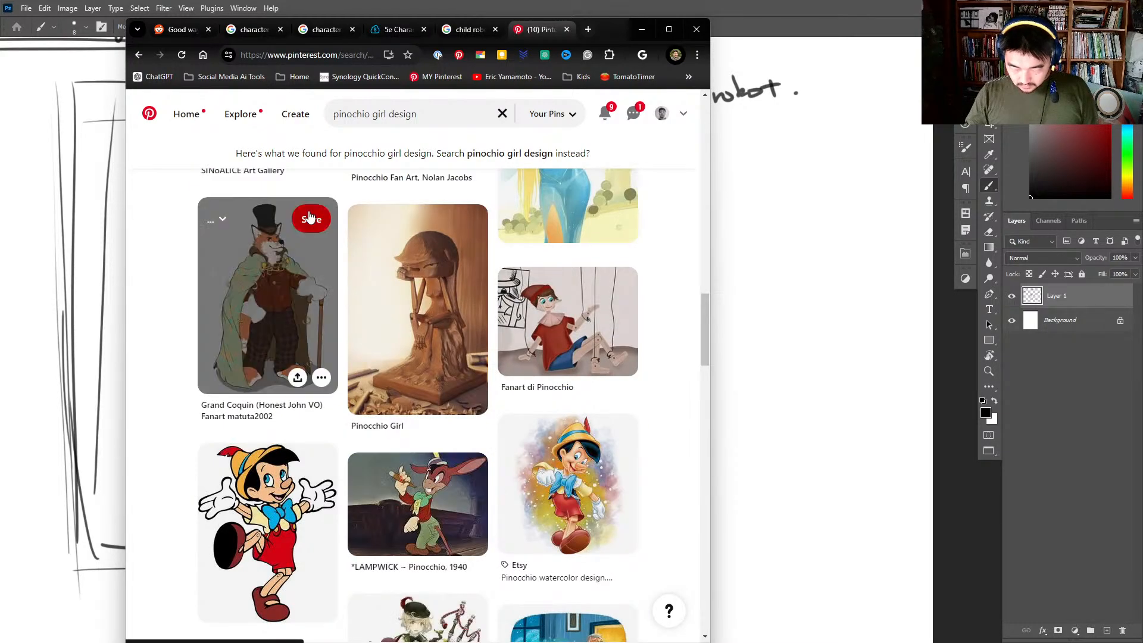
- Change the Pinterest search to "robot little girl design"
{"action": "left_click", "coordinate": [389, 115]}
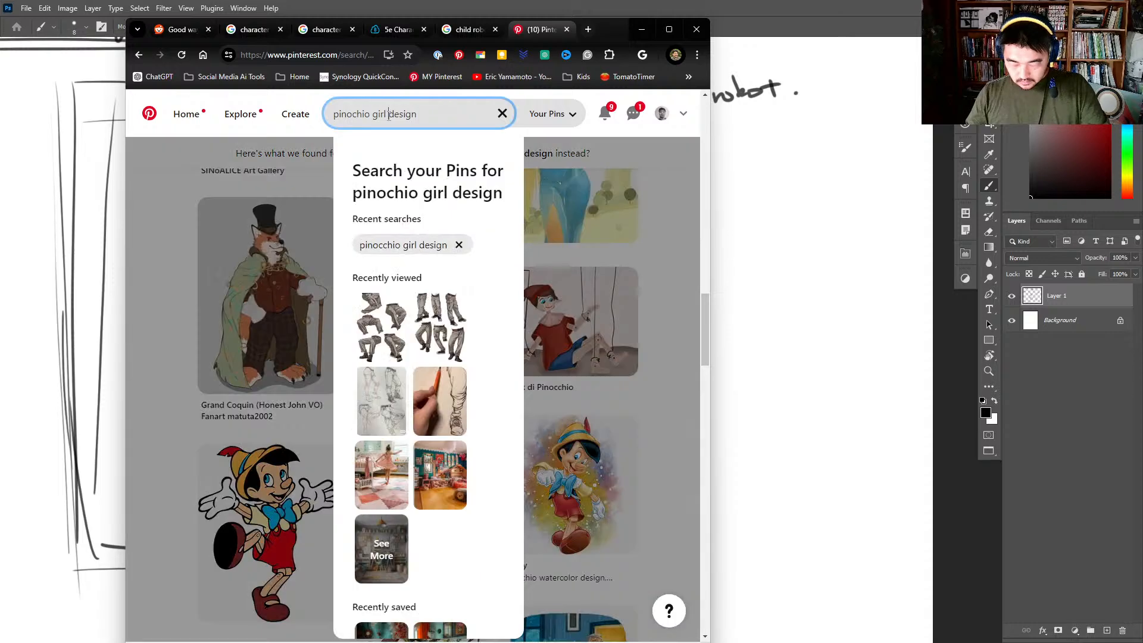
{"action": "left_click_drag", "start_coordinate": [374, 114], "coordinate": [333, 115]}
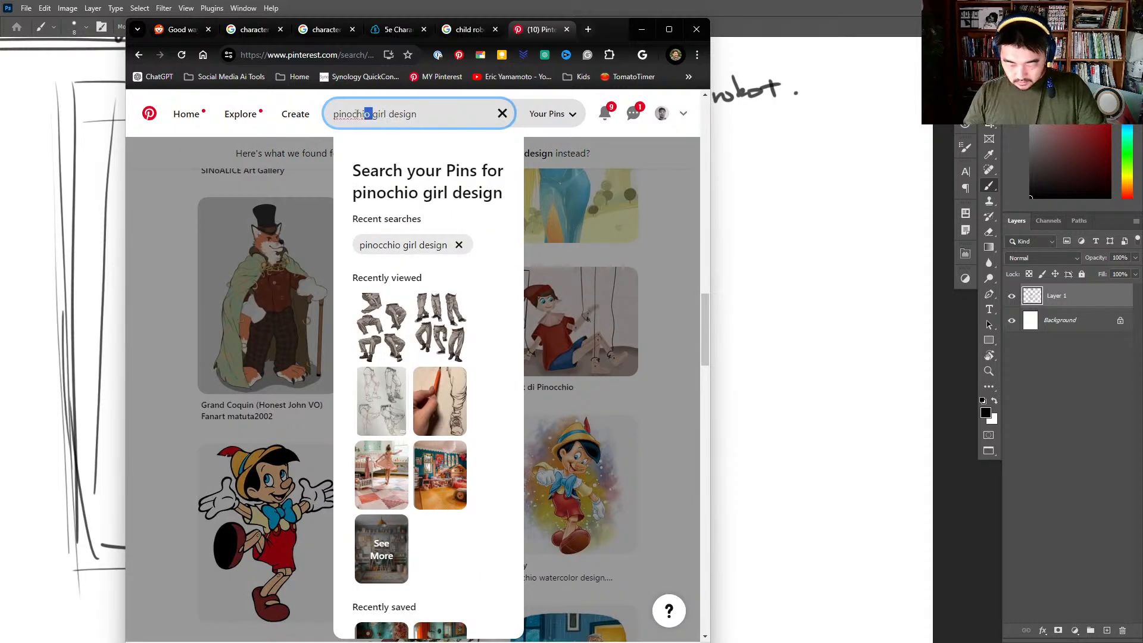
{"action": "key", "text": "BackSpace"}
{"action": "type", "text": "robot "}
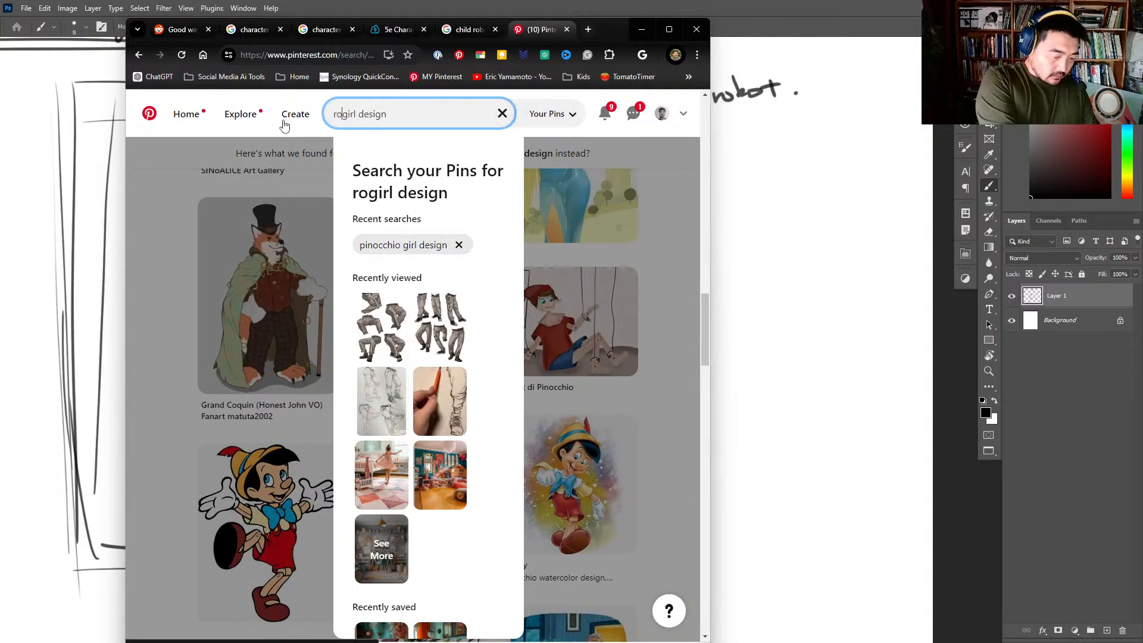
{"action": "type", "text": "little"}
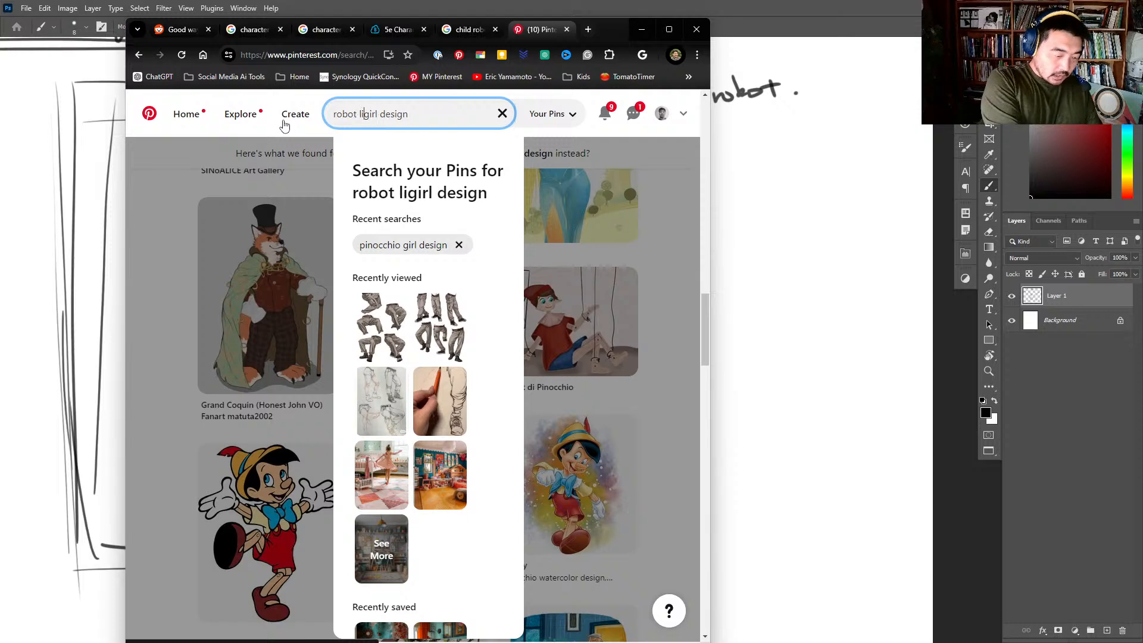
{"action": "key", "text": "Return"}
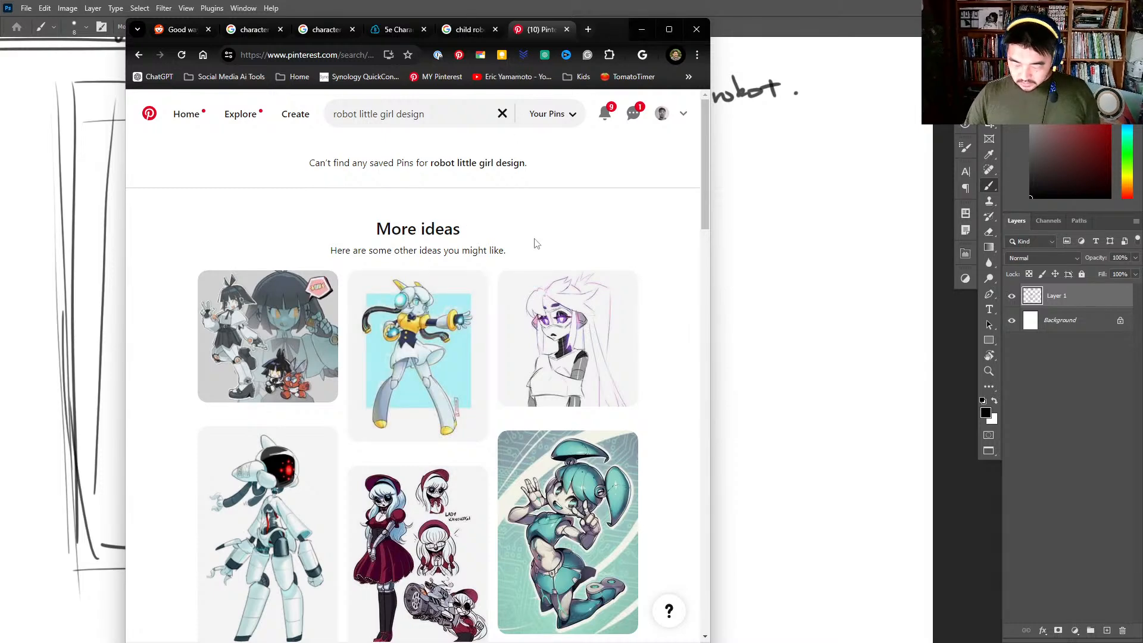
- Browse the suggested robot girl designs for head, hair and body ideas, and return to the Photoshop notes
{"action": "scroll", "coordinate": [533, 243], "scroll_direction": "down", "scroll_amount": 1}
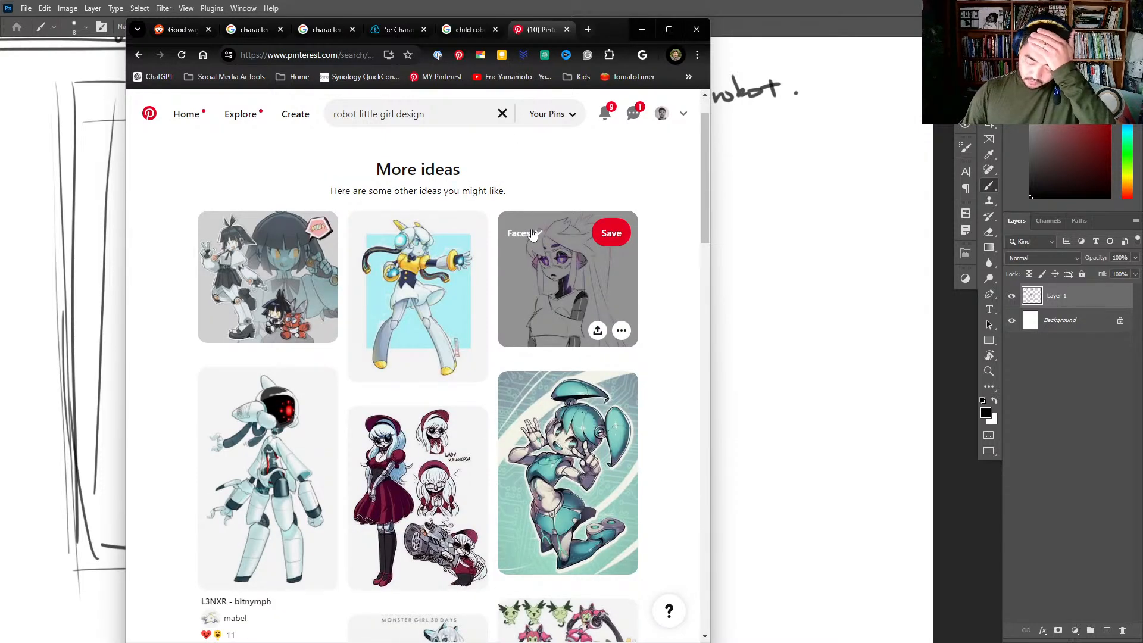
{"action": "scroll", "coordinate": [533, 233], "scroll_direction": "down", "scroll_amount": 3}
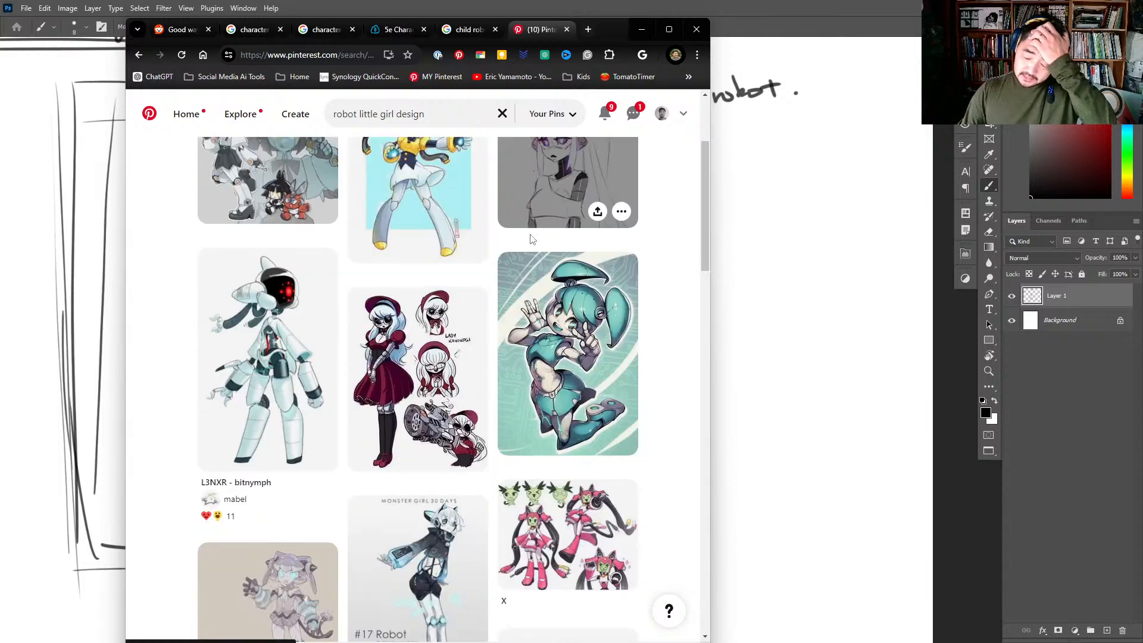
{"action": "scroll", "coordinate": [529, 237], "scroll_direction": "up", "scroll_amount": 2}
{"action": "scroll", "coordinate": [530, 237], "scroll_direction": "down", "scroll_amount": 3}
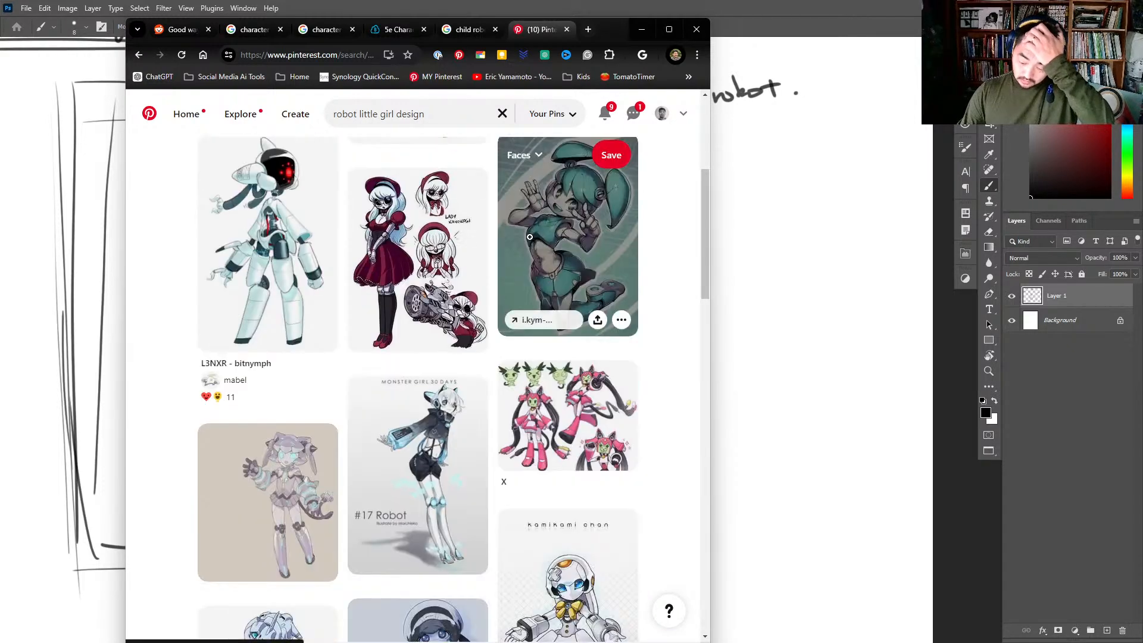
{"action": "scroll", "coordinate": [530, 235], "scroll_direction": "down", "scroll_amount": 2}
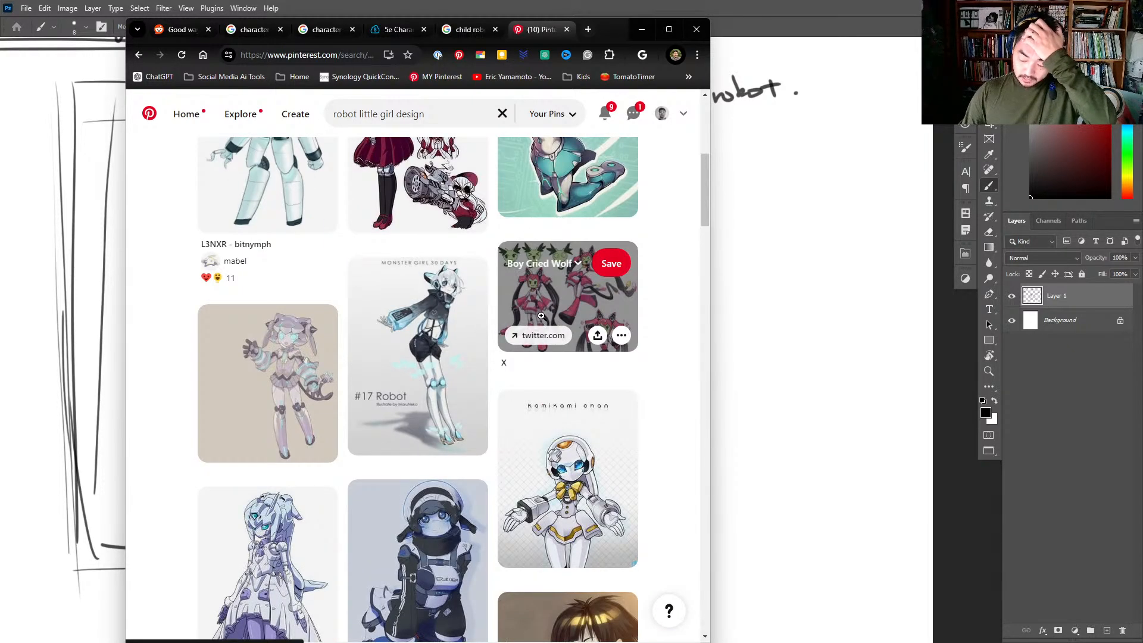
{"action": "scroll", "coordinate": [541, 316], "scroll_direction": "down", "scroll_amount": 1}
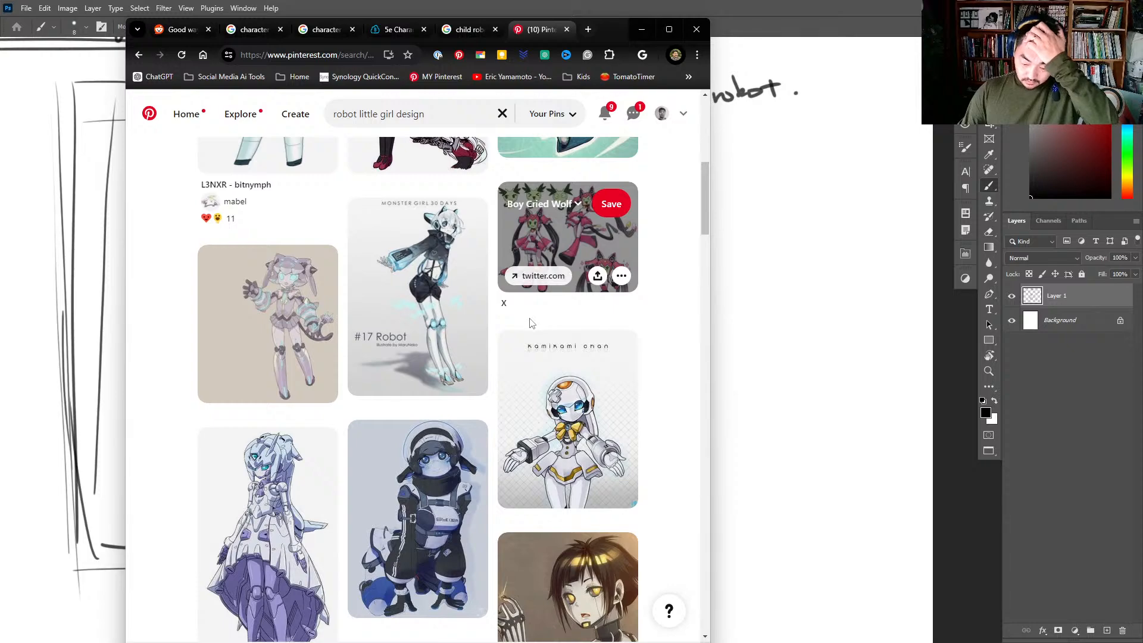
{"action": "scroll", "coordinate": [521, 348], "scroll_direction": "down", "scroll_amount": 1}
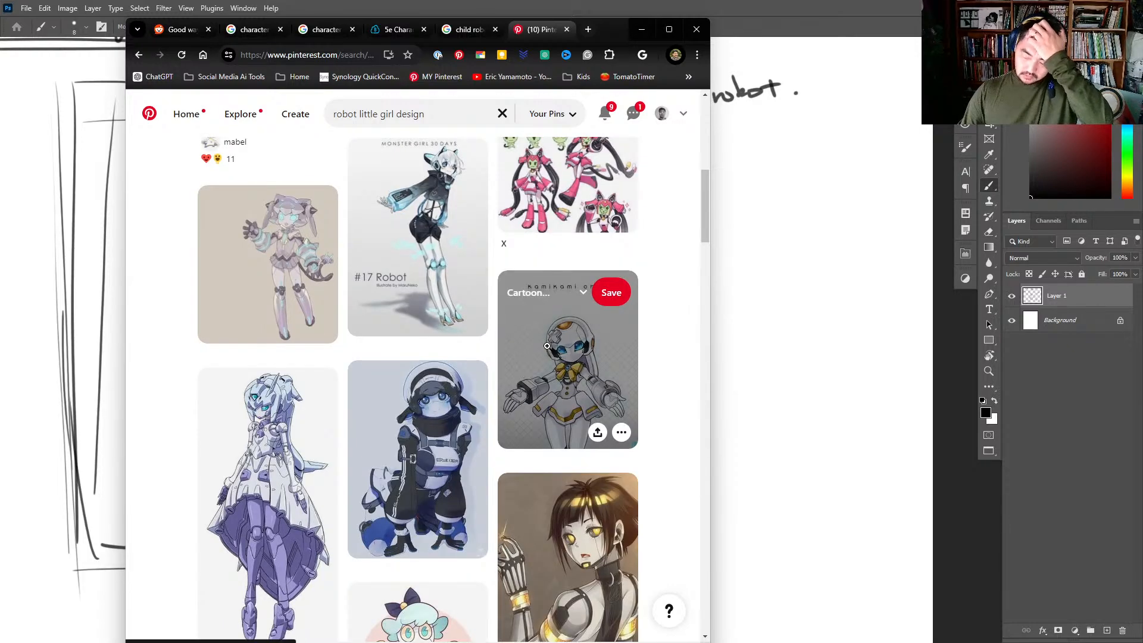
{"action": "scroll", "coordinate": [551, 343], "scroll_direction": "down", "scroll_amount": 3}
{"action": "scroll", "coordinate": [563, 335], "scroll_direction": "down", "scroll_amount": 5}
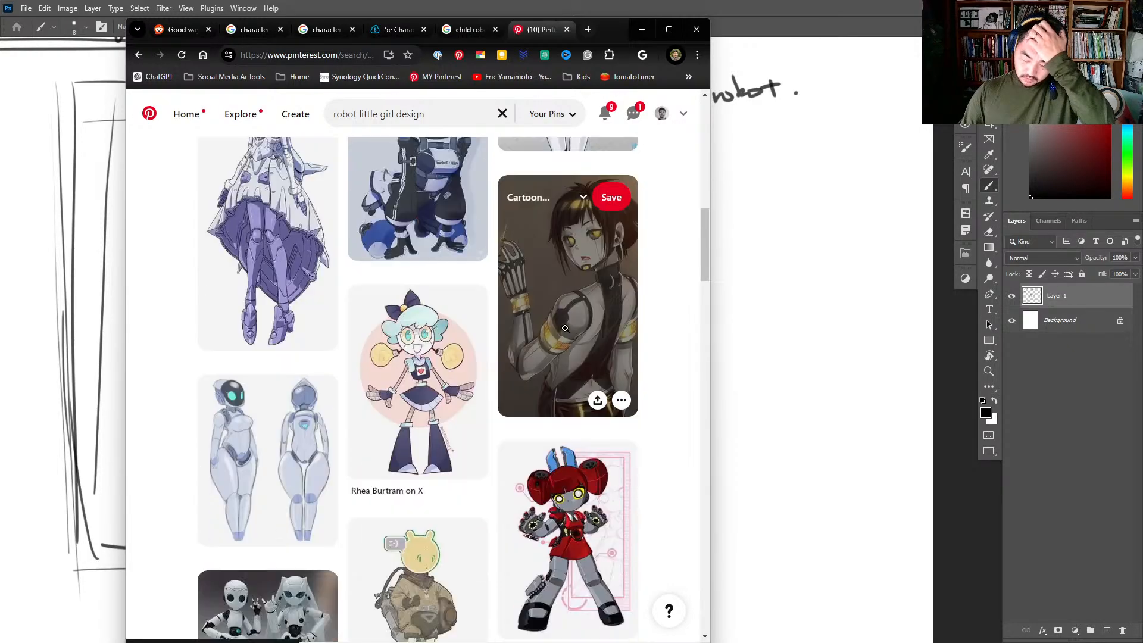
{"action": "scroll", "coordinate": [565, 336], "scroll_direction": "down", "scroll_amount": 2}
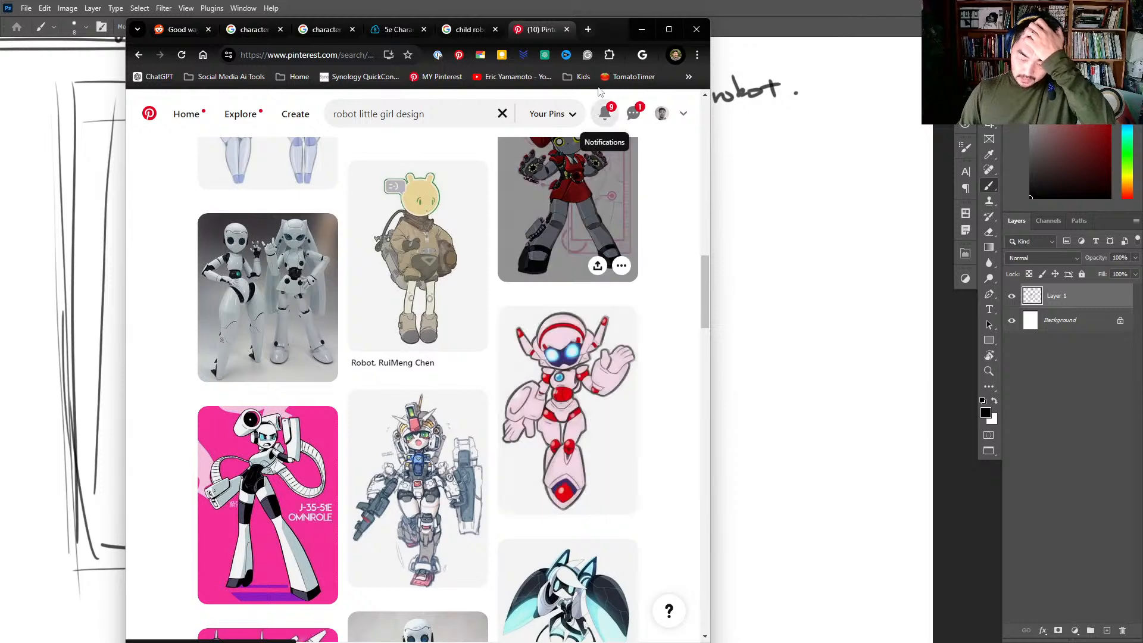
{"action": "left_click_drag", "start_coordinate": [604, 30], "coordinate": [0, 30]}
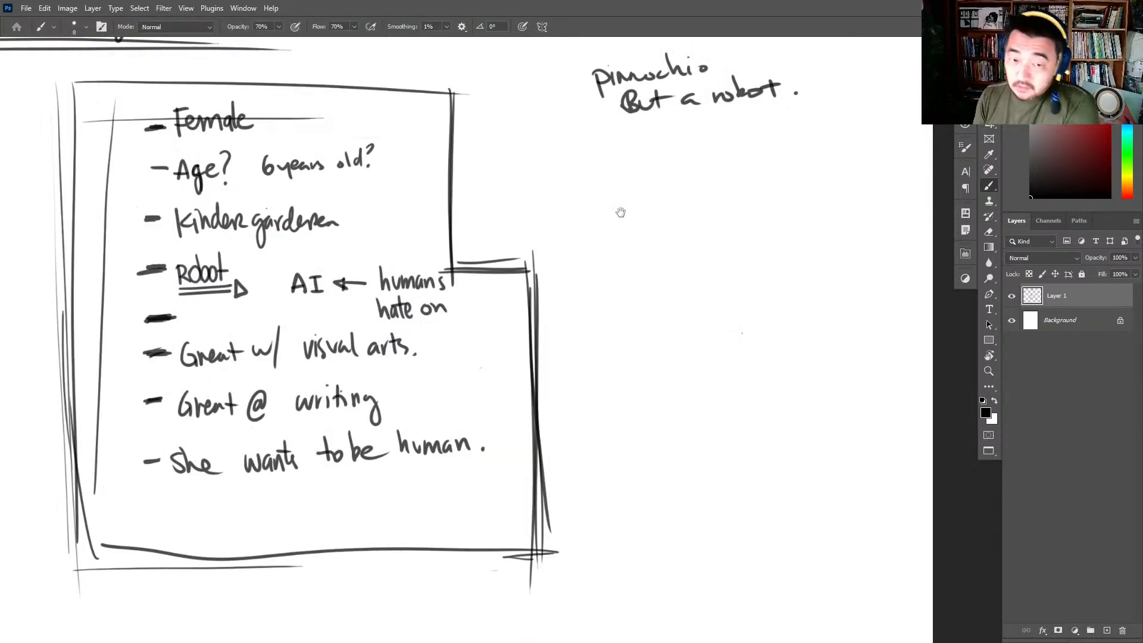
- Sketch a round head below "But a robot" with an eye line, a vertical face line, a firmer jaw outline and one ear
{"action": "left_click_drag", "start_coordinate": [620, 212], "coordinate": [566, 170]}
{"action": "mouse_move", "coordinate": [637, 161]}
{"action": "left_mouse_down"}
{"action": "mouse_move", "coordinate": [635, 140]}
{"action": "mouse_move", "coordinate": [635, 229]}
{"action": "mouse_move", "coordinate": [694, 214]}
{"action": "mouse_move", "coordinate": [684, 168]}
{"action": "left_mouse_up"}
{"action": "left_click_drag", "start_coordinate": [605, 168], "coordinate": [721, 175]}
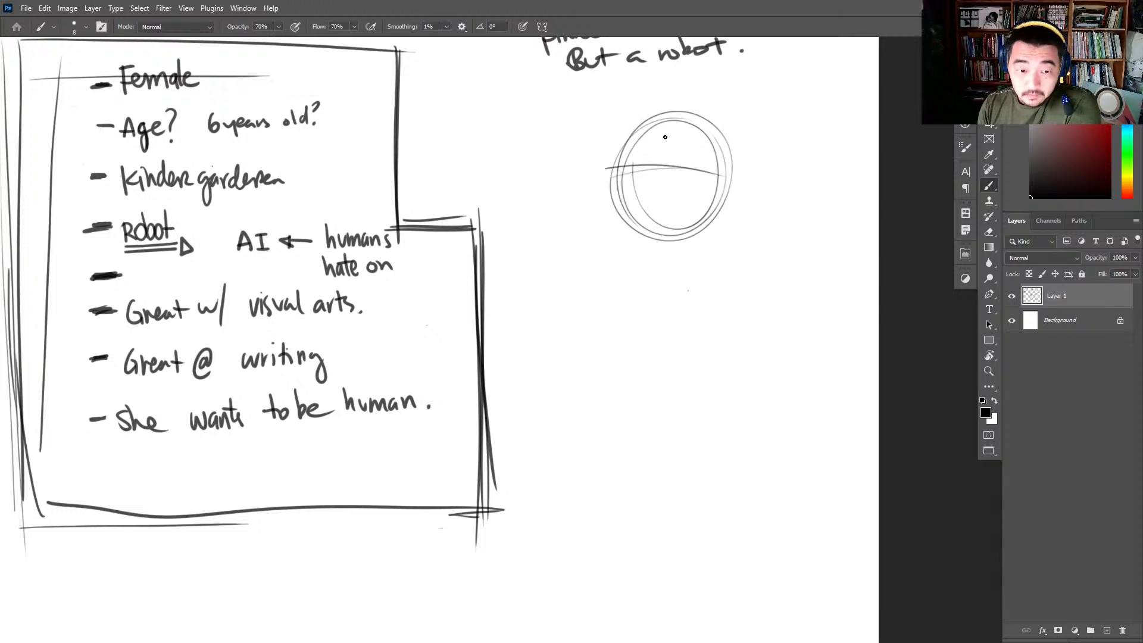
{"action": "mouse_move", "coordinate": [648, 128]}
{"action": "left_mouse_down"}
{"action": "mouse_move", "coordinate": [657, 238]}
{"action": "mouse_move", "coordinate": [623, 164]}
{"action": "mouse_move", "coordinate": [622, 209]}
{"action": "mouse_move", "coordinate": [648, 243]}
{"action": "left_mouse_up"}
{"action": "mouse_move", "coordinate": [620, 191]}
{"action": "left_mouse_down"}
{"action": "mouse_move", "coordinate": [646, 242]}
{"action": "mouse_move", "coordinate": [679, 244]}
{"action": "mouse_move", "coordinate": [721, 223]}
{"action": "mouse_move", "coordinate": [718, 212]}
{"action": "left_mouse_up"}
{"action": "mouse_move", "coordinate": [725, 162]}
{"action": "left_mouse_down"}
{"action": "mouse_move", "coordinate": [648, 119]}
{"action": "mouse_move", "coordinate": [620, 188]}
{"action": "mouse_move", "coordinate": [677, 111]}
{"action": "mouse_move", "coordinate": [721, 209]}
{"action": "left_mouse_up"}
{"action": "left_click_drag", "start_coordinate": [731, 174], "coordinate": [727, 209]}
- Draw a round cross-hatched speaker mouth on the robot's face, and add round eyes with short brows along the eye line
{"action": "mouse_move", "coordinate": [642, 202]}
{"action": "left_mouse_down"}
{"action": "mouse_move", "coordinate": [671, 200]}
{"action": "mouse_move", "coordinate": [656, 229]}
{"action": "mouse_move", "coordinate": [638, 204]}
{"action": "mouse_move", "coordinate": [650, 229]}
{"action": "left_mouse_up"}
{"action": "mouse_move", "coordinate": [641, 206]}
{"action": "left_mouse_down"}
{"action": "mouse_move", "coordinate": [654, 229]}
{"action": "mouse_move", "coordinate": [670, 218]}
{"action": "mouse_move", "coordinate": [648, 209]}
{"action": "mouse_move", "coordinate": [661, 194]}
{"action": "mouse_move", "coordinate": [661, 223]}
{"action": "left_mouse_up"}
{"action": "mouse_move", "coordinate": [648, 195]}
{"action": "left_mouse_down"}
{"action": "mouse_move", "coordinate": [668, 214]}
{"action": "mouse_move", "coordinate": [658, 231]}
{"action": "left_mouse_up"}
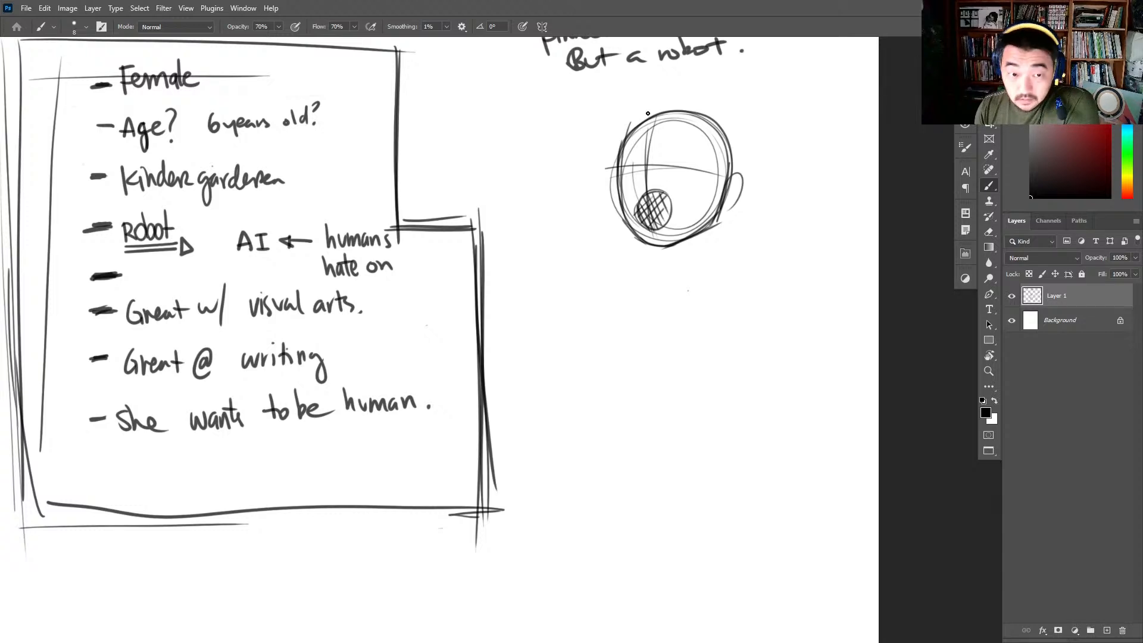
{"action": "left_click_drag", "start_coordinate": [660, 162], "coordinate": [684, 161]}
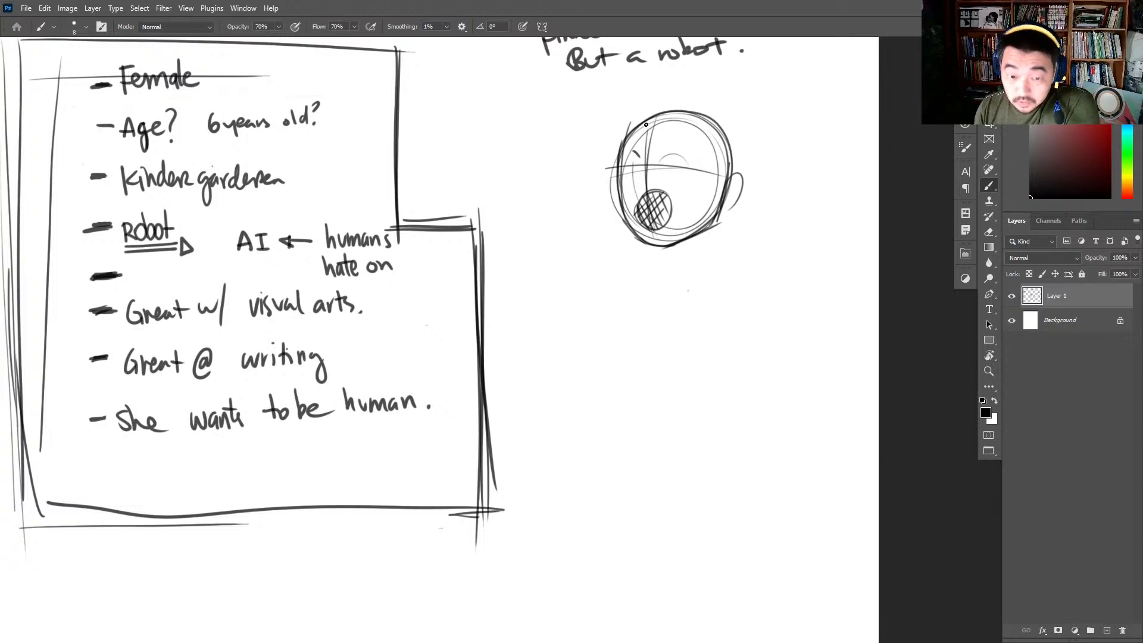
{"action": "mouse_move", "coordinate": [636, 154]}
{"action": "left_mouse_down"}
{"action": "mouse_move", "coordinate": [631, 176]}
{"action": "mouse_move", "coordinate": [634, 157]}
{"action": "mouse_move", "coordinate": [622, 159]}
{"action": "mouse_move", "coordinate": [636, 175]}
{"action": "mouse_move", "coordinate": [675, 176]}
{"action": "mouse_move", "coordinate": [674, 157]}
{"action": "mouse_move", "coordinate": [662, 174]}
{"action": "mouse_move", "coordinate": [691, 169]}
{"action": "mouse_move", "coordinate": [663, 160]}
{"action": "mouse_move", "coordinate": [682, 178]}
{"action": "mouse_move", "coordinate": [677, 146]}
{"action": "left_mouse_up"}
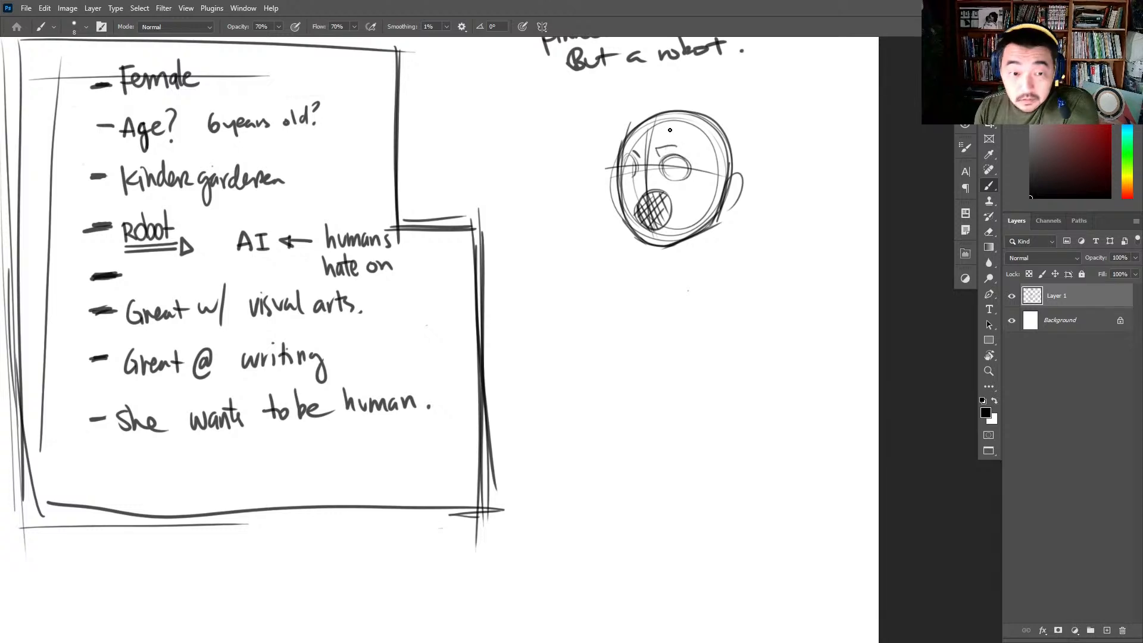
- Sketch swept bangs and an outer hair curve on the first robot head, darken its face outline and eyes, and mark pigtail guide lines
{"action": "mouse_move", "coordinate": [659, 94]}
{"action": "left_mouse_down"}
{"action": "mouse_move", "coordinate": [592, 113]}
{"action": "mouse_move", "coordinate": [616, 170]}
{"action": "mouse_move", "coordinate": [625, 140]}
{"action": "mouse_move", "coordinate": [656, 117]}
{"action": "mouse_move", "coordinate": [638, 146]}
{"action": "mouse_move", "coordinate": [649, 164]}
{"action": "mouse_move", "coordinate": [655, 143]}
{"action": "mouse_move", "coordinate": [708, 111]}
{"action": "mouse_move", "coordinate": [637, 106]}
{"action": "mouse_move", "coordinate": [690, 88]}
{"action": "mouse_move", "coordinate": [723, 94]}
{"action": "left_mouse_up"}
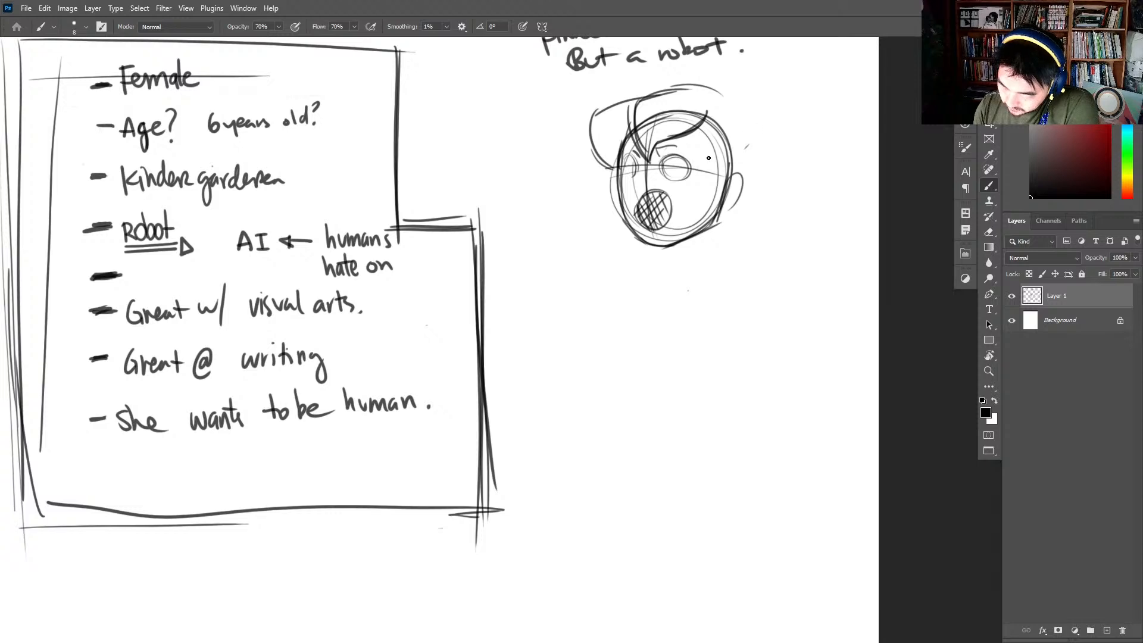
{"action": "mouse_move", "coordinate": [628, 136]}
{"action": "left_mouse_down"}
{"action": "mouse_move", "coordinate": [627, 219]}
{"action": "mouse_move", "coordinate": [657, 245]}
{"action": "mouse_move", "coordinate": [640, 249]}
{"action": "mouse_move", "coordinate": [723, 200]}
{"action": "left_mouse_up"}
{"action": "mouse_move", "coordinate": [685, 157]}
{"action": "left_mouse_down"}
{"action": "mouse_move", "coordinate": [662, 174]}
{"action": "mouse_move", "coordinate": [691, 180]}
{"action": "left_mouse_up"}
{"action": "mouse_move", "coordinate": [690, 126]}
{"action": "left_mouse_down"}
{"action": "mouse_move", "coordinate": [742, 113]}
{"action": "mouse_move", "coordinate": [735, 103]}
{"action": "mouse_move", "coordinate": [747, 145]}
{"action": "left_mouse_up"}
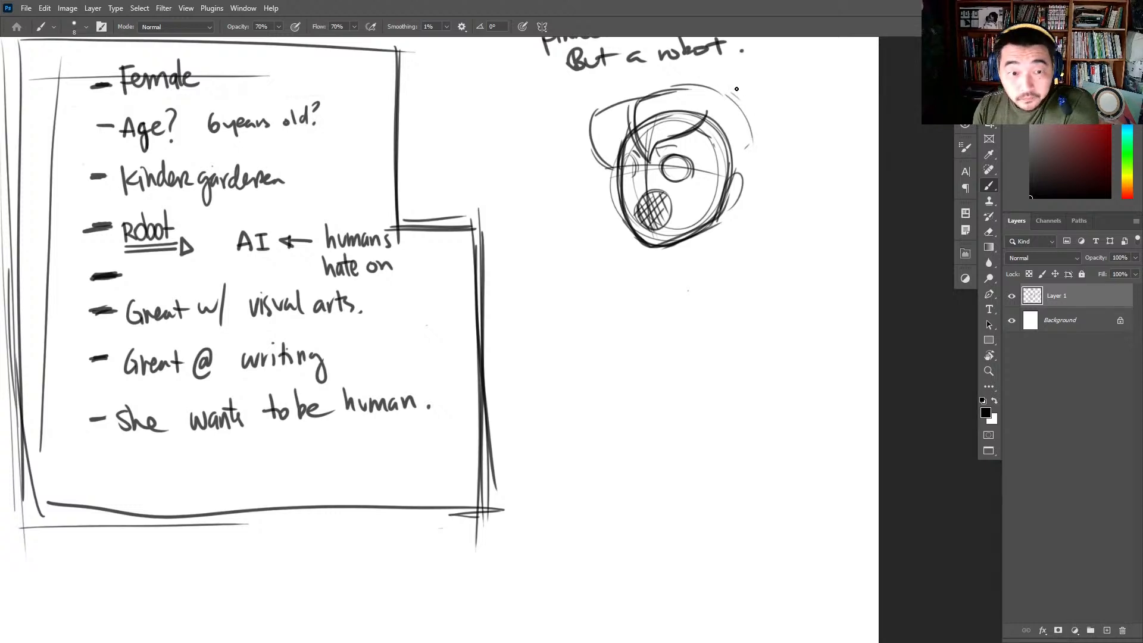
{"action": "mouse_move", "coordinate": [745, 94]}
{"action": "left_mouse_down"}
{"action": "mouse_move", "coordinate": [802, 84]}
{"action": "mouse_move", "coordinate": [755, 120]}
{"action": "left_mouse_up"}
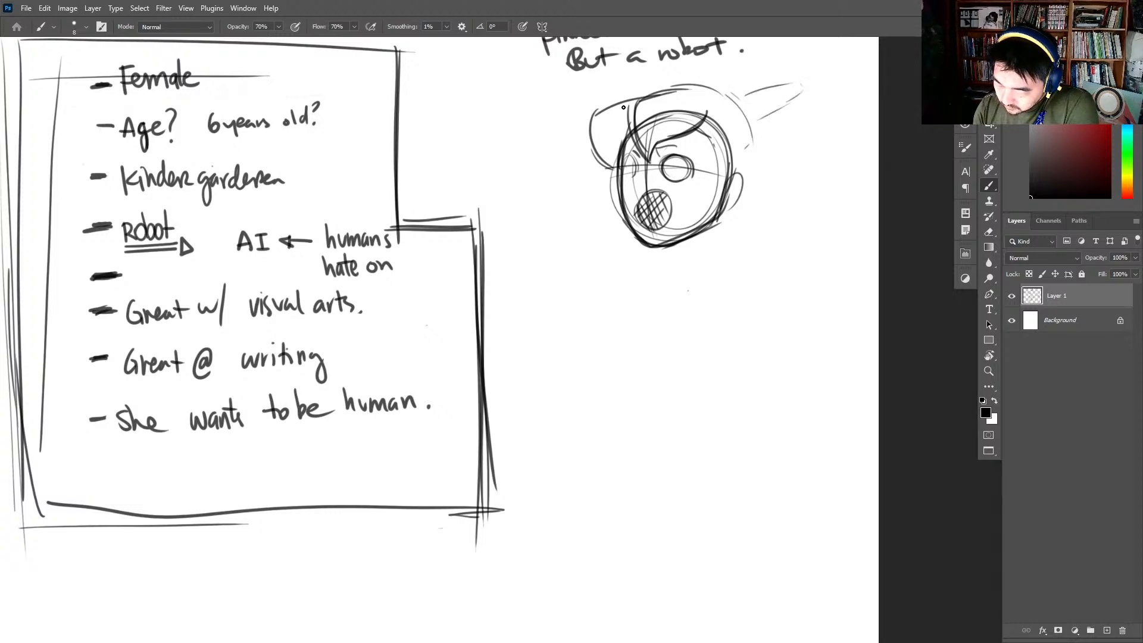
{"action": "left_click_drag", "start_coordinate": [643, 68], "coordinate": [638, 92]}
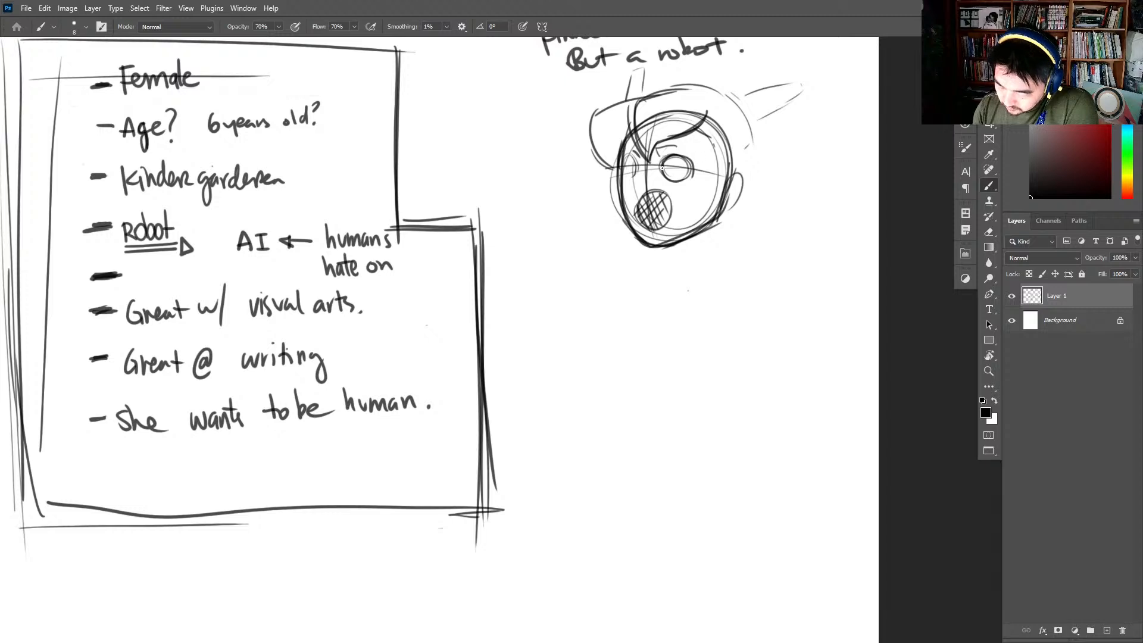
{"action": "mouse_move", "coordinate": [662, 167]}
{"action": "left_mouse_down"}
{"action": "mouse_move", "coordinate": [691, 159]}
{"action": "mouse_move", "coordinate": [623, 179]}
{"action": "mouse_move", "coordinate": [638, 175]}
{"action": "left_mouse_up"}
- Rough in overlapping construction circles for a second head below the first one
{"action": "left_click_drag", "start_coordinate": [691, 344], "coordinate": [668, 335]}
{"action": "mouse_move", "coordinate": [647, 275]}
{"action": "left_mouse_down"}
{"action": "mouse_move", "coordinate": [674, 268]}
{"action": "mouse_move", "coordinate": [673, 256]}
{"action": "mouse_move", "coordinate": [631, 363]}
{"action": "mouse_move", "coordinate": [715, 268]}
{"action": "mouse_move", "coordinate": [744, 352]}
{"action": "left_mouse_up"}
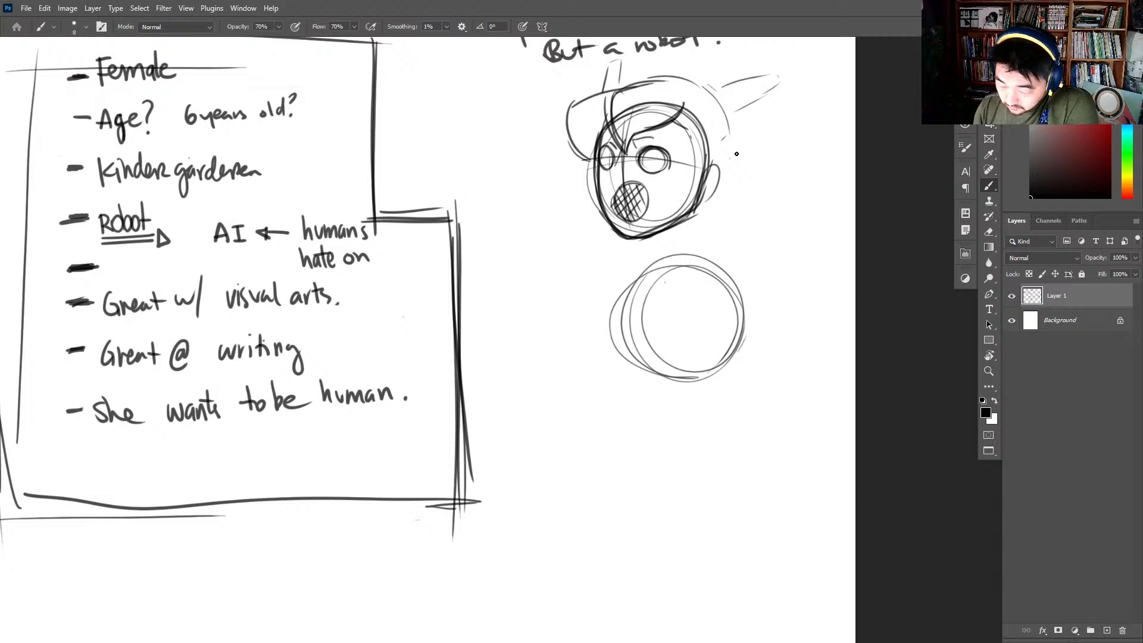
- Darken the first head's cheek, outline the back of the head, and draw a long pigtail with a small hair tie
{"action": "left_click_drag", "start_coordinate": [702, 188], "coordinate": [708, 157]}
{"action": "mouse_move", "coordinate": [671, 119]}
{"action": "left_mouse_down"}
{"action": "mouse_move", "coordinate": [692, 140]}
{"action": "mouse_move", "coordinate": [701, 190]}
{"action": "left_mouse_up"}
{"action": "mouse_move", "coordinate": [726, 127]}
{"action": "left_mouse_down"}
{"action": "mouse_move", "coordinate": [738, 176]}
{"action": "mouse_move", "coordinate": [717, 190]}
{"action": "left_mouse_up"}
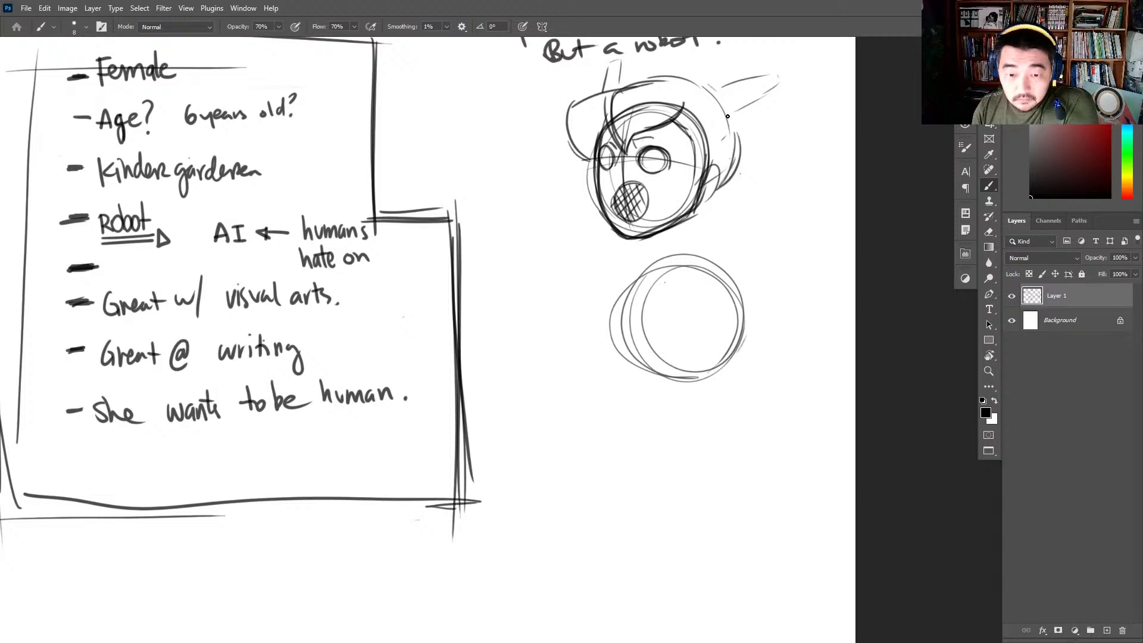
{"action": "mouse_move", "coordinate": [720, 94]}
{"action": "left_mouse_down"}
{"action": "mouse_move", "coordinate": [729, 116]}
{"action": "mouse_move", "coordinate": [747, 84]}
{"action": "mouse_move", "coordinate": [806, 149]}
{"action": "left_mouse_up"}
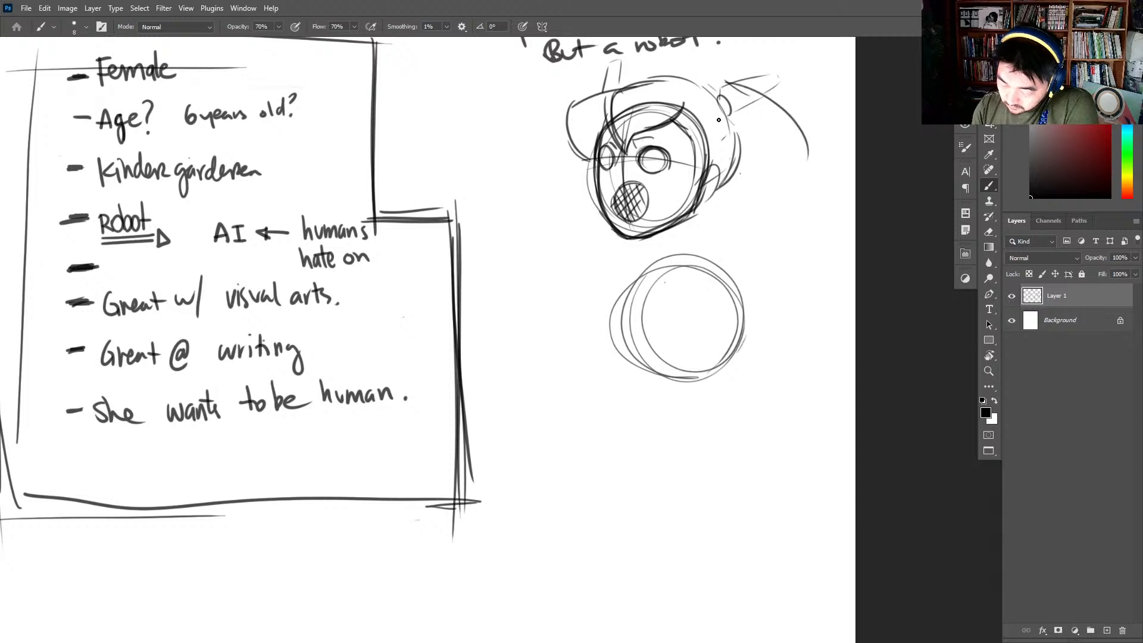
{"action": "left_click_drag", "start_coordinate": [723, 125], "coordinate": [806, 154]}
{"action": "left_click_drag", "start_coordinate": [708, 65], "coordinate": [723, 69]}
- Strengthen the first head's hair with a bold crown line and angular side bangs
{"action": "left_click_drag", "start_coordinate": [775, 280], "coordinate": [808, 285]}
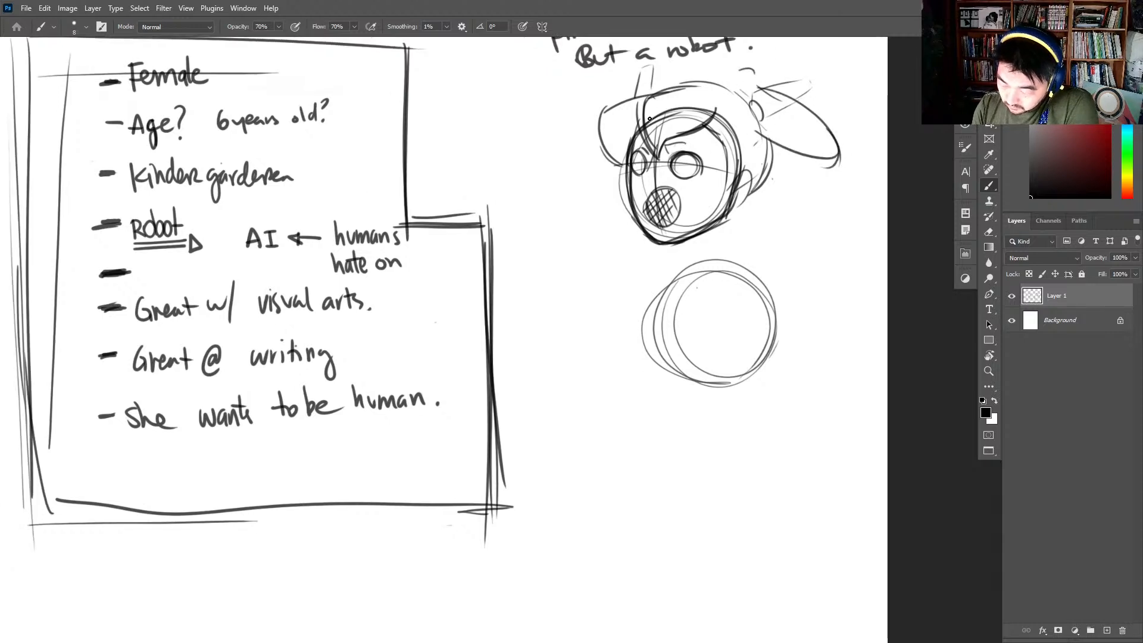
{"action": "mouse_move", "coordinate": [650, 149]}
{"action": "left_mouse_down"}
{"action": "mouse_move", "coordinate": [639, 107]}
{"action": "mouse_move", "coordinate": [715, 84]}
{"action": "left_mouse_up"}
{"action": "mouse_move", "coordinate": [634, 103]}
{"action": "left_mouse_down"}
{"action": "mouse_move", "coordinate": [736, 90]}
{"action": "mouse_move", "coordinate": [634, 123]}
{"action": "mouse_move", "coordinate": [645, 101]}
{"action": "mouse_move", "coordinate": [600, 113]}
{"action": "left_mouse_up"}
{"action": "mouse_move", "coordinate": [602, 112]}
{"action": "left_mouse_down"}
{"action": "mouse_move", "coordinate": [630, 175]}
{"action": "mouse_move", "coordinate": [652, 126]}
{"action": "left_mouse_up"}
- Firm up the second head's round outline with heavier cheeks and a slightly pointed chin
{"action": "mouse_move", "coordinate": [794, 401]}
{"action": "left_mouse_down"}
{"action": "mouse_move", "coordinate": [788, 298]}
{"action": "mouse_move", "coordinate": [718, 387]}
{"action": "left_mouse_up"}
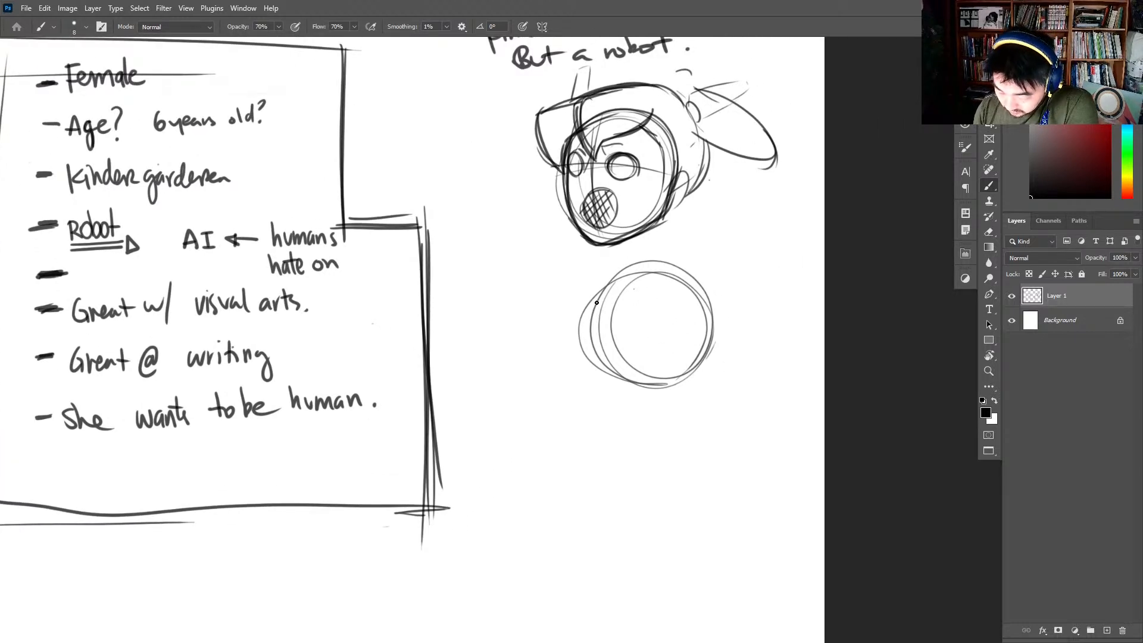
{"action": "mouse_move", "coordinate": [596, 302]}
{"action": "left_mouse_down"}
{"action": "mouse_move", "coordinate": [607, 371]}
{"action": "mouse_move", "coordinate": [651, 394]}
{"action": "left_mouse_up"}
{"action": "left_click_drag", "start_coordinate": [596, 358], "coordinate": [649, 393]}
{"action": "mouse_move", "coordinate": [638, 393]}
{"action": "left_mouse_down"}
{"action": "mouse_move", "coordinate": [710, 358]}
{"action": "mouse_move", "coordinate": [712, 301]}
{"action": "left_mouse_up"}
{"action": "mouse_move", "coordinate": [713, 365]}
{"action": "left_mouse_down"}
{"action": "mouse_move", "coordinate": [635, 266]}
{"action": "mouse_move", "coordinate": [593, 342]}
{"action": "left_mouse_up"}
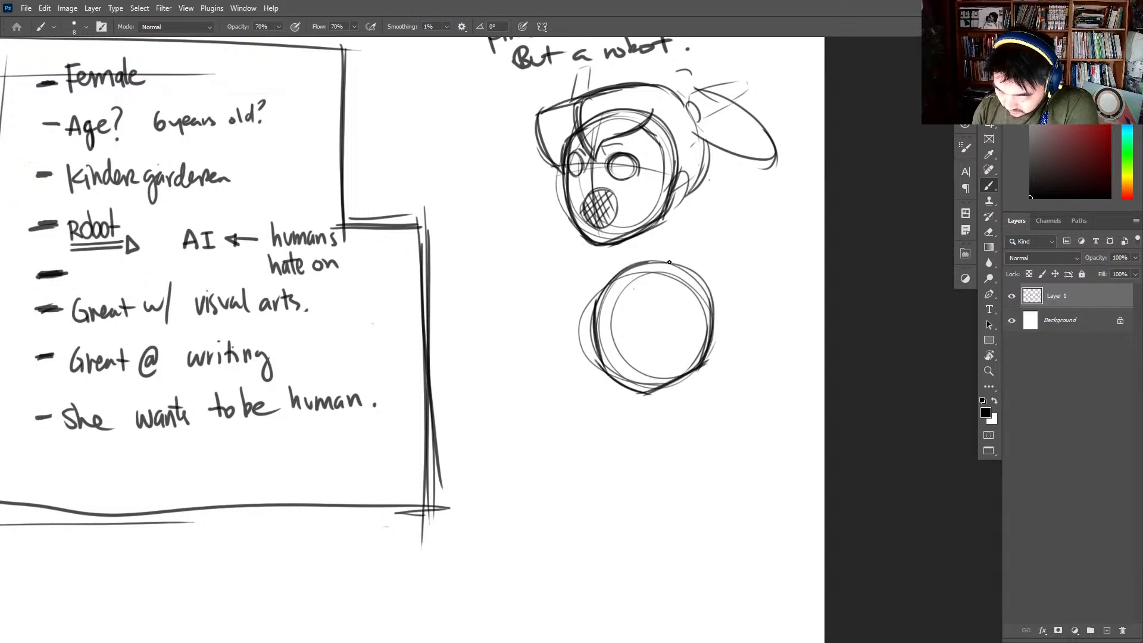
{"action": "left_click_drag", "start_coordinate": [669, 262], "coordinate": [719, 335]}
- Draw a horizontal eye line on the second head, and add two rounded eyes with lashes and eyebrows
{"action": "mouse_move", "coordinate": [596, 328]}
{"action": "left_mouse_down"}
{"action": "mouse_move", "coordinate": [715, 328]}
{"action": "mouse_move", "coordinate": [652, 328]}
{"action": "left_mouse_up"}
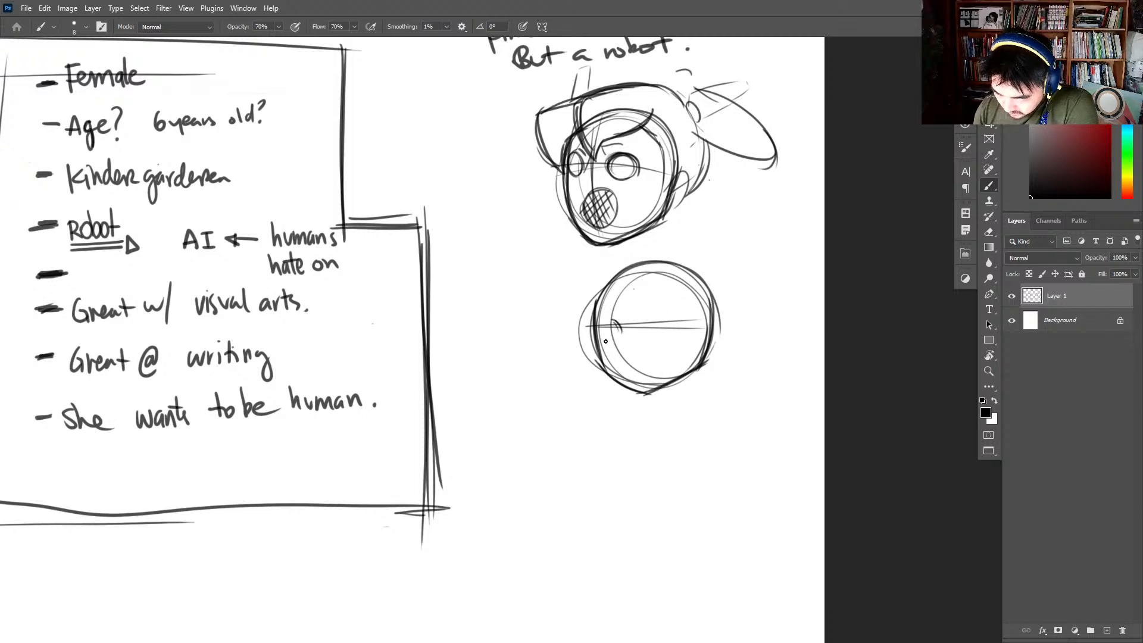
{"action": "left_click_drag", "start_coordinate": [605, 341], "coordinate": [594, 331]}
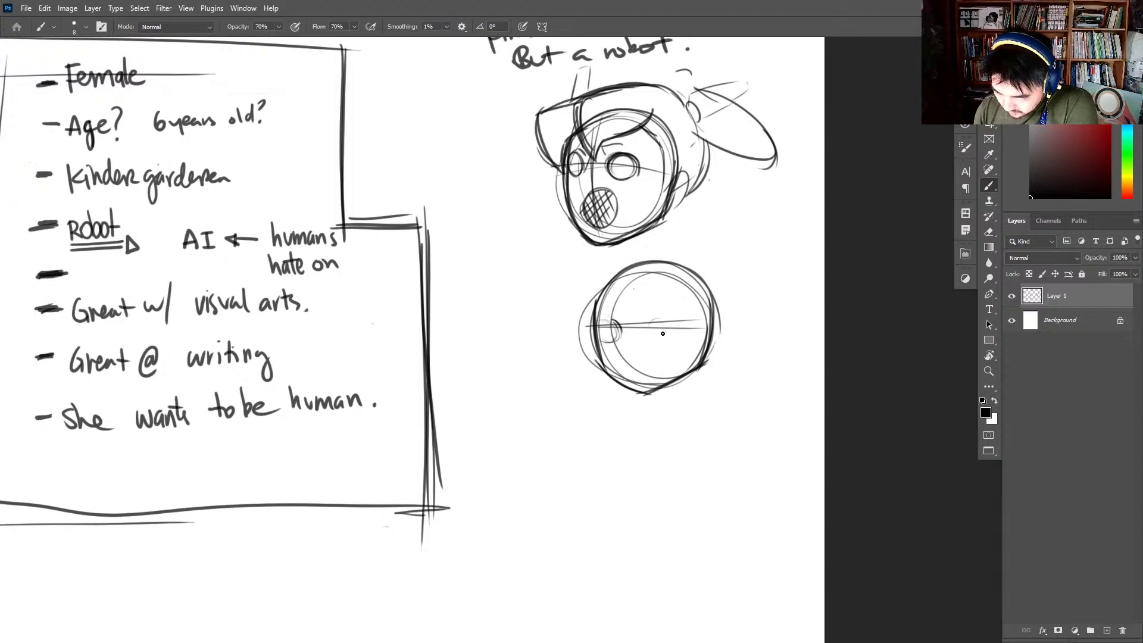
{"action": "mouse_move", "coordinate": [661, 316]}
{"action": "left_mouse_down"}
{"action": "mouse_move", "coordinate": [647, 341]}
{"action": "mouse_move", "coordinate": [678, 325]}
{"action": "mouse_move", "coordinate": [674, 337]}
{"action": "mouse_move", "coordinate": [659, 318]}
{"action": "mouse_move", "coordinate": [692, 318]}
{"action": "left_mouse_up"}
{"action": "mouse_move", "coordinate": [620, 321]}
{"action": "left_mouse_down"}
{"action": "mouse_move", "coordinate": [601, 331]}
{"action": "mouse_move", "coordinate": [590, 320]}
{"action": "mouse_move", "coordinate": [615, 326]}
{"action": "mouse_move", "coordinate": [664, 294]}
{"action": "mouse_move", "coordinate": [684, 311]}
{"action": "left_mouse_up"}
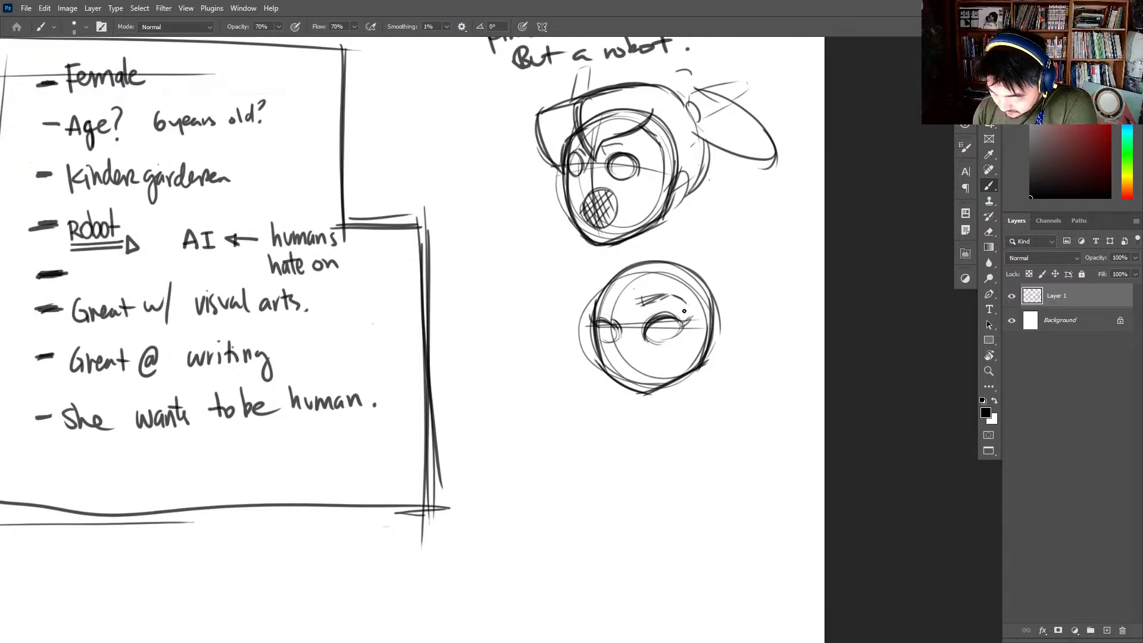
{"action": "mouse_move", "coordinate": [613, 305]}
{"action": "left_mouse_down"}
{"action": "mouse_move", "coordinate": [597, 298]}
{"action": "mouse_move", "coordinate": [590, 310]}
{"action": "mouse_move", "coordinate": [611, 305]}
{"action": "mouse_move", "coordinate": [598, 303]}
{"action": "left_mouse_up"}
{"action": "left_click_drag", "start_coordinate": [663, 260], "coordinate": [632, 265]}
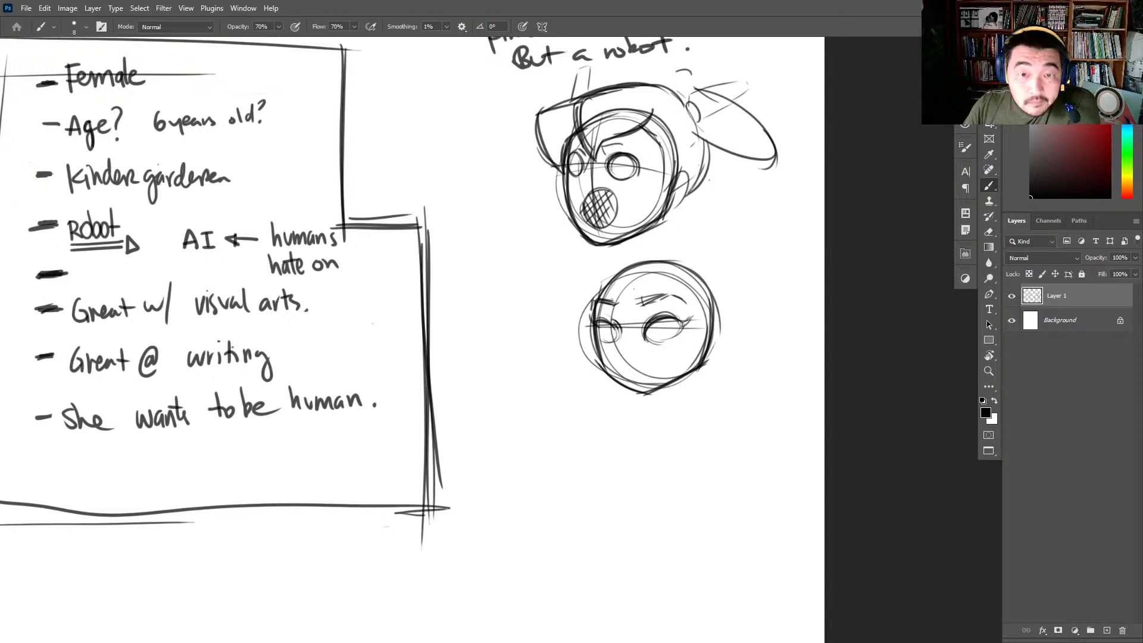
- Check the "robot little girl design" results on Pinterest for head and body ideas, and return to the Photoshop sketch
{"action": "left_click_drag", "start_coordinate": [0, 103], "coordinate": [612, 67]}
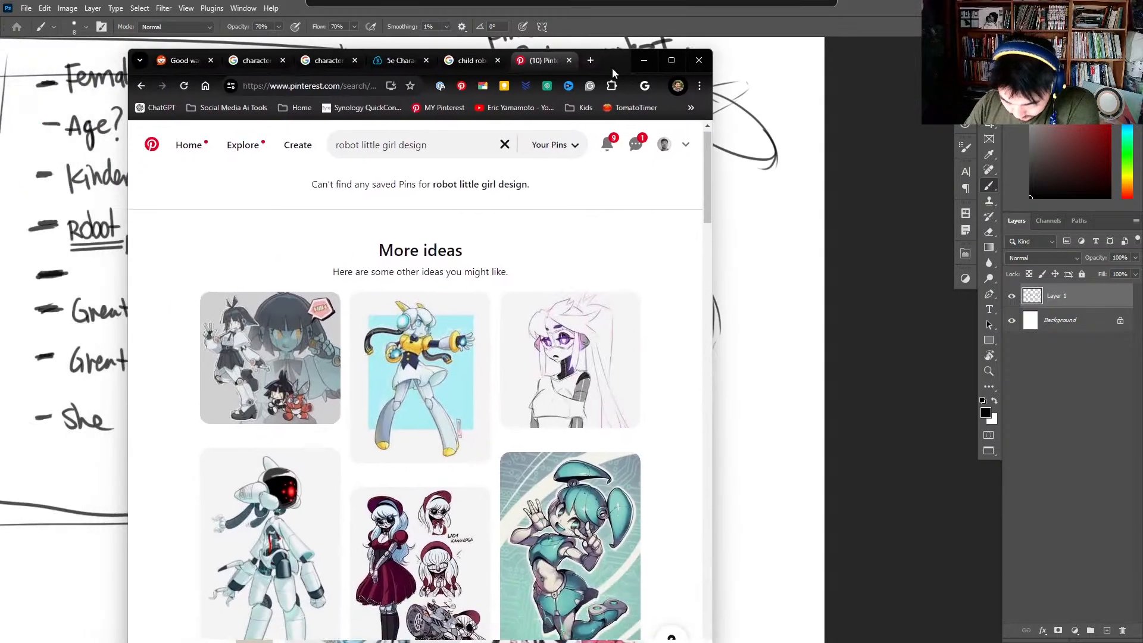
{"action": "scroll", "coordinate": [485, 313], "scroll_direction": "down", "scroll_amount": 10}
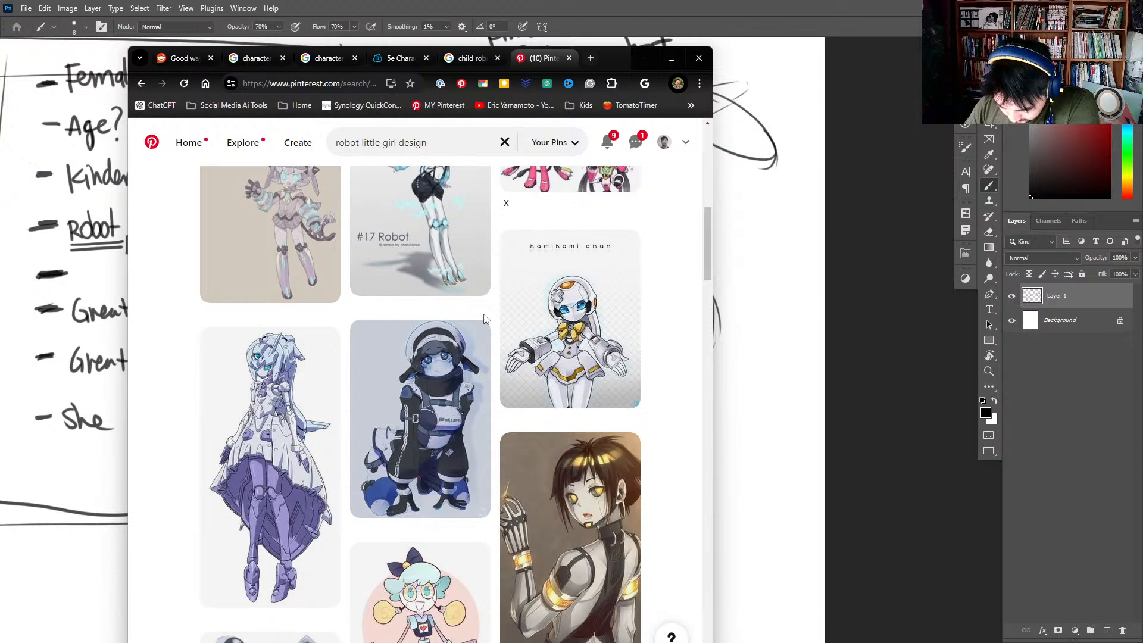
{"action": "scroll", "coordinate": [485, 318], "scroll_direction": "down", "scroll_amount": 1}
{"action": "mouse_move", "coordinate": [564, 268]}
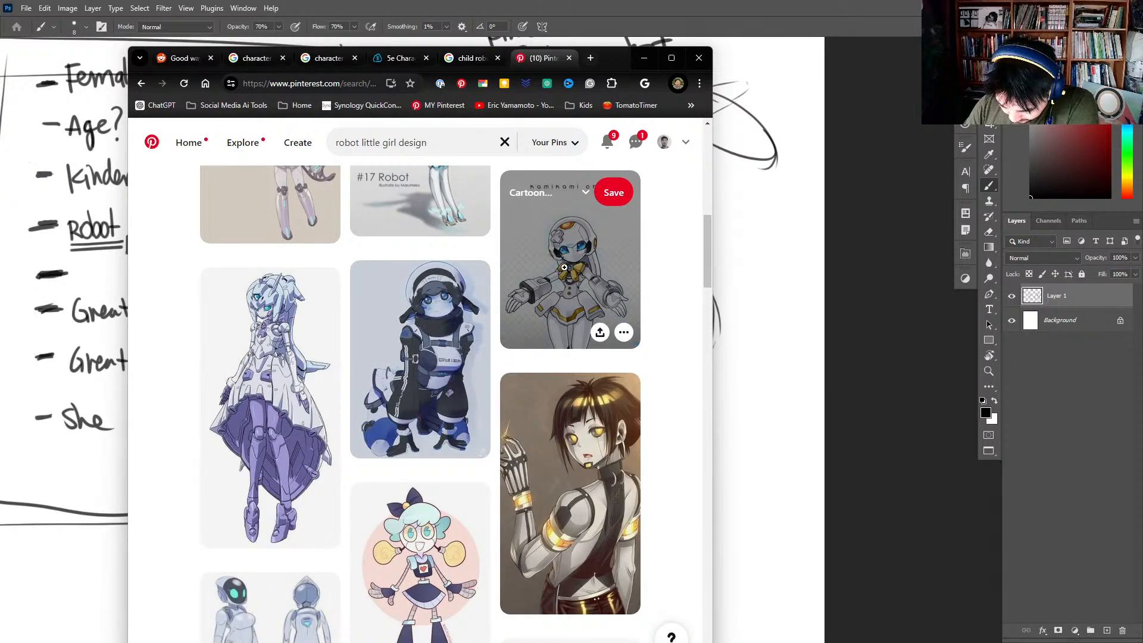
{"action": "left_click", "coordinate": [564, 267]}
{"action": "left_click_drag", "start_coordinate": [617, 62], "coordinate": [0, 110]}
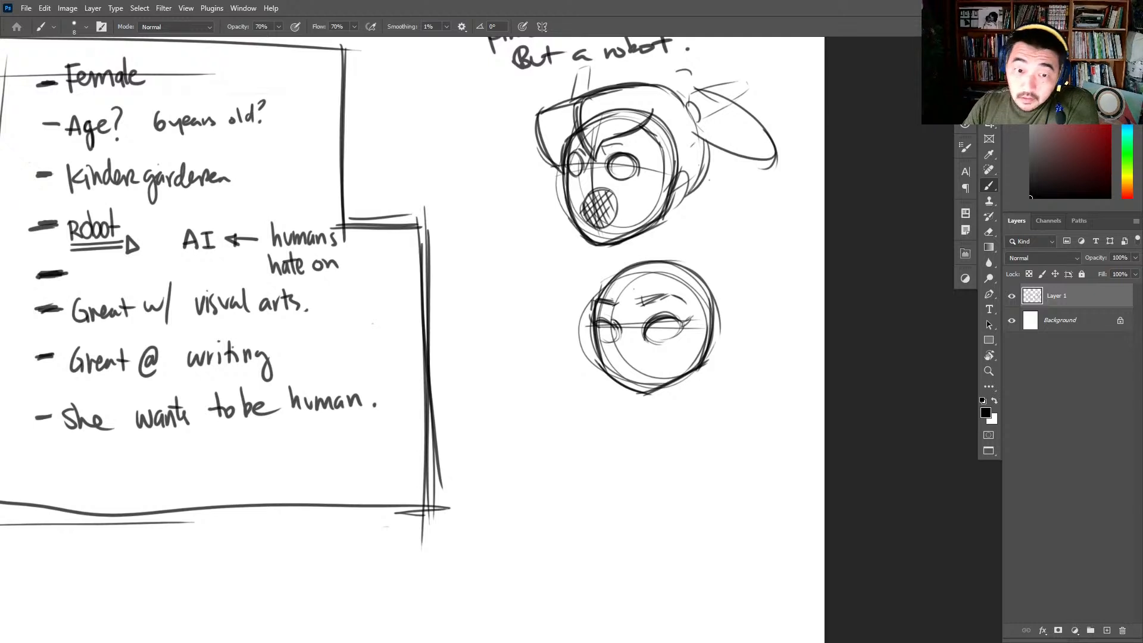
- Add a curved vertical face line and ears to the second head, and darken its jaw, outline and near eye
{"action": "left_click_drag", "start_coordinate": [637, 267], "coordinate": [625, 349]}
{"action": "mouse_move", "coordinate": [626, 366]}
{"action": "left_mouse_down"}
{"action": "mouse_move", "coordinate": [659, 399]}
{"action": "mouse_move", "coordinate": [637, 392]}
{"action": "mouse_move", "coordinate": [719, 351]}
{"action": "mouse_move", "coordinate": [643, 394]}
{"action": "mouse_move", "coordinate": [702, 367]}
{"action": "mouse_move", "coordinate": [713, 301]}
{"action": "mouse_move", "coordinate": [710, 356]}
{"action": "left_mouse_up"}
{"action": "left_click_drag", "start_coordinate": [598, 338], "coordinate": [590, 352]}
{"action": "left_click_drag", "start_coordinate": [593, 305], "coordinate": [594, 323]}
{"action": "left_click_drag", "start_coordinate": [602, 366], "coordinate": [598, 340]}
{"action": "mouse_move", "coordinate": [599, 300]}
{"action": "left_mouse_down"}
{"action": "mouse_move", "coordinate": [615, 276]}
{"action": "mouse_move", "coordinate": [707, 271]}
{"action": "mouse_move", "coordinate": [718, 311]}
{"action": "left_mouse_up"}
{"action": "left_click_drag", "start_coordinate": [645, 330], "coordinate": [670, 341]}
- Label the second head with an arrow and the handwritten note "walle girl"
{"action": "left_click_drag", "start_coordinate": [507, 417], "coordinate": [558, 400]}
{"action": "mouse_move", "coordinate": [540, 397]}
{"action": "left_mouse_down"}
{"action": "mouse_move", "coordinate": [512, 438]}
{"action": "mouse_move", "coordinate": [503, 391]}
{"action": "left_mouse_up"}
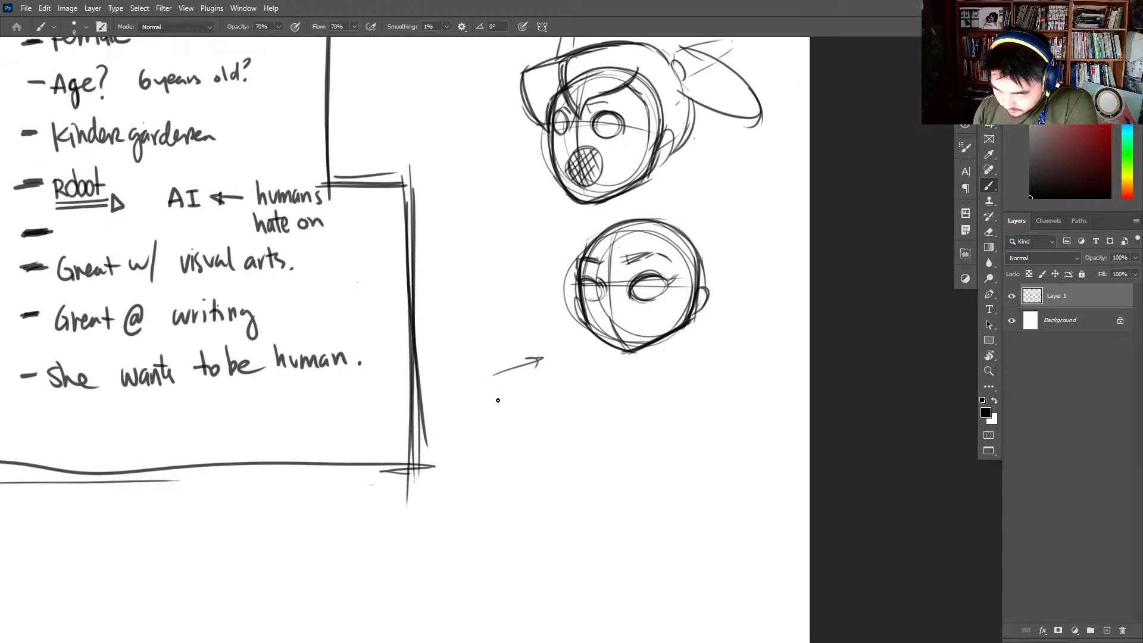
{"action": "mouse_move", "coordinate": [480, 396]}
{"action": "left_mouse_down"}
{"action": "mouse_move", "coordinate": [548, 400]}
{"action": "mouse_move", "coordinate": [552, 416]}
{"action": "mouse_move", "coordinate": [572, 395]}
{"action": "left_mouse_up"}
{"action": "left_click_drag", "start_coordinate": [575, 385], "coordinate": [585, 402]}
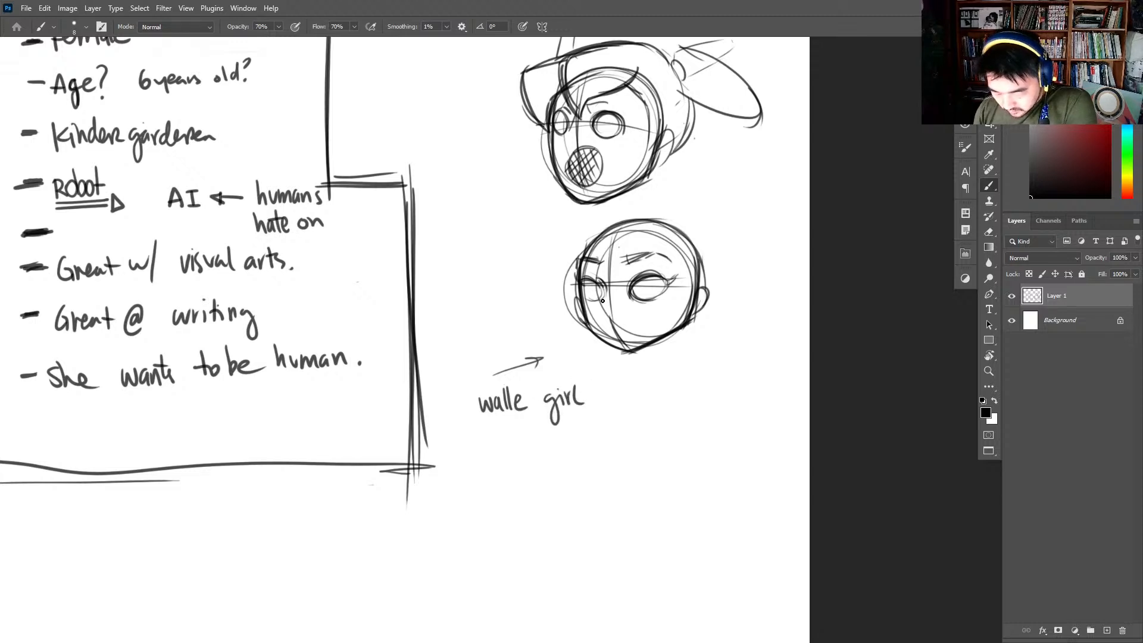
- Sketch an egg-shaped torso with a small curved neck joint under the second head, and a light arc extending sideways from the neck
{"action": "mouse_move", "coordinate": [615, 350]}
{"action": "left_mouse_down"}
{"action": "mouse_move", "coordinate": [658, 386]}
{"action": "mouse_move", "coordinate": [661, 433]}
{"action": "left_mouse_up"}
{"action": "mouse_move", "coordinate": [613, 351]}
{"action": "left_mouse_down"}
{"action": "mouse_move", "coordinate": [677, 408]}
{"action": "mouse_move", "coordinate": [646, 415]}
{"action": "left_mouse_up"}
{"action": "mouse_move", "coordinate": [634, 334]}
{"action": "left_mouse_down"}
{"action": "mouse_move", "coordinate": [683, 365]}
{"action": "mouse_move", "coordinate": [648, 417]}
{"action": "left_mouse_up"}
{"action": "mouse_move", "coordinate": [634, 356]}
{"action": "left_mouse_down"}
{"action": "mouse_move", "coordinate": [660, 365]}
{"action": "mouse_move", "coordinate": [643, 368]}
{"action": "mouse_move", "coordinate": [660, 366]}
{"action": "mouse_move", "coordinate": [673, 422]}
{"action": "left_mouse_up"}
{"action": "mouse_move", "coordinate": [670, 347]}
{"action": "left_mouse_down"}
{"action": "mouse_move", "coordinate": [689, 388]}
{"action": "mouse_move", "coordinate": [618, 407]}
{"action": "left_mouse_up"}
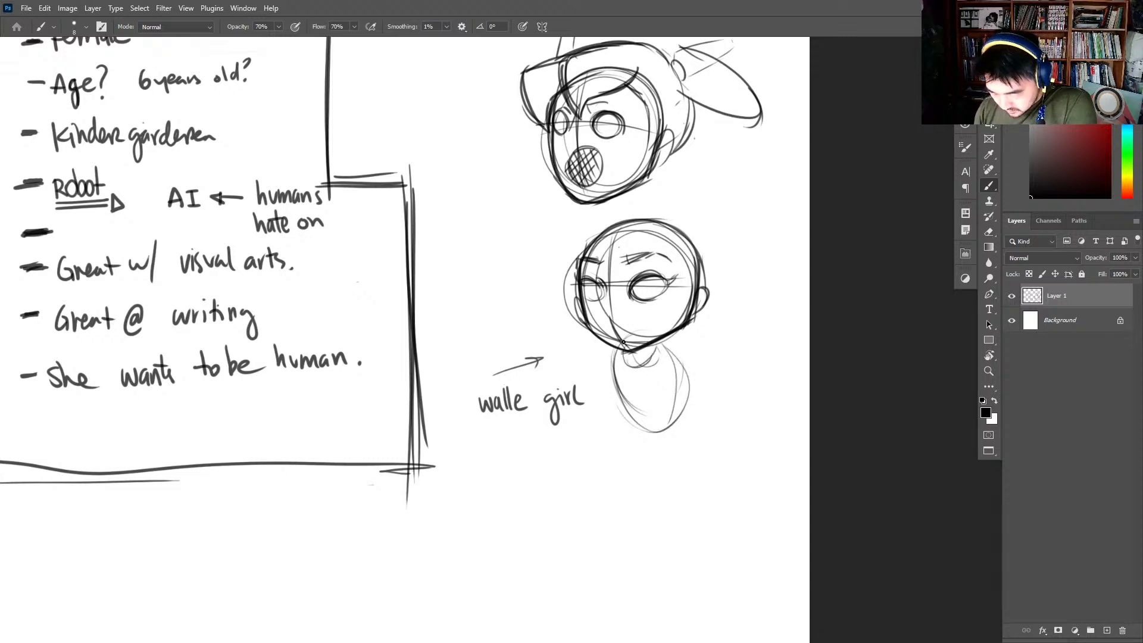
{"action": "left_click_drag", "start_coordinate": [607, 342], "coordinate": [515, 353]}
{"action": "left_click_drag", "start_coordinate": [727, 376], "coordinate": [775, 349]}
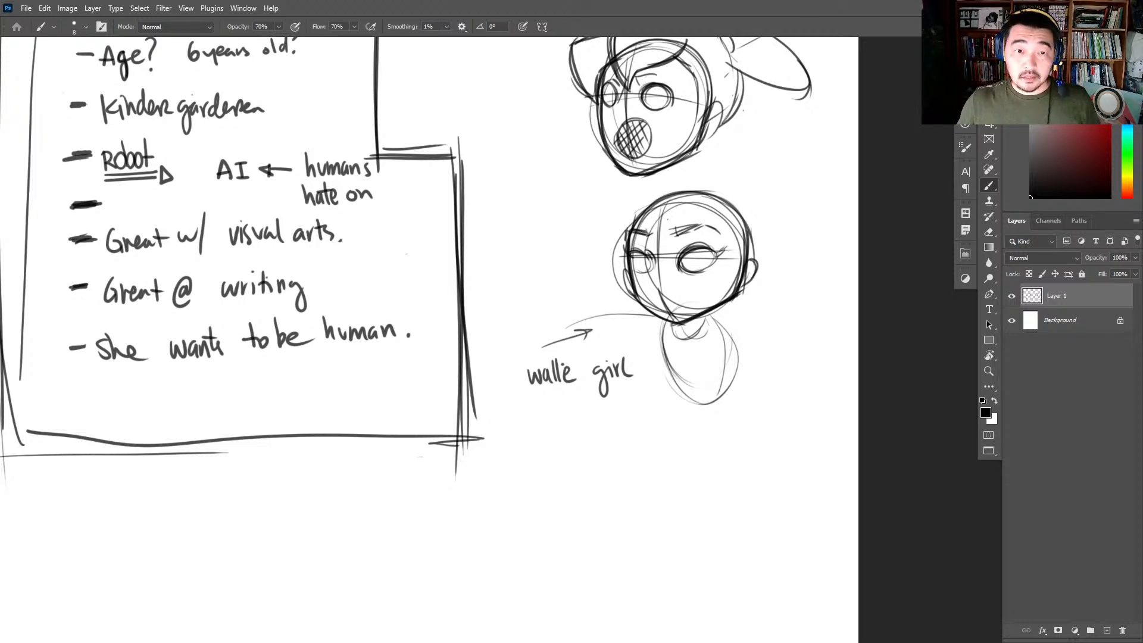
- Review the PROPIC x TACO chibi construction drawings on Pinterest, including the high-angle head and body pin, and return to Photoshop
{"action": "left_click_drag", "start_coordinate": [220, 159], "coordinate": [564, 64]}
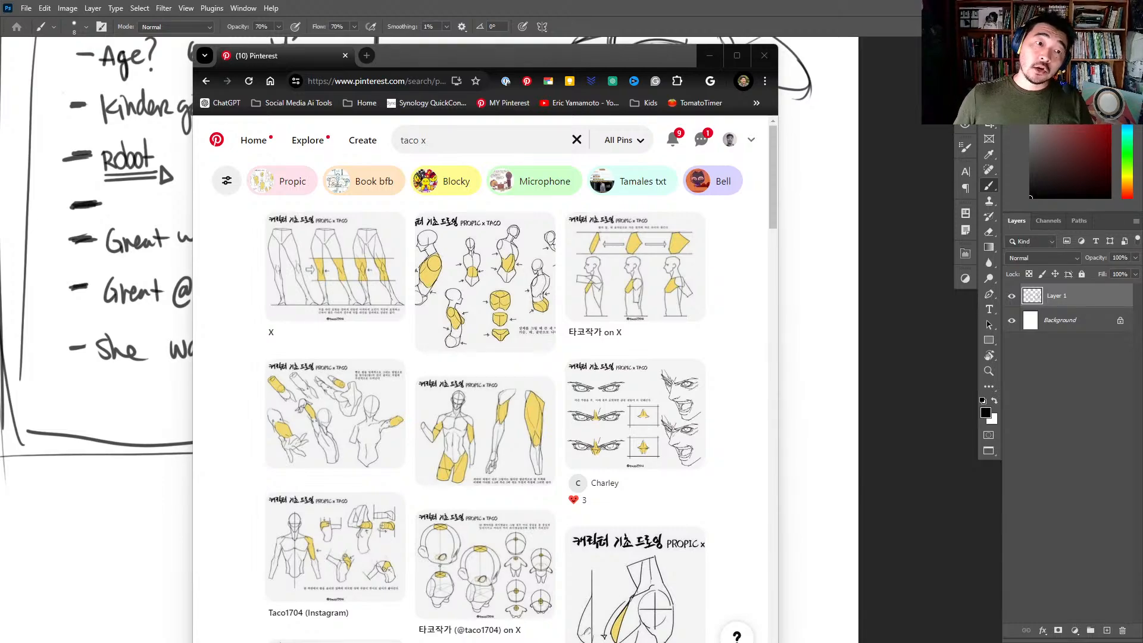
{"action": "left_click_drag", "start_coordinate": [0, 101], "coordinate": [295, 55]}
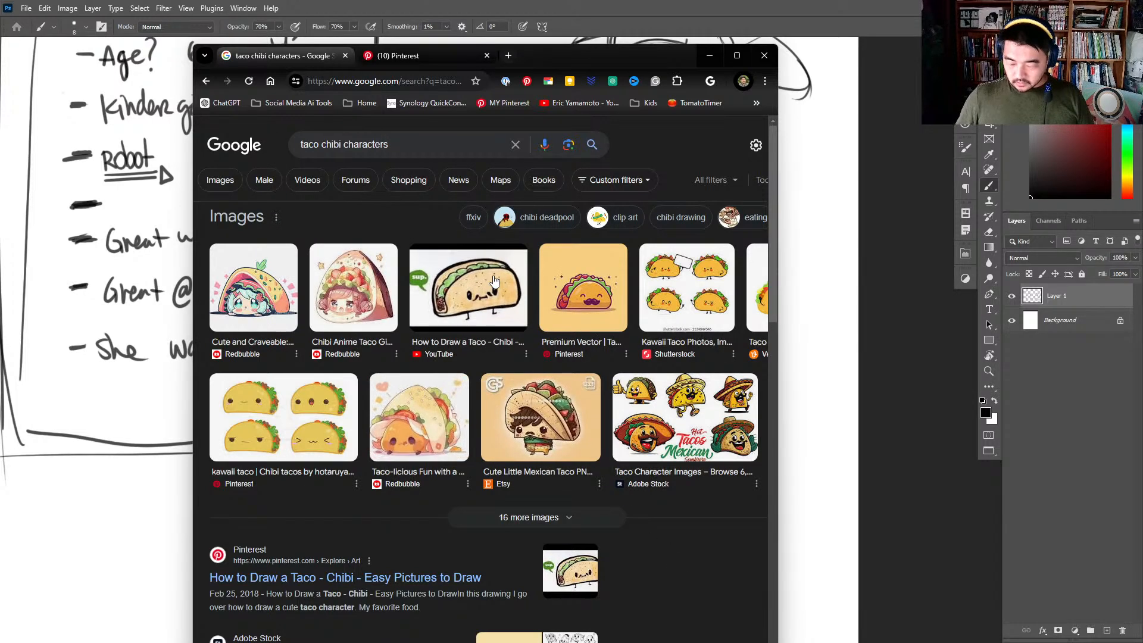
{"action": "left_click", "coordinate": [440, 57]}
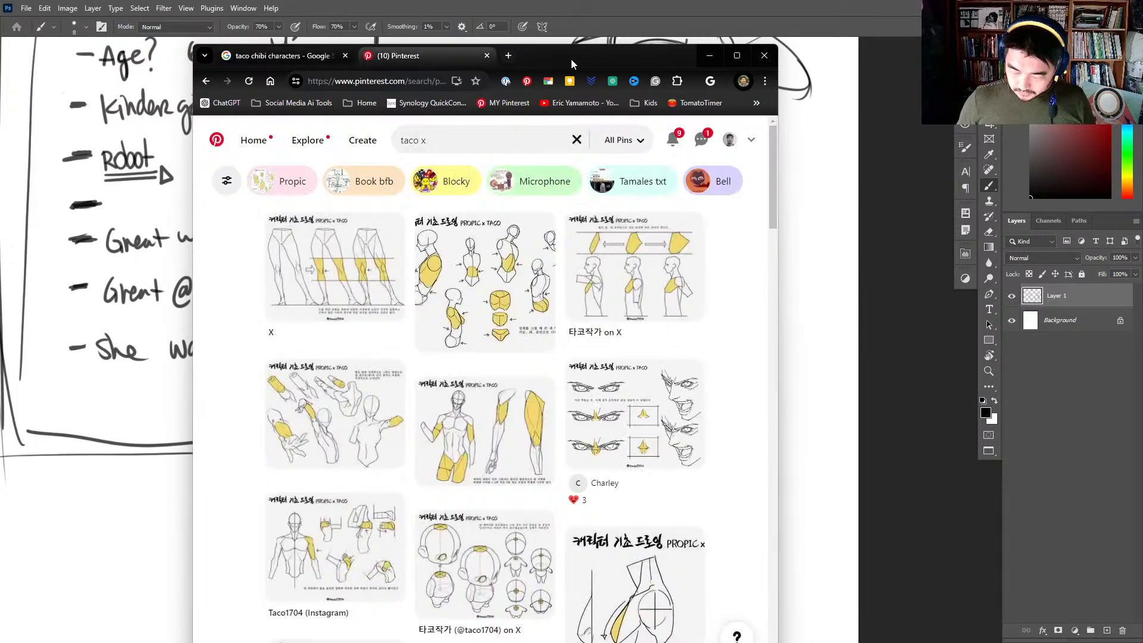
{"action": "left_click_drag", "start_coordinate": [574, 59], "coordinate": [0, 95]}
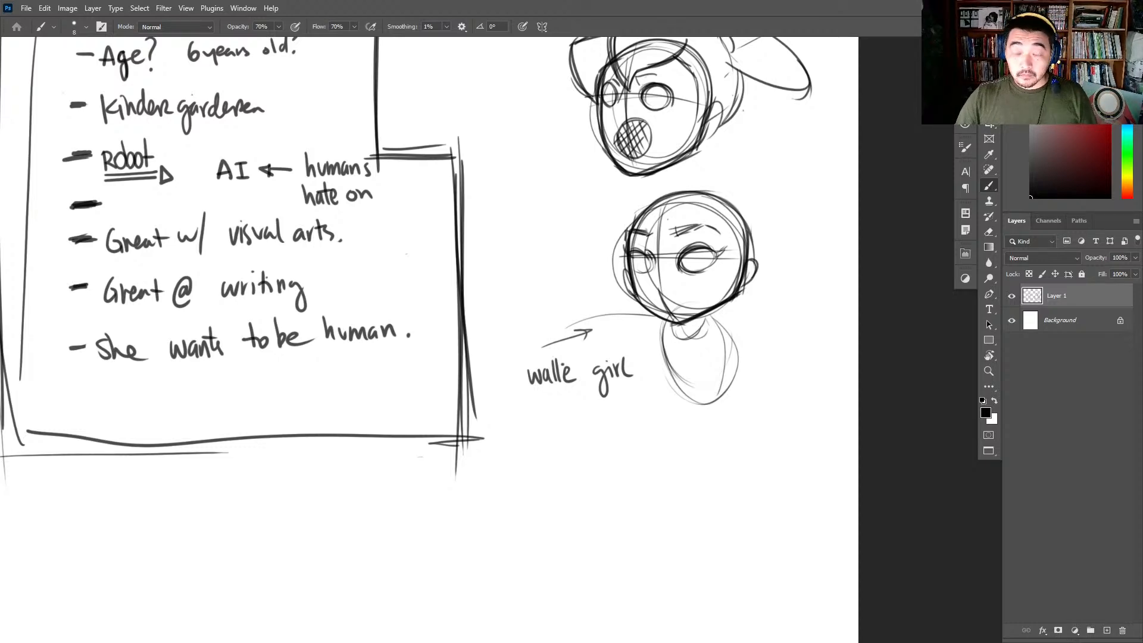
{"action": "left_click_drag", "start_coordinate": [0, 95], "coordinate": [548, 37]}
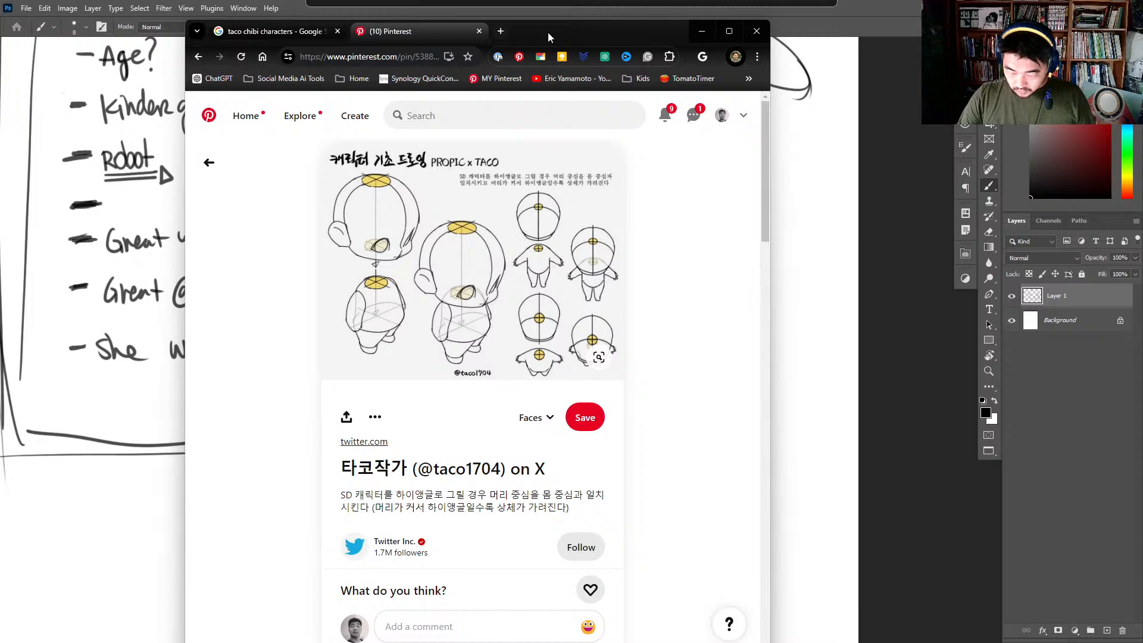
{"action": "left_click_drag", "start_coordinate": [549, 37], "coordinate": [0, 74]}
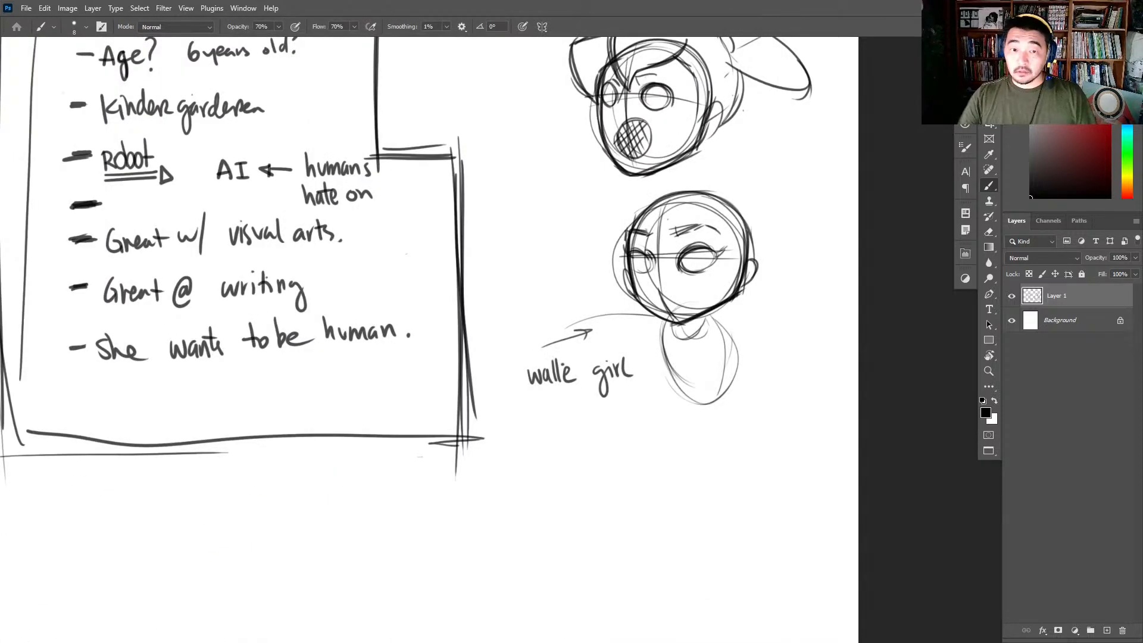
- Sketch a third round head below the others as a sphere with a top ellipse and curved vertical contour lines
{"action": "mouse_move", "coordinate": [760, 373]}
{"action": "left_mouse_down"}
{"action": "mouse_move", "coordinate": [743, 318]}
{"action": "mouse_move", "coordinate": [660, 282]}
{"action": "left_mouse_up"}
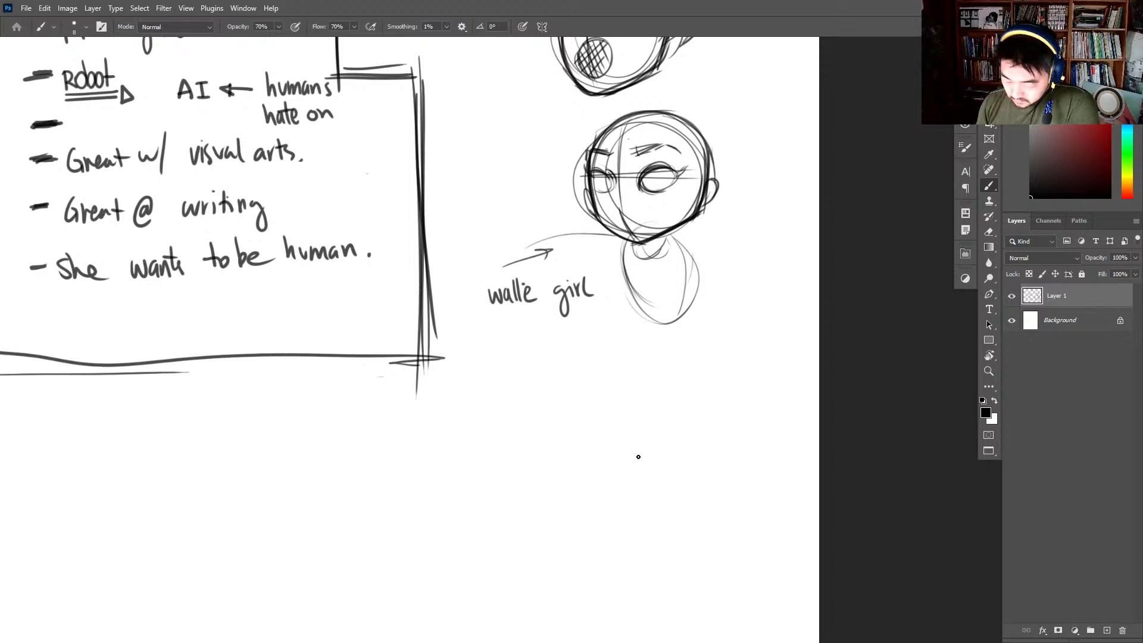
{"action": "mouse_move", "coordinate": [638, 457]}
{"action": "left_mouse_down"}
{"action": "mouse_move", "coordinate": [683, 403]}
{"action": "mouse_move", "coordinate": [717, 322]}
{"action": "left_mouse_up"}
{"action": "mouse_move", "coordinate": [625, 248]}
{"action": "left_mouse_down"}
{"action": "mouse_move", "coordinate": [680, 358]}
{"action": "mouse_move", "coordinate": [565, 344]}
{"action": "mouse_move", "coordinate": [668, 262]}
{"action": "mouse_move", "coordinate": [672, 376]}
{"action": "mouse_move", "coordinate": [558, 300]}
{"action": "mouse_move", "coordinate": [648, 363]}
{"action": "left_mouse_up"}
{"action": "mouse_move", "coordinate": [616, 259]}
{"action": "left_mouse_down"}
{"action": "mouse_move", "coordinate": [647, 266]}
{"action": "mouse_move", "coordinate": [609, 257]}
{"action": "mouse_move", "coordinate": [597, 360]}
{"action": "mouse_move", "coordinate": [588, 356]}
{"action": "left_mouse_up"}
{"action": "mouse_move", "coordinate": [595, 271]}
{"action": "left_mouse_down"}
{"action": "mouse_move", "coordinate": [642, 254]}
{"action": "mouse_move", "coordinate": [672, 273]}
{"action": "mouse_move", "coordinate": [667, 310]}
{"action": "mouse_move", "coordinate": [683, 354]}
{"action": "left_mouse_up"}
{"action": "mouse_move", "coordinate": [638, 267]}
{"action": "left_mouse_down"}
{"action": "mouse_move", "coordinate": [660, 377]}
{"action": "mouse_move", "coordinate": [674, 314]}
{"action": "left_mouse_up"}
{"action": "mouse_move", "coordinate": [574, 292]}
{"action": "left_mouse_down"}
{"action": "mouse_move", "coordinate": [662, 378]}
{"action": "mouse_move", "coordinate": [583, 276]}
{"action": "mouse_move", "coordinate": [667, 374]}
{"action": "mouse_move", "coordinate": [581, 296]}
{"action": "mouse_move", "coordinate": [678, 339]}
{"action": "mouse_move", "coordinate": [595, 330]}
{"action": "mouse_move", "coordinate": [690, 291]}
{"action": "mouse_move", "coordinate": [659, 382]}
{"action": "left_mouse_up"}
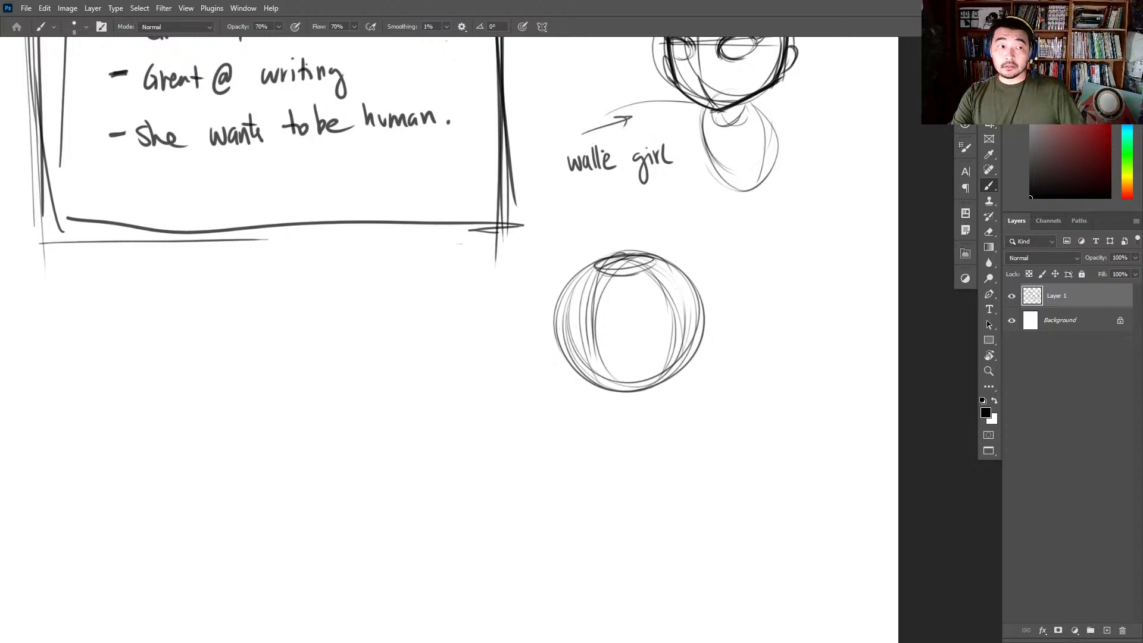
- Paste the PROPIC x TACO chibi reference, place it beside the third head below the notes box, and reactivate Layer 1 for brushwork
{"action": "key", "text": "ctrl+v"}
{"action": "key", "text": "v"}
{"action": "left_click_drag", "start_coordinate": [456, 346], "coordinate": [340, 362]}
{"action": "key", "text": "b"}
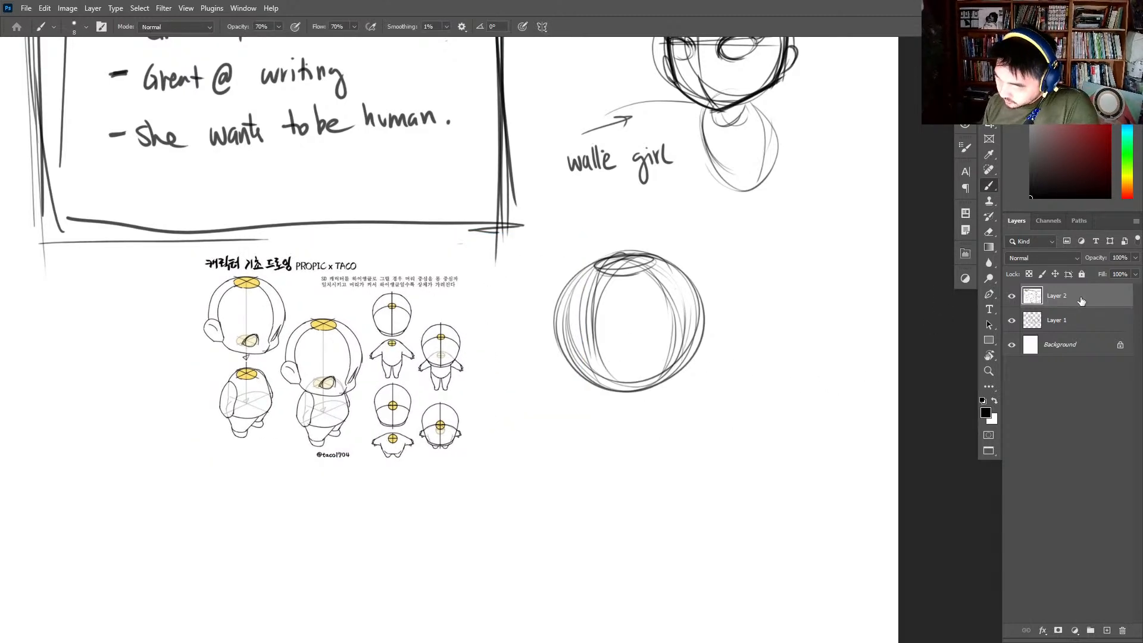
{"action": "left_click", "coordinate": [1065, 319]}
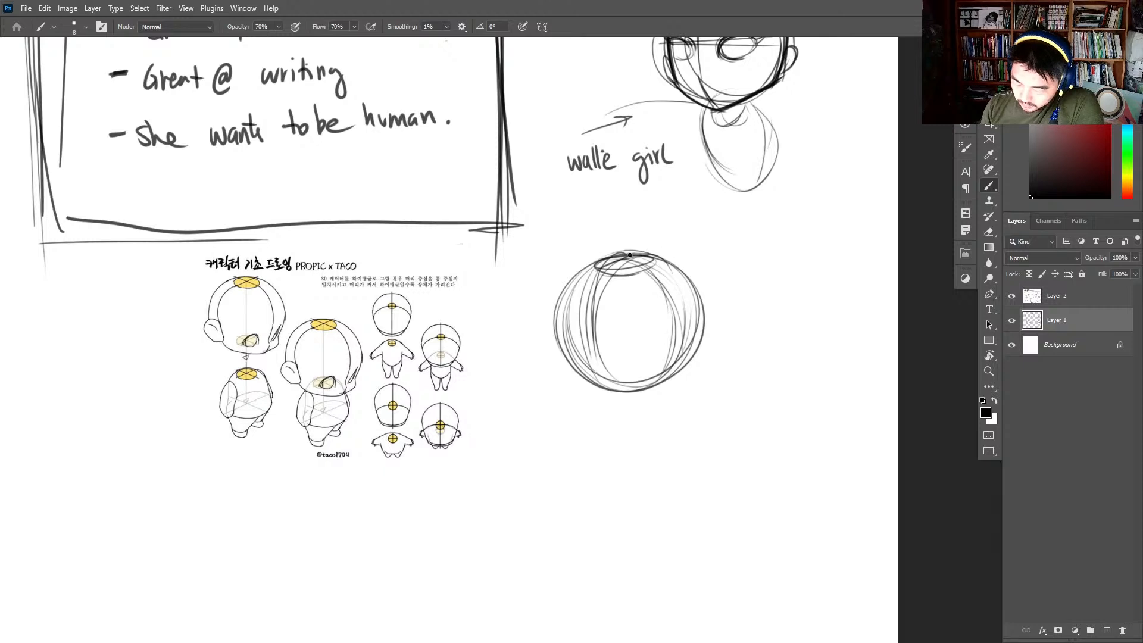
- Darken the third head's top ellipse and curved face sides, and extend its outline into a fuller cheek and chin
{"action": "mouse_move", "coordinate": [630, 254]}
{"action": "left_mouse_down"}
{"action": "mouse_move", "coordinate": [646, 260]}
{"action": "mouse_move", "coordinate": [595, 381]}
{"action": "left_mouse_up"}
{"action": "left_click_drag", "start_coordinate": [592, 277], "coordinate": [597, 384]}
{"action": "mouse_move", "coordinate": [649, 261]}
{"action": "left_mouse_down"}
{"action": "mouse_move", "coordinate": [651, 385]}
{"action": "mouse_move", "coordinate": [637, 263]}
{"action": "mouse_move", "coordinate": [659, 375]}
{"action": "mouse_move", "coordinate": [616, 267]}
{"action": "mouse_move", "coordinate": [698, 317]}
{"action": "mouse_move", "coordinate": [636, 283]}
{"action": "mouse_move", "coordinate": [701, 351]}
{"action": "left_mouse_up"}
{"action": "mouse_move", "coordinate": [652, 253]}
{"action": "left_mouse_down"}
{"action": "mouse_move", "coordinate": [705, 313]}
{"action": "mouse_move", "coordinate": [698, 378]}
{"action": "mouse_move", "coordinate": [597, 392]}
{"action": "mouse_move", "coordinate": [664, 397]}
{"action": "left_mouse_up"}
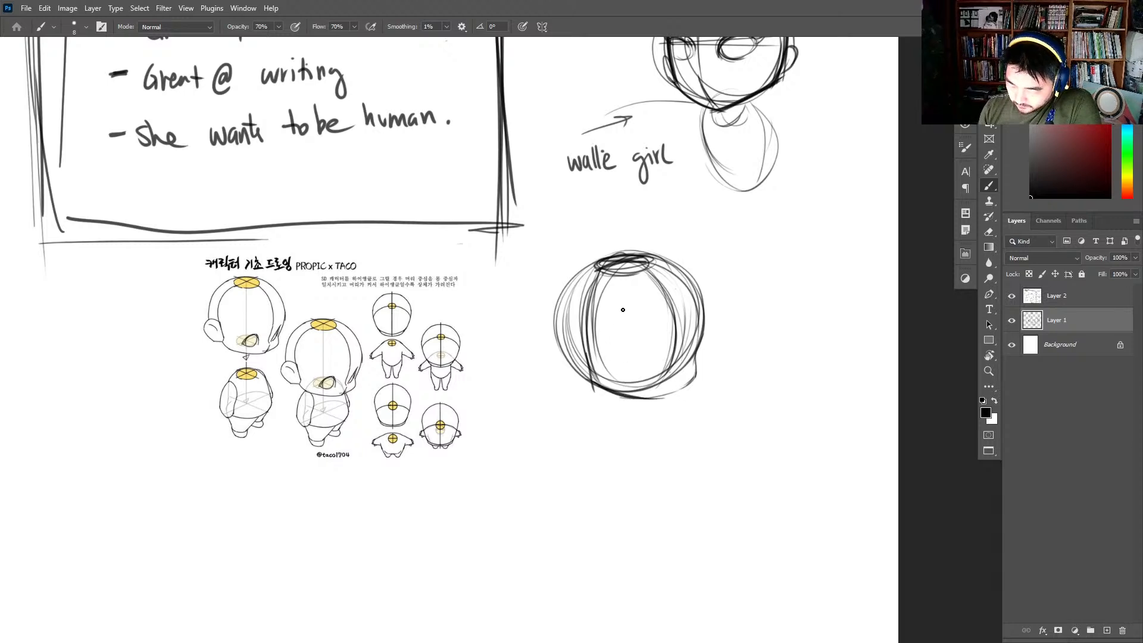
- Draw an upright cylinder with top and bottom ellipses beside the pasted reference, and lighten the hidden back edge of its base
{"action": "mouse_move", "coordinate": [152, 295]}
{"action": "left_mouse_down"}
{"action": "mouse_move", "coordinate": [174, 292]}
{"action": "mouse_move", "coordinate": [140, 284]}
{"action": "mouse_move", "coordinate": [151, 291]}
{"action": "mouse_move", "coordinate": [134, 328]}
{"action": "left_mouse_up"}
{"action": "left_click_drag", "start_coordinate": [135, 366], "coordinate": [134, 379]}
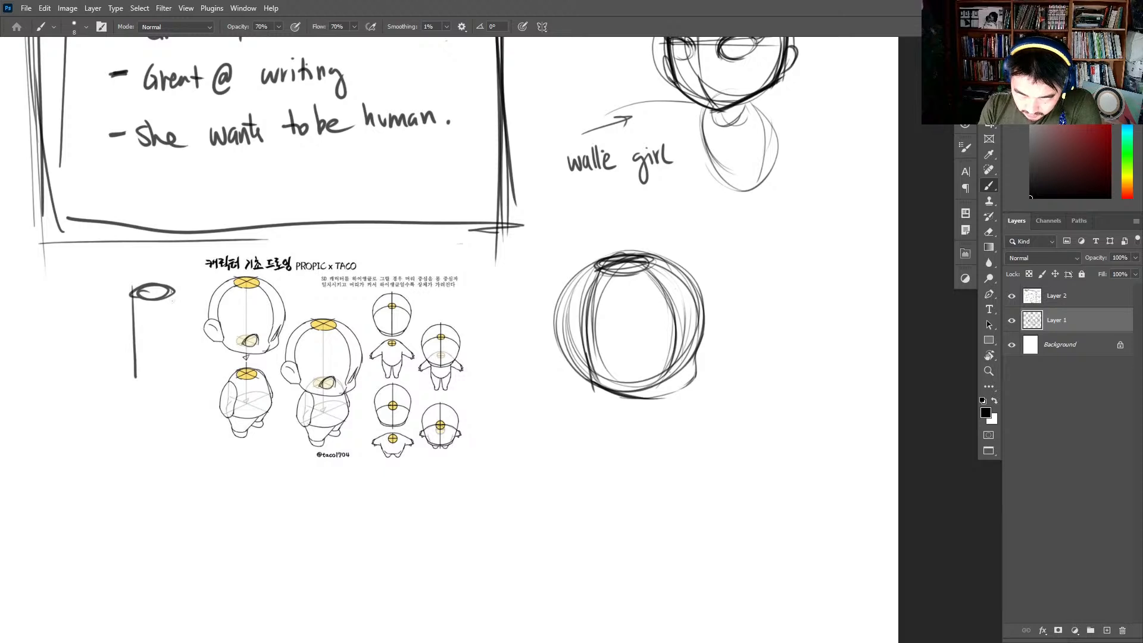
{"action": "mouse_move", "coordinate": [172, 293]}
{"action": "left_mouse_down"}
{"action": "mouse_move", "coordinate": [170, 381]}
{"action": "mouse_move", "coordinate": [137, 382]}
{"action": "mouse_move", "coordinate": [167, 389]}
{"action": "mouse_move", "coordinate": [142, 400]}
{"action": "mouse_move", "coordinate": [169, 388]}
{"action": "mouse_move", "coordinate": [171, 343]}
{"action": "mouse_move", "coordinate": [168, 389]}
{"action": "left_mouse_up"}
{"action": "key", "text": "e"}
{"action": "key", "text": "b"}
{"action": "left_click_drag", "start_coordinate": [131, 294], "coordinate": [127, 384]}
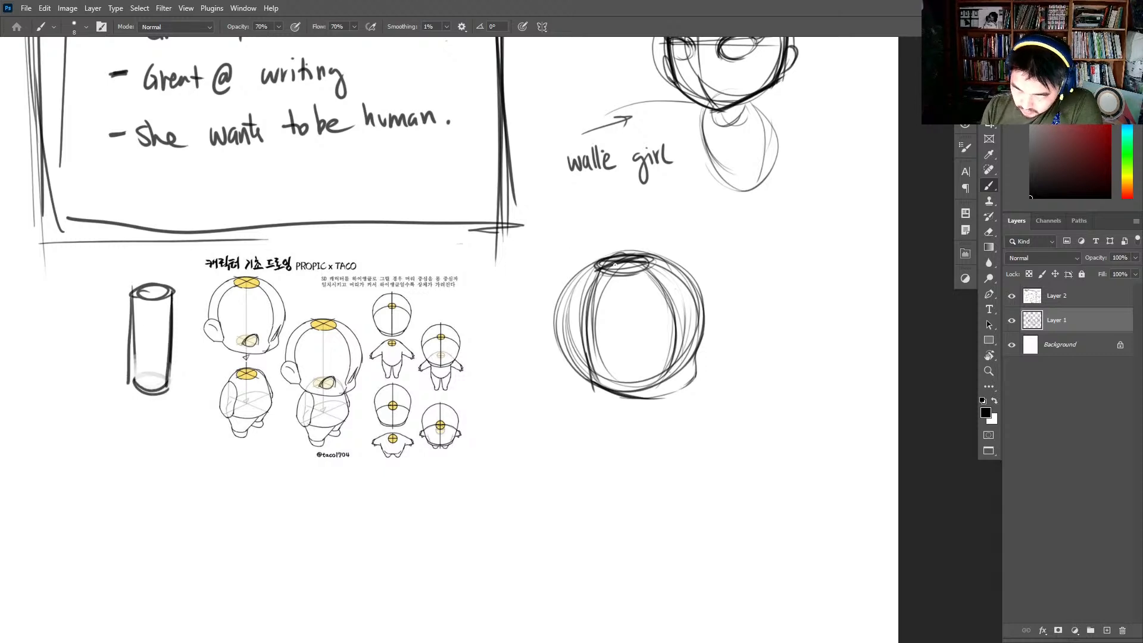
- Draw an upright cylinder inside the third head, running from its darkened top ellipse down to a matching ellipse at the base
{"action": "mouse_move", "coordinate": [615, 263]}
{"action": "left_mouse_down"}
{"action": "mouse_move", "coordinate": [603, 267]}
{"action": "mouse_move", "coordinate": [649, 262]}
{"action": "mouse_move", "coordinate": [607, 271]}
{"action": "mouse_move", "coordinate": [606, 395]}
{"action": "left_mouse_up"}
{"action": "mouse_move", "coordinate": [650, 258]}
{"action": "left_mouse_down"}
{"action": "mouse_move", "coordinate": [651, 391]}
{"action": "mouse_move", "coordinate": [609, 389]}
{"action": "mouse_move", "coordinate": [653, 384]}
{"action": "left_mouse_up"}
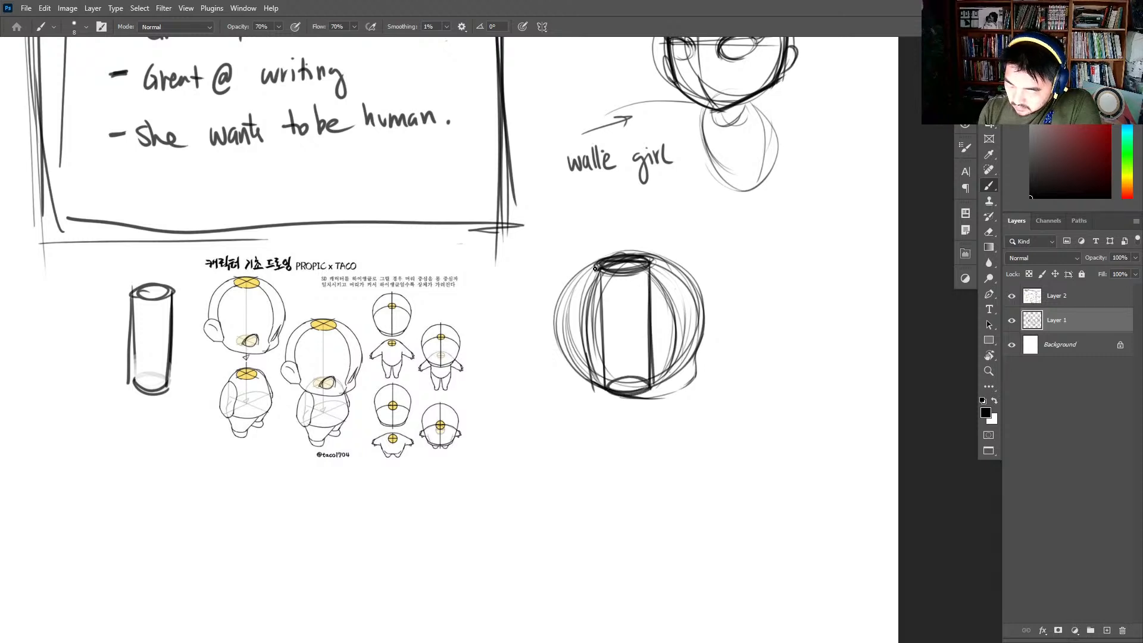
{"action": "left_click_drag", "start_coordinate": [582, 279], "coordinate": [578, 373]}
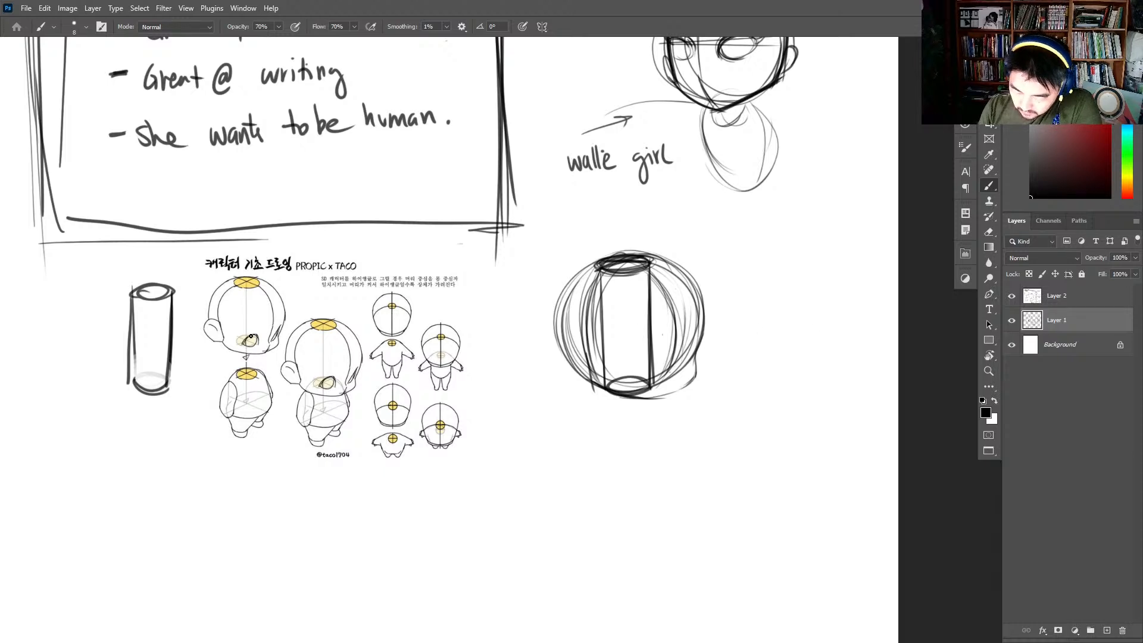
- Add a horizontal eye-line ellipse around the third head, with a near eye on it and a darkened far eye at the edge
{"action": "mouse_move", "coordinate": [552, 351]}
{"action": "left_mouse_down"}
{"action": "mouse_move", "coordinate": [649, 360]}
{"action": "mouse_move", "coordinate": [693, 345]}
{"action": "mouse_move", "coordinate": [560, 348]}
{"action": "mouse_move", "coordinate": [708, 349]}
{"action": "left_mouse_up"}
{"action": "mouse_move", "coordinate": [567, 345]}
{"action": "left_mouse_down"}
{"action": "mouse_move", "coordinate": [602, 362]}
{"action": "mouse_move", "coordinate": [708, 339]}
{"action": "left_mouse_up"}
{"action": "mouse_move", "coordinate": [704, 306]}
{"action": "left_mouse_down"}
{"action": "mouse_move", "coordinate": [692, 364]}
{"action": "mouse_move", "coordinate": [696, 335]}
{"action": "mouse_move", "coordinate": [685, 359]}
{"action": "mouse_move", "coordinate": [657, 365]}
{"action": "left_mouse_up"}
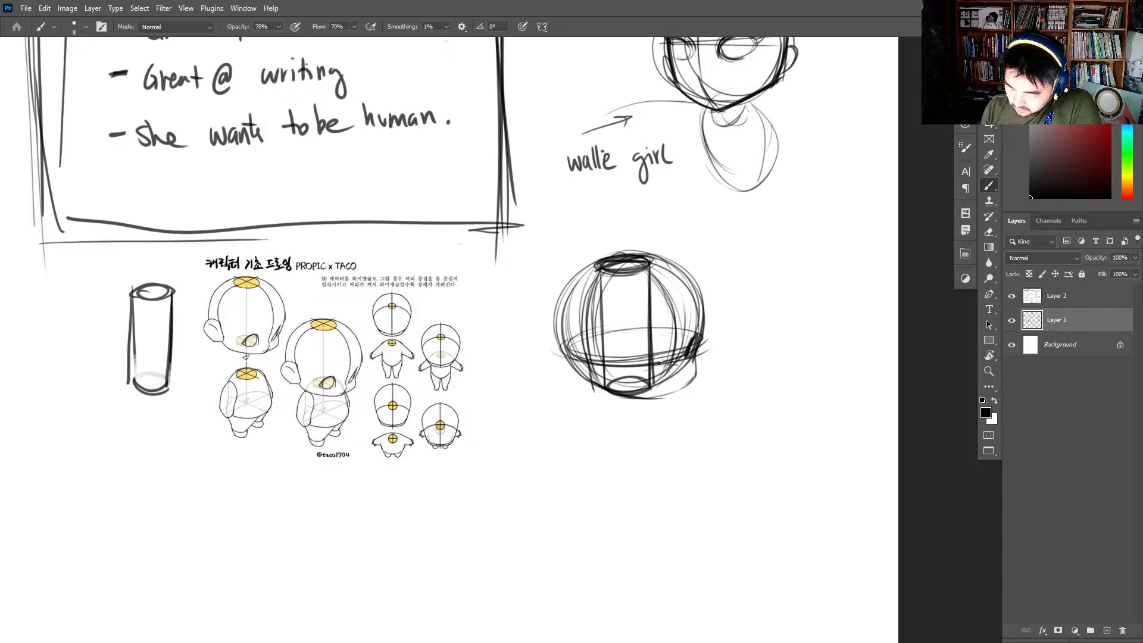
{"action": "left_click_drag", "start_coordinate": [661, 360], "coordinate": [638, 364]}
{"action": "left_click_drag", "start_coordinate": [698, 341], "coordinate": [688, 354]}
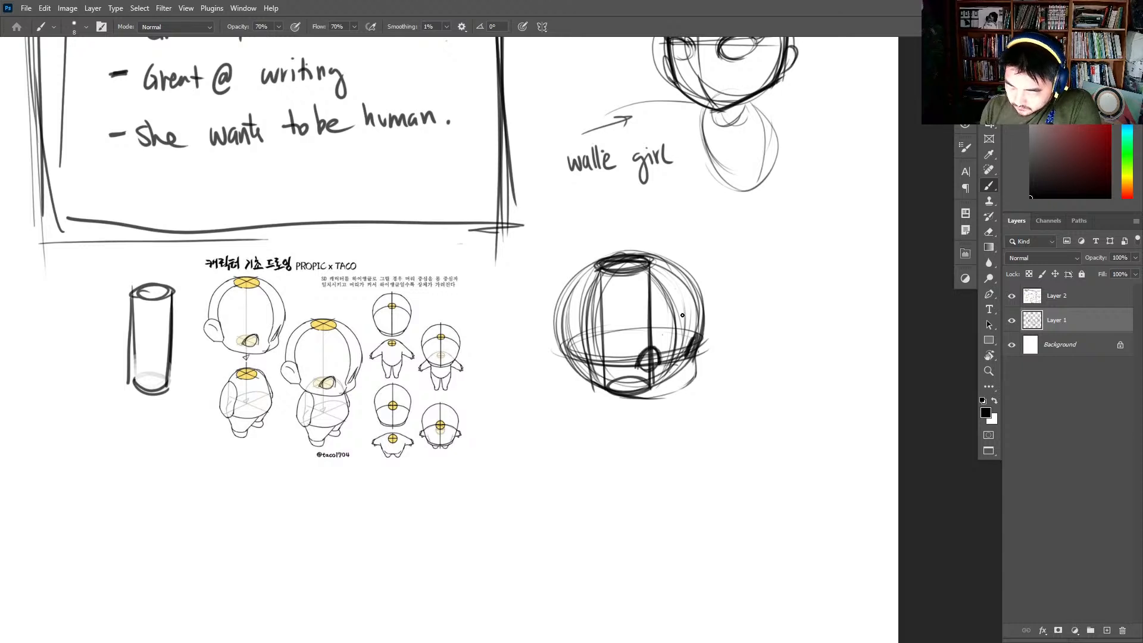
- Darken the third head's face curve, cheek and jawline, and draw an ear at the back end of the eye line
{"action": "mouse_move", "coordinate": [635, 257]}
{"action": "left_mouse_down"}
{"action": "mouse_move", "coordinate": [667, 284]}
{"action": "mouse_move", "coordinate": [683, 332]}
{"action": "mouse_move", "coordinate": [677, 396]}
{"action": "left_mouse_up"}
{"action": "left_click_drag", "start_coordinate": [696, 358], "coordinate": [660, 399]}
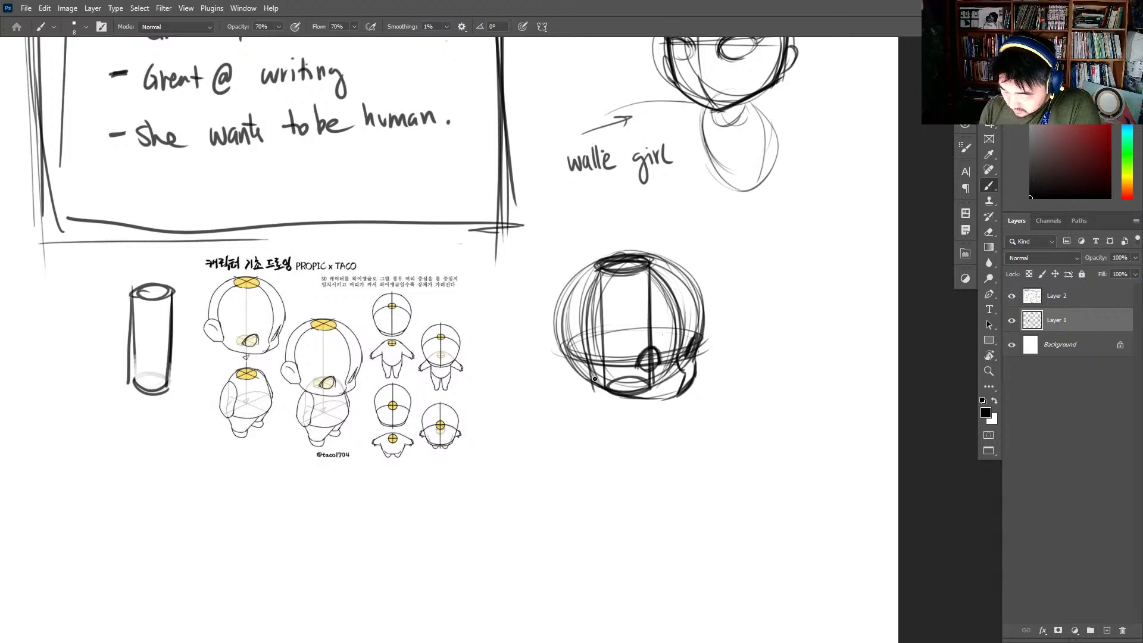
{"action": "left_click_drag", "start_coordinate": [595, 379], "coordinate": [680, 395]}
{"action": "mouse_move", "coordinate": [682, 394]}
{"action": "left_mouse_down"}
{"action": "mouse_move", "coordinate": [640, 398]}
{"action": "mouse_move", "coordinate": [606, 386]}
{"action": "mouse_move", "coordinate": [593, 365]}
{"action": "left_mouse_up"}
{"action": "mouse_move", "coordinate": [590, 293]}
{"action": "left_mouse_down"}
{"action": "mouse_move", "coordinate": [595, 376]}
{"action": "mouse_move", "coordinate": [576, 342]}
{"action": "mouse_move", "coordinate": [591, 377]}
{"action": "mouse_move", "coordinate": [569, 368]}
{"action": "left_mouse_up"}
- Handwrite the bulleted note "TALKING TINA" above and beside the third head
{"action": "left_click_drag", "start_coordinate": [728, 226], "coordinate": [727, 247]}
{"action": "left_click_drag", "start_coordinate": [716, 231], "coordinate": [759, 243]}
{"action": "mouse_move", "coordinate": [767, 229]}
{"action": "left_mouse_down"}
{"action": "mouse_move", "coordinate": [773, 243]}
{"action": "mouse_move", "coordinate": [790, 221]}
{"action": "mouse_move", "coordinate": [796, 238]}
{"action": "mouse_move", "coordinate": [812, 240]}
{"action": "left_mouse_up"}
{"action": "mouse_move", "coordinate": [806, 226]}
{"action": "left_mouse_down"}
{"action": "mouse_move", "coordinate": [819, 225]}
{"action": "mouse_move", "coordinate": [823, 239]}
{"action": "left_mouse_up"}
{"action": "left_click_drag", "start_coordinate": [826, 238], "coordinate": [852, 231]}
{"action": "left_click_drag", "start_coordinate": [705, 239], "coordinate": [713, 238]}
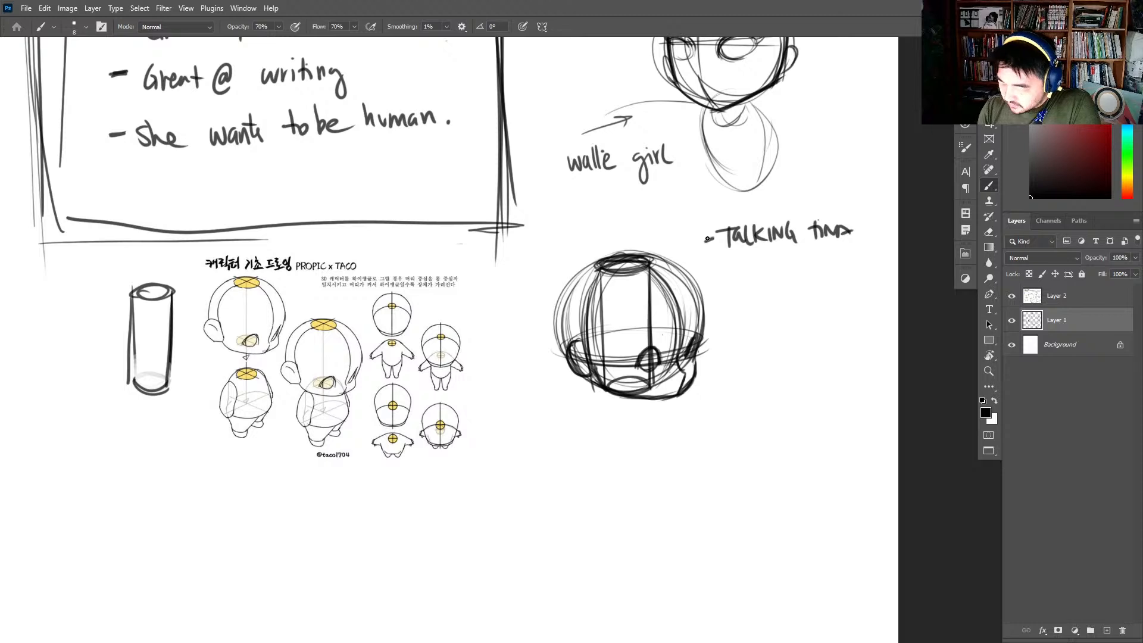
- Reinforce the third head's outer skull outline on both sides and restate the near eye's outline
{"action": "mouse_move", "coordinate": [567, 355]}
{"action": "left_mouse_down"}
{"action": "mouse_move", "coordinate": [560, 305]}
{"action": "mouse_move", "coordinate": [604, 262]}
{"action": "mouse_move", "coordinate": [564, 362]}
{"action": "mouse_move", "coordinate": [597, 264]}
{"action": "mouse_move", "coordinate": [652, 256]}
{"action": "mouse_move", "coordinate": [697, 336]}
{"action": "left_mouse_up"}
{"action": "left_click_drag", "start_coordinate": [660, 261], "coordinate": [700, 351]}
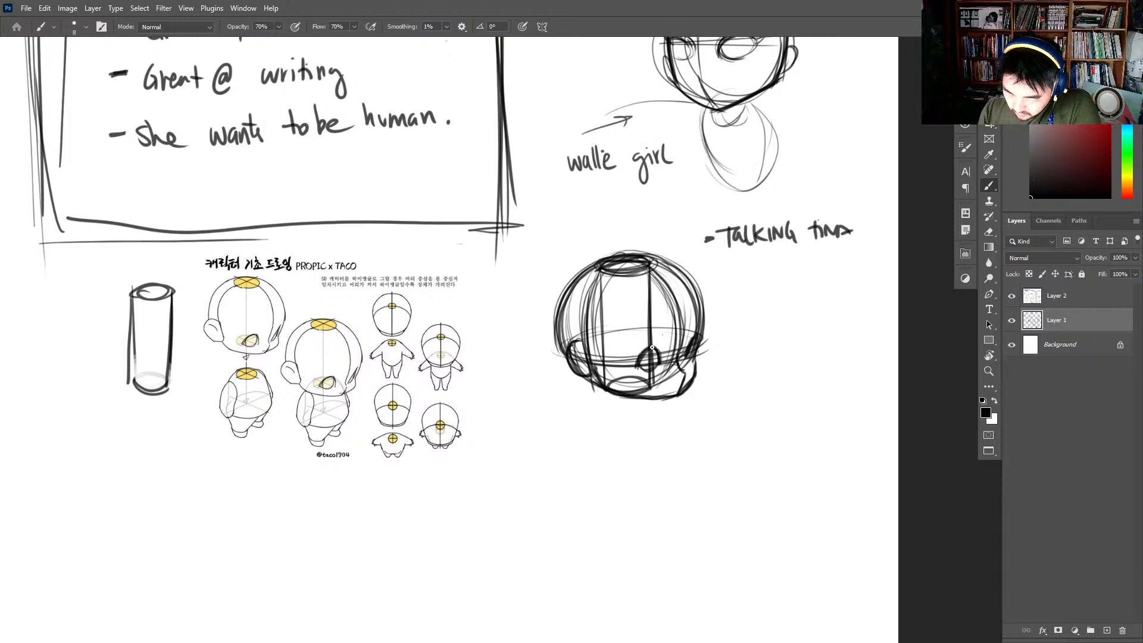
{"action": "left_click_drag", "start_coordinate": [634, 367], "coordinate": [650, 352]}
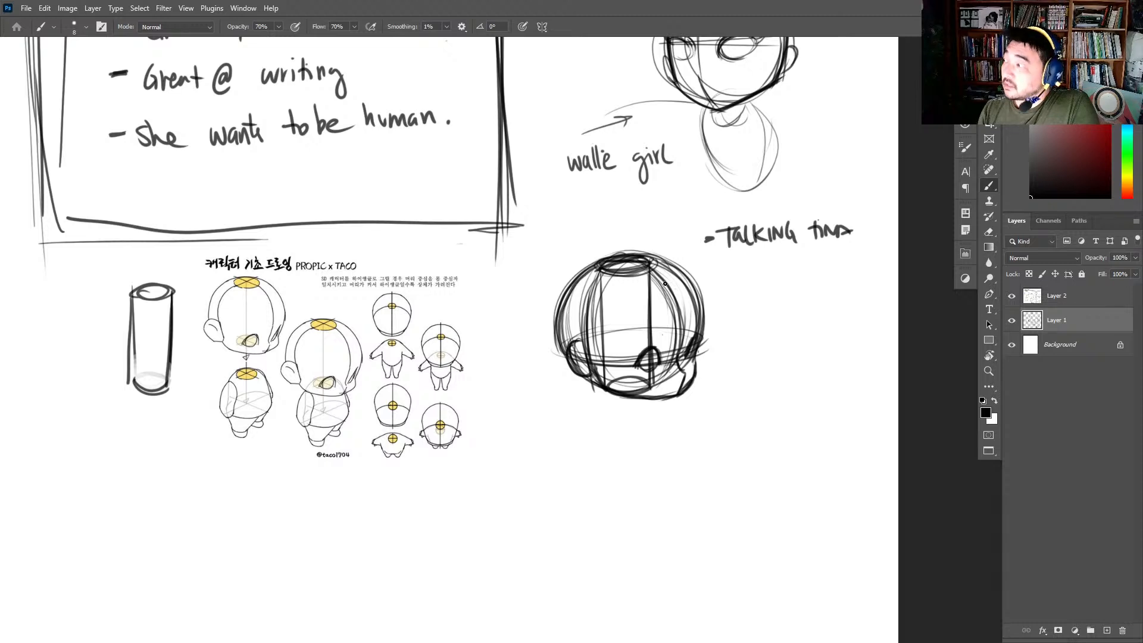
- Handwrite the note "- ANNABELL." beneath the "TALKING TINA" note
{"action": "left_click_drag", "start_coordinate": [719, 266], "coordinate": [737, 276]}
{"action": "left_click_drag", "start_coordinate": [743, 259], "coordinate": [752, 269]}
{"action": "mouse_move", "coordinate": [755, 275]}
{"action": "left_mouse_down"}
{"action": "mouse_move", "coordinate": [768, 263]}
{"action": "mouse_move", "coordinate": [772, 273]}
{"action": "mouse_move", "coordinate": [775, 257]}
{"action": "left_mouse_up"}
{"action": "left_click_drag", "start_coordinate": [779, 259], "coordinate": [777, 273]}
{"action": "left_click_drag", "start_coordinate": [794, 274], "coordinate": [821, 253]}
{"action": "left_click_drag", "start_coordinate": [821, 253], "coordinate": [838, 271]}
{"action": "left_click", "coordinate": [844, 268]}
- Draw an arrow from the third head's base down to a neck ellipse, and sketch a light rounded torso around that ellipse
{"action": "left_click_drag", "start_coordinate": [687, 281], "coordinate": [663, 393]}
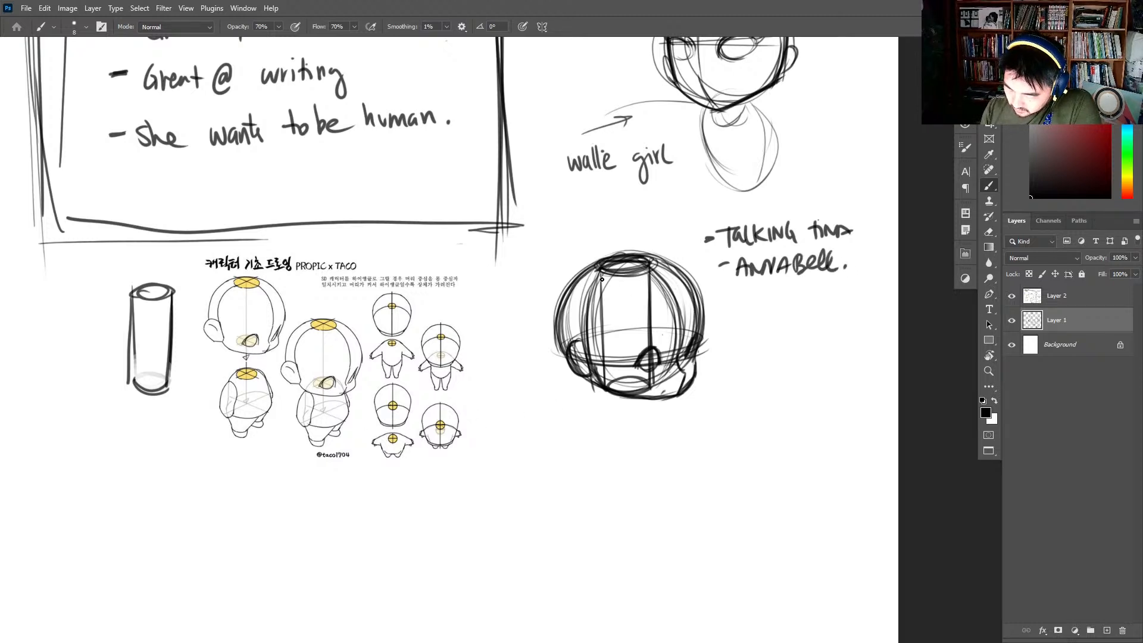
{"action": "mouse_move", "coordinate": [602, 279]}
{"action": "left_mouse_down"}
{"action": "mouse_move", "coordinate": [605, 388]}
{"action": "mouse_move", "coordinate": [643, 379]}
{"action": "mouse_move", "coordinate": [645, 390]}
{"action": "mouse_move", "coordinate": [638, 422]}
{"action": "mouse_move", "coordinate": [608, 440]}
{"action": "mouse_move", "coordinate": [646, 441]}
{"action": "left_mouse_up"}
{"action": "mouse_move", "coordinate": [597, 491]}
{"action": "left_mouse_down"}
{"action": "mouse_move", "coordinate": [656, 430]}
{"action": "mouse_move", "coordinate": [676, 476]}
{"action": "left_mouse_up"}
{"action": "left_click_drag", "start_coordinate": [653, 431], "coordinate": [676, 498]}
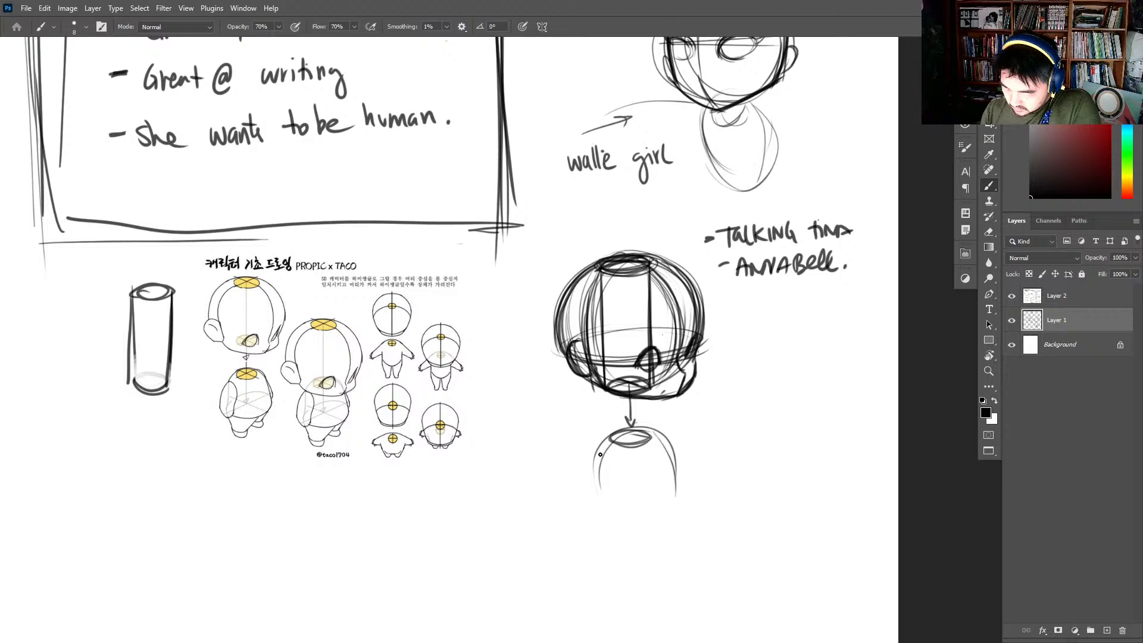
{"action": "mouse_move", "coordinate": [597, 462]}
{"action": "left_mouse_down"}
{"action": "mouse_move", "coordinate": [633, 508]}
{"action": "mouse_move", "coordinate": [606, 441]}
{"action": "mouse_move", "coordinate": [617, 529]}
{"action": "mouse_move", "coordinate": [664, 476]}
{"action": "mouse_move", "coordinate": [654, 527]}
{"action": "mouse_move", "coordinate": [602, 493]}
{"action": "mouse_move", "coordinate": [671, 512]}
{"action": "left_mouse_up"}
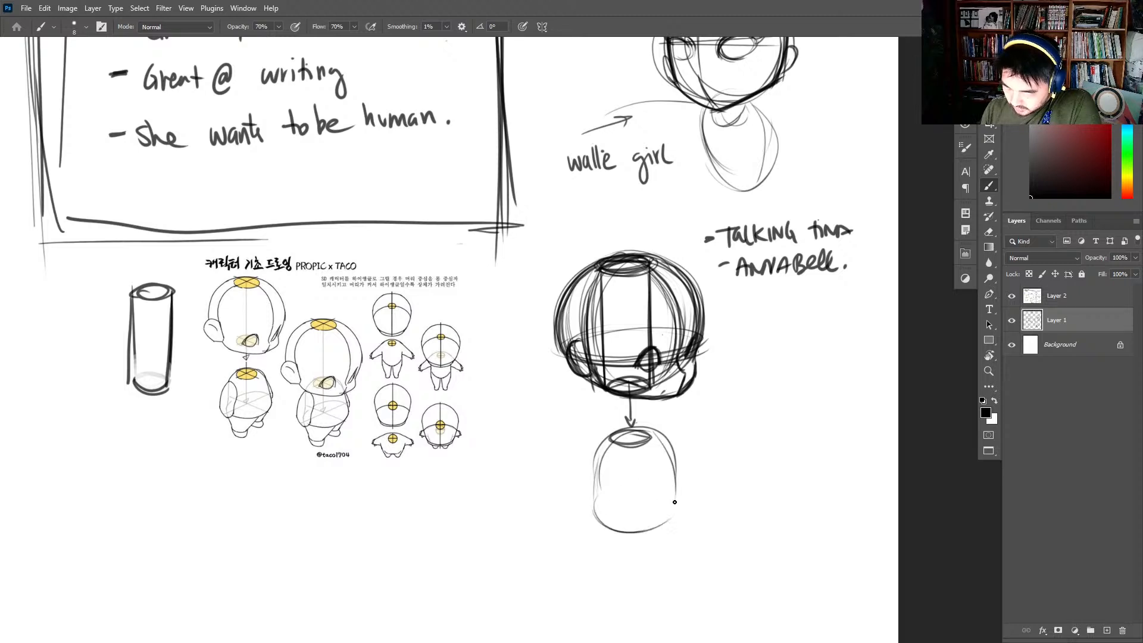
- Strengthen the torso's flared sides and rounded base, and add an oval arm socket at the near shoulder
{"action": "left_click_drag", "start_coordinate": [589, 503], "coordinate": [679, 506]}
{"action": "mouse_move", "coordinate": [662, 439]}
{"action": "left_mouse_down"}
{"action": "mouse_move", "coordinate": [673, 521]}
{"action": "mouse_move", "coordinate": [677, 511]}
{"action": "left_mouse_up"}
{"action": "left_click_drag", "start_coordinate": [613, 433], "coordinate": [586, 512]}
{"action": "mouse_move", "coordinate": [659, 431]}
{"action": "left_mouse_down"}
{"action": "mouse_move", "coordinate": [678, 516]}
{"action": "mouse_move", "coordinate": [659, 438]}
{"action": "mouse_move", "coordinate": [670, 511]}
{"action": "mouse_move", "coordinate": [667, 471]}
{"action": "mouse_move", "coordinate": [678, 511]}
{"action": "left_mouse_up"}
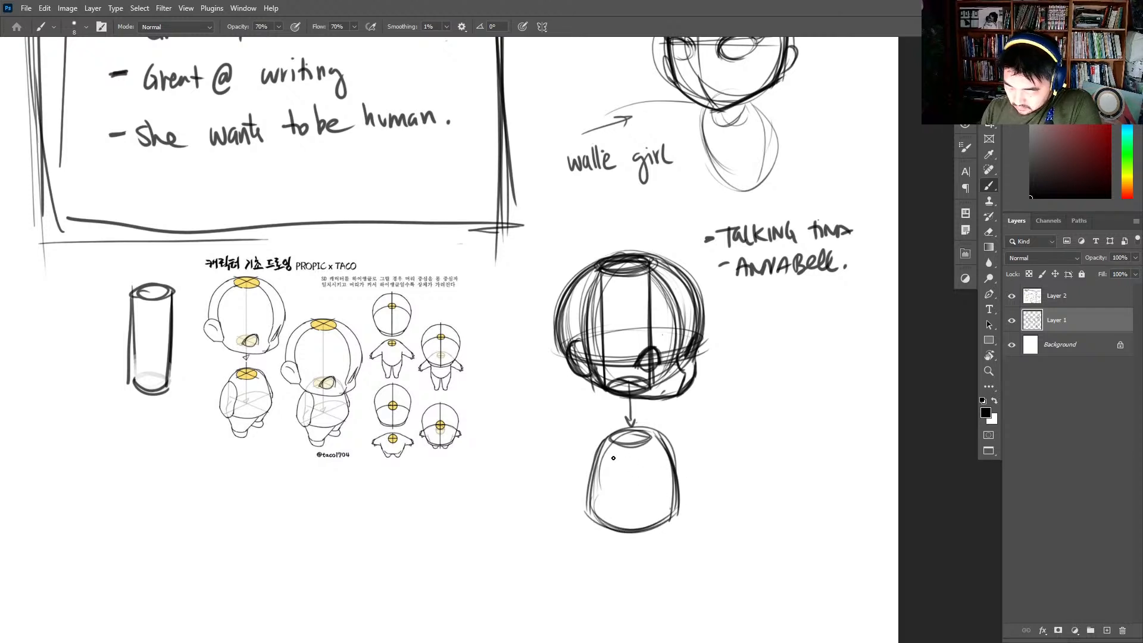
{"action": "left_click_drag", "start_coordinate": [614, 446], "coordinate": [598, 481]}
{"action": "left_click_drag", "start_coordinate": [652, 432], "coordinate": [674, 469]}
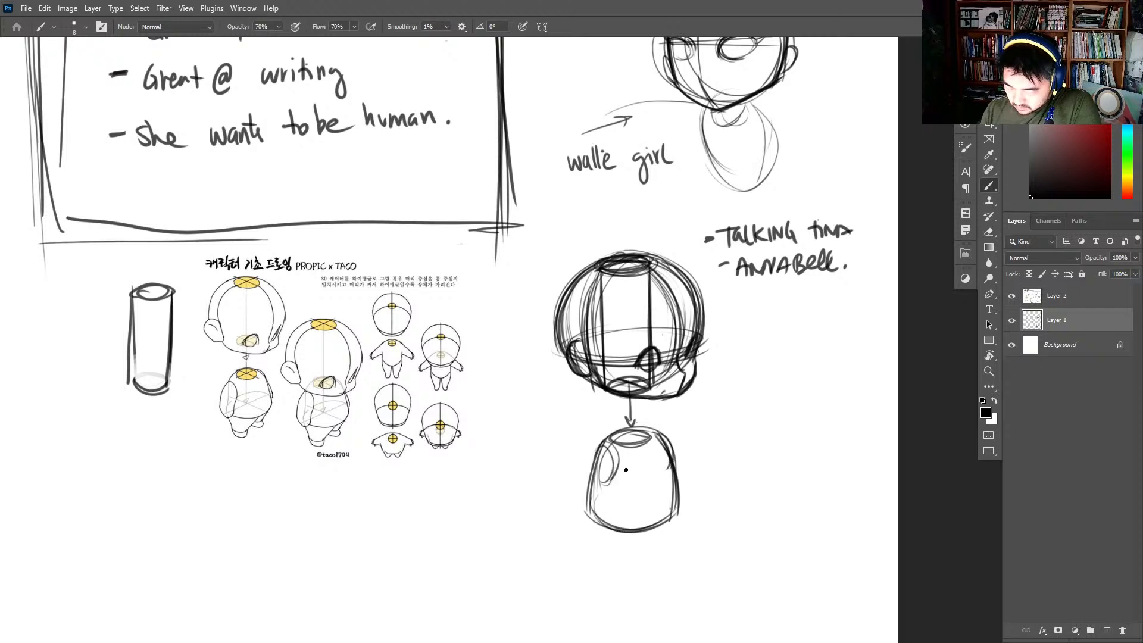
- Add a curved centre contour down the torso and a crossed base plane at its hem
{"action": "mouse_move", "coordinate": [599, 441]}
{"action": "left_mouse_down"}
{"action": "mouse_move", "coordinate": [574, 503]}
{"action": "mouse_move", "coordinate": [677, 500]}
{"action": "left_mouse_up"}
{"action": "left_click_drag", "start_coordinate": [588, 519], "coordinate": [662, 512]}
{"action": "mouse_move", "coordinate": [649, 448]}
{"action": "left_mouse_down"}
{"action": "mouse_move", "coordinate": [658, 522]}
{"action": "mouse_move", "coordinate": [645, 439]}
{"action": "mouse_move", "coordinate": [625, 430]}
{"action": "mouse_move", "coordinate": [614, 516]}
{"action": "mouse_move", "coordinate": [608, 500]}
{"action": "mouse_move", "coordinate": [643, 516]}
{"action": "mouse_move", "coordinate": [632, 522]}
{"action": "mouse_move", "coordinate": [614, 516]}
{"action": "mouse_move", "coordinate": [660, 504]}
{"action": "left_mouse_up"}
{"action": "left_click_drag", "start_coordinate": [595, 519], "coordinate": [673, 495]}
{"action": "left_click_drag", "start_coordinate": [628, 504], "coordinate": [654, 519]}
- Draw a rounded near arm hanging from the shoulder socket and a partly hidden far arm on the torso's other side
{"action": "left_click_drag", "start_coordinate": [728, 424], "coordinate": [775, 375]}
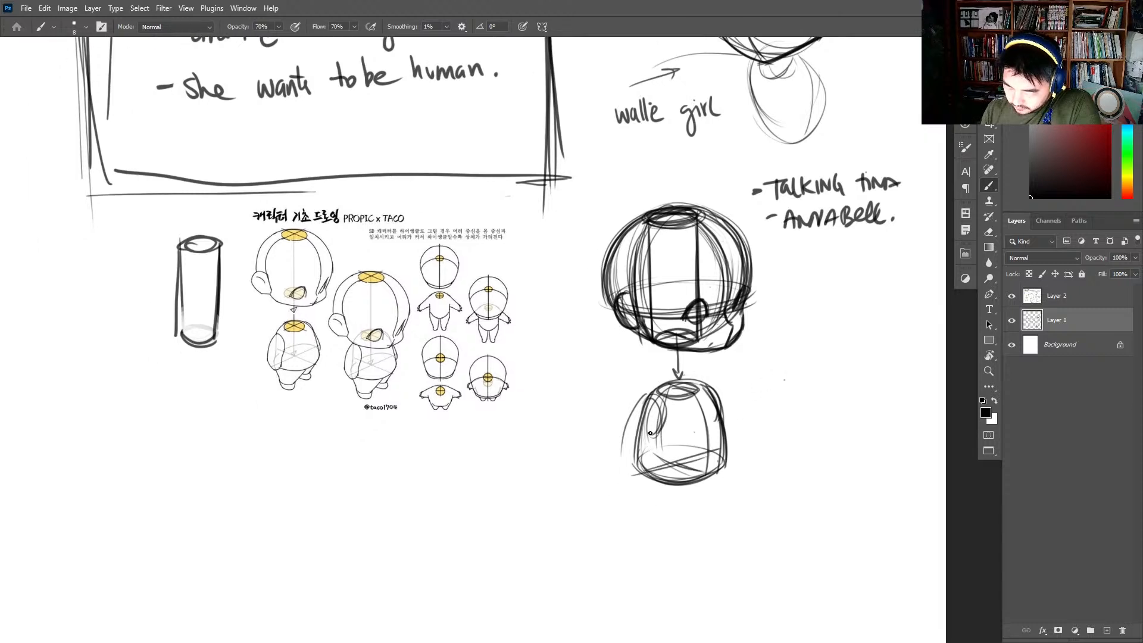
{"action": "left_click_drag", "start_coordinate": [666, 422], "coordinate": [619, 481]}
{"action": "mouse_move", "coordinate": [649, 411]}
{"action": "left_mouse_down"}
{"action": "mouse_move", "coordinate": [623, 461]}
{"action": "mouse_move", "coordinate": [635, 482]}
{"action": "mouse_move", "coordinate": [655, 448]}
{"action": "mouse_move", "coordinate": [652, 396]}
{"action": "left_mouse_up"}
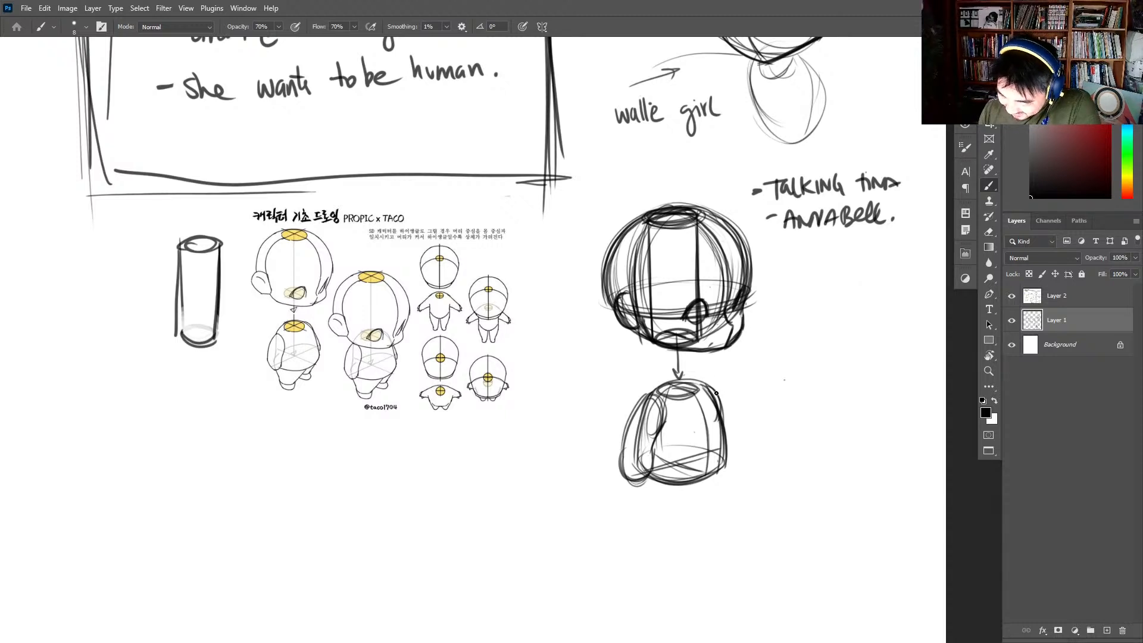
{"action": "mouse_move", "coordinate": [678, 388]}
{"action": "left_mouse_down"}
{"action": "mouse_move", "coordinate": [661, 390]}
{"action": "mouse_move", "coordinate": [721, 390]}
{"action": "mouse_move", "coordinate": [734, 443]}
{"action": "left_mouse_up"}
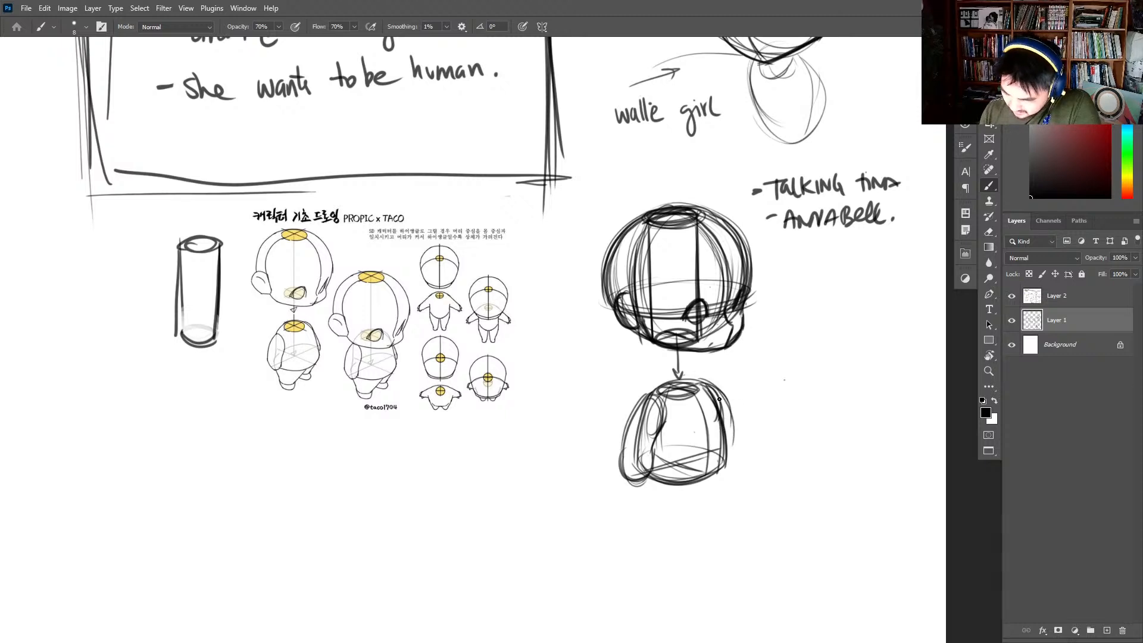
{"action": "mouse_move", "coordinate": [719, 399]}
{"action": "left_mouse_down"}
{"action": "mouse_move", "coordinate": [735, 458]}
{"action": "mouse_move", "coordinate": [712, 383]}
{"action": "mouse_move", "coordinate": [734, 447]}
{"action": "mouse_move", "coordinate": [724, 456]}
{"action": "left_mouse_up"}
- Handwrite the note "why are dolls scary?" beside the third head, below the "ANNABELL" note
{"action": "mouse_move", "coordinate": [784, 274]}
{"action": "left_mouse_down"}
{"action": "mouse_move", "coordinate": [813, 275]}
{"action": "mouse_move", "coordinate": [821, 289]}
{"action": "mouse_move", "coordinate": [861, 277]}
{"action": "left_mouse_up"}
{"action": "left_click_drag", "start_coordinate": [801, 308], "coordinate": [797, 318]}
{"action": "left_click_drag", "start_coordinate": [804, 294], "coordinate": [817, 319]}
{"action": "left_click_drag", "start_coordinate": [822, 295], "coordinate": [830, 318]}
{"action": "mouse_move", "coordinate": [837, 303]}
{"action": "left_mouse_down"}
{"action": "mouse_move", "coordinate": [832, 318]}
{"action": "mouse_move", "coordinate": [861, 316]}
{"action": "left_mouse_up"}
{"action": "mouse_move", "coordinate": [868, 307]}
{"action": "left_mouse_down"}
{"action": "mouse_move", "coordinate": [891, 306]}
{"action": "mouse_move", "coordinate": [895, 331]}
{"action": "left_mouse_up"}
{"action": "left_click_drag", "start_coordinate": [897, 292], "coordinate": [902, 311]}
{"action": "left_click", "coordinate": [905, 317]}
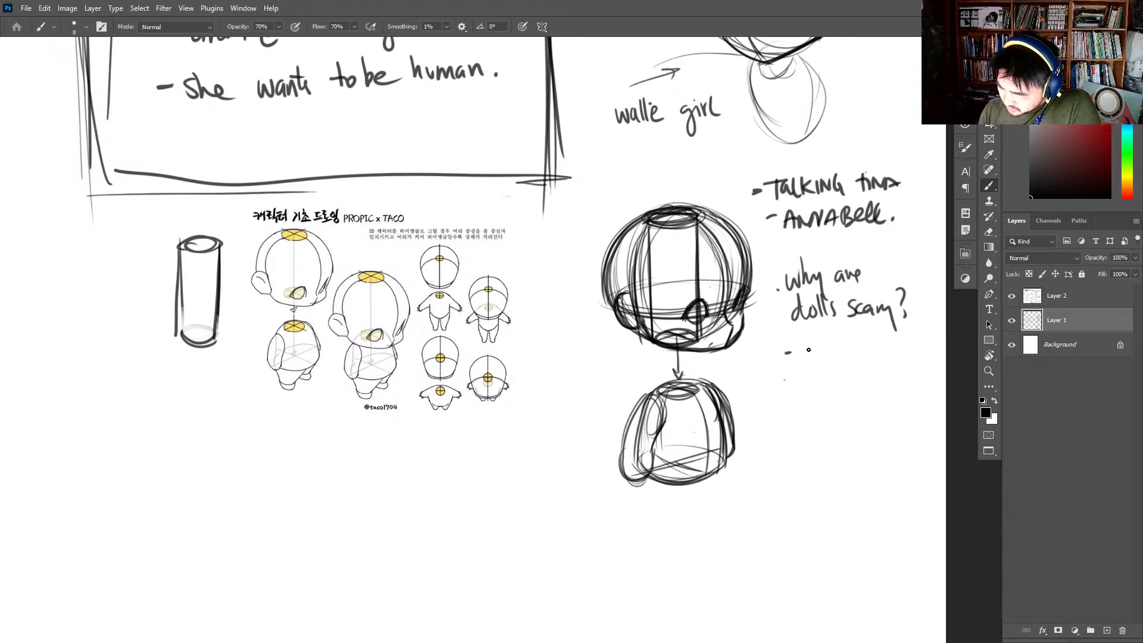
- Handwrite the note "- why are clowns scary?" below the question about dolls
{"action": "mouse_move", "coordinate": [807, 347]}
{"action": "left_mouse_down"}
{"action": "mouse_move", "coordinate": [846, 374]}
{"action": "mouse_move", "coordinate": [874, 342]}
{"action": "mouse_move", "coordinate": [880, 351]}
{"action": "left_mouse_up"}
{"action": "left_click_drag", "start_coordinate": [881, 349], "coordinate": [891, 344]}
{"action": "left_click_drag", "start_coordinate": [813, 378], "coordinate": [808, 388]}
{"action": "left_click_drag", "start_coordinate": [817, 386], "coordinate": [837, 386]}
{"action": "mouse_move", "coordinate": [839, 378]}
{"action": "left_mouse_down"}
{"action": "mouse_move", "coordinate": [851, 386]}
{"action": "mouse_move", "coordinate": [859, 373]}
{"action": "mouse_move", "coordinate": [862, 387]}
{"action": "left_mouse_up"}
{"action": "left_click_drag", "start_coordinate": [865, 381], "coordinate": [875, 390]}
{"action": "mouse_move", "coordinate": [825, 396]}
{"action": "left_mouse_down"}
{"action": "mouse_move", "coordinate": [811, 411]}
{"action": "mouse_move", "coordinate": [846, 409]}
{"action": "mouse_move", "coordinate": [852, 427]}
{"action": "left_mouse_up"}
{"action": "left_click_drag", "start_coordinate": [856, 391], "coordinate": [865, 412]}
{"action": "left_click", "coordinate": [864, 421]}
- Draw two short tapered legs with rounded feet under the torso, and strengthen the hem and near arm outline
{"action": "mouse_move", "coordinate": [722, 455]}
{"action": "left_mouse_down"}
{"action": "mouse_move", "coordinate": [716, 494]}
{"action": "mouse_move", "coordinate": [680, 518]}
{"action": "left_mouse_up"}
{"action": "left_click_drag", "start_coordinate": [698, 482], "coordinate": [687, 500]}
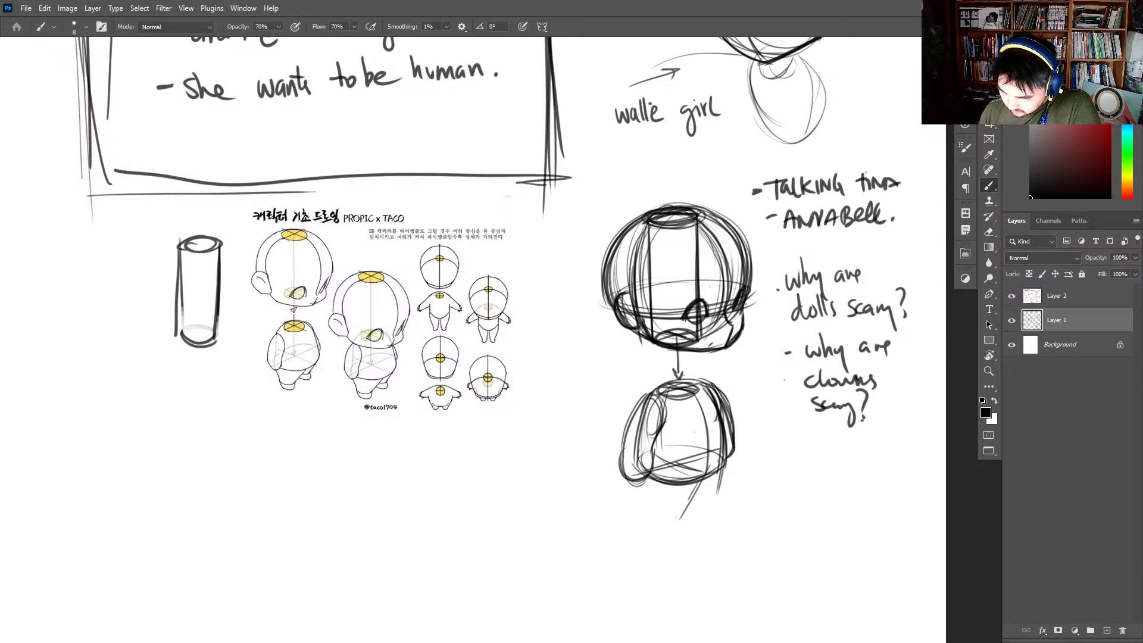
{"action": "mouse_move", "coordinate": [644, 462]}
{"action": "left_mouse_down"}
{"action": "mouse_move", "coordinate": [656, 517]}
{"action": "mouse_move", "coordinate": [673, 523]}
{"action": "mouse_move", "coordinate": [718, 498]}
{"action": "left_mouse_up"}
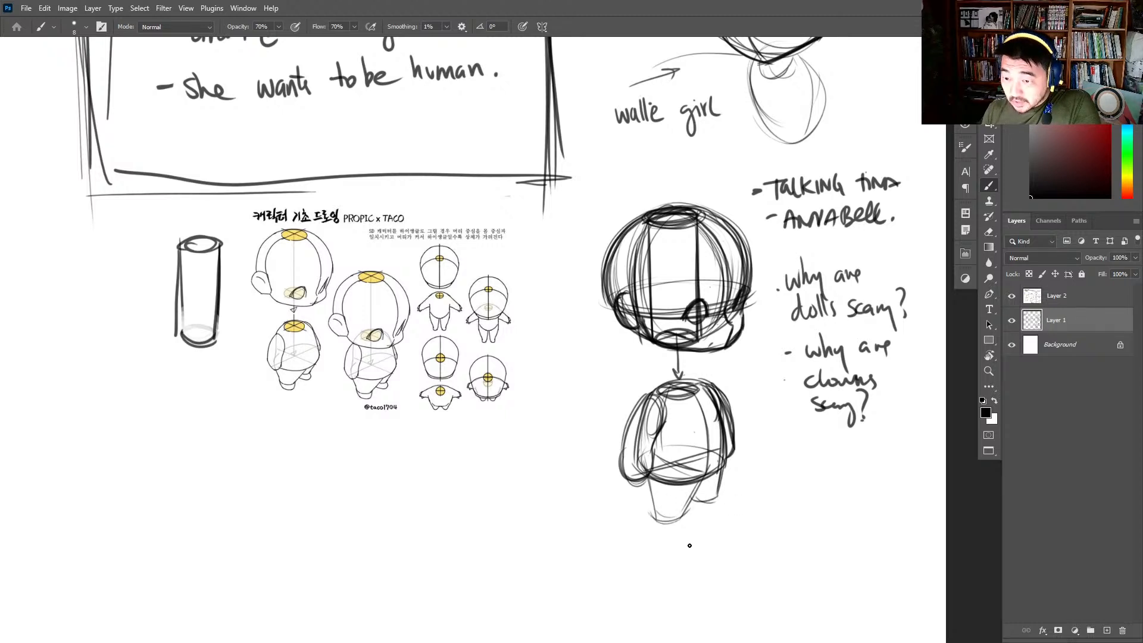
{"action": "mouse_move", "coordinate": [646, 472]}
{"action": "left_mouse_down"}
{"action": "mouse_move", "coordinate": [655, 511]}
{"action": "mouse_move", "coordinate": [671, 523]}
{"action": "mouse_move", "coordinate": [673, 508]}
{"action": "mouse_move", "coordinate": [717, 496]}
{"action": "mouse_move", "coordinate": [678, 531]}
{"action": "mouse_move", "coordinate": [724, 506]}
{"action": "mouse_move", "coordinate": [714, 513]}
{"action": "mouse_move", "coordinate": [727, 489]}
{"action": "left_mouse_up"}
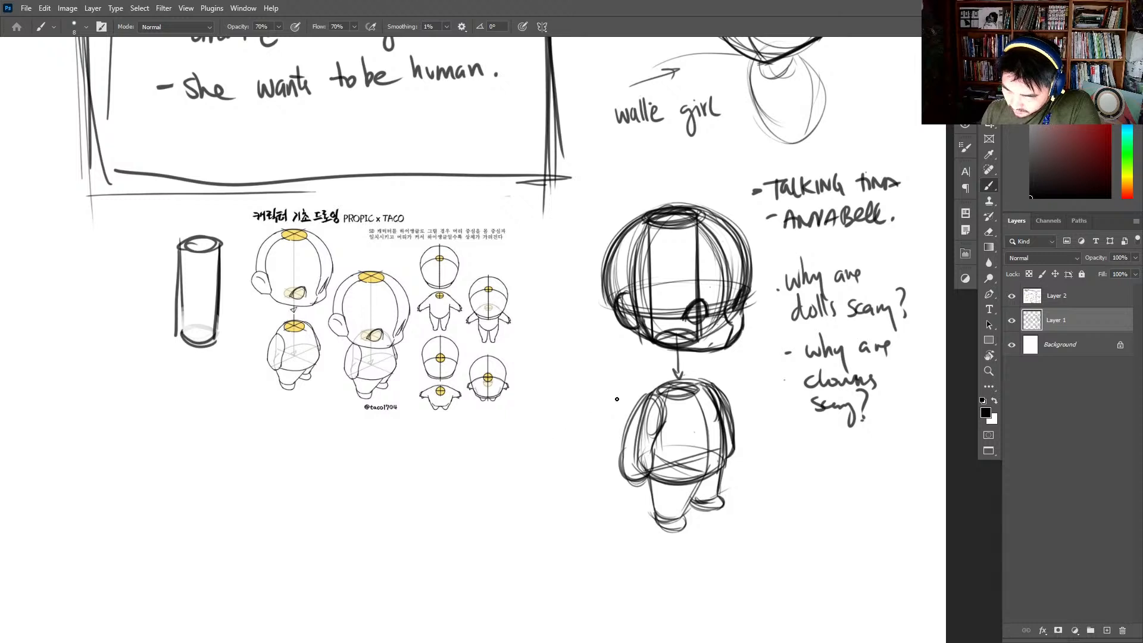
{"action": "left_click_drag", "start_coordinate": [624, 451], "coordinate": [643, 406]}
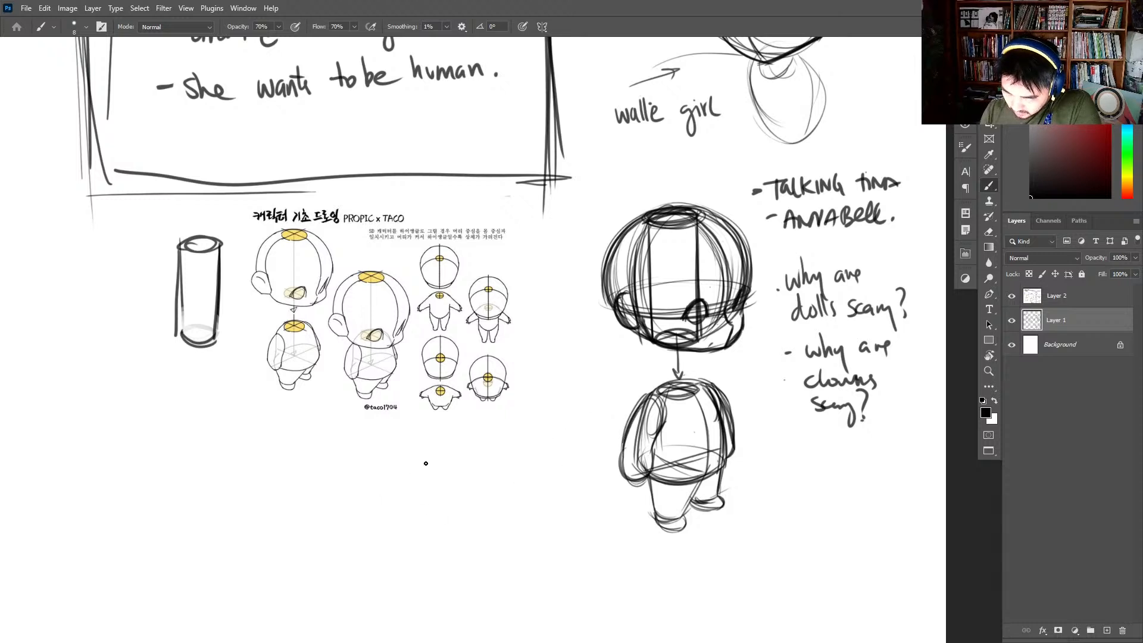
- Handwrite the heading "DRAWING AMERICA" between the chibi reference and the body sketch, and underline it
{"action": "left_click_drag", "start_coordinate": [425, 460], "coordinate": [429, 483]}
{"action": "mouse_move", "coordinate": [441, 462]}
{"action": "left_mouse_down"}
{"action": "mouse_move", "coordinate": [441, 482]}
{"action": "mouse_move", "coordinate": [460, 465]}
{"action": "left_mouse_up"}
{"action": "mouse_move", "coordinate": [460, 466]}
{"action": "left_mouse_down"}
{"action": "mouse_move", "coordinate": [483, 477]}
{"action": "mouse_move", "coordinate": [494, 460]}
{"action": "left_mouse_up"}
{"action": "mouse_move", "coordinate": [496, 459]}
{"action": "left_mouse_down"}
{"action": "mouse_move", "coordinate": [497, 476]}
{"action": "mouse_move", "coordinate": [507, 460]}
{"action": "left_mouse_up"}
{"action": "mouse_move", "coordinate": [507, 464]}
{"action": "left_mouse_down"}
{"action": "mouse_move", "coordinate": [503, 479]}
{"action": "mouse_move", "coordinate": [525, 459]}
{"action": "left_mouse_up"}
{"action": "left_click_drag", "start_coordinate": [525, 459], "coordinate": [532, 470]}
{"action": "mouse_move", "coordinate": [533, 479]}
{"action": "left_mouse_down"}
{"action": "mouse_move", "coordinate": [539, 462]}
{"action": "mouse_move", "coordinate": [554, 476]}
{"action": "mouse_move", "coordinate": [594, 477]}
{"action": "left_mouse_up"}
{"action": "left_click_drag", "start_coordinate": [406, 487], "coordinate": [593, 486]}
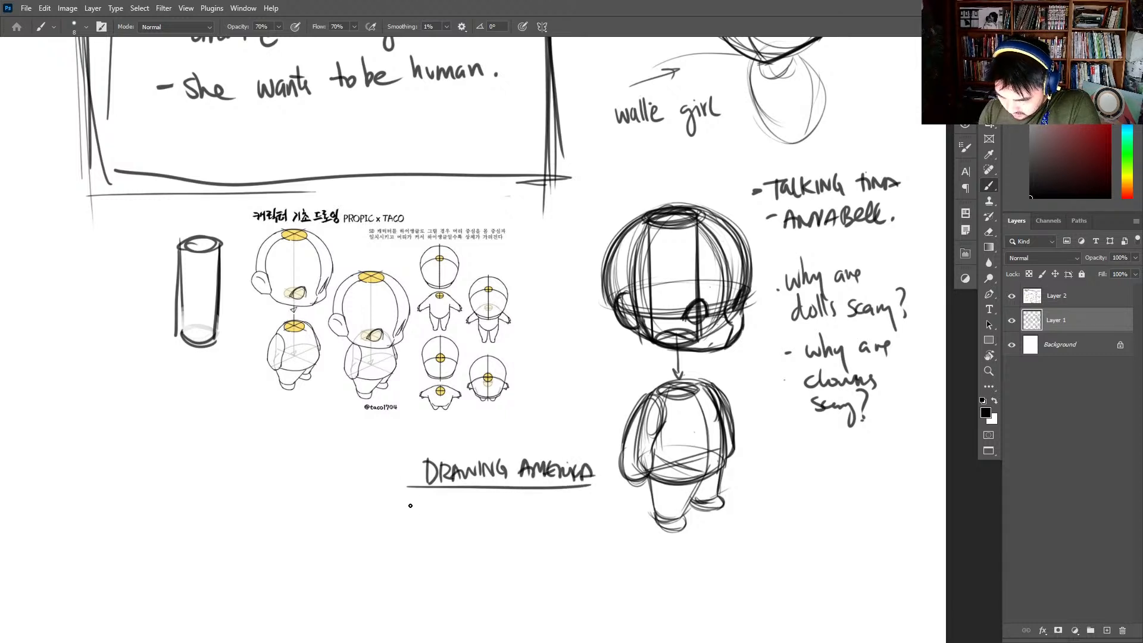
- Handwrite the person's full name beneath the underlined "DRAWING AMERICA" heading
{"action": "mouse_move", "coordinate": [410, 500]}
{"action": "left_mouse_down"}
{"action": "mouse_move", "coordinate": [403, 523]}
{"action": "mouse_move", "coordinate": [416, 525]}
{"action": "left_mouse_up"}
{"action": "left_click_drag", "start_coordinate": [401, 513], "coordinate": [423, 503]}
{"action": "left_click_drag", "start_coordinate": [424, 504], "coordinate": [435, 499]}
{"action": "left_click_drag", "start_coordinate": [435, 498], "coordinate": [441, 524]}
{"action": "mouse_move", "coordinate": [451, 511]}
{"action": "left_mouse_down"}
{"action": "mouse_move", "coordinate": [483, 510]}
{"action": "mouse_move", "coordinate": [486, 538]}
{"action": "left_mouse_up"}
{"action": "left_click_drag", "start_coordinate": [492, 502], "coordinate": [500, 522]}
{"action": "left_click", "coordinate": [499, 503]}
{"action": "left_click_drag", "start_coordinate": [503, 508], "coordinate": [574, 517]}
{"action": "left_click", "coordinate": [584, 519]}
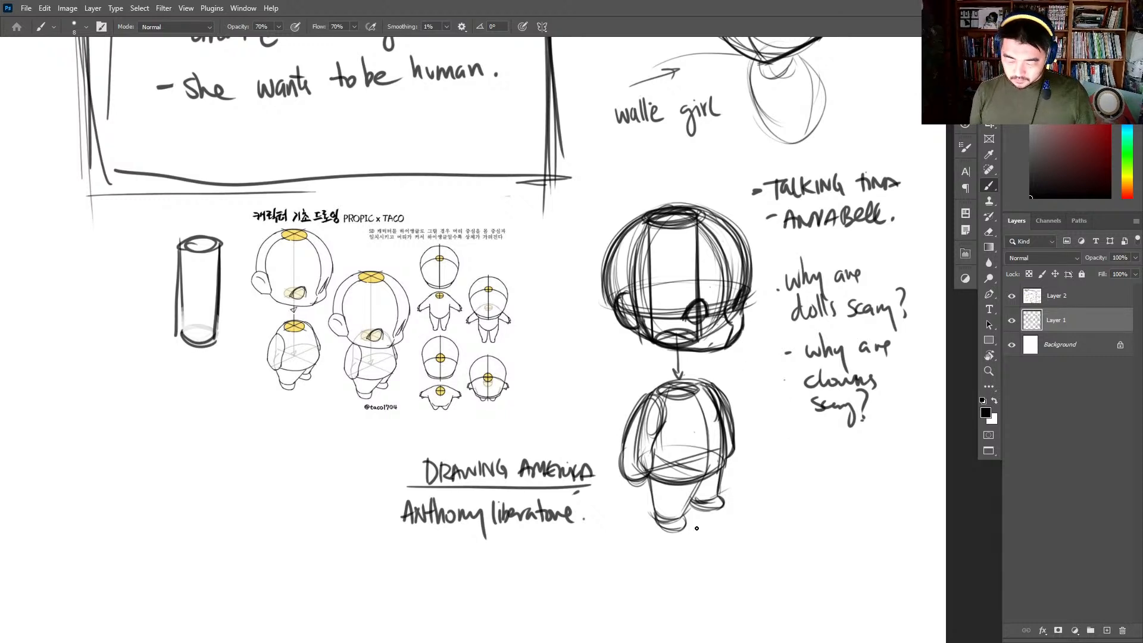
- Copy the second PROPIC x TACO face reference, paste it beyond the standalone cylinder, and merge its layer with Layer 2
{"action": "left_click_drag", "start_coordinate": [714, 477], "coordinate": [777, 448]}
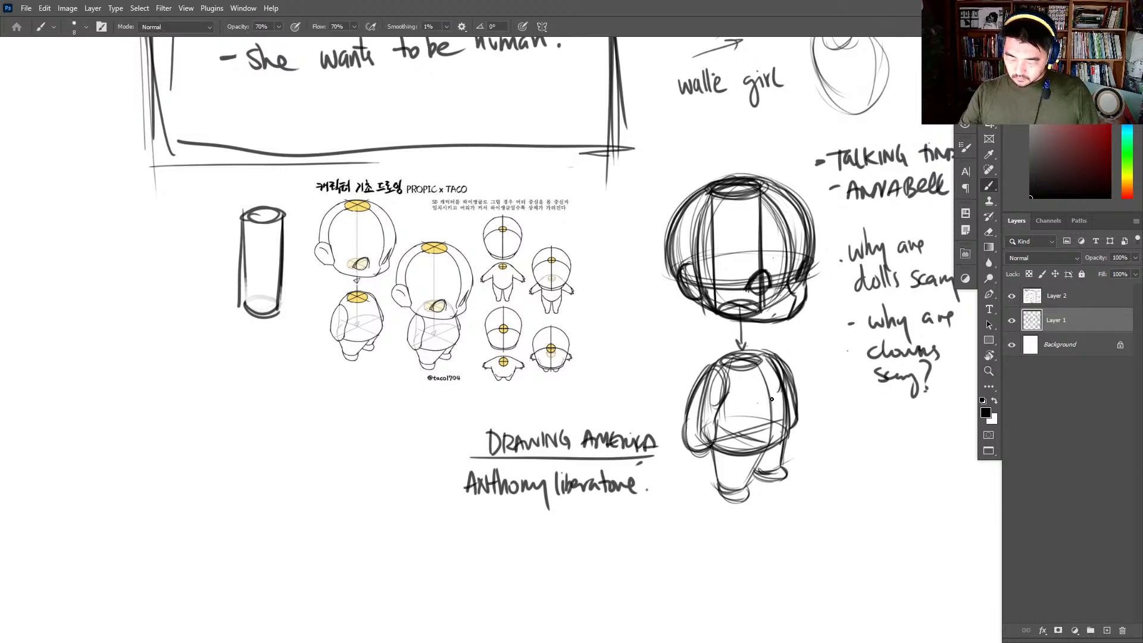
{"action": "key", "text": "alt+Tab"}
{"action": "left_click", "coordinate": [619, 256]}
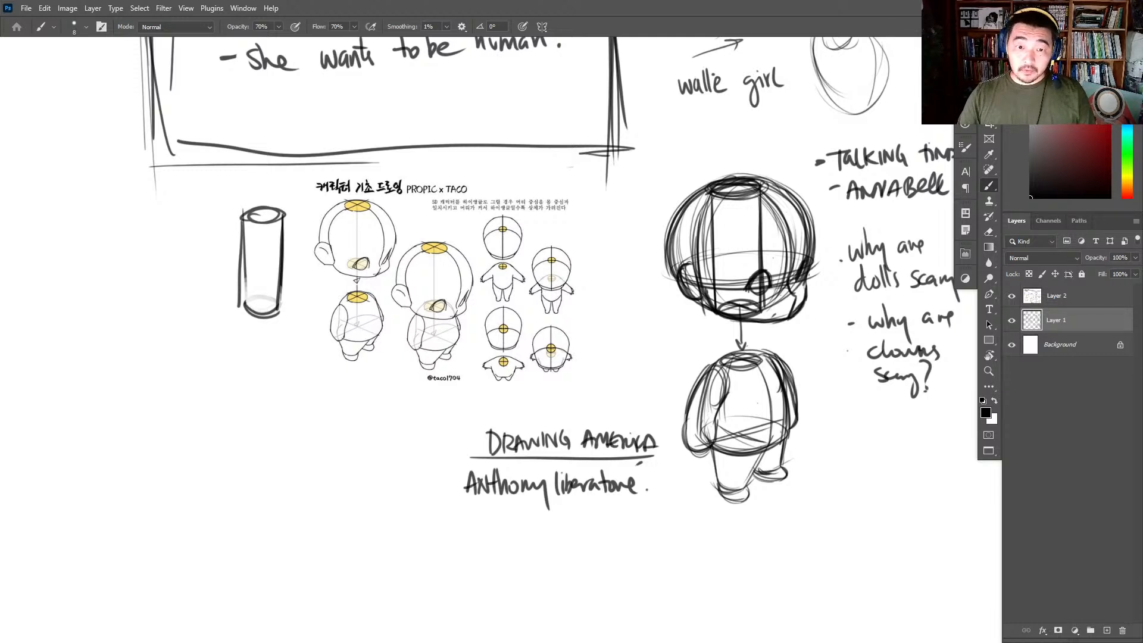
{"action": "key", "text": "ctrl+v"}
{"action": "key", "text": "v"}
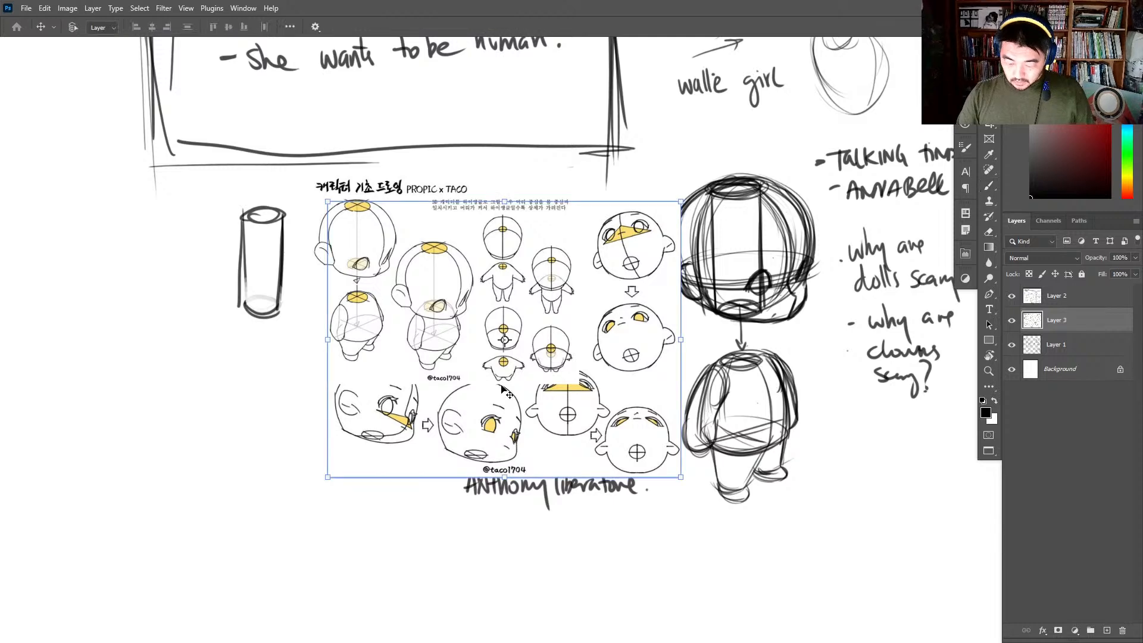
{"action": "left_click_drag", "start_coordinate": [503, 390], "coordinate": [120, 409]}
{"action": "mouse_move", "coordinate": [218, 401]}
{"action": "left_mouse_down"}
{"action": "mouse_move", "coordinate": [529, 355]}
{"action": "mouse_move", "coordinate": [444, 339]}
{"action": "left_mouse_up"}
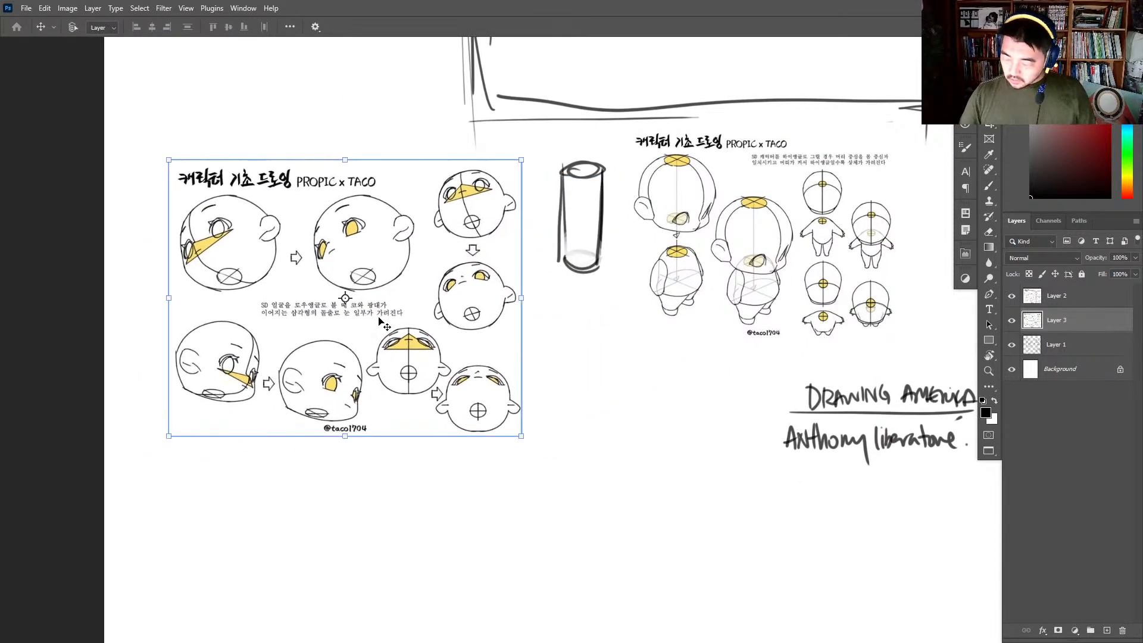
{"action": "left_click", "coordinate": [1065, 302], "text": "shift"}
{"action": "key", "text": "ctrl+e"}
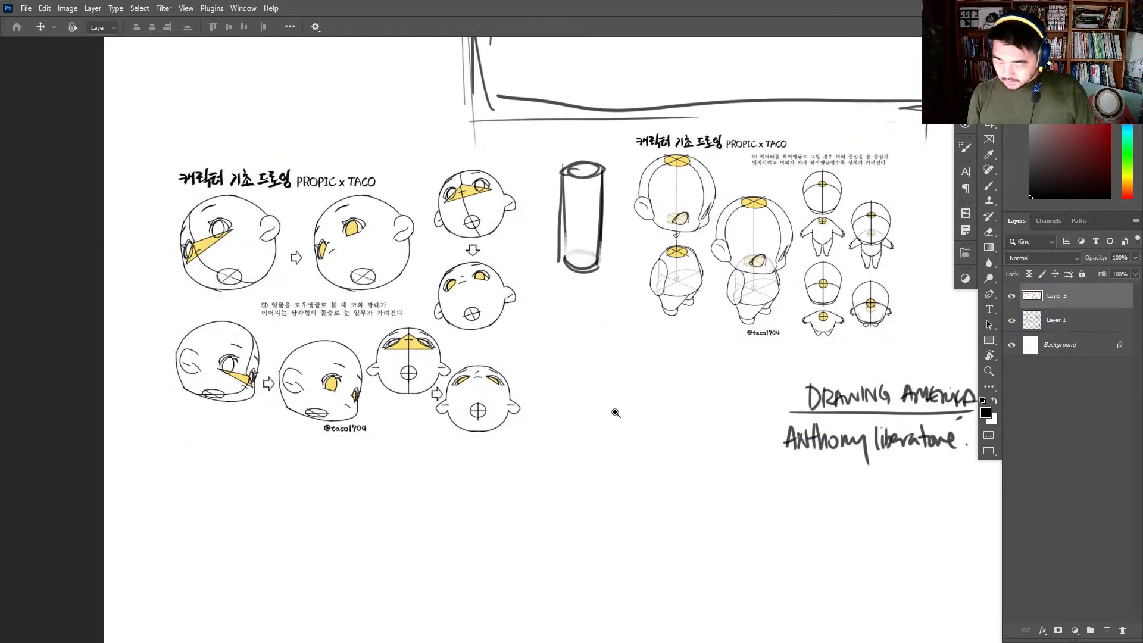
- Sketch a round head circle with the Brush in the empty space below the cylinder, between the two references
{"action": "key", "text": "b"}
{"action": "scroll", "coordinate": [587, 386], "scroll_direction": "up", "scroll_amount": 3}
{"action": "scroll", "coordinate": [627, 247], "scroll_direction": "down", "scroll_amount": 3}
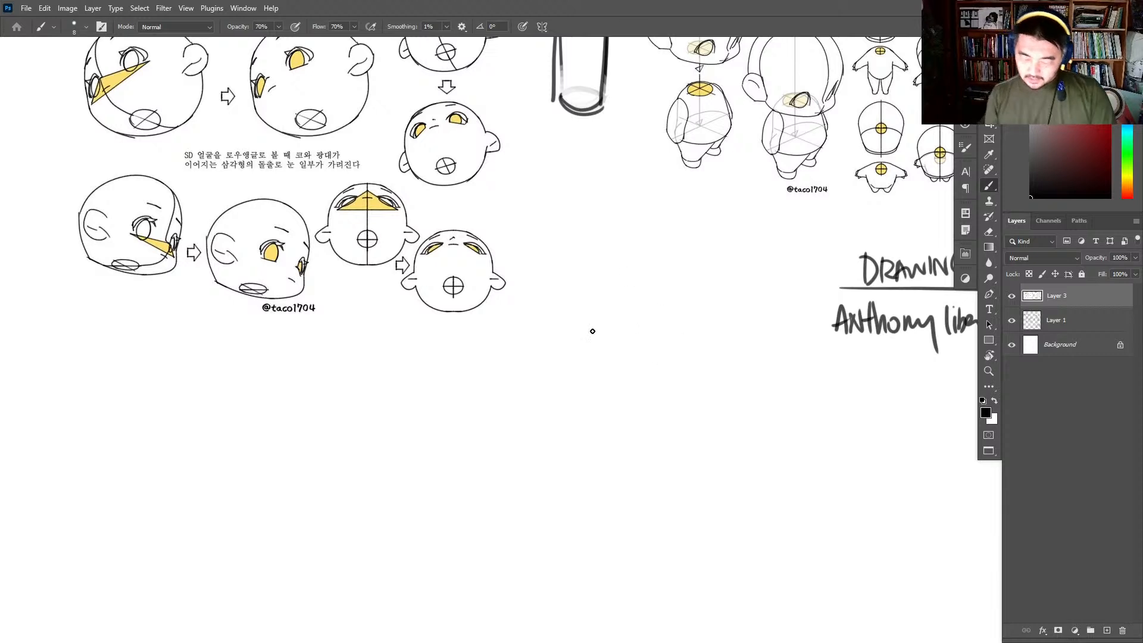
{"action": "scroll", "coordinate": [606, 450], "scroll_direction": "up", "scroll_amount": 2}
{"action": "mouse_move", "coordinate": [591, 371]}
{"action": "left_mouse_down"}
{"action": "mouse_move", "coordinate": [595, 468]}
{"action": "mouse_move", "coordinate": [714, 459]}
{"action": "mouse_move", "coordinate": [698, 420]}
{"action": "left_mouse_up"}
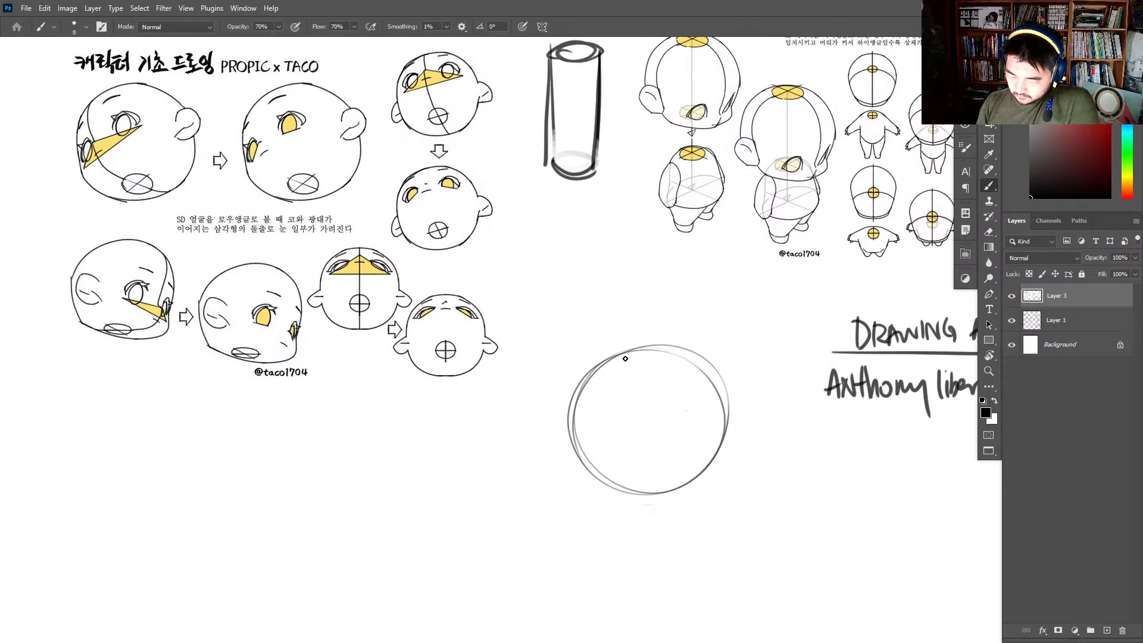
- Draw the new head's curved face centre line and lower contour, with a triangular nose-and-cheek wedge across the face
{"action": "mouse_move", "coordinate": [603, 361]}
{"action": "left_mouse_down"}
{"action": "mouse_move", "coordinate": [595, 432]}
{"action": "mouse_move", "coordinate": [654, 412]}
{"action": "left_mouse_up"}
{"action": "left_click_drag", "start_coordinate": [574, 464], "coordinate": [658, 415]}
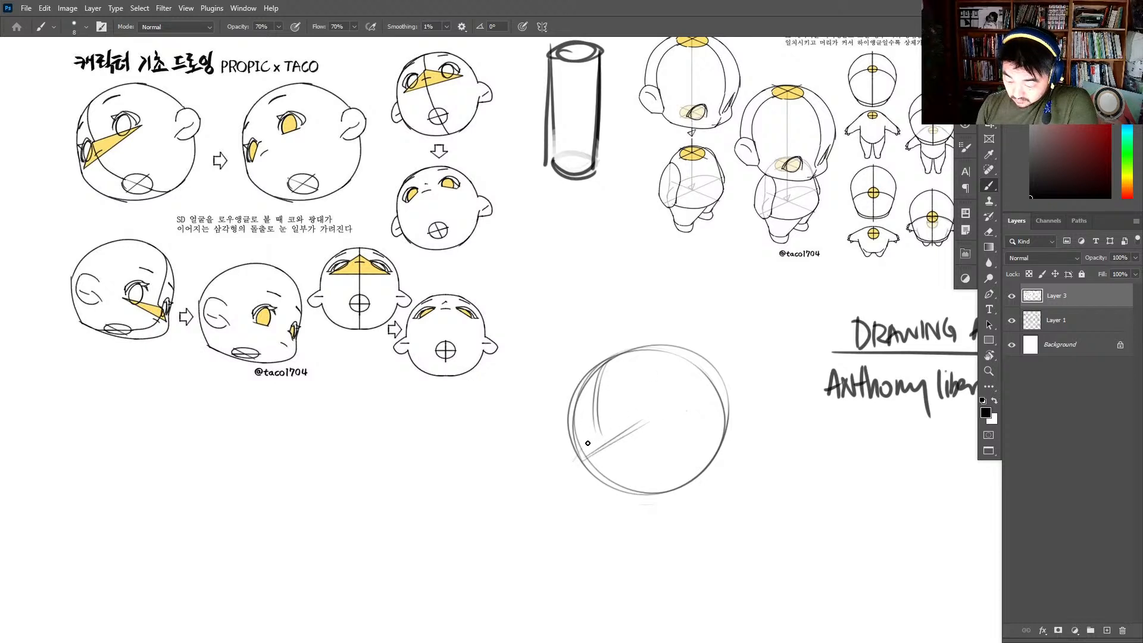
{"action": "mouse_move", "coordinate": [573, 468]}
{"action": "left_mouse_down"}
{"action": "mouse_move", "coordinate": [600, 421]}
{"action": "mouse_move", "coordinate": [672, 411]}
{"action": "left_mouse_up"}
{"action": "left_click_drag", "start_coordinate": [590, 426], "coordinate": [675, 408]}
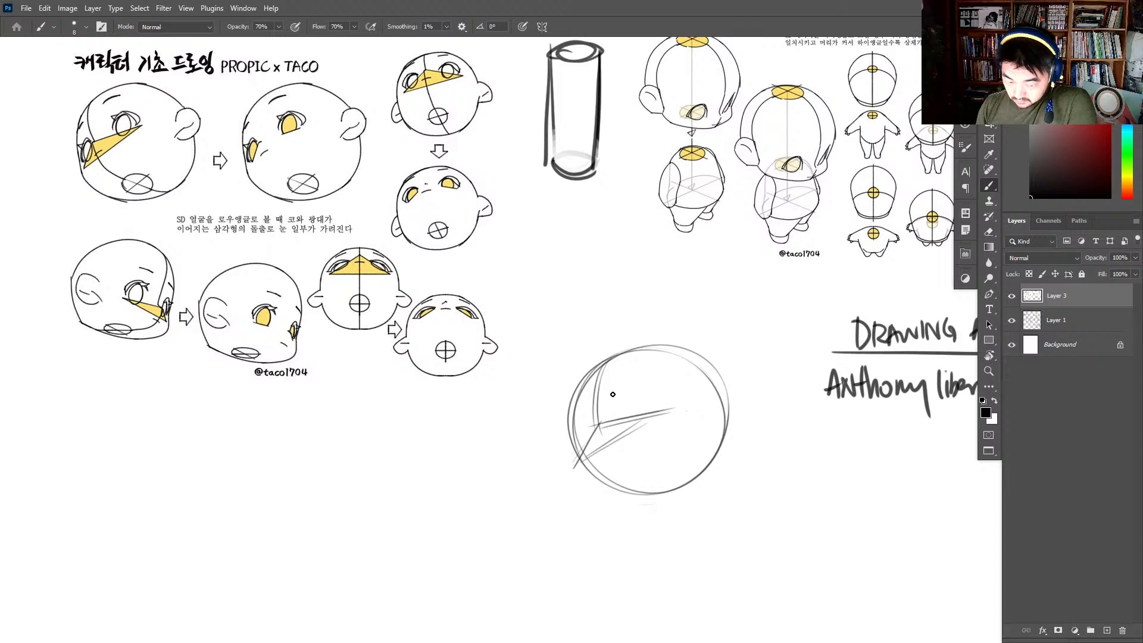
{"action": "mouse_move", "coordinate": [618, 356]}
{"action": "left_mouse_down"}
{"action": "mouse_move", "coordinate": [603, 430]}
{"action": "mouse_move", "coordinate": [630, 467]}
{"action": "mouse_move", "coordinate": [693, 478]}
{"action": "left_mouse_up"}
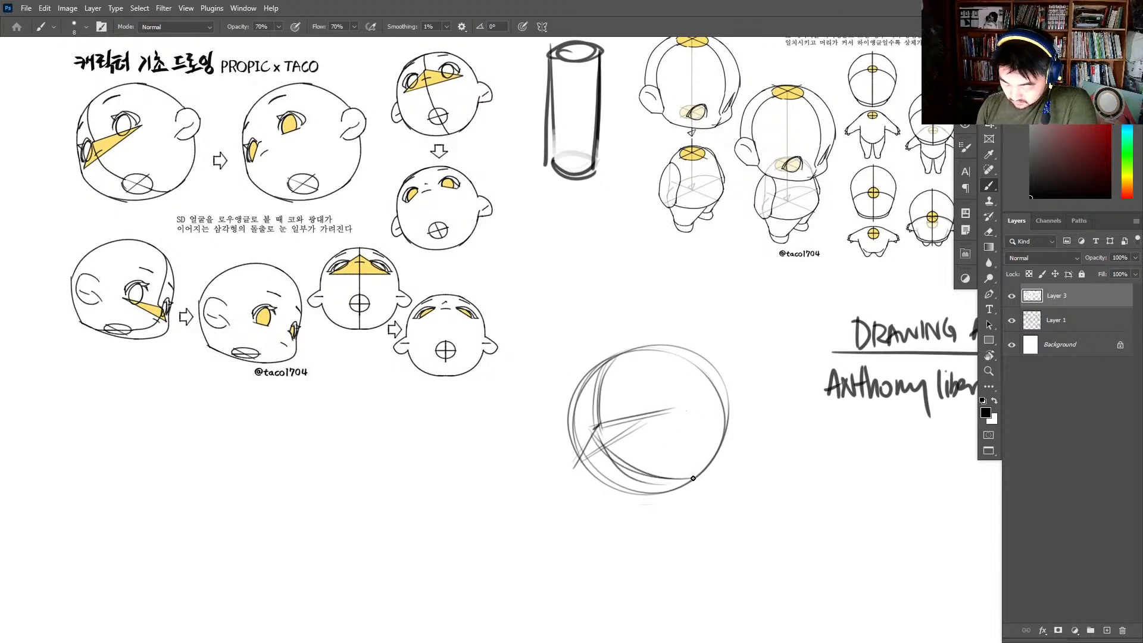
- Darken the triangular wedge and add a near eye, a partly hidden far eye and two eyebrows to the new head
{"action": "left_click", "coordinate": [652, 449]}
{"action": "mouse_move", "coordinate": [604, 421]}
{"action": "left_mouse_down"}
{"action": "mouse_move", "coordinate": [586, 450]}
{"action": "mouse_move", "coordinate": [668, 408]}
{"action": "mouse_move", "coordinate": [584, 453]}
{"action": "mouse_move", "coordinate": [660, 412]}
{"action": "left_mouse_up"}
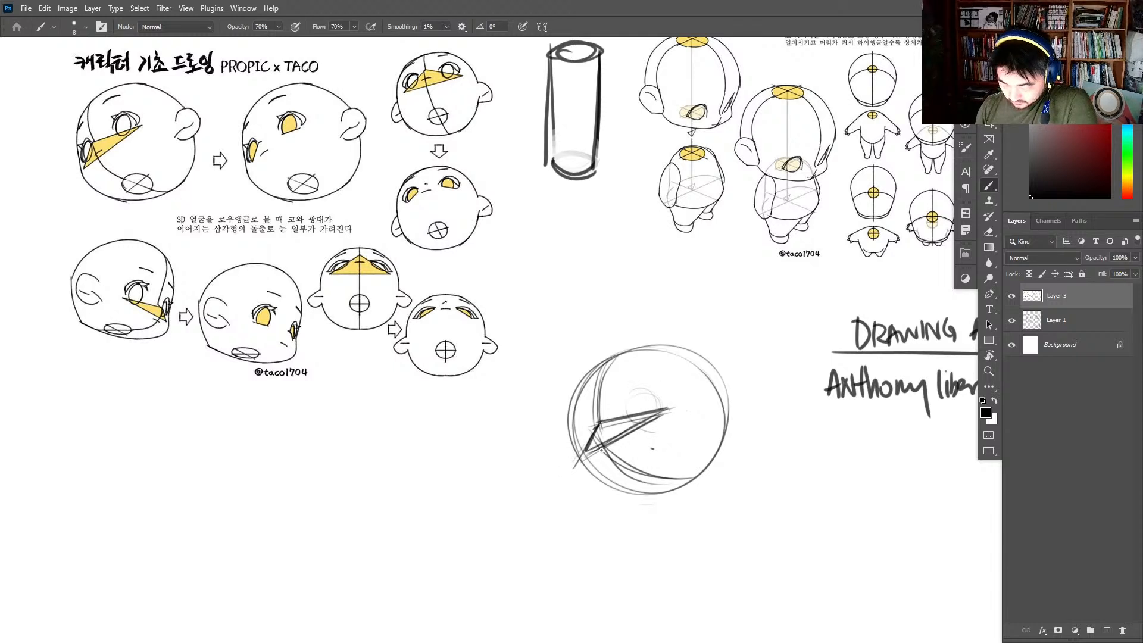
{"action": "mouse_move", "coordinate": [591, 429]}
{"action": "left_mouse_down"}
{"action": "mouse_move", "coordinate": [585, 450]}
{"action": "mouse_move", "coordinate": [589, 425]}
{"action": "mouse_move", "coordinate": [656, 413]}
{"action": "mouse_move", "coordinate": [637, 367]}
{"action": "mouse_move", "coordinate": [650, 375]}
{"action": "left_mouse_up"}
{"action": "mouse_move", "coordinate": [591, 407]}
{"action": "left_mouse_down"}
{"action": "mouse_move", "coordinate": [576, 405]}
{"action": "mouse_move", "coordinate": [580, 413]}
{"action": "left_mouse_up"}
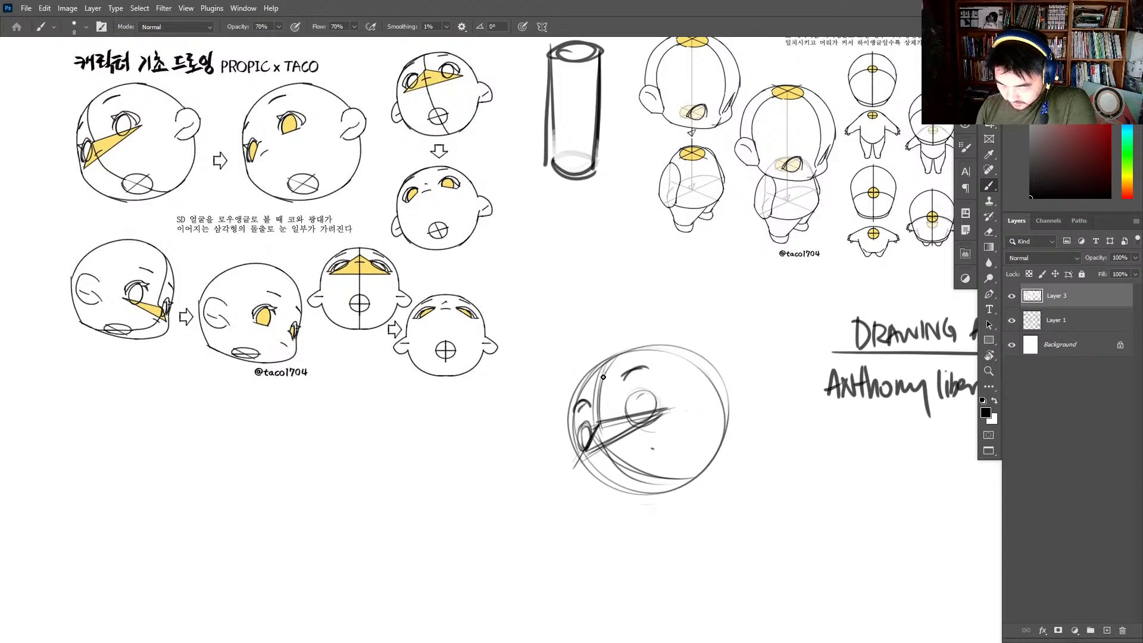
- Darken the new head's face centre line and outer contour, and add a crossed mouth ellipse at the chin
{"action": "mouse_move", "coordinate": [614, 356]}
{"action": "left_mouse_down"}
{"action": "mouse_move", "coordinate": [600, 427]}
{"action": "mouse_move", "coordinate": [629, 479]}
{"action": "left_mouse_up"}
{"action": "mouse_move", "coordinate": [594, 441]}
{"action": "left_mouse_down"}
{"action": "mouse_move", "coordinate": [631, 479]}
{"action": "mouse_move", "coordinate": [679, 477]}
{"action": "mouse_move", "coordinate": [640, 474]}
{"action": "mouse_move", "coordinate": [663, 470]}
{"action": "mouse_move", "coordinate": [642, 488]}
{"action": "mouse_move", "coordinate": [683, 479]}
{"action": "left_mouse_up"}
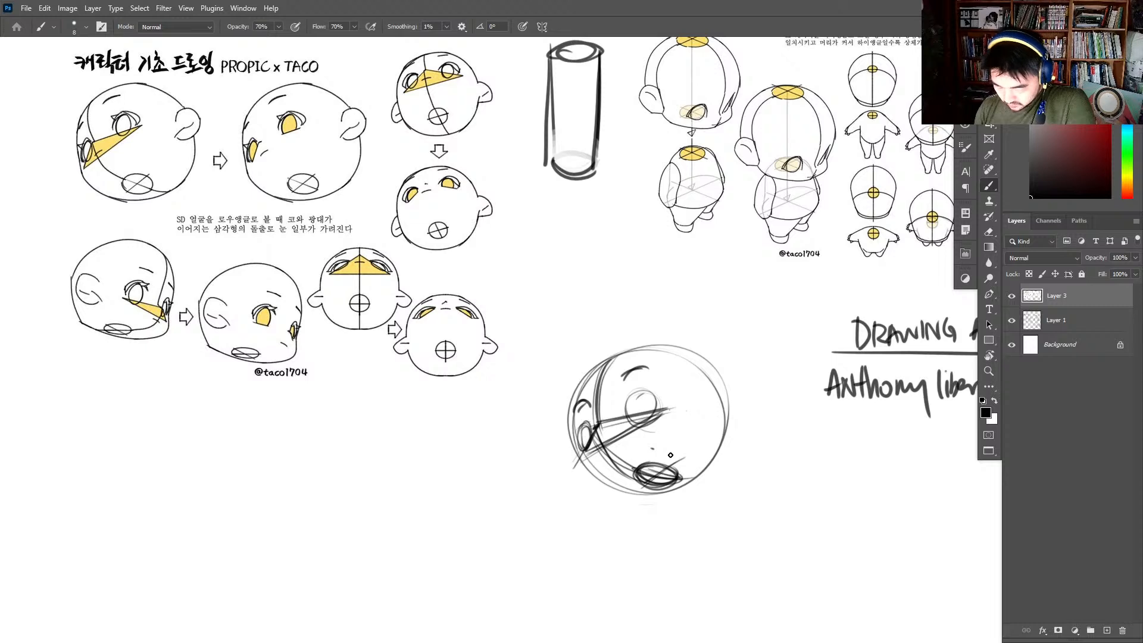
{"action": "mouse_move", "coordinate": [594, 427]}
{"action": "left_mouse_down"}
{"action": "mouse_move", "coordinate": [611, 459]}
{"action": "mouse_move", "coordinate": [661, 481]}
{"action": "left_mouse_up"}
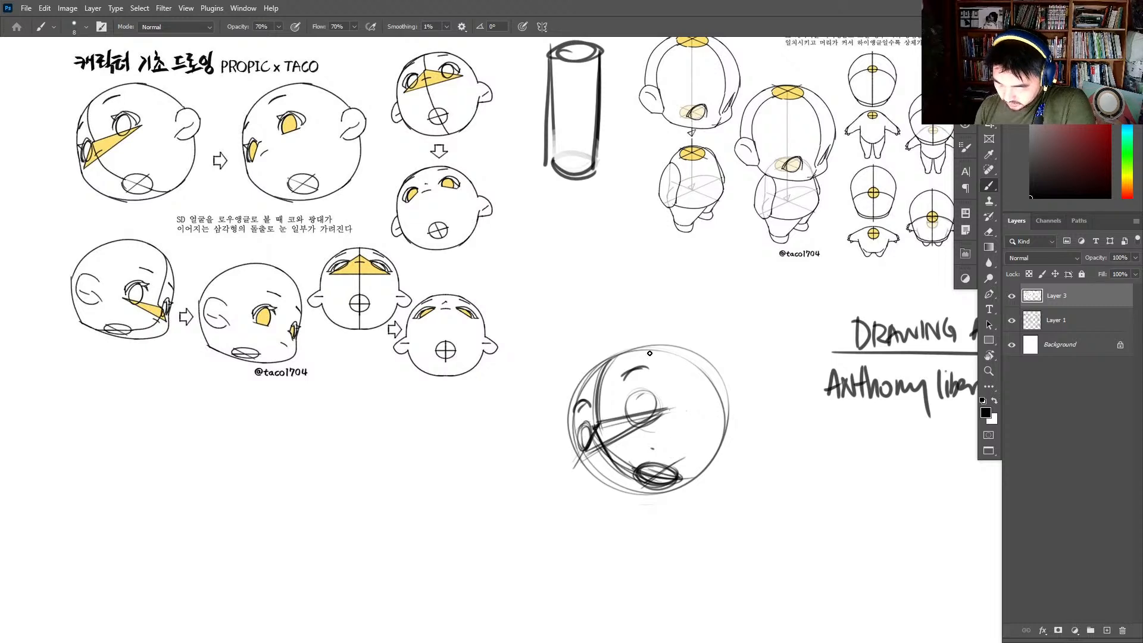
{"action": "left_click_drag", "start_coordinate": [669, 355], "coordinate": [714, 465]}
{"action": "left_click_drag", "start_coordinate": [699, 373], "coordinate": [726, 457]}
{"action": "left_click_drag", "start_coordinate": [569, 422], "coordinate": [663, 490]}
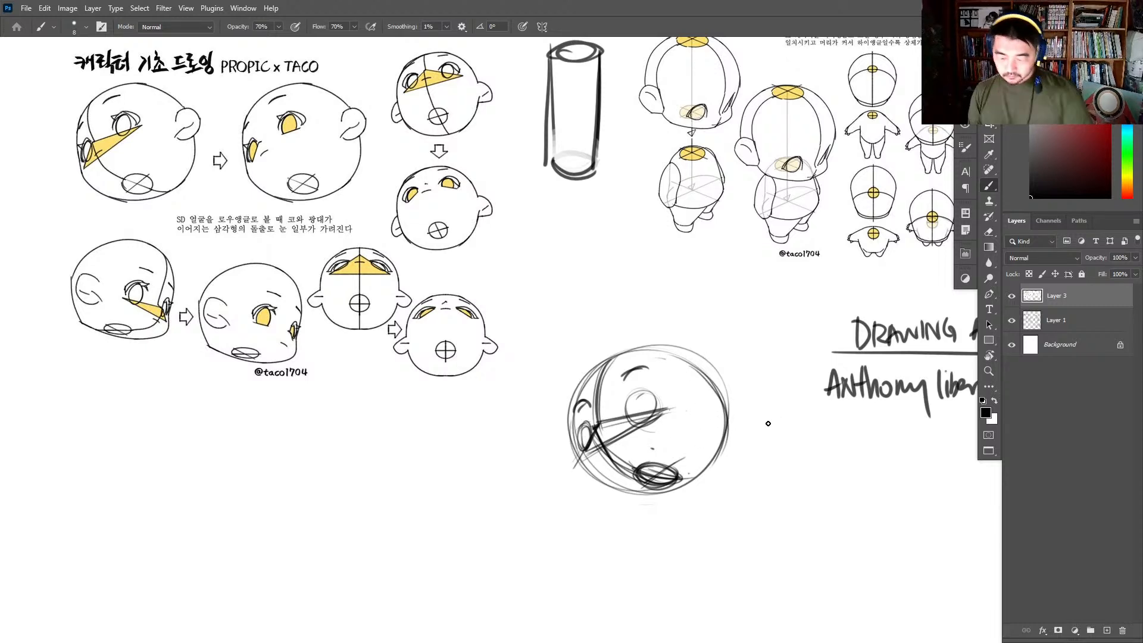
- Fade the new head sketch to light construction lines with the Eraser
{"action": "key", "text": "e"}
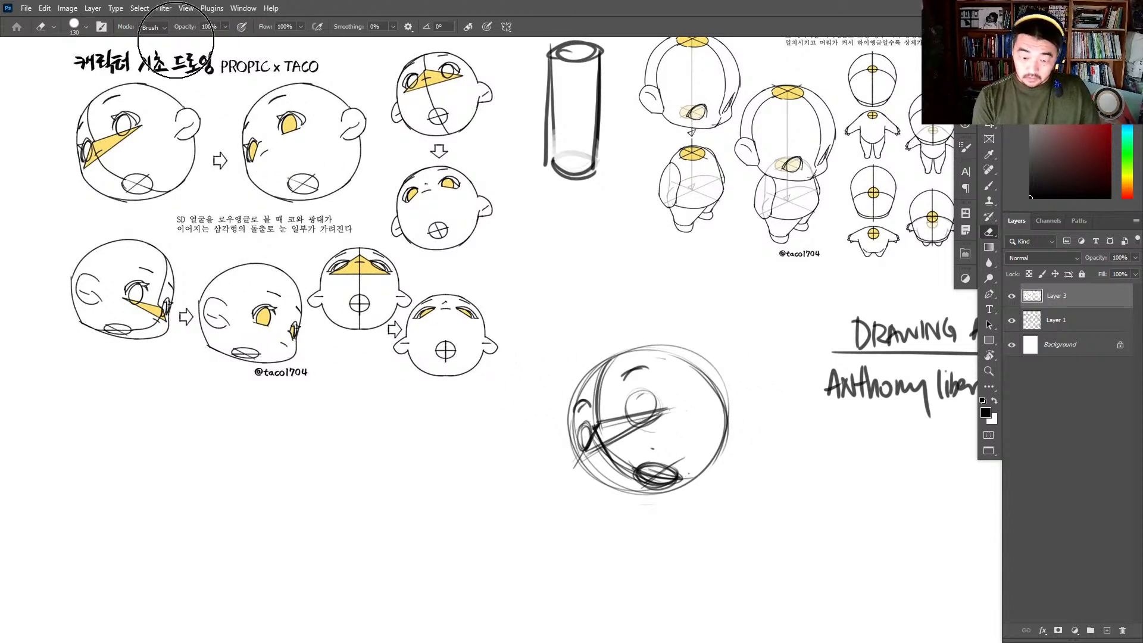
{"action": "mouse_move", "coordinate": [647, 444]}
{"action": "left_mouse_down"}
{"action": "mouse_move", "coordinate": [607, 531]}
{"action": "mouse_move", "coordinate": [681, 413]}
{"action": "mouse_move", "coordinate": [691, 436]}
{"action": "left_mouse_up"}
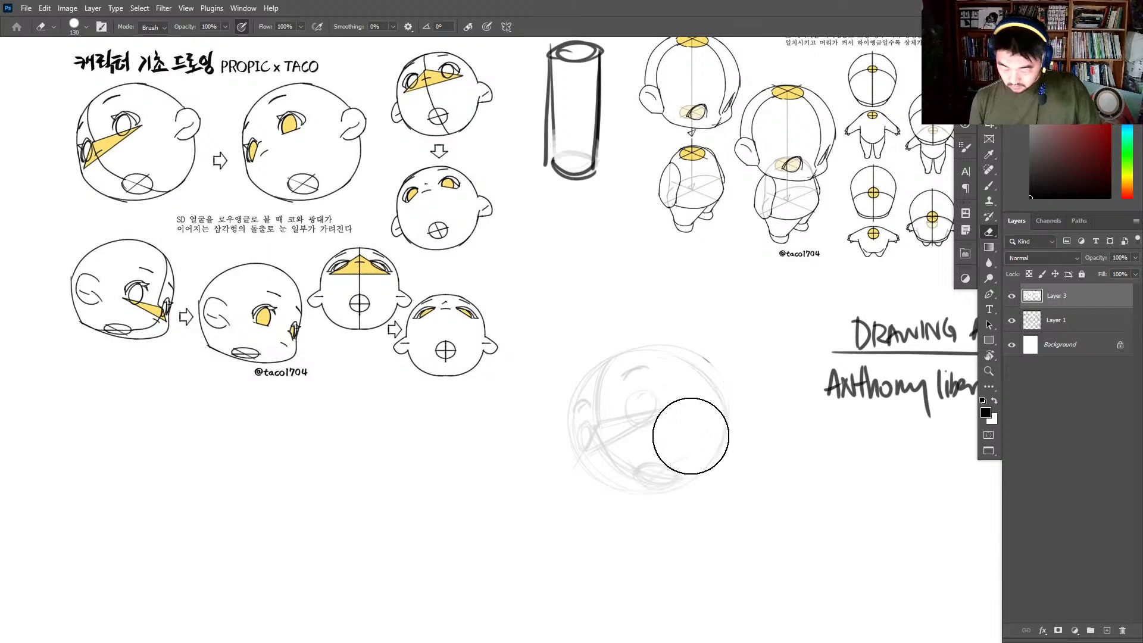
- Brush the left face of a tilted box beside the faded head, plus the receding edges of its right face
{"action": "key", "text": "z"}
{"action": "key", "text": "b"}
{"action": "left_click_drag", "start_coordinate": [585, 390], "coordinate": [604, 362]}
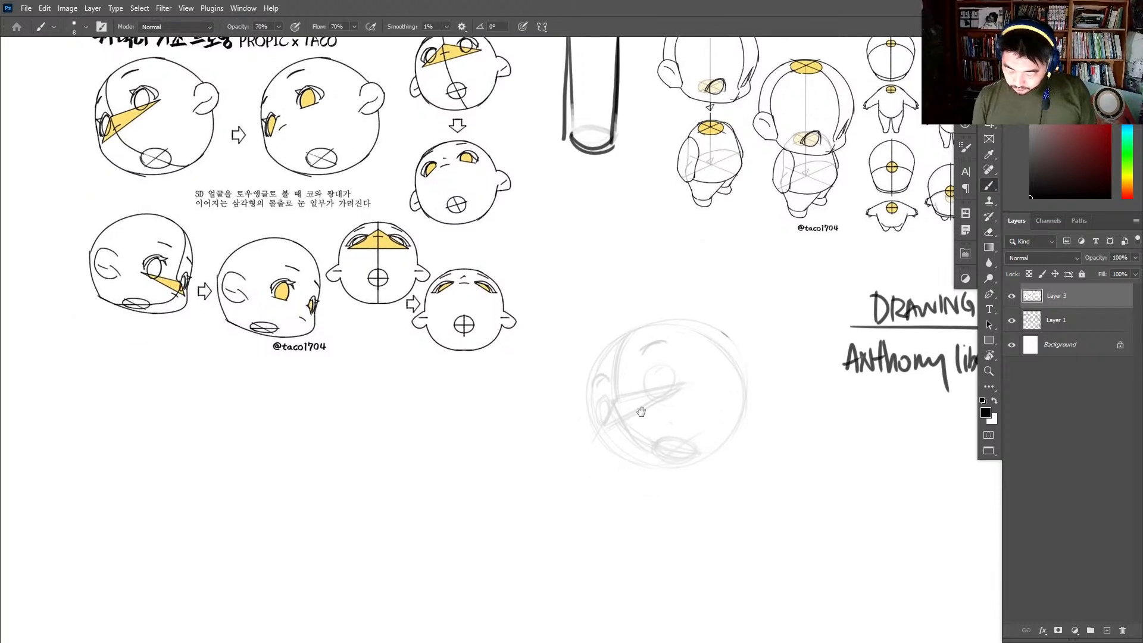
{"action": "mouse_move", "coordinate": [443, 405]}
{"action": "left_mouse_down"}
{"action": "mouse_move", "coordinate": [434, 512]}
{"action": "mouse_move", "coordinate": [528, 377]}
{"action": "mouse_move", "coordinate": [528, 469]}
{"action": "left_mouse_up"}
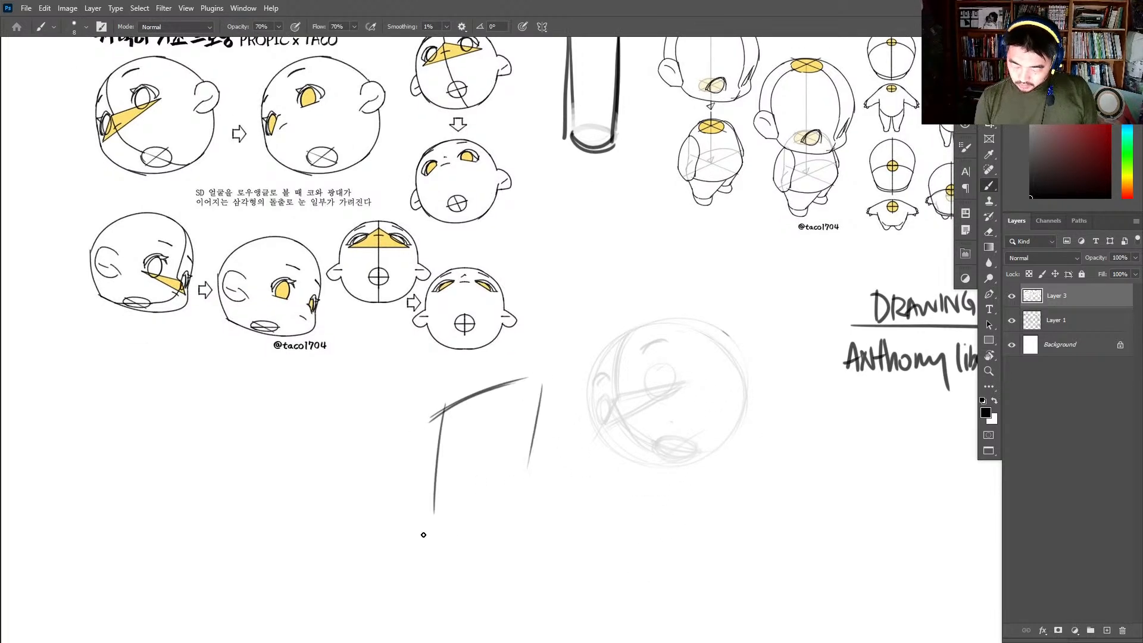
{"action": "left_click_drag", "start_coordinate": [432, 522], "coordinate": [504, 496]}
{"action": "left_click_drag", "start_coordinate": [545, 384], "coordinate": [607, 448]}
{"action": "mouse_move", "coordinate": [529, 497]}
{"action": "left_mouse_down"}
{"action": "mouse_move", "coordinate": [576, 534]}
{"action": "mouse_move", "coordinate": [574, 522]}
{"action": "left_mouse_up"}
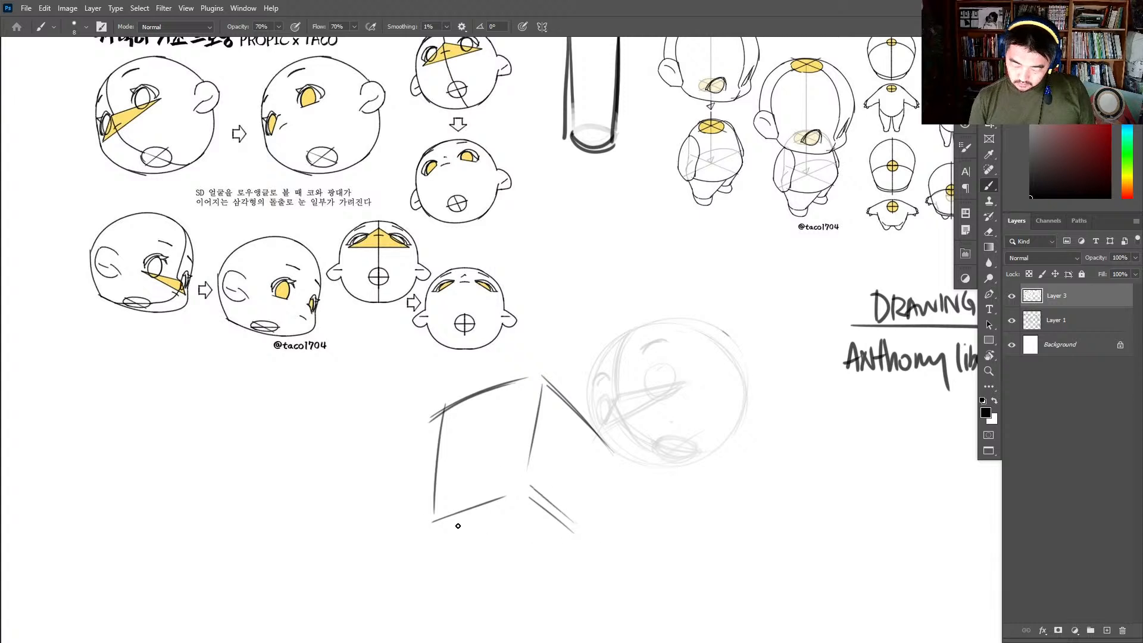
- Close the box's underside and far vertical edge, then restate the inner edges meeting at its near corner
{"action": "left_click_drag", "start_coordinate": [453, 532], "coordinate": [507, 573]}
{"action": "mouse_move", "coordinate": [508, 574]}
{"action": "left_mouse_down"}
{"action": "mouse_move", "coordinate": [594, 575]}
{"action": "mouse_move", "coordinate": [607, 552]}
{"action": "left_mouse_up"}
{"action": "left_click_drag", "start_coordinate": [609, 451], "coordinate": [600, 540]}
{"action": "left_click_drag", "start_coordinate": [507, 481], "coordinate": [595, 564]}
{"action": "mouse_move", "coordinate": [596, 562]}
{"action": "left_mouse_down"}
{"action": "mouse_move", "coordinate": [610, 448]}
{"action": "mouse_move", "coordinate": [604, 511]}
{"action": "left_mouse_up"}
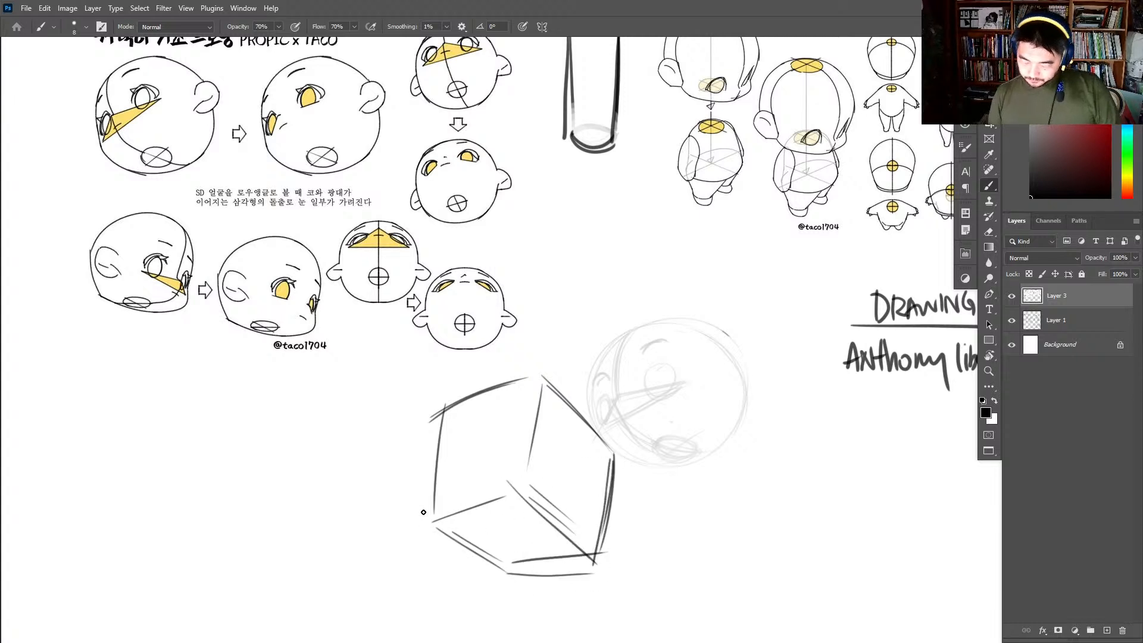
{"action": "left_click_drag", "start_coordinate": [408, 518], "coordinate": [536, 472]}
{"action": "left_click_drag", "start_coordinate": [542, 376], "coordinate": [531, 487]}
- Draw a head circle inside the box with a curved face centre line, a triangular cheek wedge and a mouth ellipse
{"action": "mouse_move", "coordinate": [537, 419]}
{"action": "left_mouse_down"}
{"action": "mouse_move", "coordinate": [602, 512]}
{"action": "mouse_move", "coordinate": [597, 430]}
{"action": "mouse_move", "coordinate": [545, 388]}
{"action": "left_mouse_up"}
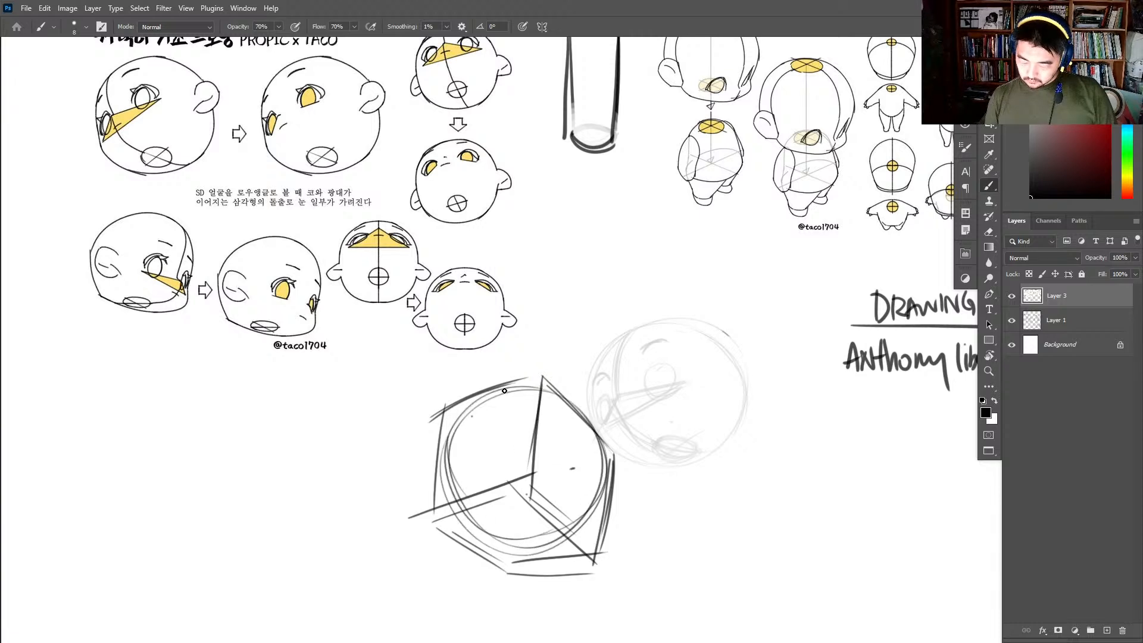
{"action": "mouse_move", "coordinate": [495, 389]}
{"action": "left_mouse_down"}
{"action": "mouse_move", "coordinate": [466, 439]}
{"action": "mouse_move", "coordinate": [510, 405]}
{"action": "mouse_move", "coordinate": [475, 472]}
{"action": "mouse_move", "coordinate": [509, 466]}
{"action": "mouse_move", "coordinate": [471, 463]}
{"action": "mouse_move", "coordinate": [542, 469]}
{"action": "mouse_move", "coordinate": [448, 490]}
{"action": "left_mouse_up"}
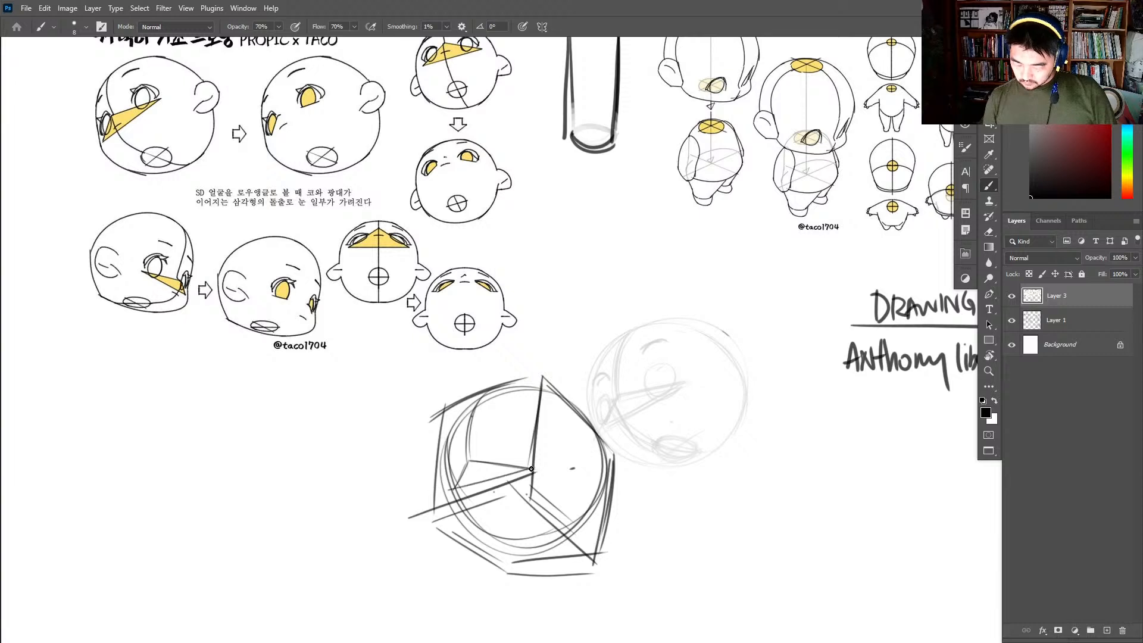
{"action": "mouse_move", "coordinate": [543, 469]}
{"action": "left_mouse_down"}
{"action": "mouse_move", "coordinate": [463, 493]}
{"action": "mouse_move", "coordinate": [505, 475]}
{"action": "mouse_move", "coordinate": [469, 483]}
{"action": "mouse_move", "coordinate": [510, 532]}
{"action": "left_mouse_up"}
{"action": "mouse_move", "coordinate": [476, 489]}
{"action": "left_mouse_down"}
{"action": "mouse_move", "coordinate": [541, 544]}
{"action": "mouse_move", "coordinate": [509, 533]}
{"action": "left_mouse_up"}
{"action": "mouse_move", "coordinate": [511, 543]}
{"action": "left_mouse_down"}
{"action": "mouse_move", "coordinate": [495, 506]}
{"action": "mouse_move", "coordinate": [547, 530]}
{"action": "left_mouse_up"}
{"action": "mouse_move", "coordinate": [488, 506]}
{"action": "left_mouse_down"}
{"action": "mouse_move", "coordinate": [547, 515]}
{"action": "mouse_move", "coordinate": [516, 519]}
{"action": "left_mouse_up"}
{"action": "left_click_drag", "start_coordinate": [451, 488], "coordinate": [456, 476]}
{"action": "left_click_drag", "start_coordinate": [487, 460], "coordinate": [533, 473]}
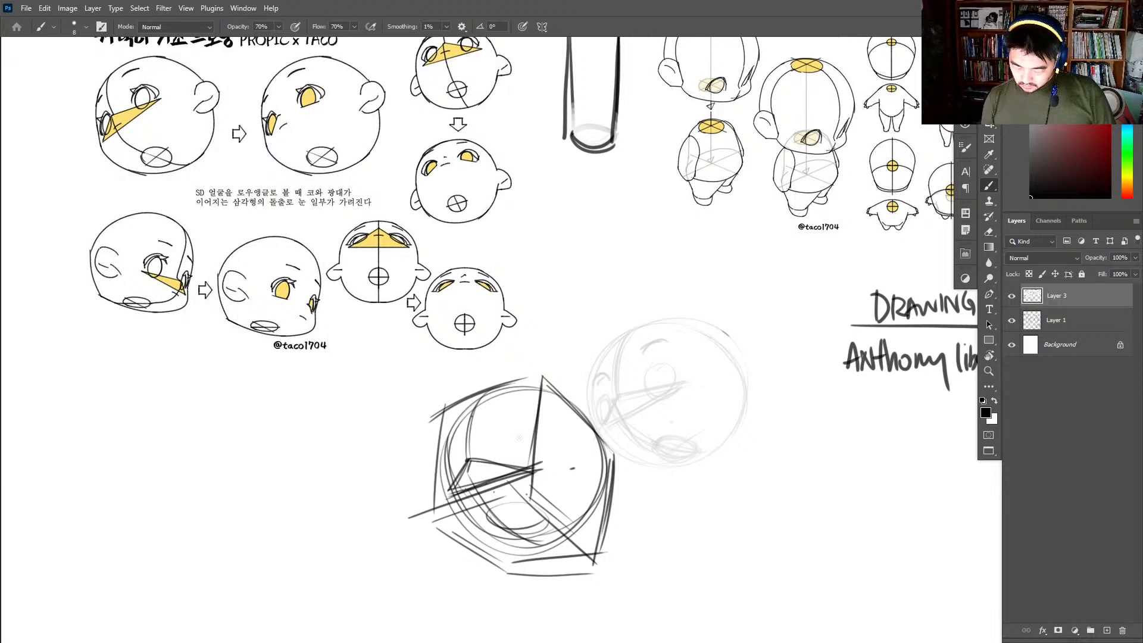
- Add a near eye, a partly hidden far eye and an ear to the boxed head, and darken its outline
{"action": "mouse_move", "coordinate": [505, 442]}
{"action": "left_mouse_down"}
{"action": "mouse_move", "coordinate": [522, 465]}
{"action": "mouse_move", "coordinate": [448, 465]}
{"action": "mouse_move", "coordinate": [457, 461]}
{"action": "mouse_move", "coordinate": [457, 489]}
{"action": "mouse_move", "coordinate": [447, 484]}
{"action": "mouse_move", "coordinate": [450, 432]}
{"action": "mouse_move", "coordinate": [487, 392]}
{"action": "mouse_move", "coordinate": [530, 379]}
{"action": "mouse_move", "coordinate": [595, 434]}
{"action": "mouse_move", "coordinate": [600, 505]}
{"action": "left_mouse_up"}
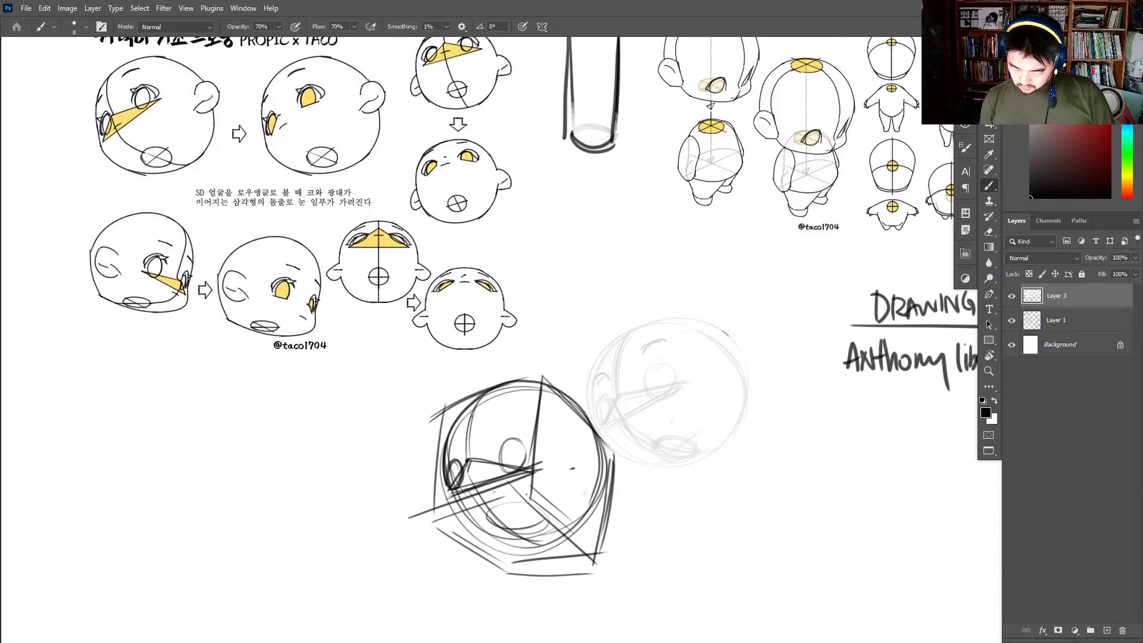
{"action": "left_click_drag", "start_coordinate": [603, 440], "coordinate": [555, 532]}
{"action": "mouse_move", "coordinate": [505, 476]}
{"action": "left_mouse_down"}
{"action": "mouse_move", "coordinate": [512, 439]}
{"action": "mouse_move", "coordinate": [507, 473]}
{"action": "left_mouse_up"}
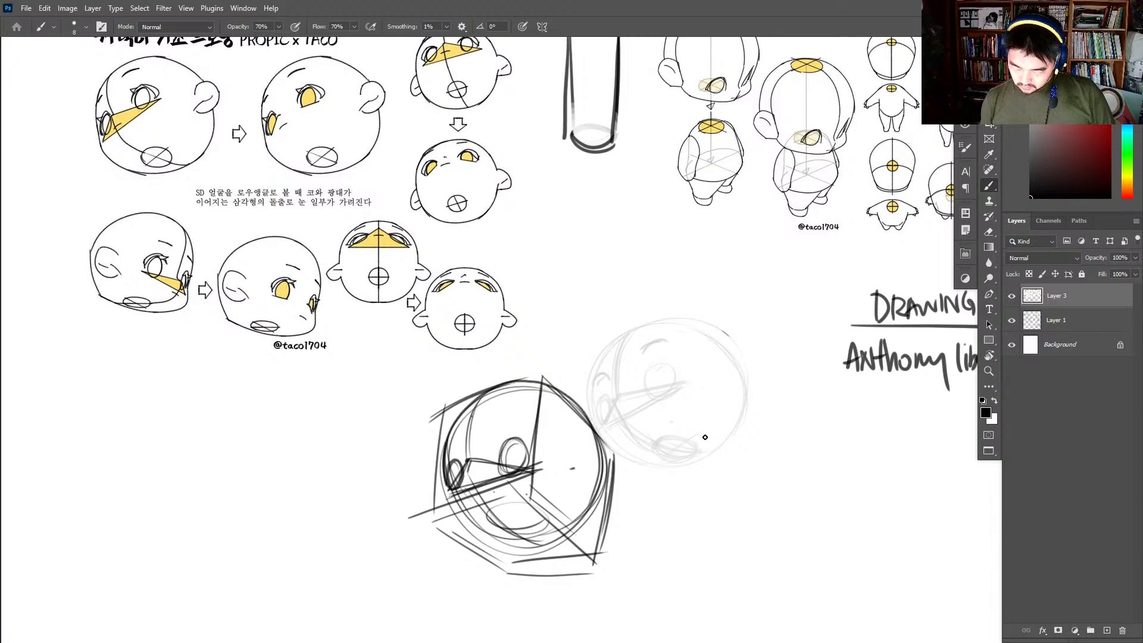
{"action": "left_click_drag", "start_coordinate": [577, 475], "coordinate": [594, 486]}
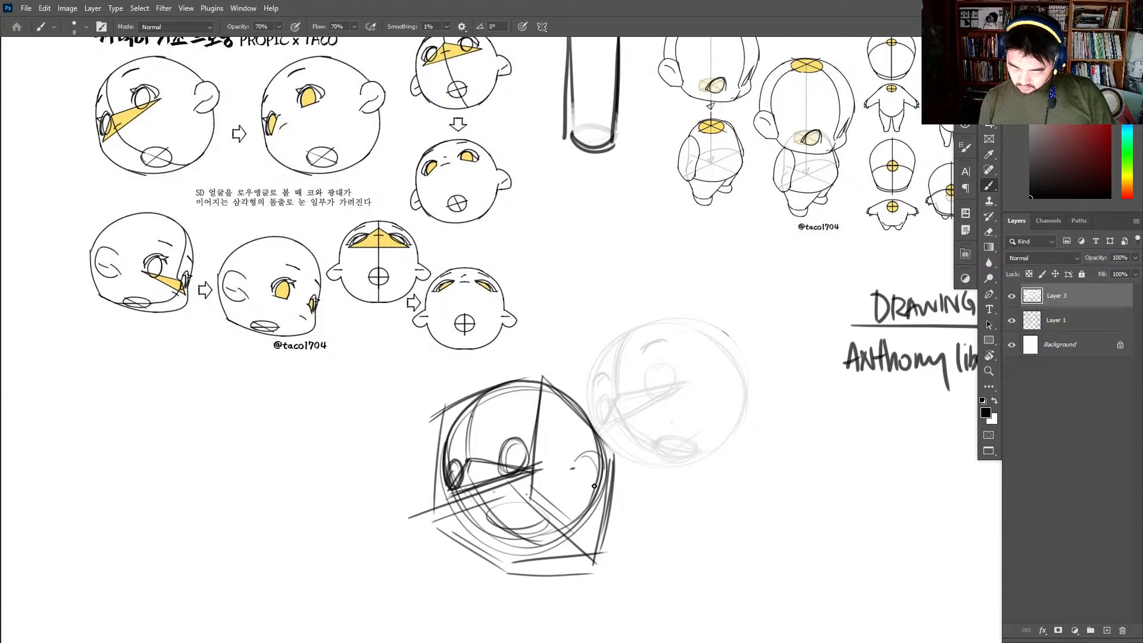
{"action": "left_click_drag", "start_coordinate": [589, 427], "coordinate": [578, 503]}
- Darken the boxed head's face centre line, forehead curve and lower jaw contour
{"action": "mouse_move", "coordinate": [468, 460]}
{"action": "left_mouse_down"}
{"action": "mouse_move", "coordinate": [472, 435]}
{"action": "mouse_move", "coordinate": [447, 441]}
{"action": "mouse_move", "coordinate": [511, 398]}
{"action": "left_mouse_up"}
{"action": "left_click_drag", "start_coordinate": [448, 441], "coordinate": [542, 399]}
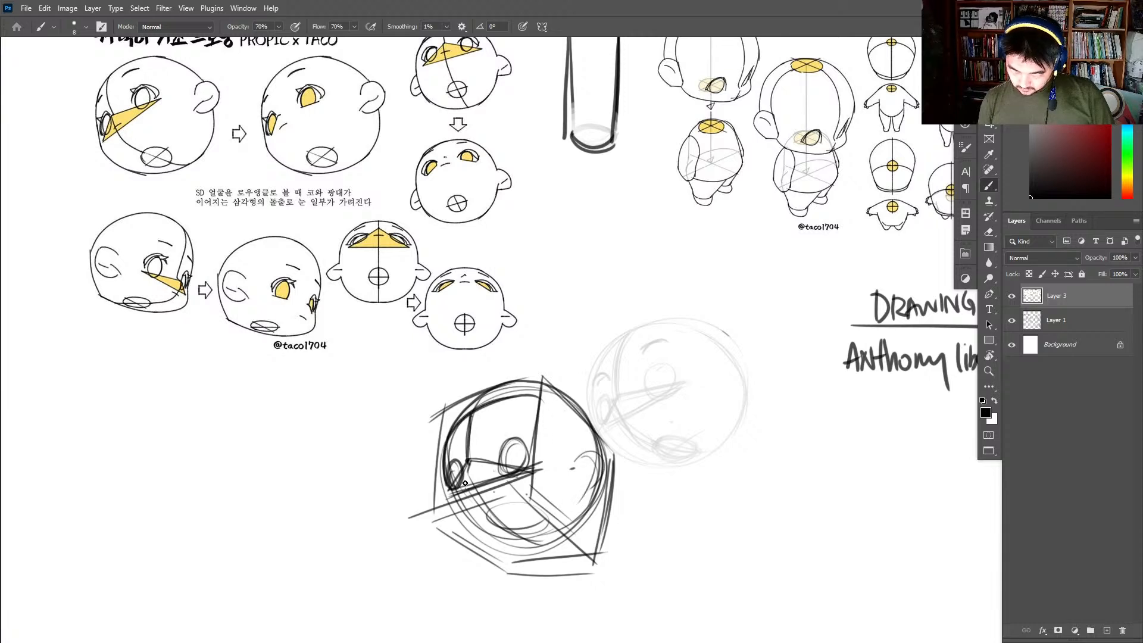
{"action": "mouse_move", "coordinate": [474, 479]}
{"action": "left_mouse_down"}
{"action": "mouse_move", "coordinate": [484, 476]}
{"action": "mouse_move", "coordinate": [474, 531]}
{"action": "mouse_move", "coordinate": [509, 545]}
{"action": "left_mouse_up"}
{"action": "mouse_move", "coordinate": [453, 491]}
{"action": "left_mouse_down"}
{"action": "mouse_move", "coordinate": [495, 536]}
{"action": "mouse_move", "coordinate": [541, 544]}
{"action": "left_mouse_up"}
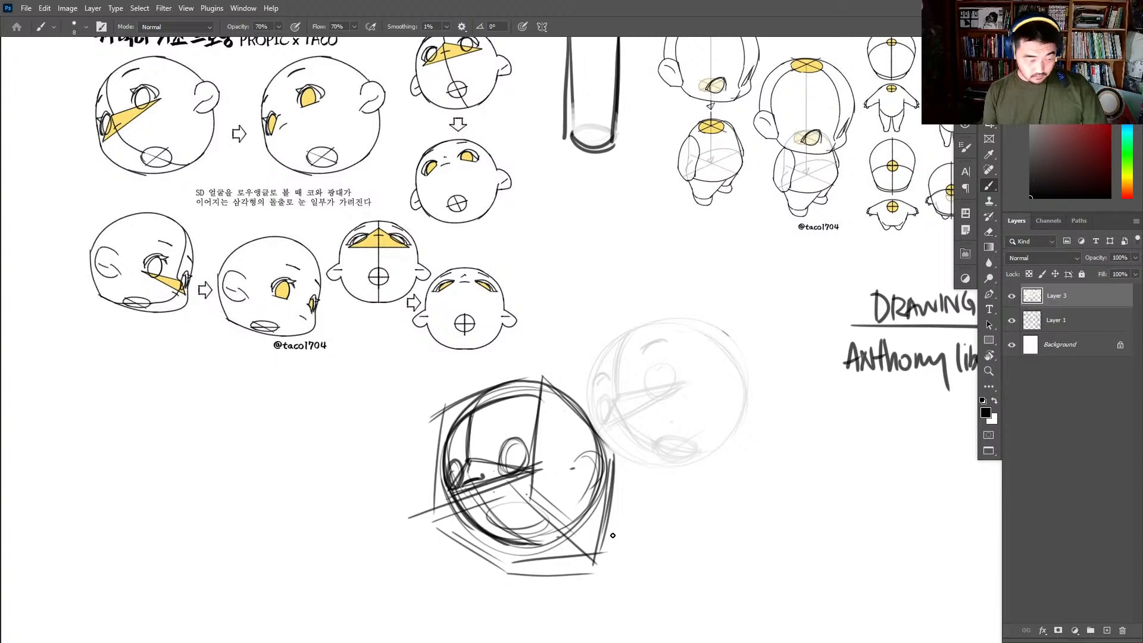
- Fade the boxed head and its construction lines with the Eraser
{"action": "key", "text": "e"}
{"action": "mouse_move", "coordinate": [612, 535]}
{"action": "left_mouse_down"}
{"action": "mouse_move", "coordinate": [558, 554]}
{"action": "mouse_move", "coordinate": [436, 411]}
{"action": "left_mouse_up"}
- Redraw the faded boxed head's centre line, cheek bump and both eyes in dark strokes, undoing unwanted strokes
{"action": "key", "text": "z"}
{"action": "left_click_drag", "start_coordinate": [480, 474], "coordinate": [506, 450]}
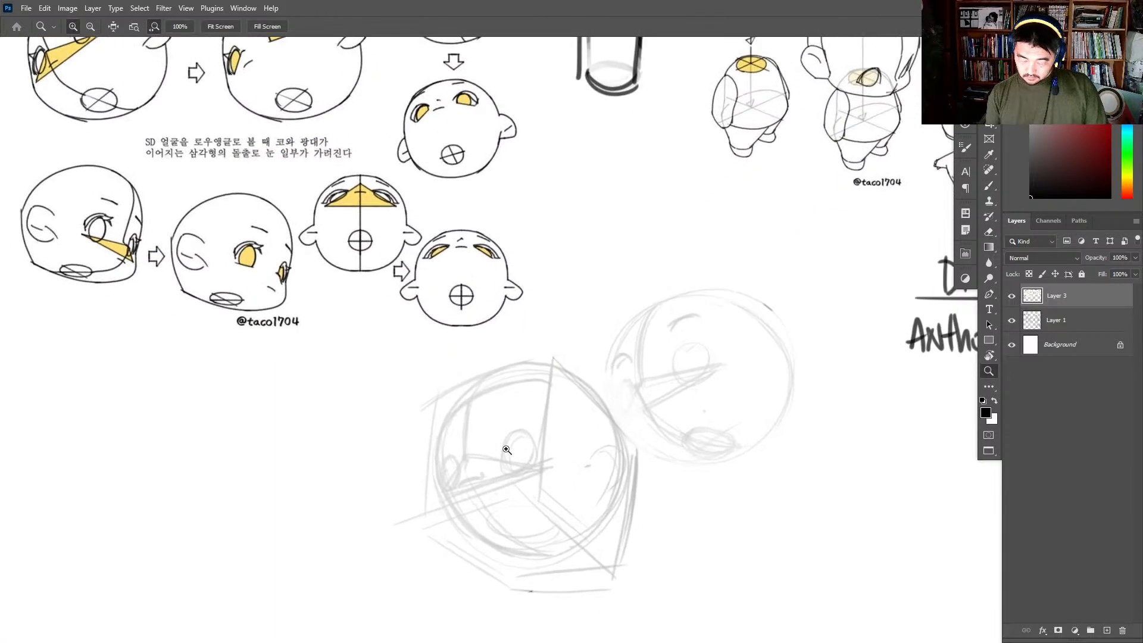
{"action": "key", "text": "b"}
{"action": "mouse_move", "coordinate": [481, 380]}
{"action": "left_mouse_down"}
{"action": "mouse_move", "coordinate": [467, 448]}
{"action": "mouse_move", "coordinate": [499, 519]}
{"action": "left_mouse_up"}
{"action": "mouse_move", "coordinate": [462, 456]}
{"action": "left_mouse_down"}
{"action": "mouse_move", "coordinate": [492, 489]}
{"action": "mouse_move", "coordinate": [504, 527]}
{"action": "left_mouse_up"}
{"action": "mouse_move", "coordinate": [511, 438]}
{"action": "left_mouse_down"}
{"action": "mouse_move", "coordinate": [508, 468]}
{"action": "mouse_move", "coordinate": [522, 469]}
{"action": "left_mouse_up"}
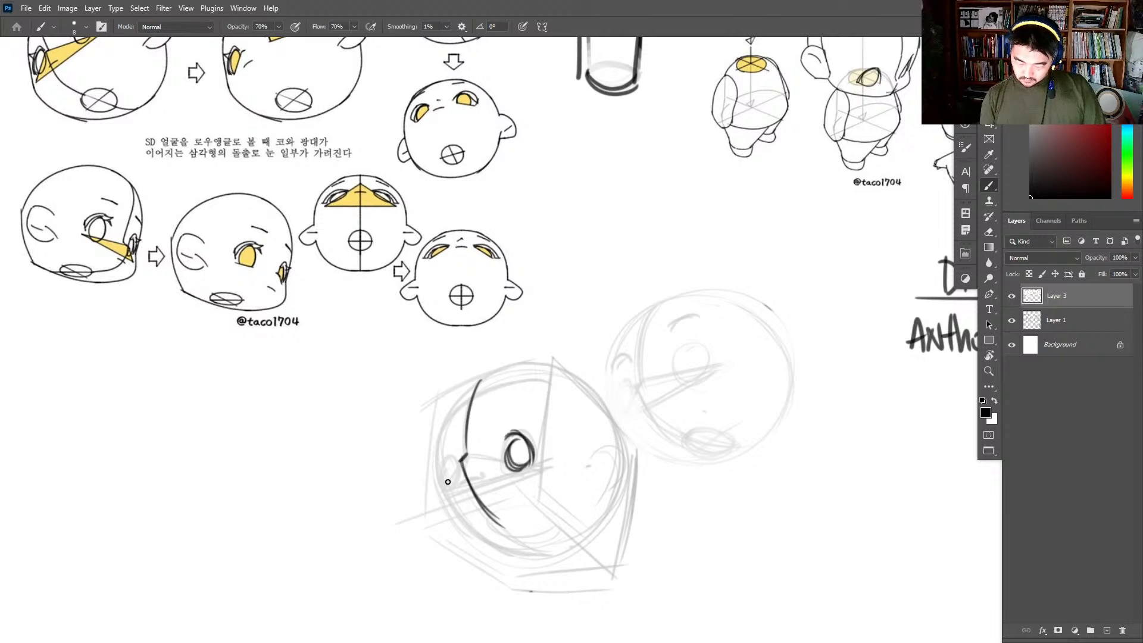
{"action": "mouse_move", "coordinate": [448, 481]}
{"action": "left_mouse_down"}
{"action": "mouse_move", "coordinate": [452, 460]}
{"action": "mouse_move", "coordinate": [461, 483]}
{"action": "mouse_move", "coordinate": [447, 485]}
{"action": "mouse_move", "coordinate": [462, 457]}
{"action": "left_mouse_up"}
{"action": "key", "text": "ctrl+z"}
{"action": "key", "text": "ctrl+z"}
{"action": "key", "text": "ctrl+z"}
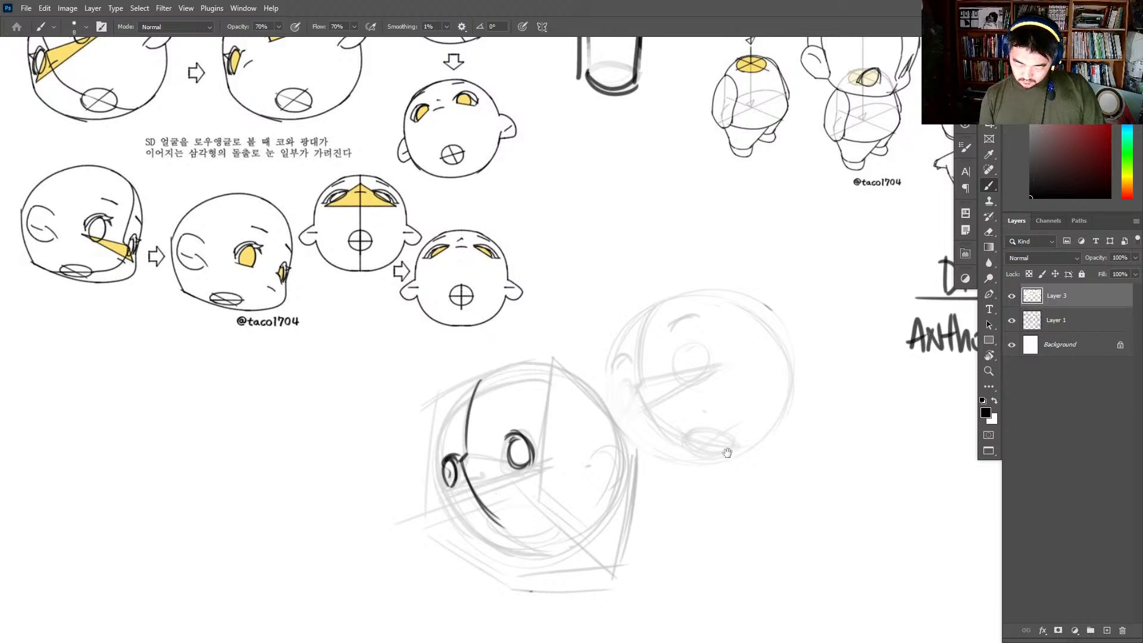
- Trace the boxed head's outer contour in dark strokes and add the mouth ellipse and the ear
{"action": "left_click_drag", "start_coordinate": [727, 453], "coordinate": [683, 429]}
{"action": "mouse_move", "coordinate": [423, 366]}
{"action": "left_mouse_down"}
{"action": "mouse_move", "coordinate": [395, 416]}
{"action": "mouse_move", "coordinate": [392, 472]}
{"action": "left_mouse_up"}
{"action": "left_click_drag", "start_coordinate": [392, 418], "coordinate": [456, 528]}
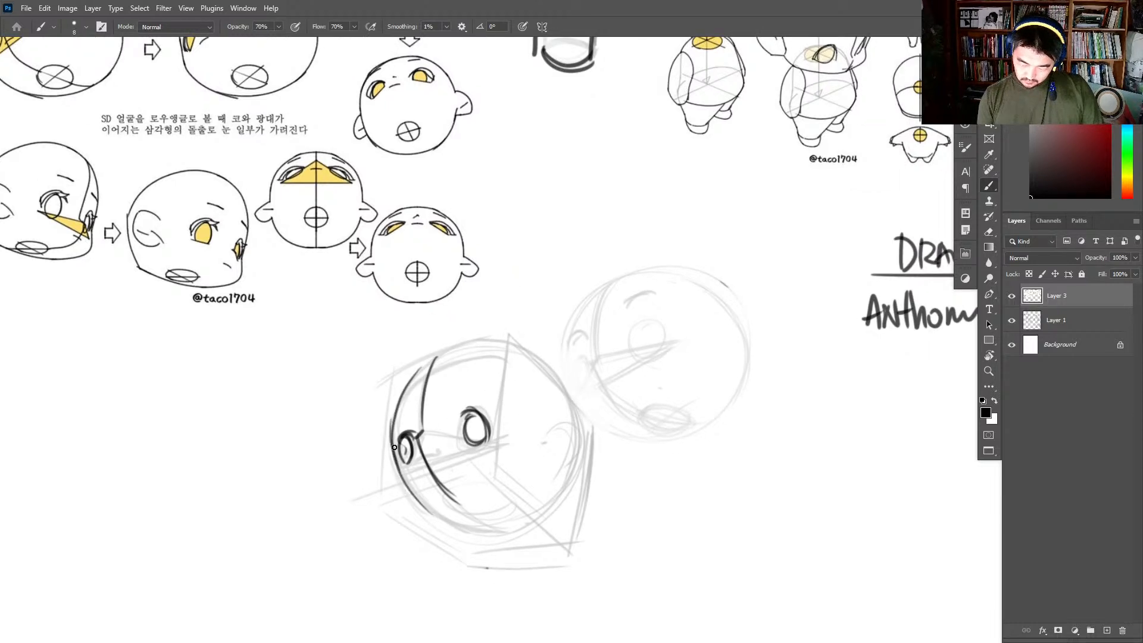
{"action": "mouse_move", "coordinate": [394, 447]}
{"action": "left_mouse_down"}
{"action": "mouse_move", "coordinate": [470, 527]}
{"action": "mouse_move", "coordinate": [447, 513]}
{"action": "mouse_move", "coordinate": [479, 346]}
{"action": "mouse_move", "coordinate": [542, 366]}
{"action": "left_mouse_up"}
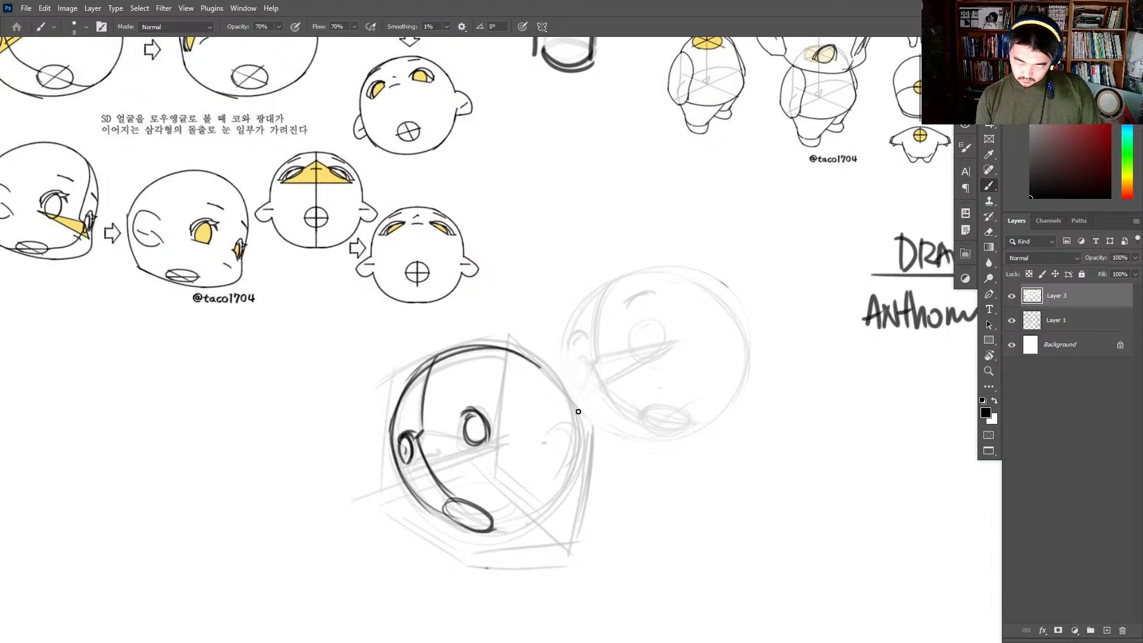
{"action": "mouse_move", "coordinate": [578, 411]}
{"action": "left_mouse_down"}
{"action": "mouse_move", "coordinate": [572, 482]}
{"action": "mouse_move", "coordinate": [501, 525]}
{"action": "left_mouse_up"}
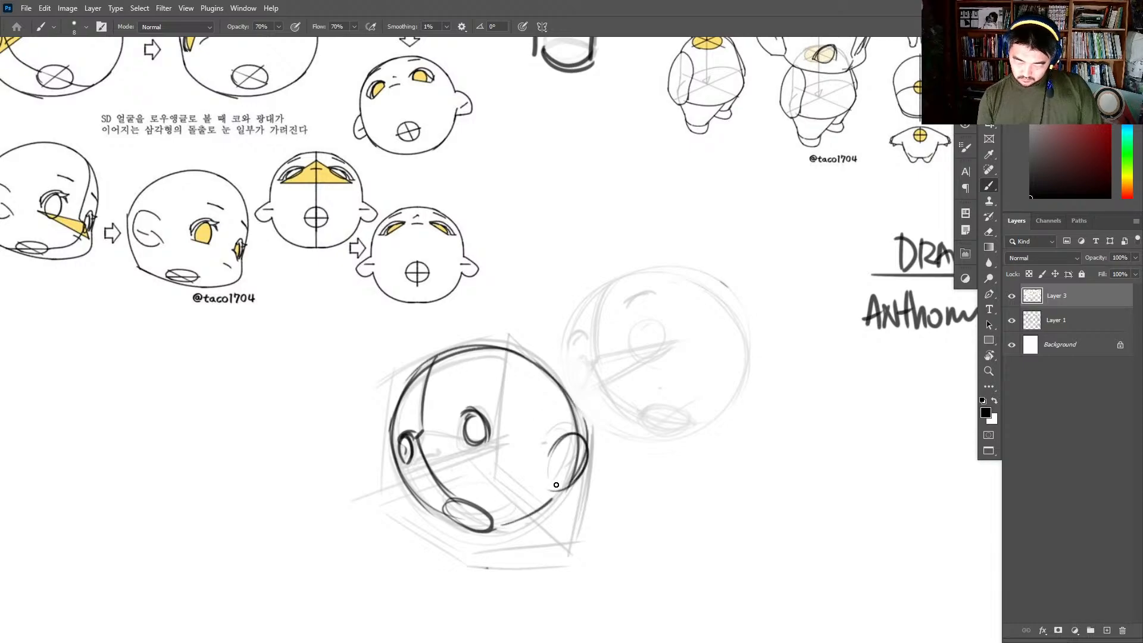
{"action": "left_click_drag", "start_coordinate": [553, 496], "coordinate": [483, 528]}
- Darken the side contour, eye line and far eyebrow of the head sketched above the "walle girl" note
{"action": "left_click_drag", "start_coordinate": [788, 363], "coordinate": [771, 361]}
{"action": "left_click_drag", "start_coordinate": [906, 355], "coordinate": [490, 424]}
{"action": "mouse_move", "coordinate": [789, 297]}
{"action": "left_mouse_down"}
{"action": "mouse_move", "coordinate": [679, 349]}
{"action": "mouse_move", "coordinate": [505, 472]}
{"action": "left_mouse_up"}
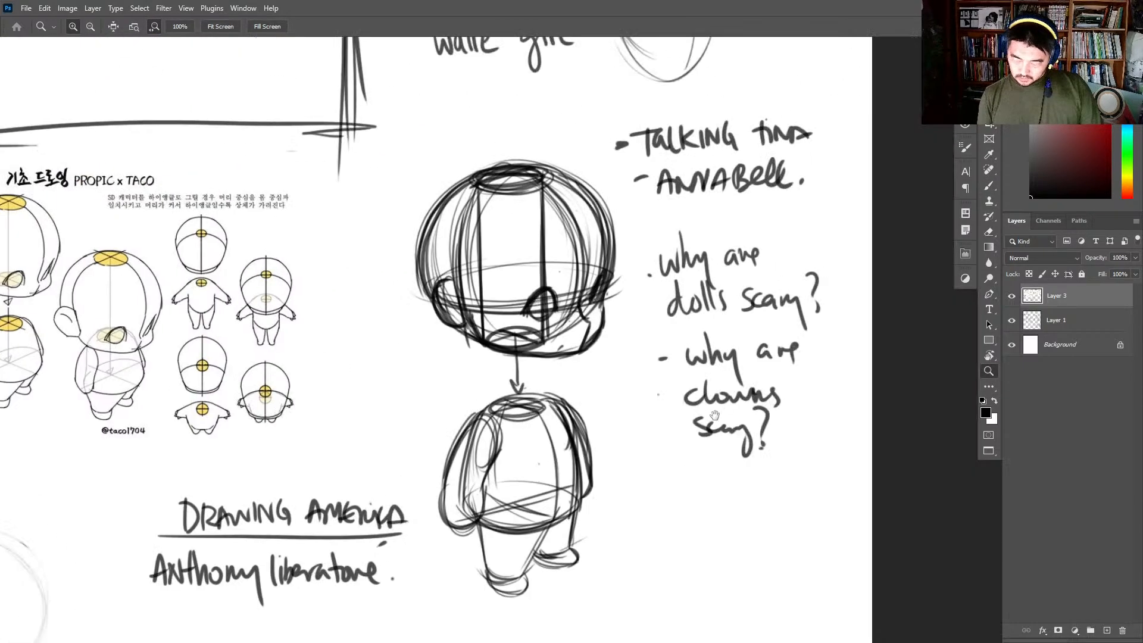
{"action": "mouse_move", "coordinate": [714, 416]}
{"action": "left_mouse_down"}
{"action": "mouse_move", "coordinate": [691, 517]}
{"action": "mouse_move", "coordinate": [646, 512]}
{"action": "left_mouse_up"}
{"action": "mouse_move", "coordinate": [685, 146]}
{"action": "left_mouse_down"}
{"action": "mouse_move", "coordinate": [677, 286]}
{"action": "mouse_move", "coordinate": [717, 282]}
{"action": "left_mouse_up"}
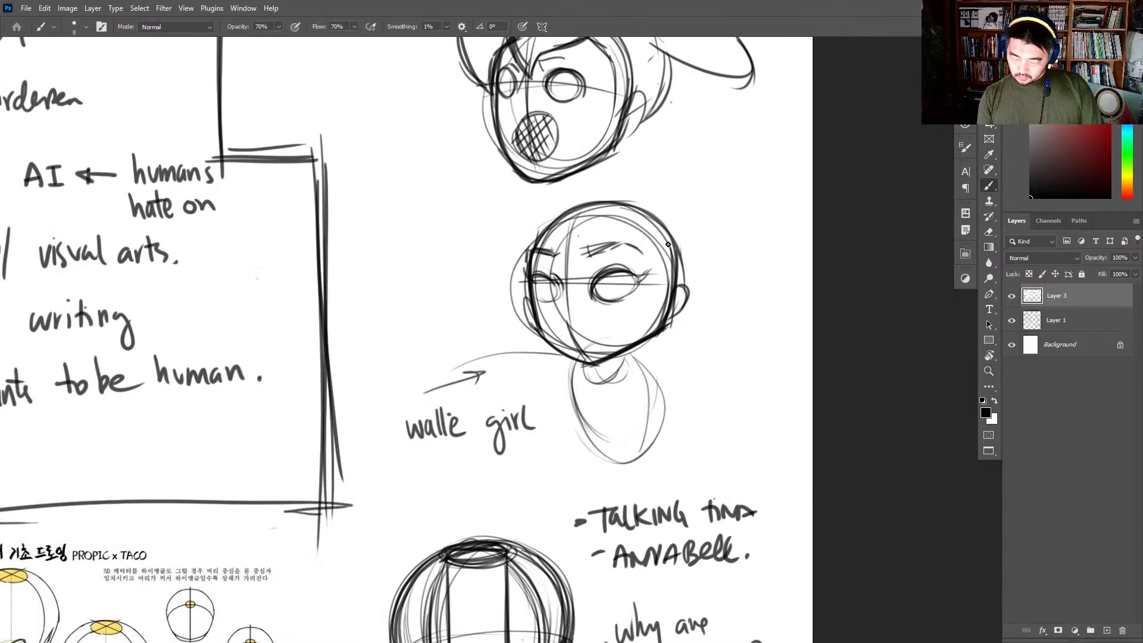
{"action": "left_click_drag", "start_coordinate": [668, 244], "coordinate": [670, 316]}
{"action": "mouse_move", "coordinate": [675, 275]}
{"action": "left_mouse_down"}
{"action": "mouse_move", "coordinate": [551, 220]}
{"action": "mouse_move", "coordinate": [527, 274]}
{"action": "left_mouse_up"}
{"action": "mouse_move", "coordinate": [530, 252]}
{"action": "left_mouse_down"}
{"action": "mouse_move", "coordinate": [674, 253]}
{"action": "mouse_move", "coordinate": [677, 317]}
{"action": "left_mouse_up"}
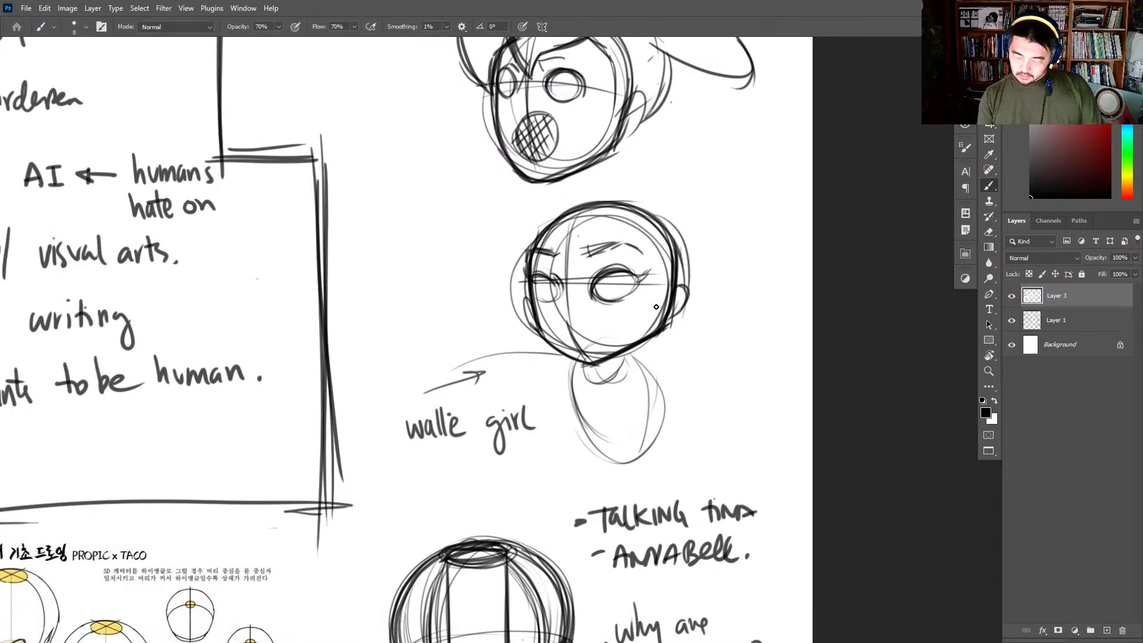
{"action": "left_click_drag", "start_coordinate": [555, 255], "coordinate": [541, 247]}
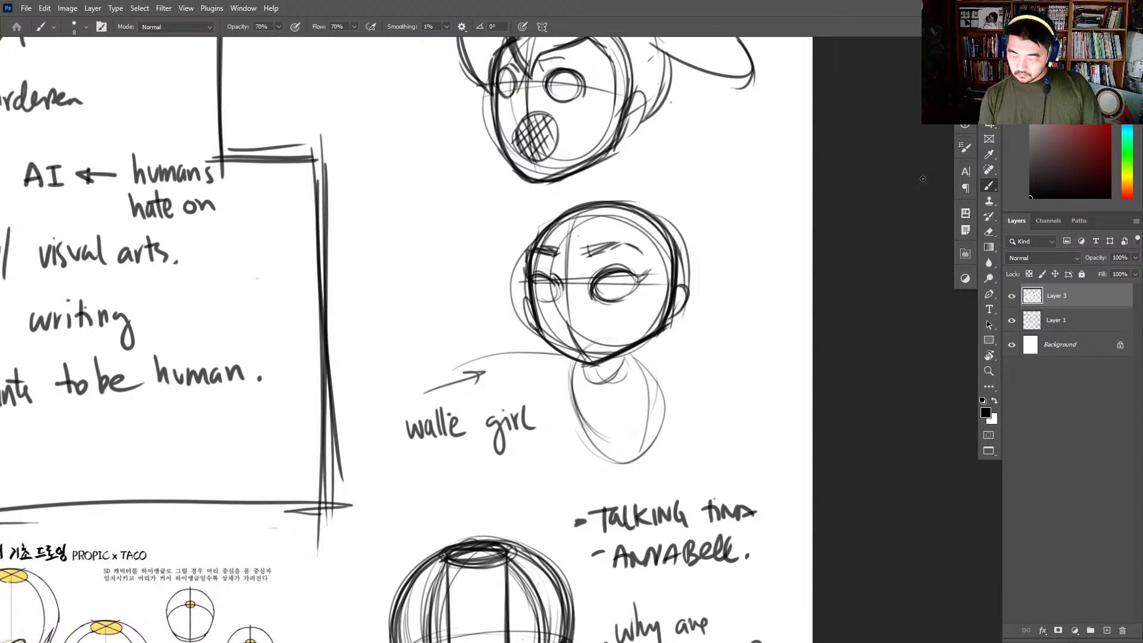
- Set the paint colour to magenta, merge Layer 3 with Layer 1, and add an empty layer beneath the line art
{"action": "left_click", "coordinate": [1127, 78]}
{"action": "left_click", "coordinate": [1108, 74]}
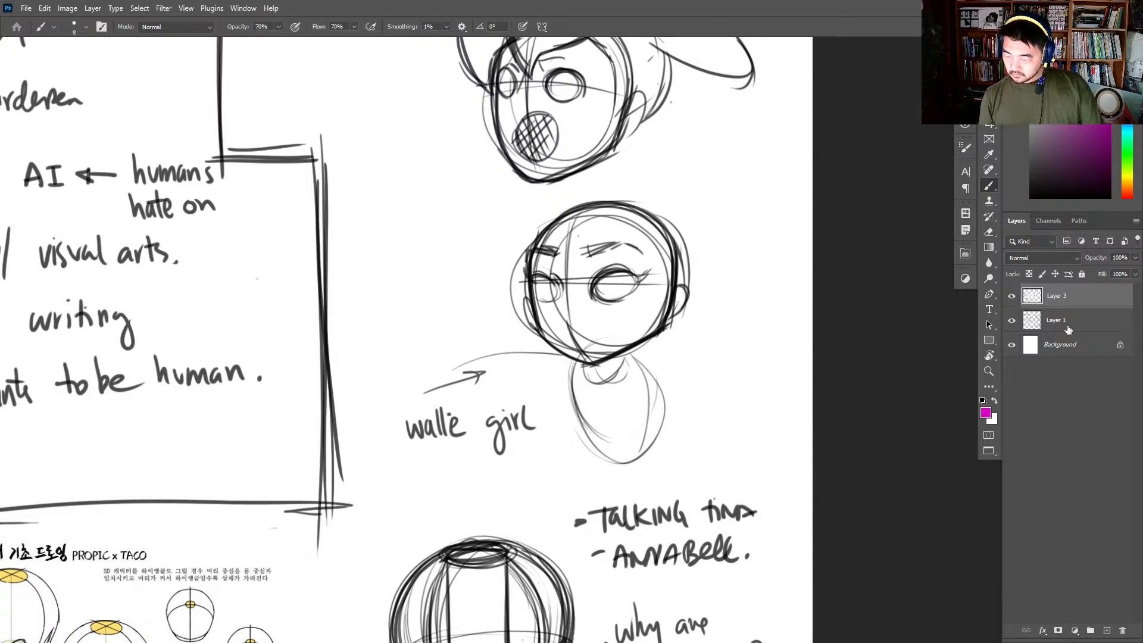
{"action": "left_click", "coordinate": [1068, 330]}
{"action": "left_click", "coordinate": [1082, 299]}
{"action": "key", "text": "ctrl+e"}
{"action": "left_click", "coordinate": [1094, 325]}
{"action": "left_click", "coordinate": [1106, 630]}
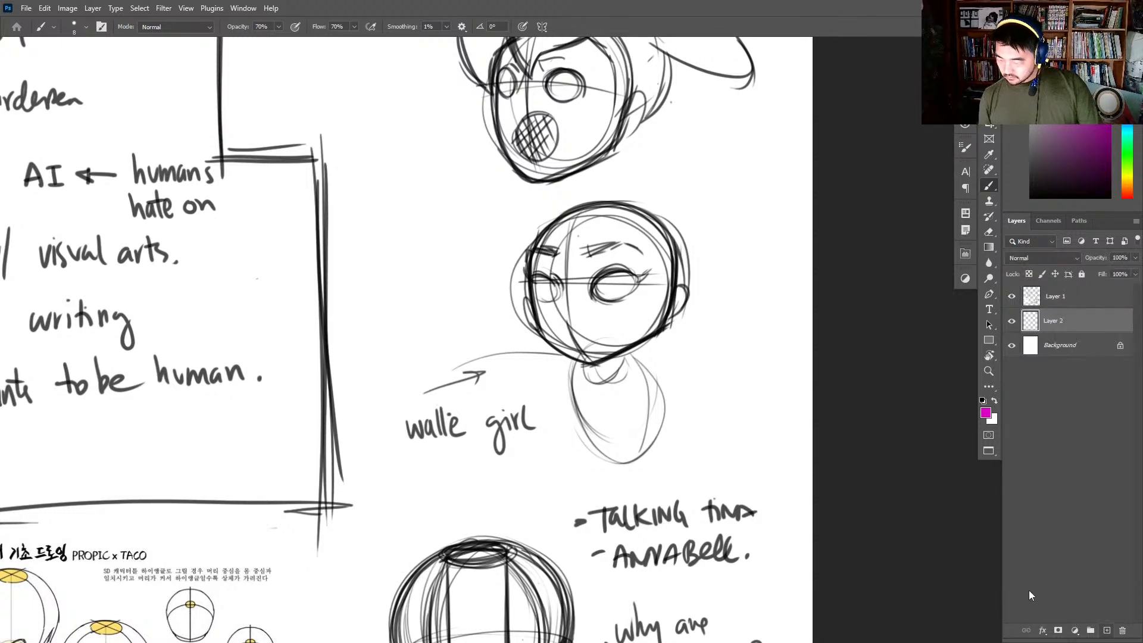
- Choose the 20 px Hard Elliptical brush from the 100% set and fill both of the walle girl's eyes with magenta
{"action": "right_click", "coordinate": [618, 288]}
{"action": "left_click", "coordinate": [792, 516]}
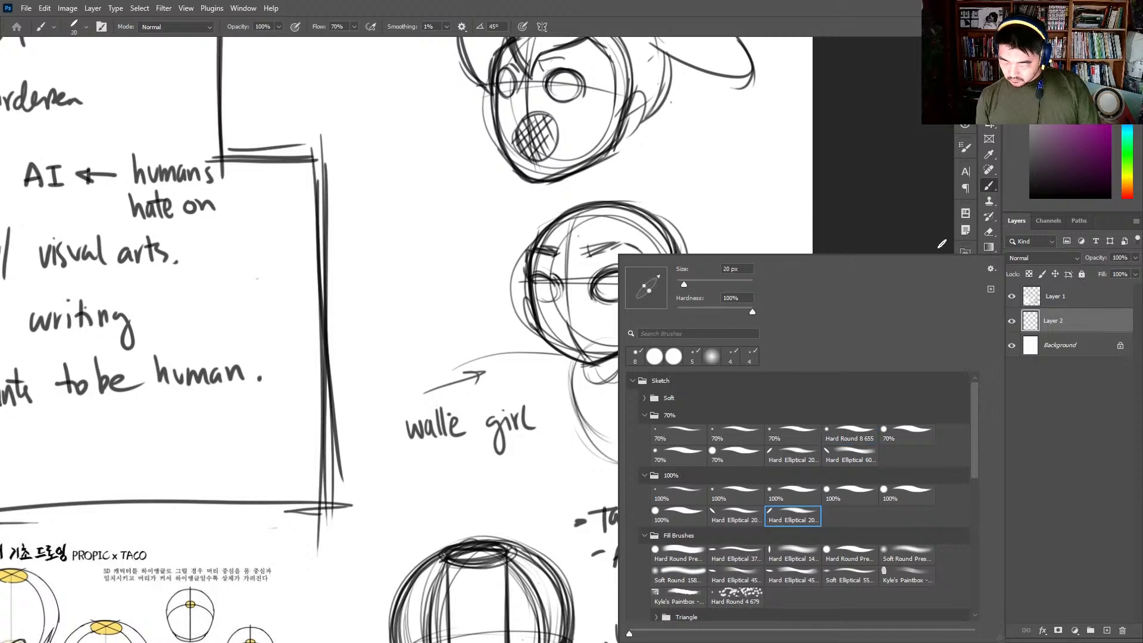
{"action": "mouse_move", "coordinate": [602, 284]}
{"action": "left_mouse_down"}
{"action": "mouse_move", "coordinate": [612, 292]}
{"action": "mouse_move", "coordinate": [627, 279]}
{"action": "mouse_move", "coordinate": [606, 296]}
{"action": "mouse_move", "coordinate": [627, 275]}
{"action": "mouse_move", "coordinate": [631, 292]}
{"action": "mouse_move", "coordinate": [603, 300]}
{"action": "mouse_move", "coordinate": [540, 279]}
{"action": "mouse_move", "coordinate": [539, 295]}
{"action": "mouse_move", "coordinate": [556, 291]}
{"action": "left_mouse_up"}
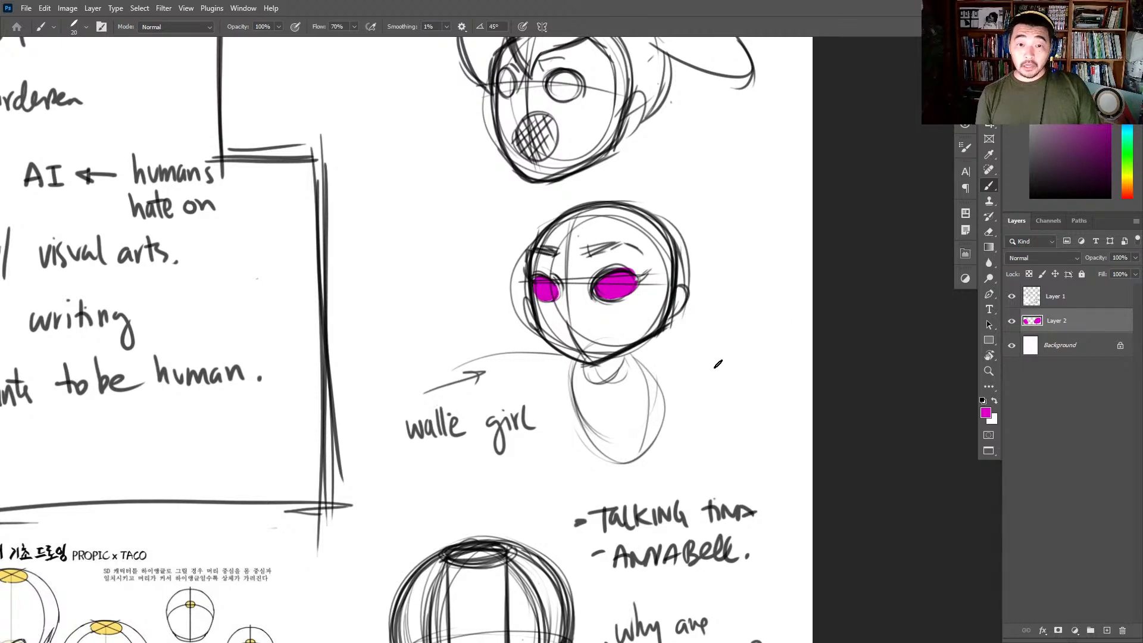
- Paint lighter pink highlights in the lower part of both magenta eyes
{"action": "left_click", "coordinate": [1069, 68]}
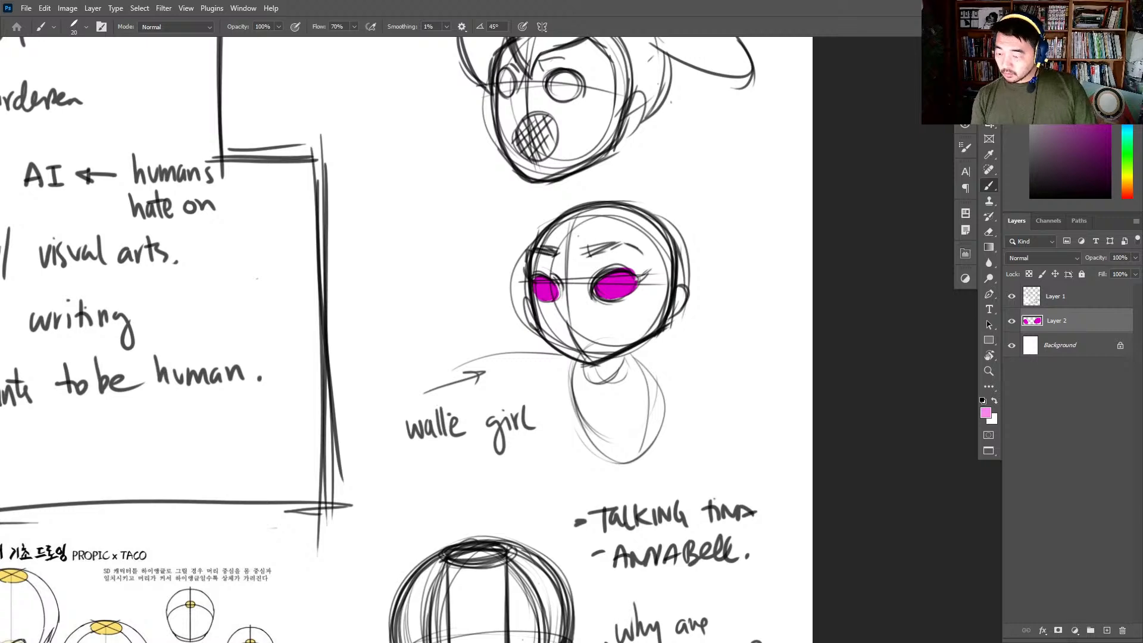
{"action": "left_click_drag", "start_coordinate": [597, 280], "coordinate": [619, 296]}
{"action": "mouse_move", "coordinate": [545, 290]}
{"action": "left_mouse_down"}
{"action": "mouse_move", "coordinate": [539, 299]}
{"action": "mouse_move", "coordinate": [548, 287]}
{"action": "mouse_move", "coordinate": [605, 301]}
{"action": "mouse_move", "coordinate": [627, 291]}
{"action": "left_mouse_up"}
{"action": "left_click", "coordinate": [620, 294], "text": "alt"}
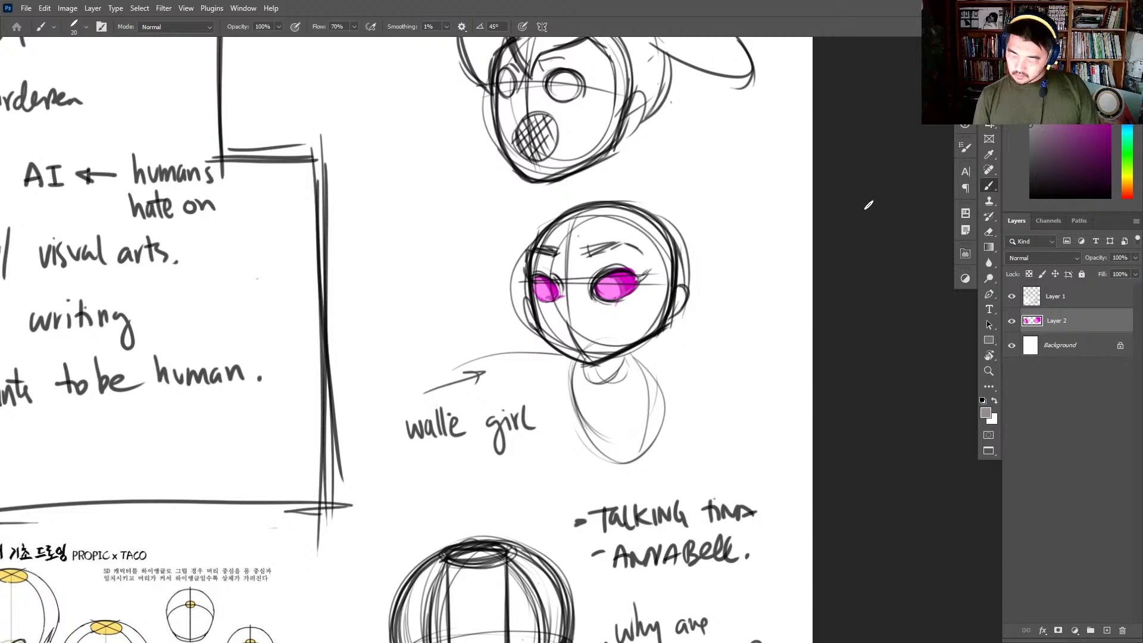
- On a new layer beneath the eye colour, fill the walle girl's head and body light grey and shade the neck darker grey
{"action": "left_click", "coordinate": [1081, 344]}
{"action": "left_click", "coordinate": [1107, 631]}
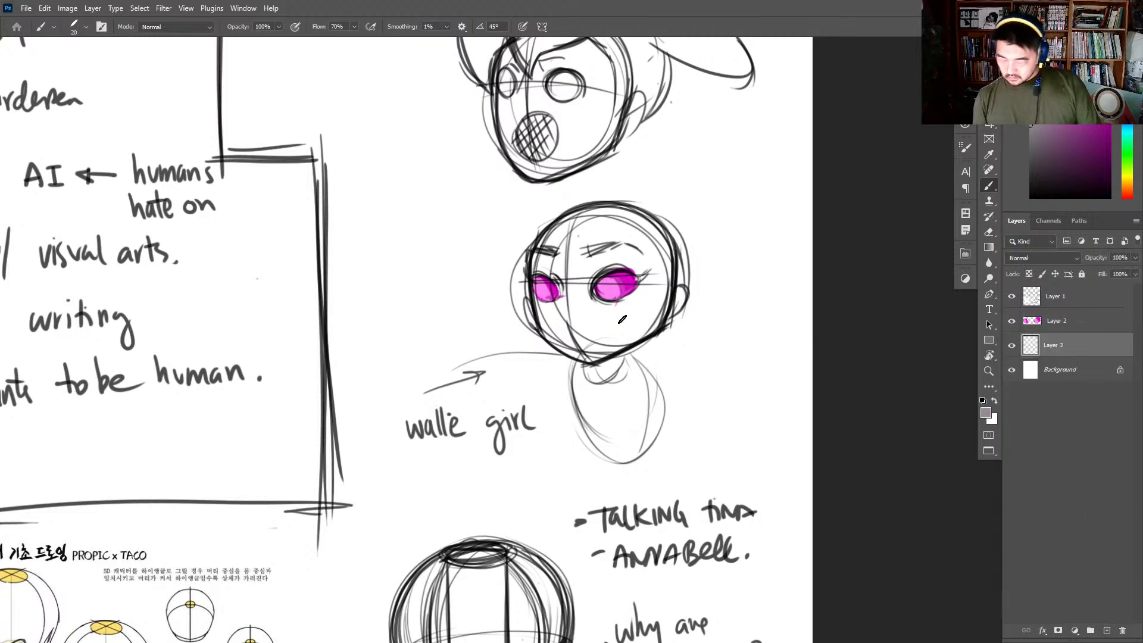
{"action": "right_click", "coordinate": [622, 319]}
{"action": "key", "text": "Escape"}
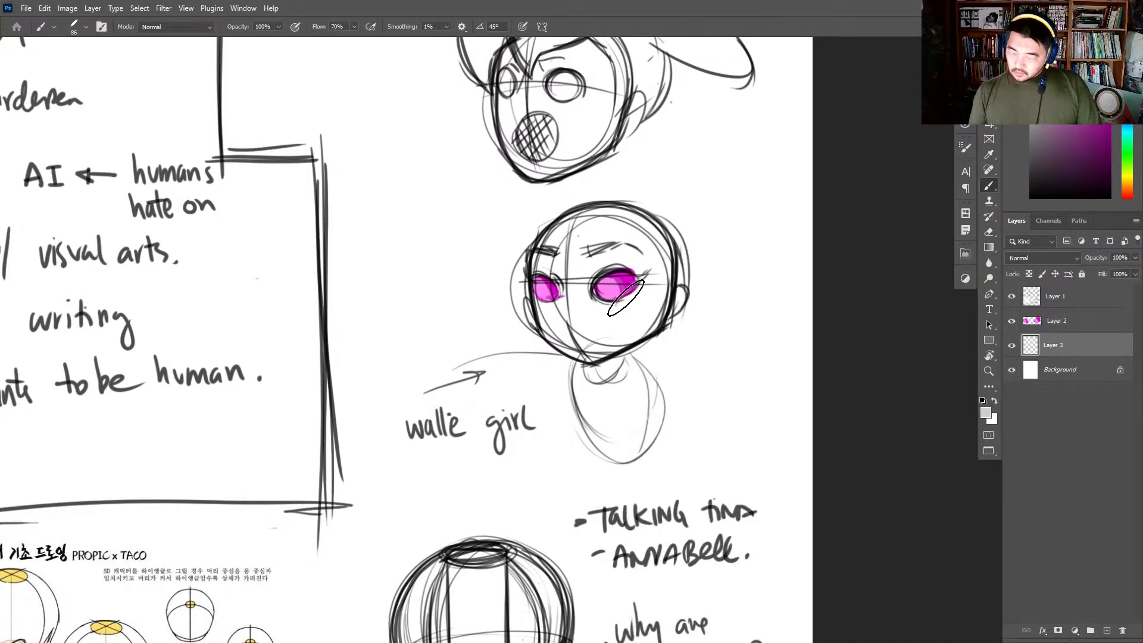
{"action": "mouse_move", "coordinate": [539, 280]}
{"action": "left_mouse_down"}
{"action": "mouse_move", "coordinate": [576, 337]}
{"action": "mouse_move", "coordinate": [647, 293]}
{"action": "mouse_move", "coordinate": [649, 324]}
{"action": "mouse_move", "coordinate": [551, 316]}
{"action": "mouse_move", "coordinate": [643, 333]}
{"action": "mouse_move", "coordinate": [545, 260]}
{"action": "mouse_move", "coordinate": [649, 298]}
{"action": "mouse_move", "coordinate": [655, 277]}
{"action": "mouse_move", "coordinate": [634, 238]}
{"action": "mouse_move", "coordinate": [658, 318]}
{"action": "mouse_move", "coordinate": [544, 316]}
{"action": "mouse_move", "coordinate": [593, 329]}
{"action": "mouse_move", "coordinate": [604, 372]}
{"action": "mouse_move", "coordinate": [596, 417]}
{"action": "mouse_move", "coordinate": [601, 357]}
{"action": "mouse_move", "coordinate": [615, 354]}
{"action": "mouse_move", "coordinate": [643, 421]}
{"action": "mouse_move", "coordinate": [606, 344]}
{"action": "left_mouse_up"}
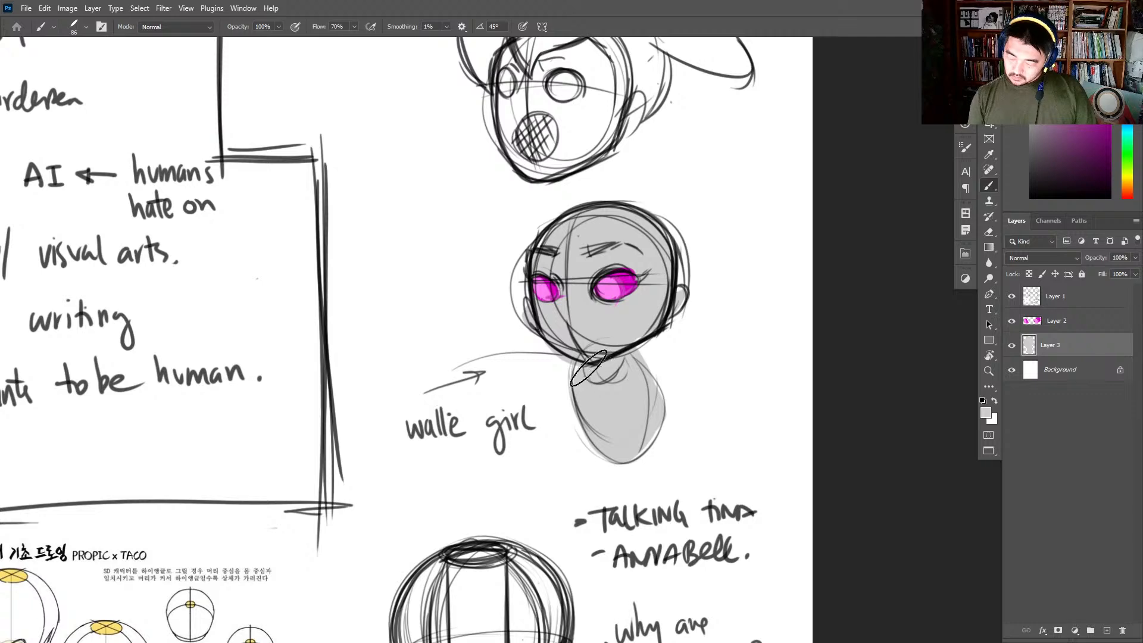
{"action": "left_click", "coordinate": [1032, 123]}
{"action": "mouse_move", "coordinate": [581, 372]}
{"action": "left_mouse_down"}
{"action": "mouse_move", "coordinate": [598, 374]}
{"action": "mouse_move", "coordinate": [591, 368]}
{"action": "left_mouse_up"}
- Merge Layer 2 down into Layer 3 and add an empty layer above the merged one
{"action": "key", "text": "z"}
{"action": "left_click_drag", "start_coordinate": [718, 327], "coordinate": [732, 330]}
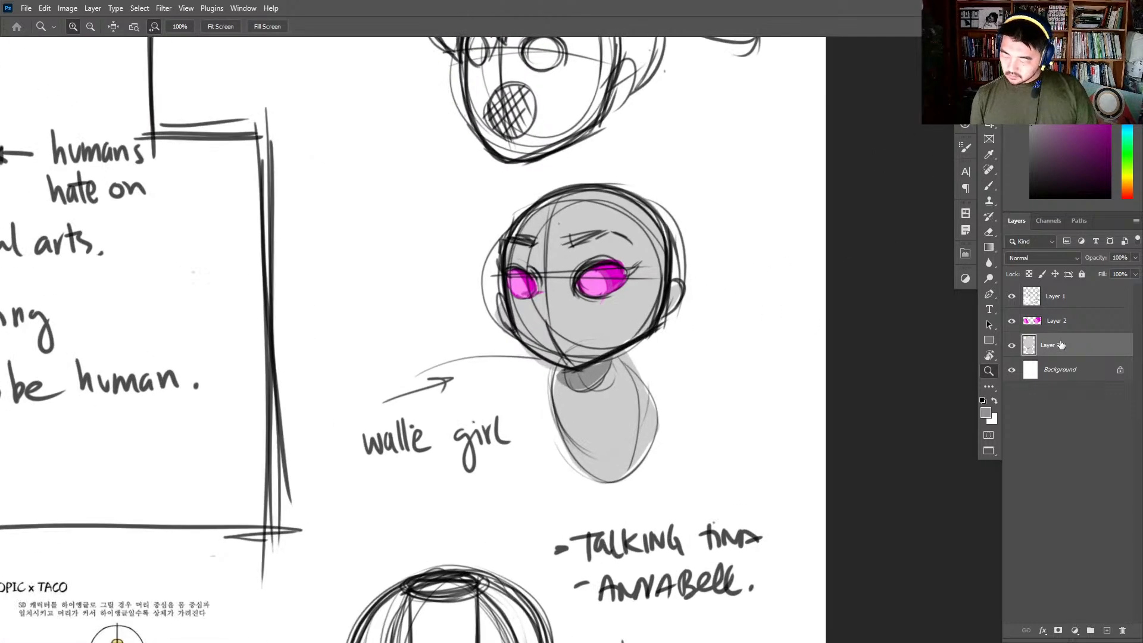
{"action": "left_click", "coordinate": [1079, 325]}
{"action": "key", "text": "ctrl+e"}
{"action": "left_click", "coordinate": [1108, 631]}
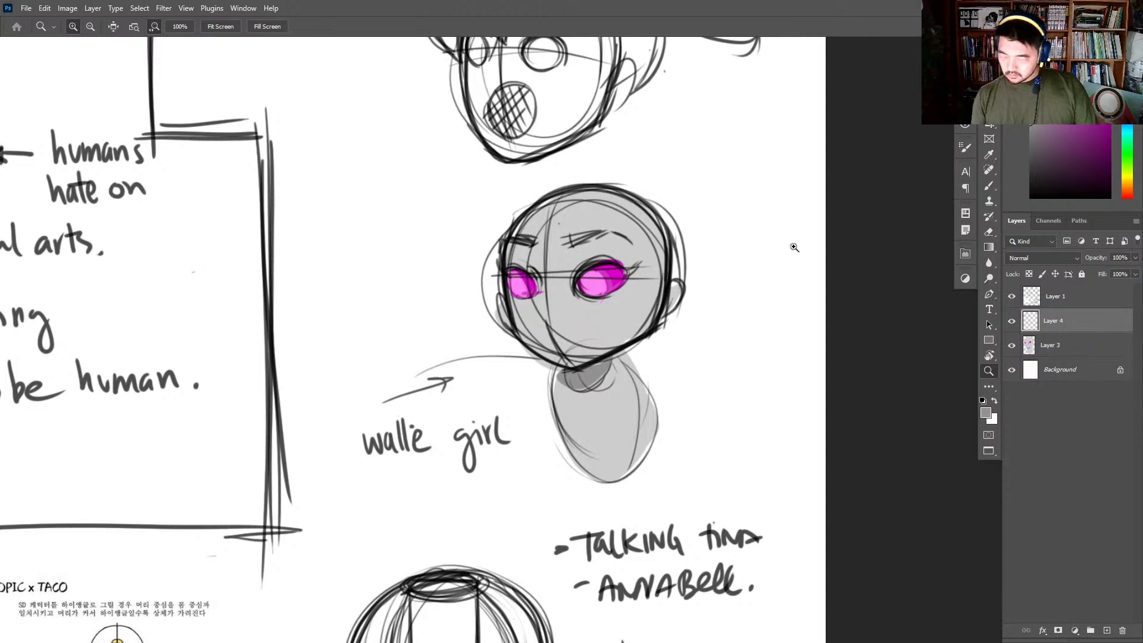
- Choose a small round brush from the 70% set, reset the paint colour to black and go over the walle girl's far eyebrow
{"action": "left_click_drag", "start_coordinate": [731, 383], "coordinate": [730, 337]}
{"action": "key", "text": "b"}
{"action": "key", "text": "super"}
{"action": "key", "text": "super"}
{"action": "right_click", "coordinate": [668, 320]}
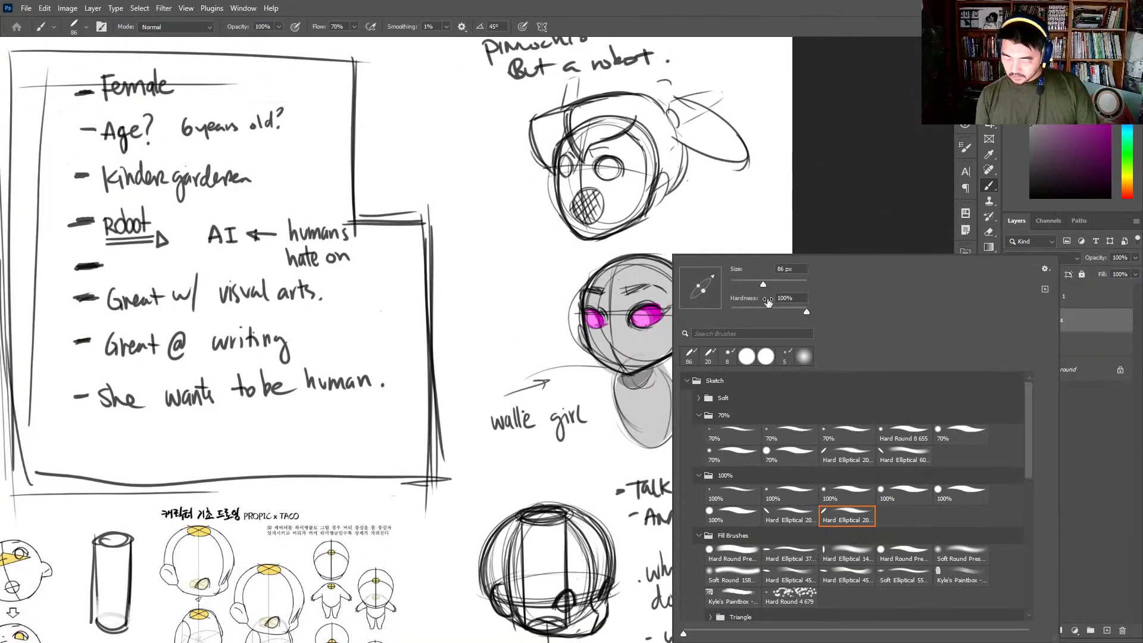
{"action": "left_click", "coordinate": [789, 436]}
{"action": "left_click", "coordinate": [655, 278]}
{"action": "key", "text": "d"}
{"action": "key", "text": "z"}
{"action": "left_click", "coordinate": [654, 278]}
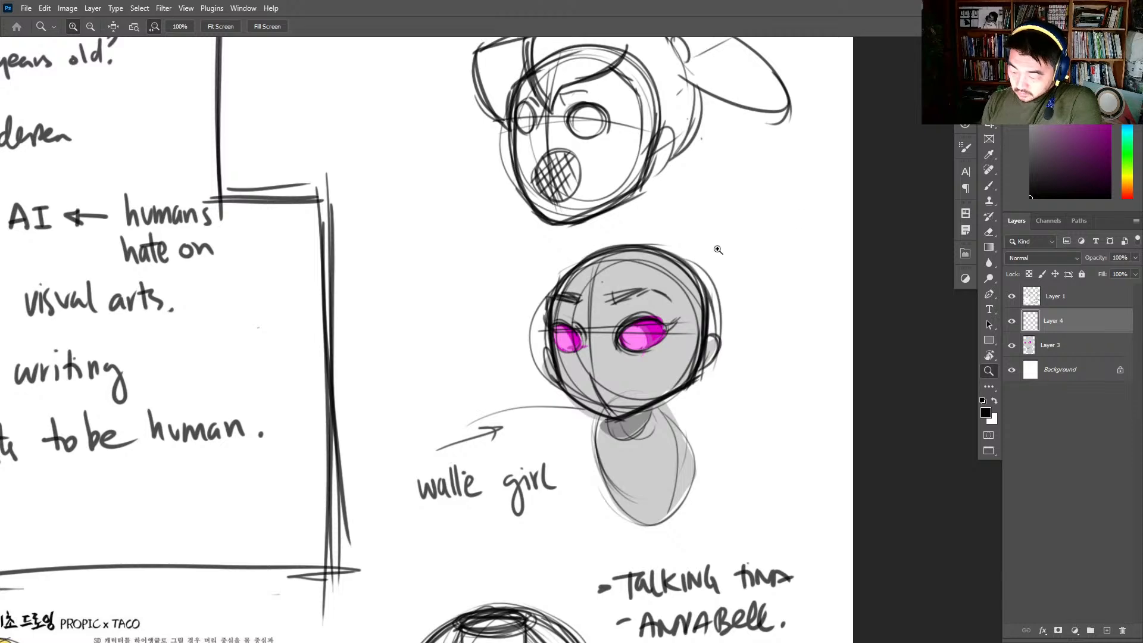
{"action": "key", "text": "b"}
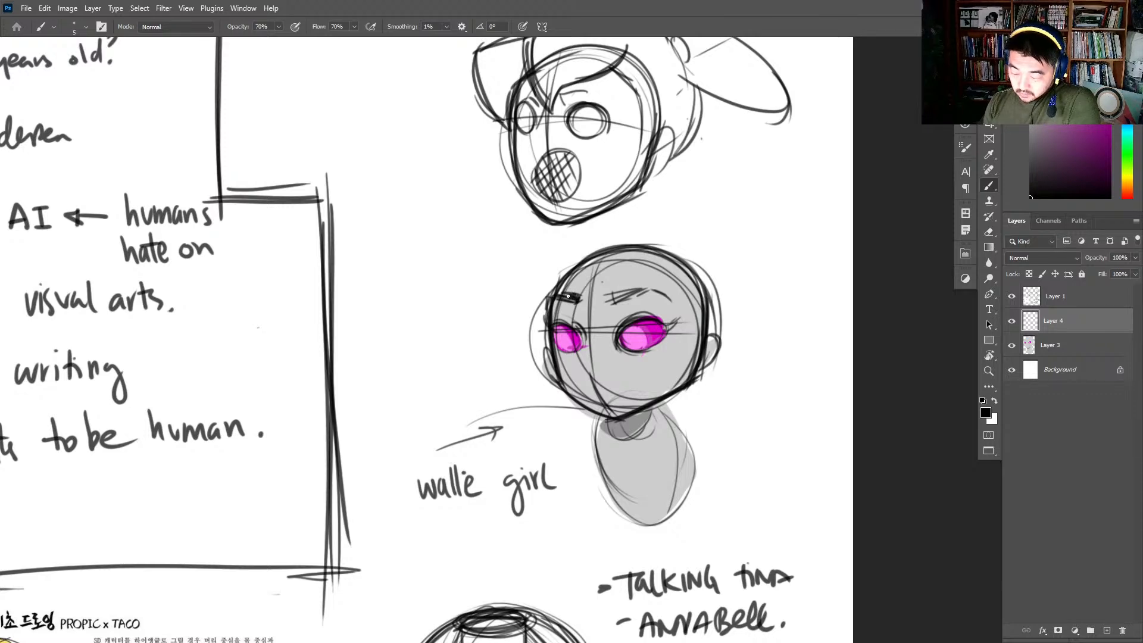
{"action": "left_click_drag", "start_coordinate": [568, 296], "coordinate": [557, 292]}
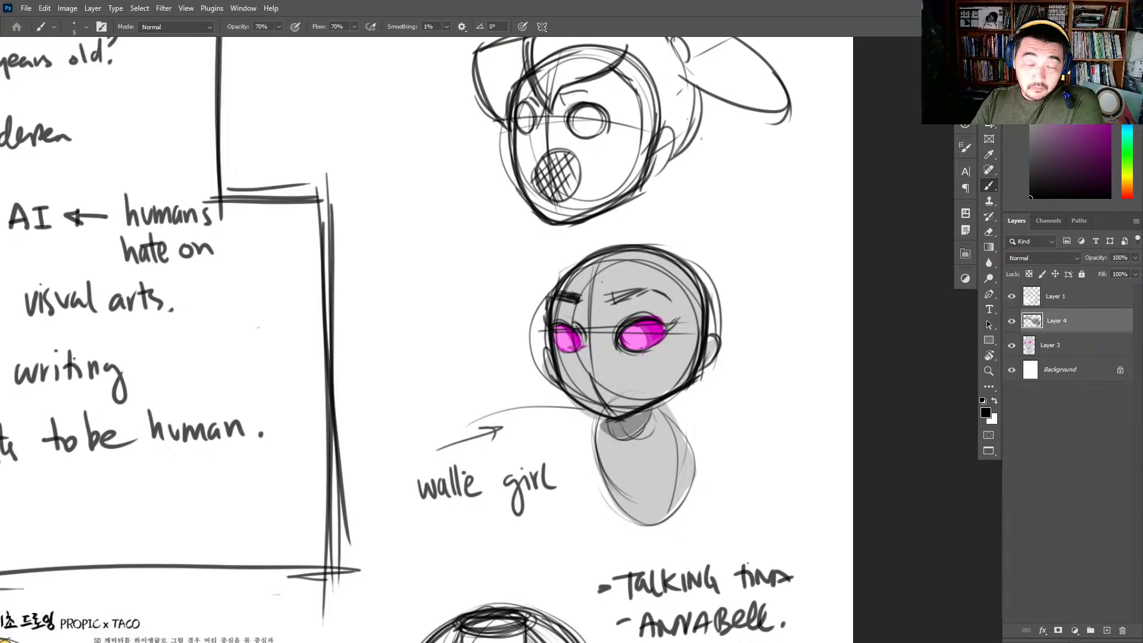
{"action": "left_click", "coordinate": [783, 329]}
- Draw a vertical centre line with short horizontal marks at both ends beside the walle girl's head
{"action": "mouse_move", "coordinate": [439, 215]}
{"action": "left_mouse_down"}
{"action": "mouse_move", "coordinate": [468, 202]}
{"action": "mouse_move", "coordinate": [416, 174]}
{"action": "mouse_move", "coordinate": [450, 221]}
{"action": "left_mouse_up"}
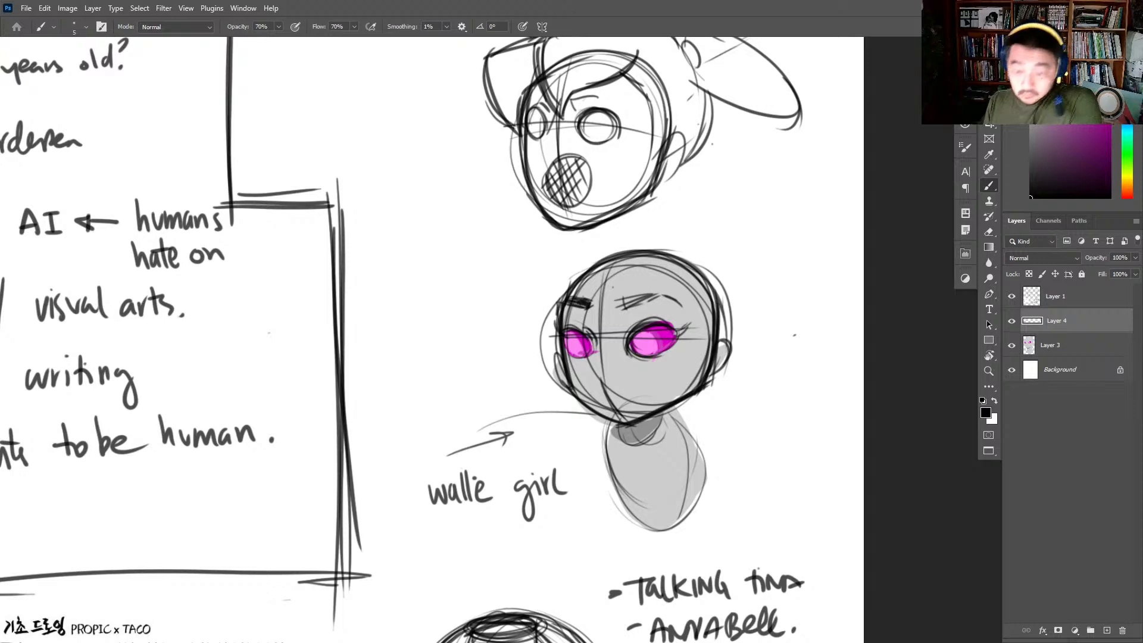
{"action": "left_click_drag", "start_coordinate": [600, 265], "coordinate": [665, 271]}
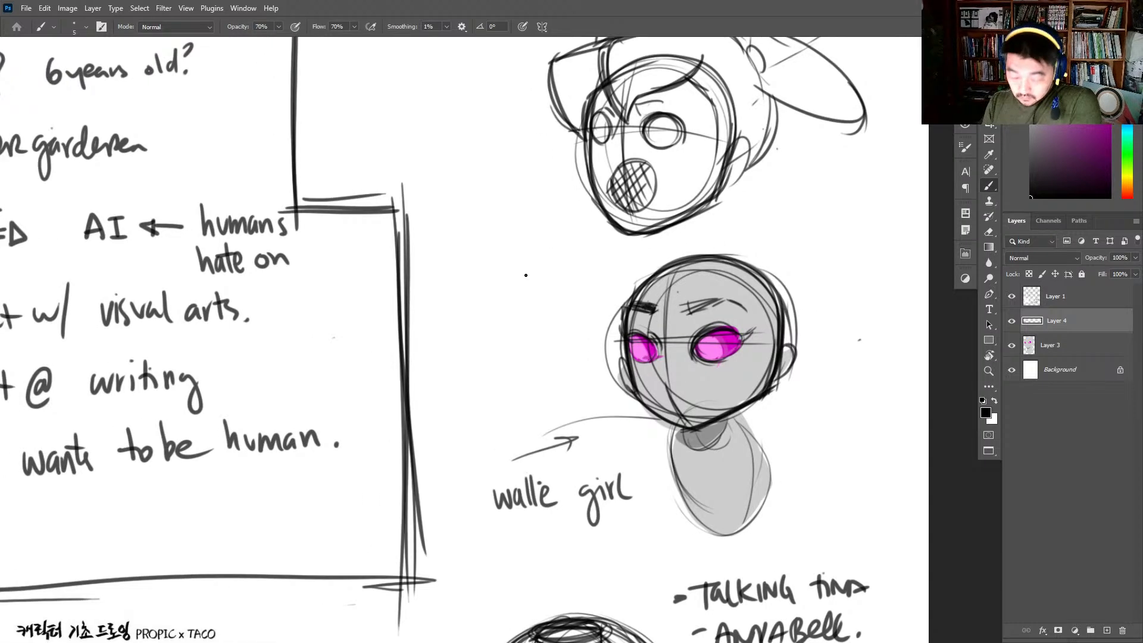
{"action": "mouse_move", "coordinate": [455, 265]}
{"action": "left_mouse_down"}
{"action": "mouse_move", "coordinate": [535, 260]}
{"action": "mouse_move", "coordinate": [495, 400]}
{"action": "left_mouse_up"}
{"action": "mouse_move", "coordinate": [493, 261]}
{"action": "left_mouse_down"}
{"action": "mouse_move", "coordinate": [495, 402]}
{"action": "mouse_move", "coordinate": [517, 417]}
{"action": "left_mouse_up"}
{"action": "left_click_drag", "start_coordinate": [466, 418], "coordinate": [522, 413]}
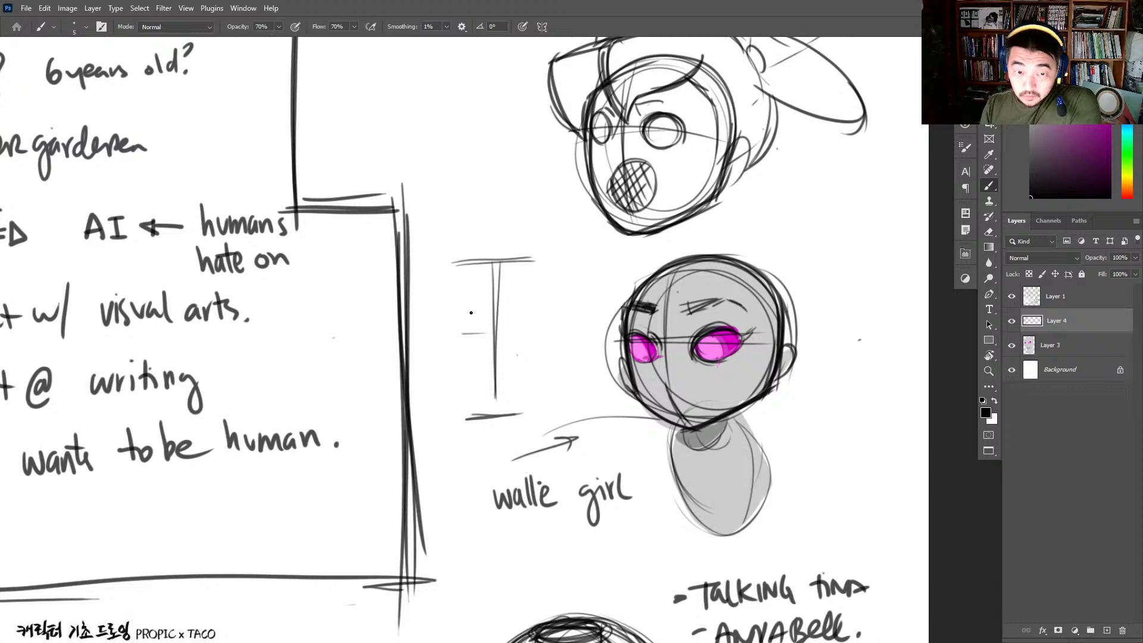
- Sketch the front body outline around the centre line, narrow at the neck, flaring downward and closed with a shallow V base
{"action": "left_click_drag", "start_coordinate": [478, 271], "coordinate": [443, 388]}
{"action": "left_click_drag", "start_coordinate": [488, 260], "coordinate": [442, 394]}
{"action": "mouse_move", "coordinate": [460, 275]}
{"action": "left_mouse_down"}
{"action": "mouse_move", "coordinate": [518, 265]}
{"action": "mouse_move", "coordinate": [533, 348]}
{"action": "left_mouse_up"}
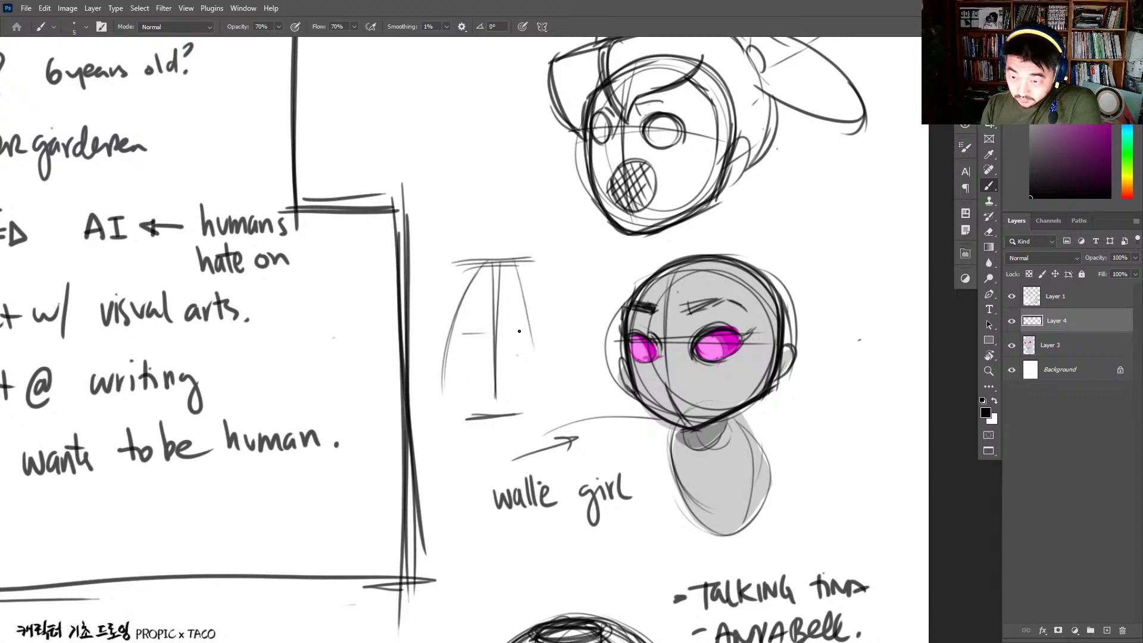
{"action": "left_click_drag", "start_coordinate": [508, 266], "coordinate": [544, 397]}
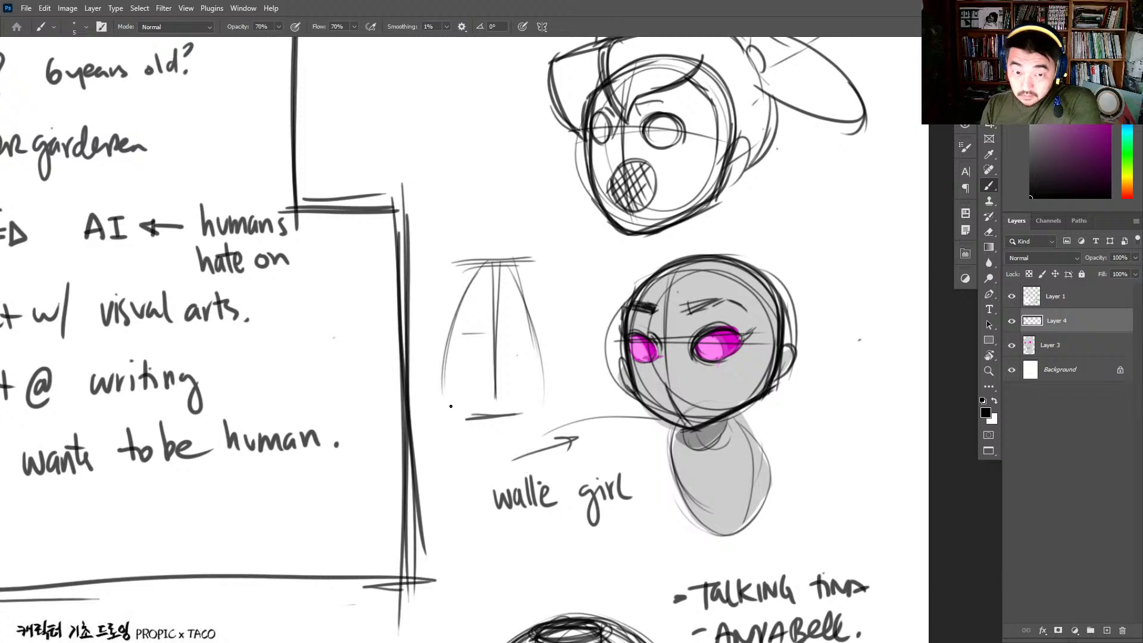
{"action": "mouse_move", "coordinate": [440, 375]}
{"action": "left_mouse_down"}
{"action": "mouse_move", "coordinate": [476, 411]}
{"action": "mouse_move", "coordinate": [524, 408]}
{"action": "mouse_move", "coordinate": [551, 384]}
{"action": "left_mouse_up"}
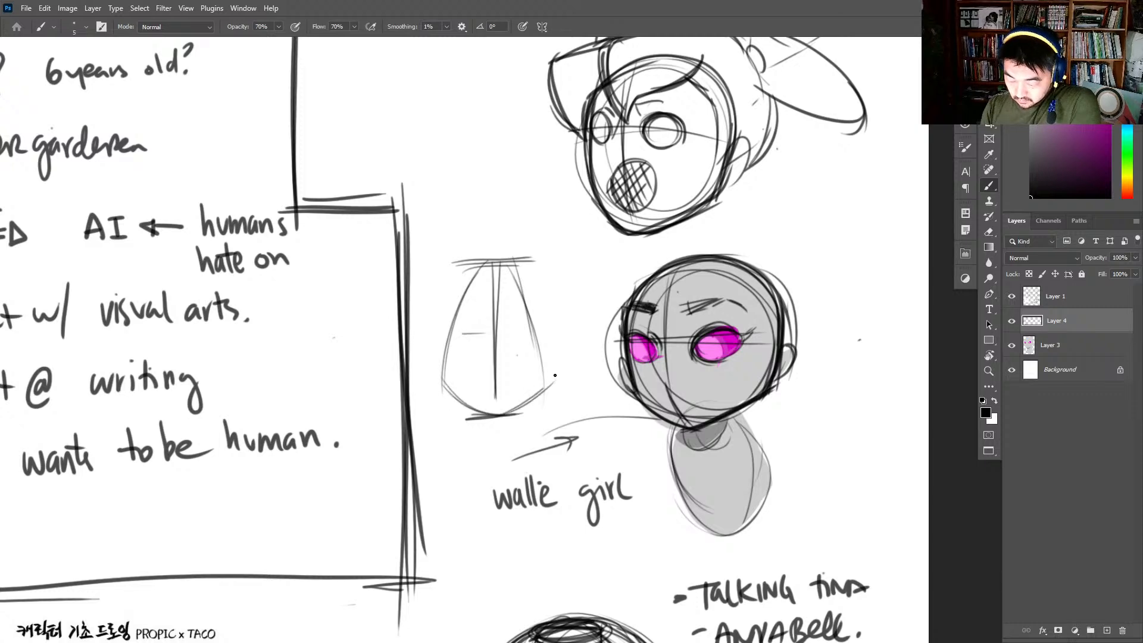
- Darken both sides of the front body outline and extend its top and bottom guide lines toward the walle girl
{"action": "mouse_move", "coordinate": [509, 266]}
{"action": "left_mouse_down"}
{"action": "mouse_move", "coordinate": [552, 395]}
{"action": "mouse_move", "coordinate": [513, 269]}
{"action": "left_mouse_up"}
{"action": "mouse_move", "coordinate": [546, 387]}
{"action": "left_mouse_down"}
{"action": "mouse_move", "coordinate": [509, 263]}
{"action": "mouse_move", "coordinate": [488, 263]}
{"action": "mouse_move", "coordinate": [531, 320]}
{"action": "left_mouse_up"}
{"action": "left_click_drag", "start_coordinate": [489, 256], "coordinate": [443, 384]}
{"action": "mouse_move", "coordinate": [500, 257]}
{"action": "left_mouse_down"}
{"action": "mouse_move", "coordinate": [543, 393]}
{"action": "mouse_move", "coordinate": [552, 392]}
{"action": "left_mouse_up"}
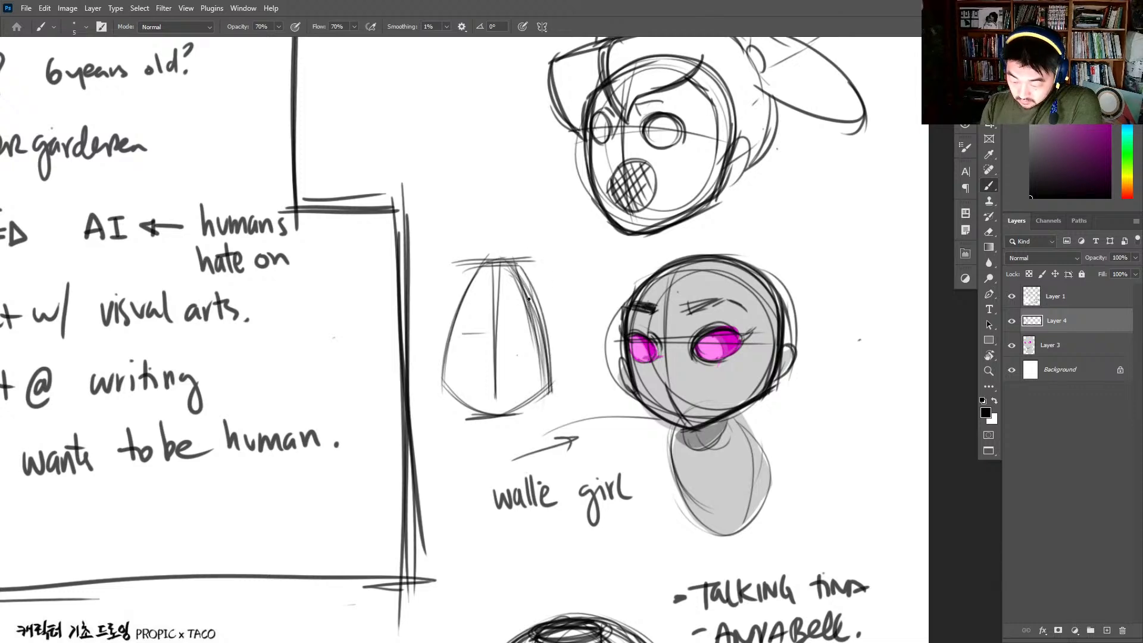
{"action": "left_click_drag", "start_coordinate": [517, 268], "coordinate": [538, 314]}
{"action": "left_click_drag", "start_coordinate": [470, 275], "coordinate": [452, 309]}
{"action": "mouse_move", "coordinate": [453, 307]}
{"action": "left_mouse_down"}
{"action": "mouse_move", "coordinate": [477, 267]}
{"action": "mouse_move", "coordinate": [441, 386]}
{"action": "left_mouse_up"}
{"action": "left_click_drag", "start_coordinate": [522, 271], "coordinate": [549, 390]}
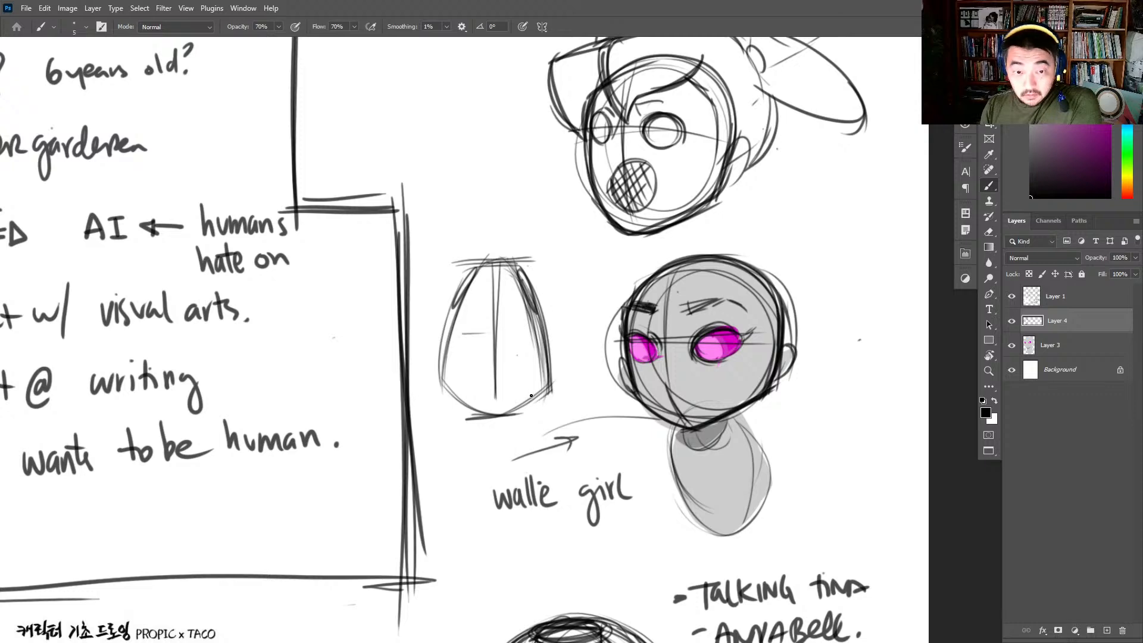
{"action": "left_click_drag", "start_coordinate": [464, 418], "coordinate": [571, 409]}
{"action": "left_click_drag", "start_coordinate": [455, 265], "coordinate": [613, 260]}
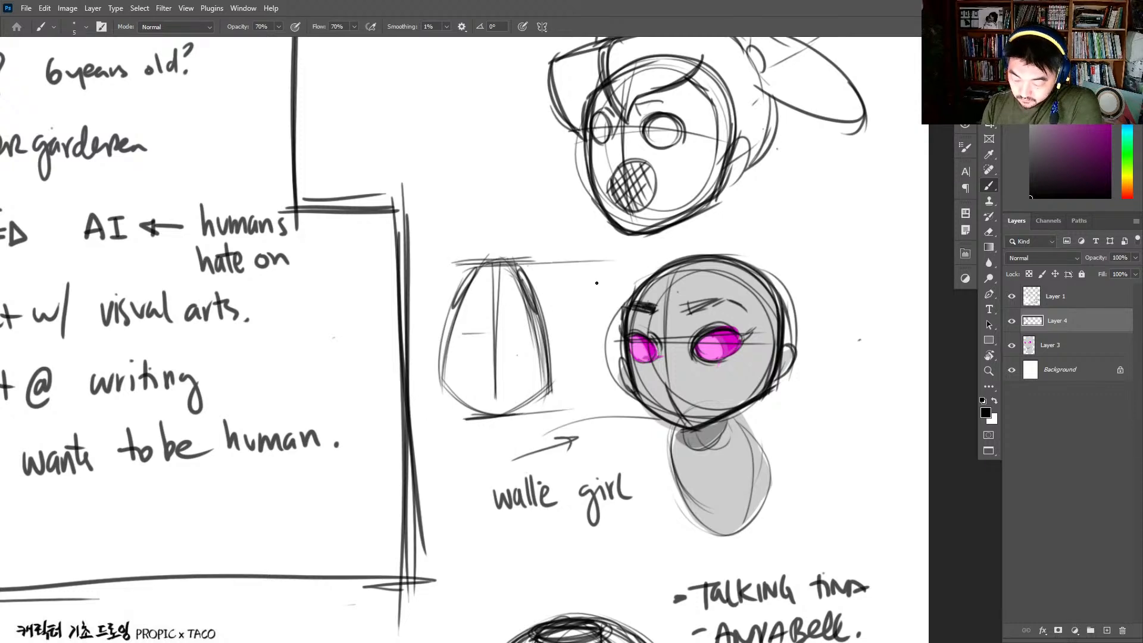
- Sketch a bean-shaped side-view body beside the pinnochio robot head, with a small crossed oval for the shoulder joint
{"action": "mouse_move", "coordinate": [804, 194]}
{"action": "left_mouse_down"}
{"action": "mouse_move", "coordinate": [858, 216]}
{"action": "mouse_move", "coordinate": [847, 242]}
{"action": "left_mouse_up"}
{"action": "mouse_move", "coordinate": [486, 185]}
{"action": "left_mouse_down"}
{"action": "mouse_move", "coordinate": [496, 244]}
{"action": "mouse_move", "coordinate": [456, 265]}
{"action": "left_mouse_up"}
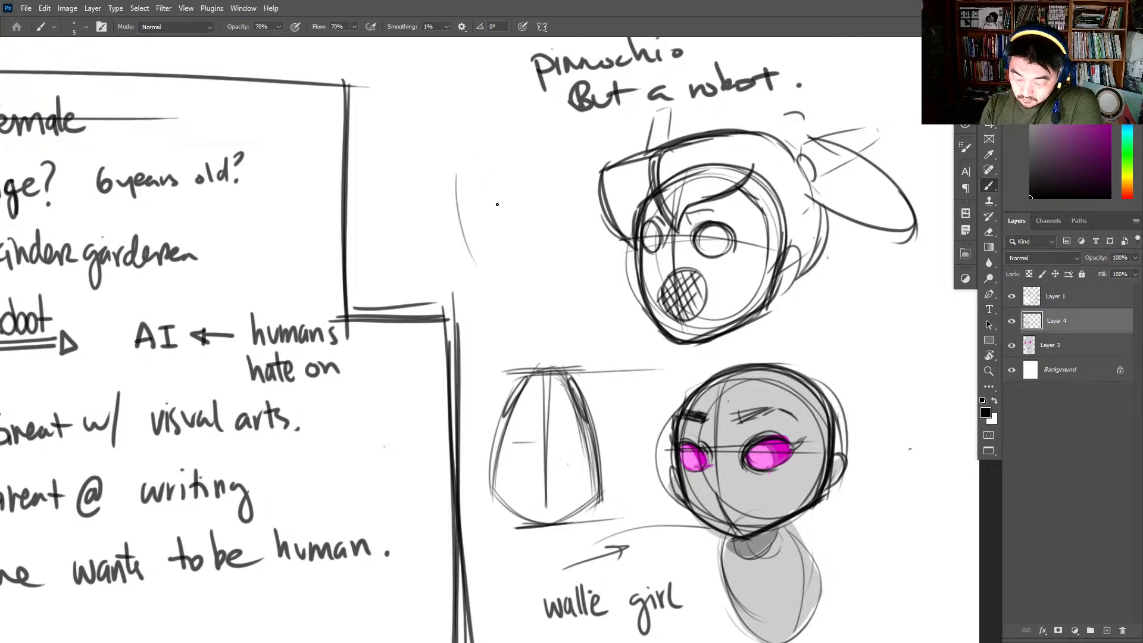
{"action": "left_click_drag", "start_coordinate": [474, 151], "coordinate": [495, 281]}
{"action": "mouse_move", "coordinate": [474, 154]}
{"action": "left_mouse_down"}
{"action": "mouse_move", "coordinate": [515, 173]}
{"action": "mouse_move", "coordinate": [539, 275]}
{"action": "left_mouse_up"}
{"action": "mouse_move", "coordinate": [522, 209]}
{"action": "left_mouse_down"}
{"action": "mouse_move", "coordinate": [529, 285]}
{"action": "mouse_move", "coordinate": [487, 288]}
{"action": "mouse_move", "coordinate": [525, 289]}
{"action": "left_mouse_up"}
{"action": "left_click_drag", "start_coordinate": [470, 170], "coordinate": [468, 192]}
{"action": "left_click_drag", "start_coordinate": [481, 146], "coordinate": [458, 246]}
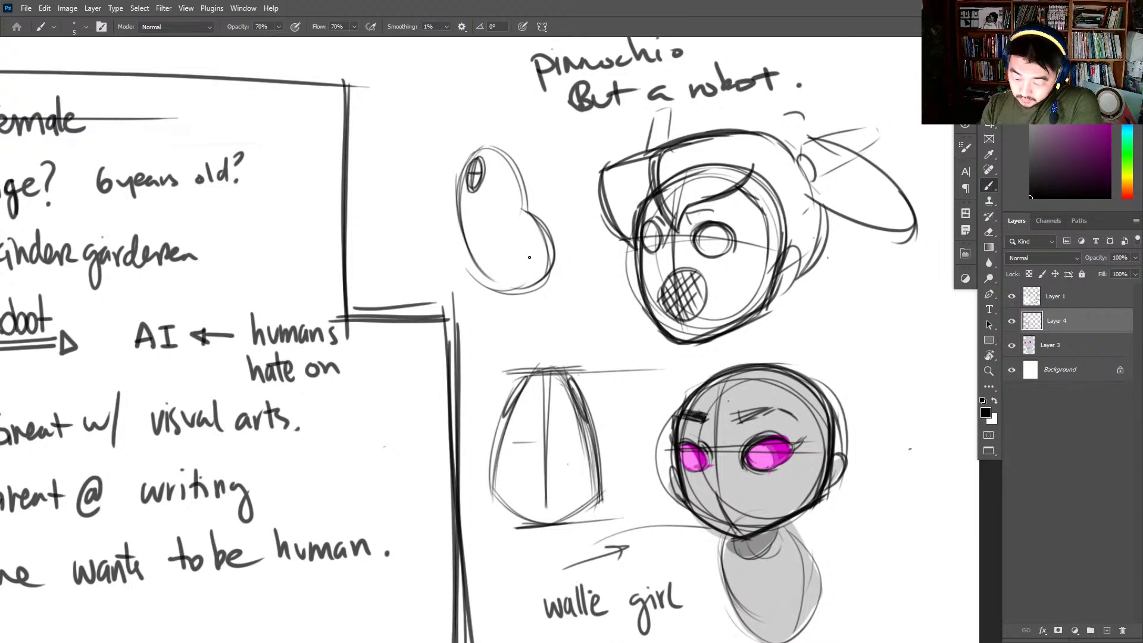
- Add a crossed circle as the hip joint of the bean-shaped body and strengthen its outer contour
{"action": "mouse_move", "coordinate": [529, 258]}
{"action": "left_mouse_down"}
{"action": "mouse_move", "coordinate": [524, 277]}
{"action": "mouse_move", "coordinate": [491, 256]}
{"action": "mouse_move", "coordinate": [516, 241]}
{"action": "mouse_move", "coordinate": [525, 277]}
{"action": "mouse_move", "coordinate": [528, 241]}
{"action": "mouse_move", "coordinate": [524, 275]}
{"action": "left_mouse_up"}
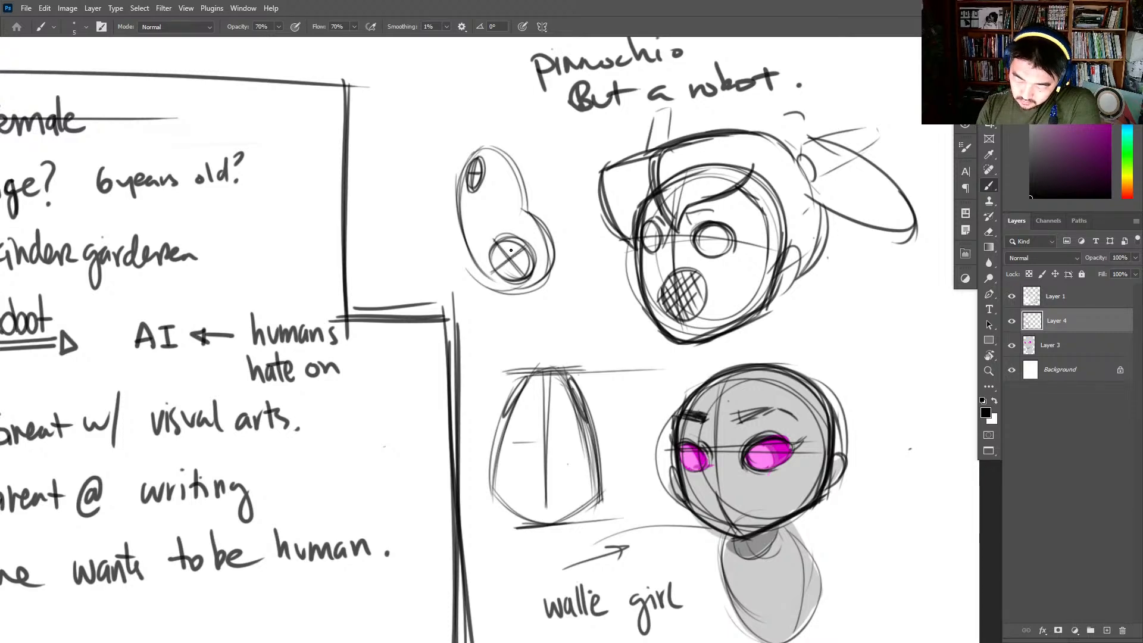
{"action": "left_click_drag", "start_coordinate": [493, 238], "coordinate": [535, 280]}
{"action": "mouse_move", "coordinate": [524, 212]}
{"action": "left_mouse_down"}
{"action": "mouse_move", "coordinate": [554, 283]}
{"action": "mouse_move", "coordinate": [521, 188]}
{"action": "mouse_move", "coordinate": [461, 149]}
{"action": "left_mouse_up"}
{"action": "left_click_drag", "start_coordinate": [458, 154], "coordinate": [445, 215]}
{"action": "left_click_drag", "start_coordinate": [492, 150], "coordinate": [520, 204]}
- Above the bean-shaped body, sketch two overlapping tilted ovals and wrap them in a darker outline as a second, leaning body
{"action": "mouse_move", "coordinate": [528, 154]}
{"action": "left_mouse_down"}
{"action": "mouse_move", "coordinate": [552, 214]}
{"action": "mouse_move", "coordinate": [509, 344]}
{"action": "mouse_move", "coordinate": [522, 352]}
{"action": "left_mouse_up"}
{"action": "left_click_drag", "start_coordinate": [472, 119], "coordinate": [492, 206]}
{"action": "mouse_move", "coordinate": [402, 115]}
{"action": "left_mouse_down"}
{"action": "mouse_move", "coordinate": [467, 149]}
{"action": "mouse_move", "coordinate": [439, 78]}
{"action": "mouse_move", "coordinate": [449, 143]}
{"action": "mouse_move", "coordinate": [518, 149]}
{"action": "mouse_move", "coordinate": [453, 134]}
{"action": "left_mouse_up"}
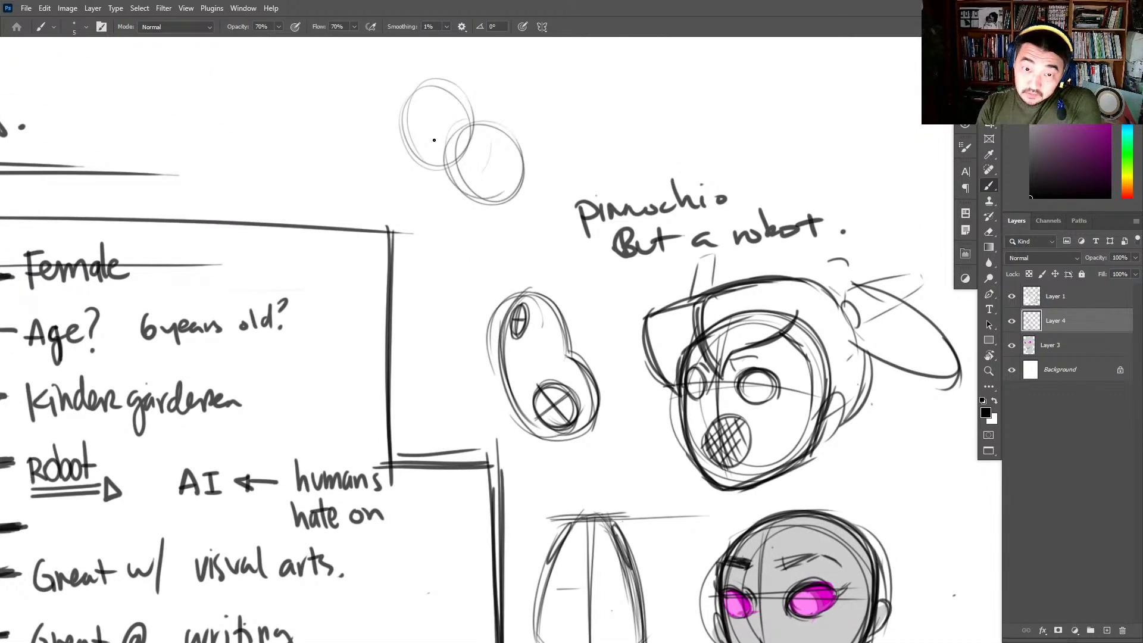
{"action": "mouse_move", "coordinate": [409, 90]}
{"action": "left_mouse_down"}
{"action": "mouse_move", "coordinate": [488, 206]}
{"action": "mouse_move", "coordinate": [504, 203]}
{"action": "left_mouse_up"}
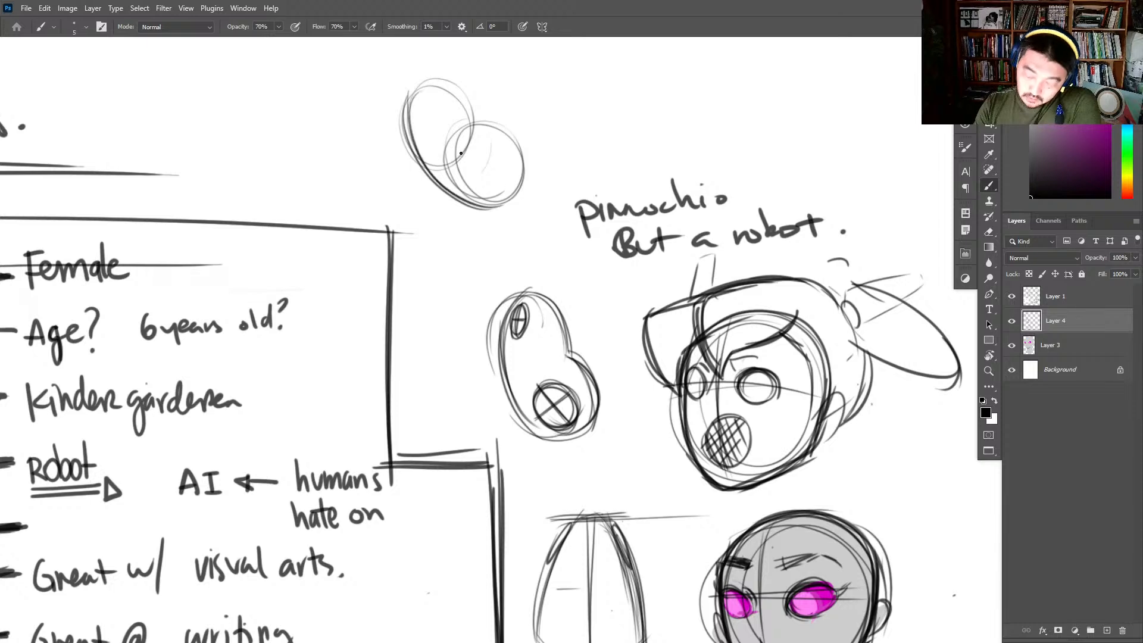
{"action": "mouse_move", "coordinate": [425, 81]}
{"action": "left_mouse_down"}
{"action": "mouse_move", "coordinate": [474, 112]}
{"action": "mouse_move", "coordinate": [523, 174]}
{"action": "left_mouse_up"}
{"action": "mouse_move", "coordinate": [477, 125]}
{"action": "left_mouse_down"}
{"action": "mouse_move", "coordinate": [518, 199]}
{"action": "mouse_move", "coordinate": [506, 202]}
{"action": "left_mouse_up"}
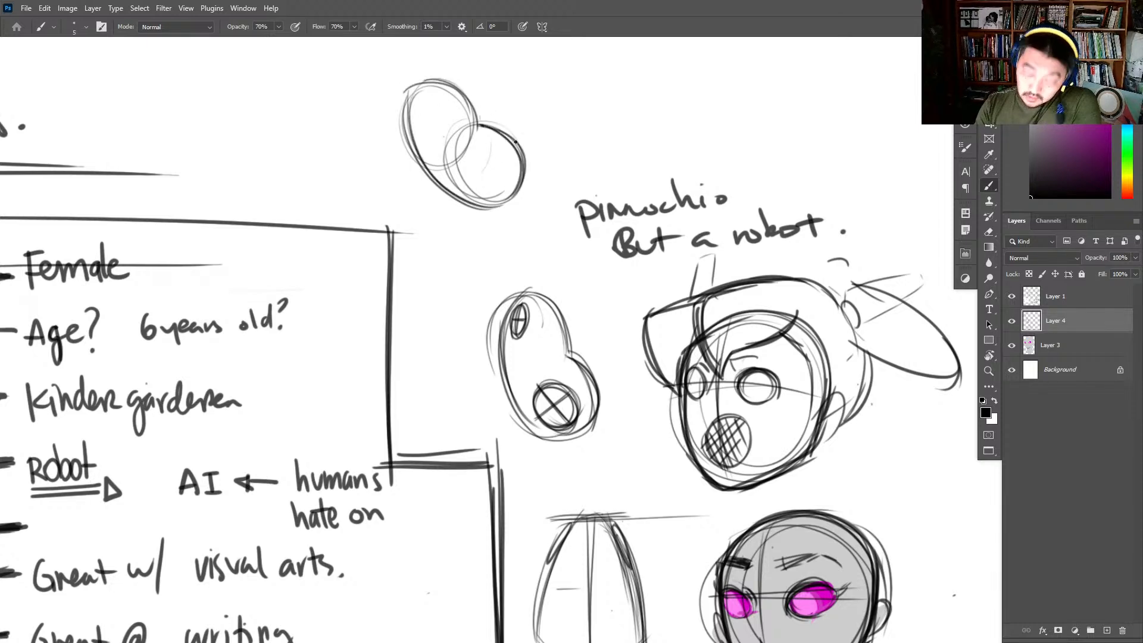
- Draw crossed circles for the hip and shoulder joints inside the leaning body and reinforce its outline
{"action": "mouse_move", "coordinate": [516, 148]}
{"action": "left_mouse_down"}
{"action": "mouse_move", "coordinate": [477, 194]}
{"action": "mouse_move", "coordinate": [521, 197]}
{"action": "mouse_move", "coordinate": [469, 186]}
{"action": "mouse_move", "coordinate": [471, 167]}
{"action": "mouse_move", "coordinate": [507, 180]}
{"action": "mouse_move", "coordinate": [488, 205]}
{"action": "mouse_move", "coordinate": [468, 170]}
{"action": "mouse_move", "coordinate": [494, 167]}
{"action": "mouse_move", "coordinate": [507, 197]}
{"action": "mouse_move", "coordinate": [455, 169]}
{"action": "mouse_move", "coordinate": [509, 207]}
{"action": "mouse_move", "coordinate": [456, 199]}
{"action": "left_mouse_up"}
{"action": "left_click_drag", "start_coordinate": [500, 167], "coordinate": [476, 195]}
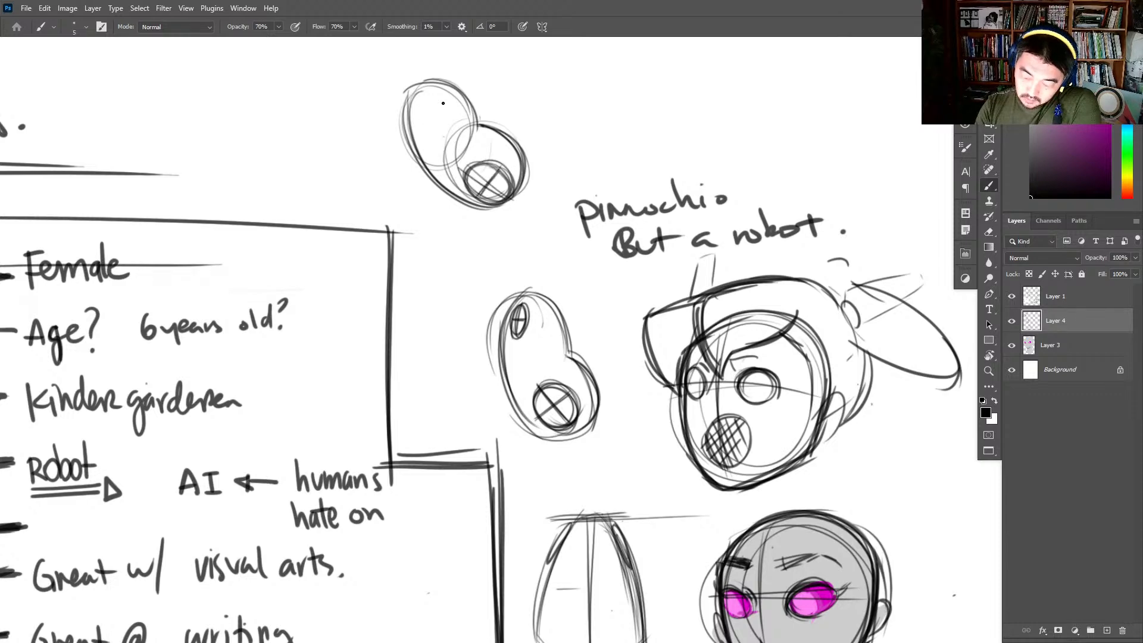
{"action": "mouse_move", "coordinate": [431, 92]}
{"action": "left_mouse_down"}
{"action": "mouse_move", "coordinate": [450, 110]}
{"action": "mouse_move", "coordinate": [420, 96]}
{"action": "mouse_move", "coordinate": [443, 123]}
{"action": "mouse_move", "coordinate": [441, 101]}
{"action": "mouse_move", "coordinate": [424, 115]}
{"action": "mouse_move", "coordinate": [414, 106]}
{"action": "mouse_move", "coordinate": [439, 93]}
{"action": "left_mouse_up"}
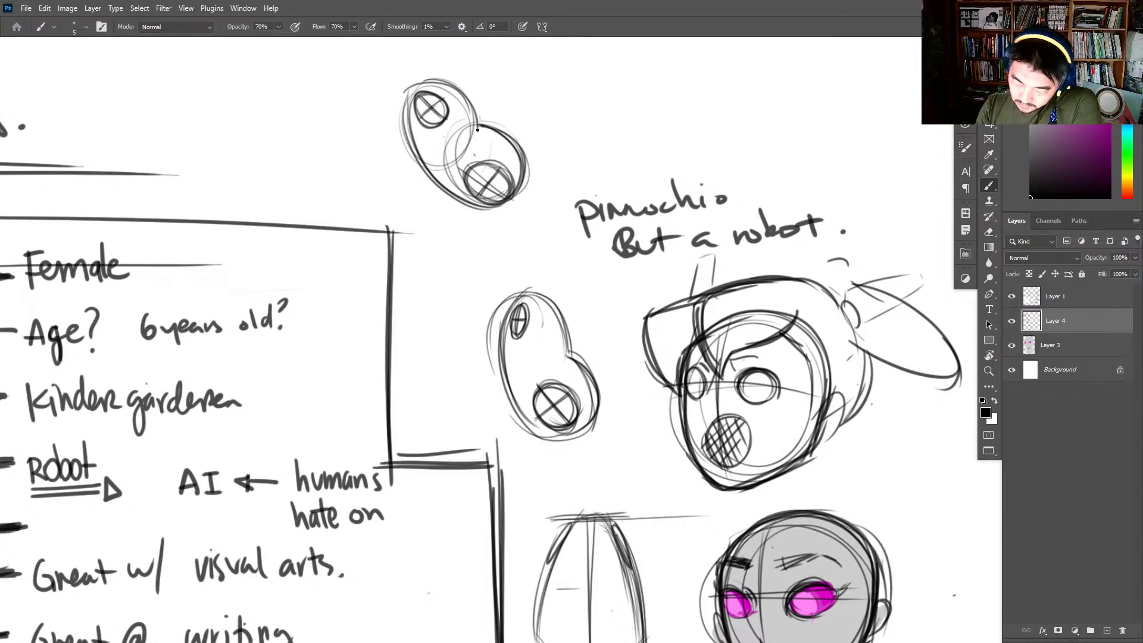
{"action": "left_click_drag", "start_coordinate": [477, 129], "coordinate": [501, 153]}
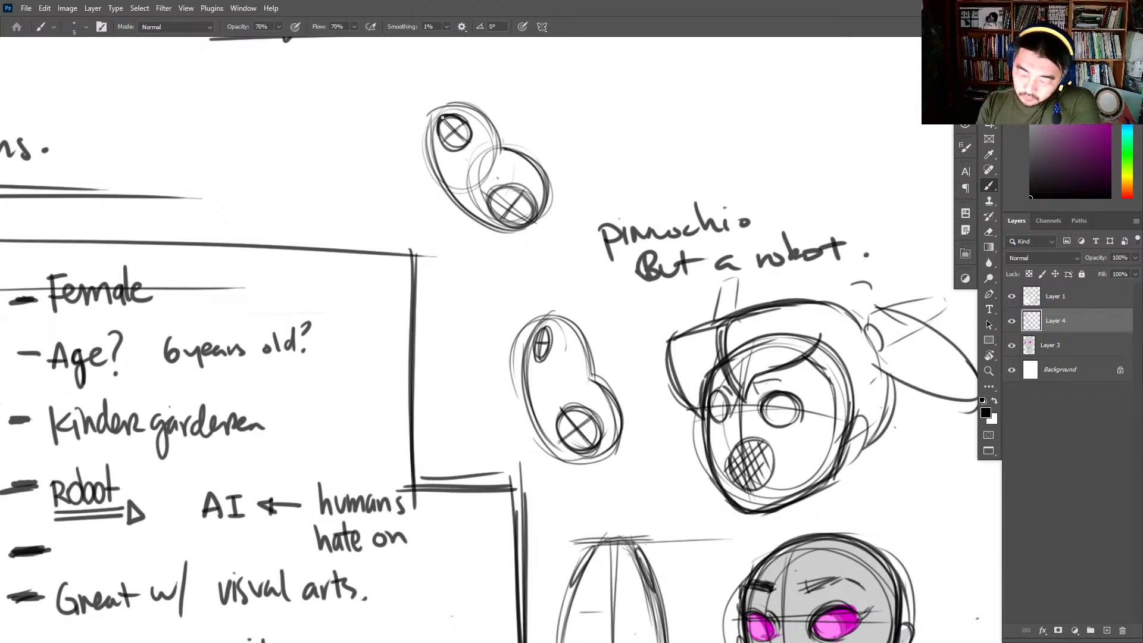
{"action": "mouse_move", "coordinate": [439, 107]}
{"action": "left_mouse_down"}
{"action": "mouse_move", "coordinate": [442, 191]}
{"action": "mouse_move", "coordinate": [443, 100]}
{"action": "mouse_move", "coordinate": [430, 144]}
{"action": "mouse_move", "coordinate": [418, 109]}
{"action": "mouse_move", "coordinate": [472, 133]}
{"action": "mouse_move", "coordinate": [446, 66]}
{"action": "mouse_move", "coordinate": [462, 123]}
{"action": "mouse_move", "coordinate": [400, 161]}
{"action": "left_mouse_up"}
{"action": "left_click_drag", "start_coordinate": [440, 61], "coordinate": [414, 169]}
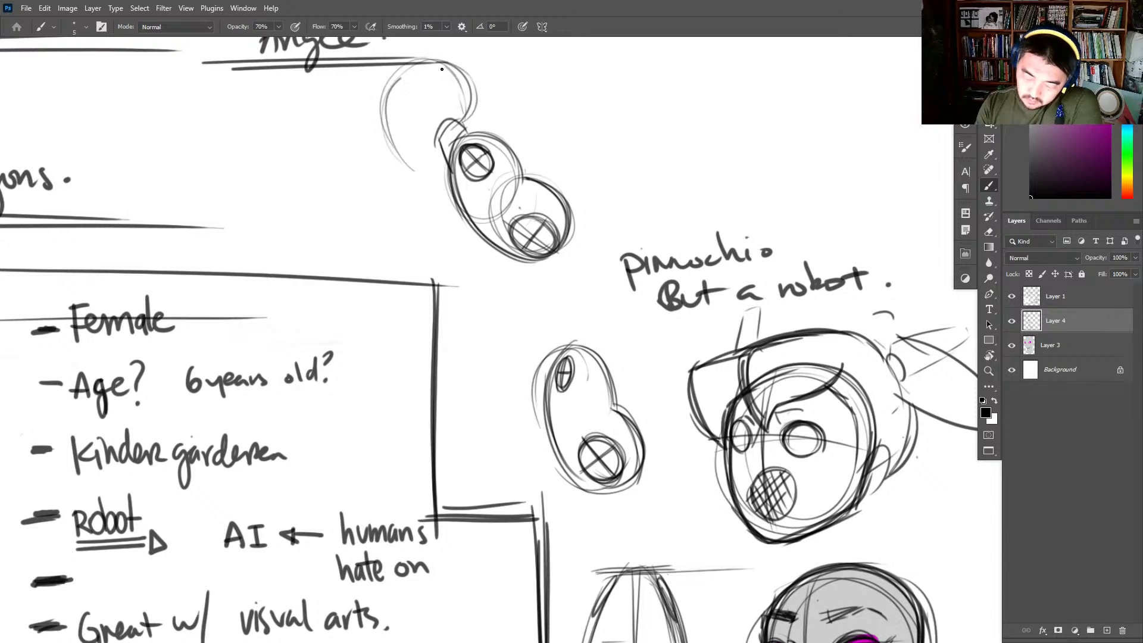
{"action": "left_click_drag", "start_coordinate": [462, 77], "coordinate": [414, 171]}
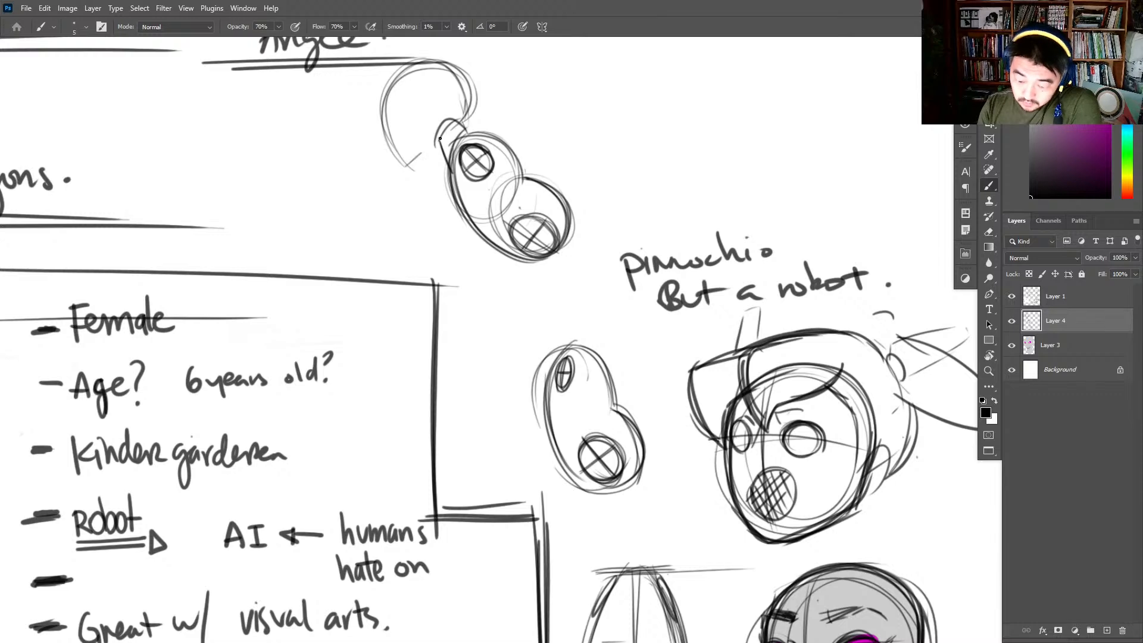
{"action": "mouse_move", "coordinate": [440, 139]}
{"action": "left_mouse_down"}
{"action": "mouse_move", "coordinate": [417, 168]}
{"action": "mouse_move", "coordinate": [440, 144]}
{"action": "mouse_move", "coordinate": [447, 95]}
{"action": "left_mouse_up"}
{"action": "mouse_move", "coordinate": [446, 96]}
{"action": "left_mouse_down"}
{"action": "mouse_move", "coordinate": [444, 123]}
{"action": "mouse_move", "coordinate": [445, 109]}
{"action": "mouse_move", "coordinate": [407, 165]}
{"action": "left_mouse_up"}
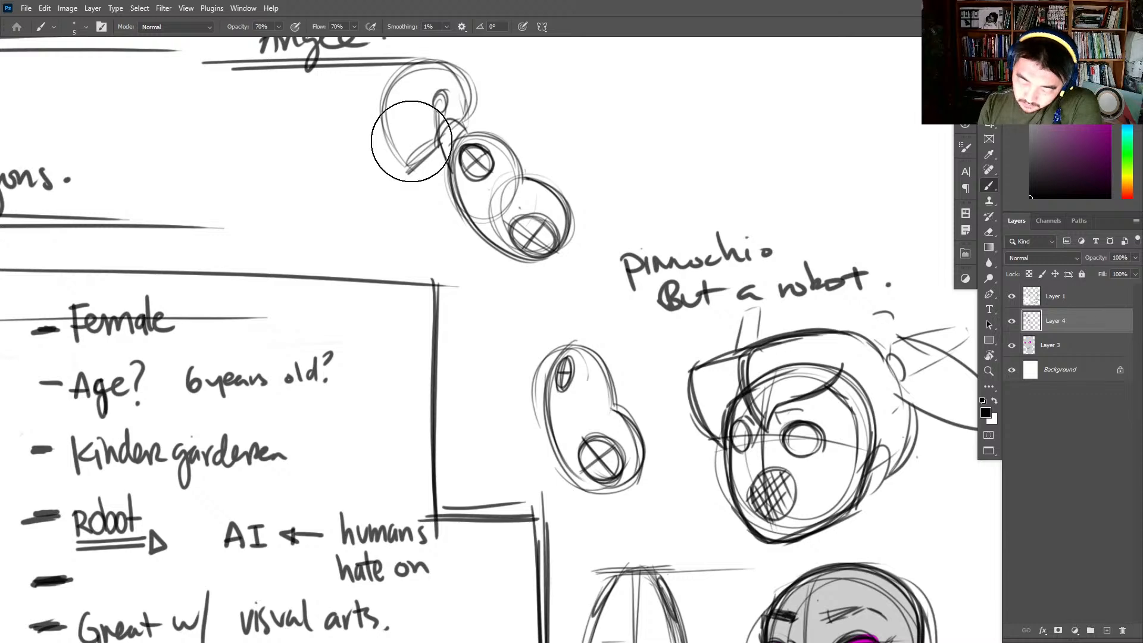
{"action": "mouse_move", "coordinate": [411, 141]}
{"action": "left_mouse_down"}
{"action": "mouse_move", "coordinate": [388, 160]}
{"action": "mouse_move", "coordinate": [465, 72]}
{"action": "mouse_move", "coordinate": [387, 146]}
{"action": "left_mouse_up"}
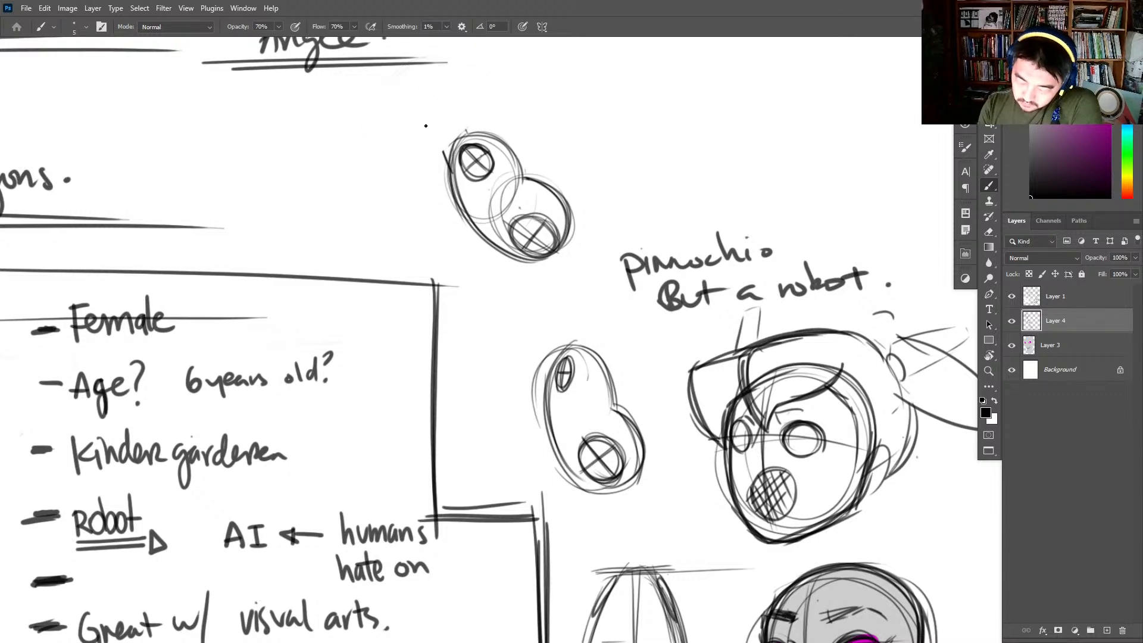
- Sketch a large tilted oval head above the leaning body, its lower edge meeting the top of the shoulder
{"action": "left_click_drag", "start_coordinate": [508, 83], "coordinate": [561, 153]}
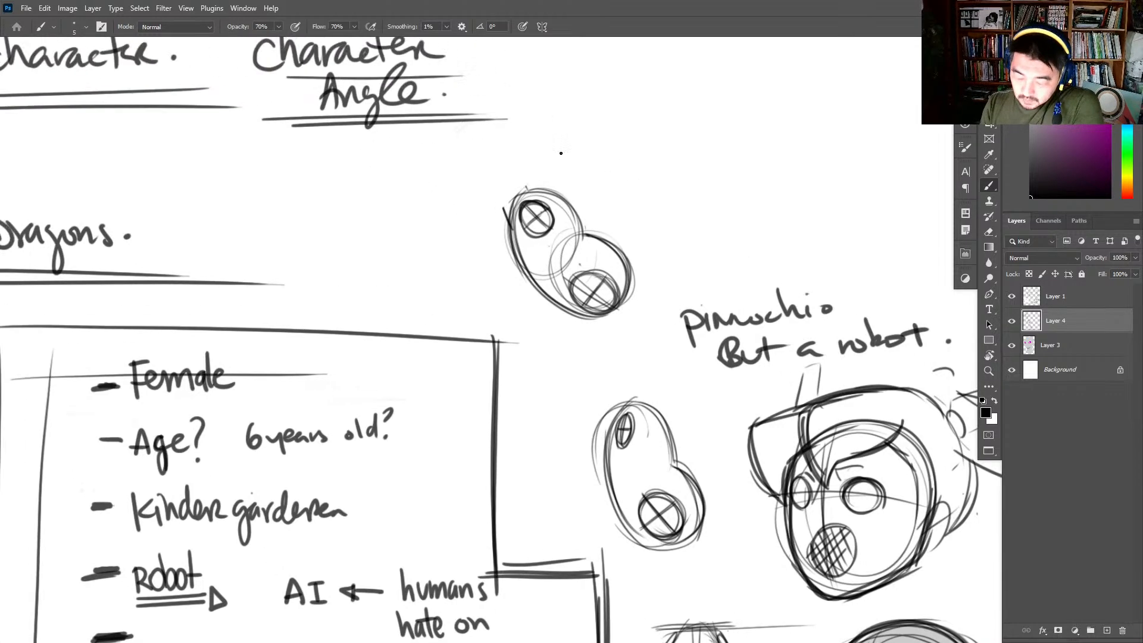
{"action": "left_click_drag", "start_coordinate": [437, 90], "coordinate": [422, 238]}
{"action": "mouse_move", "coordinate": [431, 255]}
{"action": "left_mouse_down"}
{"action": "mouse_move", "coordinate": [543, 102]}
{"action": "mouse_move", "coordinate": [490, 219]}
{"action": "left_mouse_up"}
{"action": "mouse_move", "coordinate": [556, 146]}
{"action": "left_mouse_down"}
{"action": "mouse_move", "coordinate": [457, 245]}
{"action": "mouse_move", "coordinate": [399, 136]}
{"action": "left_mouse_up"}
{"action": "mouse_move", "coordinate": [424, 247]}
{"action": "left_mouse_down"}
{"action": "mouse_move", "coordinate": [541, 118]}
{"action": "mouse_move", "coordinate": [497, 218]}
{"action": "left_mouse_up"}
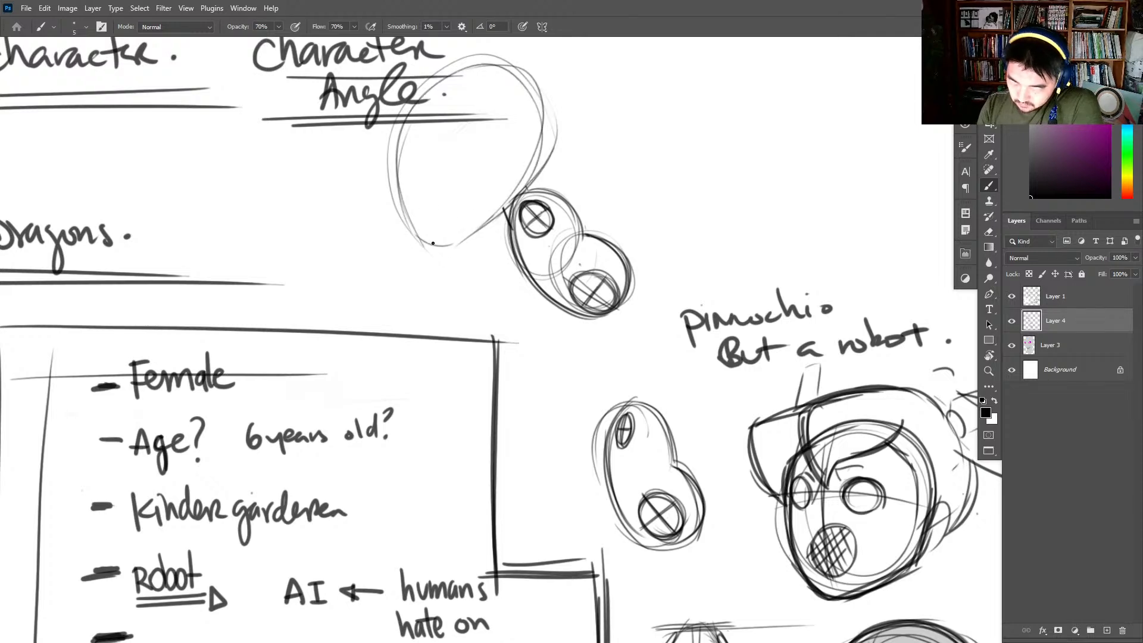
- Darken the large head's contour, then add thin lines running down from the neck and a small oval beside them
{"action": "mouse_move", "coordinate": [432, 243]}
{"action": "left_mouse_down"}
{"action": "mouse_move", "coordinate": [469, 235]}
{"action": "mouse_move", "coordinate": [511, 197]}
{"action": "mouse_move", "coordinate": [541, 92]}
{"action": "mouse_move", "coordinate": [393, 154]}
{"action": "mouse_move", "coordinate": [395, 122]}
{"action": "mouse_move", "coordinate": [538, 131]}
{"action": "mouse_move", "coordinate": [516, 202]}
{"action": "left_mouse_up"}
{"action": "left_click_drag", "start_coordinate": [535, 101], "coordinate": [402, 178]}
{"action": "left_click_drag", "start_coordinate": [434, 86], "coordinate": [438, 244]}
{"action": "left_click_drag", "start_coordinate": [399, 125], "coordinate": [443, 256]}
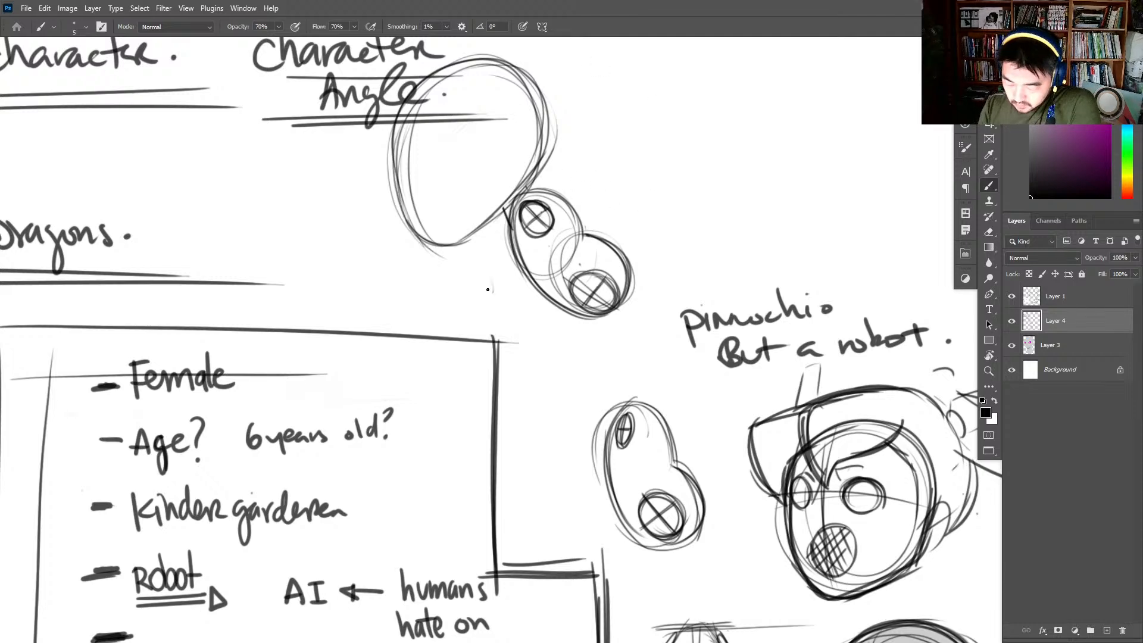
{"action": "left_click_drag", "start_coordinate": [487, 289], "coordinate": [493, 285]}
{"action": "mouse_move", "coordinate": [516, 209]}
{"action": "left_mouse_down"}
{"action": "mouse_move", "coordinate": [479, 278]}
{"action": "mouse_move", "coordinate": [519, 202]}
{"action": "mouse_move", "coordinate": [501, 248]}
{"action": "left_mouse_up"}
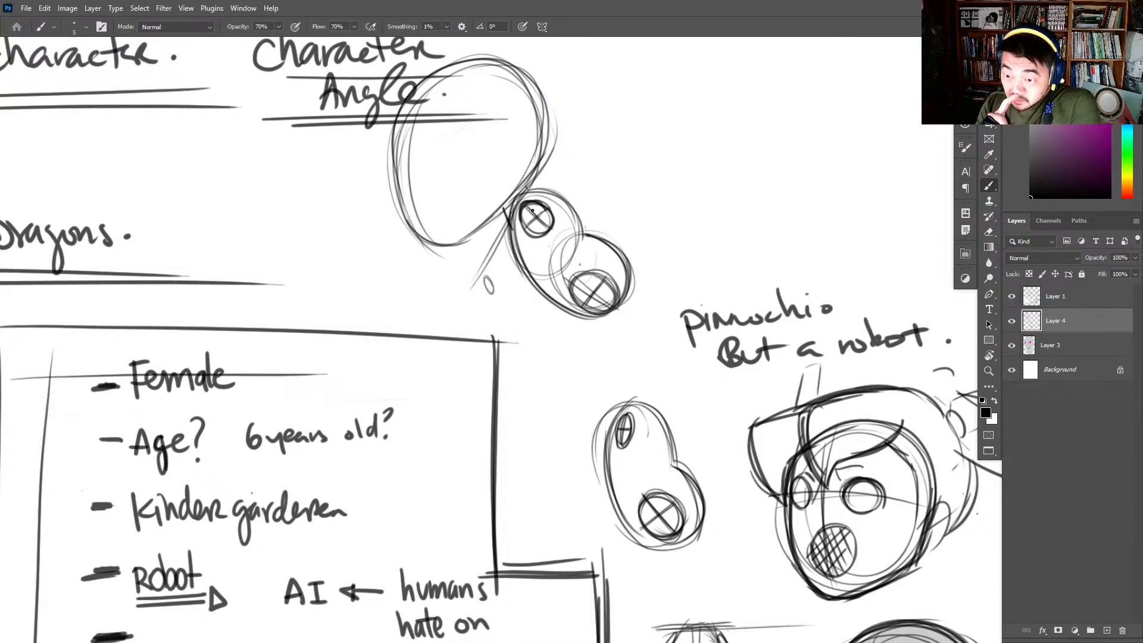
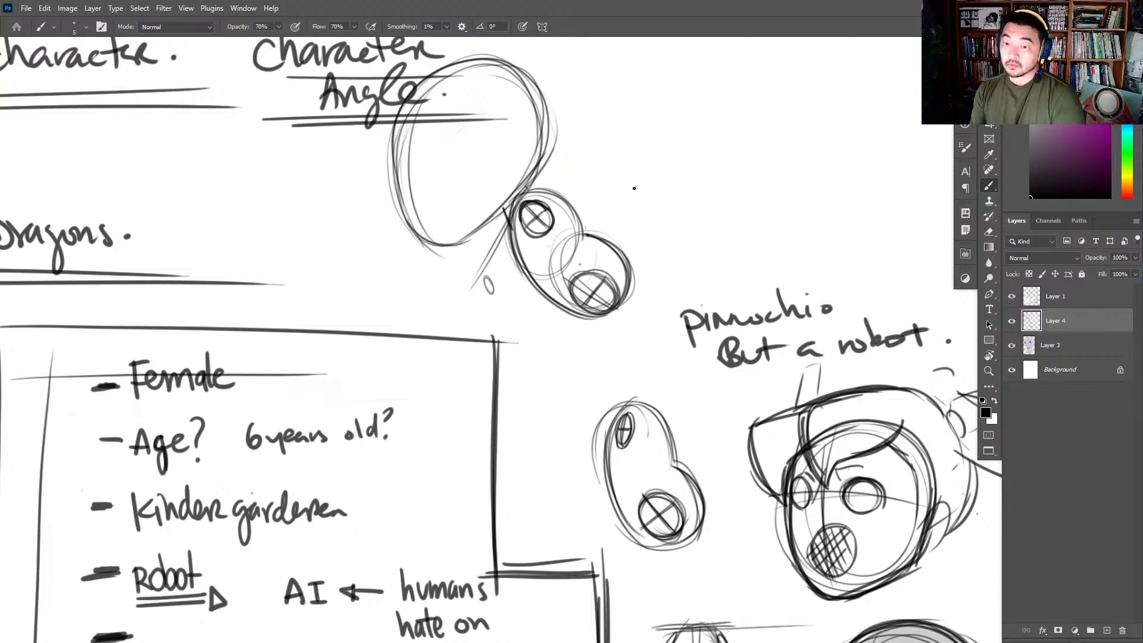
- Reinforce the large tilted head's contour, draw a curved eye guideline across it, and add an oval eye near the face's front edge
{"action": "mouse_move", "coordinate": [526, 79]}
{"action": "left_mouse_down"}
{"action": "mouse_move", "coordinate": [530, 186]}
{"action": "mouse_move", "coordinate": [499, 213]}
{"action": "mouse_move", "coordinate": [500, 232]}
{"action": "mouse_move", "coordinate": [445, 248]}
{"action": "left_mouse_up"}
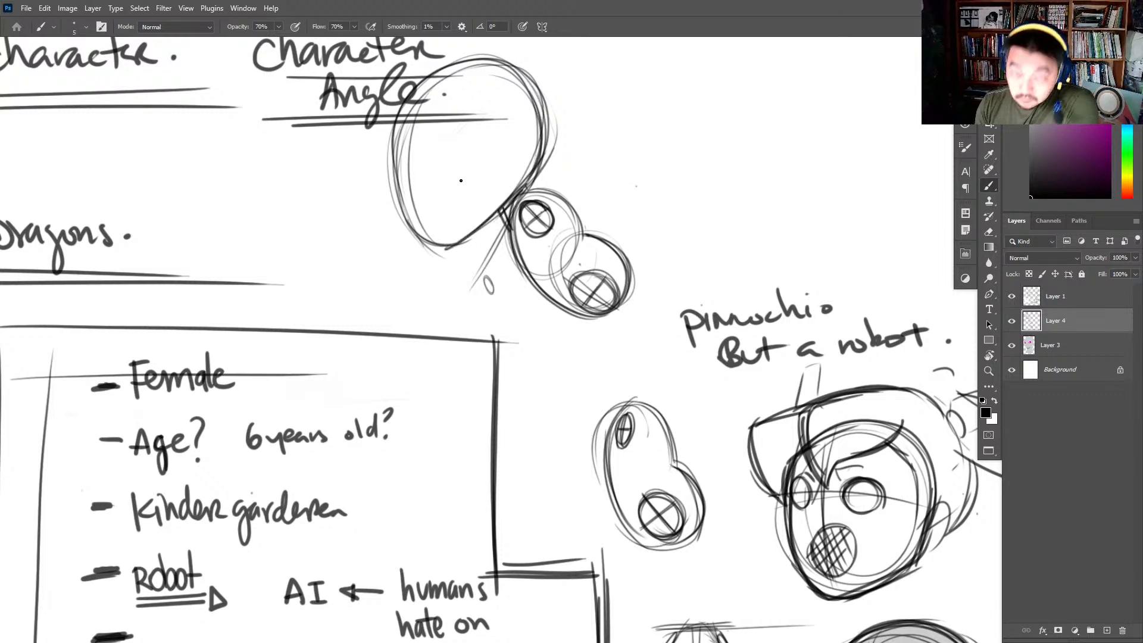
{"action": "mouse_move", "coordinate": [423, 149]}
{"action": "left_mouse_down"}
{"action": "mouse_move", "coordinate": [413, 187]}
{"action": "mouse_move", "coordinate": [433, 172]}
{"action": "mouse_move", "coordinate": [424, 146]}
{"action": "mouse_move", "coordinate": [409, 167]}
{"action": "mouse_move", "coordinate": [417, 190]}
{"action": "mouse_move", "coordinate": [511, 127]}
{"action": "mouse_move", "coordinate": [556, 123]}
{"action": "left_mouse_up"}
{"action": "left_click_drag", "start_coordinate": [533, 134], "coordinate": [336, 212]}
{"action": "mouse_move", "coordinate": [547, 104]}
{"action": "left_mouse_down"}
{"action": "mouse_move", "coordinate": [531, 192]}
{"action": "mouse_move", "coordinate": [584, 236]}
{"action": "left_mouse_up"}
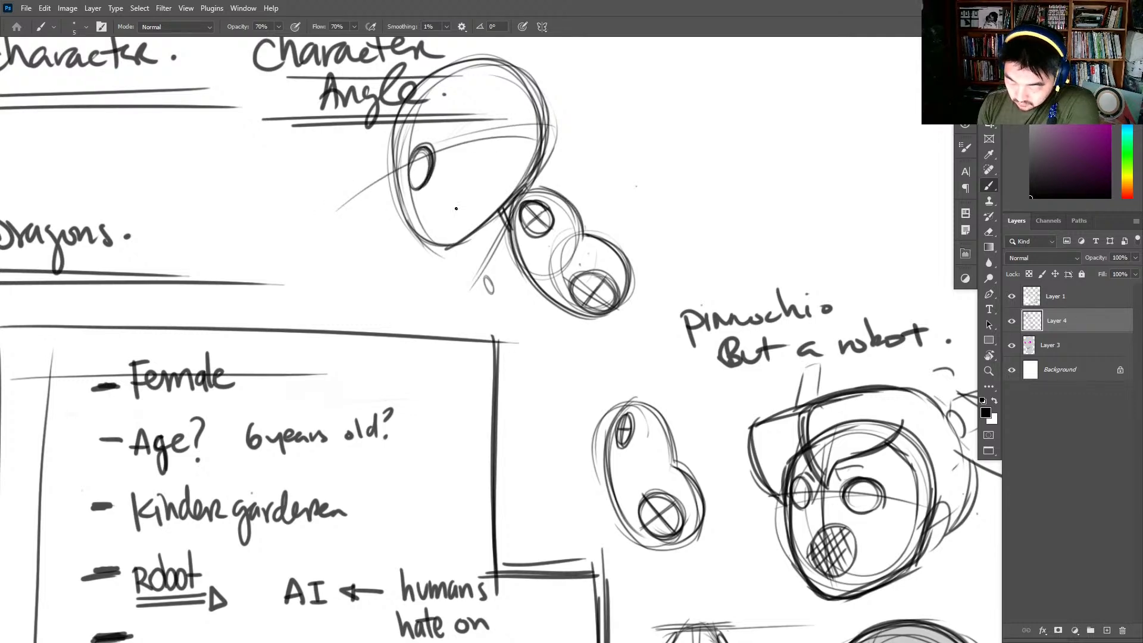
{"action": "left_click_drag", "start_coordinate": [406, 171], "coordinate": [433, 180]}
- Draw the leaning body's front arm from the shoulder joint down to a small hand with short finger marks
{"action": "left_click_drag", "start_coordinate": [779, 156], "coordinate": [702, 163]}
{"action": "left_click_drag", "start_coordinate": [399, 290], "coordinate": [411, 306]}
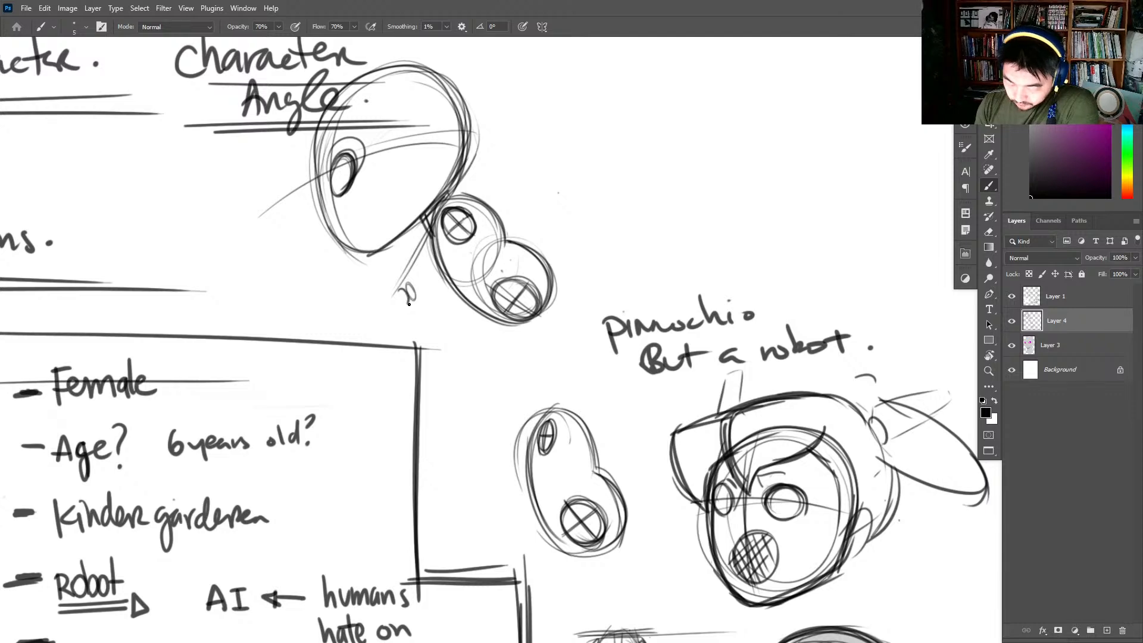
{"action": "left_click_drag", "start_coordinate": [465, 246], "coordinate": [392, 312]}
{"action": "left_click_drag", "start_coordinate": [473, 239], "coordinate": [402, 302]}
{"action": "left_click_drag", "start_coordinate": [437, 208], "coordinate": [393, 293]}
{"action": "left_click_drag", "start_coordinate": [410, 287], "coordinate": [395, 304]}
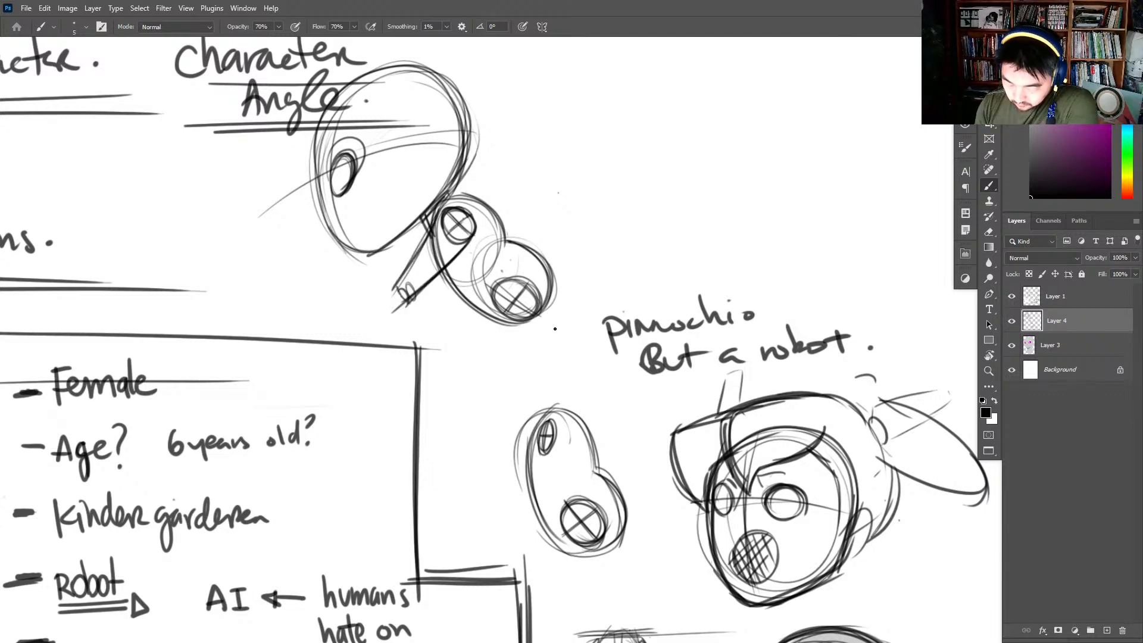
- Draw a bent front leg curving down from the hip joint of the leaning body and ending in a pointed foot
{"action": "left_click_drag", "start_coordinate": [544, 280], "coordinate": [439, 360]}
{"action": "mouse_move", "coordinate": [476, 304]}
{"action": "left_mouse_down"}
{"action": "mouse_move", "coordinate": [436, 360]}
{"action": "mouse_move", "coordinate": [485, 381]}
{"action": "left_mouse_up"}
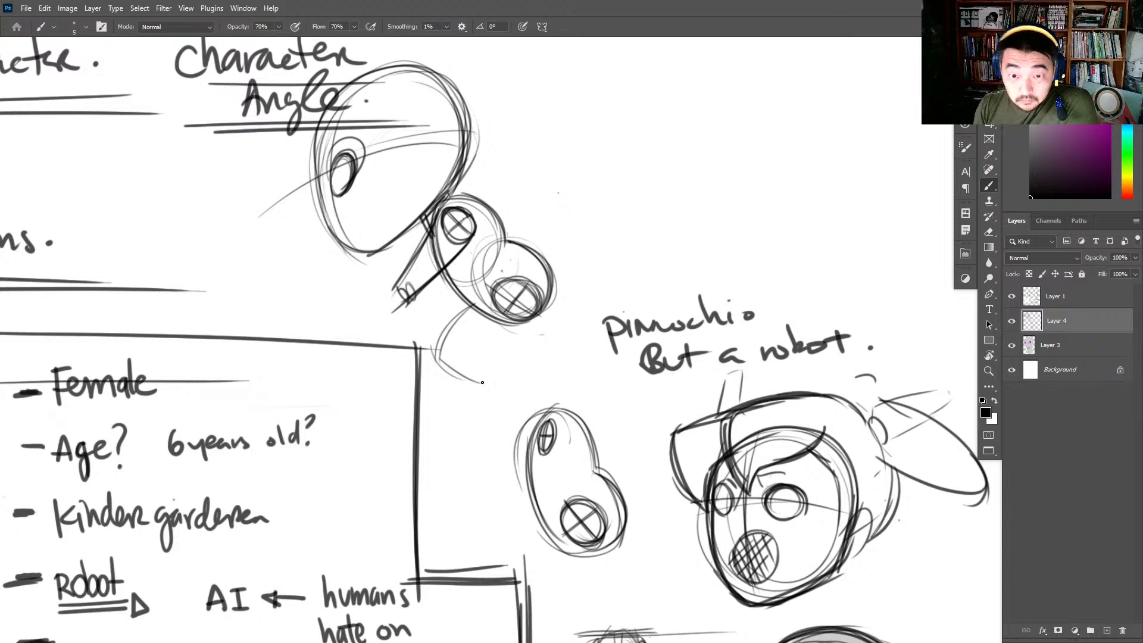
{"action": "mouse_move", "coordinate": [487, 300]}
{"action": "left_mouse_down"}
{"action": "mouse_move", "coordinate": [440, 362]}
{"action": "mouse_move", "coordinate": [449, 394]}
{"action": "left_mouse_up"}
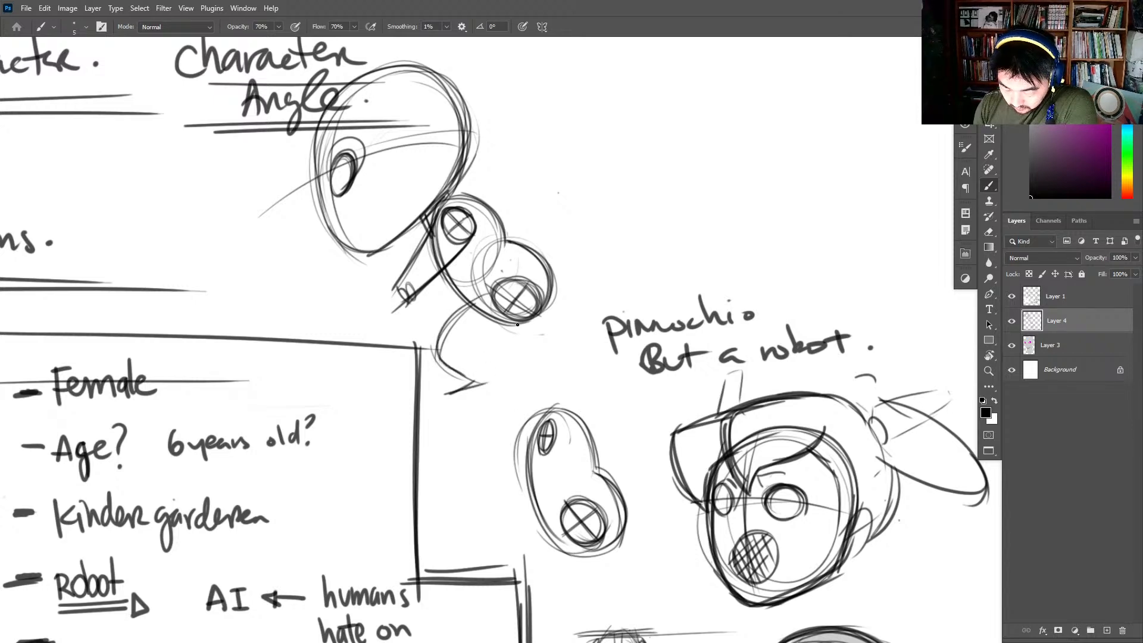
{"action": "mouse_move", "coordinate": [517, 324]}
{"action": "left_mouse_down"}
{"action": "mouse_move", "coordinate": [499, 374]}
{"action": "mouse_move", "coordinate": [450, 395]}
{"action": "left_mouse_up"}
{"action": "mouse_move", "coordinate": [451, 394]}
{"action": "left_mouse_down"}
{"action": "mouse_move", "coordinate": [470, 382]}
{"action": "mouse_move", "coordinate": [437, 358]}
{"action": "left_mouse_up"}
{"action": "mouse_move", "coordinate": [437, 358]}
{"action": "left_mouse_down"}
{"action": "mouse_move", "coordinate": [472, 304]}
{"action": "mouse_move", "coordinate": [442, 369]}
{"action": "left_mouse_up"}
{"action": "mouse_move", "coordinate": [510, 326]}
{"action": "left_mouse_down"}
{"action": "mouse_move", "coordinate": [491, 357]}
{"action": "mouse_move", "coordinate": [506, 377]}
{"action": "left_mouse_up"}
{"action": "mouse_move", "coordinate": [506, 378]}
{"action": "left_mouse_down"}
{"action": "mouse_move", "coordinate": [446, 397]}
{"action": "mouse_move", "coordinate": [517, 372]}
{"action": "left_mouse_up"}
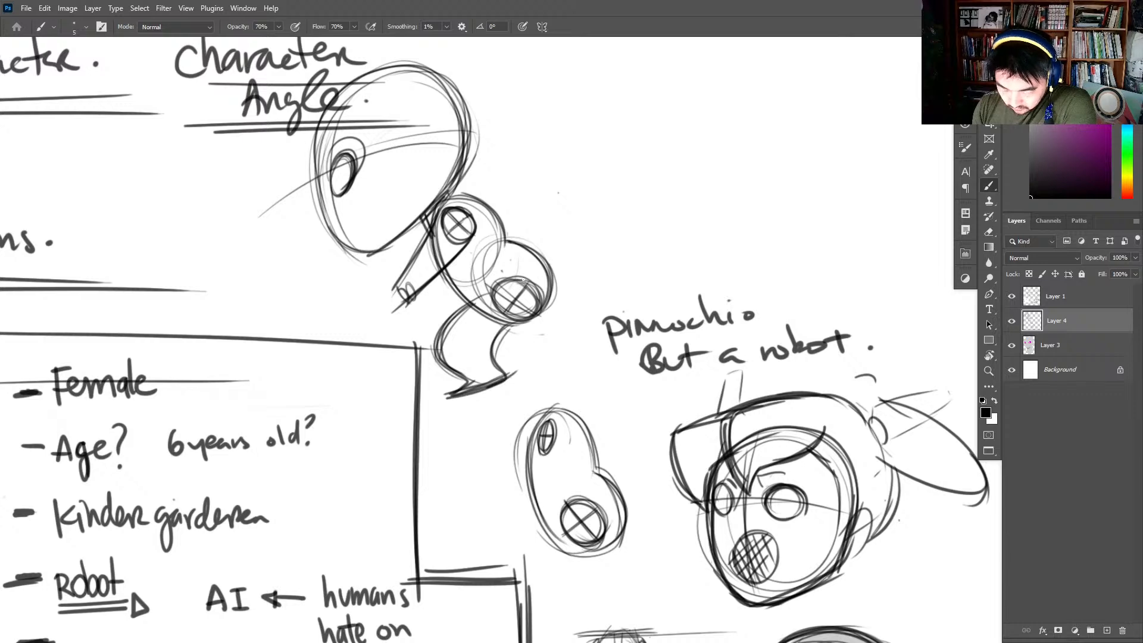
{"action": "left_click_drag", "start_coordinate": [496, 299], "coordinate": [510, 340]}
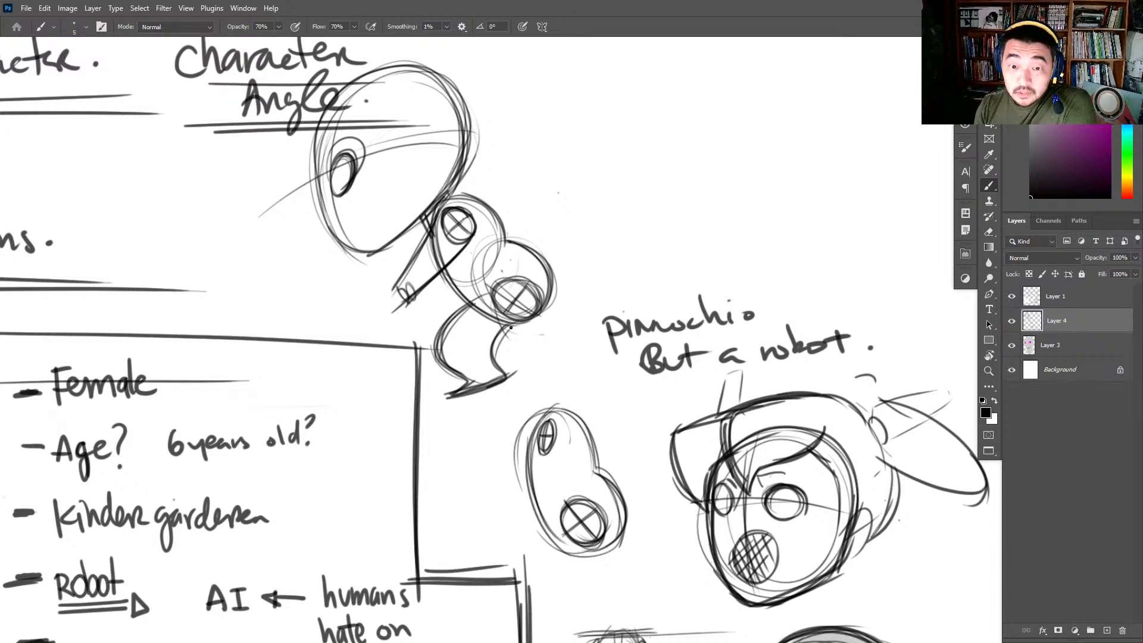
- Sketch a second, tapered leg with an angular foot behind the hip, and a short pointed back arm behind the shoulder
{"action": "mouse_move", "coordinate": [505, 307]}
{"action": "left_mouse_down"}
{"action": "mouse_move", "coordinate": [515, 369]}
{"action": "mouse_move", "coordinate": [554, 390]}
{"action": "left_mouse_up"}
{"action": "mouse_move", "coordinate": [541, 301]}
{"action": "left_mouse_down"}
{"action": "mouse_move", "coordinate": [567, 368]}
{"action": "mouse_move", "coordinate": [582, 348]}
{"action": "left_mouse_up"}
{"action": "left_click_drag", "start_coordinate": [560, 392], "coordinate": [588, 319]}
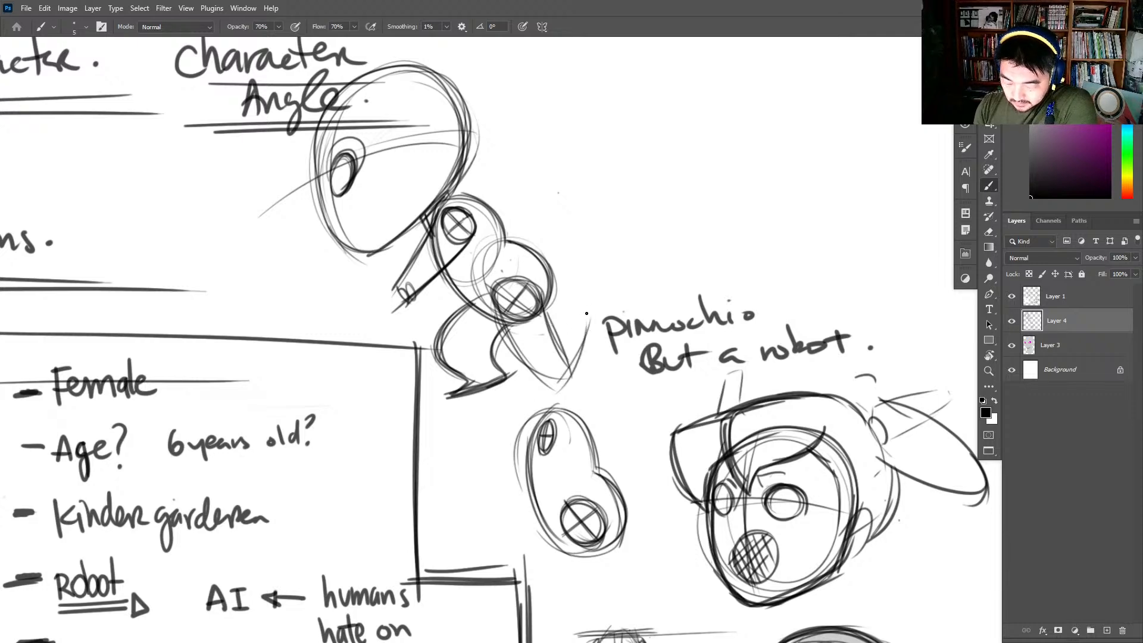
{"action": "mouse_move", "coordinate": [524, 360]}
{"action": "left_mouse_down"}
{"action": "mouse_move", "coordinate": [604, 304]}
{"action": "mouse_move", "coordinate": [601, 344]}
{"action": "left_mouse_up"}
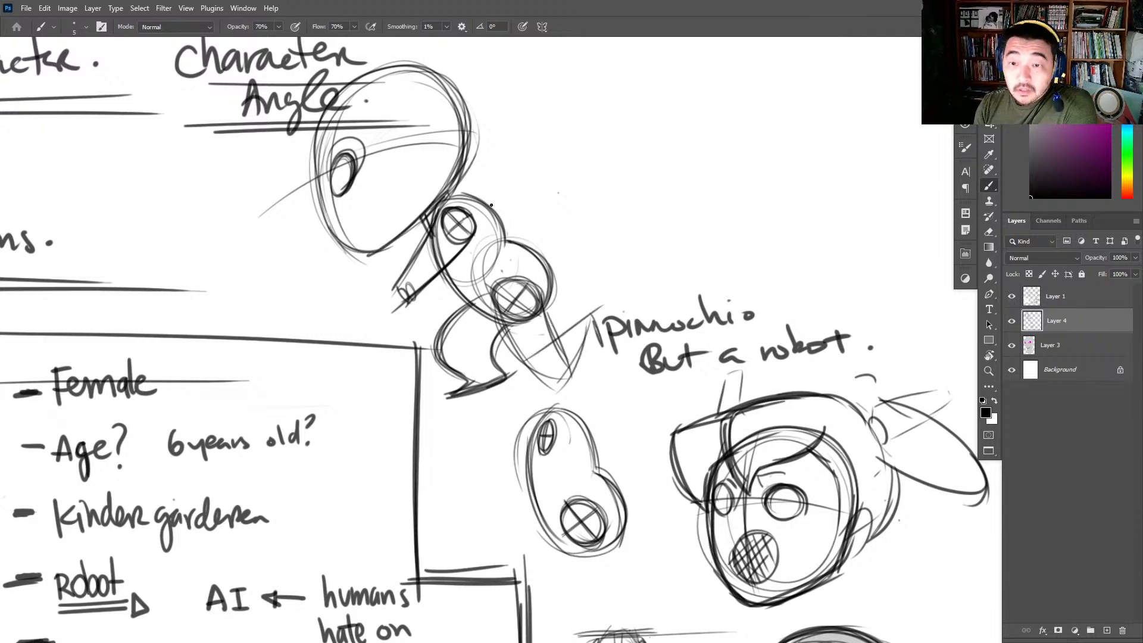
{"action": "mouse_move", "coordinate": [475, 194]}
{"action": "left_mouse_down"}
{"action": "mouse_move", "coordinate": [544, 216]}
{"action": "mouse_move", "coordinate": [506, 243]}
{"action": "mouse_move", "coordinate": [504, 226]}
{"action": "left_mouse_up"}
{"action": "left_click_drag", "start_coordinate": [472, 169], "coordinate": [453, 198]}
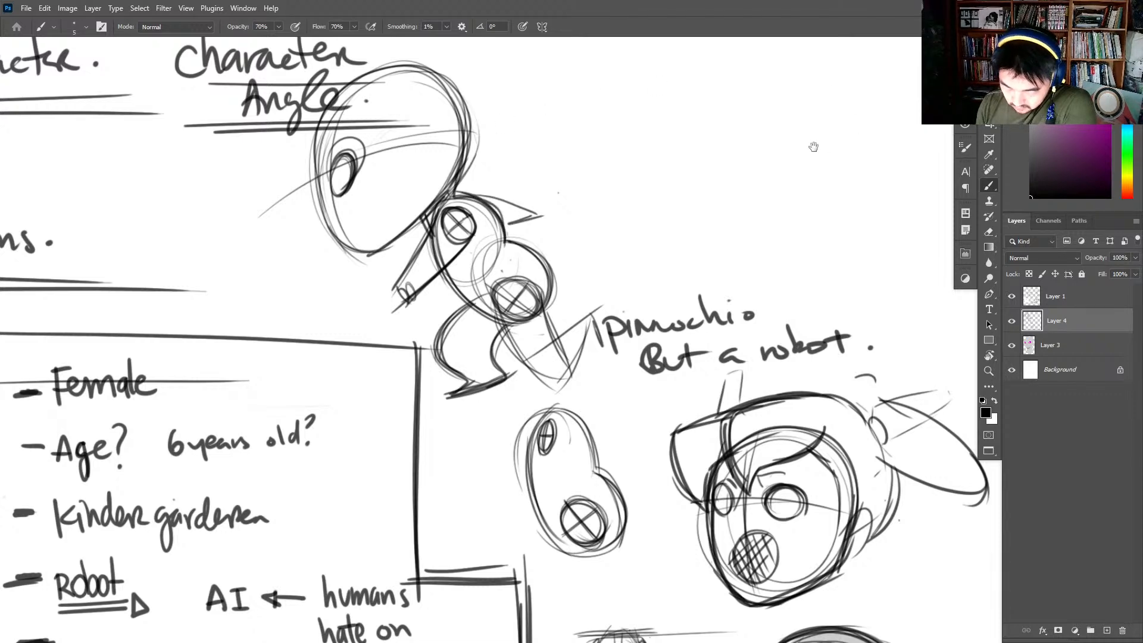
- On Layer 3, fill the hair and ponytail of the mesh-mouthed head with blue using the 100% Hard Elliptical brush at 56 px
{"action": "left_click_drag", "start_coordinate": [814, 147], "coordinate": [574, 44]}
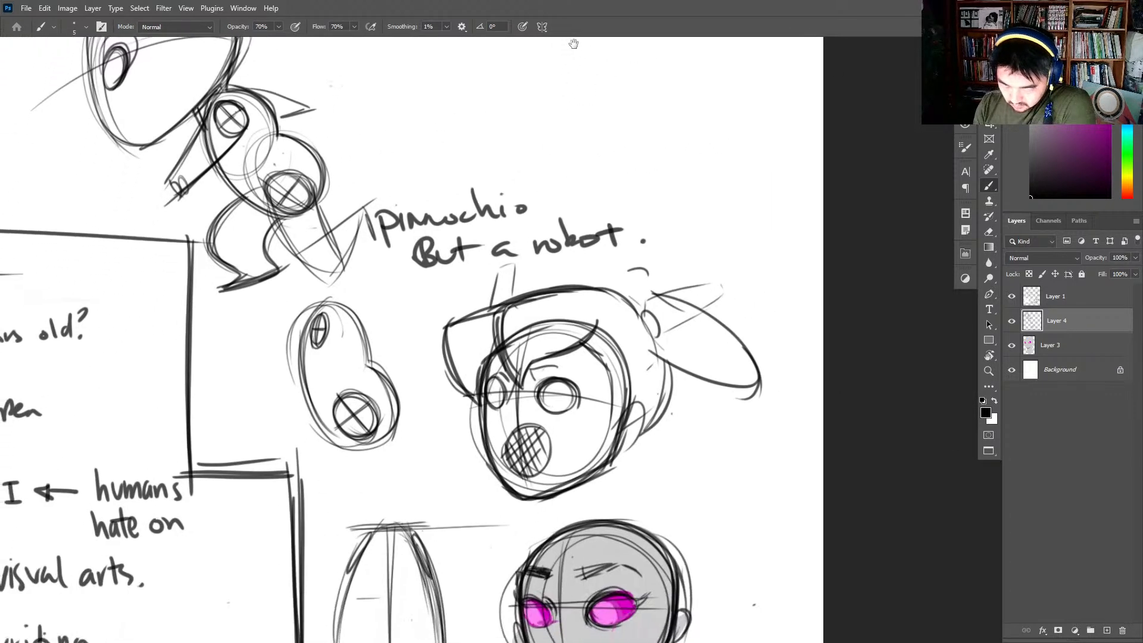
{"action": "left_click_drag", "start_coordinate": [688, 495], "coordinate": [745, 307]}
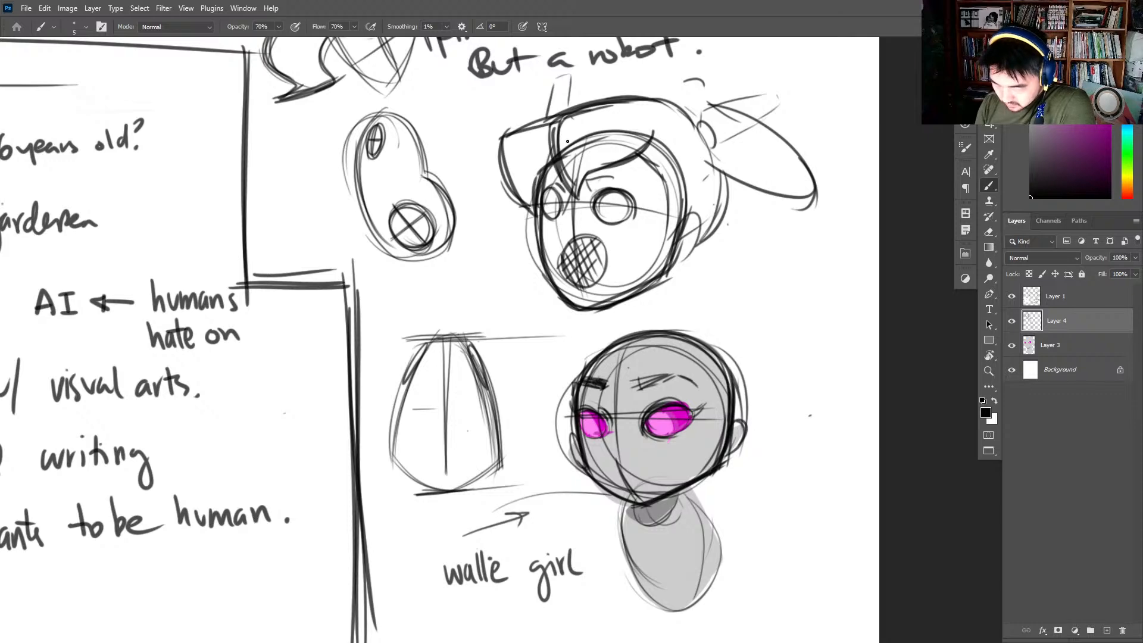
{"action": "left_click_drag", "start_coordinate": [557, 119], "coordinate": [576, 198]}
{"action": "left_click", "coordinate": [1125, 127]}
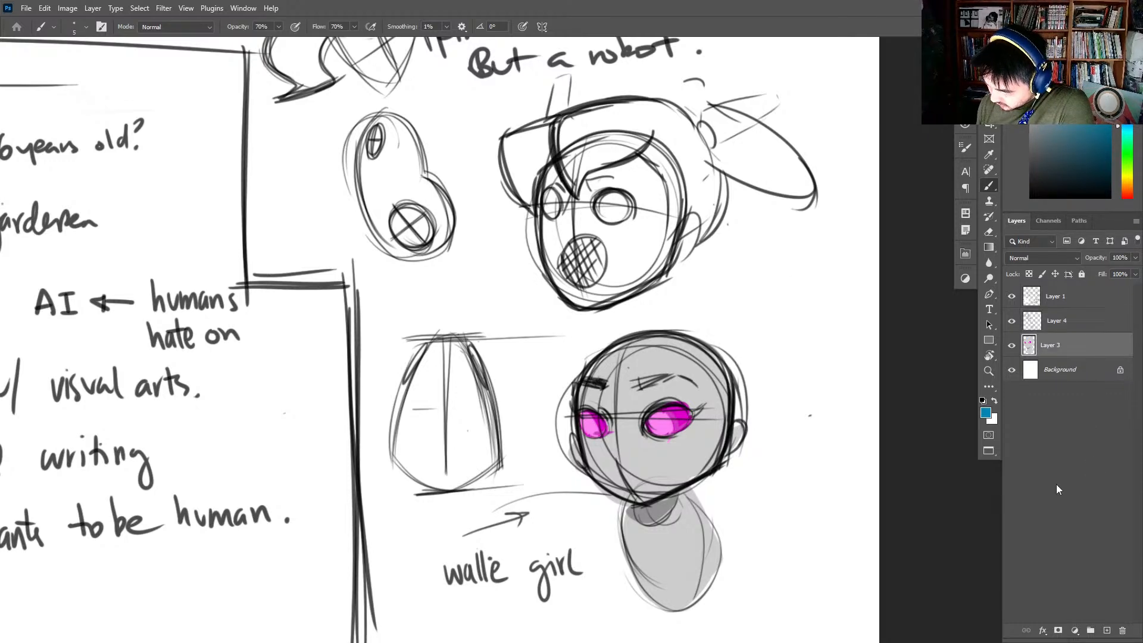
{"action": "right_click", "coordinate": [861, 227]}
{"action": "left_click", "coordinate": [936, 516]}
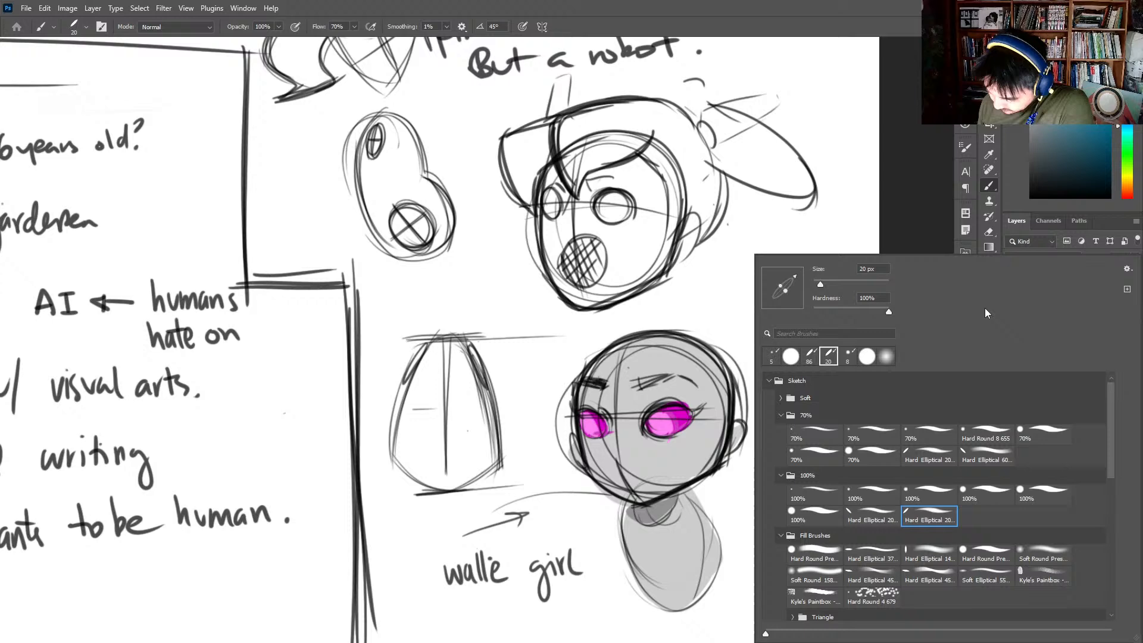
{"action": "left_click", "coordinate": [835, 284]}
{"action": "mouse_move", "coordinate": [683, 144]}
{"action": "left_mouse_down"}
{"action": "mouse_move", "coordinate": [667, 126]}
{"action": "mouse_move", "coordinate": [709, 214]}
{"action": "mouse_move", "coordinate": [694, 178]}
{"action": "mouse_move", "coordinate": [661, 179]}
{"action": "mouse_move", "coordinate": [644, 145]}
{"action": "mouse_move", "coordinate": [581, 170]}
{"action": "mouse_move", "coordinate": [571, 188]}
{"action": "mouse_move", "coordinate": [569, 125]}
{"action": "mouse_move", "coordinate": [603, 142]}
{"action": "mouse_move", "coordinate": [637, 116]}
{"action": "mouse_move", "coordinate": [565, 122]}
{"action": "mouse_move", "coordinate": [679, 116]}
{"action": "mouse_move", "coordinate": [789, 179]}
{"action": "mouse_move", "coordinate": [712, 113]}
{"action": "mouse_move", "coordinate": [801, 188]}
{"action": "mouse_move", "coordinate": [714, 230]}
{"action": "mouse_move", "coordinate": [650, 131]}
{"action": "mouse_move", "coordinate": [578, 178]}
{"action": "mouse_move", "coordinate": [539, 128]}
{"action": "mouse_move", "coordinate": [518, 155]}
{"action": "mouse_move", "coordinate": [527, 202]}
{"action": "mouse_move", "coordinate": [521, 178]}
{"action": "mouse_move", "coordinate": [561, 122]}
{"action": "left_mouse_up"}
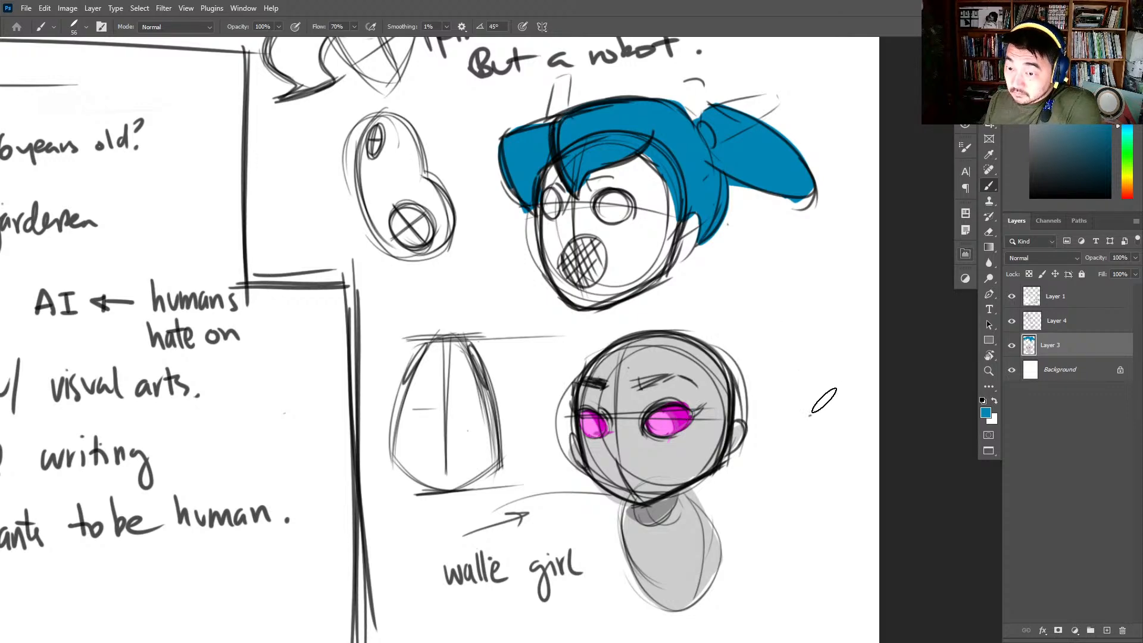
- Draw a blue arrow pointing at the grey walle girl head, and shade the other head's blue hair with darker blue strands
{"action": "left_click_drag", "start_coordinate": [830, 451], "coordinate": [834, 463]}
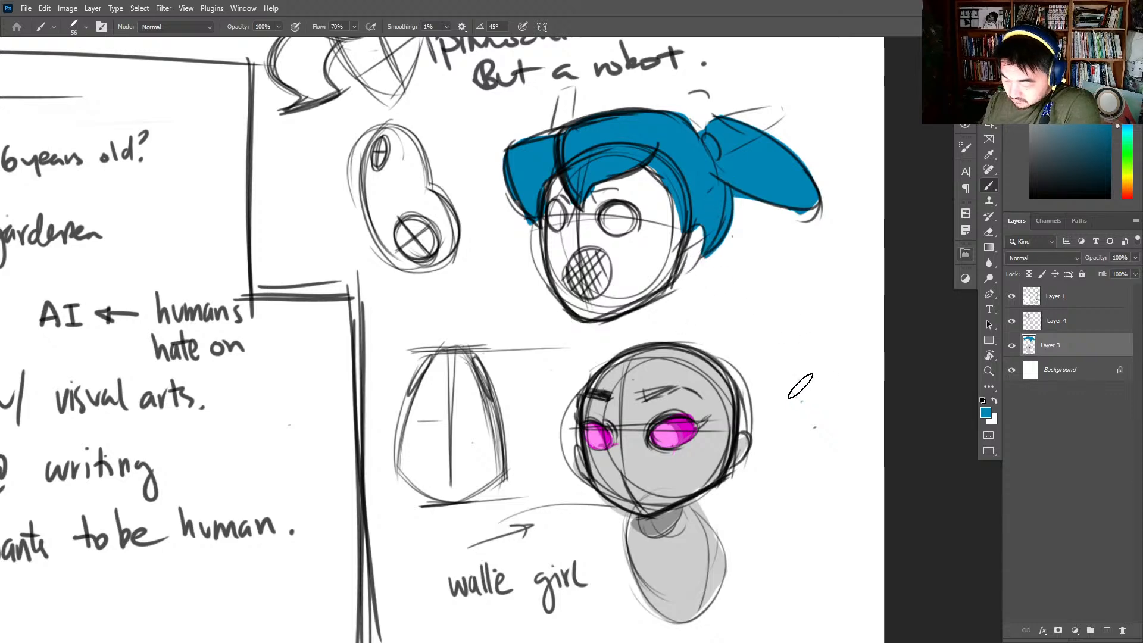
{"action": "mouse_move", "coordinate": [811, 342]}
{"action": "left_mouse_down"}
{"action": "mouse_move", "coordinate": [757, 389]}
{"action": "mouse_move", "coordinate": [793, 384]}
{"action": "left_mouse_up"}
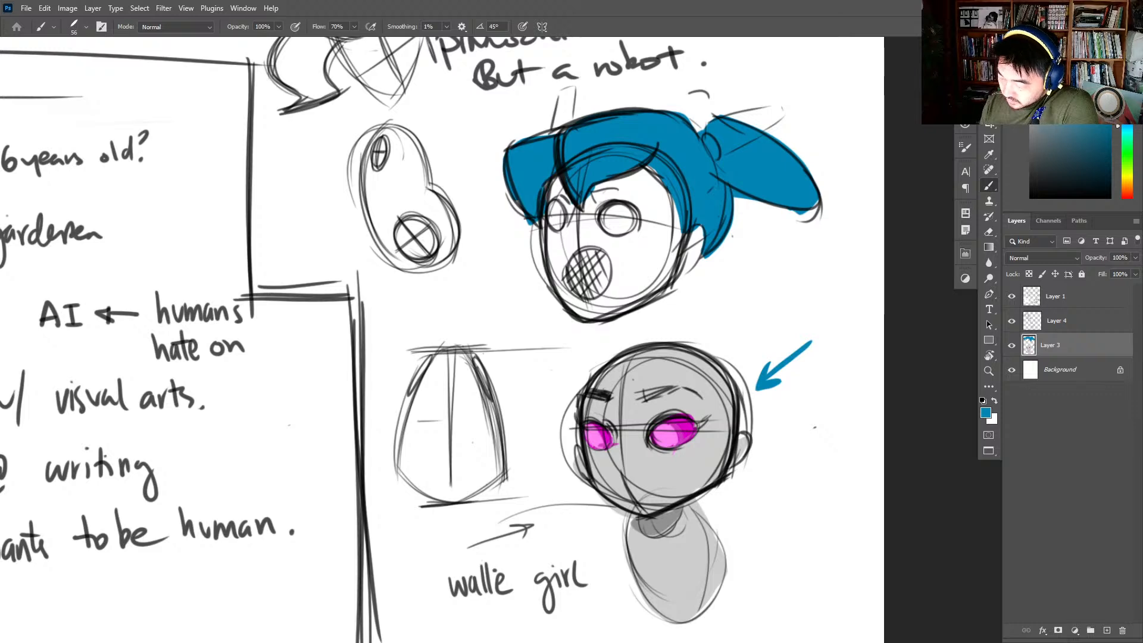
{"action": "left_click_drag", "start_coordinate": [1106, 131], "coordinate": [1110, 147]}
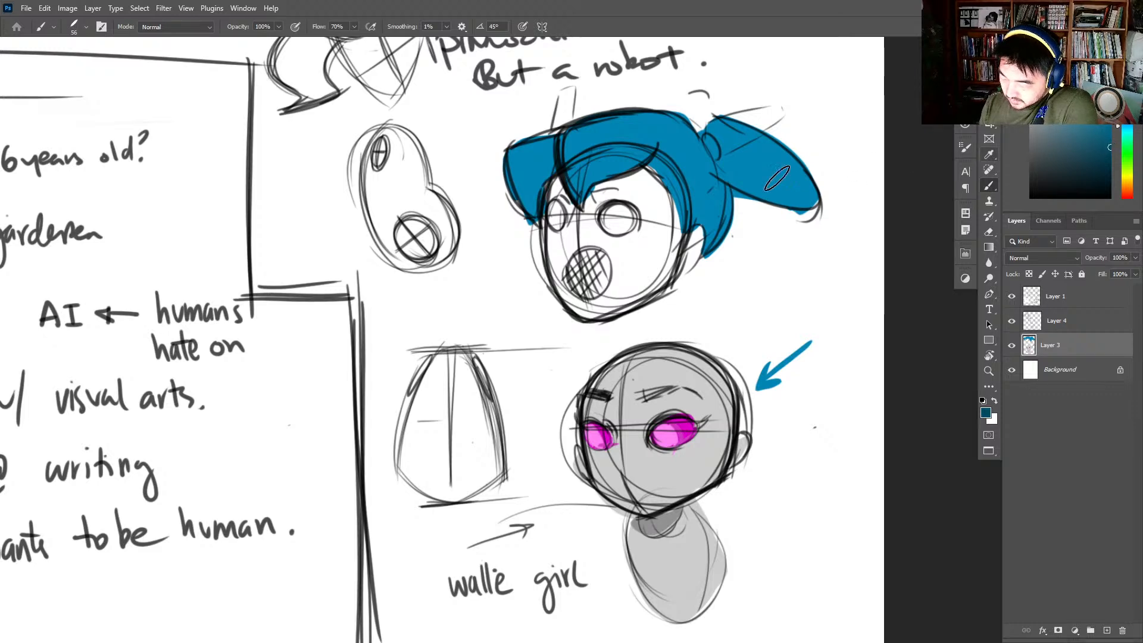
{"action": "mouse_move", "coordinate": [585, 185]}
{"action": "left_mouse_down"}
{"action": "mouse_move", "coordinate": [658, 141]}
{"action": "mouse_move", "coordinate": [654, 159]}
{"action": "mouse_move", "coordinate": [586, 168]}
{"action": "mouse_move", "coordinate": [578, 191]}
{"action": "mouse_move", "coordinate": [593, 151]}
{"action": "mouse_move", "coordinate": [579, 193]}
{"action": "mouse_move", "coordinate": [559, 160]}
{"action": "mouse_move", "coordinate": [567, 168]}
{"action": "mouse_move", "coordinate": [532, 209]}
{"action": "mouse_move", "coordinate": [536, 193]}
{"action": "mouse_move", "coordinate": [534, 215]}
{"action": "mouse_move", "coordinate": [513, 158]}
{"action": "mouse_move", "coordinate": [528, 191]}
{"action": "mouse_move", "coordinate": [536, 170]}
{"action": "left_mouse_up"}
{"action": "mouse_move", "coordinate": [712, 191]}
{"action": "left_mouse_down"}
{"action": "mouse_move", "coordinate": [673, 196]}
{"action": "mouse_move", "coordinate": [684, 236]}
{"action": "mouse_move", "coordinate": [725, 216]}
{"action": "mouse_move", "coordinate": [724, 190]}
{"action": "mouse_move", "coordinate": [713, 220]}
{"action": "mouse_move", "coordinate": [707, 199]}
{"action": "left_mouse_up"}
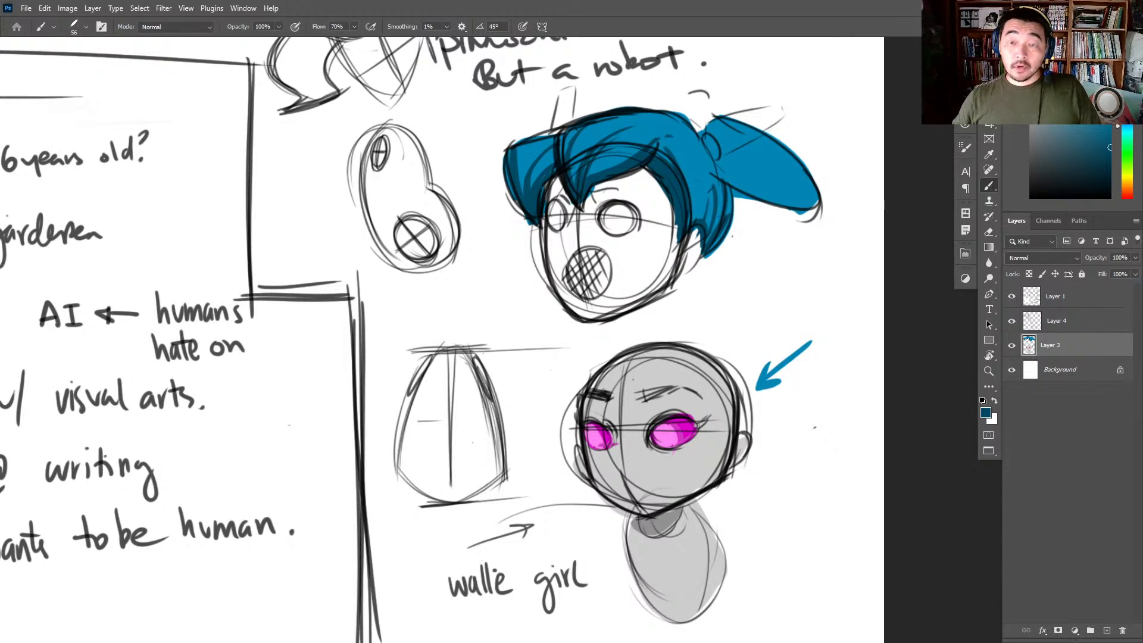
- Reset the drawing colours to the default black and white
{"action": "key", "text": "d"}
{"action": "key", "text": "ctrl+space"}
{"action": "mouse_move", "coordinate": [913, 300]}
{"action": "left_mouse_down"}
{"action": "mouse_move", "coordinate": [850, 356]}
{"action": "mouse_move", "coordinate": [857, 510]}
{"action": "left_mouse_up"}
{"action": "left_click_drag", "start_coordinate": [454, 186], "coordinate": [476, 183]}
{"action": "left_click_drag", "start_coordinate": [555, 140], "coordinate": [498, 167]}
{"action": "mouse_move", "coordinate": [520, 149]}
{"action": "left_mouse_down"}
{"action": "mouse_move", "coordinate": [495, 169]}
{"action": "mouse_move", "coordinate": [527, 163]}
{"action": "left_mouse_up"}
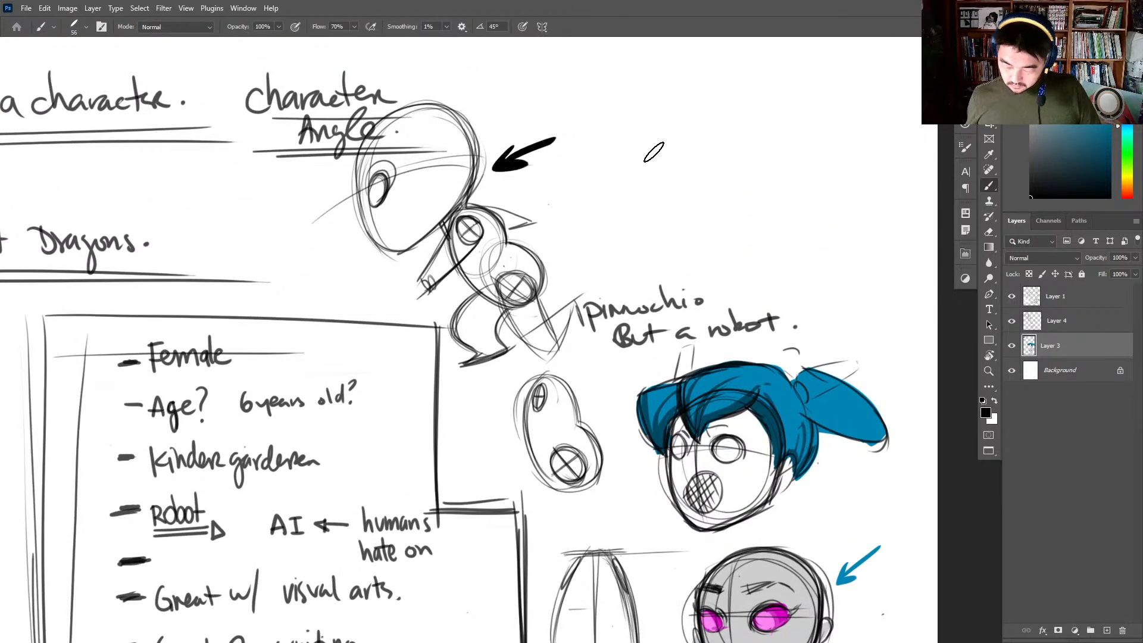
{"action": "key", "text": "ctrl+z"}
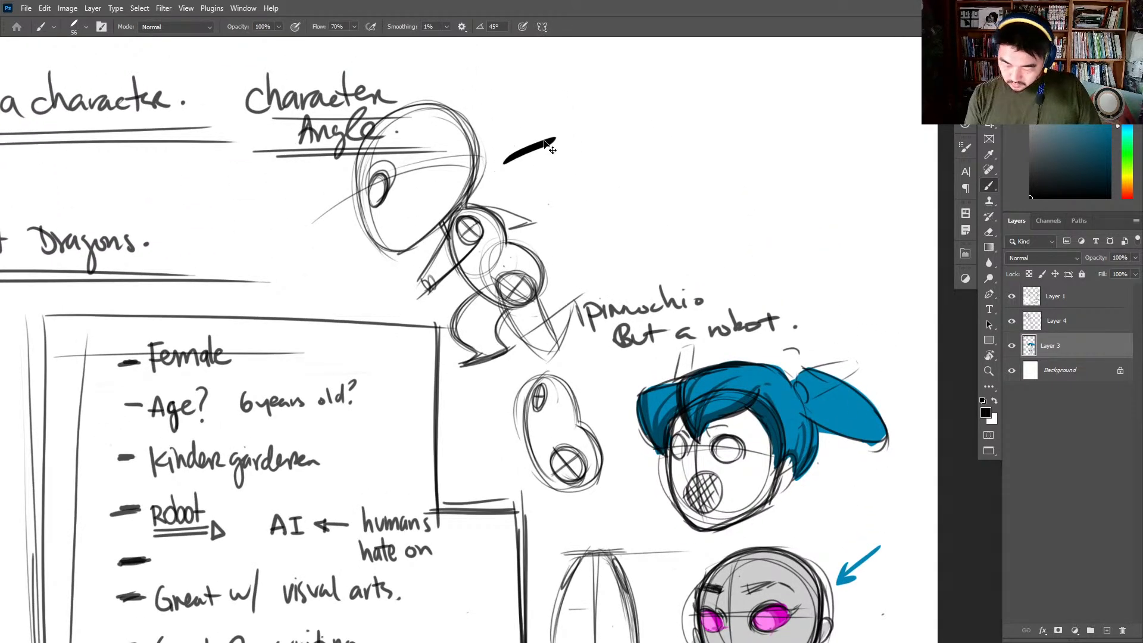
{"action": "key", "text": "ctrl+z"}
- Letter the designs in black: A beside the leaning figure, B beside the blue-haired head, and a circled C beside the grey head
{"action": "left_click_drag", "start_coordinate": [524, 136], "coordinate": [512, 173]}
{"action": "mouse_move", "coordinate": [524, 136]}
{"action": "left_mouse_down"}
{"action": "mouse_move", "coordinate": [529, 172]}
{"action": "mouse_move", "coordinate": [547, 162]}
{"action": "left_mouse_up"}
{"action": "left_click_drag", "start_coordinate": [876, 357], "coordinate": [875, 387]}
{"action": "mouse_move", "coordinate": [875, 357]}
{"action": "left_mouse_down"}
{"action": "mouse_move", "coordinate": [885, 365]}
{"action": "mouse_move", "coordinate": [877, 388]}
{"action": "left_mouse_up"}
{"action": "mouse_move", "coordinate": [847, 503]}
{"action": "left_mouse_down"}
{"action": "mouse_move", "coordinate": [822, 401]}
{"action": "mouse_move", "coordinate": [815, 441]}
{"action": "mouse_move", "coordinate": [790, 418]}
{"action": "left_mouse_up"}
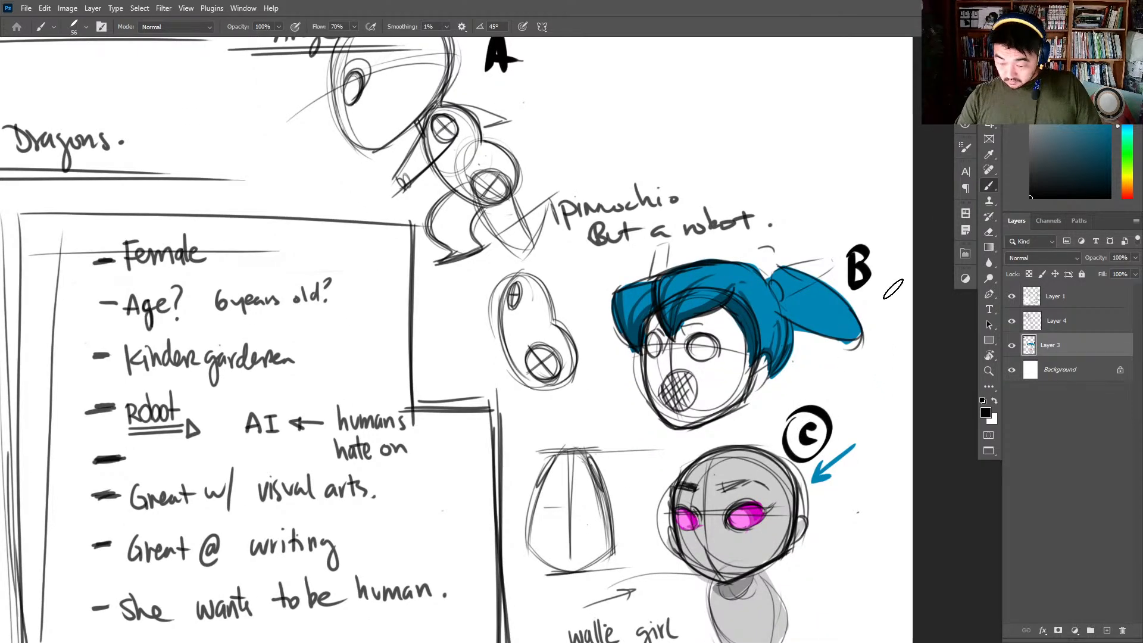
{"action": "left_click_drag", "start_coordinate": [94, 356], "coordinate": [110, 356]}
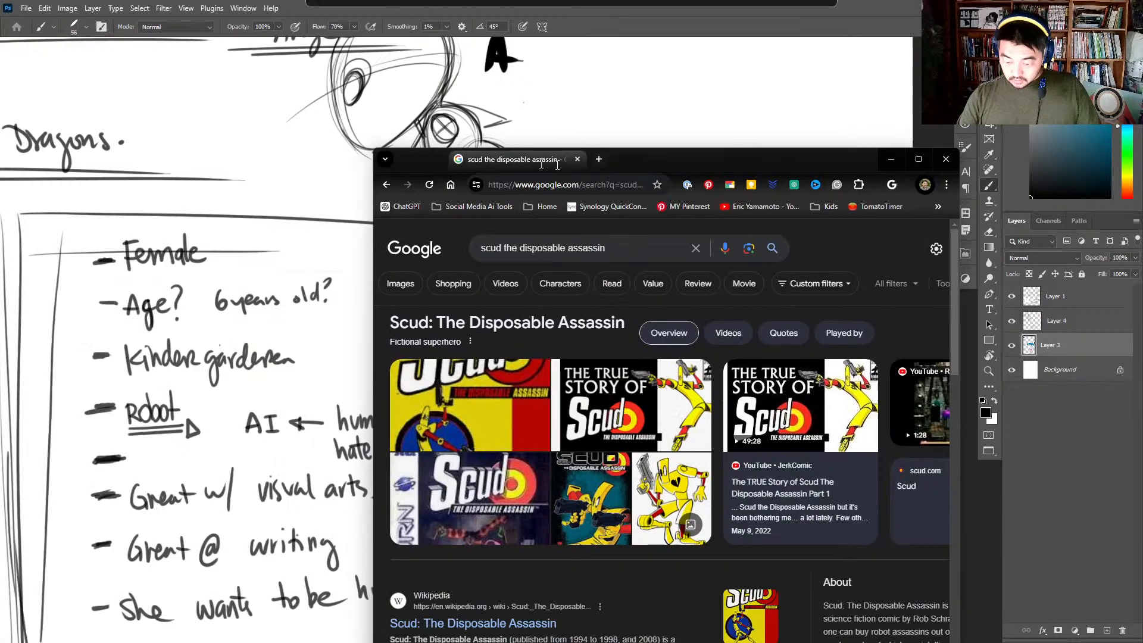
- Switch to the browser, show the image results for "scud the disposable assassin", and view the Scud: The Whole Shebang cover
{"action": "left_click_drag", "start_coordinate": [539, 162], "coordinate": [245, 41]}
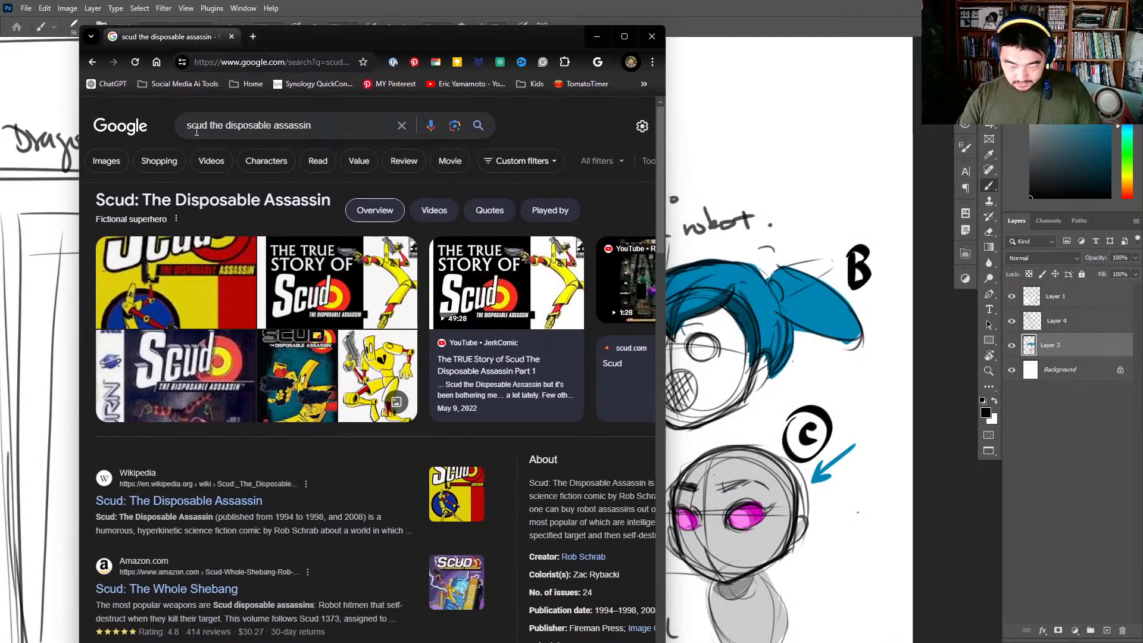
{"action": "left_click", "coordinate": [120, 160]}
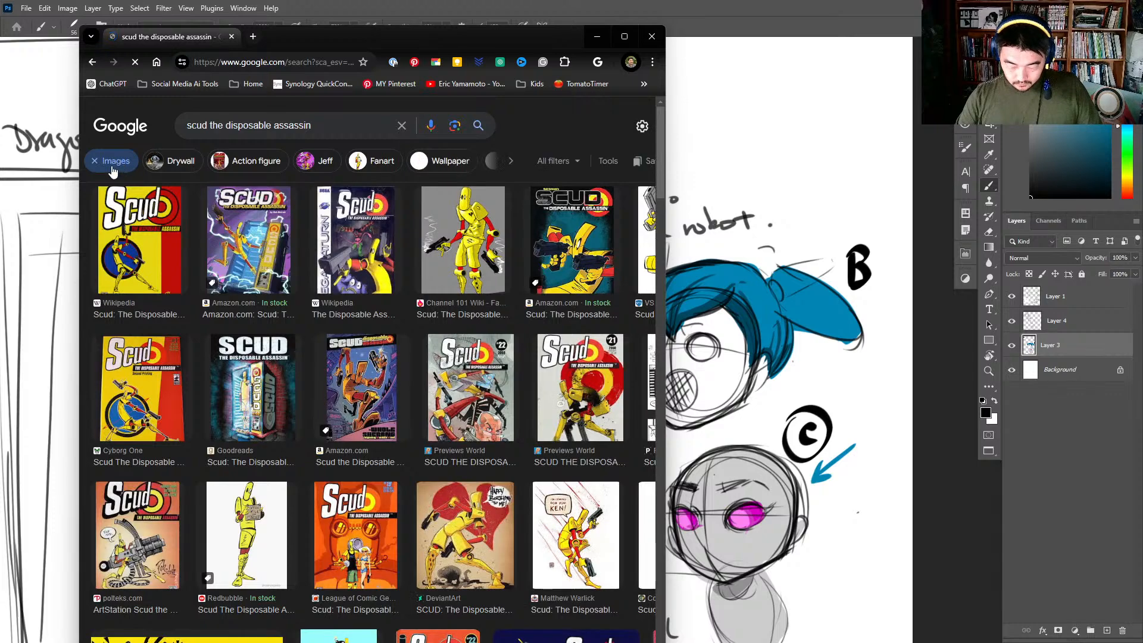
{"action": "left_click", "coordinate": [255, 270]}
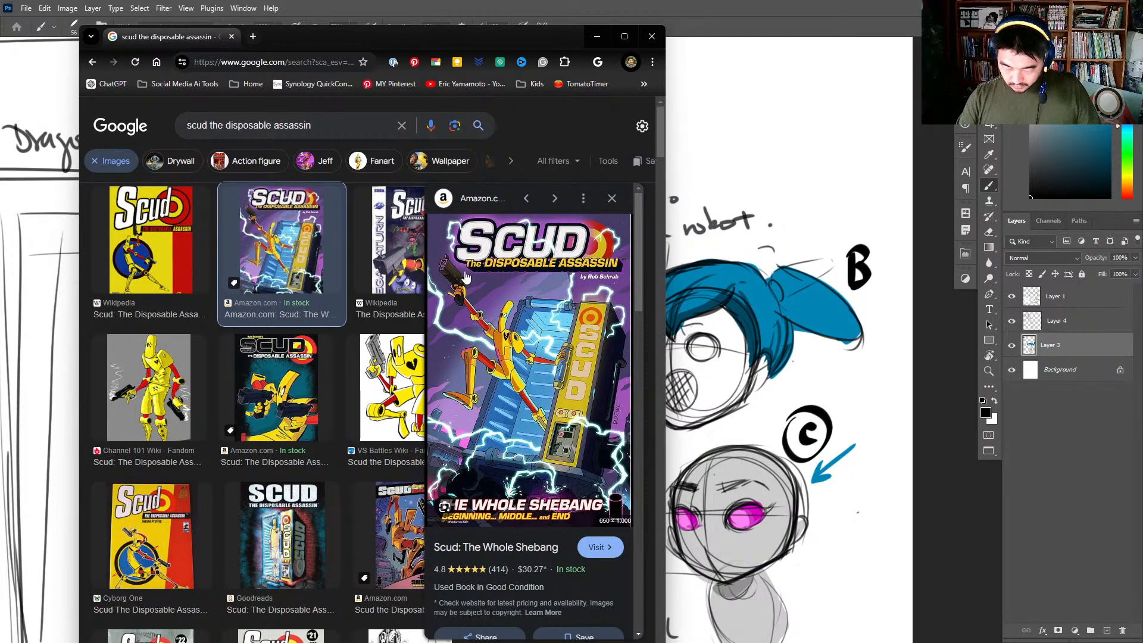
{"action": "key", "text": "alt+Tab"}
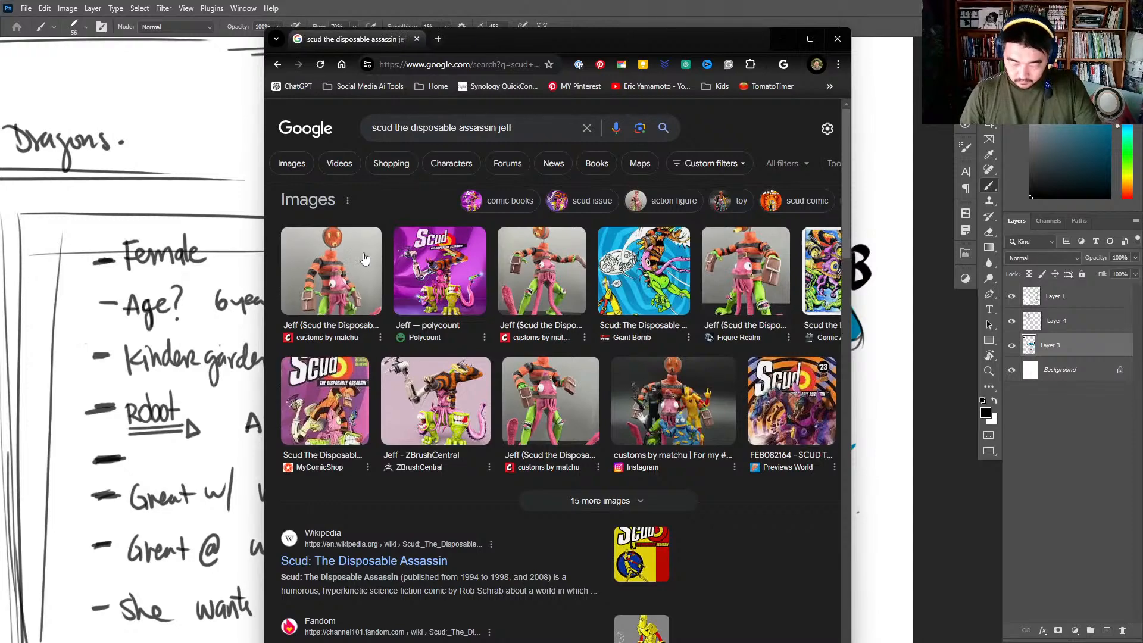
- In the "scud the disposable assassin jeff" results, enlarge the browser and examine the Polycount model, the Comic Art Fans artwork and further Jeff pictures
{"action": "left_click", "coordinate": [458, 254]}
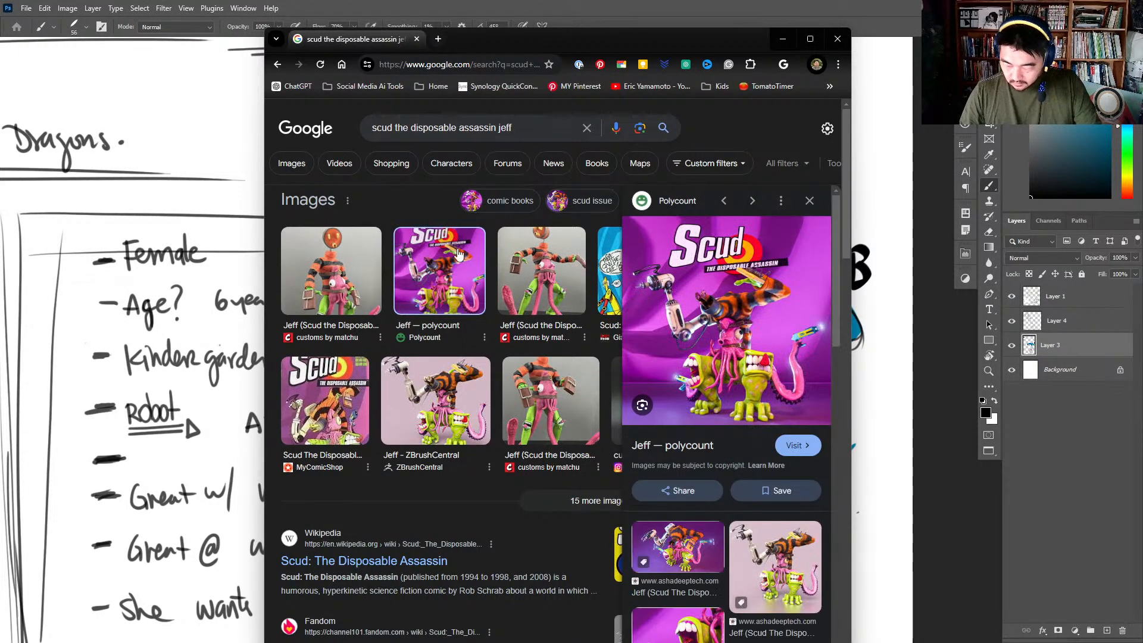
{"action": "left_click", "coordinate": [810, 39]}
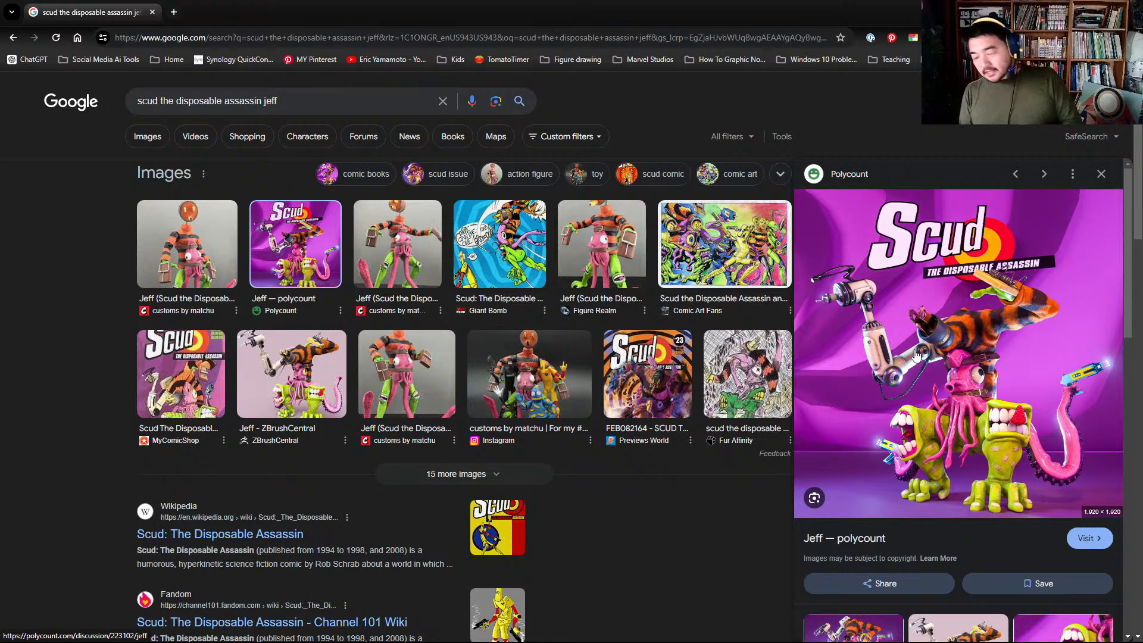
{"action": "left_click", "coordinate": [688, 276]}
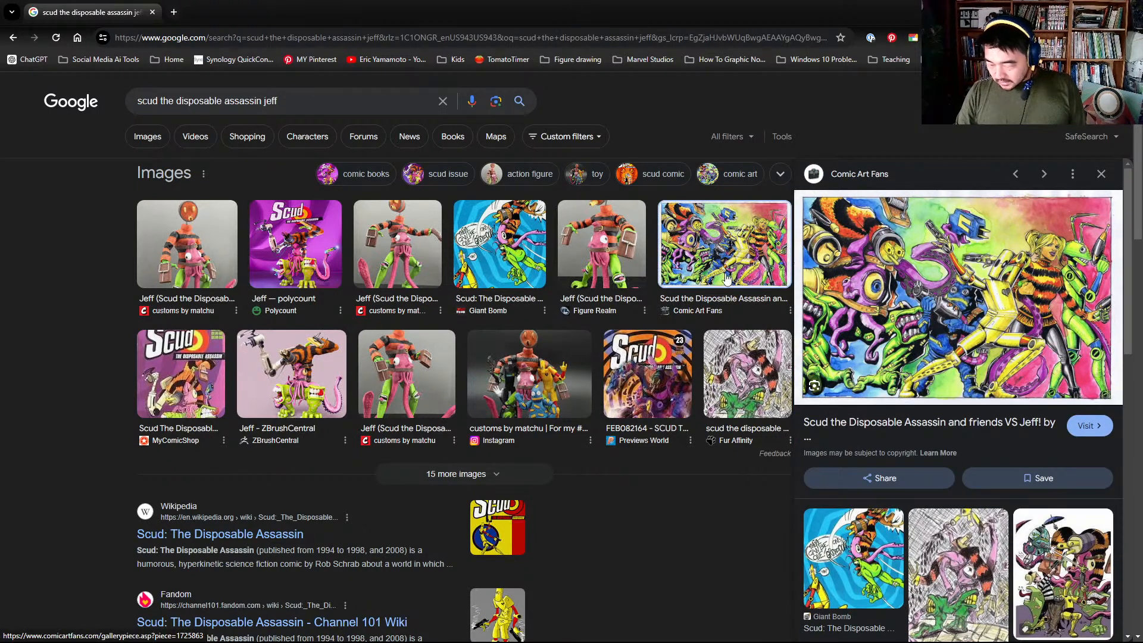
{"action": "left_click", "coordinate": [595, 255]}
{"action": "left_click", "coordinate": [528, 260]}
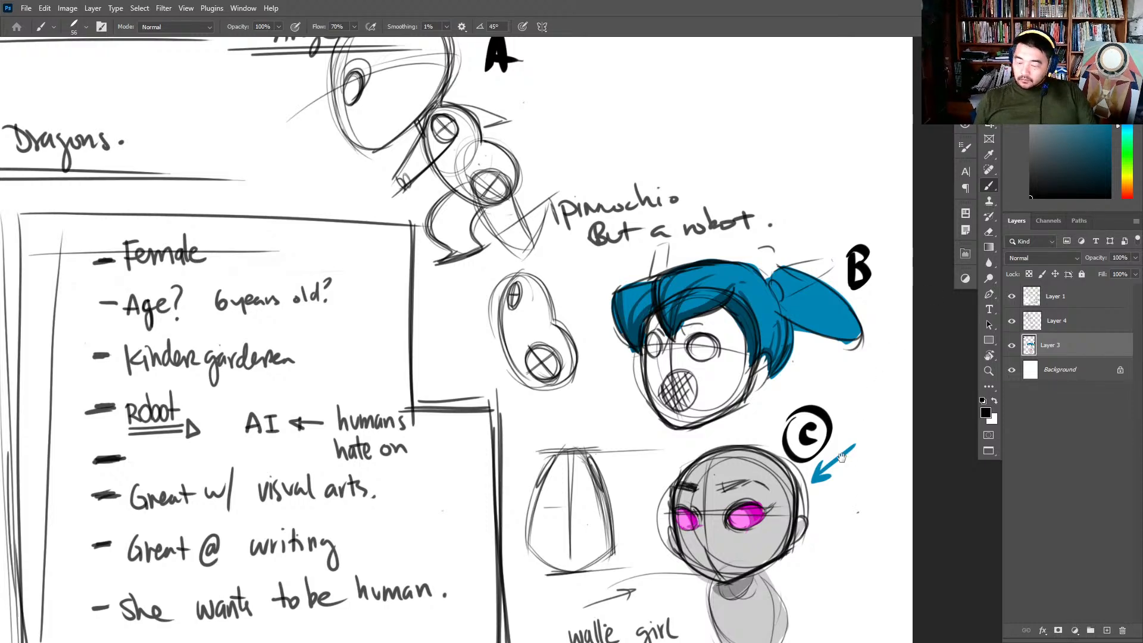
- Paint a white centre line down the face of the grey head of design C
{"action": "left_click_drag", "start_coordinate": [848, 458], "coordinate": [846, 310]}
{"action": "key", "text": "z"}
{"action": "left_click", "coordinate": [808, 372]}
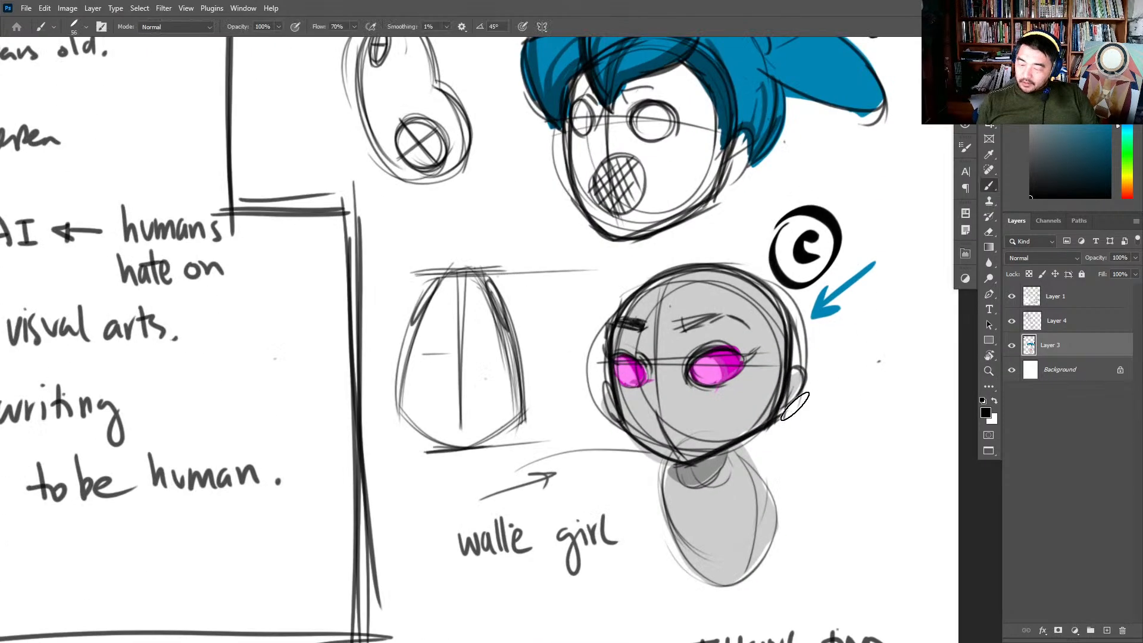
{"action": "left_click_drag", "start_coordinate": [801, 416], "coordinate": [799, 289]}
{"action": "key", "text": "b"}
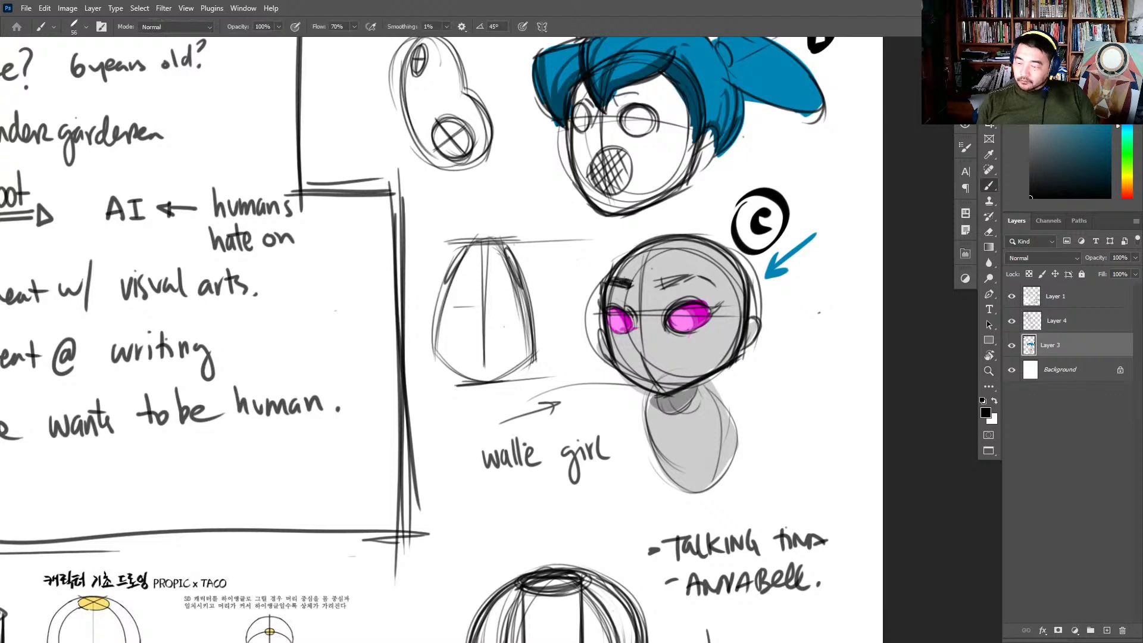
{"action": "left_click", "coordinate": [752, 281], "text": "alt"}
{"action": "left_click_drag", "start_coordinate": [647, 251], "coordinate": [644, 367]}
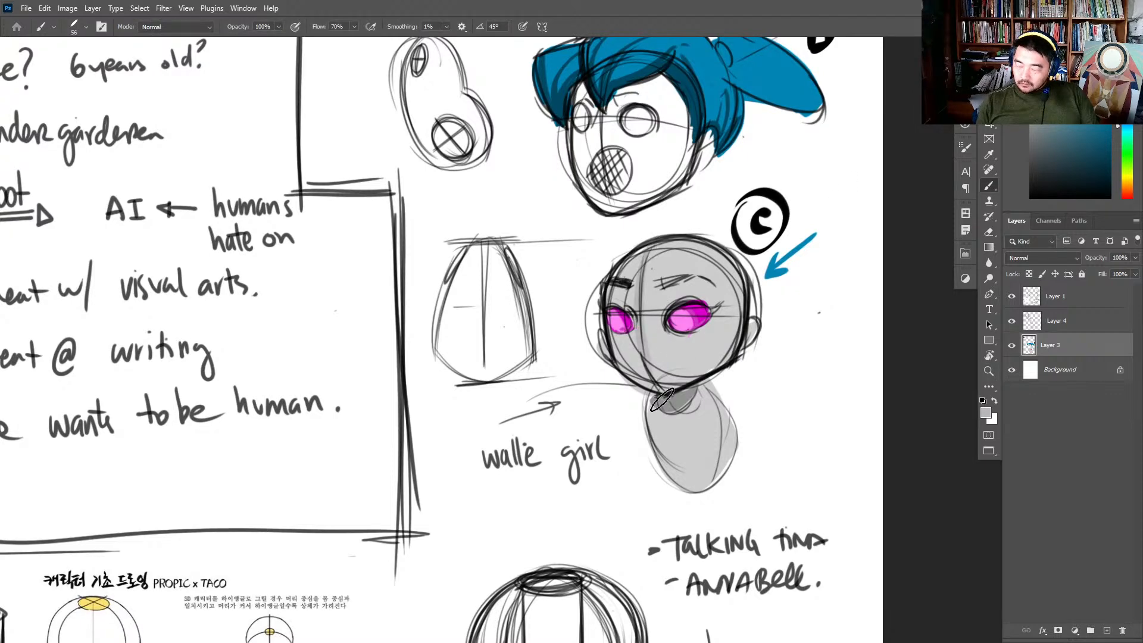
{"action": "key", "text": "ctrl+z"}
{"action": "left_click", "coordinate": [1031, 68]}
{"action": "left_click_drag", "start_coordinate": [645, 253], "coordinate": [642, 372]}
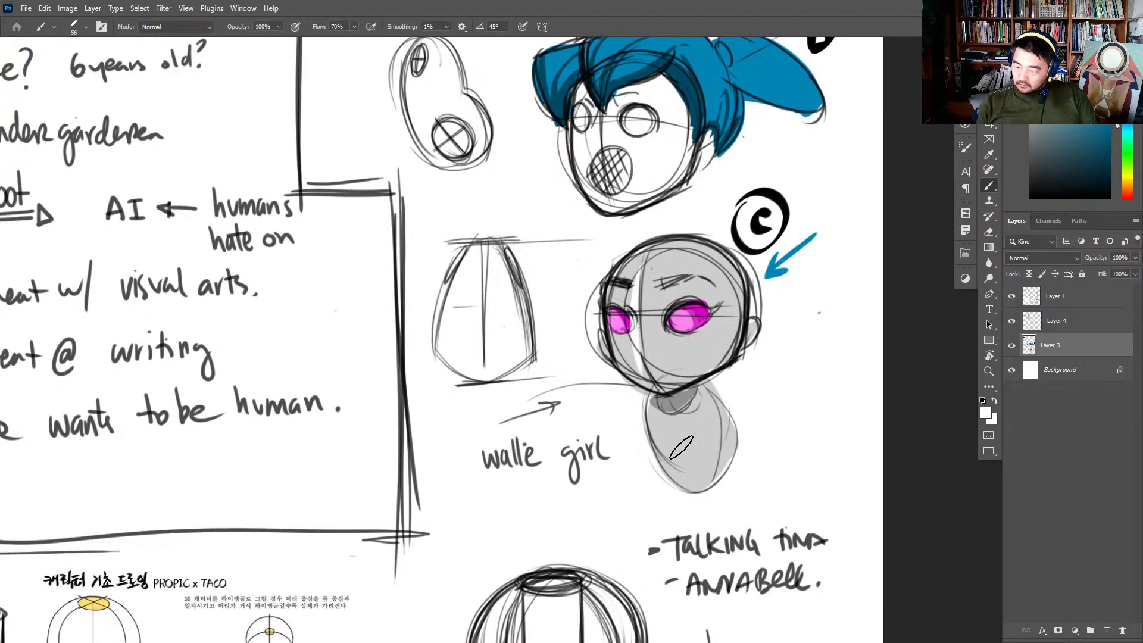
{"action": "key", "text": "ctrl+z"}
{"action": "left_click_drag", "start_coordinate": [646, 251], "coordinate": [643, 363]}
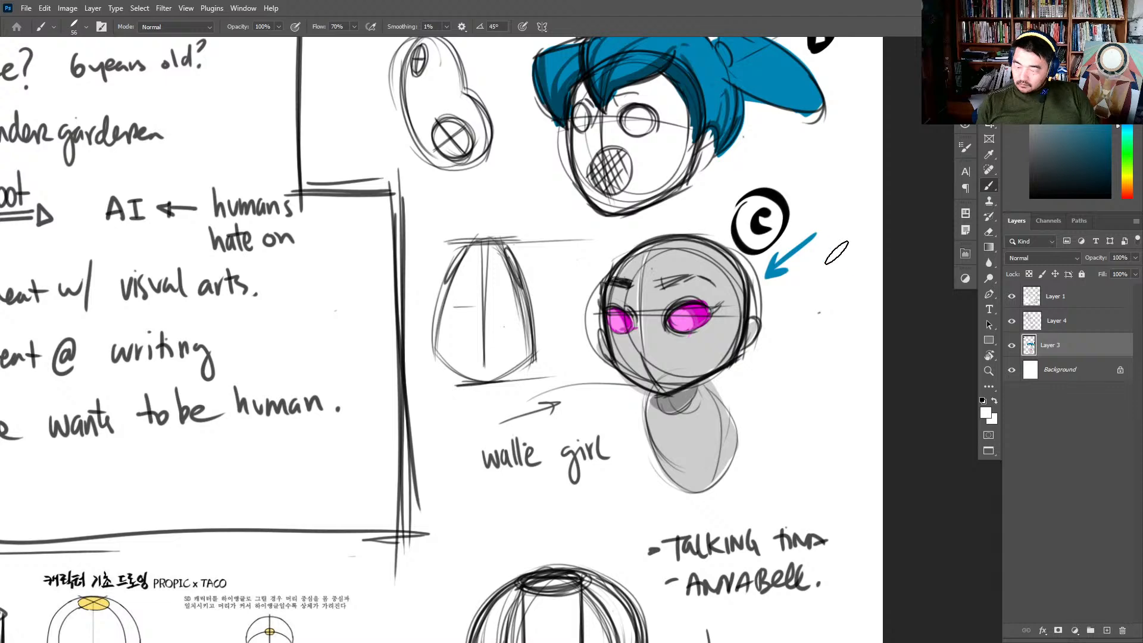
- Merge Layer 1 and Layer 4 down into Layer 3
{"action": "left_click_drag", "start_coordinate": [958, 343], "coordinate": [919, 413]}
{"action": "left_click", "coordinate": [1087, 322]}
{"action": "left_click", "coordinate": [1092, 295]}
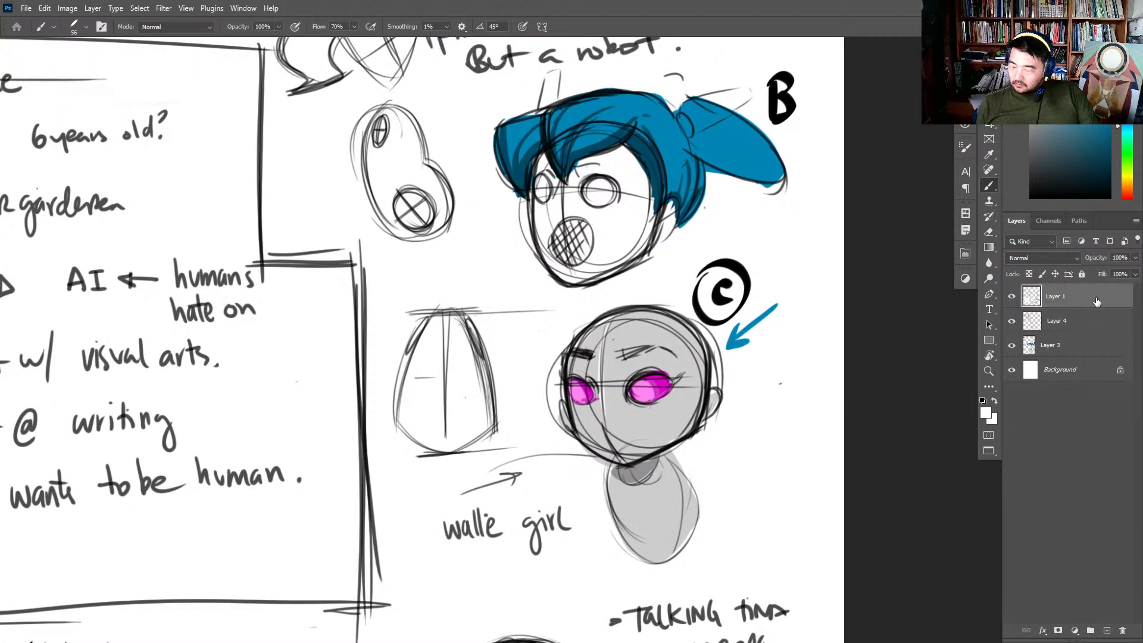
{"action": "key", "text": "ctrl+e"}
{"action": "key", "text": "ctrl+e"}
- Lasso design B's blue hair, copy it onto design C's grey head, and merge the copy into Layer 3
{"action": "key", "text": "l"}
{"action": "mouse_move", "coordinate": [802, 177]}
{"action": "left_mouse_down"}
{"action": "mouse_move", "coordinate": [739, 215]}
{"action": "mouse_move", "coordinate": [680, 234]}
{"action": "mouse_move", "coordinate": [662, 208]}
{"action": "left_mouse_up"}
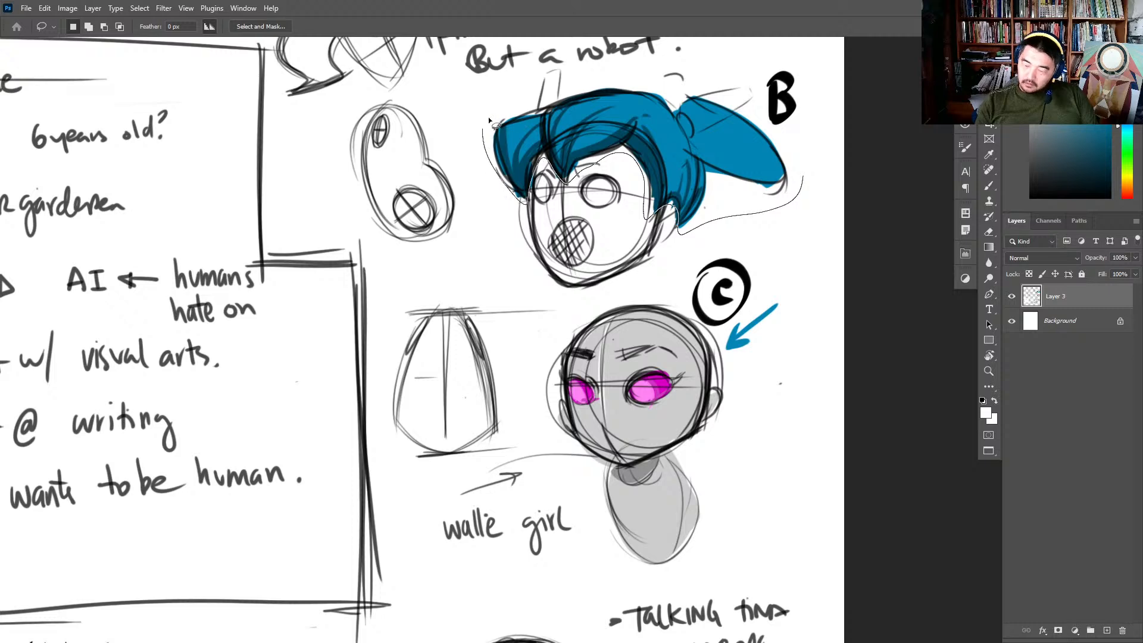
{"action": "mouse_move", "coordinate": [488, 117]}
{"action": "left_mouse_down"}
{"action": "mouse_move", "coordinate": [726, 62]}
{"action": "mouse_move", "coordinate": [792, 156]}
{"action": "mouse_move", "coordinate": [748, 300]}
{"action": "mouse_move", "coordinate": [781, 348]}
{"action": "left_mouse_up"}
{"action": "key", "text": "ctrl+j"}
{"action": "key", "text": "z"}
{"action": "left_click_drag", "start_coordinate": [825, 479], "coordinate": [799, 530]}
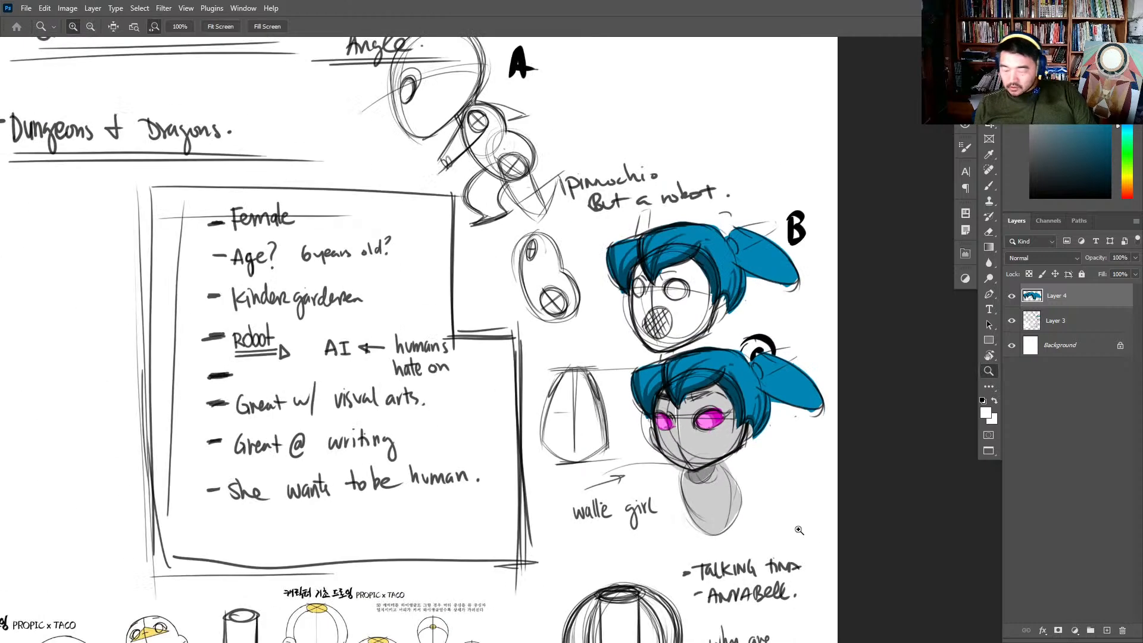
{"action": "key", "text": "ctrl+e"}
- Cut the blue-haired grey girl onto her own layer and move her to the blank area beside the framed character notes
{"action": "key", "text": "l"}
{"action": "mouse_move", "coordinate": [836, 403]}
{"action": "left_mouse_down"}
{"action": "mouse_move", "coordinate": [815, 487]}
{"action": "mouse_move", "coordinate": [654, 470]}
{"action": "mouse_move", "coordinate": [640, 374]}
{"action": "mouse_move", "coordinate": [852, 386]}
{"action": "mouse_move", "coordinate": [844, 419]}
{"action": "left_mouse_up"}
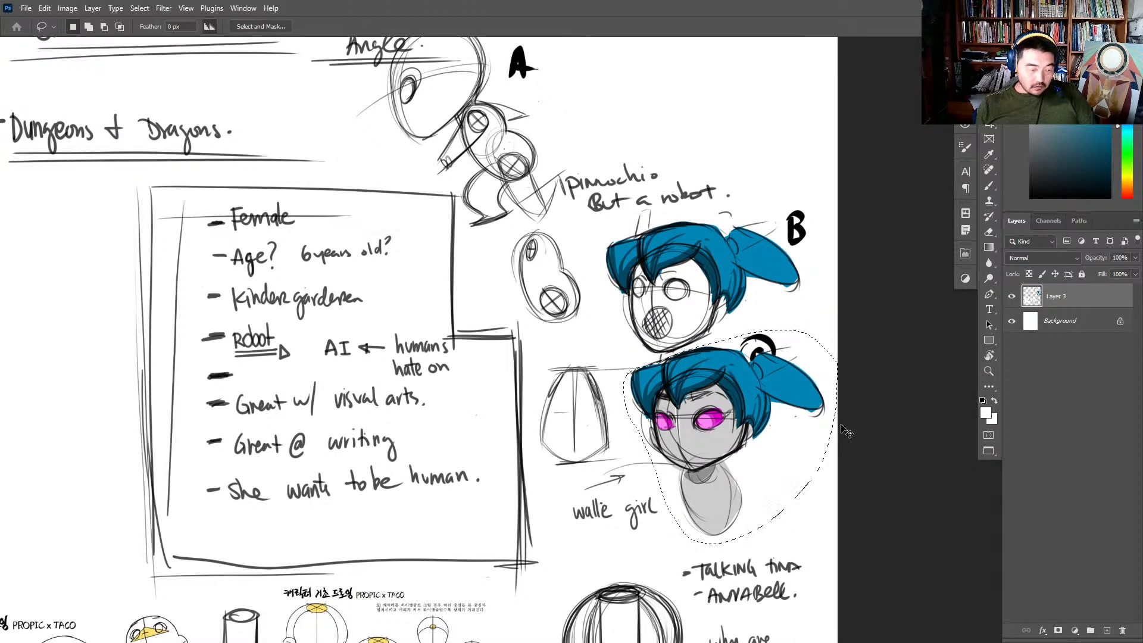
{"action": "key", "text": "ctrl+x"}
{"action": "key", "text": "ctrl+v"}
{"action": "key", "text": "z"}
{"action": "mouse_move", "coordinate": [786, 476]}
{"action": "left_mouse_down"}
{"action": "mouse_move", "coordinate": [755, 485]}
{"action": "mouse_move", "coordinate": [865, 418]}
{"action": "left_mouse_up"}
{"action": "key", "text": "v"}
{"action": "left_click_drag", "start_coordinate": [834, 372], "coordinate": [271, 423]}
{"action": "left_click_drag", "start_coordinate": [292, 289], "coordinate": [801, 375]}
{"action": "key", "text": "z"}
- Add a new layer above the girl and set up a black size 5 brush at 70% opacity
{"action": "key", "text": "b"}
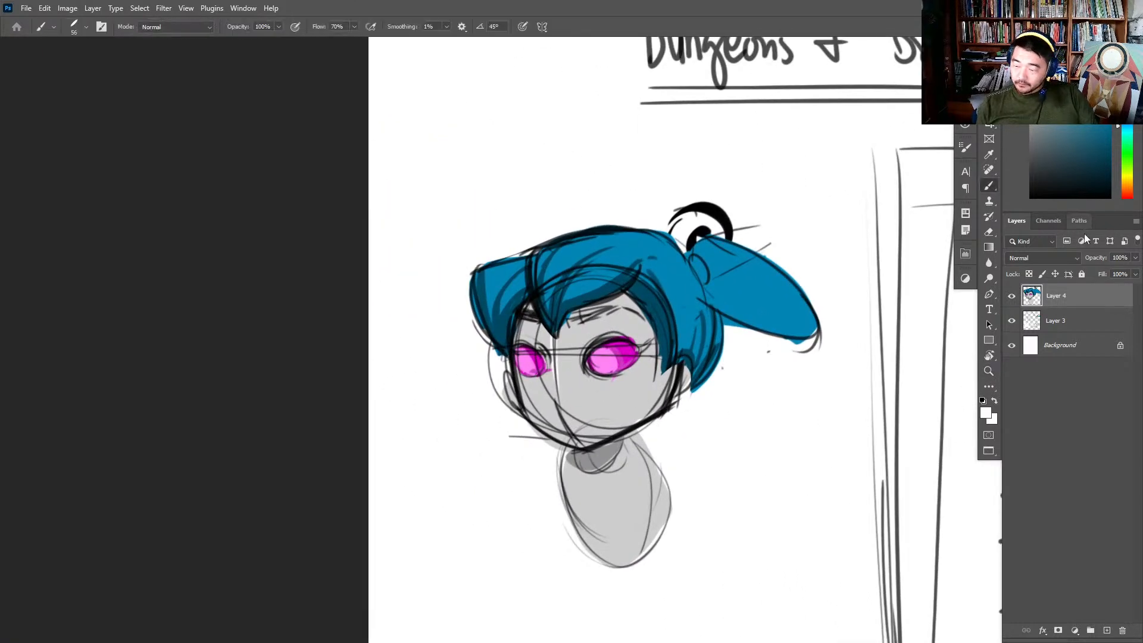
{"action": "left_click_drag", "start_coordinate": [816, 451], "coordinate": [783, 404]}
{"action": "left_click", "coordinate": [760, 263], "text": "alt"}
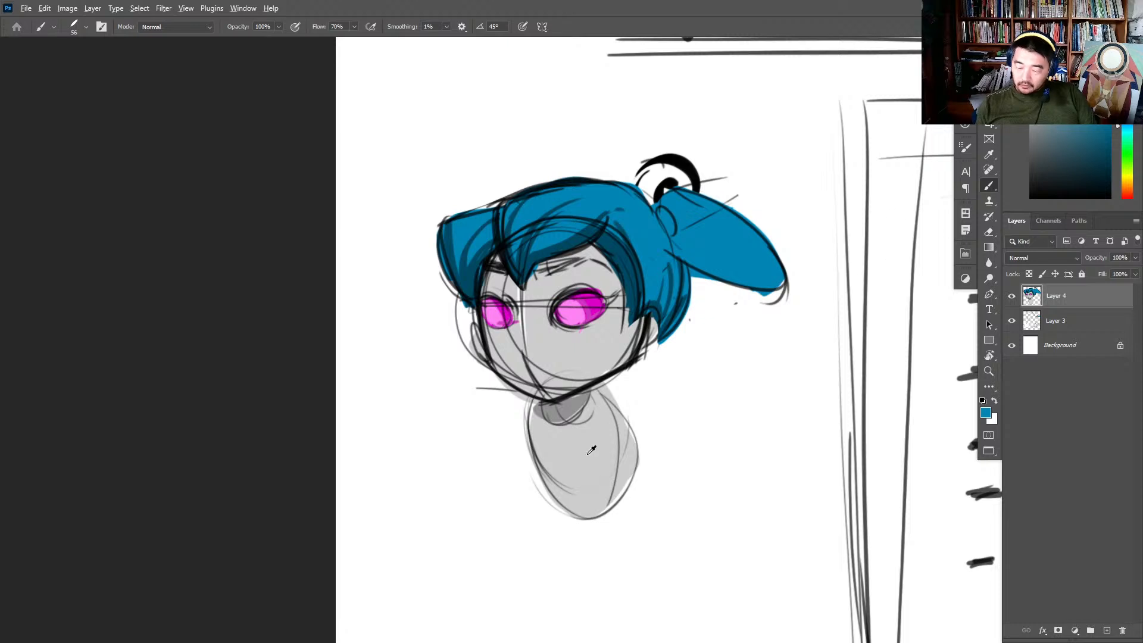
{"action": "left_click", "coordinate": [606, 429], "text": "alt"}
{"action": "left_click_drag", "start_coordinate": [1045, 124], "coordinate": [1030, 135]}
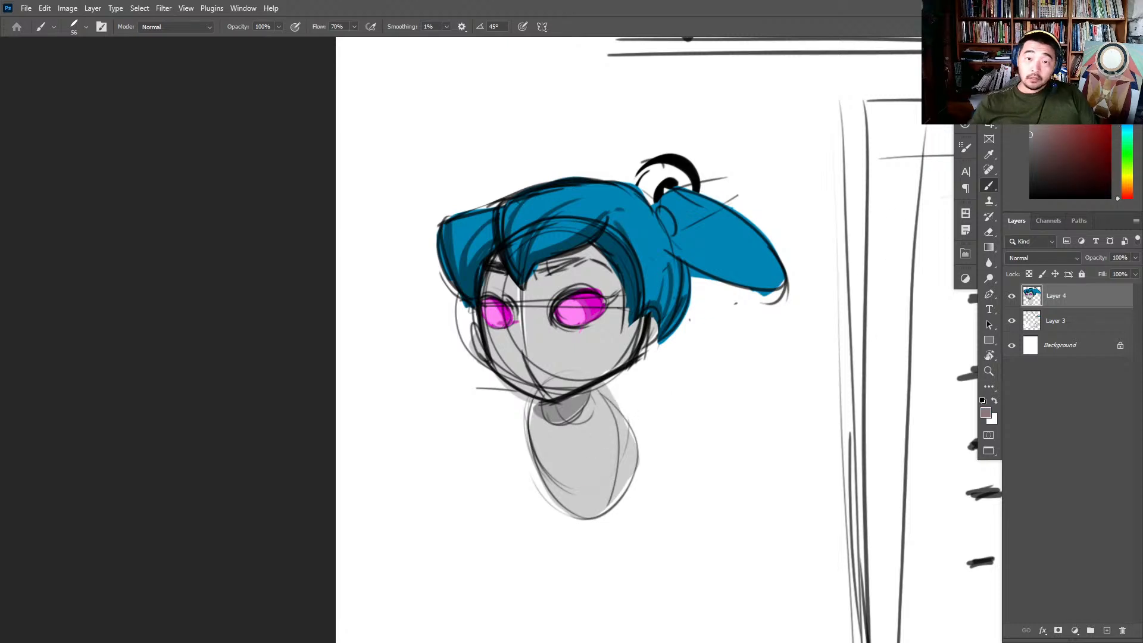
{"action": "right_click", "coordinate": [700, 467]}
{"action": "double_click", "coordinate": [818, 434]}
{"action": "left_click_drag", "start_coordinate": [674, 368], "coordinate": [655, 311]}
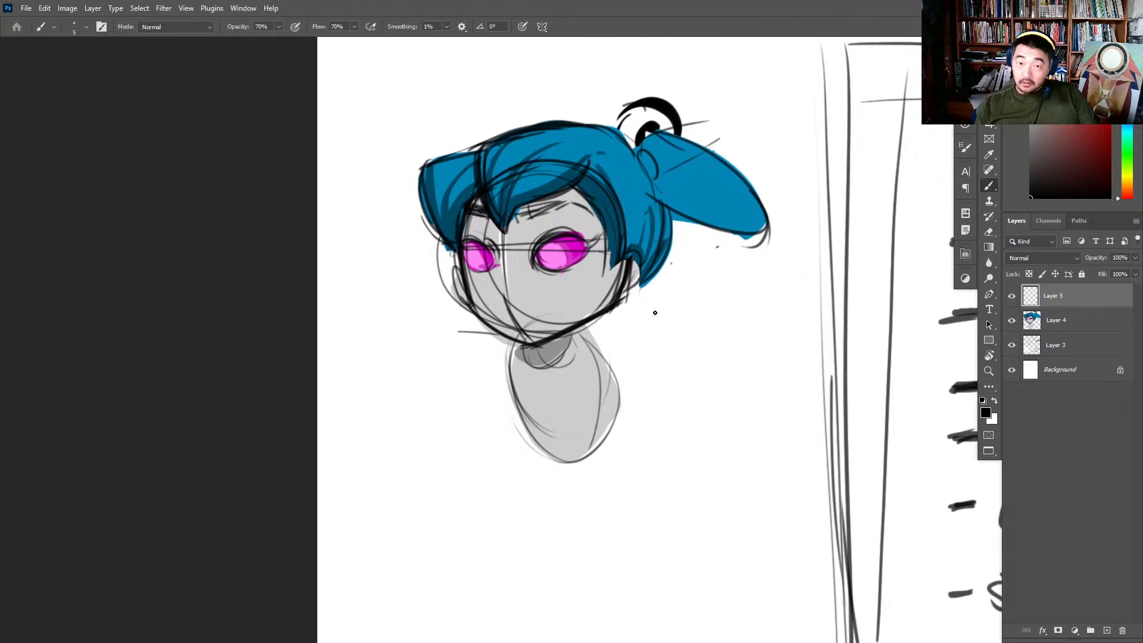
- Sketch oval shoulder joints on both sides of the grey torso and try a small oval below for a hand
{"action": "left_click_drag", "start_coordinate": [584, 350], "coordinate": [598, 384]}
{"action": "left_click_drag", "start_coordinate": [508, 348], "coordinate": [513, 401]}
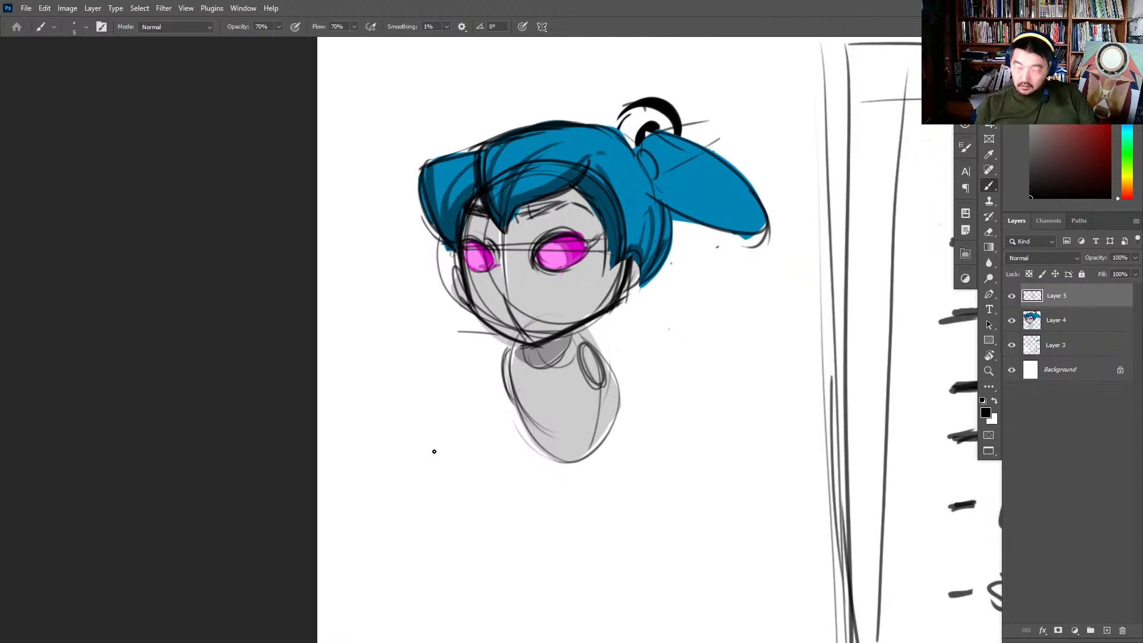
{"action": "left_click_drag", "start_coordinate": [417, 571], "coordinate": [416, 557]}
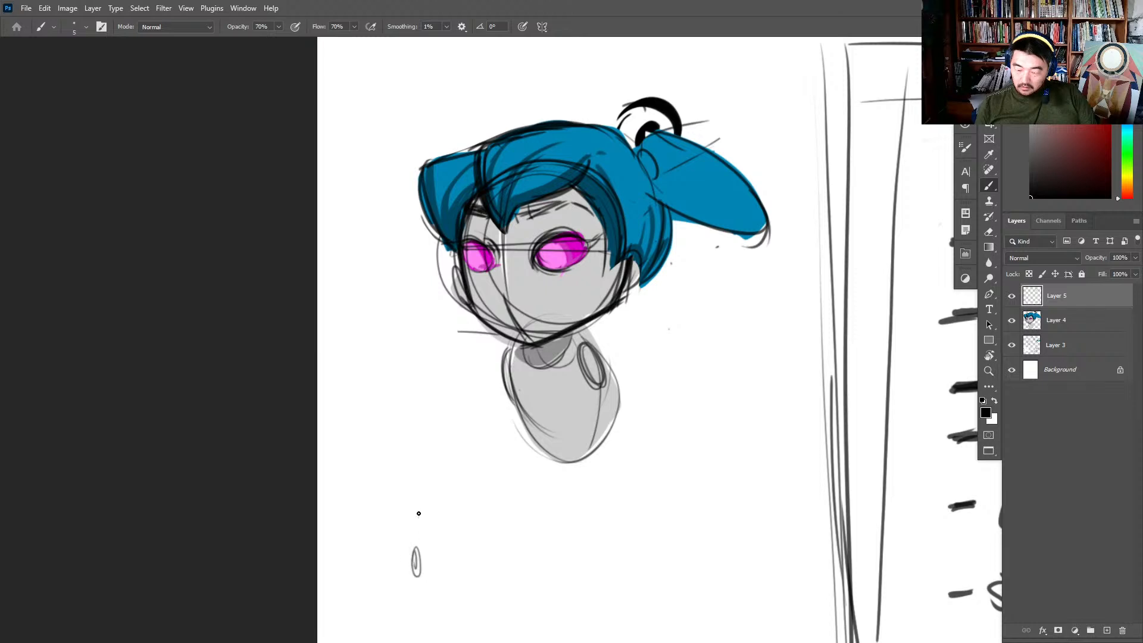
{"action": "left_click_drag", "start_coordinate": [436, 462], "coordinate": [410, 604]}
{"action": "key", "text": "ctrl+z"}
{"action": "key", "text": "ctrl+z"}
{"action": "key", "text": "ctrl+z"}
{"action": "key", "text": "ctrl+z"}
- Sketch the far arm's short shoulder line and its large oval forearm
{"action": "mouse_move", "coordinate": [503, 351]}
{"action": "left_mouse_down"}
{"action": "mouse_move", "coordinate": [477, 400]}
{"action": "mouse_move", "coordinate": [417, 458]}
{"action": "mouse_move", "coordinate": [436, 591]}
{"action": "left_mouse_up"}
{"action": "mouse_move", "coordinate": [599, 354]}
{"action": "left_mouse_down"}
{"action": "mouse_move", "coordinate": [675, 482]}
{"action": "mouse_move", "coordinate": [659, 430]}
{"action": "mouse_move", "coordinate": [645, 512]}
{"action": "mouse_move", "coordinate": [709, 580]}
{"action": "left_mouse_up"}
{"action": "key", "text": "ctrl+z"}
- Sketch the near arm from its shoulder joint to a large oval forearm, and connect the far forearm to its shoulder
{"action": "key", "text": "ctrl+z"}
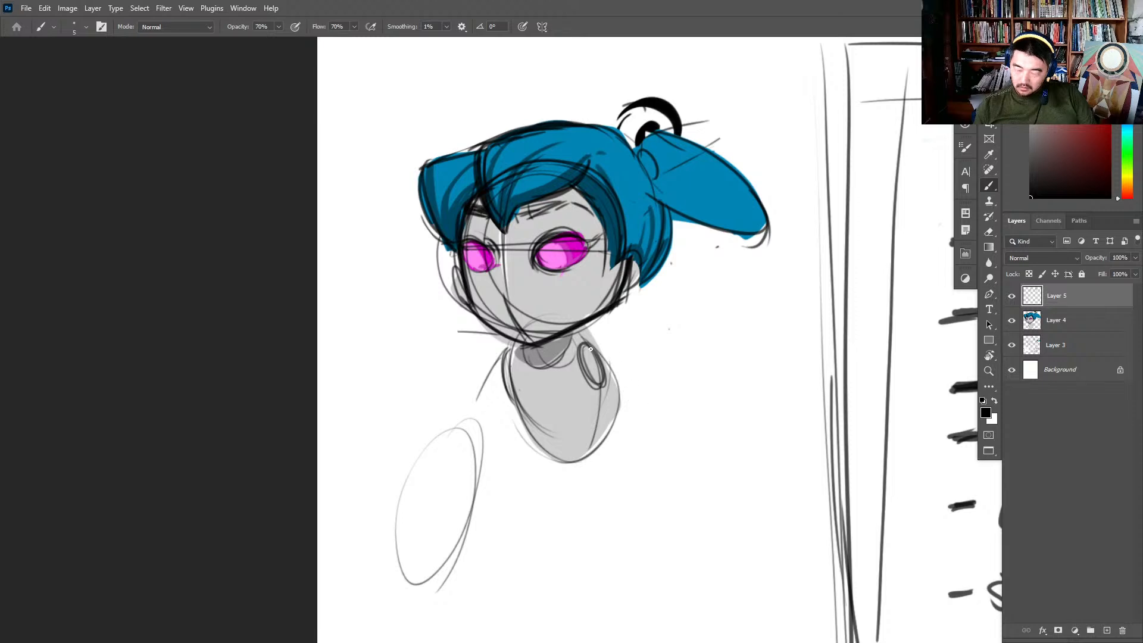
{"action": "left_click_drag", "start_coordinate": [588, 343], "coordinate": [649, 412]}
{"action": "left_click_drag", "start_coordinate": [598, 382], "coordinate": [650, 433]}
{"action": "key", "text": "ctrl+z"}
{"action": "key", "text": "ctrl+z"}
{"action": "left_click_drag", "start_coordinate": [615, 369], "coordinate": [650, 428]}
{"action": "mouse_move", "coordinate": [594, 346]}
{"action": "left_mouse_down"}
{"action": "mouse_move", "coordinate": [643, 397]}
{"action": "mouse_move", "coordinate": [660, 441]}
{"action": "left_mouse_up"}
{"action": "mouse_move", "coordinate": [599, 383]}
{"action": "left_mouse_down"}
{"action": "mouse_move", "coordinate": [656, 444]}
{"action": "mouse_move", "coordinate": [667, 590]}
{"action": "mouse_move", "coordinate": [644, 447]}
{"action": "mouse_move", "coordinate": [625, 492]}
{"action": "mouse_move", "coordinate": [692, 506]}
{"action": "left_mouse_up"}
{"action": "key", "text": "ctrl+z"}
{"action": "key", "text": "ctrl+z"}
{"action": "left_click_drag", "start_coordinate": [606, 363], "coordinate": [676, 451]}
{"action": "mouse_move", "coordinate": [593, 381]}
{"action": "left_mouse_down"}
{"action": "mouse_move", "coordinate": [634, 456]}
{"action": "mouse_move", "coordinate": [628, 464]}
{"action": "left_mouse_up"}
{"action": "left_click_drag", "start_coordinate": [507, 396], "coordinate": [467, 463]}
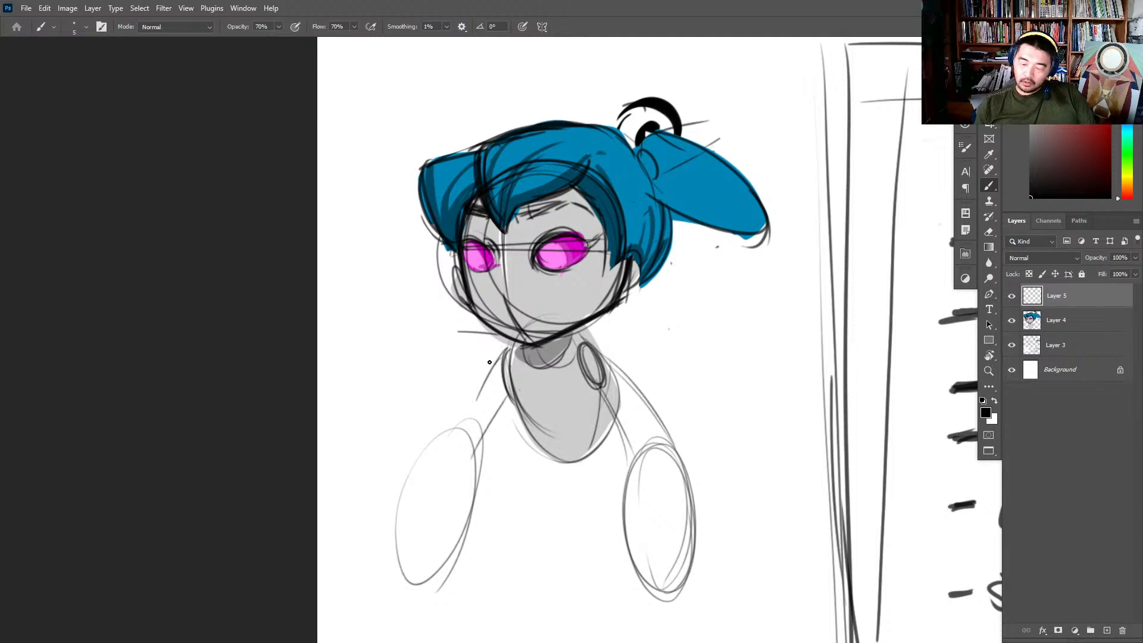
{"action": "left_click_drag", "start_coordinate": [501, 348], "coordinate": [462, 413]}
- Handwrite the heading "- wants?" above the girl's hair
{"action": "left_click_drag", "start_coordinate": [582, 81], "coordinate": [594, 159]}
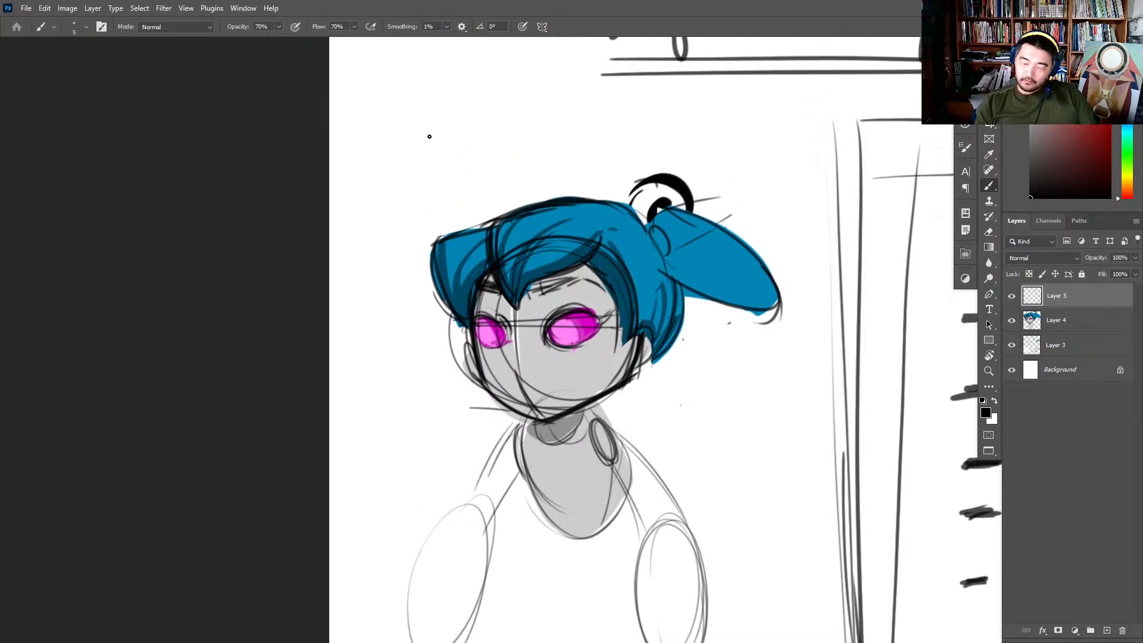
{"action": "left_click_drag", "start_coordinate": [424, 123], "coordinate": [470, 128]}
{"action": "mouse_move", "coordinate": [466, 119]}
{"action": "left_mouse_down"}
{"action": "mouse_move", "coordinate": [479, 119]}
{"action": "mouse_move", "coordinate": [475, 131]}
{"action": "left_mouse_up"}
{"action": "left_click_drag", "start_coordinate": [485, 107], "coordinate": [501, 155]}
{"action": "left_click", "coordinate": [489, 136]}
- Handwrite "she wants to be a real Girl" beneath the "wants?" heading
{"action": "mouse_move", "coordinate": [513, 130]}
{"action": "left_mouse_down"}
{"action": "mouse_move", "coordinate": [507, 153]}
{"action": "mouse_move", "coordinate": [524, 152]}
{"action": "left_mouse_up"}
{"action": "left_click_drag", "start_coordinate": [525, 148], "coordinate": [570, 138]}
{"action": "left_click_drag", "start_coordinate": [577, 138], "coordinate": [578, 144]}
{"action": "left_click_drag", "start_coordinate": [581, 144], "coordinate": [593, 145]}
{"action": "mouse_move", "coordinate": [606, 129]}
{"action": "left_mouse_down"}
{"action": "mouse_move", "coordinate": [604, 141]}
{"action": "mouse_move", "coordinate": [630, 138]}
{"action": "left_mouse_up"}
{"action": "left_click_drag", "start_coordinate": [625, 131], "coordinate": [646, 131]}
{"action": "mouse_move", "coordinate": [653, 117]}
{"action": "left_mouse_down"}
{"action": "mouse_move", "coordinate": [661, 132]}
{"action": "mouse_move", "coordinate": [677, 130]}
{"action": "left_mouse_up"}
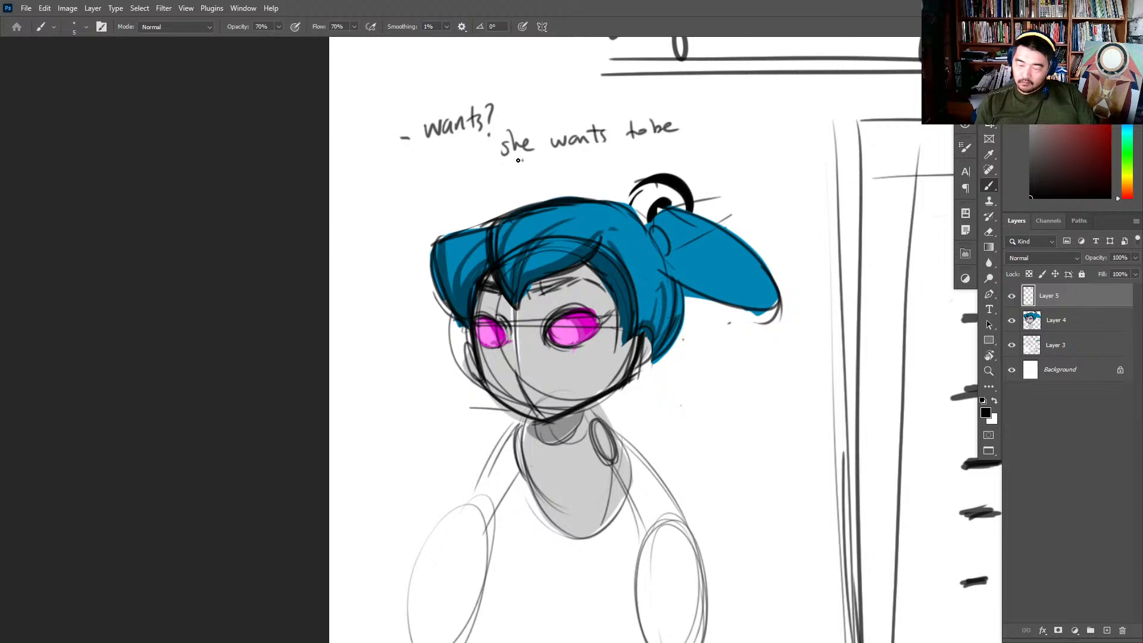
{"action": "left_click_drag", "start_coordinate": [518, 159], "coordinate": [568, 163]}
{"action": "left_click_drag", "start_coordinate": [571, 157], "coordinate": [635, 147]}
{"action": "left_click_drag", "start_coordinate": [637, 143], "coordinate": [672, 175]}
- Try to lasso the girl's figure and move the selected sketch
{"action": "left_click_drag", "start_coordinate": [798, 218], "coordinate": [881, 158]}
{"action": "key", "text": "l"}
{"action": "mouse_move", "coordinate": [855, 196]}
{"action": "left_mouse_down"}
{"action": "mouse_move", "coordinate": [745, 497]}
{"action": "mouse_move", "coordinate": [587, 188]}
{"action": "mouse_move", "coordinate": [814, 120]}
{"action": "mouse_move", "coordinate": [833, 140]}
{"action": "left_mouse_up"}
{"action": "key", "text": "v"}
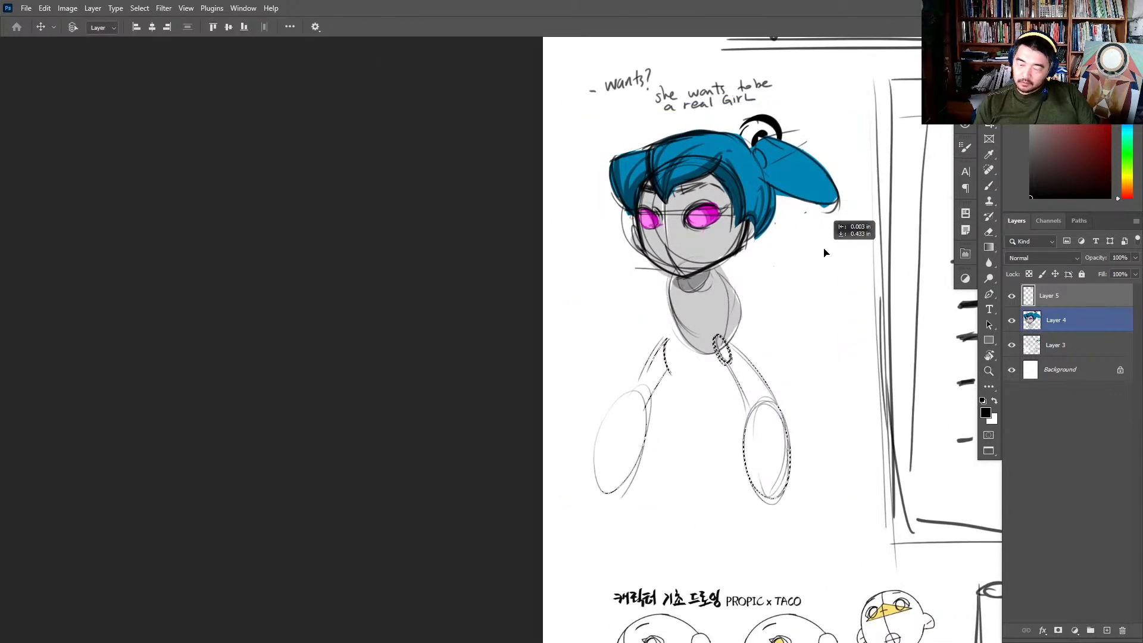
- On Layer 4, put a dash before "she wants to be a real Girl" and write "- she want to create not destroy" beside the hair
{"action": "left_click", "coordinate": [1091, 320]}
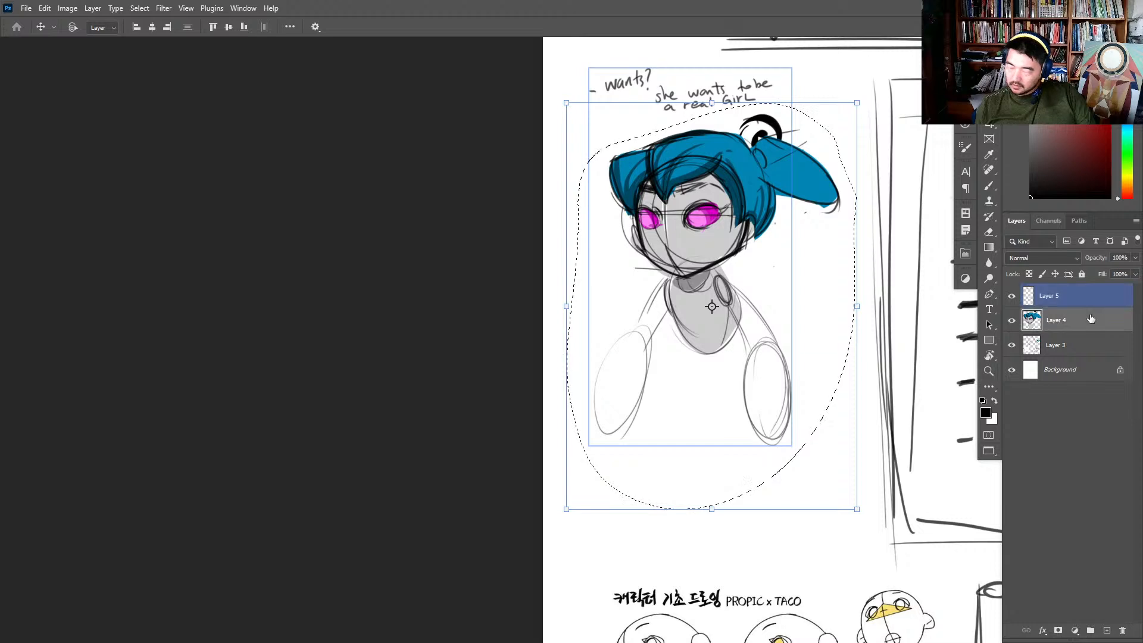
{"action": "key", "text": "z"}
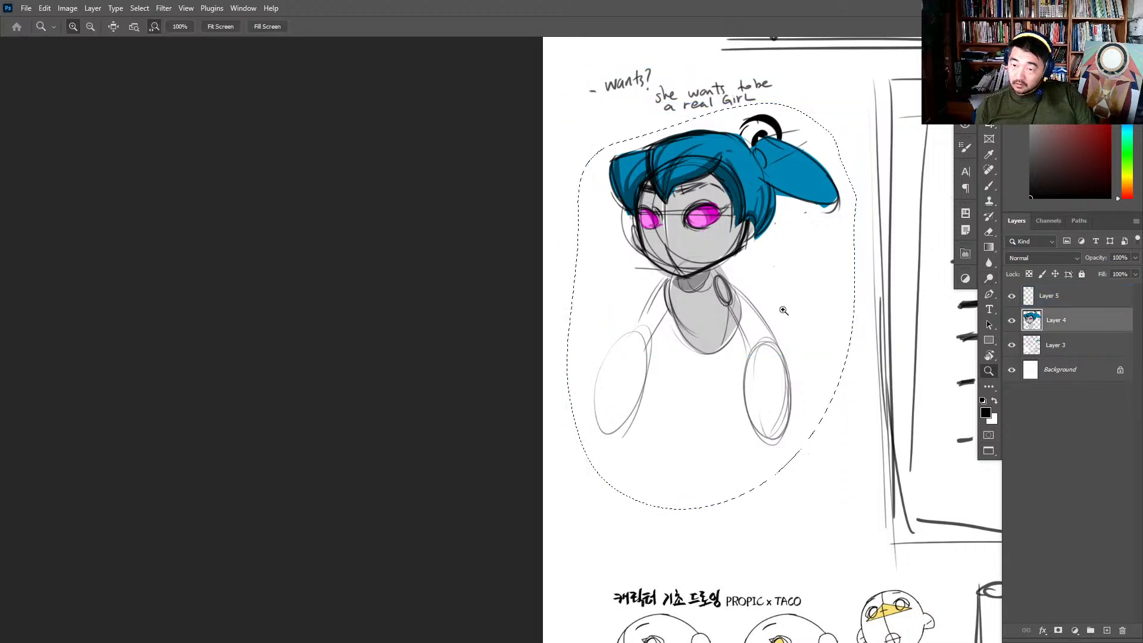
{"action": "left_click", "coordinate": [783, 311]}
{"action": "left_click_drag", "start_coordinate": [817, 193], "coordinate": [823, 371]}
{"action": "key", "text": "b"}
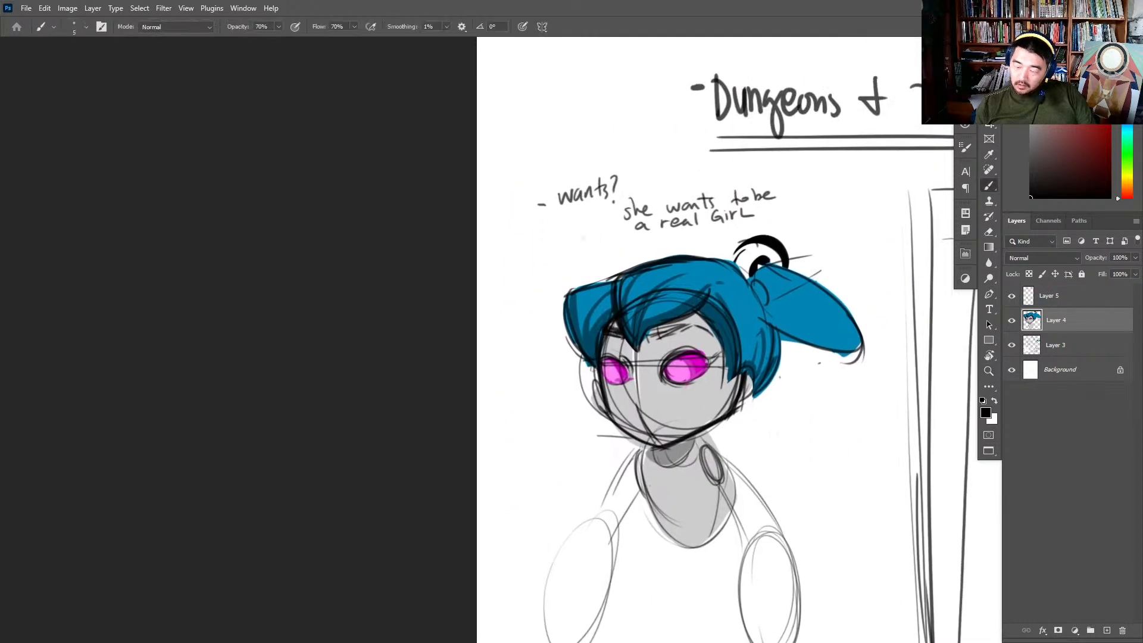
{"action": "left_click_drag", "start_coordinate": [595, 218], "coordinate": [603, 217]}
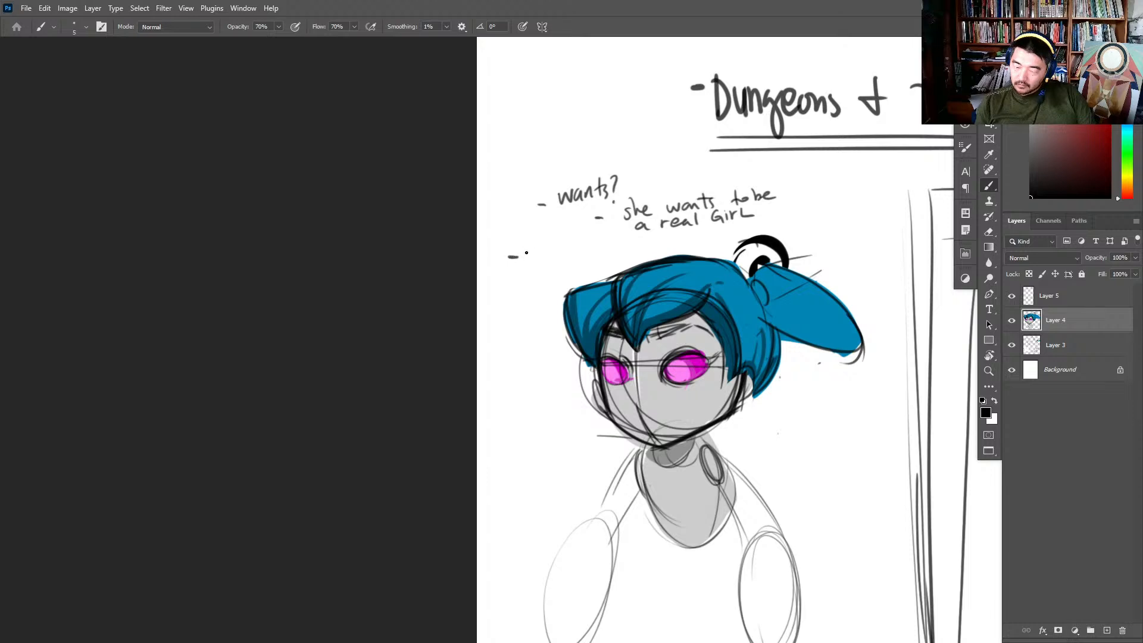
{"action": "mouse_move", "coordinate": [534, 250]}
{"action": "left_mouse_down"}
{"action": "mouse_move", "coordinate": [525, 261]}
{"action": "mouse_move", "coordinate": [558, 260]}
{"action": "left_mouse_up"}
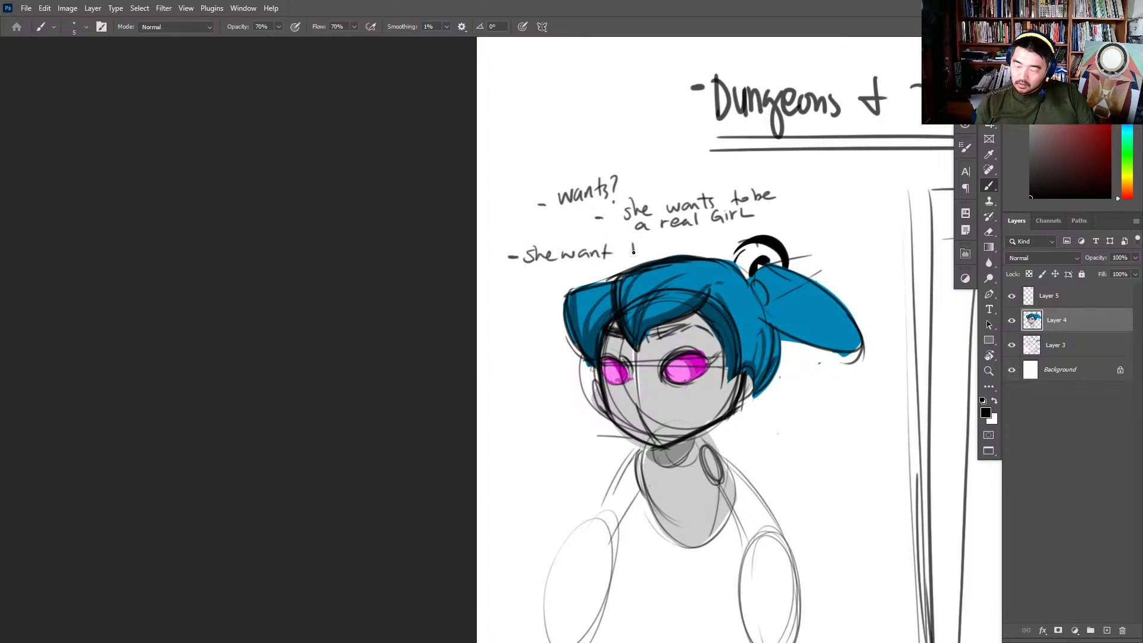
{"action": "left_click_drag", "start_coordinate": [626, 249], "coordinate": [641, 249]}
{"action": "mouse_move", "coordinate": [507, 273]}
{"action": "left_mouse_down"}
{"action": "mouse_move", "coordinate": [508, 283]}
{"action": "mouse_move", "coordinate": [522, 279]}
{"action": "mouse_move", "coordinate": [498, 299]}
{"action": "mouse_move", "coordinate": [509, 301]}
{"action": "left_mouse_up"}
{"action": "left_click", "coordinate": [522, 305]}
{"action": "left_click_drag", "start_coordinate": [522, 293], "coordinate": [502, 332]}
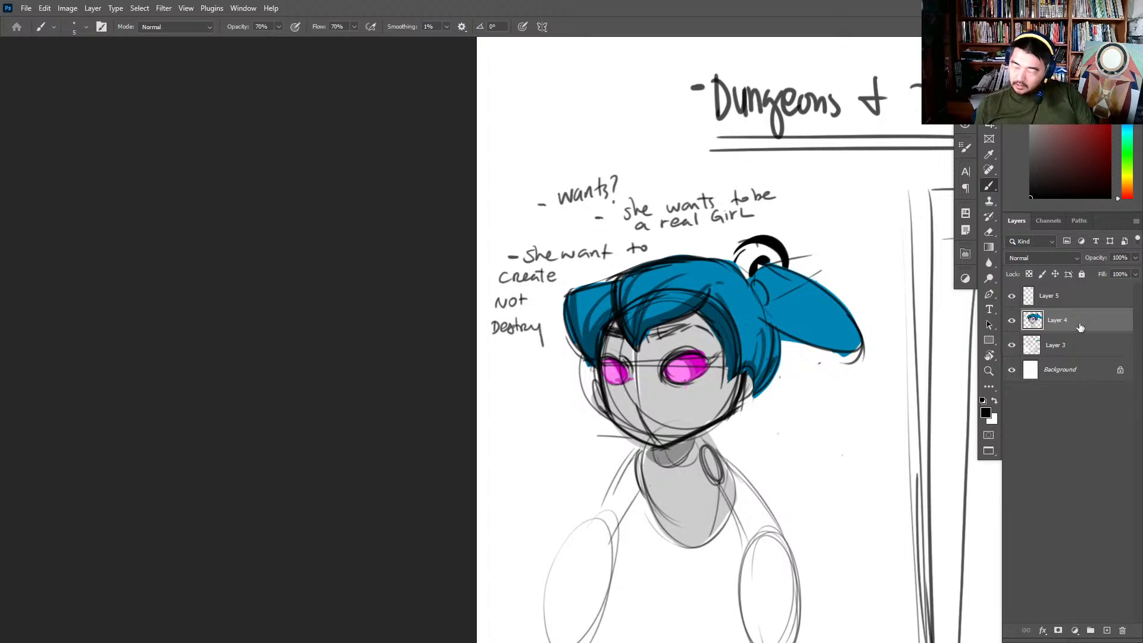
- Erase the sketched arms and shoulder joints on Layer 5, and merge that layer into Layer 4
{"action": "left_click_drag", "start_coordinate": [844, 496], "coordinate": [827, 442]}
{"action": "key", "text": "e"}
{"action": "left_click", "coordinate": [1045, 300]}
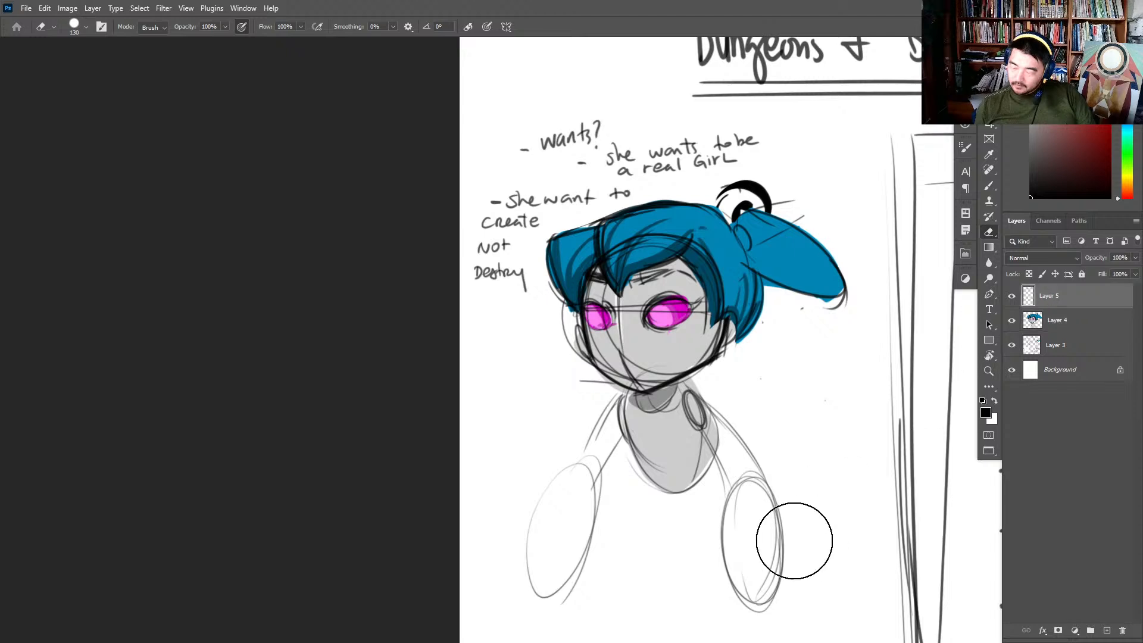
{"action": "mouse_move", "coordinate": [792, 542]}
{"action": "left_mouse_down"}
{"action": "mouse_move", "coordinate": [756, 477]}
{"action": "mouse_move", "coordinate": [734, 487]}
{"action": "mouse_move", "coordinate": [734, 477]}
{"action": "mouse_move", "coordinate": [714, 572]}
{"action": "mouse_move", "coordinate": [697, 423]}
{"action": "mouse_move", "coordinate": [583, 543]}
{"action": "mouse_move", "coordinate": [578, 466]}
{"action": "mouse_move", "coordinate": [594, 466]}
{"action": "mouse_move", "coordinate": [583, 444]}
{"action": "mouse_move", "coordinate": [618, 447]}
{"action": "mouse_move", "coordinate": [715, 517]}
{"action": "mouse_move", "coordinate": [760, 511]}
{"action": "left_mouse_up"}
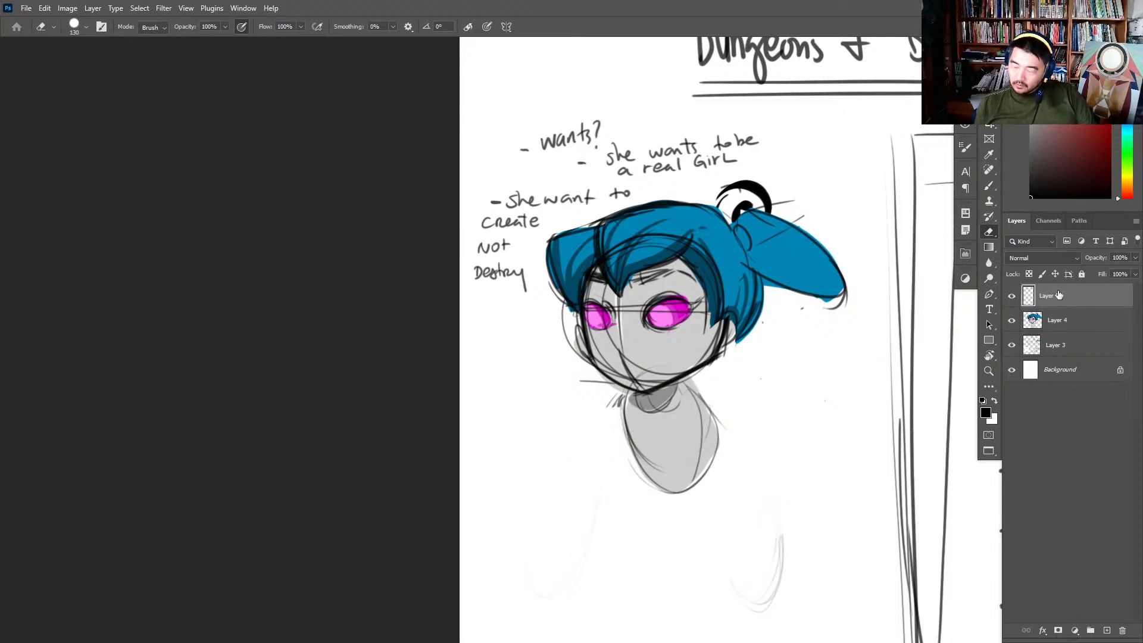
{"action": "key", "text": "ctrl+e"}
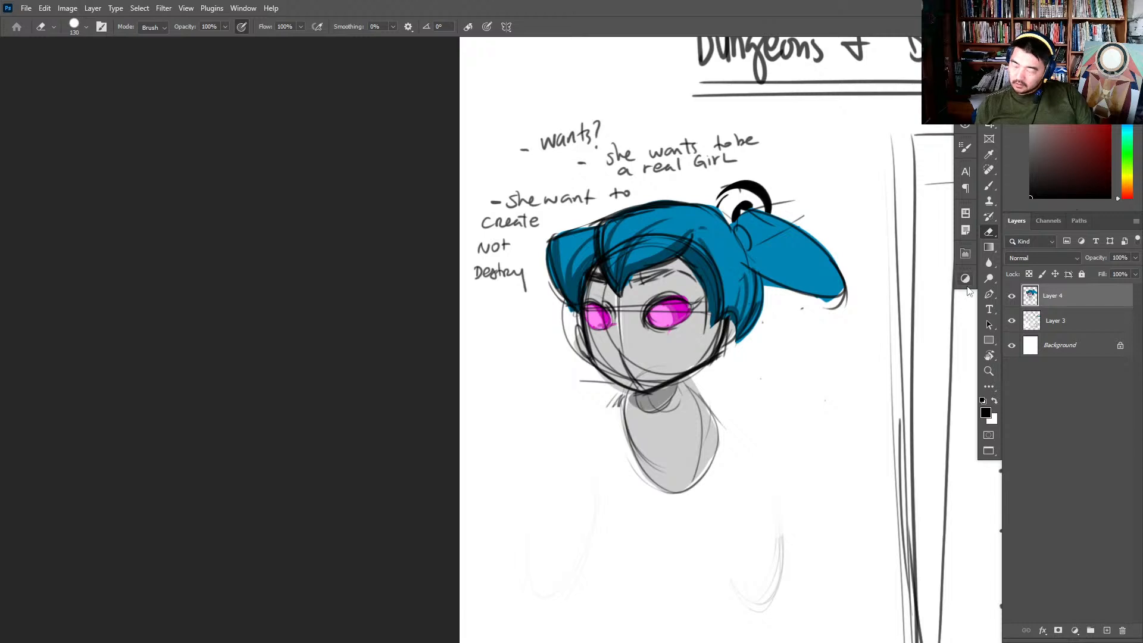
- Darken the near shoulder edge of the grey torso with black brush strokes
{"action": "key", "text": "b"}
{"action": "left_click_drag", "start_coordinate": [691, 386], "coordinate": [718, 435]}
{"action": "left_click_drag", "start_coordinate": [684, 379], "coordinate": [719, 445]}
- Draw an arrow and write "she was built for companionship" beside the girl, double-underlining "for companionship"
{"action": "left_click_drag", "start_coordinate": [747, 407], "coordinate": [875, 384]}
{"action": "left_click_drag", "start_coordinate": [616, 337], "coordinate": [641, 338]}
{"action": "mouse_move", "coordinate": [632, 332]}
{"action": "left_mouse_down"}
{"action": "mouse_move", "coordinate": [604, 370]}
{"action": "mouse_move", "coordinate": [631, 367]}
{"action": "mouse_move", "coordinate": [614, 381]}
{"action": "mouse_move", "coordinate": [627, 388]}
{"action": "left_mouse_up"}
{"action": "left_click_drag", "start_coordinate": [633, 379], "coordinate": [629, 386]}
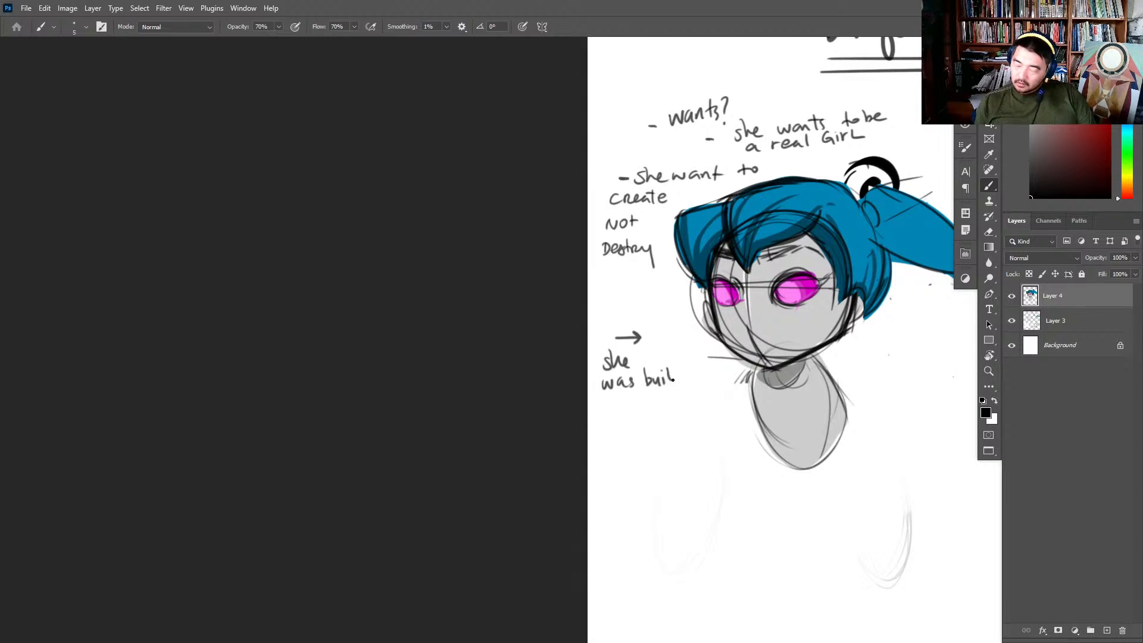
{"action": "mouse_move", "coordinate": [609, 403]}
{"action": "left_mouse_down"}
{"action": "mouse_move", "coordinate": [602, 420]}
{"action": "mouse_move", "coordinate": [615, 410]}
{"action": "left_mouse_up"}
{"action": "mouse_move", "coordinate": [620, 408]}
{"action": "left_mouse_down"}
{"action": "mouse_move", "coordinate": [784, 417]}
{"action": "mouse_move", "coordinate": [762, 414]}
{"action": "left_mouse_up"}
{"action": "left_click", "coordinate": [632, 410], "text": "ctrl+space"}
{"action": "left_click_drag", "start_coordinate": [577, 427], "coordinate": [773, 412]}
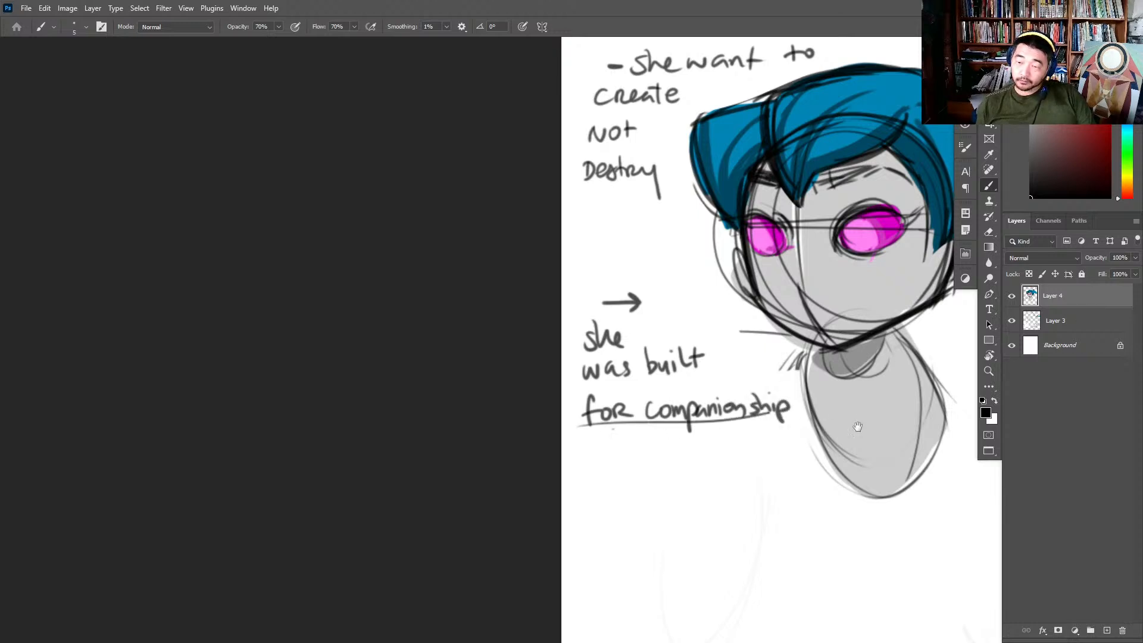
{"action": "left_click_drag", "start_coordinate": [857, 426], "coordinate": [657, 412]}
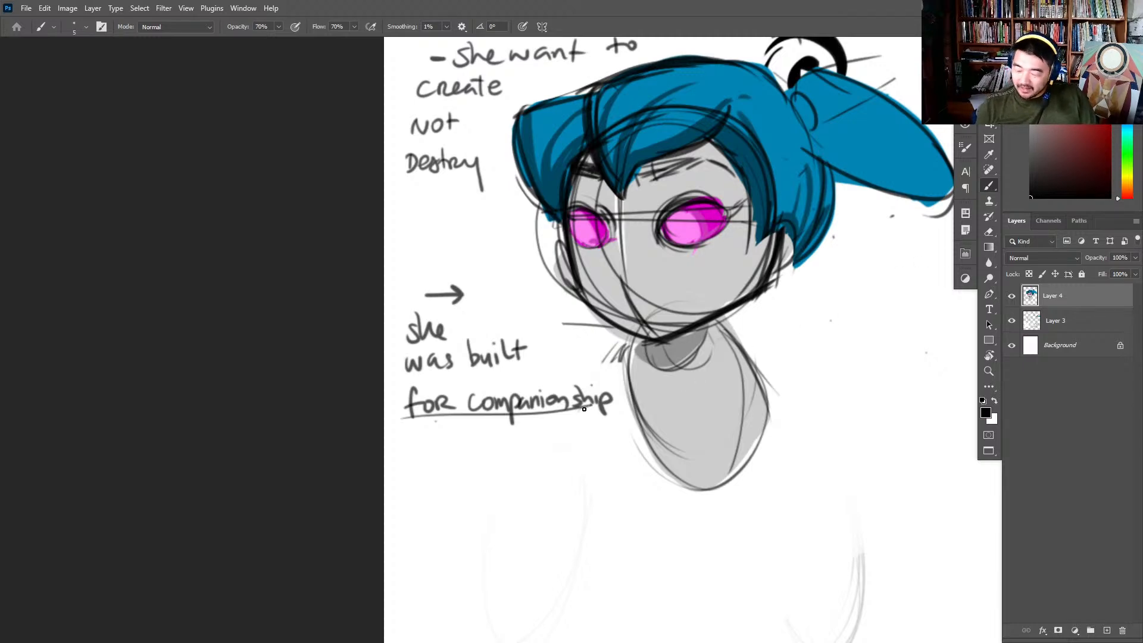
{"action": "mouse_move", "coordinate": [606, 411]}
{"action": "left_mouse_down"}
{"action": "mouse_move", "coordinate": [385, 411]}
{"action": "mouse_move", "coordinate": [594, 418]}
{"action": "left_mouse_up"}
{"action": "key", "text": "ctrl+z"}
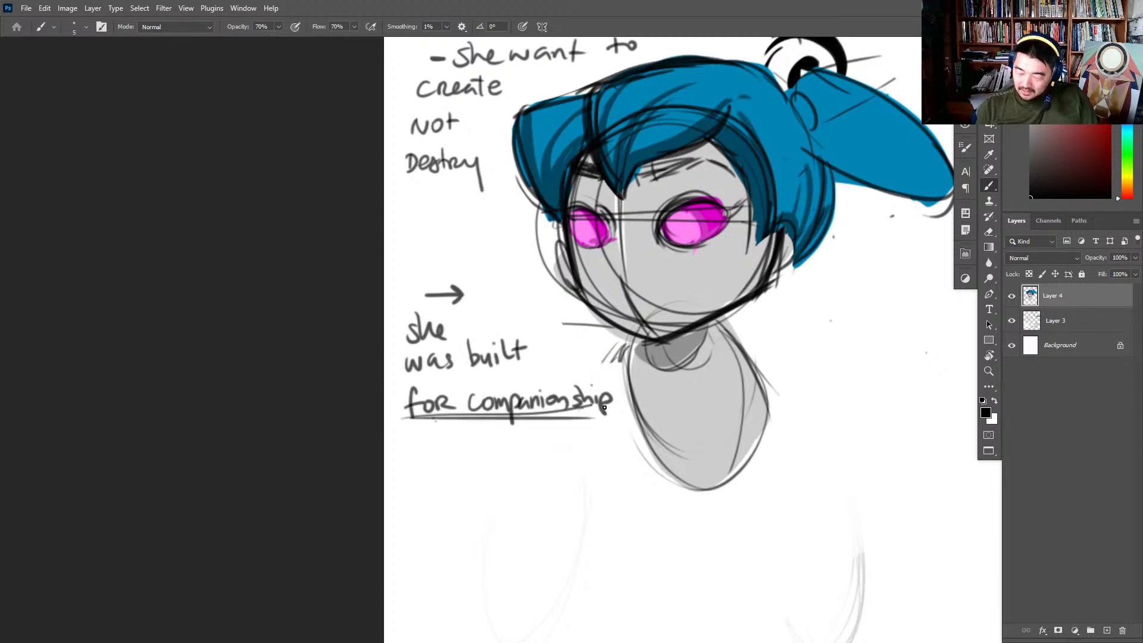
- Draw a short arrow after the "she wants to be" line of the note
{"action": "key", "text": "ctrl+space"}
{"action": "left_click_drag", "start_coordinate": [517, 568], "coordinate": [464, 565]}
{"action": "left_click_drag", "start_coordinate": [631, 238], "coordinate": [681, 253]}
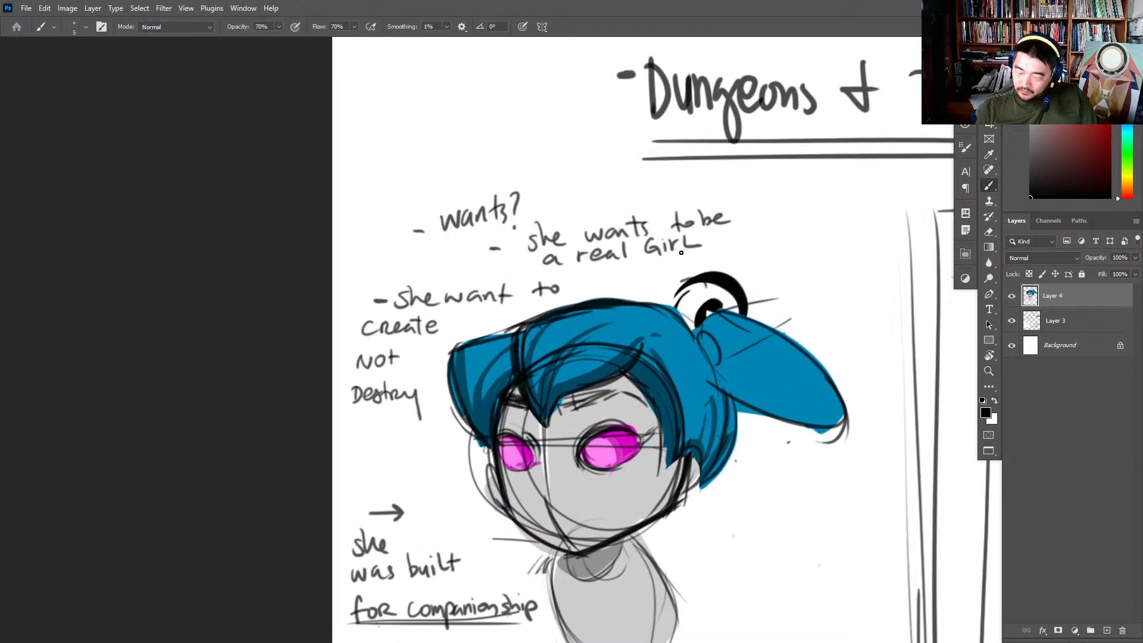
{"action": "left_click_drag", "start_coordinate": [742, 221], "coordinate": [750, 224]}
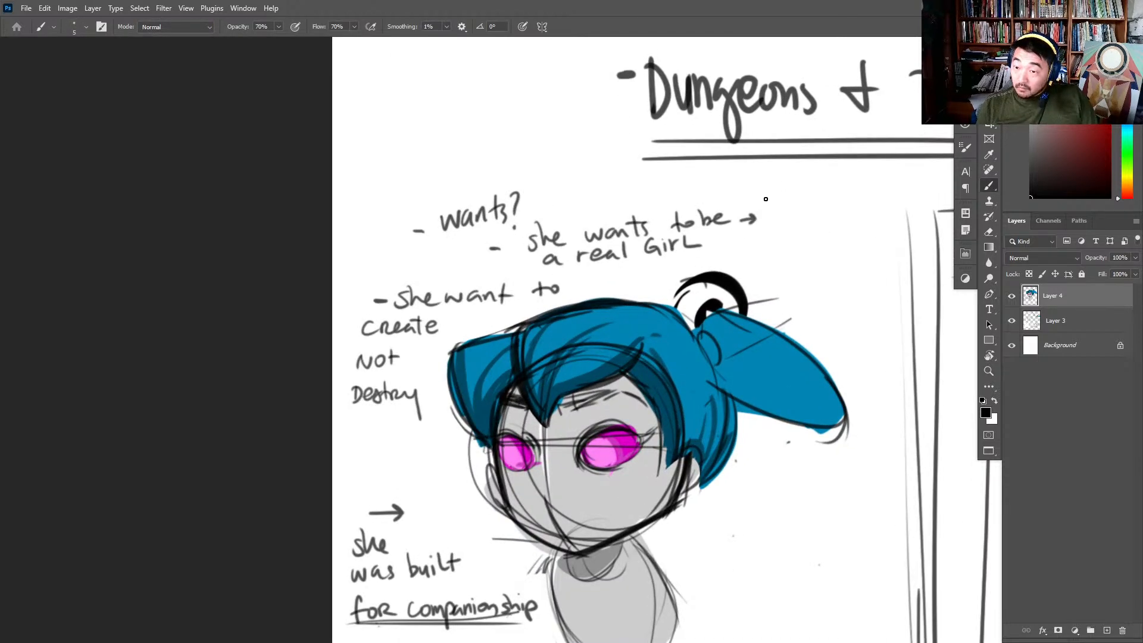
- Write "what is the neg emotion pushing her out" after the arrow beside "she wants to be a real girl"
{"action": "mouse_move", "coordinate": [757, 195]}
{"action": "left_mouse_down"}
{"action": "mouse_move", "coordinate": [848, 190]}
{"action": "mouse_move", "coordinate": [776, 215]}
{"action": "mouse_move", "coordinate": [840, 211]}
{"action": "left_mouse_up"}
{"action": "key", "text": "ctrl+z"}
{"action": "key", "text": "ctrl+z"}
{"action": "left_click_drag", "start_coordinate": [841, 206], "coordinate": [857, 218]}
{"action": "left_click_drag", "start_coordinate": [757, 237], "coordinate": [844, 231]}
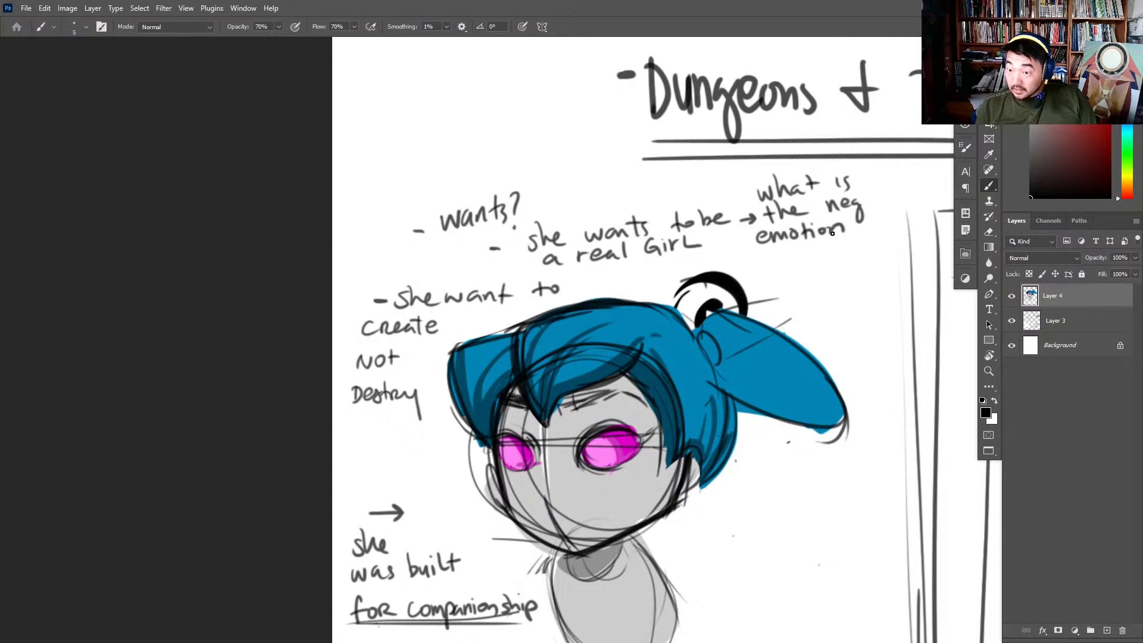
{"action": "mouse_move", "coordinate": [773, 256]}
{"action": "left_mouse_down"}
{"action": "mouse_move", "coordinate": [832, 246]}
{"action": "mouse_move", "coordinate": [850, 262]}
{"action": "mouse_move", "coordinate": [904, 238]}
{"action": "left_mouse_up"}
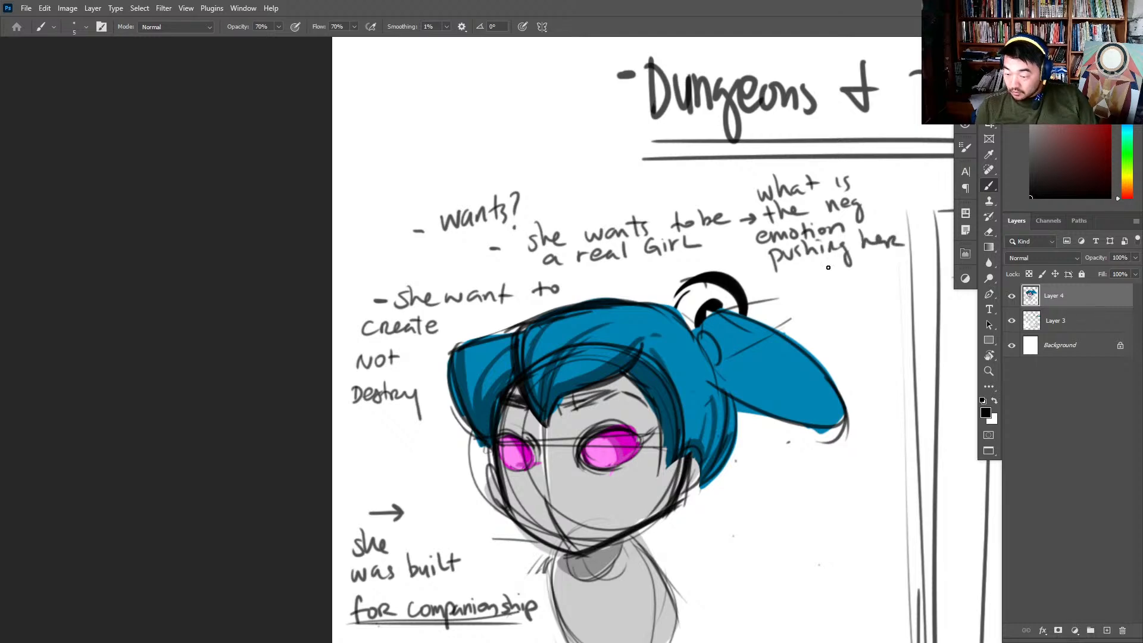
{"action": "left_click_drag", "start_coordinate": [798, 276], "coordinate": [813, 280]}
{"action": "left_click_drag", "start_coordinate": [823, 265], "coordinate": [823, 283]}
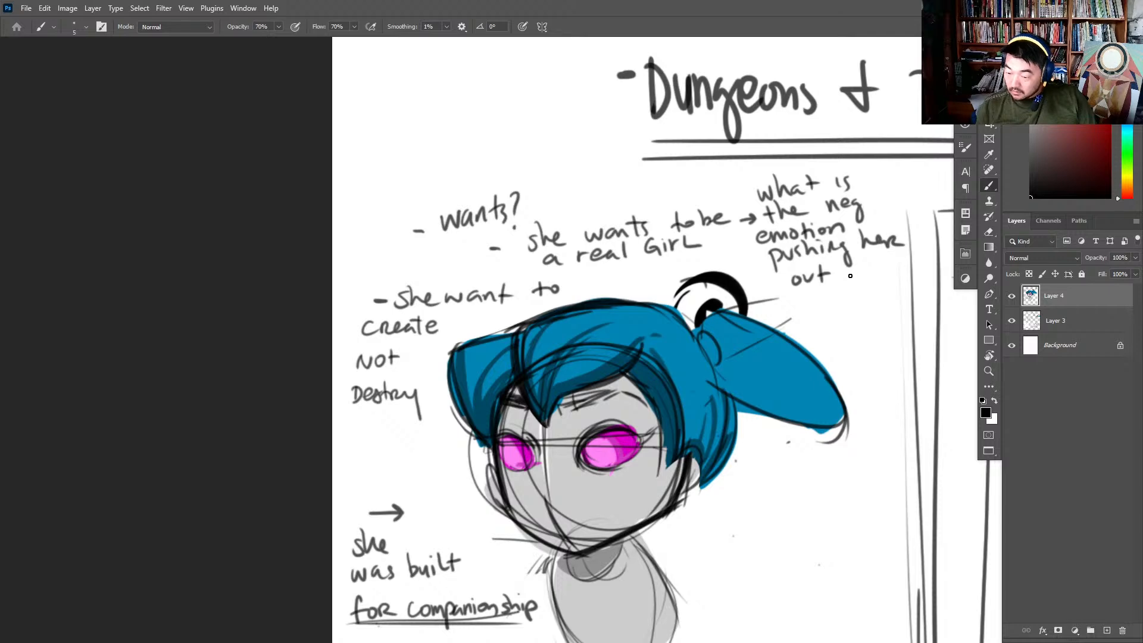
- Reduce the eraser size and erase the words "her out" at the end of the question
{"action": "key", "text": "e"}
{"action": "right_click", "coordinate": [910, 251]}
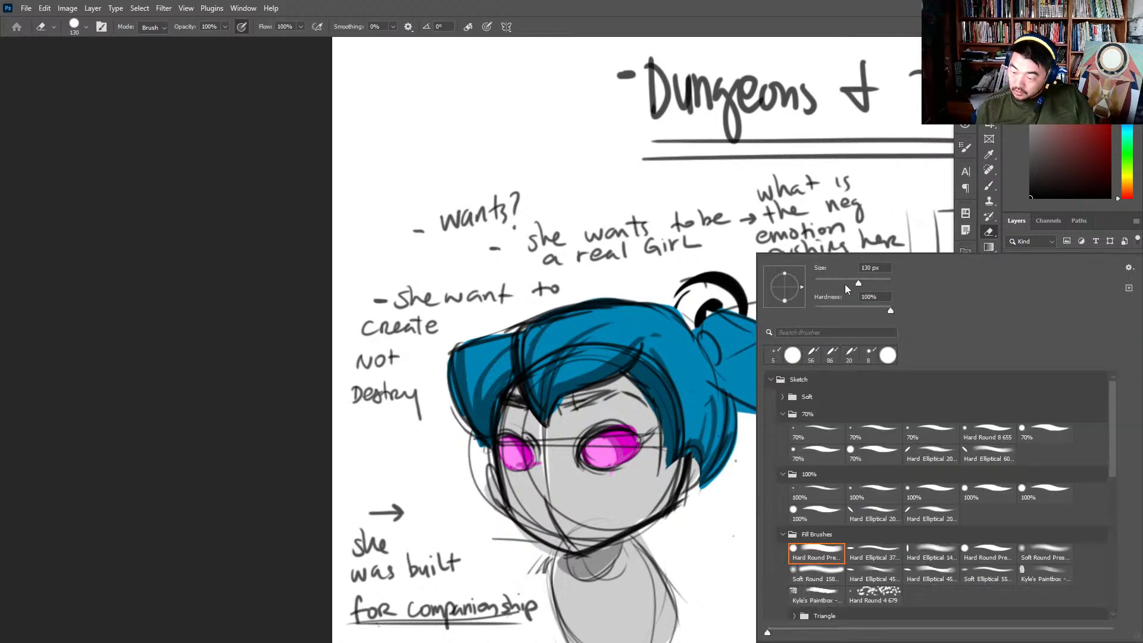
{"action": "left_click_drag", "start_coordinate": [848, 284], "coordinate": [829, 284]}
{"action": "left_click_drag", "start_coordinate": [904, 210], "coordinate": [837, 273]}
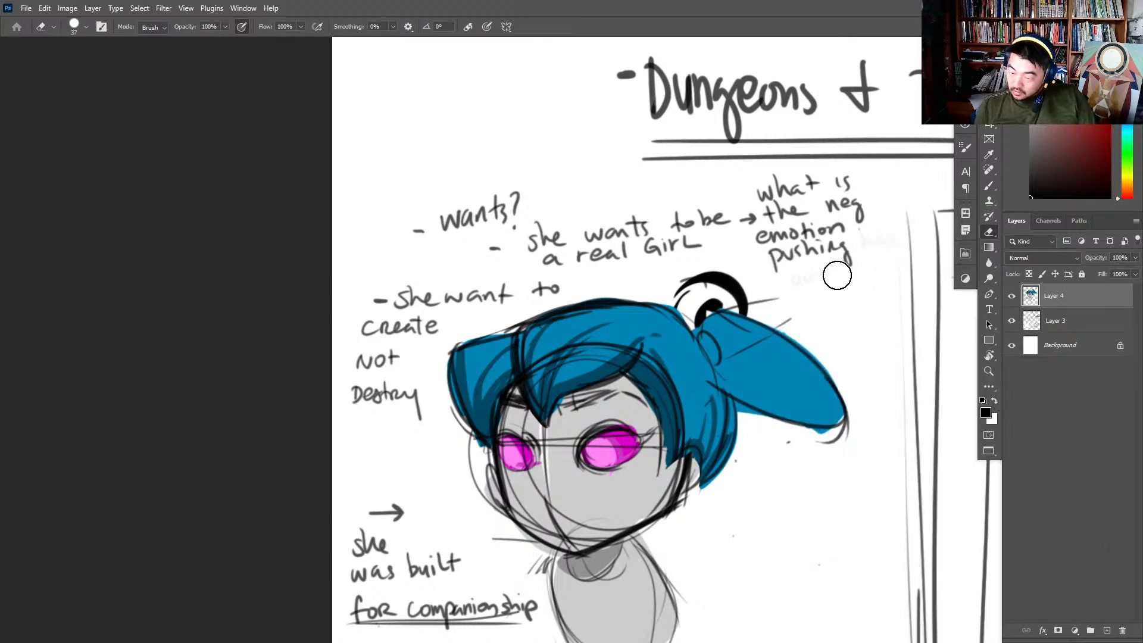
- Add a dash after "neg" and rewrite "her" beside "pushing", with "out of" on the line beneath
{"action": "key", "text": "b"}
{"action": "mouse_move", "coordinate": [871, 202]}
{"action": "left_mouse_down"}
{"action": "mouse_move", "coordinate": [881, 201]}
{"action": "mouse_move", "coordinate": [863, 249]}
{"action": "mouse_move", "coordinate": [906, 235]}
{"action": "left_mouse_up"}
{"action": "key", "text": "ctrl+z"}
{"action": "mouse_move", "coordinate": [808, 268]}
{"action": "left_mouse_down"}
{"action": "mouse_move", "coordinate": [820, 285]}
{"action": "mouse_move", "coordinate": [833, 276]}
{"action": "left_mouse_up"}
{"action": "key", "text": "ctrl+z"}
{"action": "key", "text": "ctrl+z"}
- Finish the question by writing "being a robot" over two lines beside the ponytail
{"action": "key", "text": "ctrl+z"}
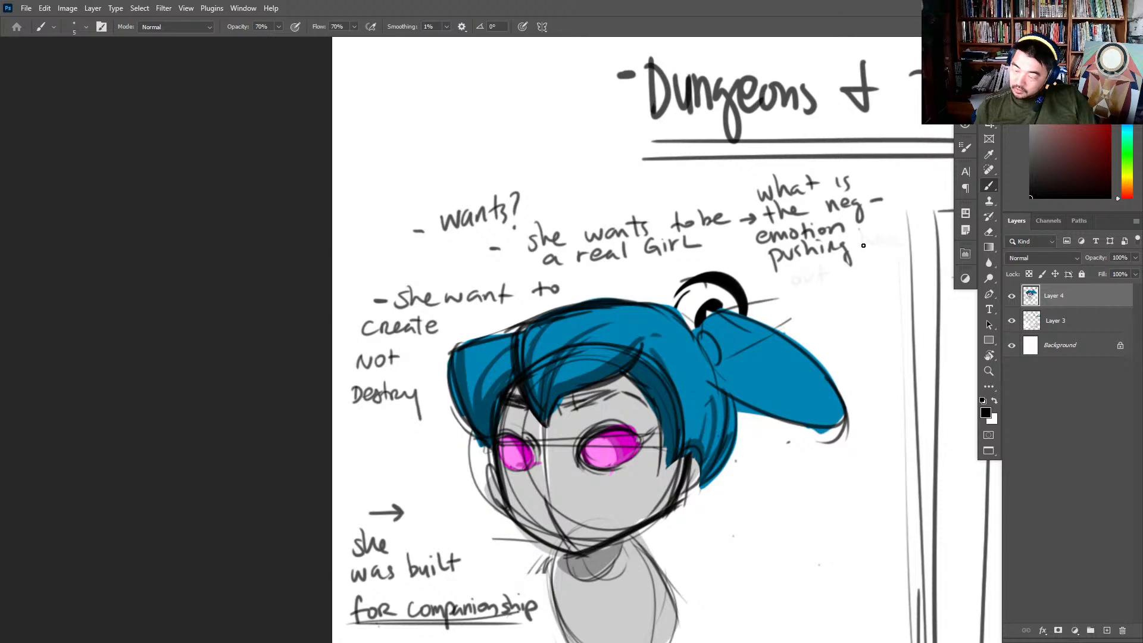
{"action": "mouse_move", "coordinate": [862, 231]}
{"action": "left_mouse_down"}
{"action": "mouse_move", "coordinate": [877, 246]}
{"action": "mouse_move", "coordinate": [920, 241]}
{"action": "left_mouse_up"}
{"action": "mouse_move", "coordinate": [801, 275]}
{"action": "left_mouse_down"}
{"action": "mouse_move", "coordinate": [811, 288]}
{"action": "mouse_move", "coordinate": [872, 281]}
{"action": "left_mouse_up"}
{"action": "left_click_drag", "start_coordinate": [867, 275], "coordinate": [881, 271]}
{"action": "left_click_drag", "start_coordinate": [827, 302], "coordinate": [832, 318]}
{"action": "mouse_move", "coordinate": [828, 301]}
{"action": "left_mouse_down"}
{"action": "mouse_move", "coordinate": [834, 319]}
{"action": "mouse_move", "coordinate": [854, 316]}
{"action": "mouse_move", "coordinate": [833, 318]}
{"action": "left_mouse_up"}
{"action": "key", "text": "ctrl+z"}
{"action": "key", "text": "ctrl+z"}
{"action": "key", "text": "ctrl+z"}
{"action": "mouse_move", "coordinate": [826, 303]}
{"action": "left_mouse_down"}
{"action": "mouse_move", "coordinate": [833, 318]}
{"action": "mouse_move", "coordinate": [857, 310]}
{"action": "mouse_move", "coordinate": [886, 334]}
{"action": "mouse_move", "coordinate": [907, 307]}
{"action": "left_mouse_up"}
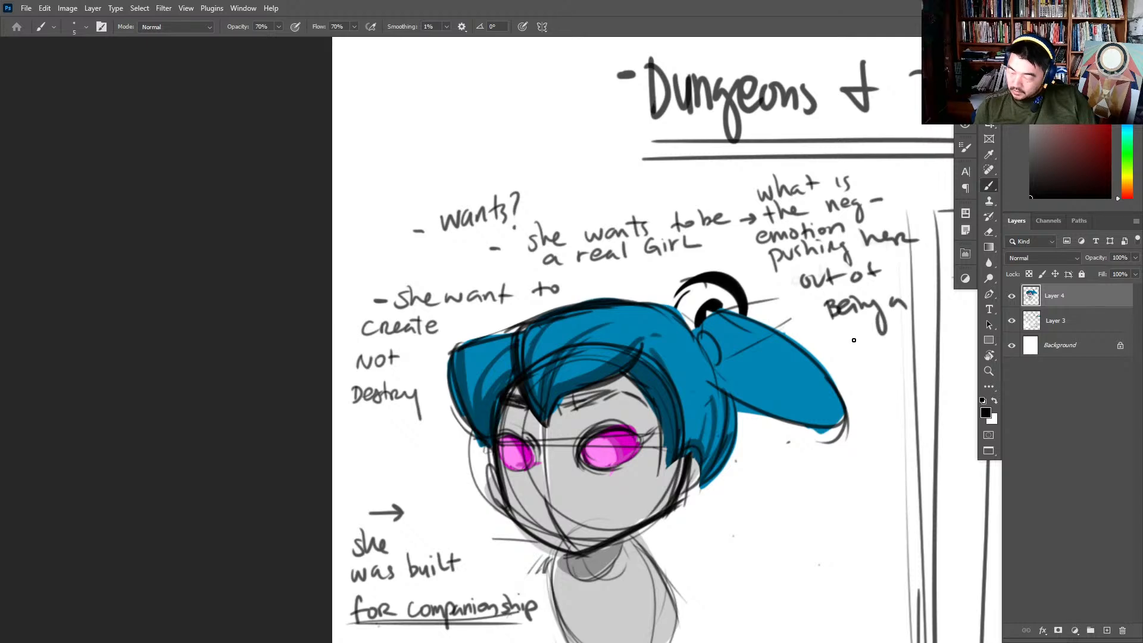
{"action": "mouse_move", "coordinate": [847, 337]}
{"action": "left_mouse_down"}
{"action": "mouse_move", "coordinate": [900, 351]}
{"action": "mouse_move", "coordinate": [909, 337]}
{"action": "left_mouse_up"}
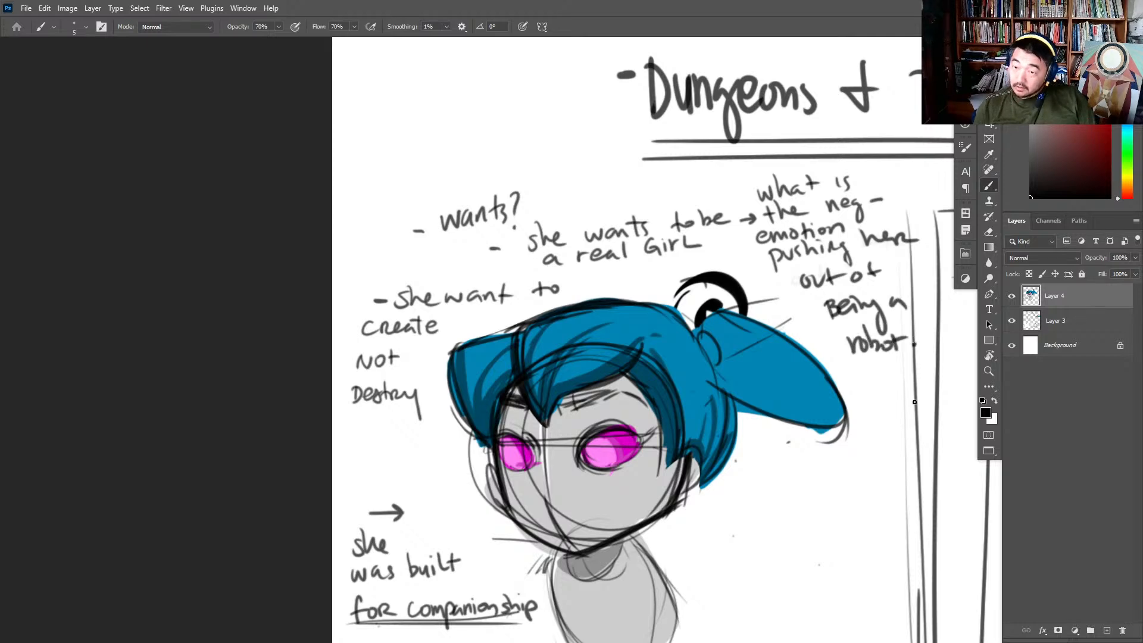
- Underline every line of the question about the negative emotion, from "robot" up to "what is"
{"action": "mouse_move", "coordinate": [898, 460]}
{"action": "left_mouse_down"}
{"action": "mouse_move", "coordinate": [897, 440]}
{"action": "mouse_move", "coordinate": [873, 427]}
{"action": "left_mouse_up"}
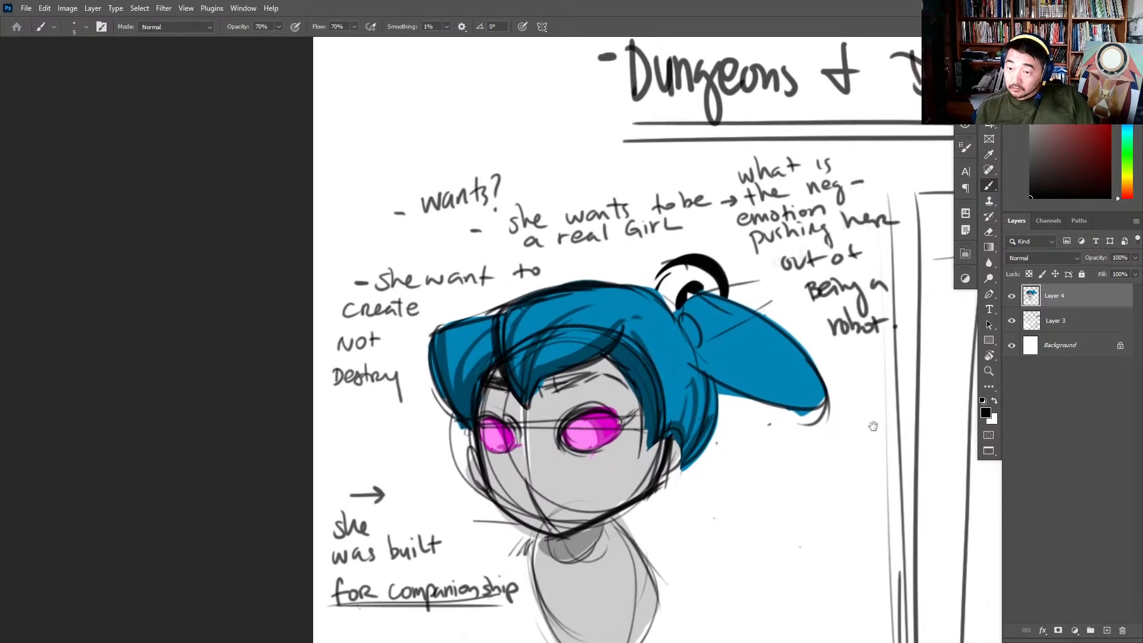
{"action": "left_click_drag", "start_coordinate": [832, 341], "coordinate": [898, 333]}
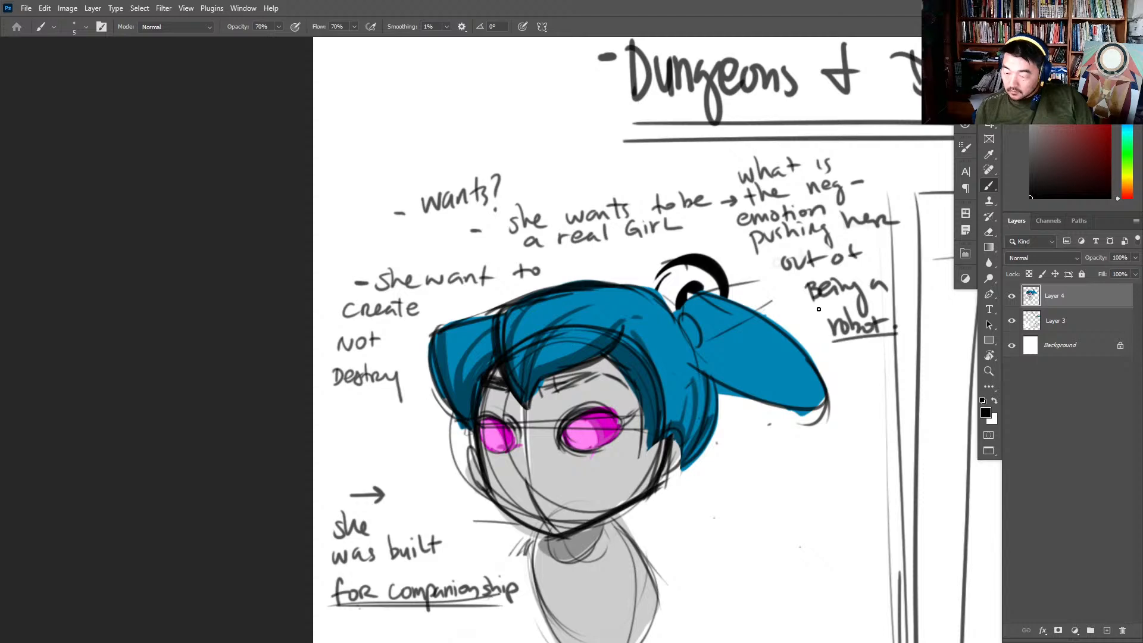
{"action": "left_click_drag", "start_coordinate": [813, 307], "coordinate": [904, 296]}
{"action": "left_click_drag", "start_coordinate": [772, 277], "coordinate": [884, 264]}
{"action": "left_click_drag", "start_coordinate": [737, 250], "coordinate": [920, 226]}
{"action": "left_click_drag", "start_coordinate": [720, 233], "coordinate": [823, 214]}
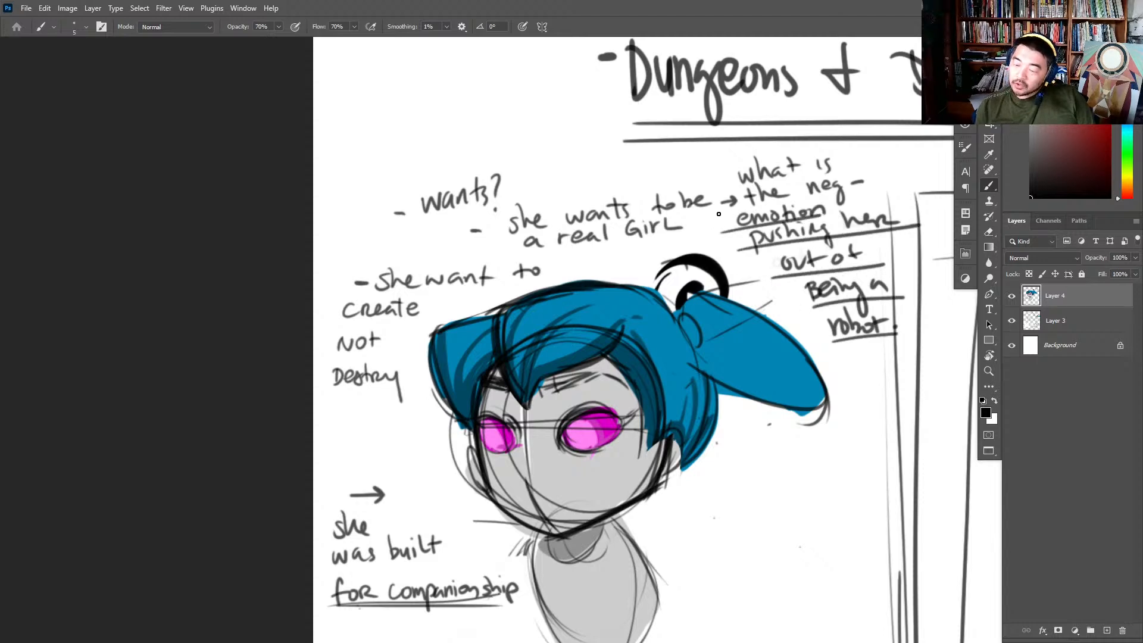
{"action": "left_click_drag", "start_coordinate": [726, 213], "coordinate": [879, 185]}
{"action": "left_click_drag", "start_coordinate": [730, 190], "coordinate": [845, 171]}
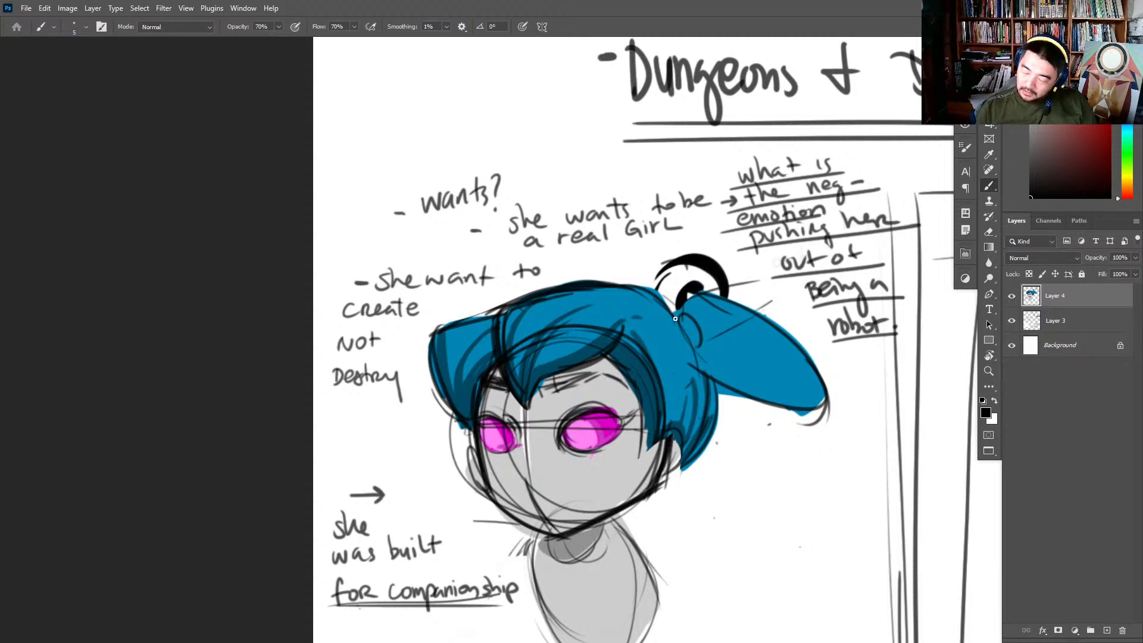
- Reinforce the black lines around the ponytail base, back hair and lower ponytail edge, shading the hair tie
{"action": "mouse_move", "coordinate": [675, 318]}
{"action": "left_mouse_down"}
{"action": "mouse_move", "coordinate": [682, 317]}
{"action": "mouse_move", "coordinate": [698, 343]}
{"action": "mouse_move", "coordinate": [685, 314]}
{"action": "mouse_move", "coordinate": [700, 343]}
{"action": "mouse_move", "coordinate": [688, 311]}
{"action": "mouse_move", "coordinate": [706, 352]}
{"action": "mouse_move", "coordinate": [707, 424]}
{"action": "left_mouse_up"}
{"action": "mouse_move", "coordinate": [696, 358]}
{"action": "left_mouse_down"}
{"action": "mouse_move", "coordinate": [711, 392]}
{"action": "mouse_move", "coordinate": [810, 405]}
{"action": "left_mouse_up"}
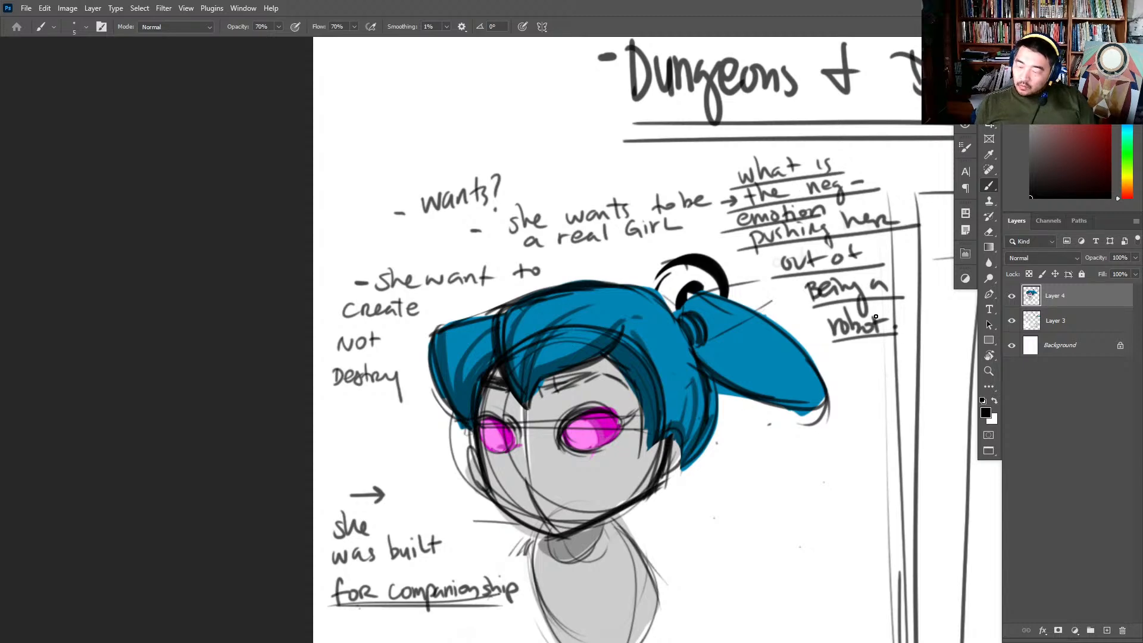
- Draw a curved arrow down from "robot" and write "she isn't" at its end
{"action": "mouse_move", "coordinate": [867, 345]}
{"action": "left_mouse_down"}
{"action": "mouse_move", "coordinate": [871, 374]}
{"action": "mouse_move", "coordinate": [832, 470]}
{"action": "mouse_move", "coordinate": [791, 529]}
{"action": "left_mouse_up"}
{"action": "left_click_drag", "start_coordinate": [836, 486], "coordinate": [693, 334]}
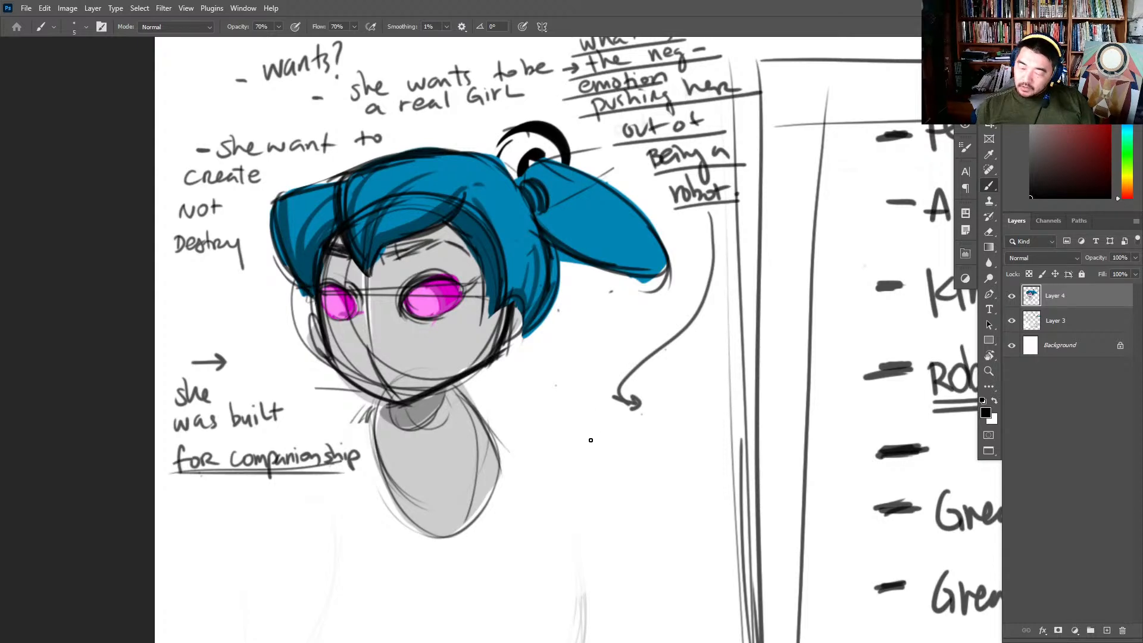
{"action": "mouse_move", "coordinate": [602, 420]}
{"action": "left_mouse_down"}
{"action": "mouse_move", "coordinate": [591, 444]}
{"action": "mouse_move", "coordinate": [633, 437]}
{"action": "left_mouse_up"}
{"action": "mouse_move", "coordinate": [653, 417]}
{"action": "left_mouse_down"}
{"action": "mouse_move", "coordinate": [655, 433]}
{"action": "mouse_move", "coordinate": [676, 422]}
{"action": "mouse_move", "coordinate": [685, 431]}
{"action": "left_mouse_up"}
{"action": "left_click_drag", "start_coordinate": [693, 416], "coordinate": [691, 431]}
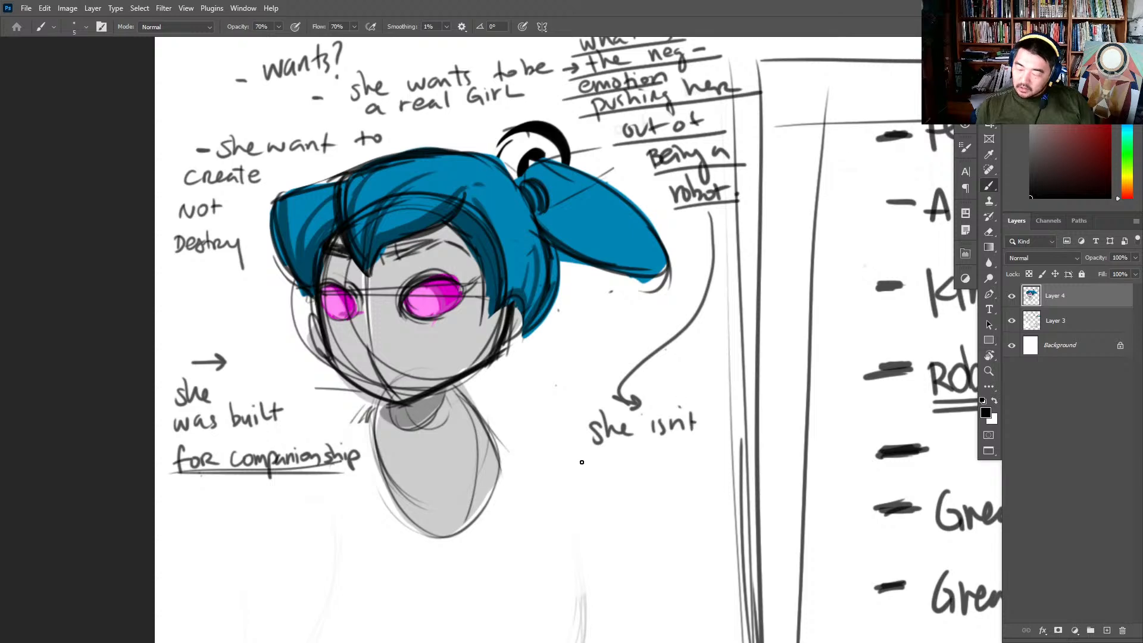
- Continue the note with "accepted because there are newer versions of her."
{"action": "left_click_drag", "start_coordinate": [582, 462], "coordinate": [646, 472]}
{"action": "mouse_move", "coordinate": [650, 448]}
{"action": "left_mouse_down"}
{"action": "mouse_move", "coordinate": [650, 475]}
{"action": "mouse_move", "coordinate": [684, 476]}
{"action": "left_mouse_up"}
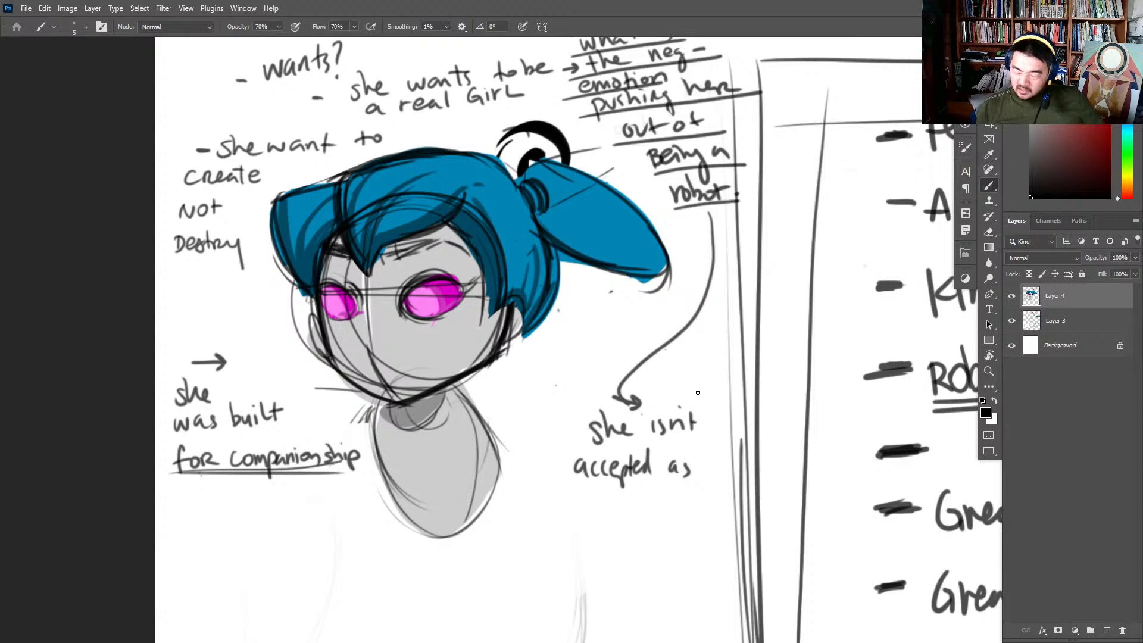
{"action": "key", "text": "ctrl+z"}
{"action": "key", "text": "ctrl+z"}
{"action": "mouse_move", "coordinate": [670, 460]}
{"action": "left_mouse_down"}
{"action": "mouse_move", "coordinate": [682, 470]}
{"action": "mouse_move", "coordinate": [748, 462]}
{"action": "left_mouse_up"}
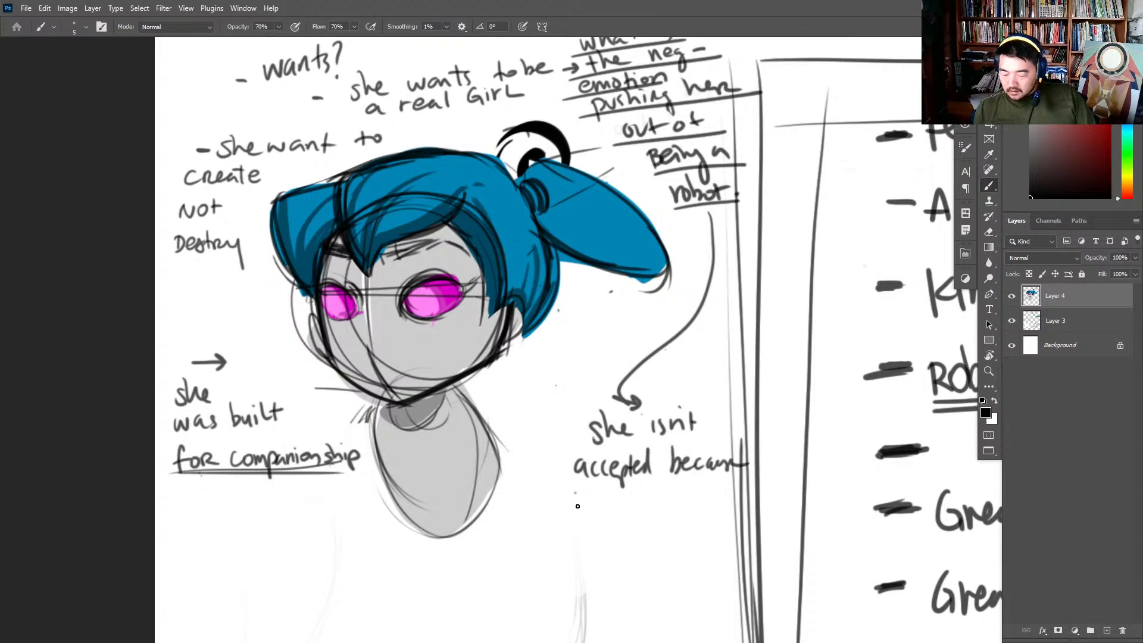
{"action": "mouse_move", "coordinate": [570, 493]}
{"action": "left_mouse_down"}
{"action": "mouse_move", "coordinate": [686, 500]}
{"action": "mouse_move", "coordinate": [600, 551]}
{"action": "mouse_move", "coordinate": [605, 532]}
{"action": "mouse_move", "coordinate": [625, 545]}
{"action": "mouse_move", "coordinate": [699, 537]}
{"action": "mouse_move", "coordinate": [699, 527]}
{"action": "mouse_move", "coordinate": [731, 539]}
{"action": "mouse_move", "coordinate": [605, 573]}
{"action": "mouse_move", "coordinate": [697, 573]}
{"action": "left_mouse_up"}
- Darken the outlines of the grey torso and neck with black brush strokes
{"action": "left_click_drag", "start_coordinate": [761, 507], "coordinate": [793, 414]}
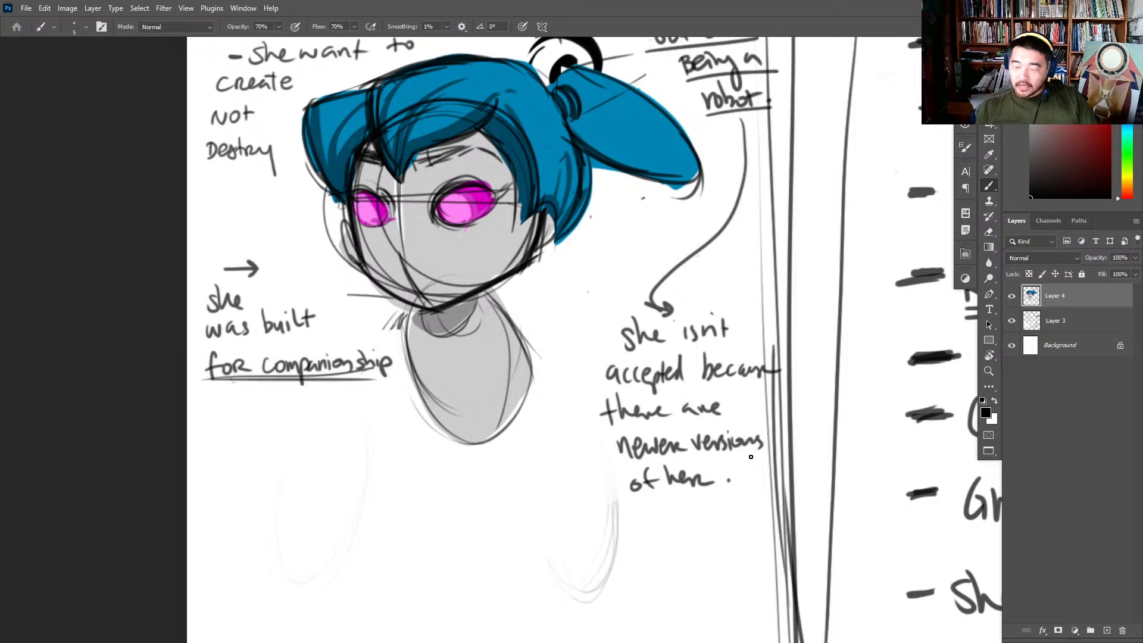
{"action": "left_click_drag", "start_coordinate": [491, 293], "coordinate": [530, 377]}
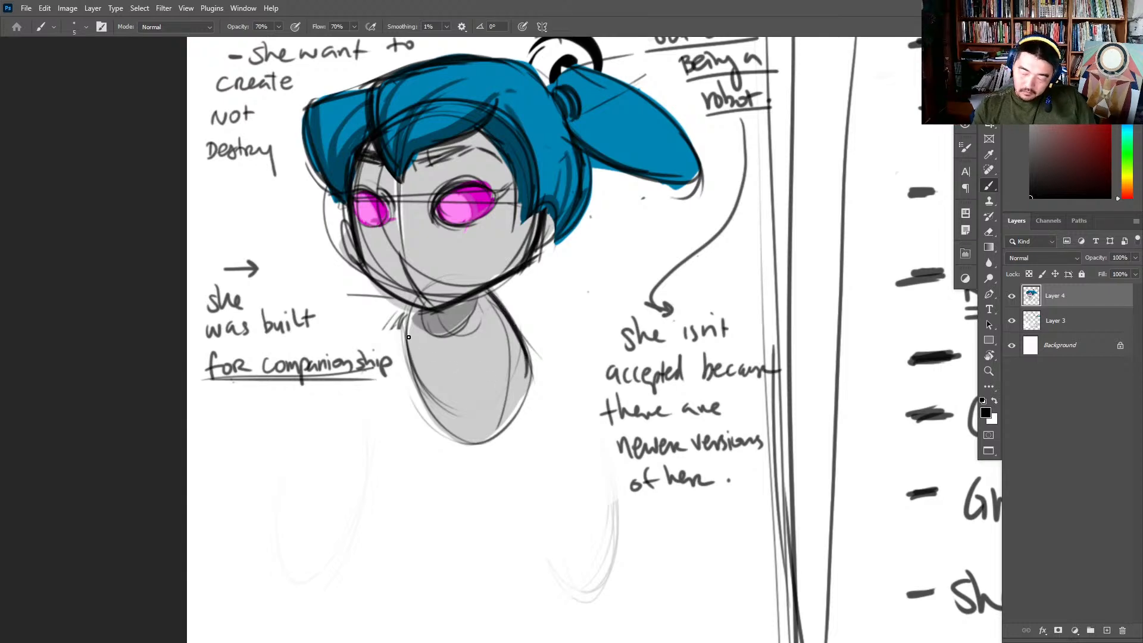
{"action": "left_click_drag", "start_coordinate": [460, 301], "coordinate": [408, 431]}
{"action": "left_click_drag", "start_coordinate": [411, 314], "coordinate": [464, 442]}
{"action": "mouse_move", "coordinate": [456, 335]}
{"action": "left_mouse_down"}
{"action": "mouse_move", "coordinate": [420, 319]}
{"action": "mouse_move", "coordinate": [468, 310]}
{"action": "mouse_move", "coordinate": [468, 300]}
{"action": "mouse_move", "coordinate": [507, 329]}
{"action": "mouse_move", "coordinate": [516, 361]}
{"action": "left_mouse_up"}
{"action": "left_click_drag", "start_coordinate": [490, 304], "coordinate": [509, 356]}
{"action": "key", "text": "ctrl+z"}
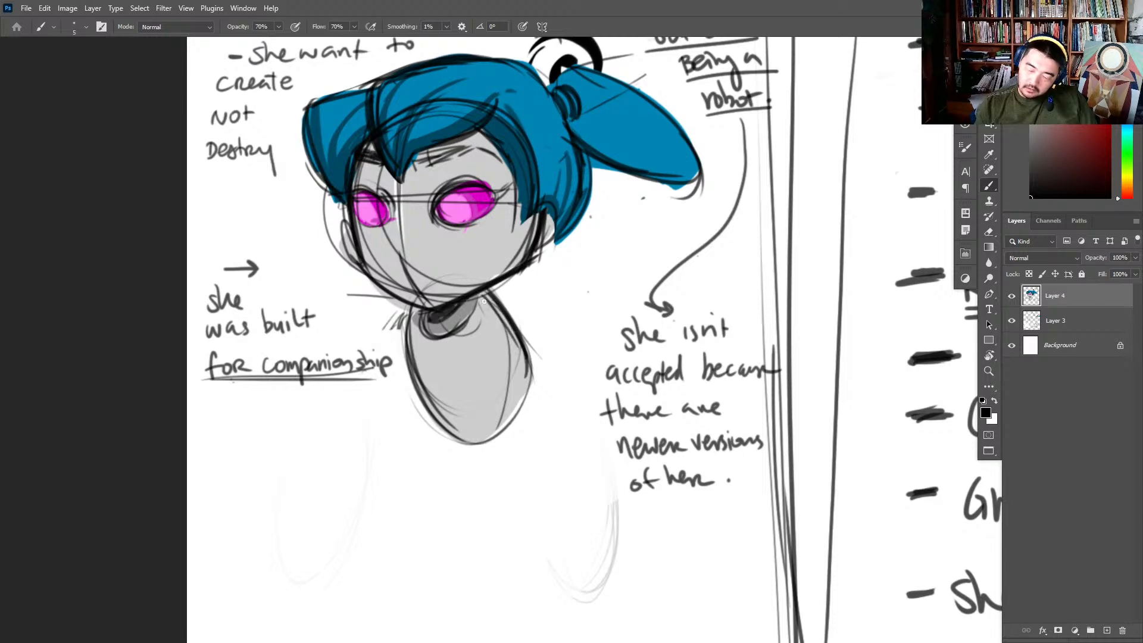
- Sketch shoulder openings and upper arms on both sides of the torso, and erase leftover faint lines below
{"action": "mouse_move", "coordinate": [485, 306]}
{"action": "left_mouse_down"}
{"action": "mouse_move", "coordinate": [509, 356]}
{"action": "mouse_move", "coordinate": [577, 367]}
{"action": "mouse_move", "coordinate": [590, 385]}
{"action": "left_mouse_up"}
{"action": "left_click_drag", "start_coordinate": [493, 359], "coordinate": [580, 415]}
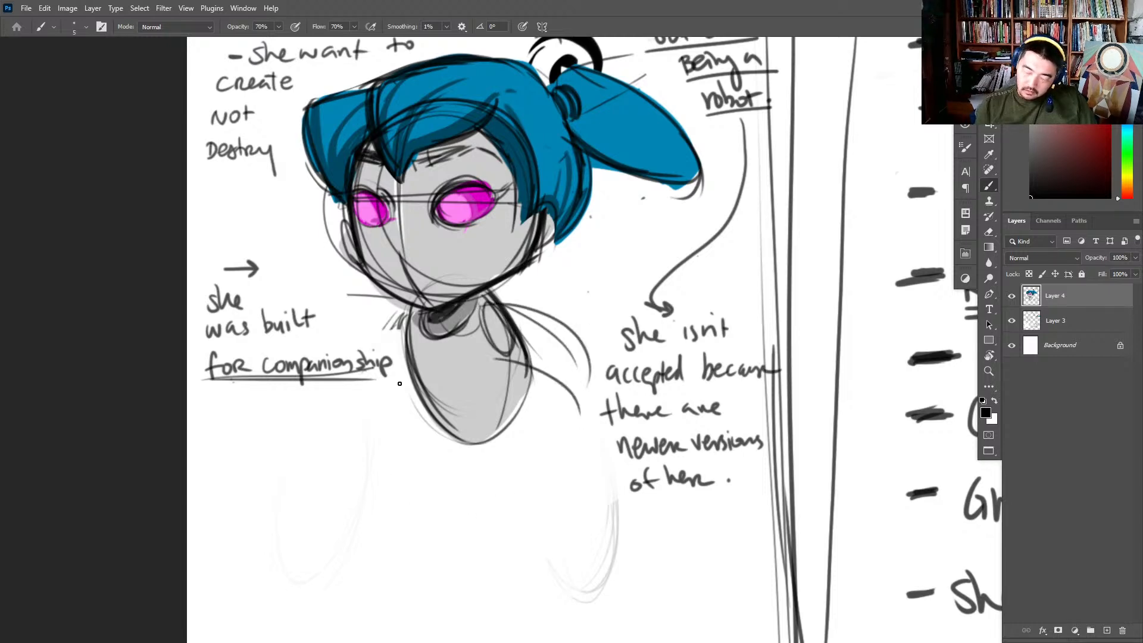
{"action": "mouse_move", "coordinate": [399, 324]}
{"action": "left_mouse_down"}
{"action": "mouse_move", "coordinate": [408, 372]}
{"action": "mouse_move", "coordinate": [361, 450]}
{"action": "mouse_move", "coordinate": [413, 405]}
{"action": "left_mouse_up"}
{"action": "left_click_drag", "start_coordinate": [397, 337], "coordinate": [381, 462]}
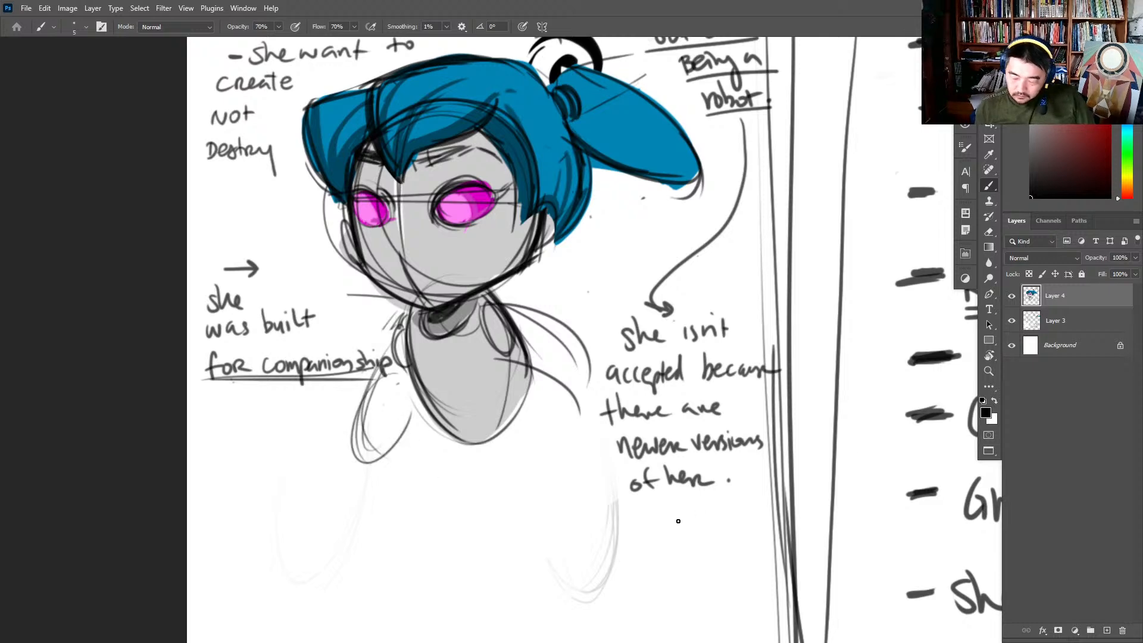
{"action": "key", "text": "e"}
{"action": "mouse_move", "coordinate": [608, 536]}
{"action": "left_mouse_down"}
{"action": "mouse_move", "coordinate": [592, 579]}
{"action": "mouse_move", "coordinate": [613, 572]}
{"action": "mouse_move", "coordinate": [580, 575]}
{"action": "left_mouse_up"}
- Add a dash before "she isn't" and circle the whole note about newer versions
{"action": "key", "text": "ctrl+space"}
{"action": "left_click_drag", "start_coordinate": [715, 519], "coordinate": [768, 512]}
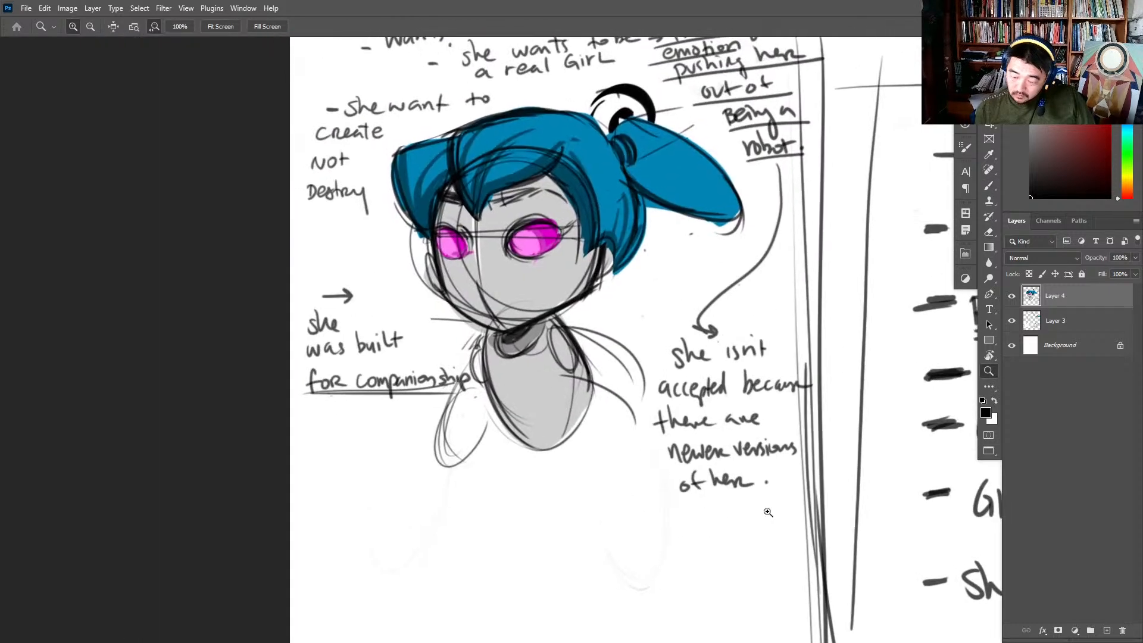
{"action": "key", "text": "b"}
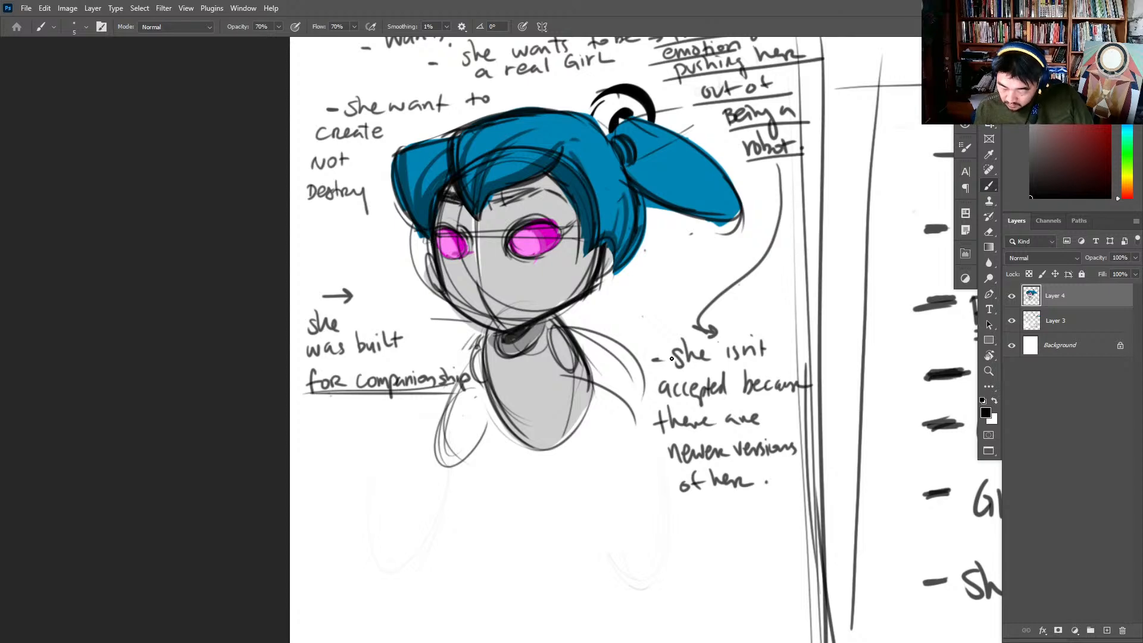
{"action": "left_click_drag", "start_coordinate": [672, 347], "coordinate": [652, 475]}
{"action": "left_click_drag", "start_coordinate": [841, 317], "coordinate": [726, 418]}
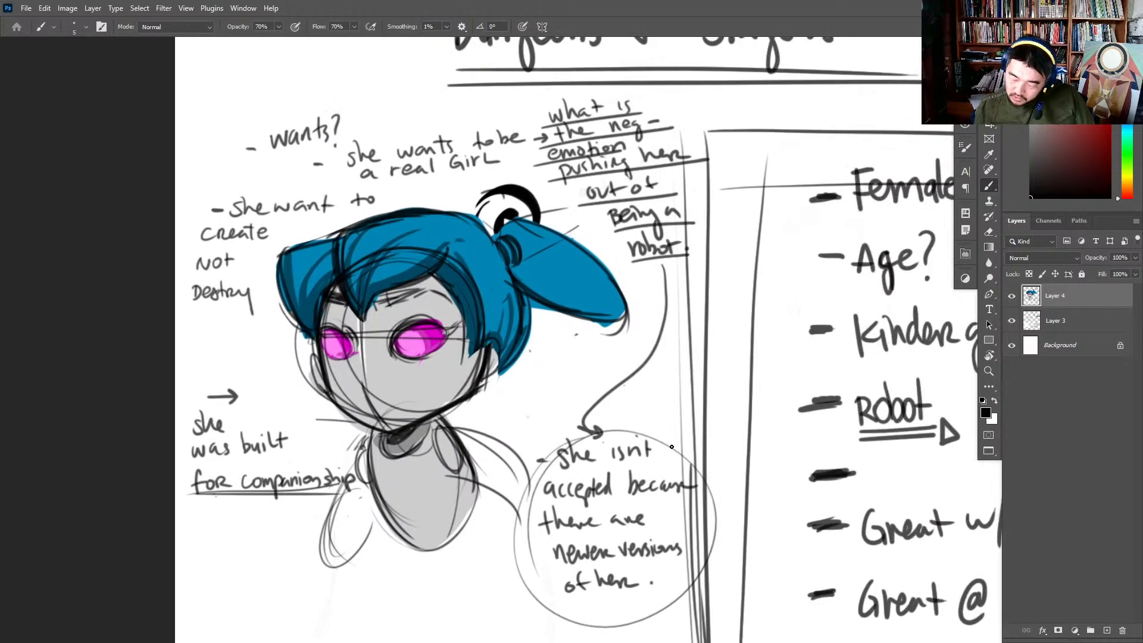
{"action": "left_click_drag", "start_coordinate": [684, 453], "coordinate": [709, 502]}
- Extend the canvas on its left side with the Crop tool
{"action": "key", "text": "ctrl+space"}
{"action": "left_click_drag", "start_coordinate": [781, 490], "coordinate": [708, 494]}
{"action": "left_click_drag", "start_coordinate": [950, 506], "coordinate": [684, 393]}
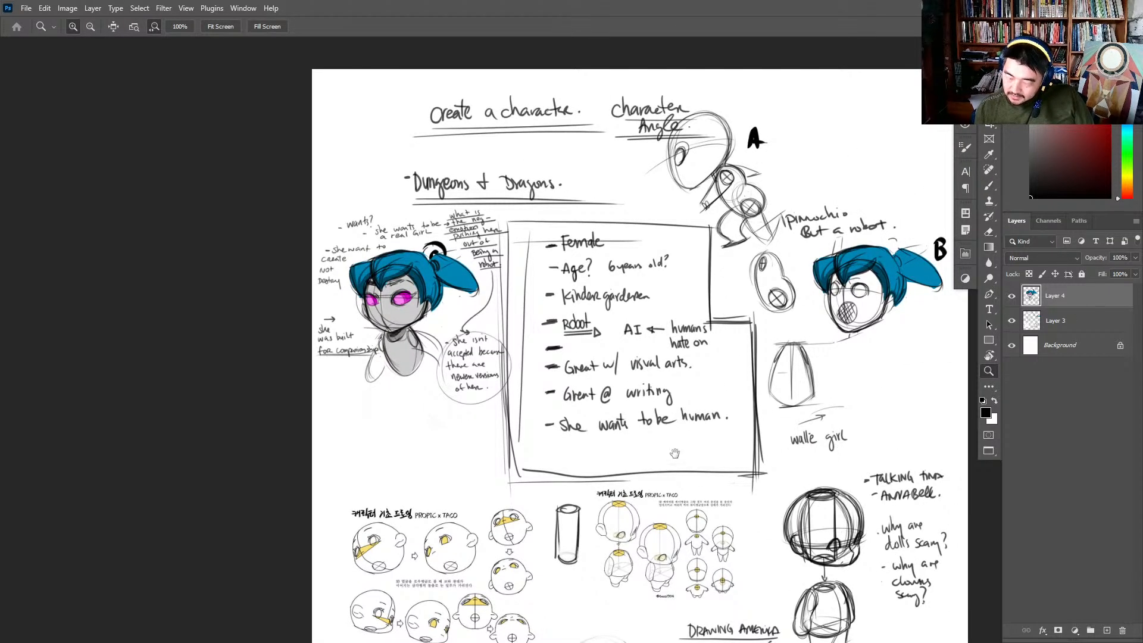
{"action": "key", "text": "c"}
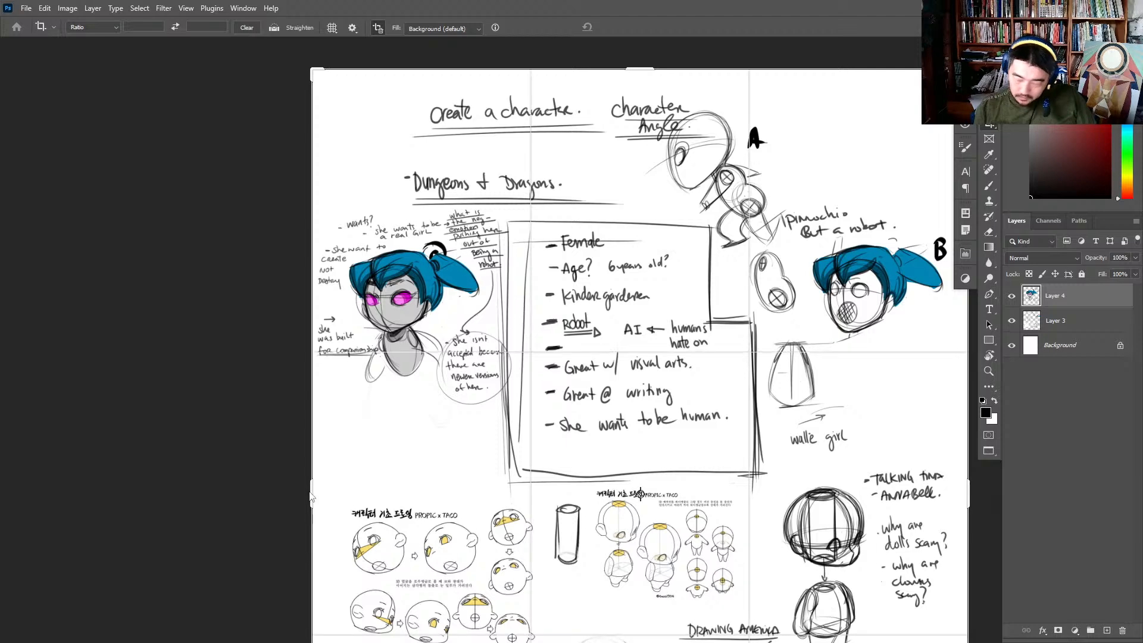
{"action": "left_click_drag", "start_coordinate": [313, 489], "coordinate": [145, 503]}
{"action": "key", "text": "Return"}
- Move the robot girl sketch and its notes left into the newly added canvas space
{"action": "key", "text": "v"}
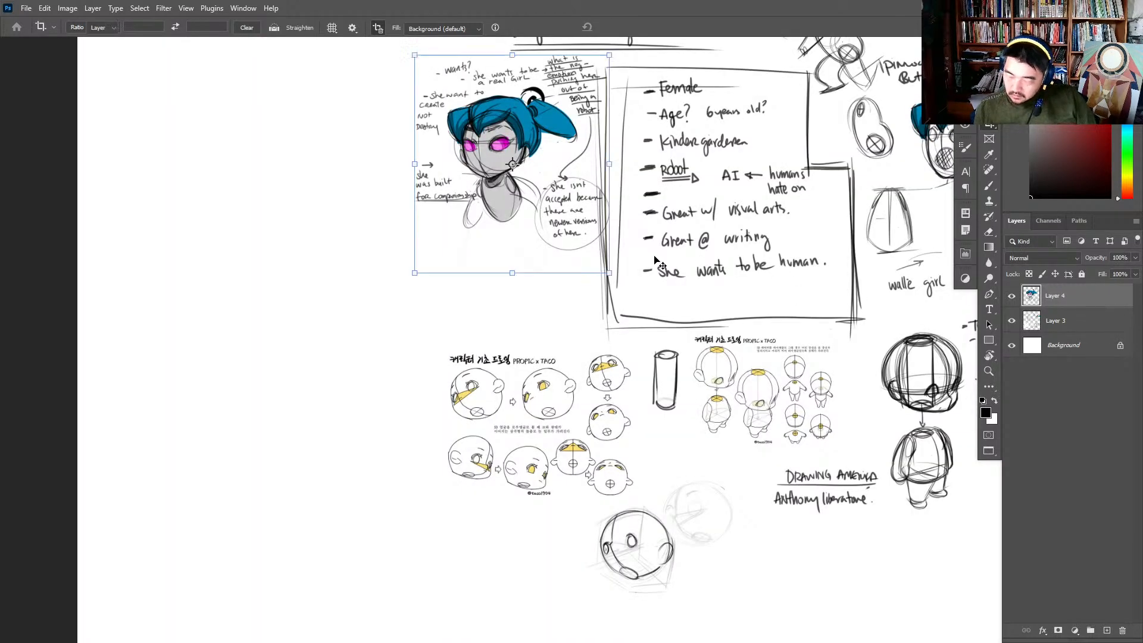
{"action": "left_click_drag", "start_coordinate": [459, 205], "coordinate": [223, 210]}
{"action": "left_click_drag", "start_coordinate": [487, 284], "coordinate": [837, 379]}
{"action": "left_click_drag", "start_coordinate": [607, 257], "coordinate": [673, 253]}
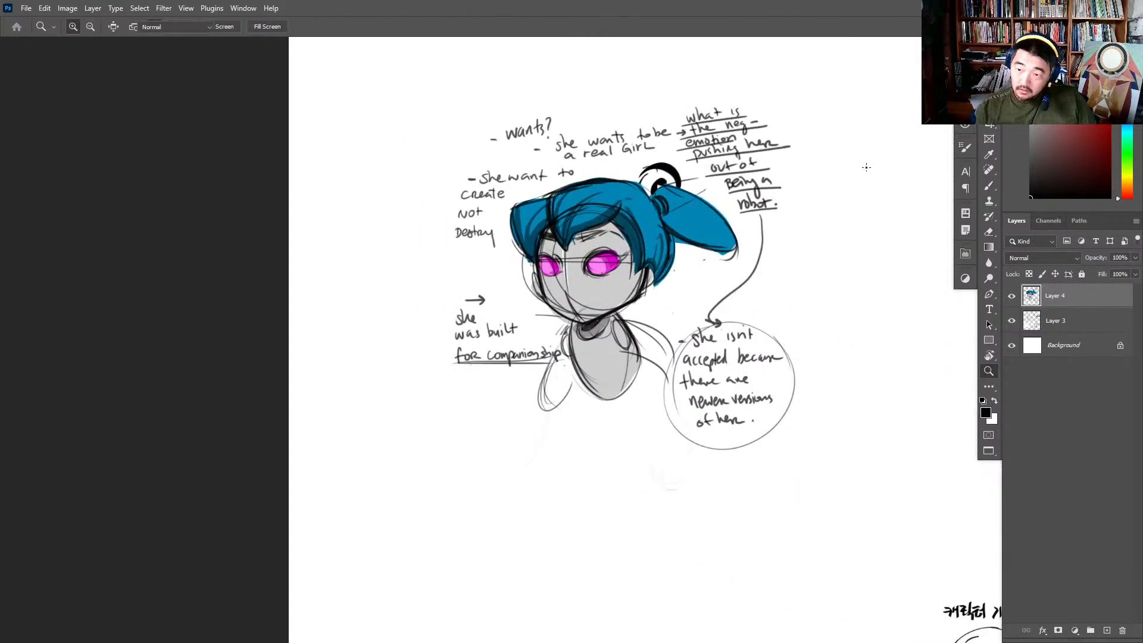
- Underline the heading "wants?" with a bold brush line
{"action": "key", "text": "b"}
{"action": "key", "text": "z"}
{"action": "mouse_move", "coordinate": [775, 166]}
{"action": "left_mouse_down"}
{"action": "mouse_move", "coordinate": [713, 227]}
{"action": "mouse_move", "coordinate": [727, 220]}
{"action": "left_mouse_up"}
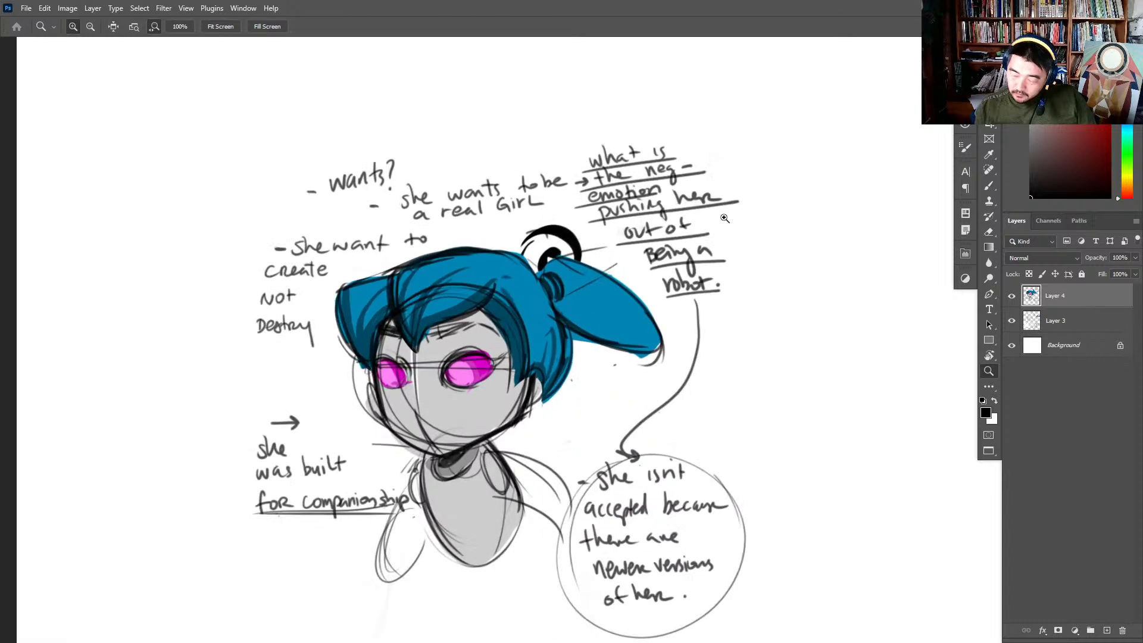
{"action": "key", "text": "b"}
{"action": "left_click_drag", "start_coordinate": [324, 191], "coordinate": [389, 187]}
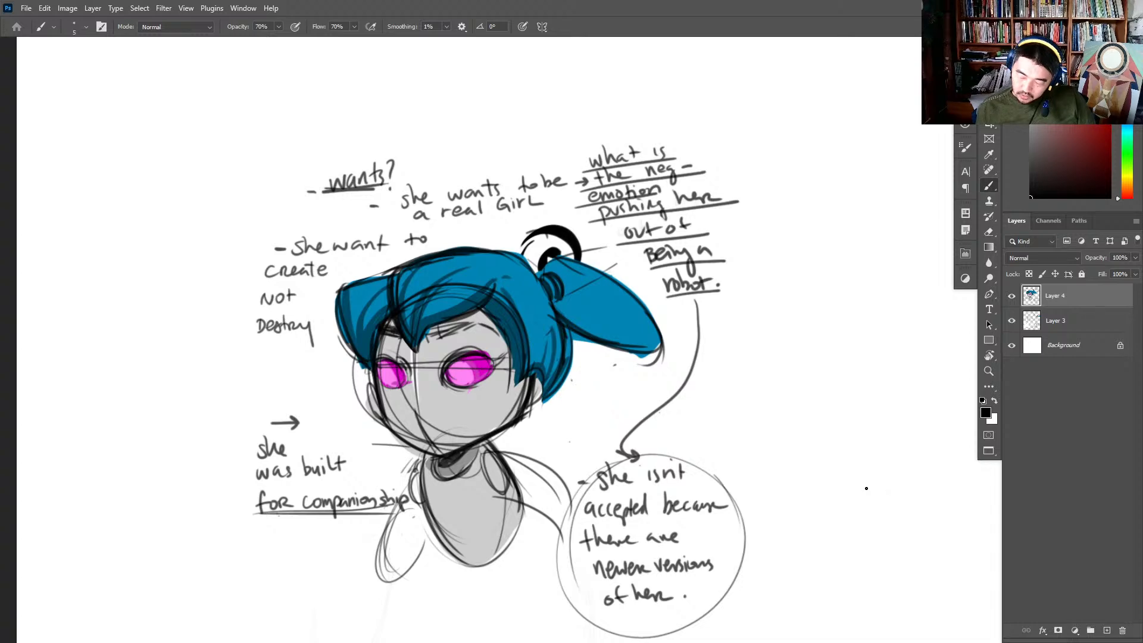
- Write "For kids" under "for companionship"
{"action": "mouse_move", "coordinate": [505, 455]}
{"action": "left_mouse_down"}
{"action": "mouse_move", "coordinate": [552, 507]}
{"action": "mouse_move", "coordinate": [778, 395]}
{"action": "left_mouse_up"}
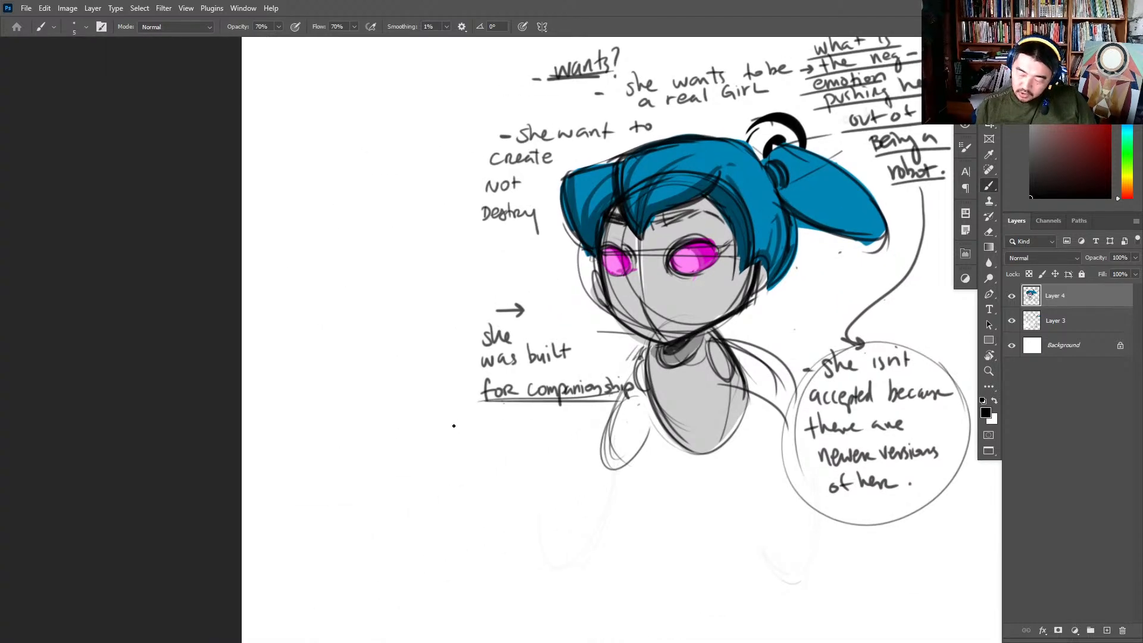
{"action": "mouse_move", "coordinate": [450, 419]}
{"action": "left_mouse_down"}
{"action": "mouse_move", "coordinate": [447, 439]}
{"action": "mouse_move", "coordinate": [461, 416]}
{"action": "left_mouse_up"}
{"action": "left_click_drag", "start_coordinate": [446, 429], "coordinate": [468, 425]}
{"action": "left_click_drag", "start_coordinate": [472, 434], "coordinate": [475, 430]}
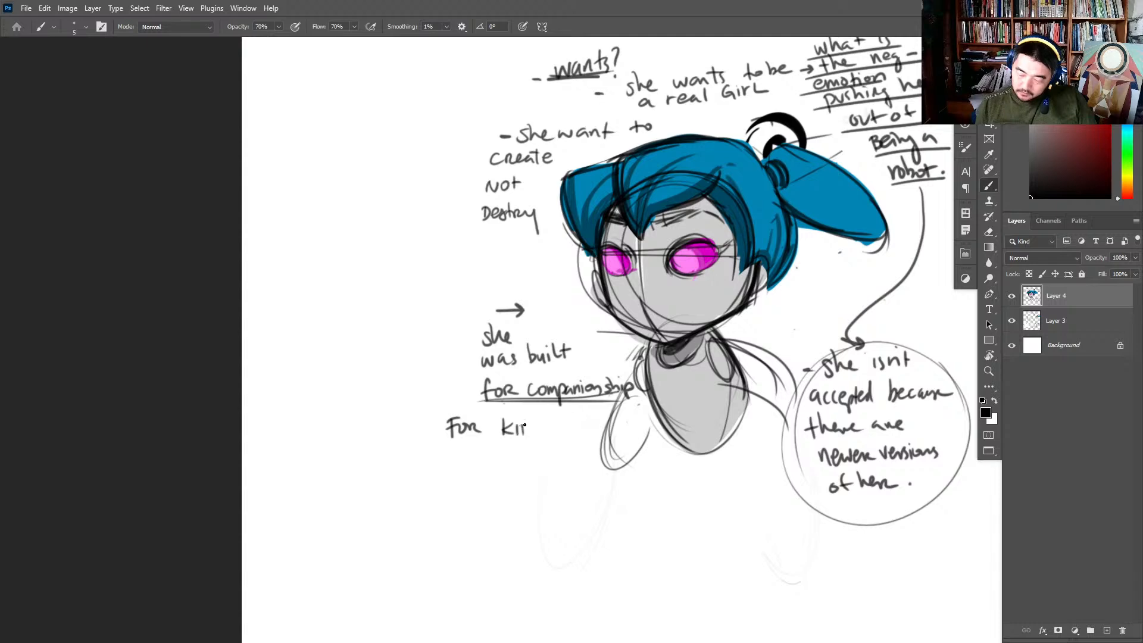
{"action": "left_click_drag", "start_coordinate": [525, 424], "coordinate": [523, 435]}
{"action": "mouse_move", "coordinate": [536, 423]}
{"action": "left_mouse_down"}
{"action": "mouse_move", "coordinate": [533, 434]}
{"action": "mouse_move", "coordinate": [514, 413]}
{"action": "left_mouse_up"}
- Write "Because parents" on the line beneath "For kids"
{"action": "left_click_drag", "start_coordinate": [452, 447], "coordinate": [495, 447], "text": "ctrl"}
{"action": "mouse_move", "coordinate": [440, 451]}
{"action": "left_mouse_down"}
{"action": "mouse_move", "coordinate": [483, 473]}
{"action": "mouse_move", "coordinate": [563, 476]}
{"action": "left_mouse_up"}
{"action": "left_click", "coordinate": [463, 469]}
{"action": "mouse_move", "coordinate": [593, 468]}
{"action": "left_mouse_down"}
{"action": "mouse_move", "coordinate": [600, 501]}
{"action": "mouse_move", "coordinate": [607, 474]}
{"action": "left_mouse_up"}
{"action": "mouse_move", "coordinate": [622, 463]}
{"action": "left_mouse_down"}
{"action": "mouse_move", "coordinate": [629, 481]}
{"action": "mouse_move", "coordinate": [639, 465]}
{"action": "left_mouse_up"}
{"action": "left_click_drag", "start_coordinate": [643, 473], "coordinate": [695, 476]}
{"action": "mouse_move", "coordinate": [686, 461]}
{"action": "left_mouse_down"}
{"action": "mouse_move", "coordinate": [704, 458]}
{"action": "mouse_move", "coordinate": [711, 477]}
{"action": "left_mouse_up"}
- Continue the companionship note with "are too busy" below "Because parents"
{"action": "left_click_drag", "start_coordinate": [772, 400], "coordinate": [838, 301]}
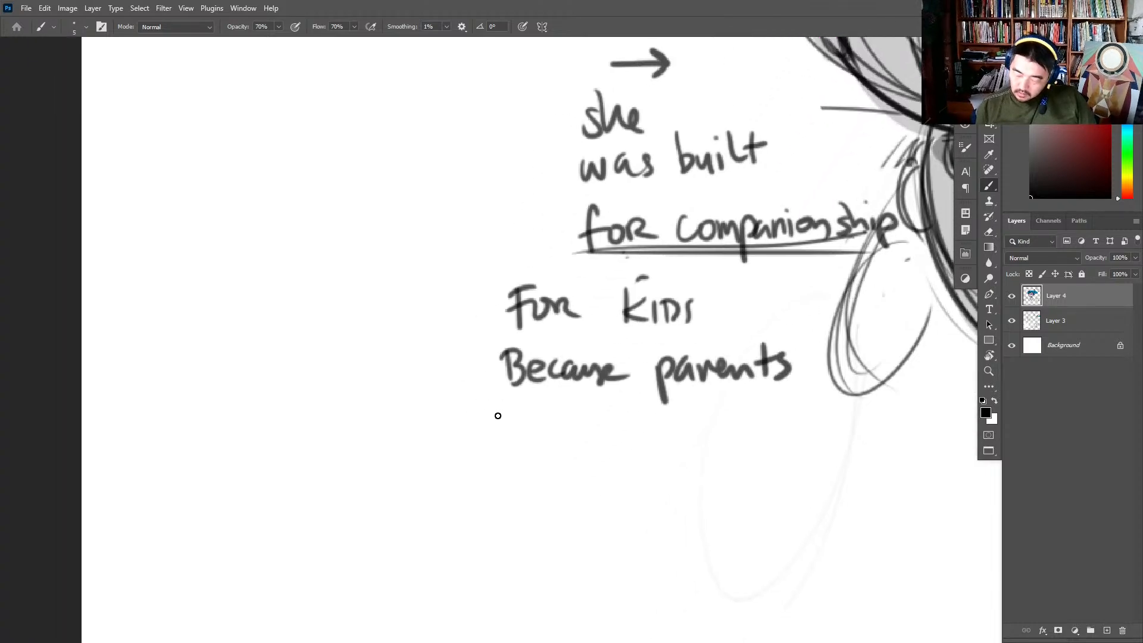
{"action": "mouse_move", "coordinate": [497, 414]}
{"action": "left_mouse_down"}
{"action": "mouse_move", "coordinate": [506, 436]}
{"action": "mouse_move", "coordinate": [532, 415]}
{"action": "mouse_move", "coordinate": [549, 434]}
{"action": "left_mouse_up"}
{"action": "mouse_move", "coordinate": [578, 397]}
{"action": "left_mouse_down"}
{"action": "mouse_move", "coordinate": [588, 430]}
{"action": "mouse_move", "coordinate": [598, 416]}
{"action": "left_mouse_up"}
{"action": "left_click_drag", "start_coordinate": [608, 416], "coordinate": [626, 421]}
{"action": "left_click_drag", "start_coordinate": [689, 393], "coordinate": [687, 423]}
{"action": "mouse_move", "coordinate": [685, 416]}
{"action": "left_mouse_down"}
{"action": "mouse_move", "coordinate": [731, 420]}
{"action": "mouse_move", "coordinate": [751, 442]}
{"action": "left_mouse_up"}
- Write "these days to" on the line beneath "are too busy"
{"action": "left_click_drag", "start_coordinate": [489, 454], "coordinate": [490, 488]}
{"action": "mouse_move", "coordinate": [470, 473]}
{"action": "left_mouse_down"}
{"action": "mouse_move", "coordinate": [503, 471]}
{"action": "mouse_move", "coordinate": [517, 483]}
{"action": "left_mouse_up"}
{"action": "left_click_drag", "start_coordinate": [518, 473], "coordinate": [551, 485]}
{"action": "mouse_move", "coordinate": [551, 473]}
{"action": "left_mouse_down"}
{"action": "mouse_move", "coordinate": [632, 477]}
{"action": "mouse_move", "coordinate": [653, 511]}
{"action": "left_mouse_up"}
{"action": "left_click_drag", "start_coordinate": [680, 462], "coordinate": [661, 482]}
{"action": "mouse_move", "coordinate": [713, 454]}
{"action": "left_mouse_down"}
{"action": "mouse_move", "coordinate": [702, 475]}
{"action": "mouse_move", "coordinate": [741, 464]}
{"action": "left_mouse_up"}
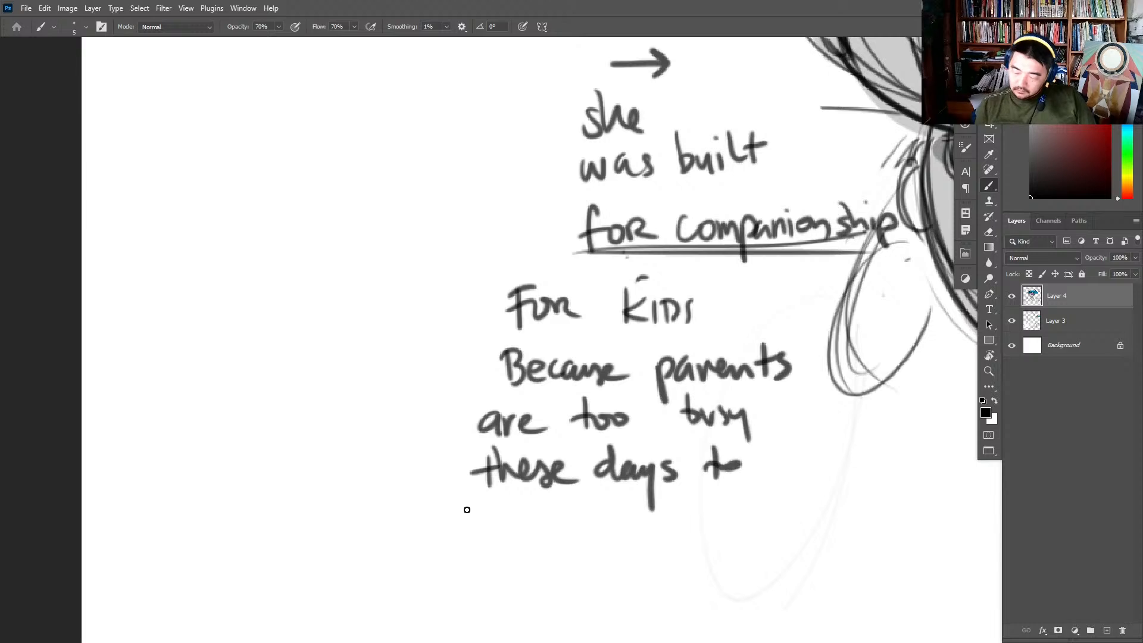
- Finish the companionship note with "be w/ their kids." on the line beneath "these days to"
{"action": "mouse_move", "coordinate": [466, 508]}
{"action": "left_mouse_down"}
{"action": "mouse_move", "coordinate": [509, 539]}
{"action": "mouse_move", "coordinate": [559, 535]}
{"action": "mouse_move", "coordinate": [566, 517]}
{"action": "left_mouse_up"}
{"action": "left_click_drag", "start_coordinate": [586, 500], "coordinate": [572, 557]}
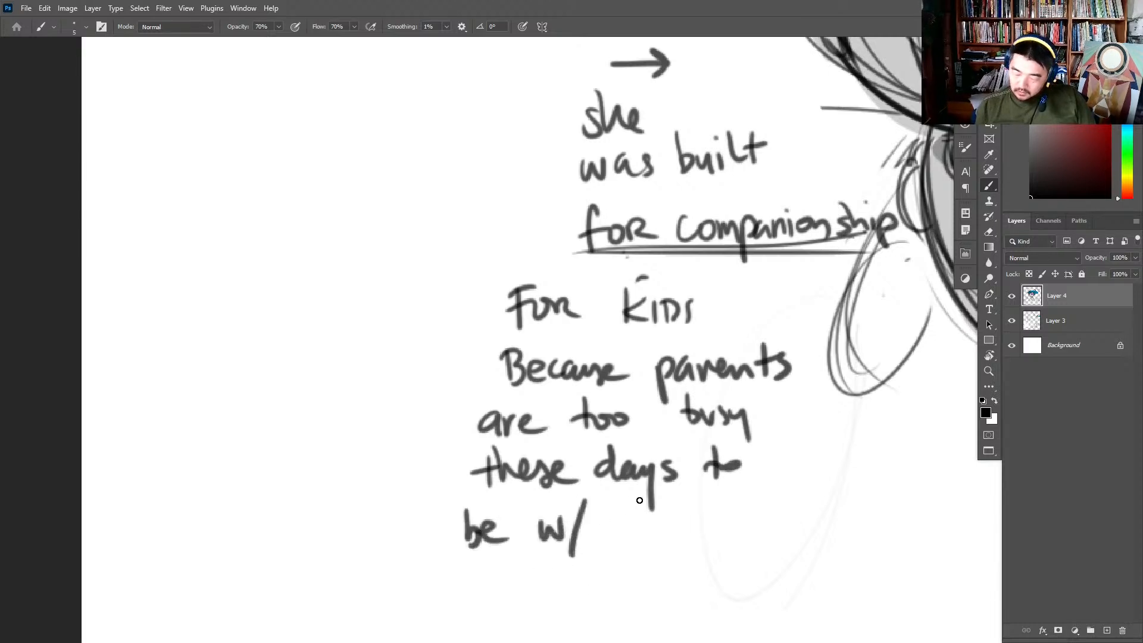
{"action": "left_click_drag", "start_coordinate": [636, 497], "coordinate": [632, 539]}
{"action": "mouse_move", "coordinate": [613, 525]}
{"action": "left_mouse_down"}
{"action": "mouse_move", "coordinate": [648, 522]}
{"action": "mouse_move", "coordinate": [666, 538]}
{"action": "left_mouse_up"}
{"action": "mouse_move", "coordinate": [661, 527]}
{"action": "left_mouse_down"}
{"action": "mouse_move", "coordinate": [687, 534]}
{"action": "mouse_move", "coordinate": [685, 506]}
{"action": "left_mouse_up"}
{"action": "mouse_move", "coordinate": [686, 517]}
{"action": "left_mouse_down"}
{"action": "mouse_move", "coordinate": [690, 536]}
{"action": "mouse_move", "coordinate": [713, 516]}
{"action": "mouse_move", "coordinate": [743, 535]}
{"action": "left_mouse_up"}
{"action": "left_click_drag", "start_coordinate": [763, 512], "coordinate": [769, 533]}
{"action": "left_click_drag", "start_coordinate": [780, 513], "coordinate": [795, 534]}
{"action": "mouse_move", "coordinate": [810, 509]}
{"action": "left_mouse_down"}
{"action": "mouse_move", "coordinate": [801, 532]}
{"action": "mouse_move", "coordinate": [826, 512]}
{"action": "left_mouse_up"}
{"action": "left_click_drag", "start_coordinate": [827, 519], "coordinate": [826, 523]}
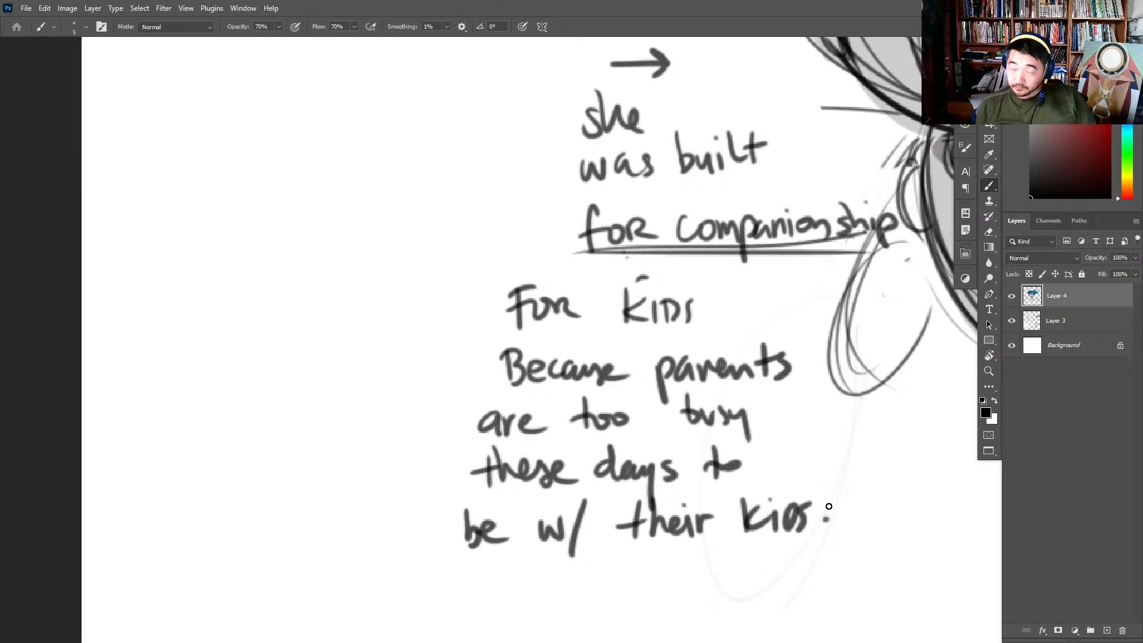
- Add a dash in front of the "For kids" note
{"action": "left_click_drag", "start_coordinate": [854, 454], "coordinate": [776, 454]}
{"action": "key", "text": "z"}
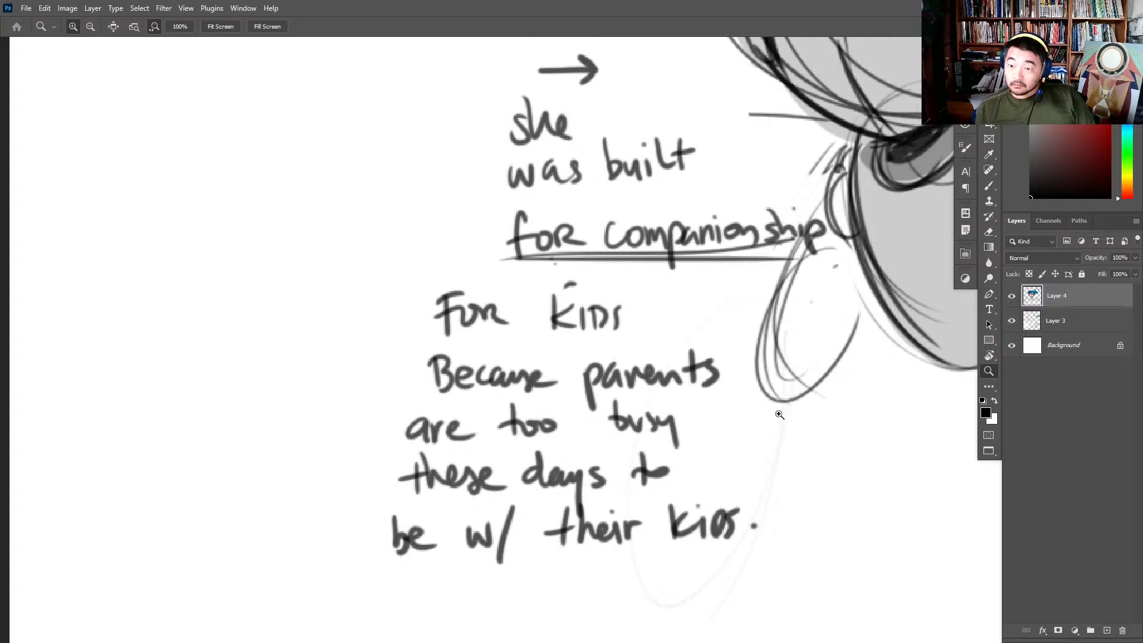
{"action": "left_click_drag", "start_coordinate": [766, 458], "coordinate": [724, 421]}
{"action": "mouse_move", "coordinate": [724, 421]}
{"action": "left_mouse_down"}
{"action": "mouse_move", "coordinate": [694, 406]}
{"action": "mouse_move", "coordinate": [545, 389]}
{"action": "left_mouse_up"}
{"action": "key", "text": "b"}
{"action": "left_click_drag", "start_coordinate": [273, 304], "coordinate": [293, 303]}
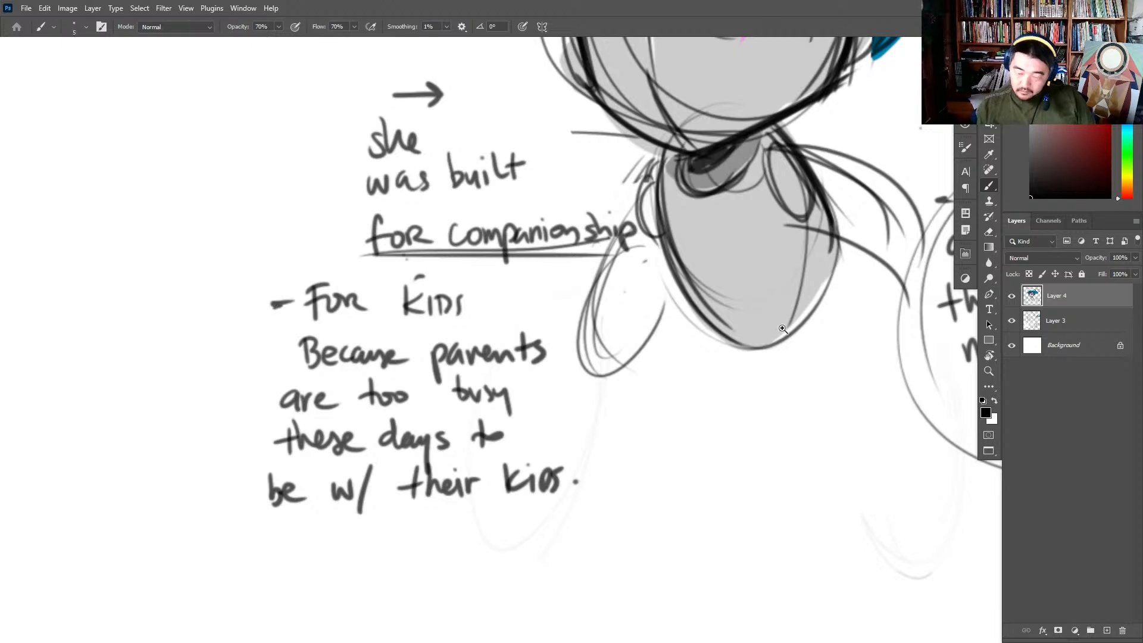
- Sketch light construction lines for the robot girl's leg, running down from the torso
{"action": "key", "text": "z"}
{"action": "mouse_move", "coordinate": [775, 347]}
{"action": "left_mouse_down"}
{"action": "mouse_move", "coordinate": [755, 385]}
{"action": "mouse_move", "coordinate": [592, 454]}
{"action": "left_mouse_up"}
{"action": "key", "text": "b"}
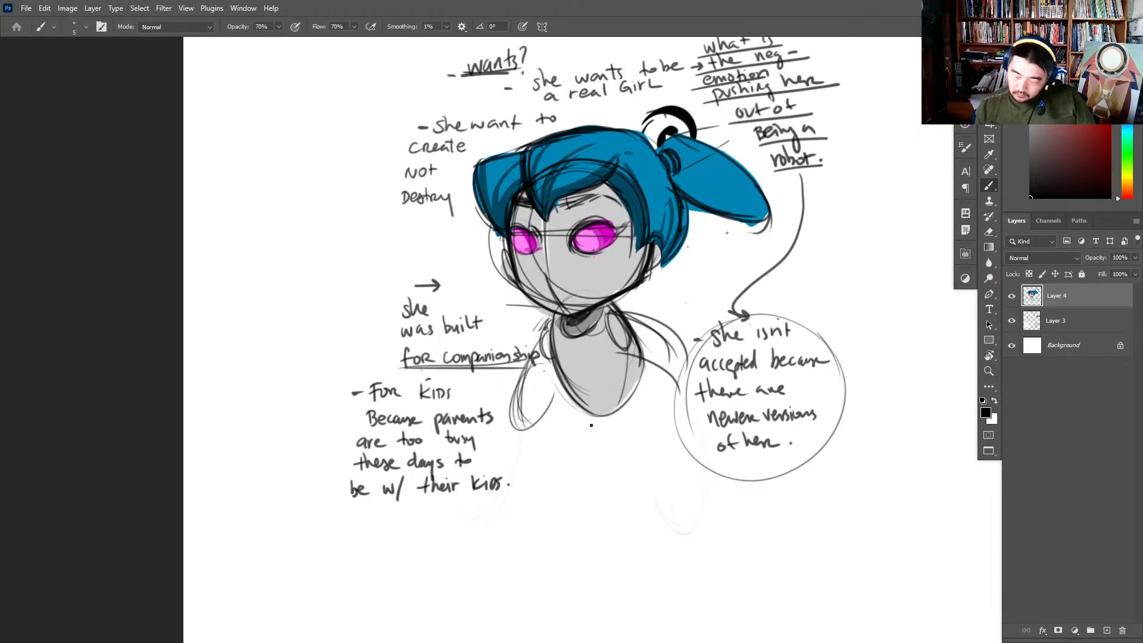
{"action": "left_click_drag", "start_coordinate": [561, 387], "coordinate": [574, 468]}
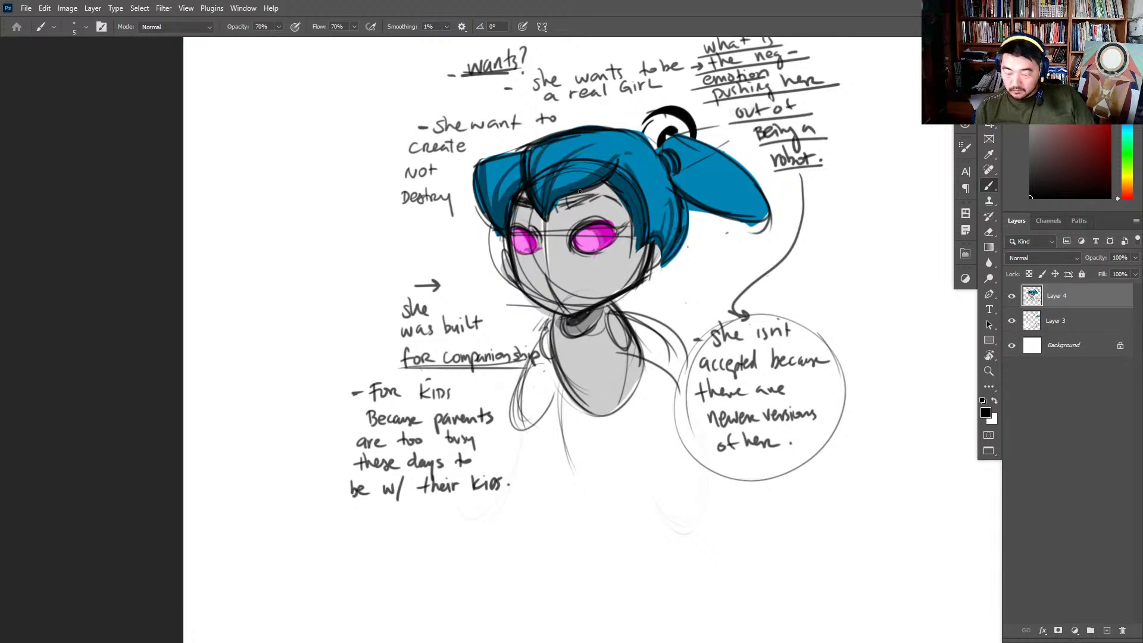
{"action": "left_click_drag", "start_coordinate": [569, 250], "coordinate": [572, 571]}
{"action": "left_click_drag", "start_coordinate": [559, 315], "coordinate": [565, 434]}
{"action": "left_click_drag", "start_coordinate": [609, 390], "coordinate": [597, 480]}
{"action": "left_click_drag", "start_coordinate": [562, 387], "coordinate": [569, 485]}
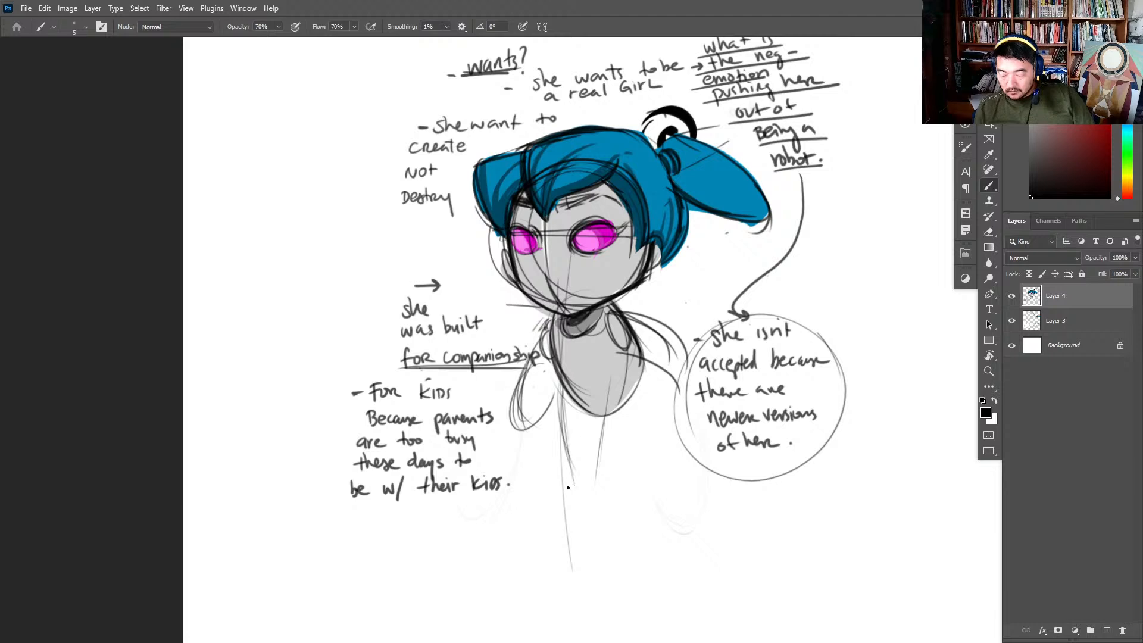
- Try adding lines for the second leg beneath the torso and undo those strokes
{"action": "left_click_drag", "start_coordinate": [603, 417], "coordinate": [627, 480]}
{"action": "left_click_drag", "start_coordinate": [646, 388], "coordinate": [649, 458]}
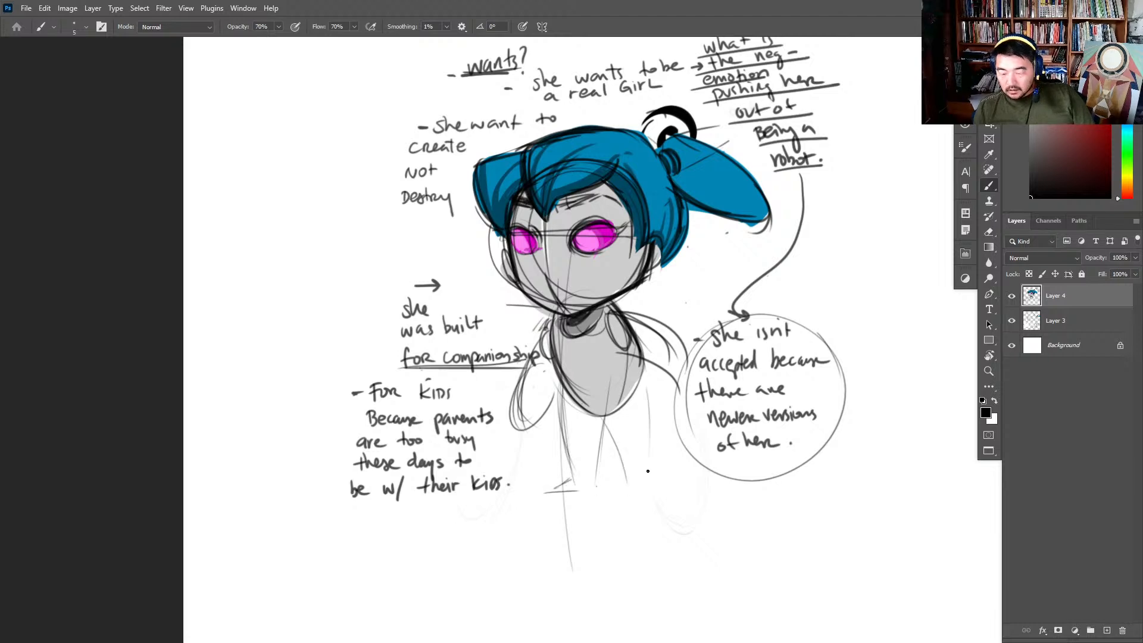
{"action": "key", "text": "ctrl+z"}
{"action": "key", "text": "ctrl+z"}
{"action": "mouse_move", "coordinate": [644, 375]}
{"action": "left_mouse_down"}
{"action": "mouse_move", "coordinate": [646, 455]}
{"action": "mouse_move", "coordinate": [717, 383]}
{"action": "mouse_move", "coordinate": [769, 297]}
{"action": "left_mouse_up"}
{"action": "key", "text": "ctrl+z"}
- Write the underlined heading "scene:" in the empty area below the companionship note
{"action": "key", "text": "e"}
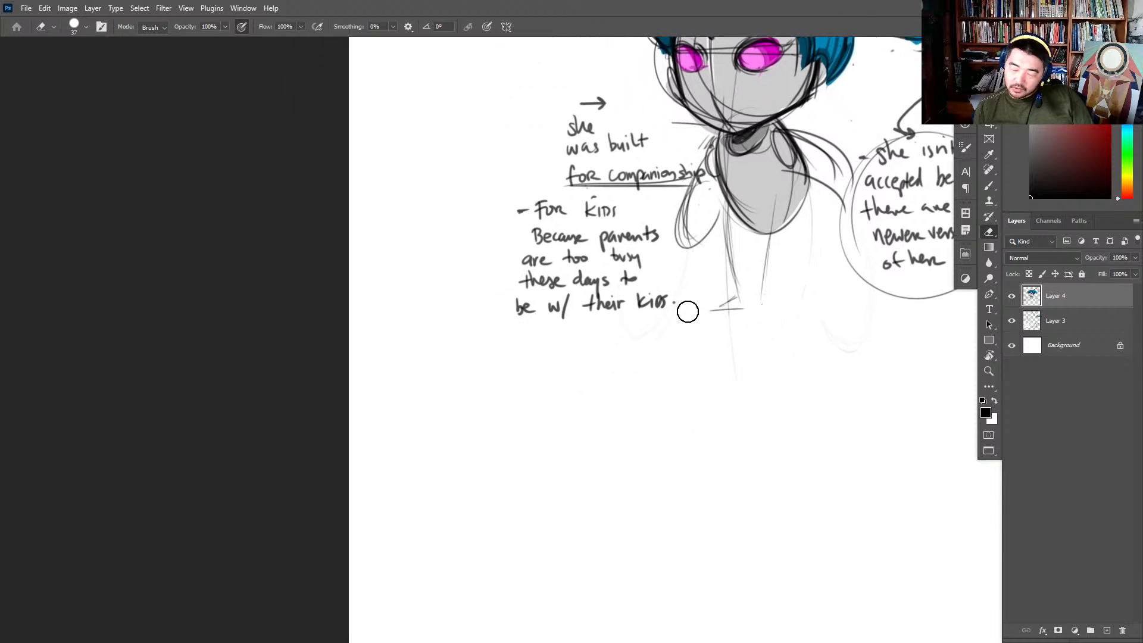
{"action": "key", "text": "b"}
{"action": "mouse_move", "coordinate": [483, 375]}
{"action": "left_mouse_down"}
{"action": "mouse_move", "coordinate": [517, 384]}
{"action": "mouse_move", "coordinate": [453, 398]}
{"action": "mouse_move", "coordinate": [470, 398]}
{"action": "left_mouse_up"}
{"action": "key", "text": "ctrl+z"}
{"action": "key", "text": "ctrl+z"}
{"action": "mouse_move", "coordinate": [481, 393]}
{"action": "left_mouse_down"}
{"action": "mouse_move", "coordinate": [527, 407]}
{"action": "mouse_move", "coordinate": [569, 387]}
{"action": "mouse_move", "coordinate": [555, 410]}
{"action": "left_mouse_up"}
- Write "start w/ a commercial for her" on two lines beside the "scene:" heading
{"action": "mouse_move", "coordinate": [570, 371]}
{"action": "left_mouse_down"}
{"action": "mouse_move", "coordinate": [573, 407]}
{"action": "mouse_move", "coordinate": [578, 393]}
{"action": "left_mouse_up"}
{"action": "mouse_move", "coordinate": [586, 393]}
{"action": "left_mouse_down"}
{"action": "mouse_move", "coordinate": [590, 407]}
{"action": "mouse_move", "coordinate": [601, 388]}
{"action": "left_mouse_up"}
{"action": "mouse_move", "coordinate": [611, 378]}
{"action": "left_mouse_down"}
{"action": "mouse_move", "coordinate": [624, 393]}
{"action": "mouse_move", "coordinate": [655, 390]}
{"action": "mouse_move", "coordinate": [659, 427]}
{"action": "left_mouse_up"}
{"action": "mouse_move", "coordinate": [704, 393]}
{"action": "left_mouse_down"}
{"action": "mouse_move", "coordinate": [696, 407]}
{"action": "mouse_move", "coordinate": [708, 409]}
{"action": "left_mouse_up"}
{"action": "mouse_move", "coordinate": [749, 375]}
{"action": "left_mouse_down"}
{"action": "mouse_move", "coordinate": [748, 396]}
{"action": "mouse_move", "coordinate": [765, 382]}
{"action": "mouse_move", "coordinate": [789, 399]}
{"action": "mouse_move", "coordinate": [878, 400]}
{"action": "left_mouse_up"}
{"action": "mouse_move", "coordinate": [548, 436]}
{"action": "left_mouse_down"}
{"action": "mouse_move", "coordinate": [546, 468]}
{"action": "mouse_move", "coordinate": [562, 437]}
{"action": "mouse_move", "coordinate": [576, 458]}
{"action": "left_mouse_up"}
{"action": "left_click_drag", "start_coordinate": [577, 445], "coordinate": [661, 456]}
{"action": "left_click_drag", "start_coordinate": [665, 444], "coordinate": [675, 438]}
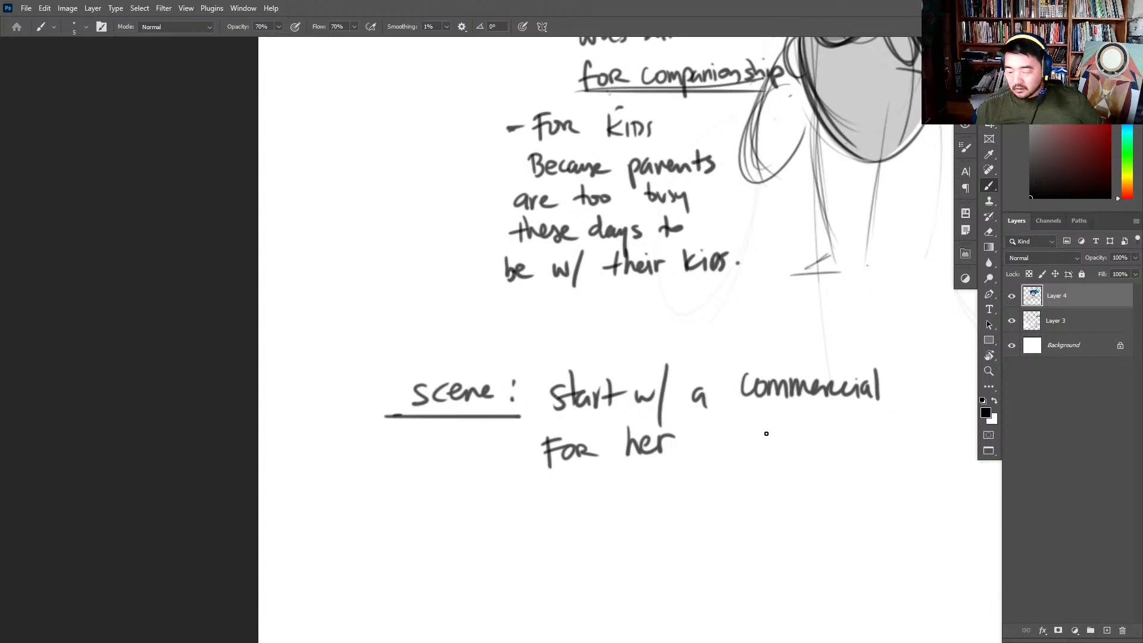
- Darken the leg outlines beneath the torso with heavier brush strokes
{"action": "left_click_drag", "start_coordinate": [778, 299], "coordinate": [581, 461]}
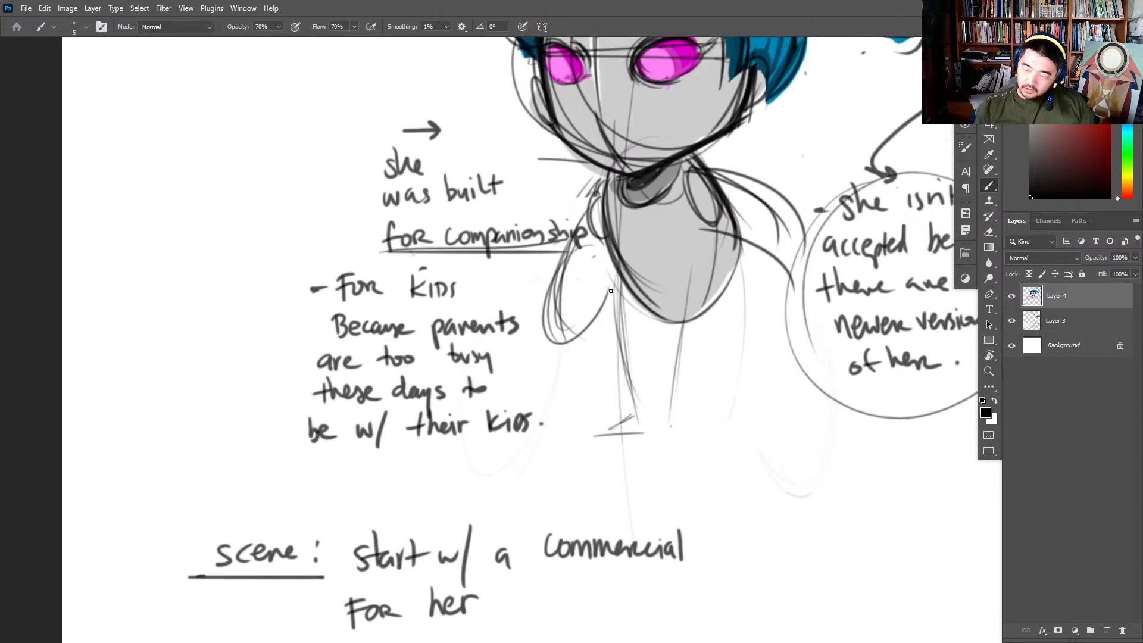
{"action": "left_click_drag", "start_coordinate": [615, 278], "coordinate": [638, 423]}
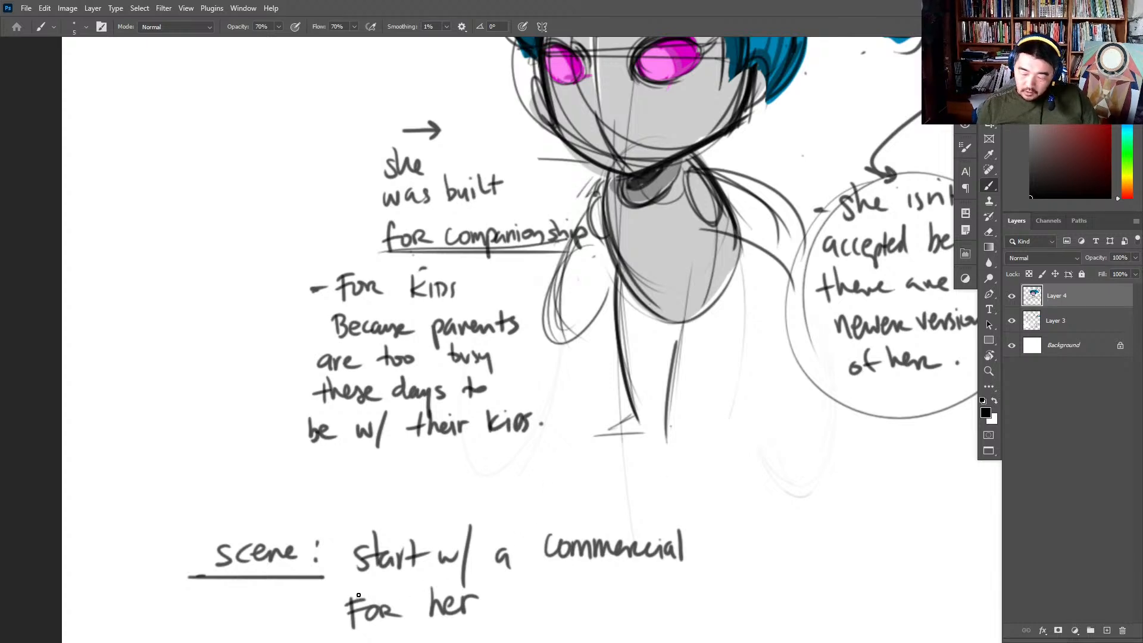
- Rule thin horizontal lines beneath "start w/ a commercial" and beneath "For her"
{"action": "left_click_drag", "start_coordinate": [350, 585], "coordinate": [689, 585]}
{"action": "left_click_drag", "start_coordinate": [562, 490], "coordinate": [634, 389]}
{"action": "key", "text": "ctrl+z"}
{"action": "left_click_drag", "start_coordinate": [398, 532], "coordinate": [695, 531]}
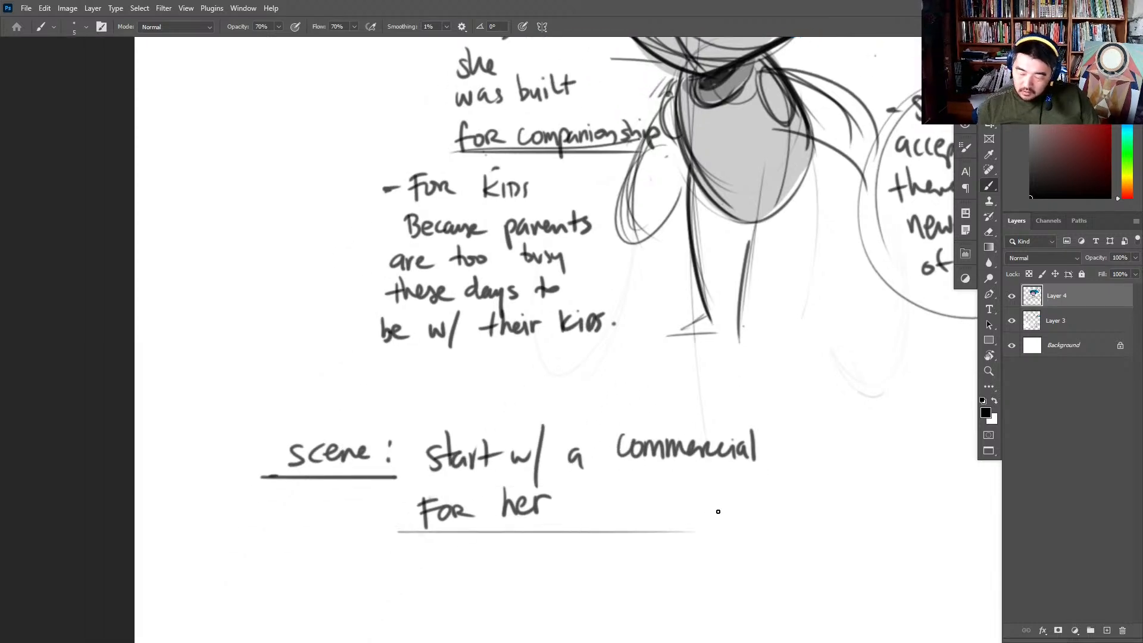
{"action": "left_click_drag", "start_coordinate": [392, 487], "coordinate": [819, 486]}
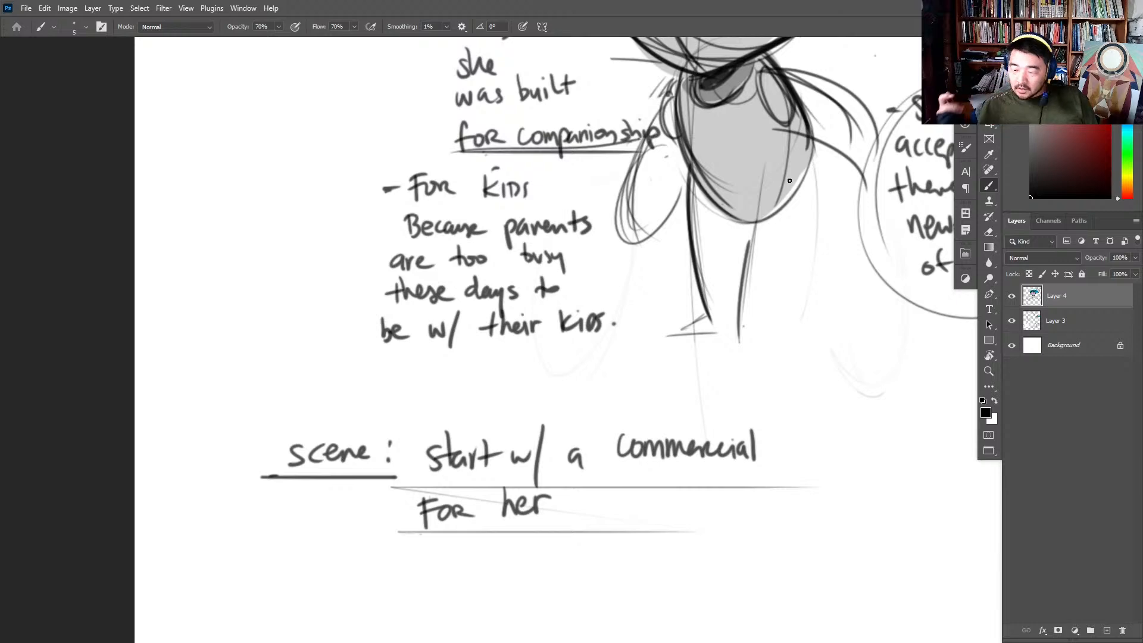
- Write the name "LuLu" after "For her" and enclose it between two dashes
{"action": "mouse_move", "coordinate": [584, 499]}
{"action": "left_mouse_down"}
{"action": "mouse_move", "coordinate": [586, 523]}
{"action": "mouse_move", "coordinate": [612, 509]}
{"action": "mouse_move", "coordinate": [617, 520]}
{"action": "mouse_move", "coordinate": [647, 519]}
{"action": "mouse_move", "coordinate": [668, 504]}
{"action": "left_mouse_up"}
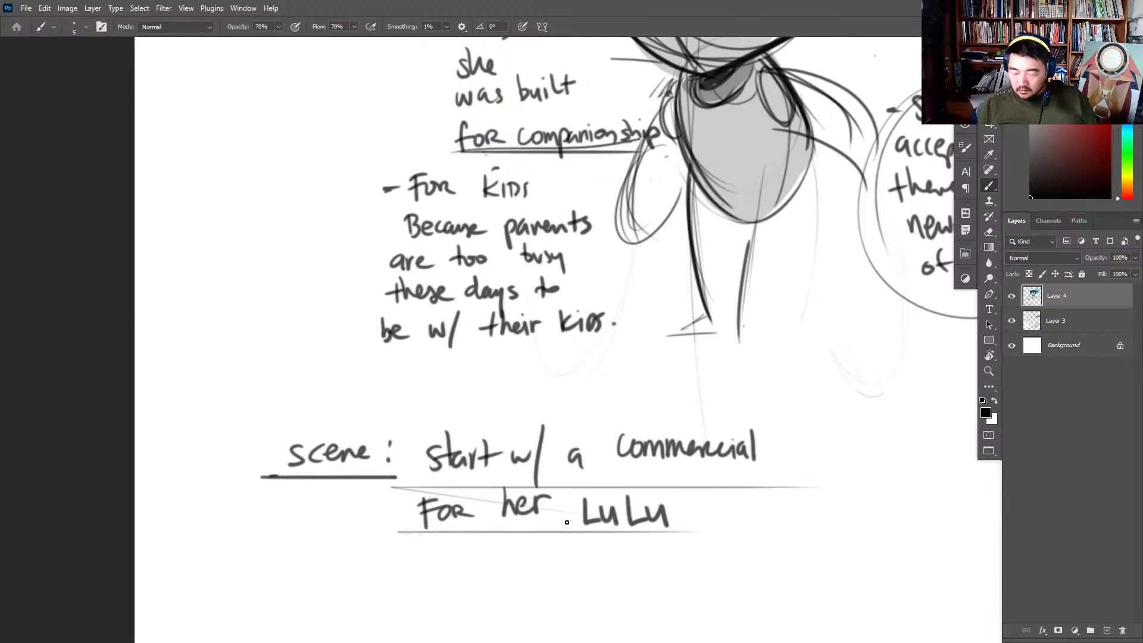
{"action": "left_click_drag", "start_coordinate": [557, 518], "coordinate": [568, 521]}
{"action": "left_click_drag", "start_coordinate": [677, 513], "coordinate": [684, 515]}
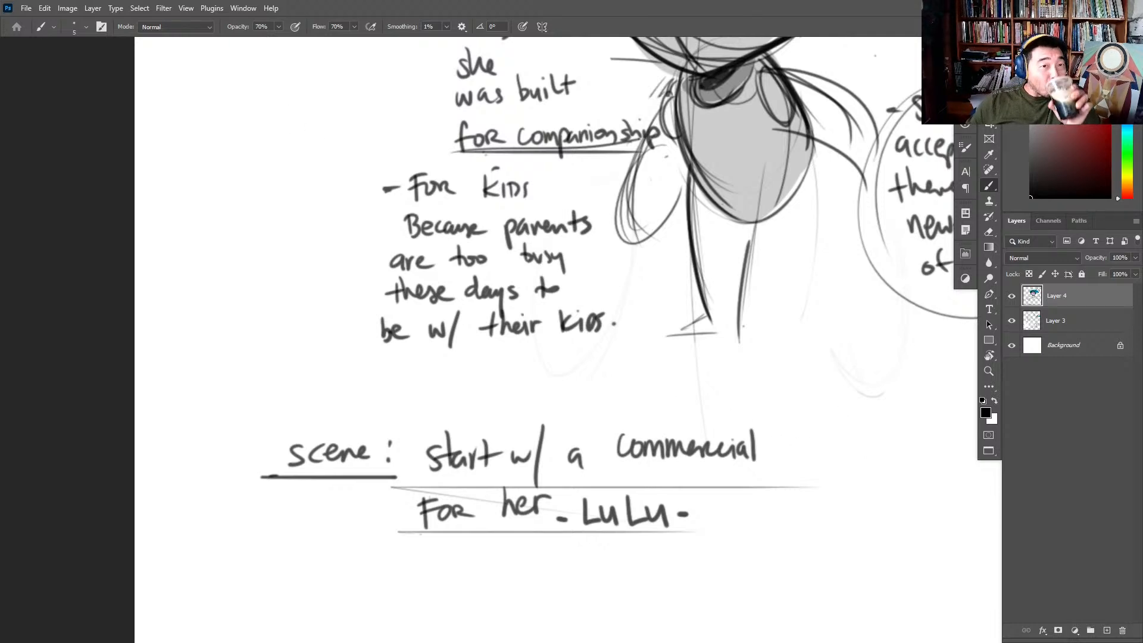
- Switch to the browser to check ChatGPT's list of names for little girl robots, and return to Photoshop
{"action": "left_click_drag", "start_coordinate": [0, 42], "coordinate": [459, 30]}
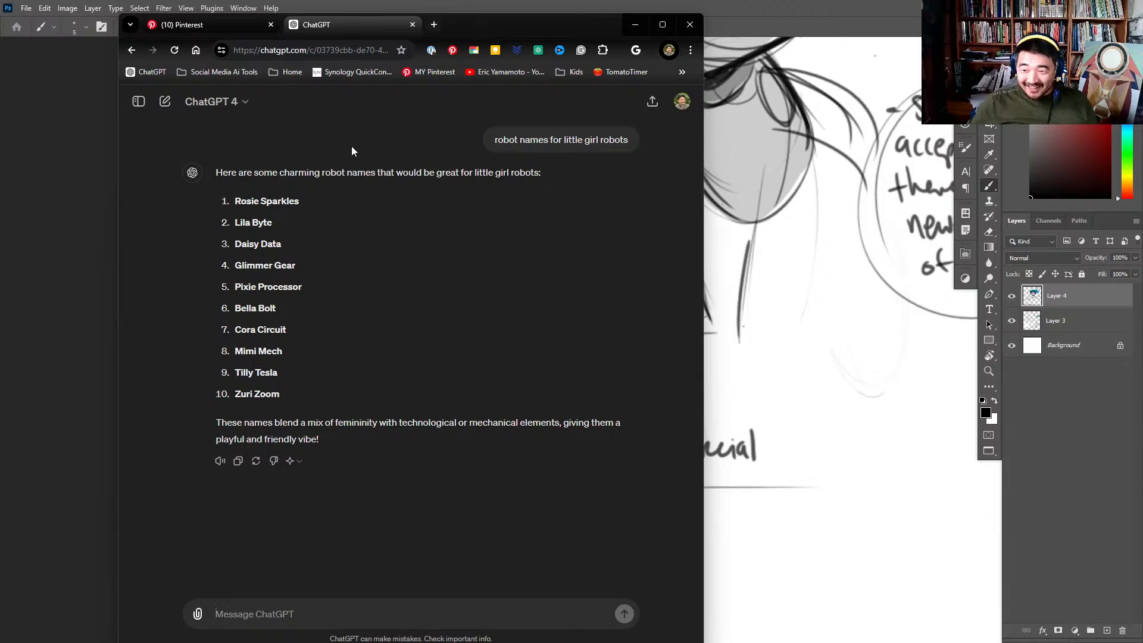
{"action": "key", "text": "alt+Tab"}
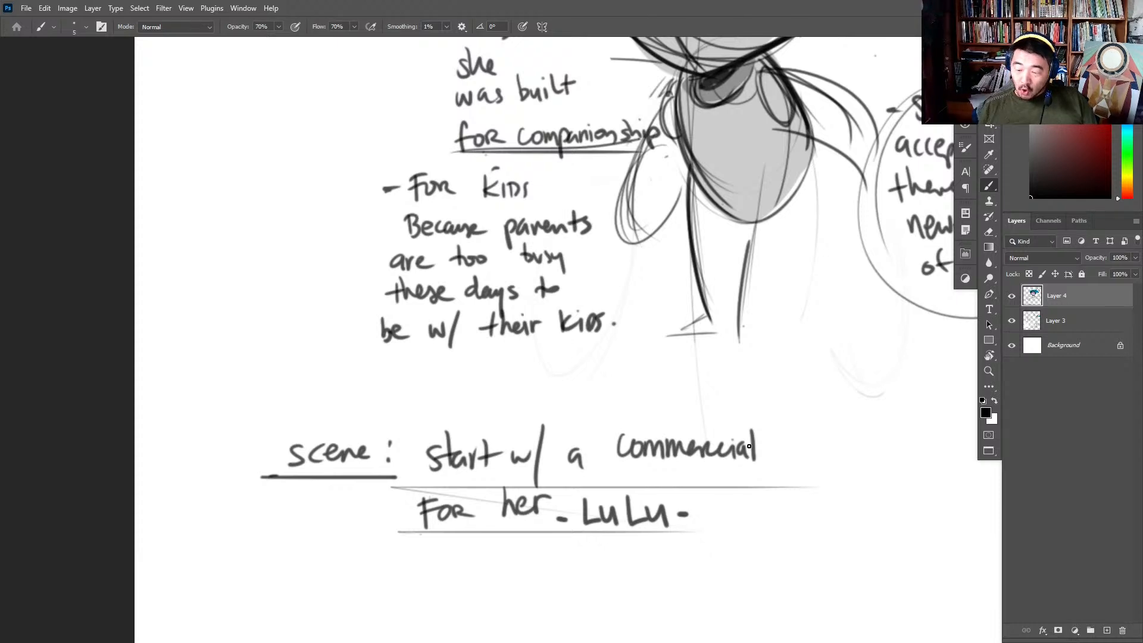
- List the alternative names "DE-DO" and "tonya" with dashes beside "LuLu", plus an empty third dash
{"action": "mouse_move", "coordinate": [727, 503]}
{"action": "left_mouse_down"}
{"action": "mouse_move", "coordinate": [733, 531]}
{"action": "mouse_move", "coordinate": [759, 518]}
{"action": "left_mouse_up"}
{"action": "left_click_drag", "start_coordinate": [741, 507], "coordinate": [797, 516]}
{"action": "mouse_move", "coordinate": [798, 504]}
{"action": "left_mouse_down"}
{"action": "mouse_move", "coordinate": [803, 529]}
{"action": "mouse_move", "coordinate": [829, 512]}
{"action": "left_mouse_up"}
{"action": "mouse_move", "coordinate": [701, 563]}
{"action": "left_mouse_down"}
{"action": "mouse_move", "coordinate": [750, 580]}
{"action": "mouse_move", "coordinate": [753, 557]}
{"action": "left_mouse_up"}
{"action": "mouse_move", "coordinate": [764, 559]}
{"action": "left_mouse_down"}
{"action": "mouse_move", "coordinate": [787, 581]}
{"action": "mouse_move", "coordinate": [792, 551]}
{"action": "left_mouse_up"}
{"action": "left_click_drag", "start_coordinate": [796, 557], "coordinate": [807, 574]}
{"action": "mouse_move", "coordinate": [813, 555]}
{"action": "left_mouse_down"}
{"action": "mouse_move", "coordinate": [808, 595]}
{"action": "mouse_move", "coordinate": [825, 565]}
{"action": "mouse_move", "coordinate": [833, 585]}
{"action": "left_mouse_up"}
{"action": "left_click_drag", "start_coordinate": [699, 515], "coordinate": [707, 520]}
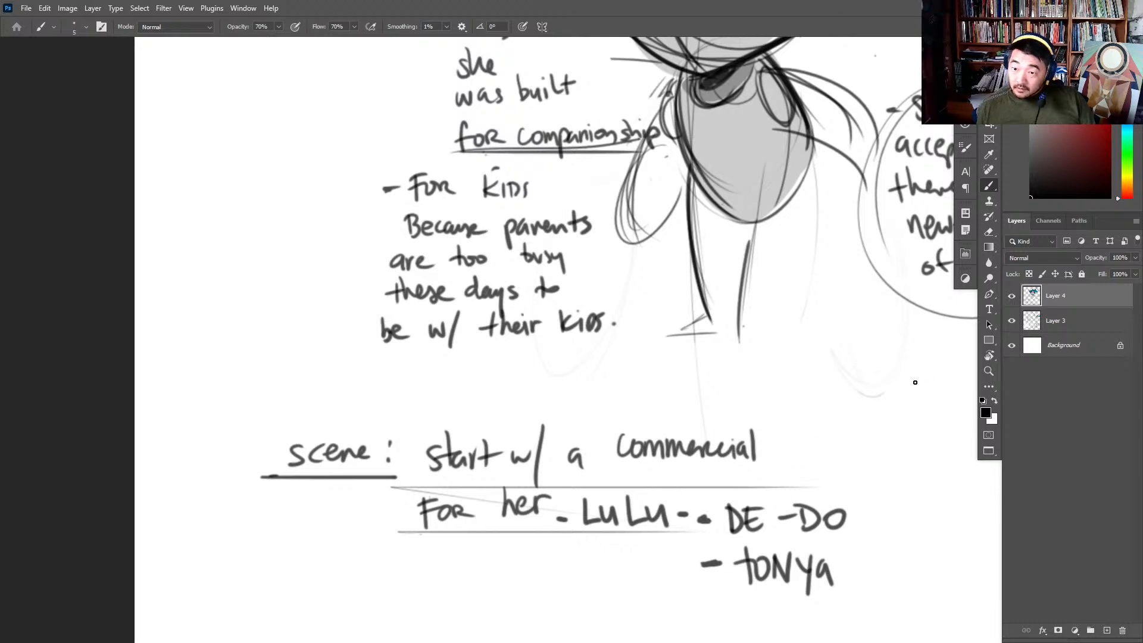
{"action": "scroll", "coordinate": [828, 410], "scroll_direction": "down", "scroll_amount": 2}
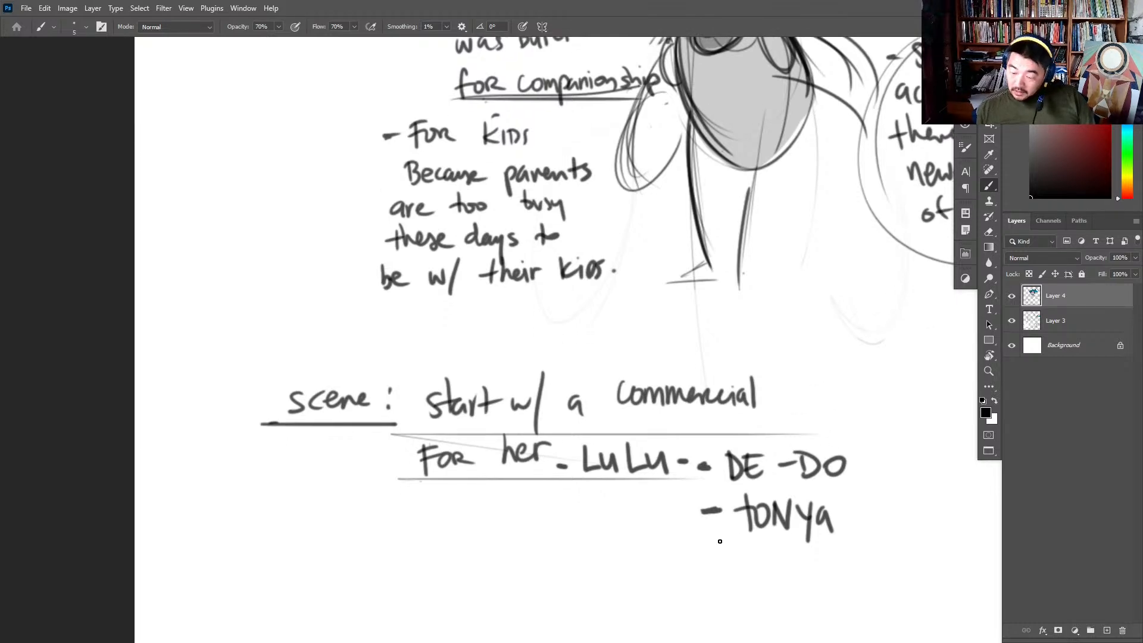
{"action": "left_click_drag", "start_coordinate": [713, 556], "coordinate": [730, 557]}
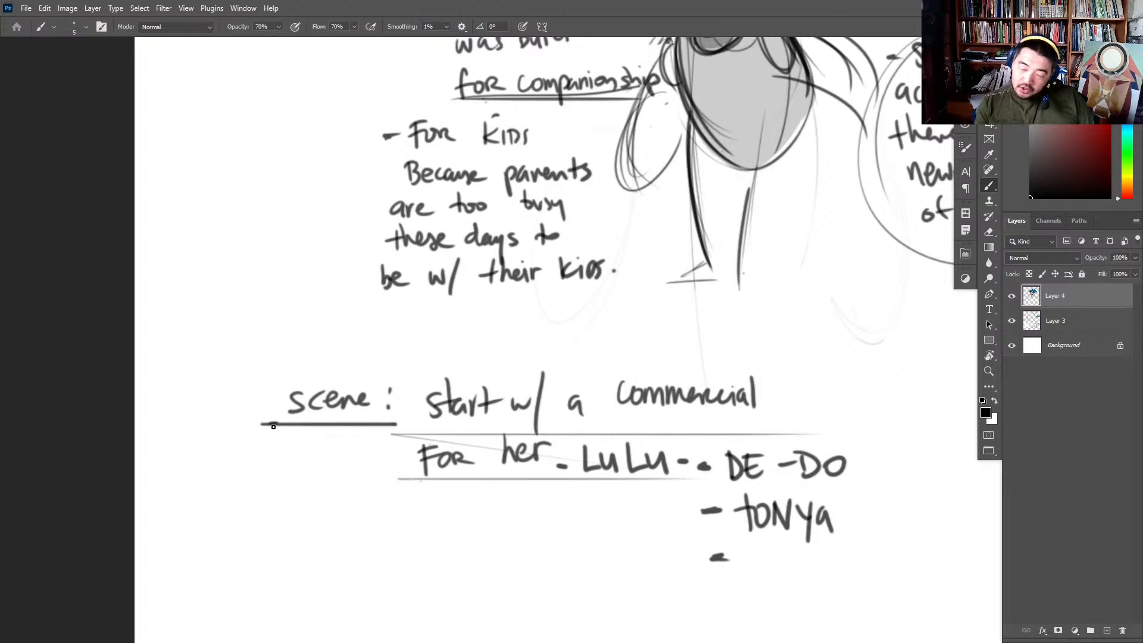
- Thicken the underline of "scene:" and circle the name "DE-DO"
{"action": "mouse_move", "coordinate": [263, 425]}
{"action": "left_mouse_down"}
{"action": "mouse_move", "coordinate": [360, 425]}
{"action": "mouse_move", "coordinate": [252, 416]}
{"action": "mouse_move", "coordinate": [434, 332]}
{"action": "left_mouse_up"}
{"action": "key", "text": "ctrl+z"}
{"action": "left_click_drag", "start_coordinate": [363, 532], "coordinate": [385, 529]}
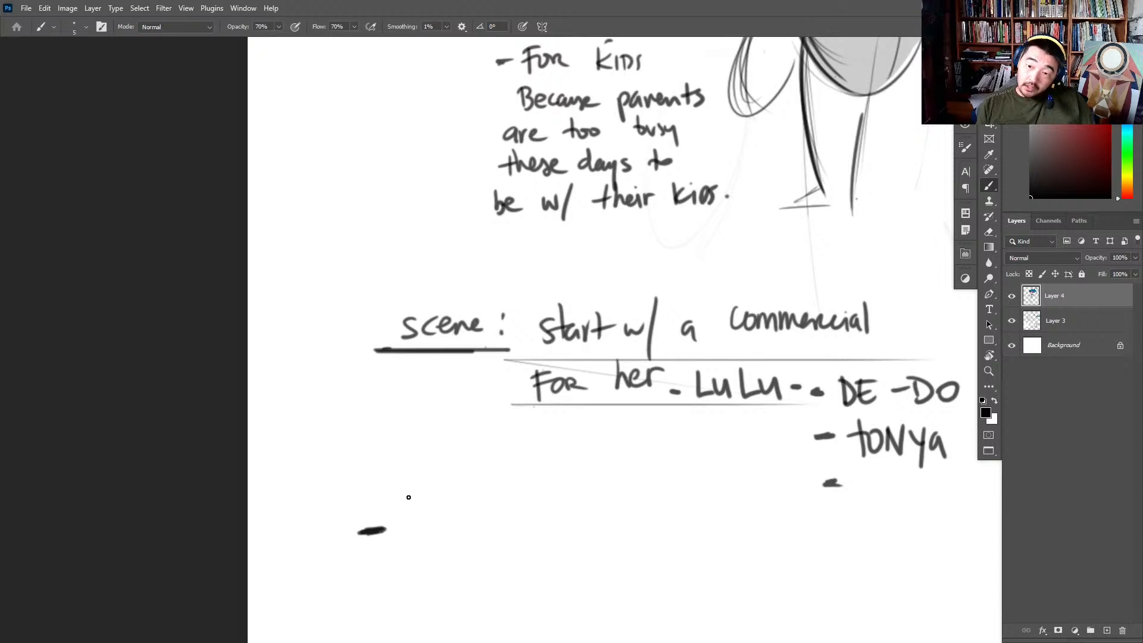
{"action": "mouse_move", "coordinate": [914, 346]}
{"action": "left_mouse_down"}
{"action": "mouse_move", "coordinate": [784, 395]}
{"action": "mouse_move", "coordinate": [830, 413]}
{"action": "left_mouse_up"}
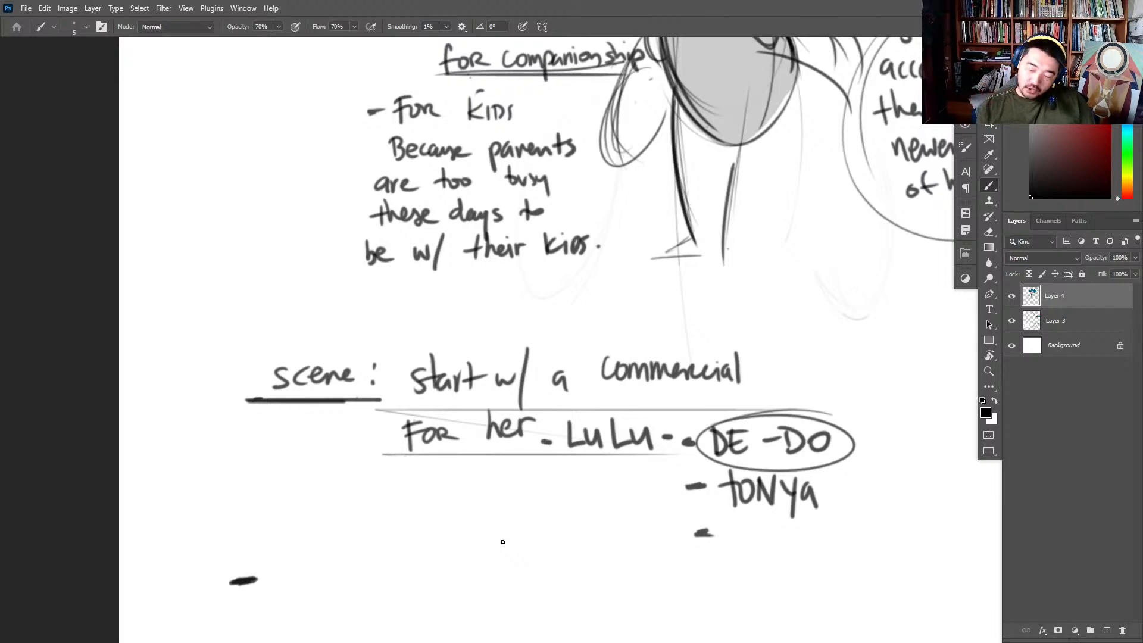
- Replace the bold dash below the scene note with the underlined heading "Genré"
{"action": "left_click_drag", "start_coordinate": [503, 542], "coordinate": [601, 440], "text": "space"}
{"action": "key", "text": "e"}
{"action": "mouse_move", "coordinate": [342, 474]}
{"action": "left_mouse_down"}
{"action": "mouse_move", "coordinate": [314, 483]}
{"action": "mouse_move", "coordinate": [346, 481]}
{"action": "mouse_move", "coordinate": [358, 493]}
{"action": "mouse_move", "coordinate": [366, 474]}
{"action": "mouse_move", "coordinate": [388, 484]}
{"action": "mouse_move", "coordinate": [406, 473]}
{"action": "mouse_move", "coordinate": [424, 491]}
{"action": "left_mouse_up"}
{"action": "key", "text": "b"}
{"action": "left_click_drag", "start_coordinate": [313, 517], "coordinate": [423, 501]}
{"action": "left_click_drag", "start_coordinate": [415, 452], "coordinate": [409, 463]}
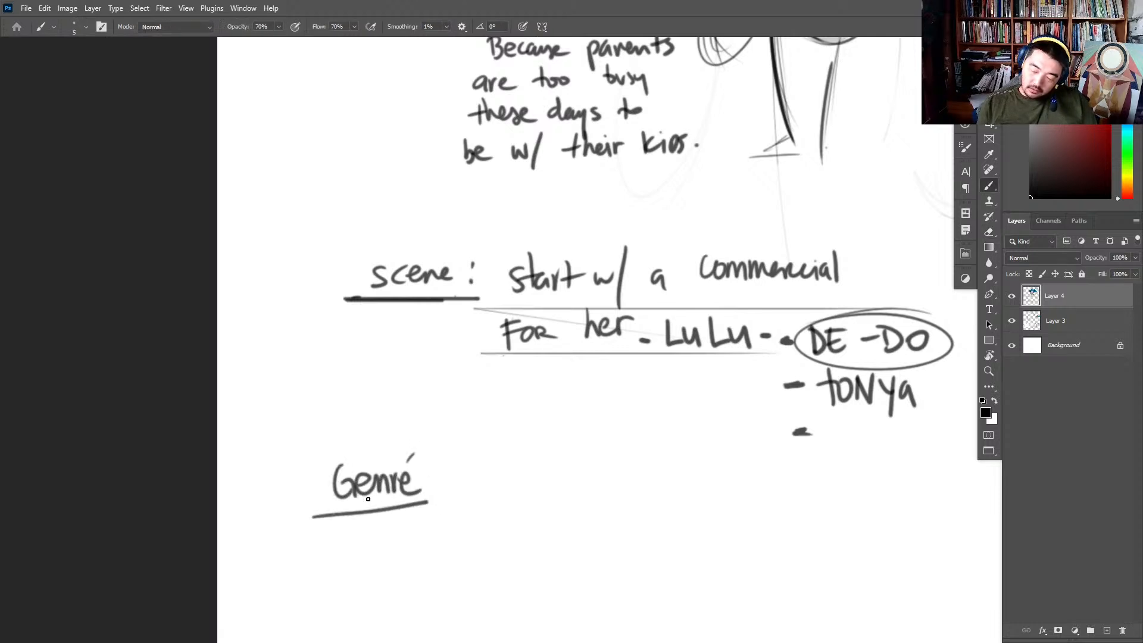
- Double-underline the "Genré" heading, add a colon and write "Action Adventure." beside it
{"action": "mouse_move", "coordinate": [318, 515]}
{"action": "left_mouse_down"}
{"action": "mouse_move", "coordinate": [498, 499]}
{"action": "mouse_move", "coordinate": [517, 467]}
{"action": "mouse_move", "coordinate": [533, 495]}
{"action": "mouse_move", "coordinate": [603, 474]}
{"action": "mouse_move", "coordinate": [620, 486]}
{"action": "mouse_move", "coordinate": [720, 489]}
{"action": "left_mouse_up"}
{"action": "left_click", "coordinate": [441, 483]}
{"action": "left_click", "coordinate": [442, 492]}
{"action": "left_click", "coordinate": [731, 486]}
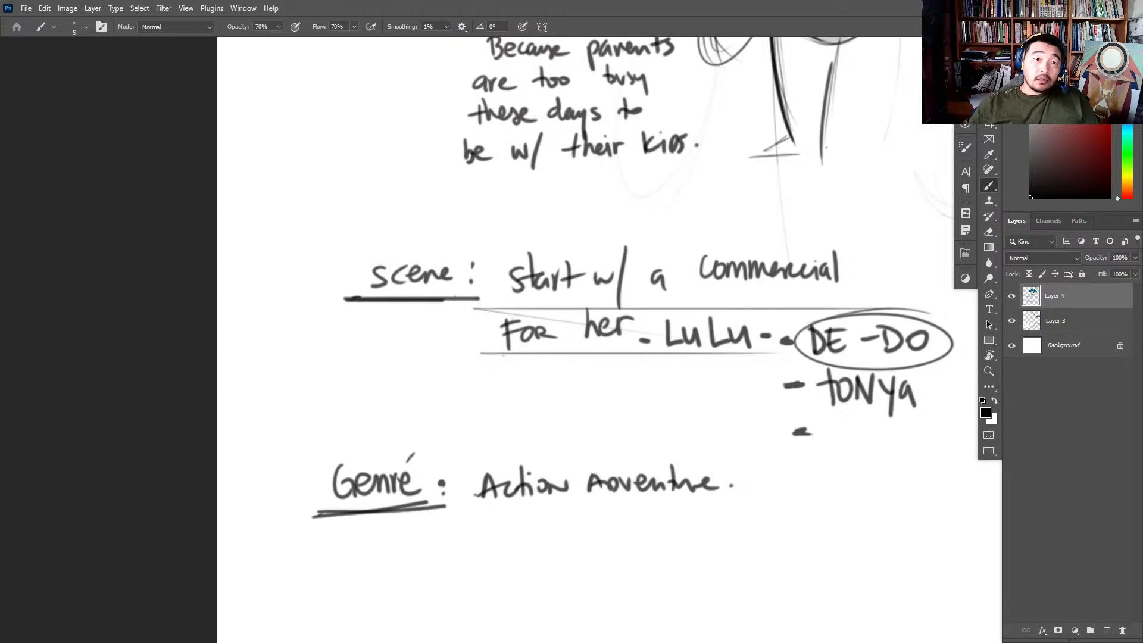
- Switch to the browser, open Wordwall's Genre Picker from the "genre randomizer" results and spin the wheel
{"action": "left_click_drag", "start_coordinate": [112, 120], "coordinate": [121, 58]}
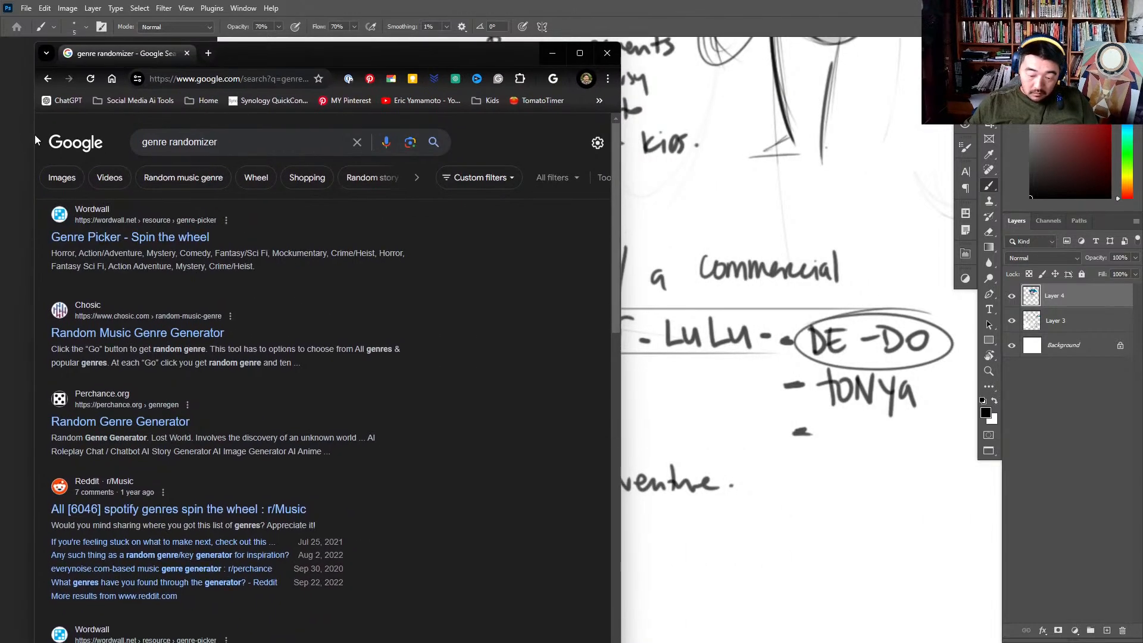
{"action": "left_click", "coordinate": [104, 237]}
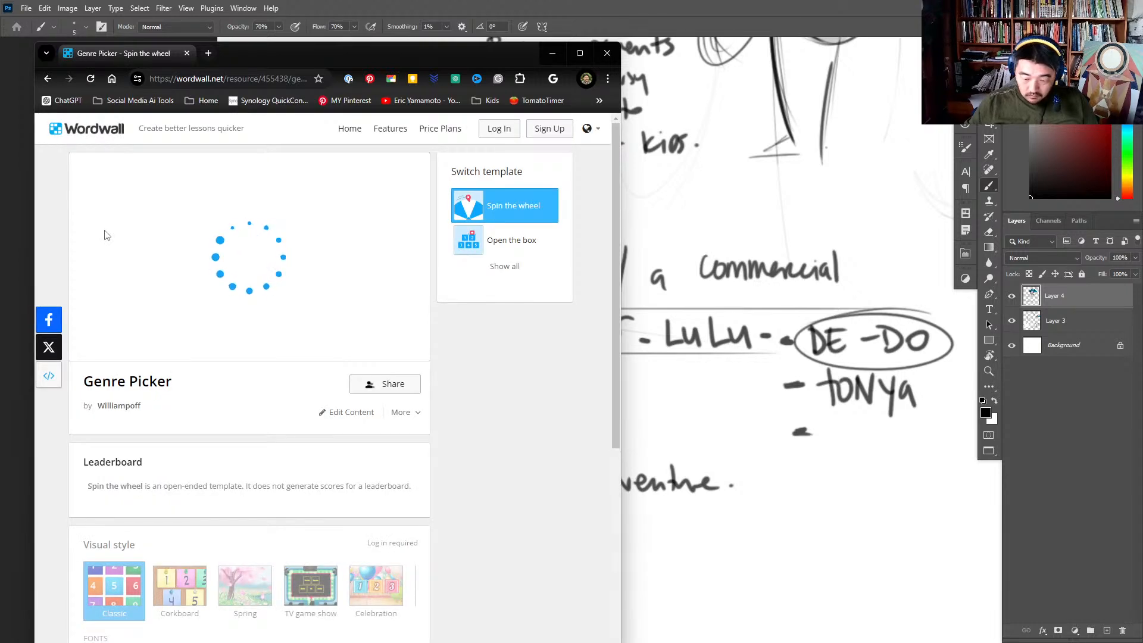
{"action": "left_click", "coordinate": [236, 262]}
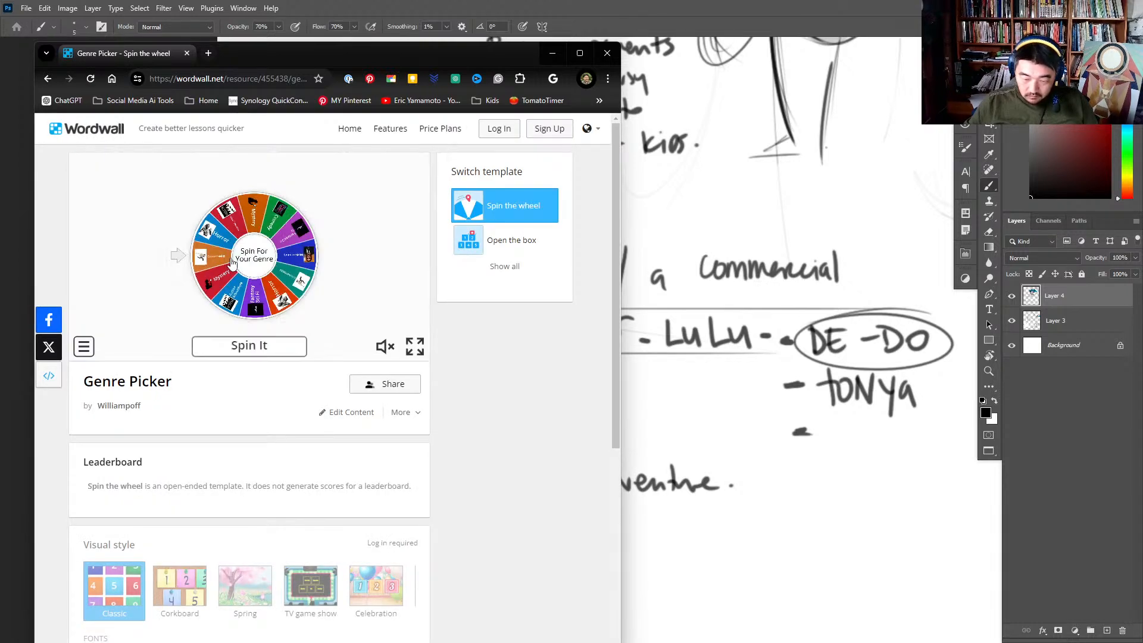
{"action": "left_click", "coordinate": [250, 347]}
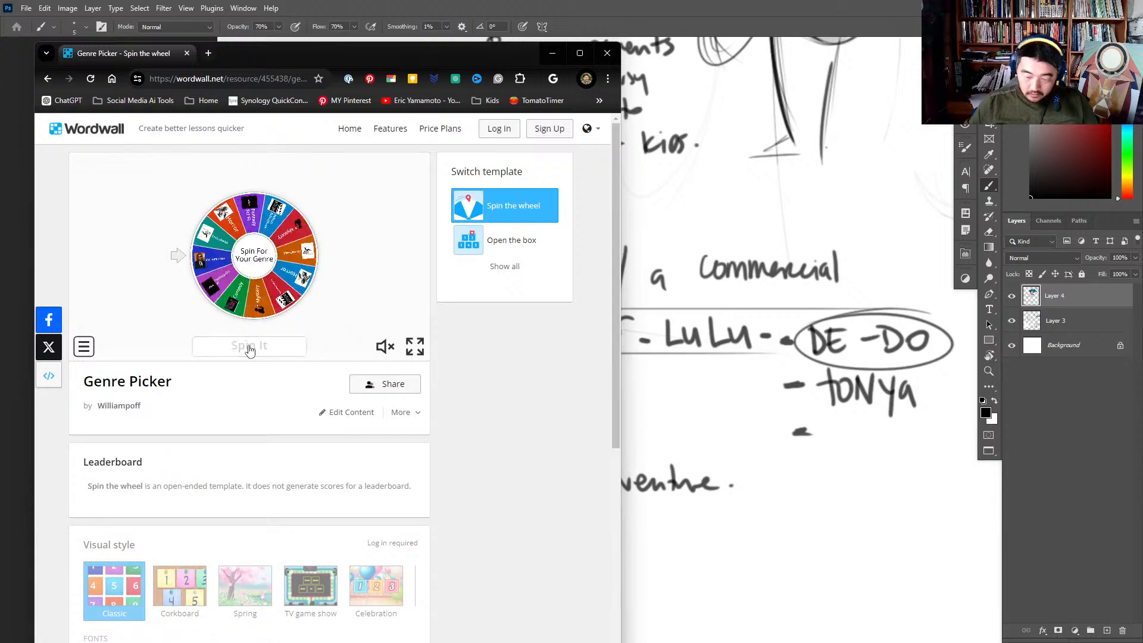
{"action": "left_click", "coordinate": [587, 55]}
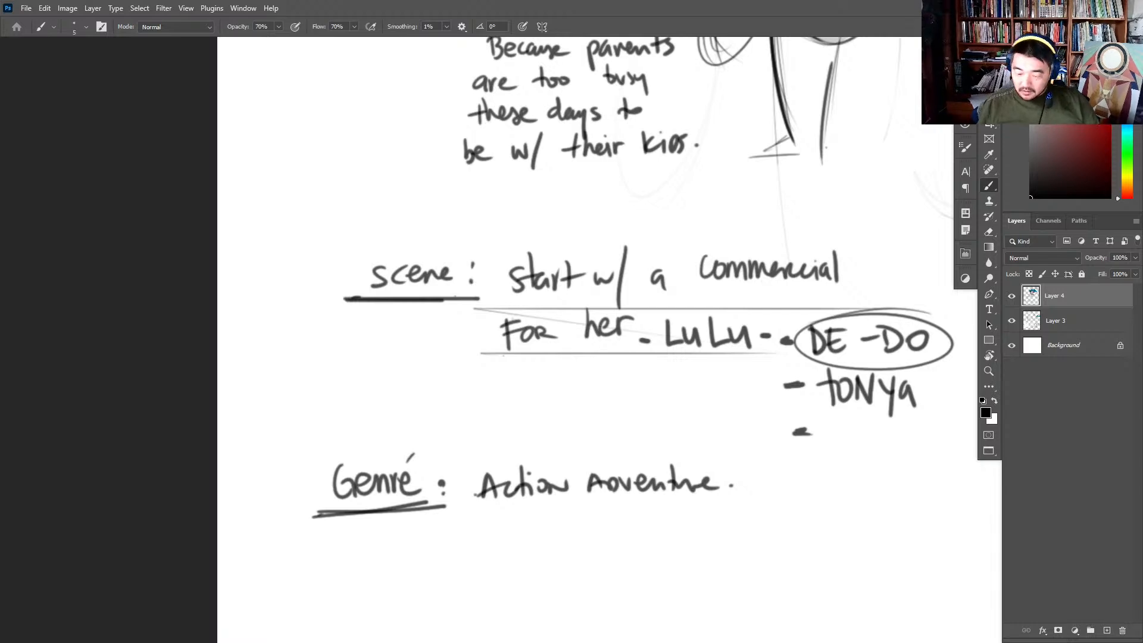
- Write "Mocumentary" with a leading dash beneath "Action Adventure."
{"action": "mouse_move", "coordinate": [476, 537]}
{"action": "left_mouse_down"}
{"action": "mouse_move", "coordinate": [533, 530]}
{"action": "mouse_move", "coordinate": [555, 556]}
{"action": "mouse_move", "coordinate": [570, 530]}
{"action": "left_mouse_up"}
{"action": "mouse_move", "coordinate": [577, 557]}
{"action": "left_mouse_down"}
{"action": "mouse_move", "coordinate": [578, 534]}
{"action": "mouse_move", "coordinate": [622, 551]}
{"action": "mouse_move", "coordinate": [638, 539]}
{"action": "mouse_move", "coordinate": [666, 599]}
{"action": "left_mouse_up"}
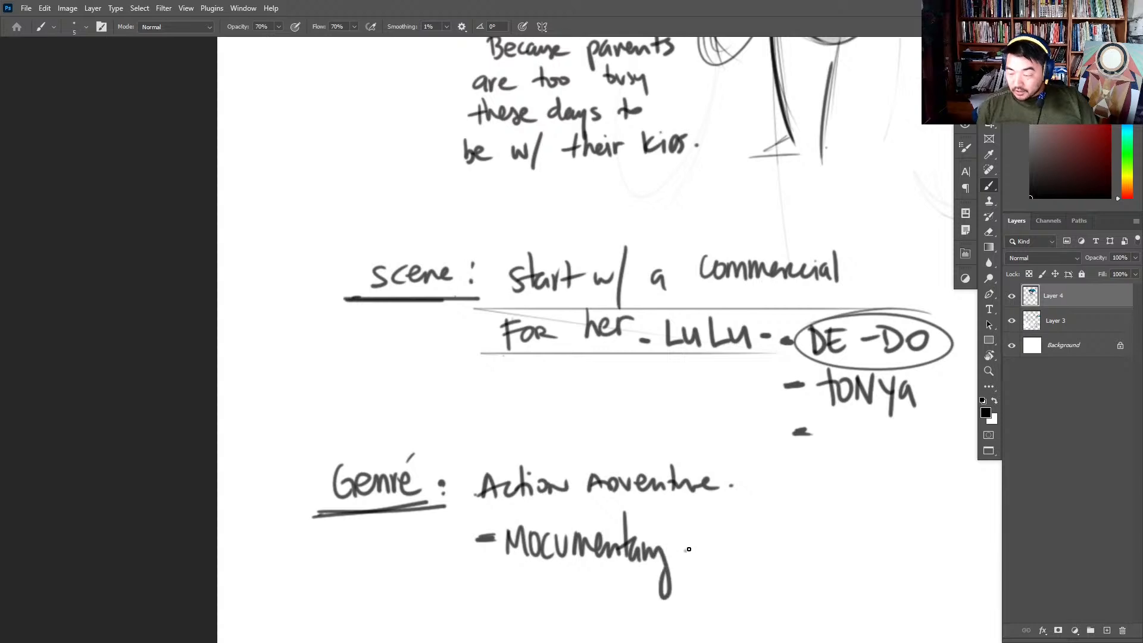
{"action": "left_click_drag", "start_coordinate": [697, 544], "coordinate": [687, 553]}
- Try thinning the dark leg line beneath the robot girl's torso with the Eraser
{"action": "key", "text": "z"}
{"action": "left_click_drag", "start_coordinate": [882, 388], "coordinate": [497, 572]}
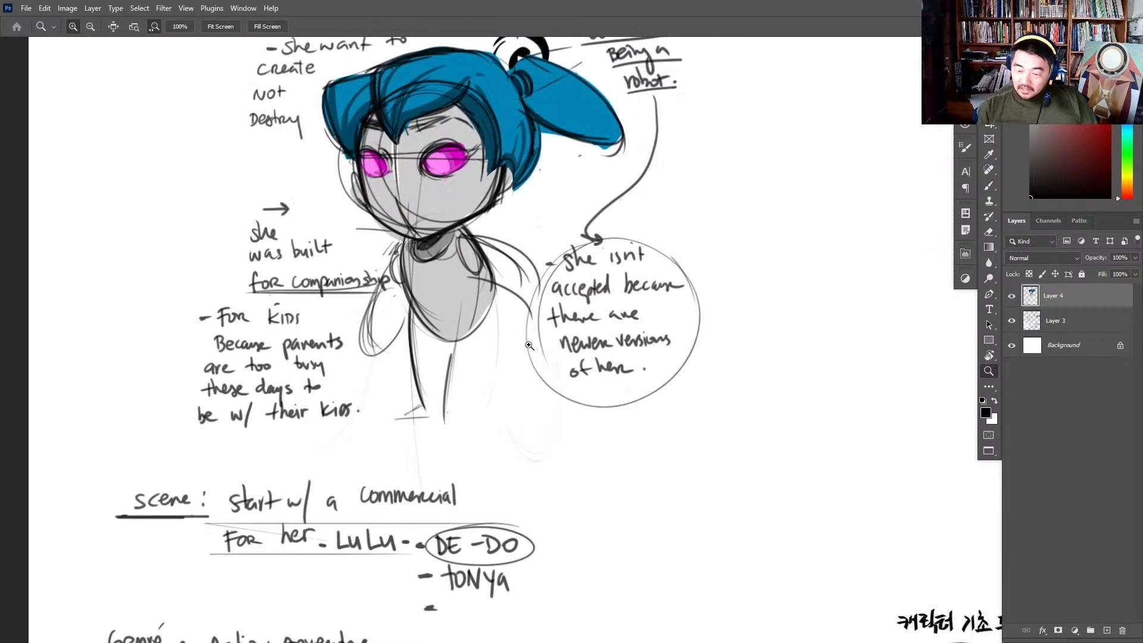
{"action": "key", "text": "b"}
{"action": "key", "text": "e"}
{"action": "left_click_drag", "start_coordinate": [420, 400], "coordinate": [419, 371]}
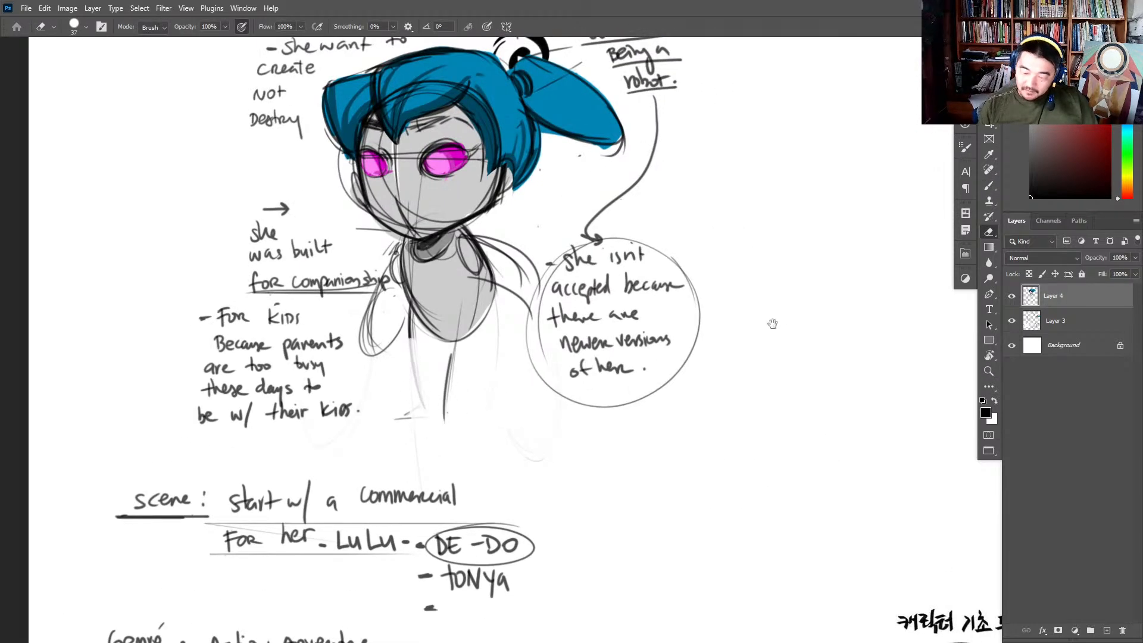
{"action": "left_click_drag", "start_coordinate": [765, 319], "coordinate": [588, 392]}
{"action": "key", "text": "b"}
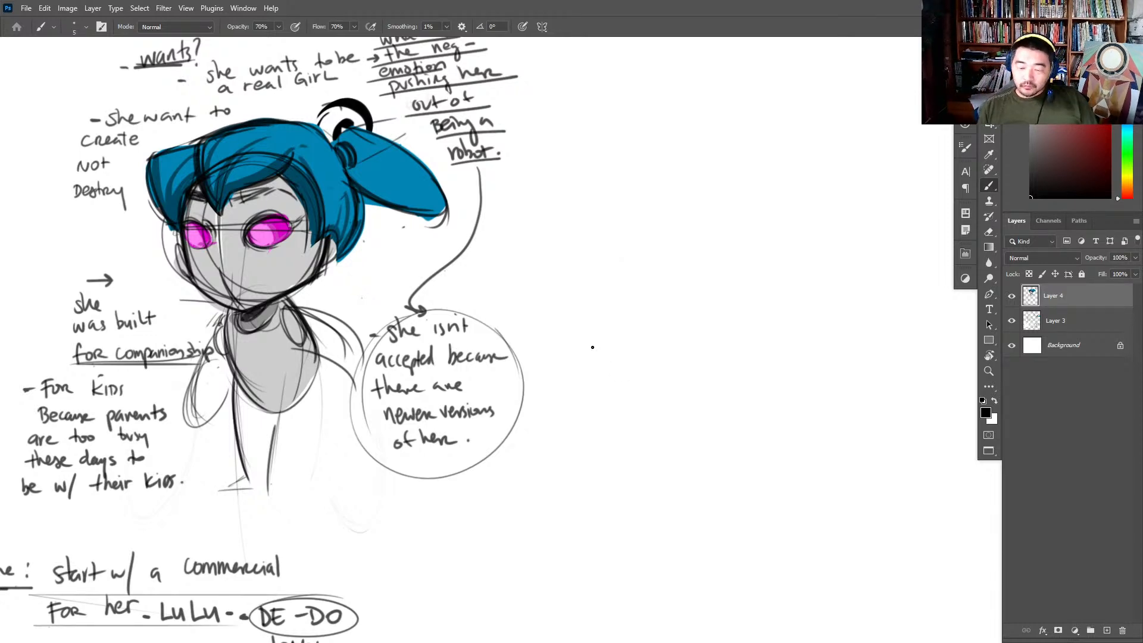
- Draw a short horizontal arrow pointing away from the robot girl's notes into the blank canvas
{"action": "left_click_drag", "start_coordinate": [507, 238], "coordinate": [556, 237]}
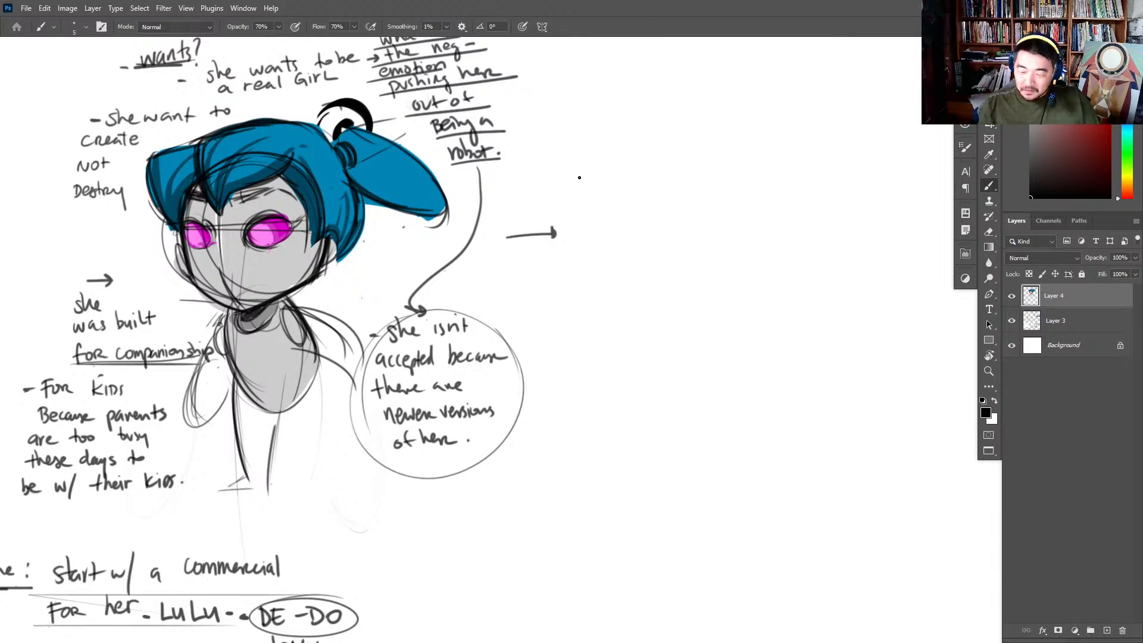
{"action": "left_click_drag", "start_coordinate": [579, 167], "coordinate": [578, 261]}
{"action": "key", "text": "ctrl+z"}
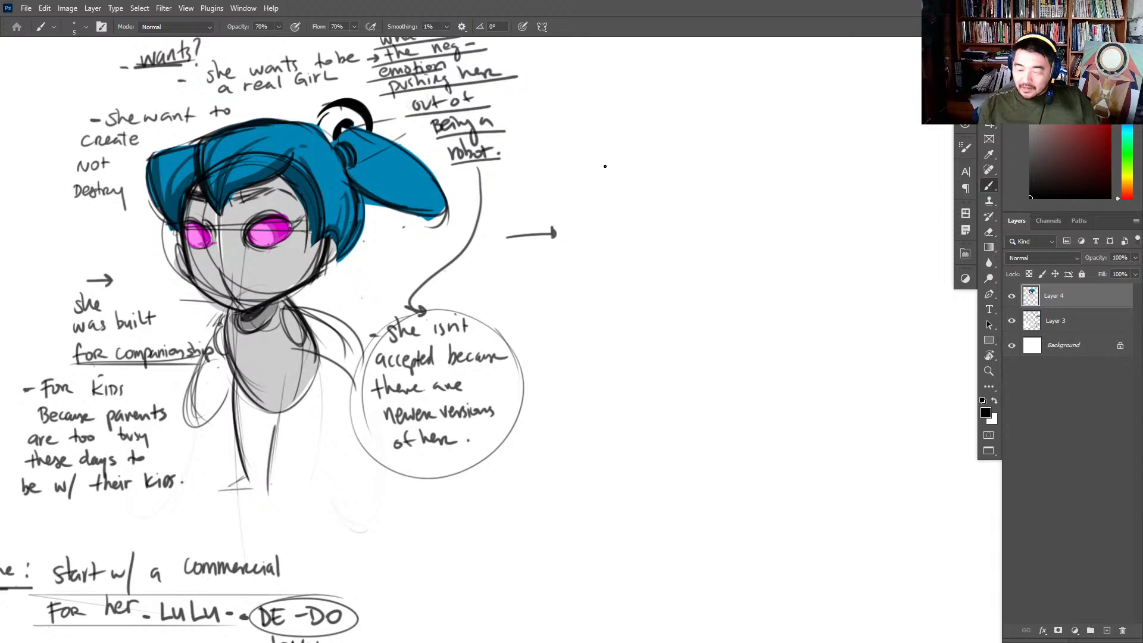
- Handwrite "Scene #1" followed by "Family who" beyond the new arrow
{"action": "left_click_drag", "start_coordinate": [608, 159], "coordinate": [600, 175]}
{"action": "mouse_move", "coordinate": [620, 163]}
{"action": "left_mouse_down"}
{"action": "mouse_move", "coordinate": [618, 174]}
{"action": "mouse_move", "coordinate": [631, 171]}
{"action": "left_mouse_up"}
{"action": "left_click_drag", "start_coordinate": [633, 171], "coordinate": [671, 168]}
{"action": "left_click_drag", "start_coordinate": [678, 156], "coordinate": [676, 167]}
{"action": "left_click_drag", "start_coordinate": [667, 160], "coordinate": [680, 159]}
{"action": "mouse_move", "coordinate": [666, 164]}
{"action": "left_mouse_down"}
{"action": "mouse_move", "coordinate": [692, 168]}
{"action": "mouse_move", "coordinate": [667, 172]}
{"action": "mouse_move", "coordinate": [663, 189]}
{"action": "left_mouse_up"}
{"action": "mouse_move", "coordinate": [662, 169]}
{"action": "left_mouse_down"}
{"action": "mouse_move", "coordinate": [676, 167]}
{"action": "mouse_move", "coordinate": [674, 178]}
{"action": "left_mouse_up"}
{"action": "mouse_move", "coordinate": [683, 176]}
{"action": "left_mouse_down"}
{"action": "mouse_move", "coordinate": [682, 185]}
{"action": "mouse_move", "coordinate": [706, 186]}
{"action": "left_mouse_up"}
{"action": "left_click_drag", "start_coordinate": [712, 159], "coordinate": [729, 207]}
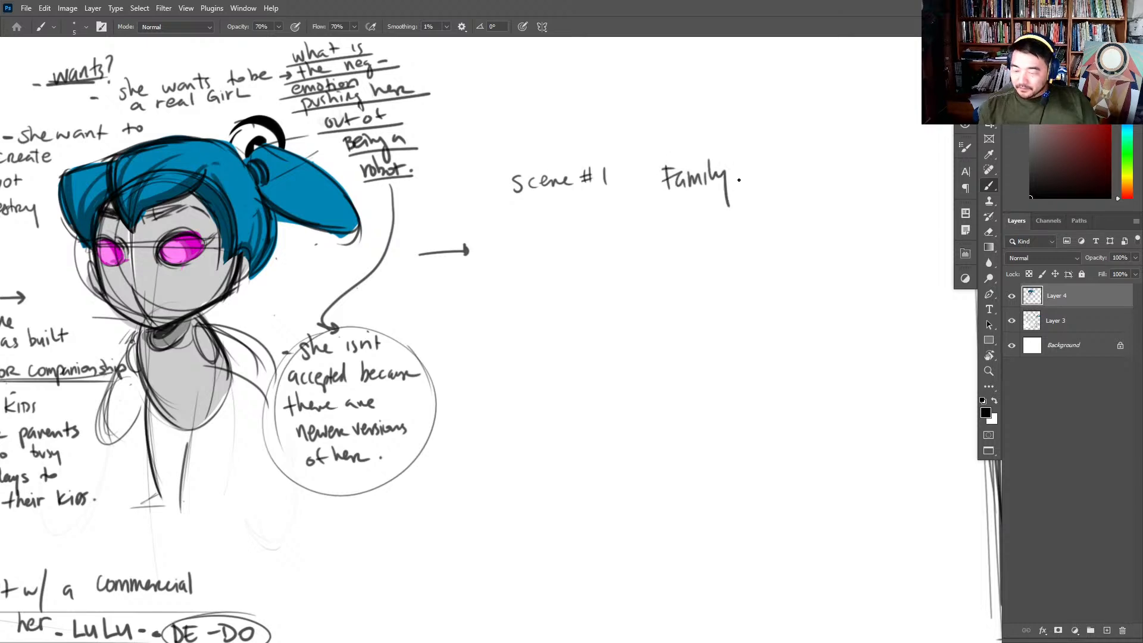
{"action": "mouse_move", "coordinate": [752, 164]}
{"action": "left_mouse_down"}
{"action": "mouse_move", "coordinate": [760, 175]}
{"action": "mouse_move", "coordinate": [767, 166]}
{"action": "left_mouse_up"}
{"action": "mouse_move", "coordinate": [768, 152]}
{"action": "left_mouse_down"}
{"action": "mouse_move", "coordinate": [777, 175]}
{"action": "mouse_move", "coordinate": [789, 169]}
{"action": "left_mouse_up"}
- Continue the Scene #1 note with "is talking to the camera about how out dated"
{"action": "left_click_drag", "start_coordinate": [617, 209], "coordinate": [622, 223]}
{"action": "mouse_move", "coordinate": [647, 201]}
{"action": "left_mouse_down"}
{"action": "mouse_move", "coordinate": [645, 223]}
{"action": "mouse_move", "coordinate": [656, 210]}
{"action": "left_mouse_up"}
{"action": "left_click_drag", "start_coordinate": [661, 212], "coordinate": [668, 219]}
{"action": "left_click_drag", "start_coordinate": [674, 204], "coordinate": [680, 216]}
{"action": "left_click_drag", "start_coordinate": [694, 234], "coordinate": [695, 238]}
{"action": "left_click_drag", "start_coordinate": [713, 198], "coordinate": [710, 223]}
{"action": "left_click_drag", "start_coordinate": [707, 212], "coordinate": [848, 205]}
{"action": "mouse_move", "coordinate": [617, 242]}
{"action": "left_mouse_down"}
{"action": "mouse_move", "coordinate": [774, 227]}
{"action": "mouse_move", "coordinate": [814, 234]}
{"action": "mouse_move", "coordinate": [775, 237]}
{"action": "left_mouse_up"}
- Write "DE-DO" to finish the first family's note and add a dash before "Family who"
{"action": "left_click_drag", "start_coordinate": [638, 231], "coordinate": [651, 196]}
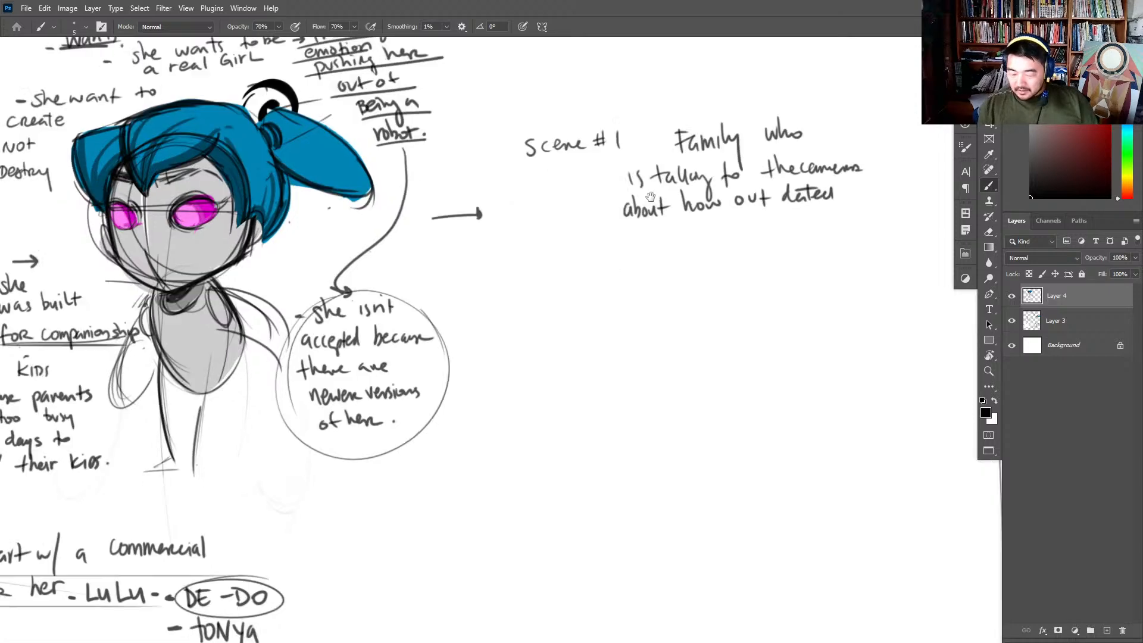
{"action": "mouse_move", "coordinate": [619, 301]}
{"action": "left_mouse_down"}
{"action": "mouse_move", "coordinate": [664, 247]}
{"action": "mouse_move", "coordinate": [653, 297]}
{"action": "left_mouse_up"}
{"action": "left_click_drag", "start_coordinate": [664, 236], "coordinate": [665, 249]}
{"action": "mouse_move", "coordinate": [660, 237]}
{"action": "left_mouse_down"}
{"action": "mouse_move", "coordinate": [665, 250]}
{"action": "mouse_move", "coordinate": [713, 233]}
{"action": "mouse_move", "coordinate": [713, 243]}
{"action": "left_mouse_up"}
{"action": "left_click_drag", "start_coordinate": [730, 232], "coordinate": [733, 232]}
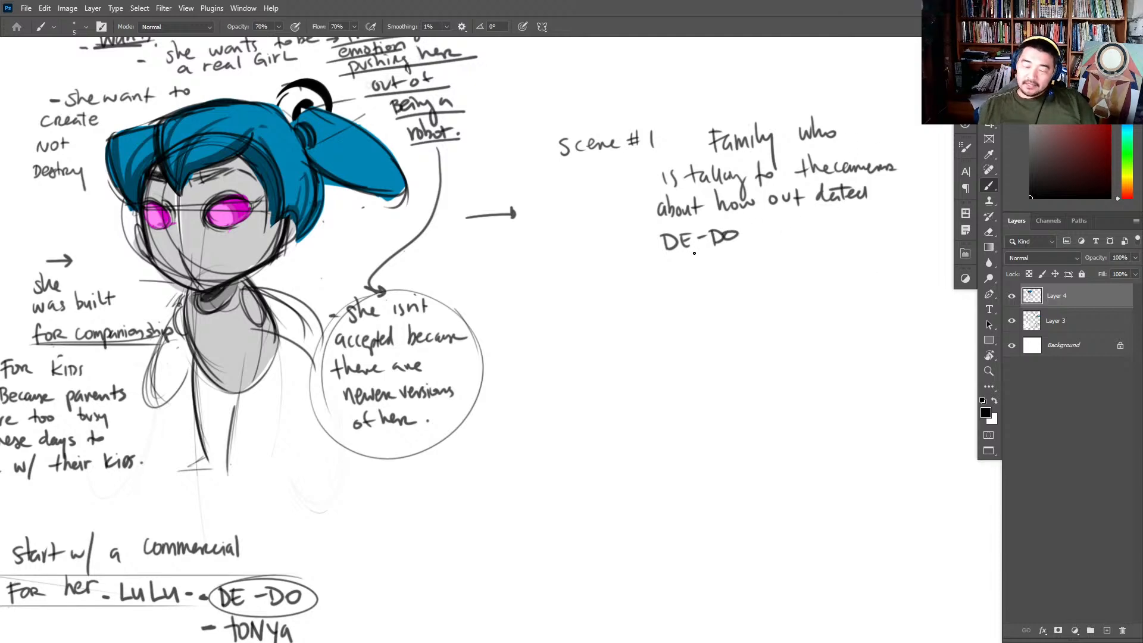
{"action": "left_click_drag", "start_coordinate": [682, 141], "coordinate": [693, 141]}
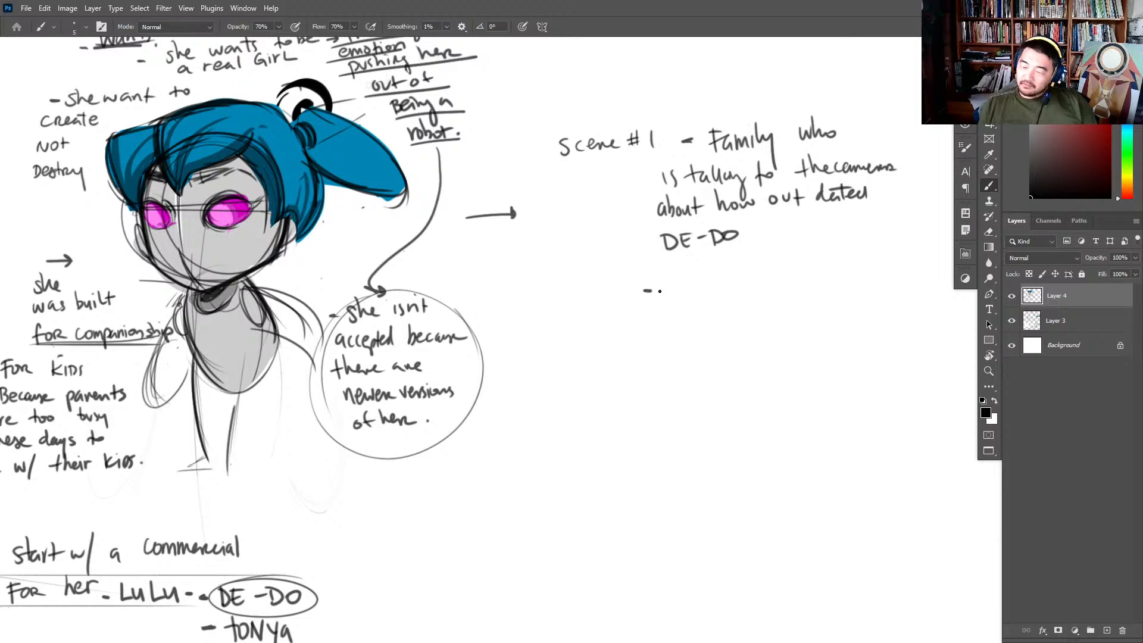
- Write the entry "- Family 2" below the first family's note, with "DE-DO Disagrees" beneath it
{"action": "mouse_move", "coordinate": [672, 279]}
{"action": "left_mouse_down"}
{"action": "mouse_move", "coordinate": [669, 302]}
{"action": "mouse_move", "coordinate": [684, 280]}
{"action": "left_mouse_up"}
{"action": "mouse_move", "coordinate": [668, 293]}
{"action": "left_mouse_down"}
{"action": "mouse_move", "coordinate": [737, 286]}
{"action": "mouse_move", "coordinate": [752, 300]}
{"action": "mouse_move", "coordinate": [793, 284]}
{"action": "left_mouse_up"}
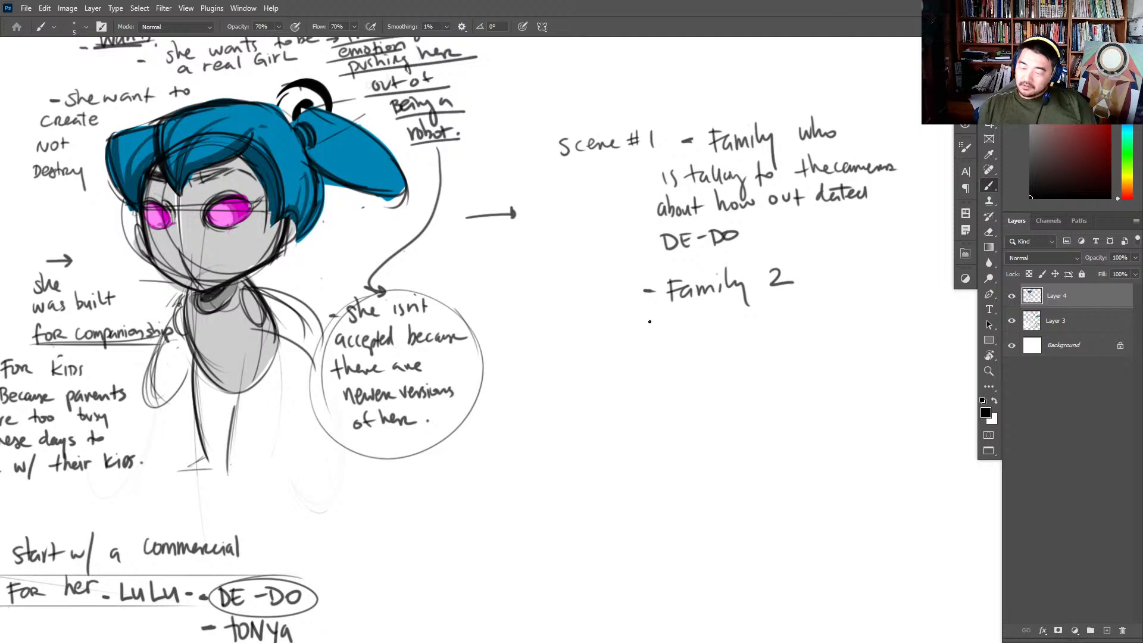
{"action": "left_click_drag", "start_coordinate": [641, 315], "coordinate": [648, 329]}
{"action": "mouse_move", "coordinate": [654, 317]}
{"action": "left_mouse_down"}
{"action": "mouse_move", "coordinate": [653, 332]}
{"action": "mouse_move", "coordinate": [665, 317]}
{"action": "left_mouse_up"}
{"action": "left_click_drag", "start_coordinate": [674, 323], "coordinate": [689, 329]}
{"action": "left_click_drag", "start_coordinate": [688, 315], "coordinate": [808, 340]}
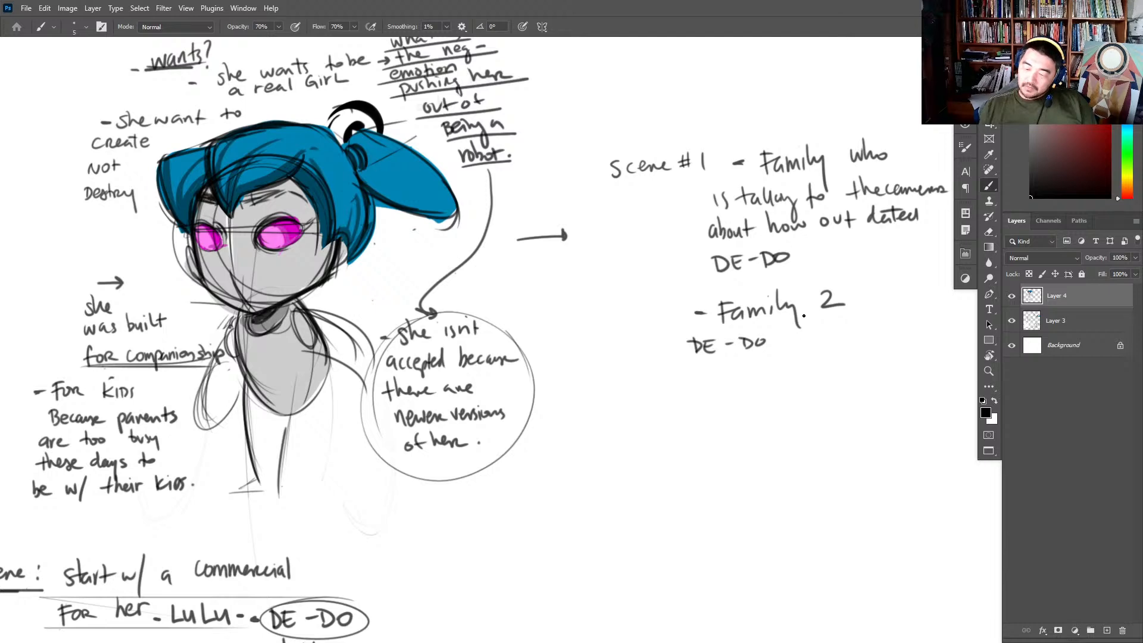
{"action": "left_click_drag", "start_coordinate": [784, 332], "coordinate": [787, 346]}
{"action": "mouse_move", "coordinate": [797, 336]}
{"action": "left_mouse_down"}
{"action": "mouse_move", "coordinate": [799, 348]}
{"action": "mouse_move", "coordinate": [825, 344]}
{"action": "left_mouse_up"}
{"action": "mouse_move", "coordinate": [827, 337]}
{"action": "left_mouse_down"}
{"action": "mouse_move", "coordinate": [826, 356]}
{"action": "mouse_move", "coordinate": [858, 342]}
{"action": "mouse_move", "coordinate": [825, 344]}
{"action": "mouse_move", "coordinate": [831, 357]}
{"action": "mouse_move", "coordinate": [880, 340]}
{"action": "mouse_move", "coordinate": [848, 340]}
{"action": "mouse_move", "coordinate": [868, 336]}
{"action": "left_mouse_up"}
{"action": "key", "text": "ctrl+z"}
{"action": "key", "text": "e"}
{"action": "key", "text": "b"}
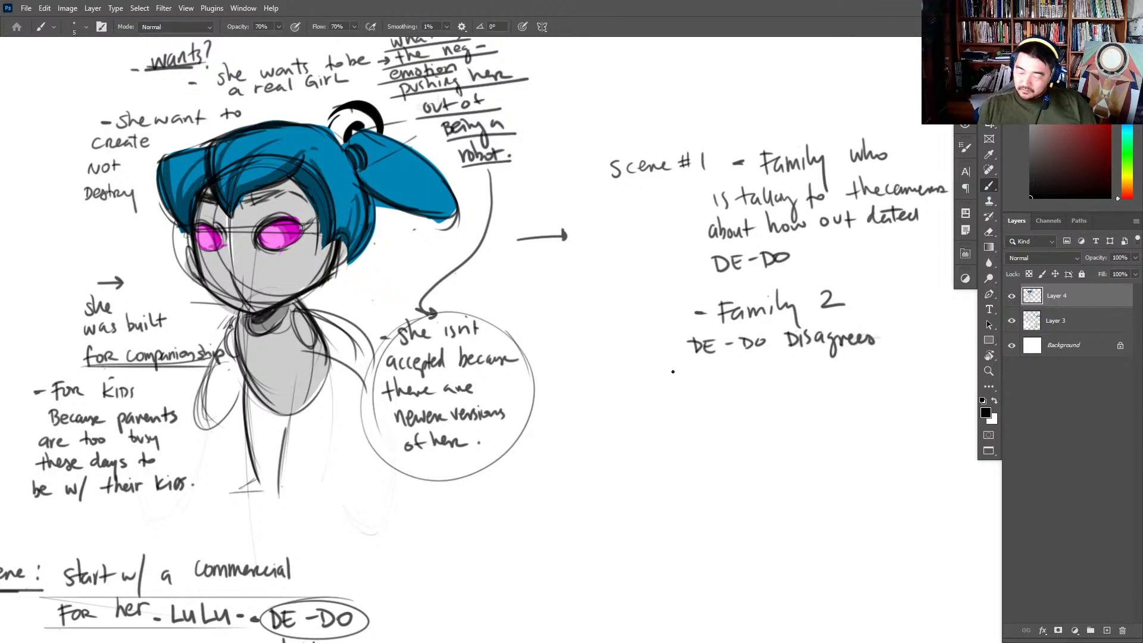
- Finish the second family's note with "w/ all things kids want." and underline "Family 2"
{"action": "mouse_move", "coordinate": [673, 372]}
{"action": "left_mouse_down"}
{"action": "mouse_move", "coordinate": [693, 388]}
{"action": "mouse_move", "coordinate": [736, 373]}
{"action": "mouse_move", "coordinate": [757, 385]}
{"action": "mouse_move", "coordinate": [763, 372]}
{"action": "mouse_move", "coordinate": [728, 373]}
{"action": "mouse_move", "coordinate": [763, 366]}
{"action": "mouse_move", "coordinate": [723, 374]}
{"action": "mouse_move", "coordinate": [775, 354]}
{"action": "mouse_move", "coordinate": [786, 370]}
{"action": "mouse_move", "coordinate": [826, 372]}
{"action": "left_mouse_up"}
{"action": "key", "text": "e"}
{"action": "key", "text": "b"}
{"action": "mouse_move", "coordinate": [847, 355]}
{"action": "left_mouse_down"}
{"action": "mouse_move", "coordinate": [850, 372]}
{"action": "mouse_move", "coordinate": [887, 372]}
{"action": "left_mouse_up"}
{"action": "left_click_drag", "start_coordinate": [694, 400], "coordinate": [726, 410]}
{"action": "left_click_drag", "start_coordinate": [728, 410], "coordinate": [743, 409]}
{"action": "left_click_drag", "start_coordinate": [739, 403], "coordinate": [765, 397]}
{"action": "left_click_drag", "start_coordinate": [713, 319], "coordinate": [906, 319]}
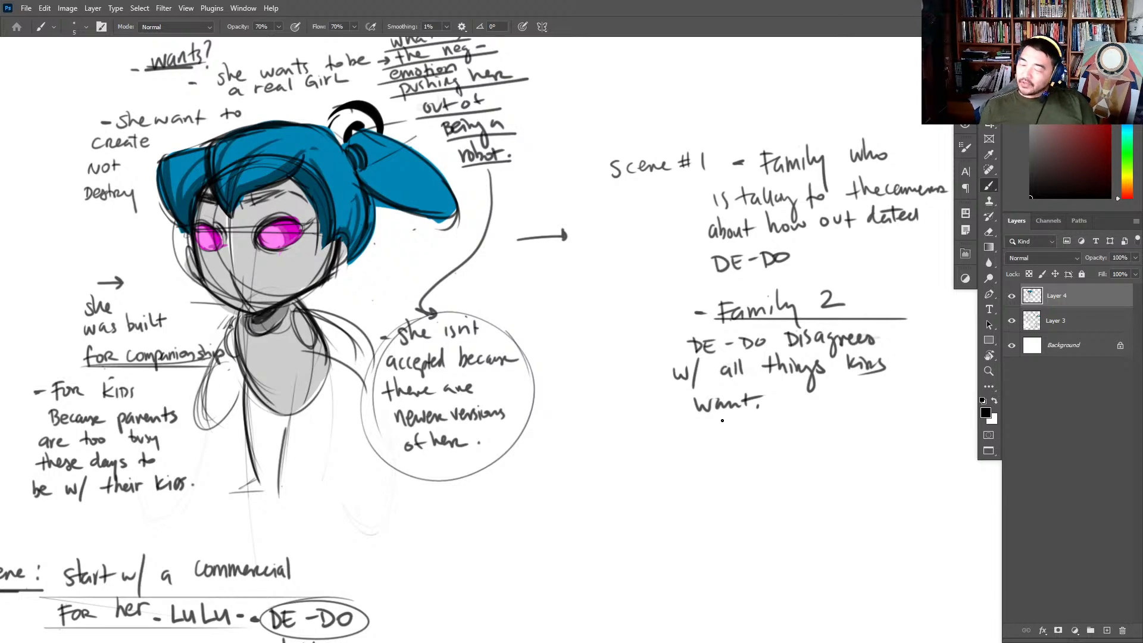
- Write a third dashed entry, "Family #3", and thicken the dashes before the first two family entries
{"action": "left_click_drag", "start_coordinate": [673, 442], "coordinate": [680, 443]}
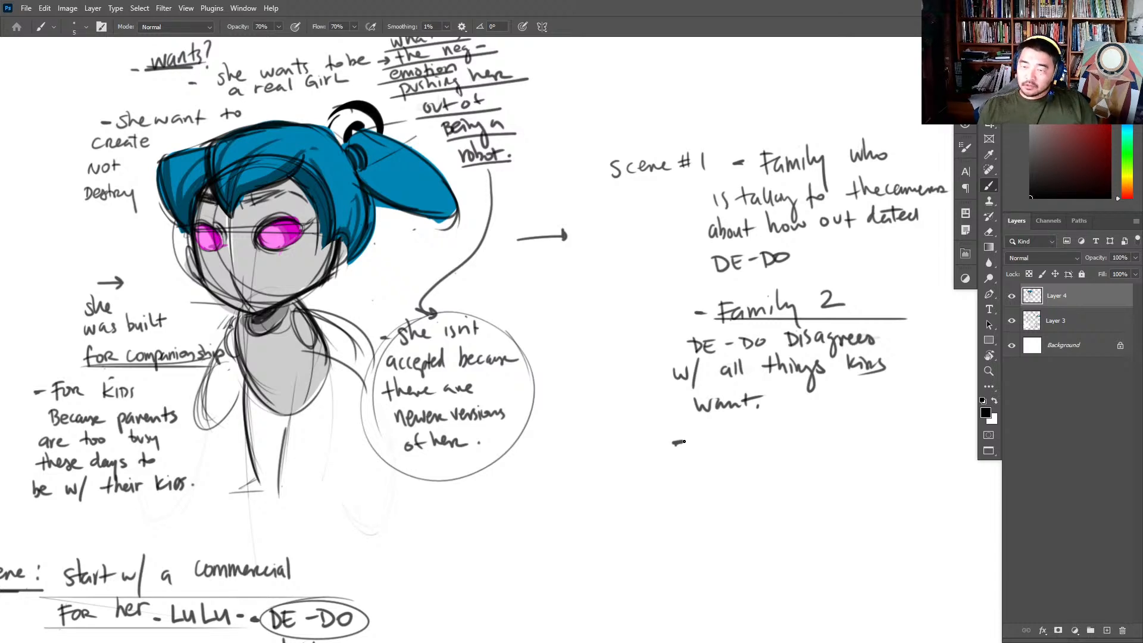
{"action": "left_click_drag", "start_coordinate": [693, 312], "coordinate": [706, 311]}
{"action": "left_click_drag", "start_coordinate": [729, 165], "coordinate": [742, 162]}
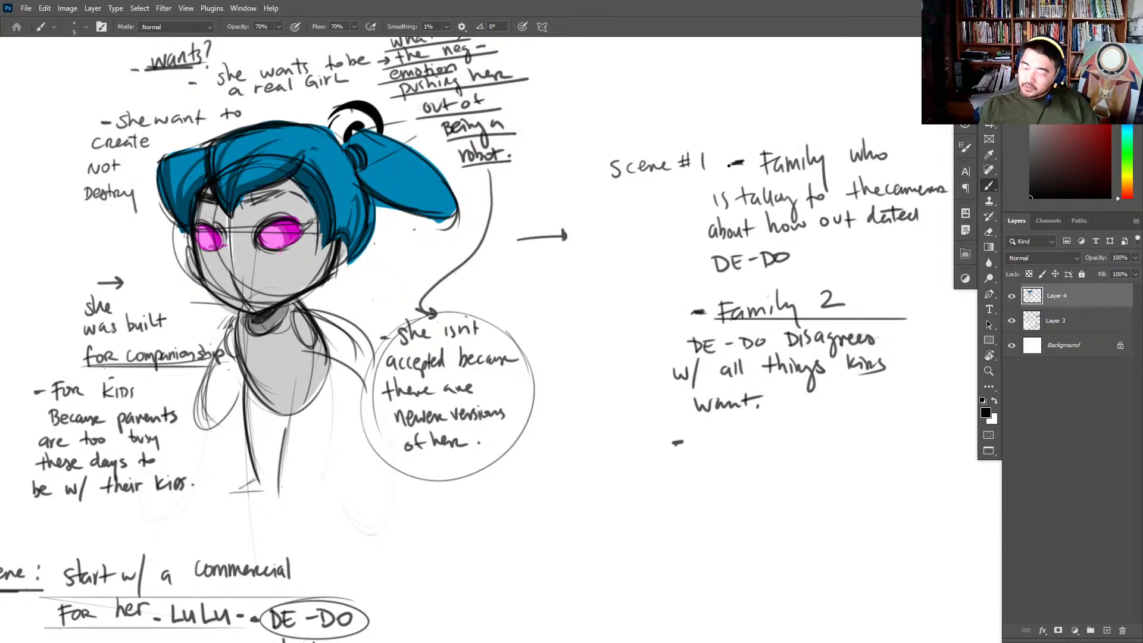
{"action": "mouse_move", "coordinate": [704, 449]}
{"action": "left_mouse_down"}
{"action": "mouse_move", "coordinate": [769, 469]}
{"action": "mouse_move", "coordinate": [802, 445]}
{"action": "mouse_move", "coordinate": [817, 455]}
{"action": "left_mouse_up"}
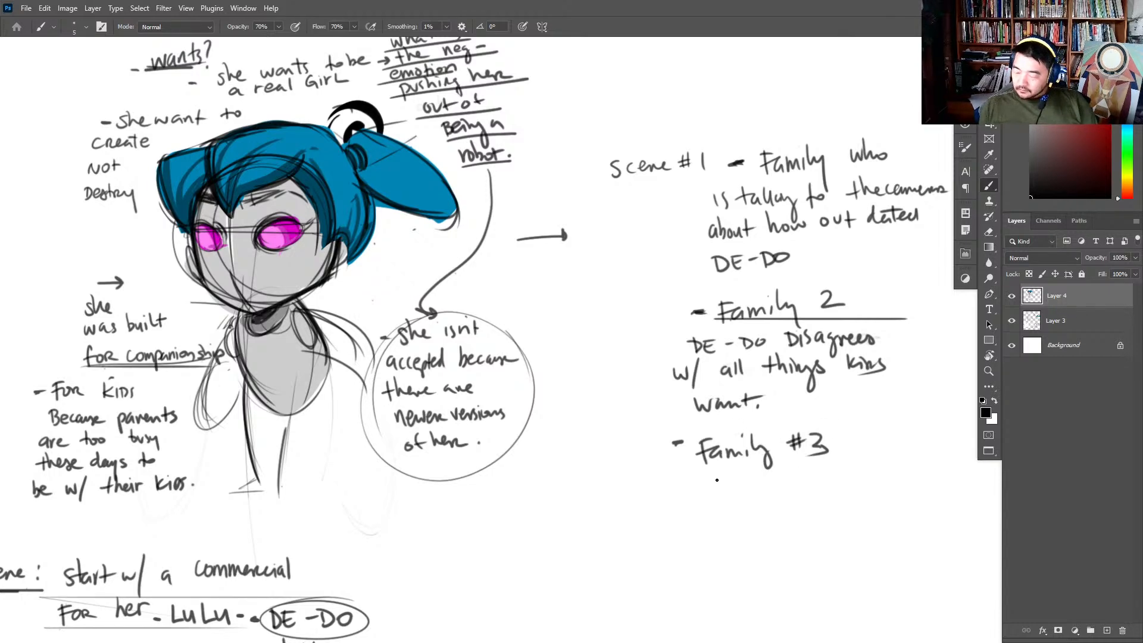
- Write "DE-DO is Demanding." beneath "Family #3"
{"action": "mouse_move", "coordinate": [717, 476]}
{"action": "left_mouse_down"}
{"action": "mouse_move", "coordinate": [722, 493]}
{"action": "mouse_move", "coordinate": [772, 475]}
{"action": "left_mouse_up"}
{"action": "mouse_move", "coordinate": [783, 470]}
{"action": "left_mouse_down"}
{"action": "mouse_move", "coordinate": [781, 486]}
{"action": "mouse_move", "coordinate": [809, 471]}
{"action": "mouse_move", "coordinate": [885, 476]}
{"action": "left_mouse_up"}
{"action": "key", "text": "ctrl+z"}
{"action": "key", "text": "ctrl+z"}
{"action": "key", "text": "ctrl+z"}
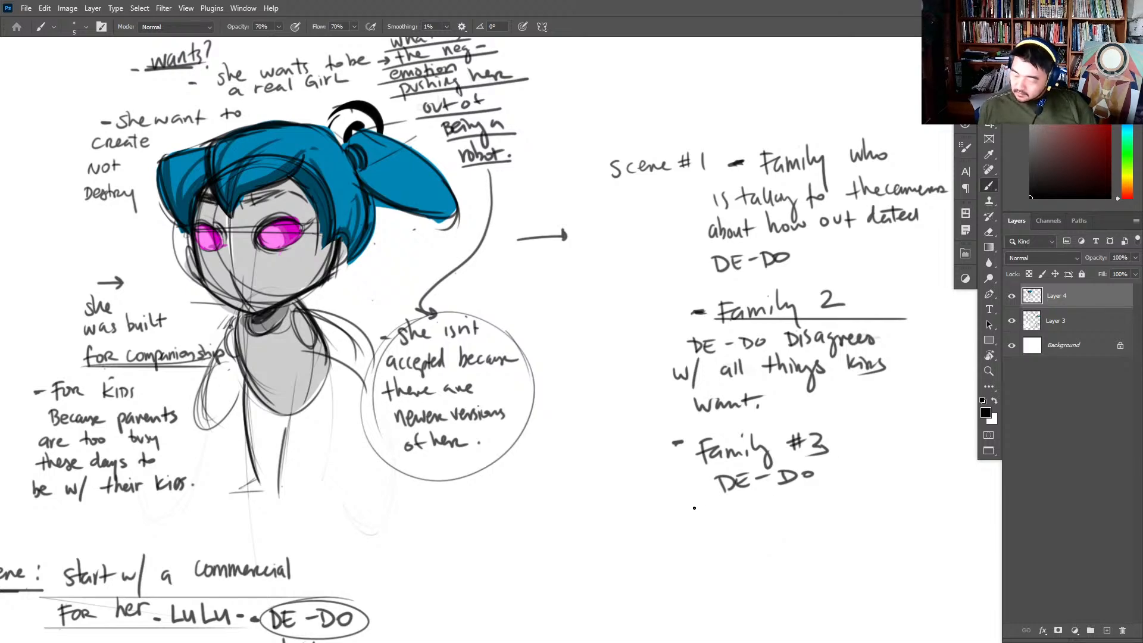
{"action": "mouse_move", "coordinate": [693, 505]}
{"action": "left_mouse_down"}
{"action": "mouse_move", "coordinate": [702, 517]}
{"action": "mouse_move", "coordinate": [815, 502]}
{"action": "mouse_move", "coordinate": [839, 538]}
{"action": "left_mouse_up"}
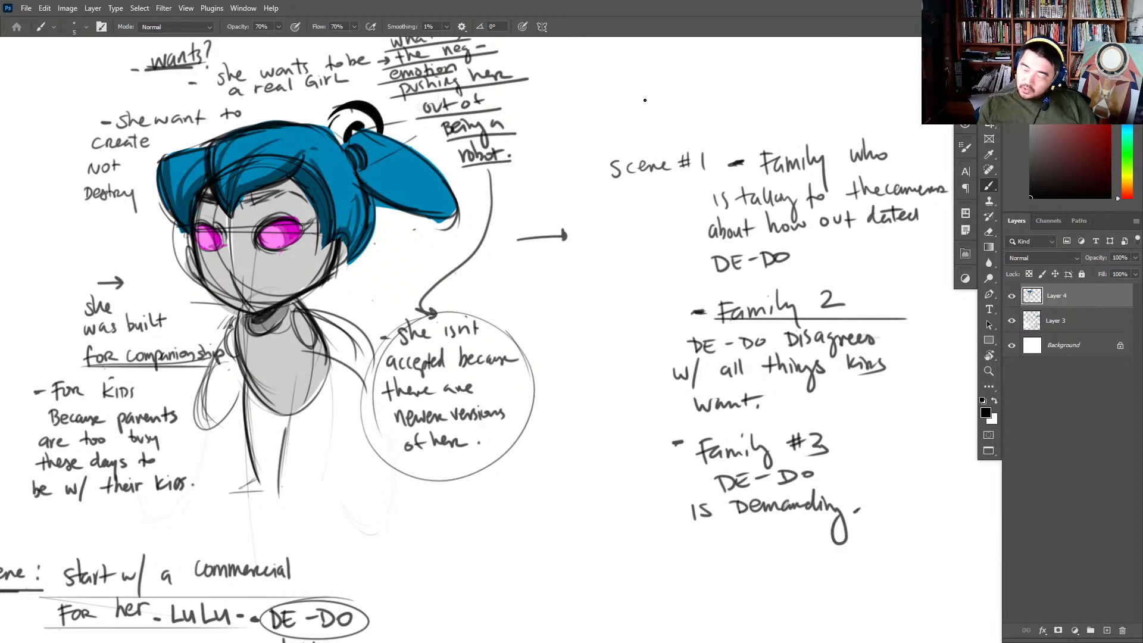
- Write "complaints w/ Families" beneath the "Scene #1" label
{"action": "left_click_drag", "start_coordinate": [592, 197], "coordinate": [642, 200]}
{"action": "left_click", "coordinate": [646, 188]}
{"action": "left_click_drag", "start_coordinate": [645, 194], "coordinate": [669, 191]}
{"action": "mouse_move", "coordinate": [600, 214]}
{"action": "left_mouse_down"}
{"action": "mouse_move", "coordinate": [614, 215]}
{"action": "mouse_move", "coordinate": [612, 228]}
{"action": "left_mouse_up"}
{"action": "mouse_move", "coordinate": [630, 208]}
{"action": "left_mouse_down"}
{"action": "mouse_move", "coordinate": [634, 222]}
{"action": "mouse_move", "coordinate": [641, 208]}
{"action": "left_mouse_up"}
{"action": "mouse_move", "coordinate": [636, 215]}
{"action": "left_mouse_down"}
{"action": "mouse_move", "coordinate": [659, 219]}
{"action": "mouse_move", "coordinate": [664, 205]}
{"action": "mouse_move", "coordinate": [684, 225]}
{"action": "left_mouse_up"}
- Lasso the robot girl with all her notes, scale them down slightly and move them higher on the page
{"action": "scroll", "coordinate": [794, 328], "scroll_direction": "down", "scroll_amount": 5}
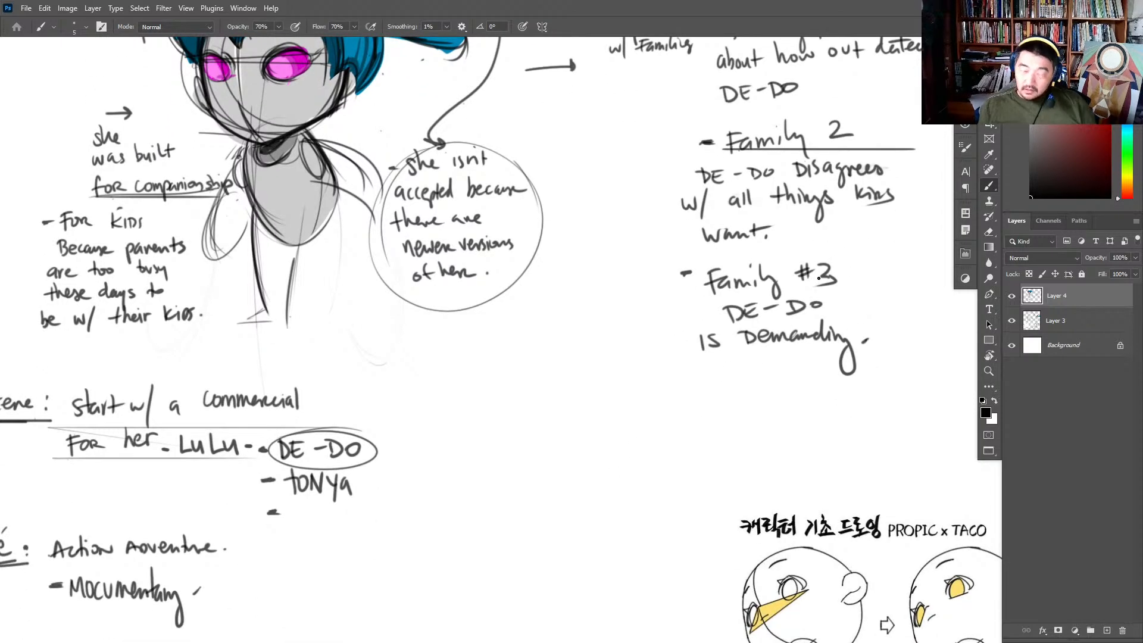
{"action": "mouse_move", "coordinate": [835, 357]}
{"action": "left_mouse_down"}
{"action": "mouse_move", "coordinate": [798, 413]}
{"action": "mouse_move", "coordinate": [655, 482]}
{"action": "mouse_move", "coordinate": [574, 545]}
{"action": "left_mouse_up"}
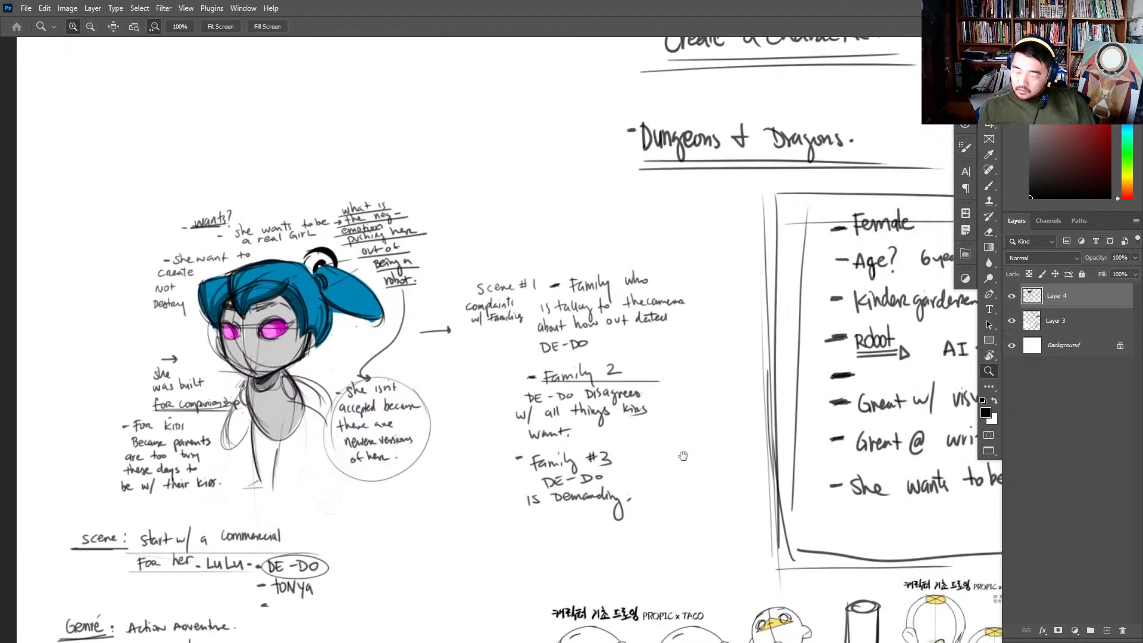
{"action": "left_click_drag", "start_coordinate": [756, 424], "coordinate": [595, 512]}
{"action": "left_click_drag", "start_coordinate": [625, 488], "coordinate": [774, 357]}
{"action": "key", "text": "l"}
{"action": "mouse_move", "coordinate": [877, 158]}
{"action": "left_mouse_down"}
{"action": "mouse_move", "coordinate": [786, 369]}
{"action": "mouse_move", "coordinate": [356, 400]}
{"action": "mouse_move", "coordinate": [740, 104]}
{"action": "mouse_move", "coordinate": [882, 196]}
{"action": "left_mouse_up"}
{"action": "key", "text": "v"}
{"action": "left_click_drag", "start_coordinate": [854, 239], "coordinate": [799, 310]}
{"action": "key", "text": "ctrl+t"}
{"action": "left_click_drag", "start_coordinate": [838, 175], "coordinate": [809, 196]}
{"action": "key", "text": "Return"}
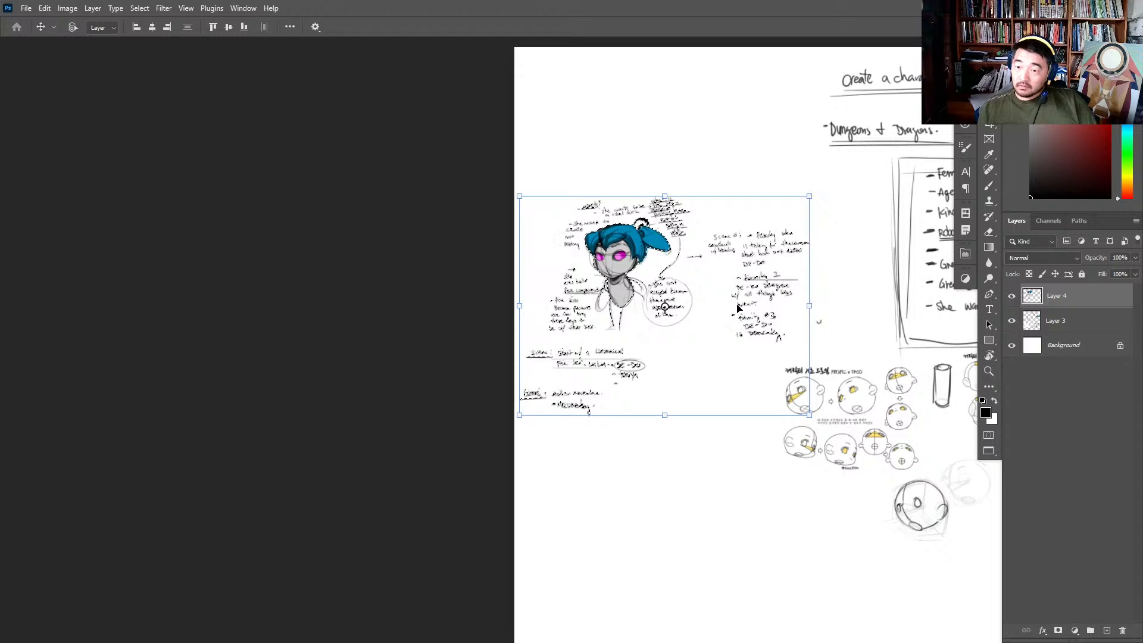
{"action": "left_click_drag", "start_coordinate": [745, 300], "coordinate": [750, 232]}
- Erase the small stray mark left below the family notes
{"action": "key", "text": "z"}
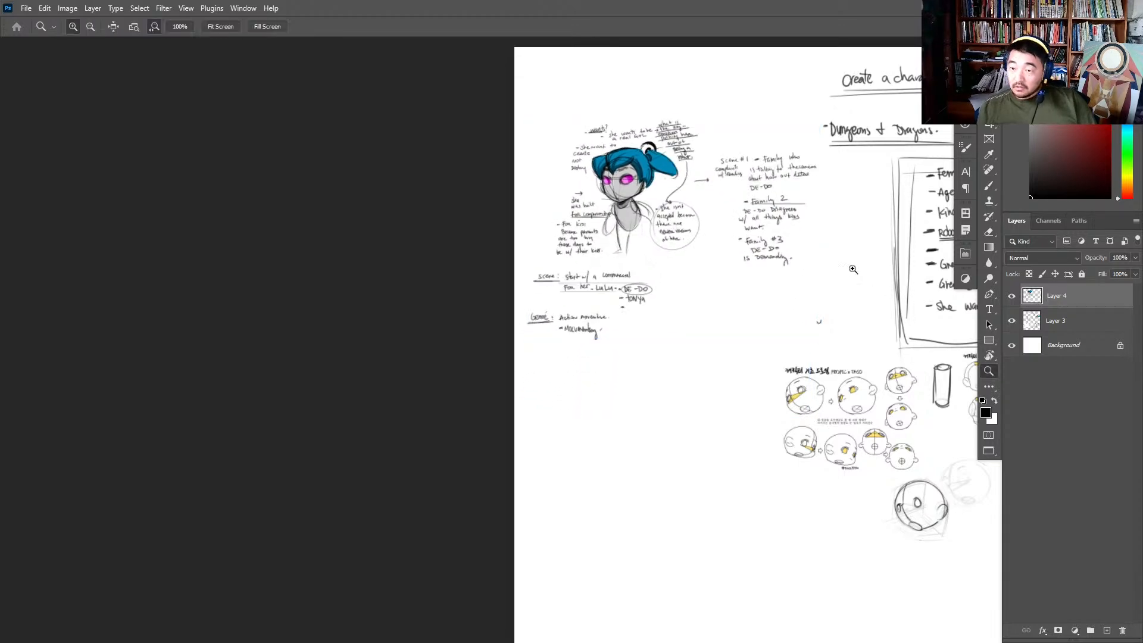
{"action": "left_click", "coordinate": [872, 264]}
{"action": "key", "text": "b"}
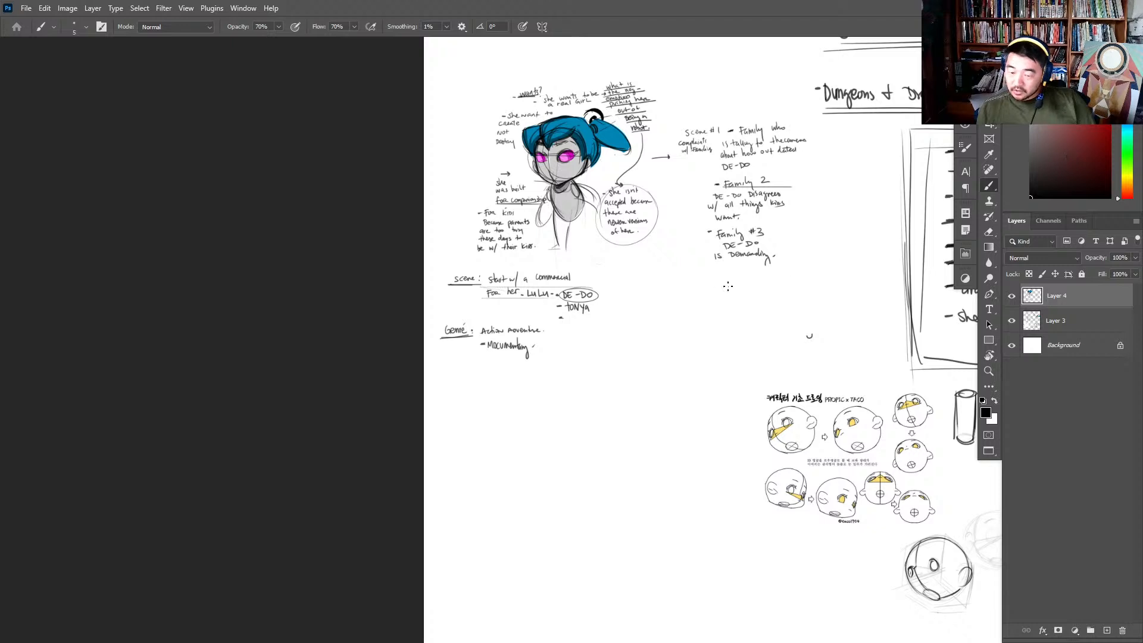
{"action": "key", "text": "e"}
{"action": "scroll", "coordinate": [798, 274], "scroll_direction": "up", "scroll_amount": 1}
{"action": "key", "text": "b"}
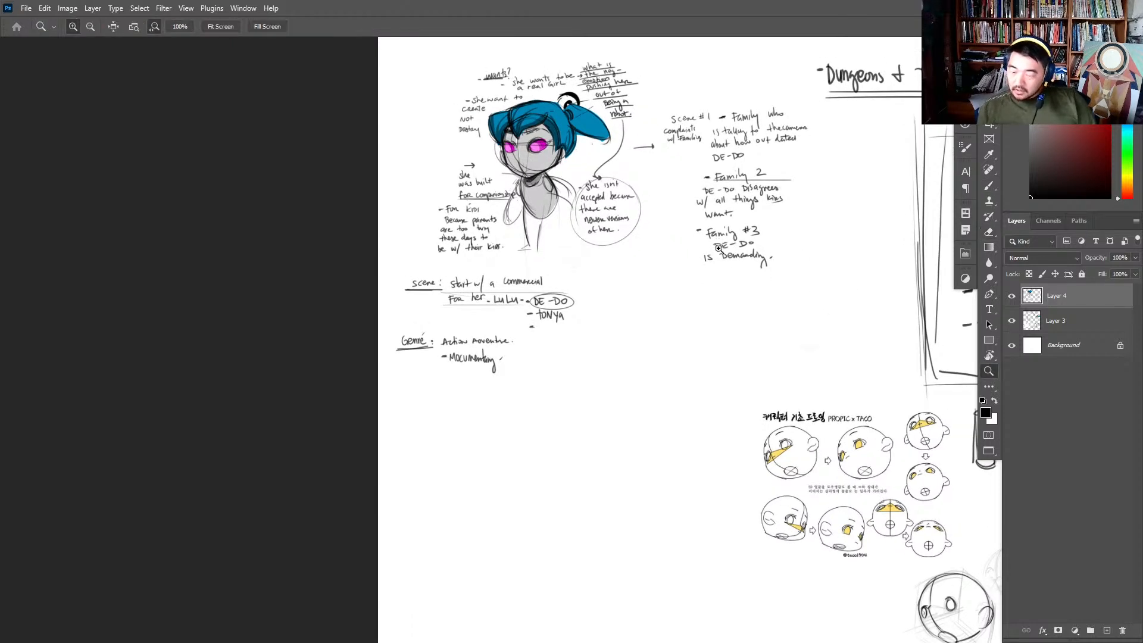
- Thicken the tail of the "g" in "Demanding" and choose a slightly larger 70% sketch brush
{"action": "scroll", "coordinate": [776, 262], "scroll_direction": "up", "scroll_amount": 1}
{"action": "left_click_drag", "start_coordinate": [773, 267], "coordinate": [774, 263]}
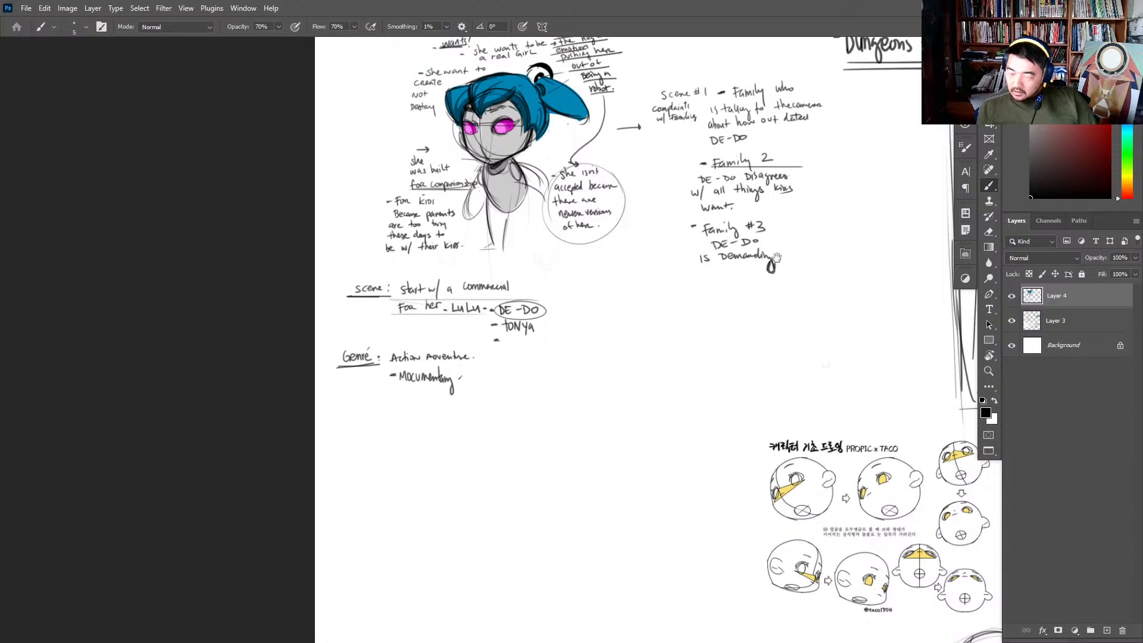
{"action": "scroll", "coordinate": [774, 262], "scroll_direction": "down", "scroll_amount": 1}
{"action": "scroll", "coordinate": [476, 238], "scroll_direction": "up", "scroll_amount": 2}
{"action": "right_click", "coordinate": [860, 173]}
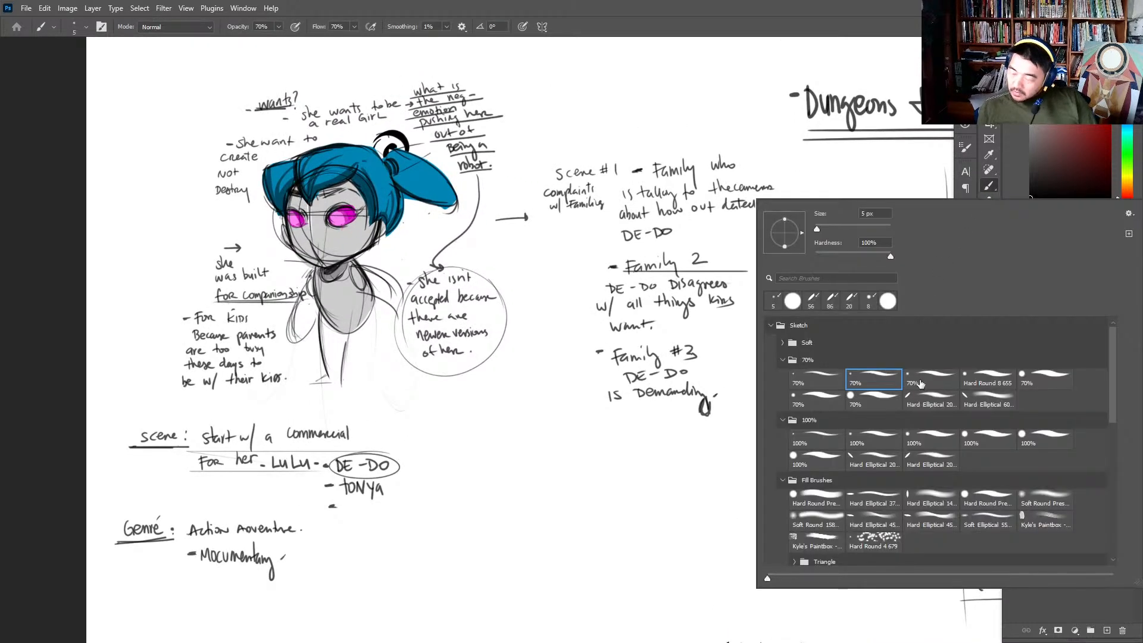
{"action": "key", "text": "Return"}
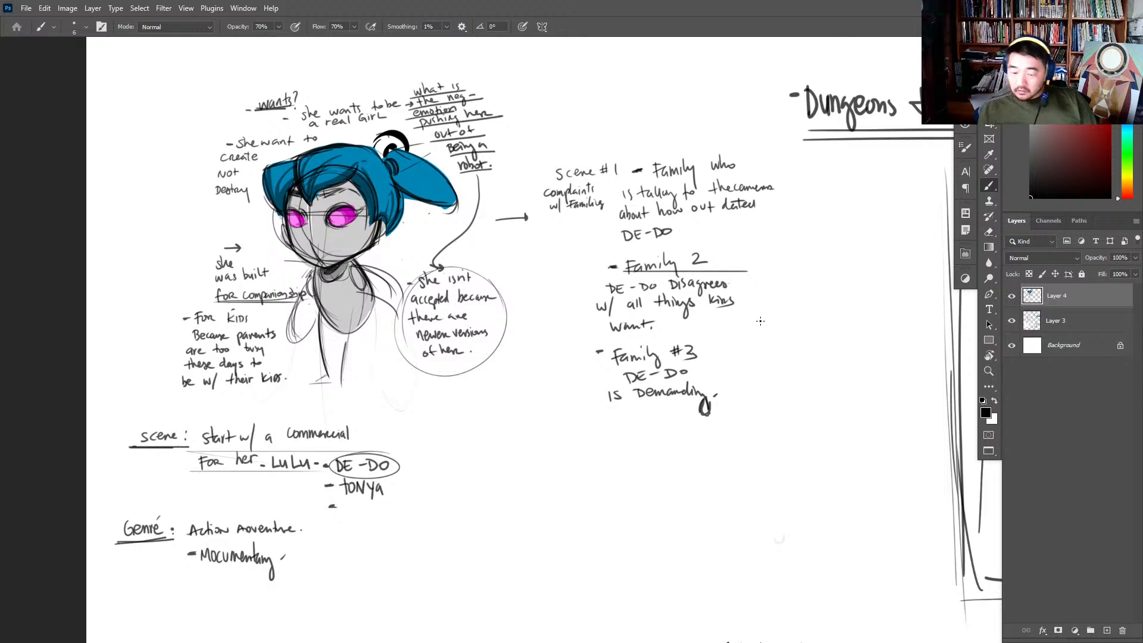
- Erase the dark leg lines beneath the robot girl's torso
{"action": "key", "text": "e"}
{"action": "left_click_drag", "start_coordinate": [331, 384], "coordinate": [318, 335]}
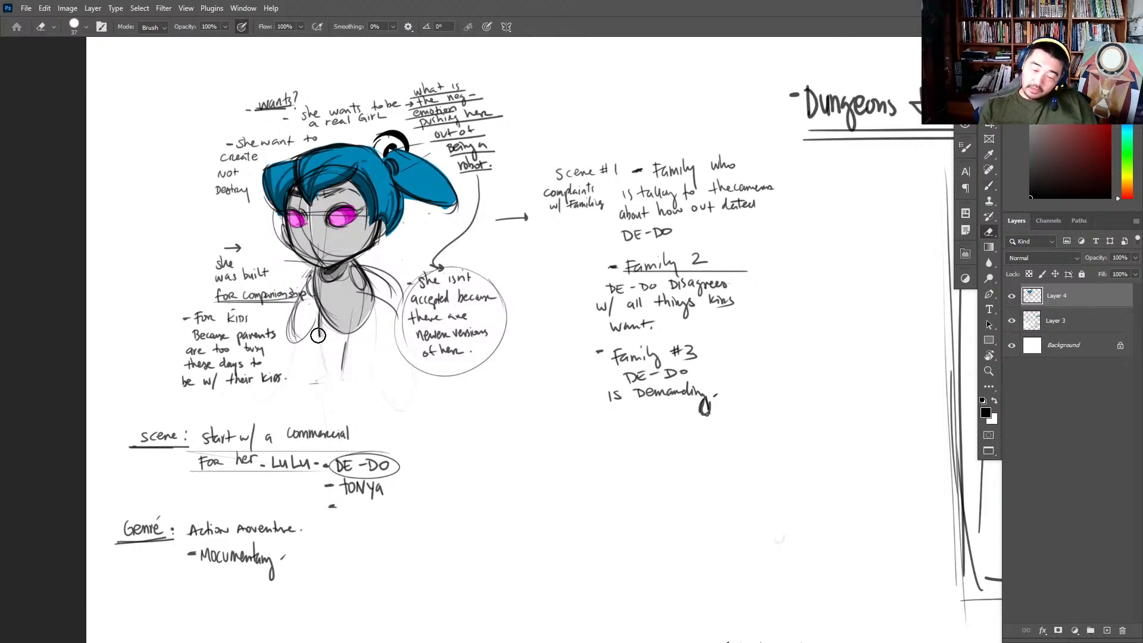
{"action": "key", "text": "b"}
- Underline "Family #3" and write "Cut to engineers" below the family notes
{"action": "scroll", "coordinate": [738, 272], "scroll_direction": "up", "scroll_amount": 1}
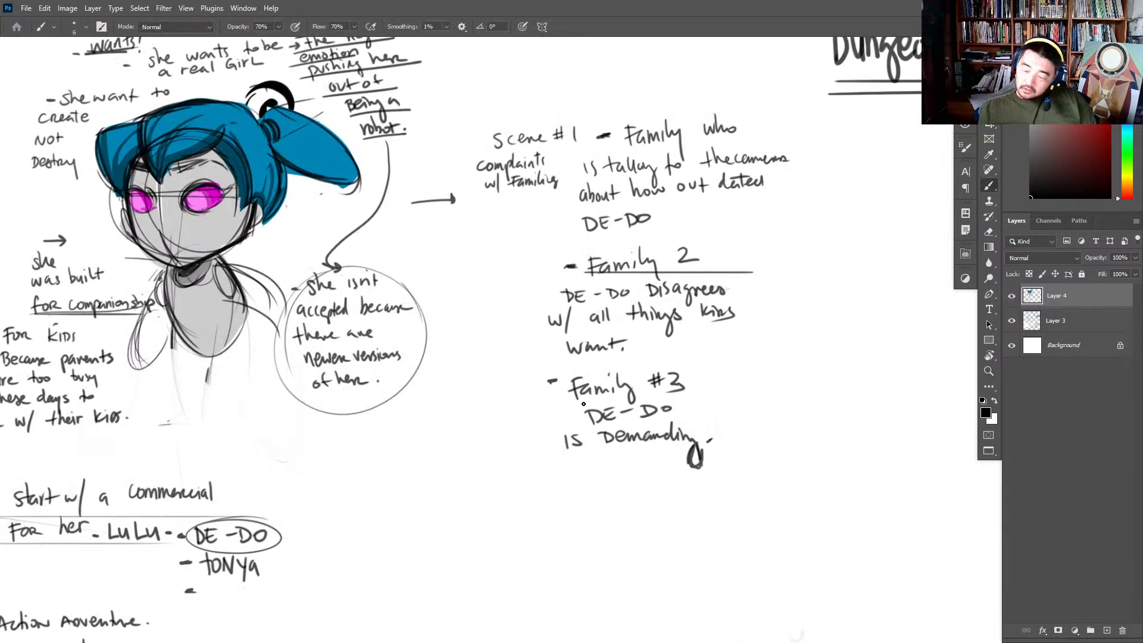
{"action": "left_click_drag", "start_coordinate": [573, 399], "coordinate": [701, 391]}
{"action": "scroll", "coordinate": [679, 316], "scroll_direction": "down", "scroll_amount": 2}
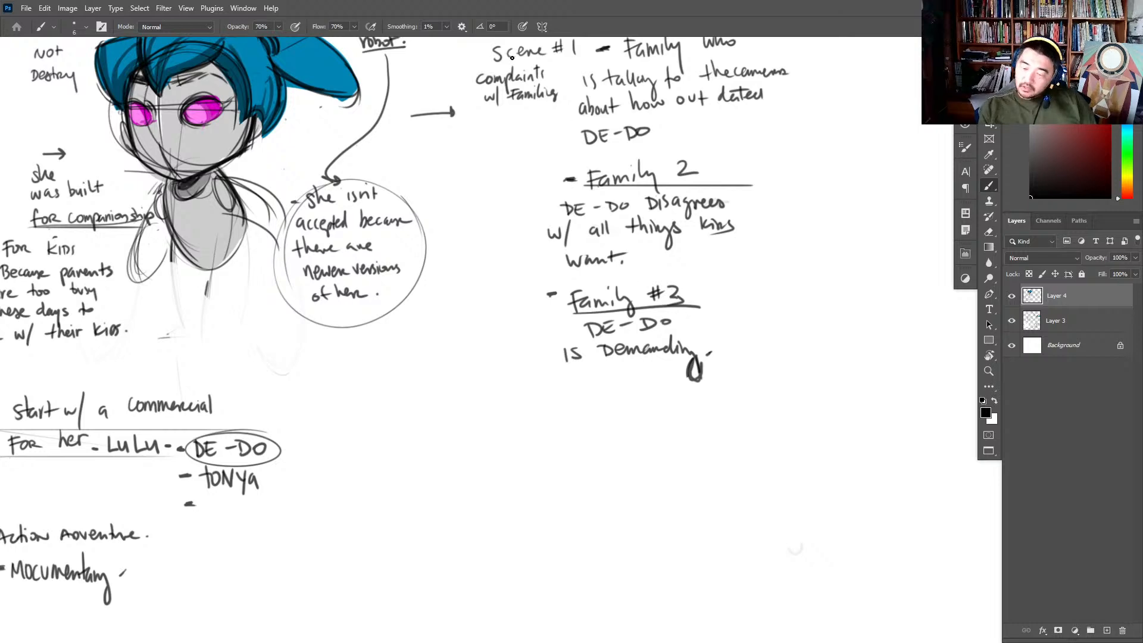
{"action": "scroll", "coordinate": [584, 89], "scroll_direction": "up", "scroll_amount": 2}
{"action": "left_click_drag", "start_coordinate": [486, 544], "coordinate": [507, 561]}
{"action": "left_click_drag", "start_coordinate": [503, 550], "coordinate": [542, 562]}
{"action": "left_click_drag", "start_coordinate": [529, 553], "coordinate": [675, 544]}
{"action": "scroll", "coordinate": [729, 257], "scroll_direction": "down", "scroll_amount": 3}
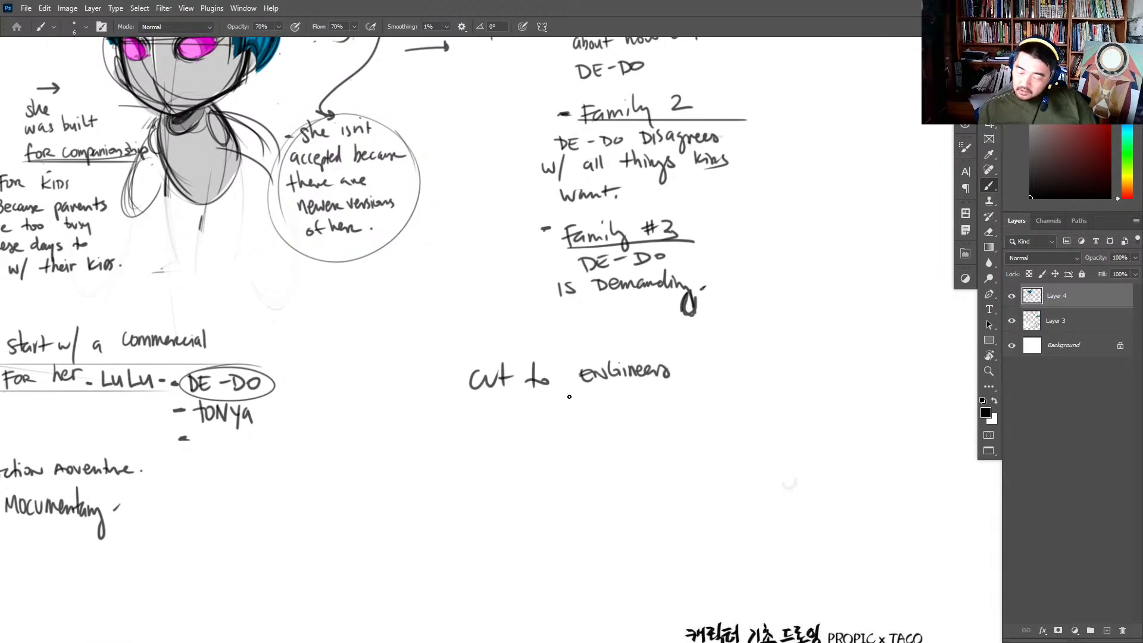
- Write "Revealing DEE-DEE" beneath "Cut to engineers", with "V.02" under the new robot's name
{"action": "mouse_move", "coordinate": [546, 407]}
{"action": "left_mouse_down"}
{"action": "mouse_move", "coordinate": [543, 429]}
{"action": "mouse_move", "coordinate": [617, 409]}
{"action": "mouse_move", "coordinate": [642, 442]}
{"action": "left_mouse_up"}
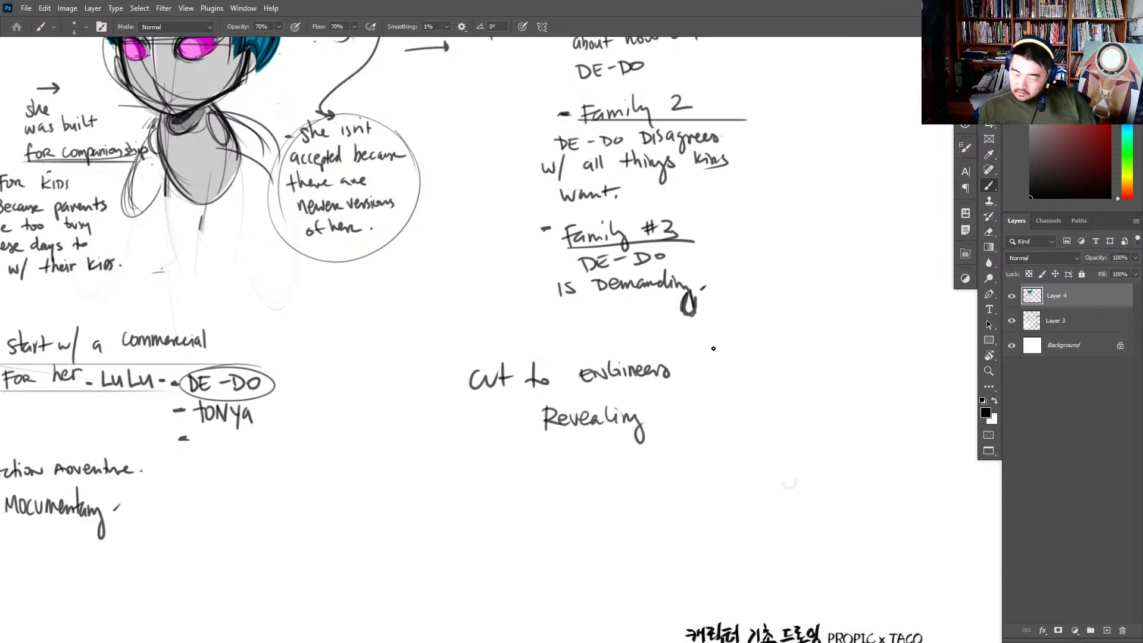
{"action": "mouse_move", "coordinate": [680, 414]}
{"action": "left_mouse_down"}
{"action": "mouse_move", "coordinate": [711, 424]}
{"action": "mouse_move", "coordinate": [718, 409]}
{"action": "mouse_move", "coordinate": [736, 423]}
{"action": "mouse_move", "coordinate": [732, 415]}
{"action": "mouse_move", "coordinate": [746, 422]}
{"action": "mouse_move", "coordinate": [729, 423]}
{"action": "mouse_move", "coordinate": [738, 411]}
{"action": "mouse_move", "coordinate": [795, 417]}
{"action": "mouse_move", "coordinate": [800, 401]}
{"action": "left_mouse_up"}
{"action": "key", "text": "ctrl+z"}
{"action": "key", "text": "ctrl+z"}
- Write "of DE-DO" beneath "V.02" and add a dash on each side of "DEE-DEE"
{"action": "key", "text": "ctrl+z"}
{"action": "mouse_move", "coordinate": [735, 420]}
{"action": "left_mouse_down"}
{"action": "mouse_move", "coordinate": [749, 418]}
{"action": "mouse_move", "coordinate": [711, 458]}
{"action": "mouse_move", "coordinate": [719, 438]}
{"action": "mouse_move", "coordinate": [737, 442]}
{"action": "left_mouse_up"}
{"action": "mouse_move", "coordinate": [746, 443]}
{"action": "left_mouse_down"}
{"action": "mouse_move", "coordinate": [768, 457]}
{"action": "mouse_move", "coordinate": [707, 486]}
{"action": "mouse_move", "coordinate": [718, 483]}
{"action": "left_mouse_up"}
{"action": "mouse_move", "coordinate": [730, 471]}
{"action": "left_mouse_down"}
{"action": "mouse_move", "coordinate": [727, 489]}
{"action": "mouse_move", "coordinate": [738, 479]}
{"action": "left_mouse_up"}
{"action": "mouse_move", "coordinate": [752, 472]}
{"action": "left_mouse_down"}
{"action": "mouse_move", "coordinate": [775, 487]}
{"action": "mouse_move", "coordinate": [773, 473]}
{"action": "left_mouse_up"}
{"action": "left_click_drag", "start_coordinate": [786, 481], "coordinate": [799, 485]}
{"action": "left_click_drag", "start_coordinate": [820, 471], "coordinate": [819, 481]}
{"action": "left_click_drag", "start_coordinate": [821, 471], "coordinate": [799, 485]}
{"action": "key", "text": "ctrl+z"}
{"action": "key", "text": "ctrl+z"}
{"action": "key", "text": "ctrl+z"}
{"action": "mouse_move", "coordinate": [798, 472]}
{"action": "left_mouse_down"}
{"action": "mouse_move", "coordinate": [803, 485]}
{"action": "mouse_move", "coordinate": [821, 474]}
{"action": "left_mouse_up"}
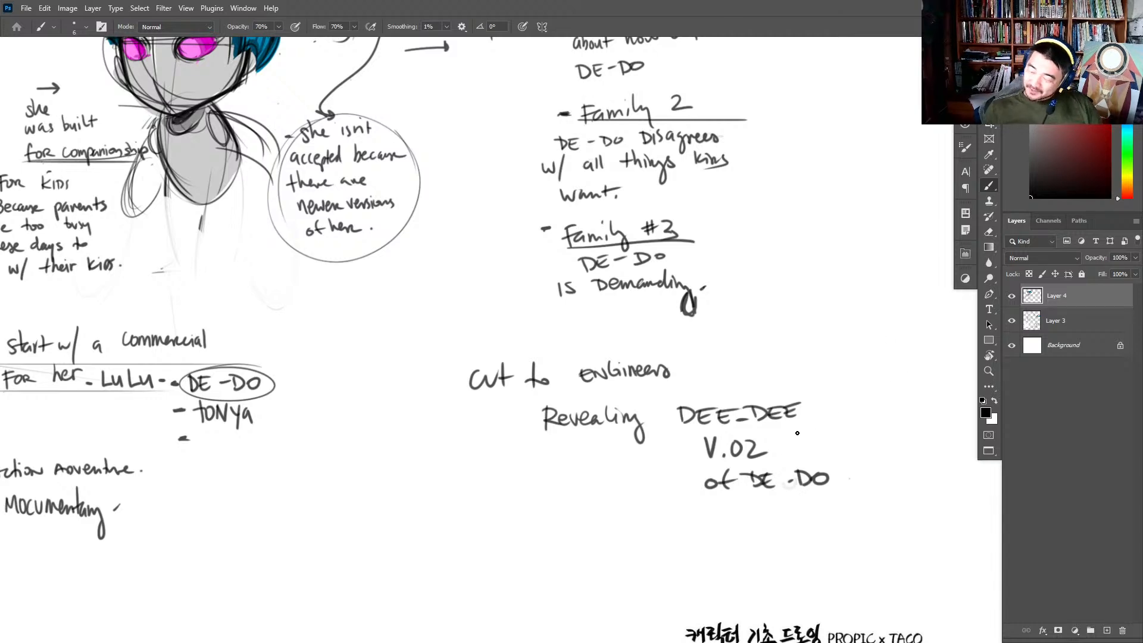
{"action": "left_click_drag", "start_coordinate": [807, 405], "coordinate": [818, 403]}
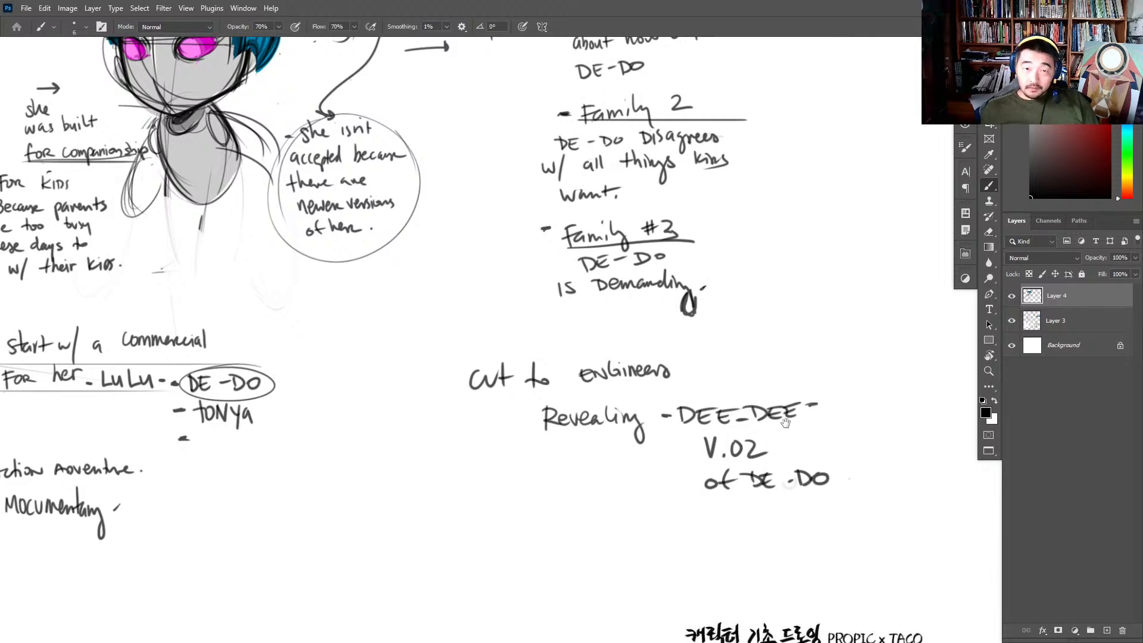
{"action": "key", "text": "super"}
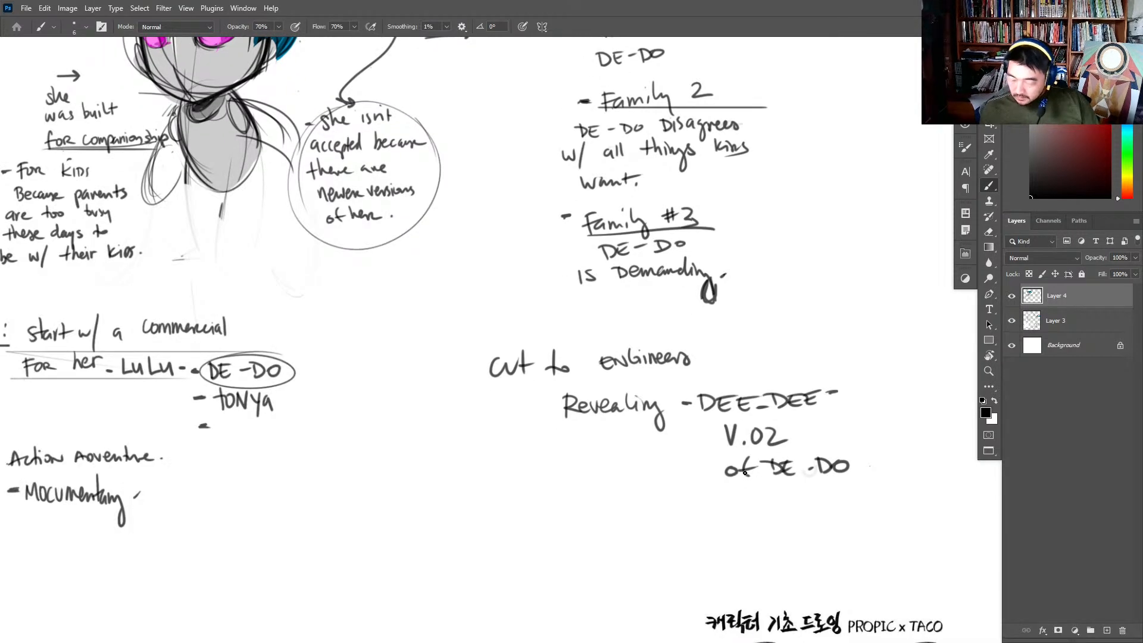
{"action": "key", "text": "ctrl+space"}
{"action": "left_click", "coordinate": [695, 416]}
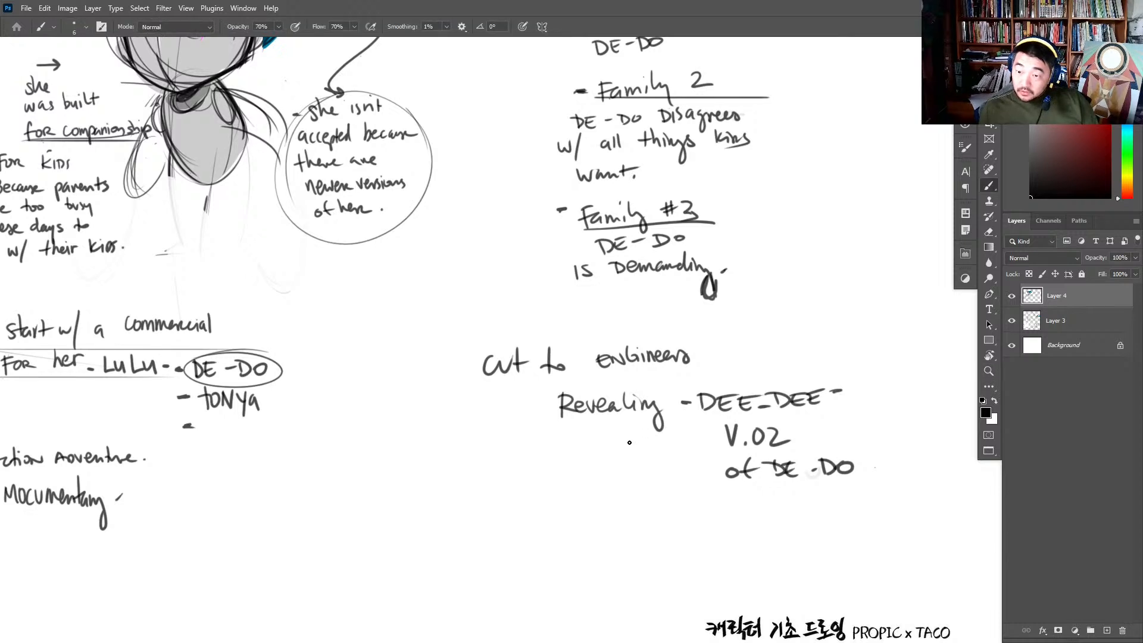
{"action": "key", "text": "space"}
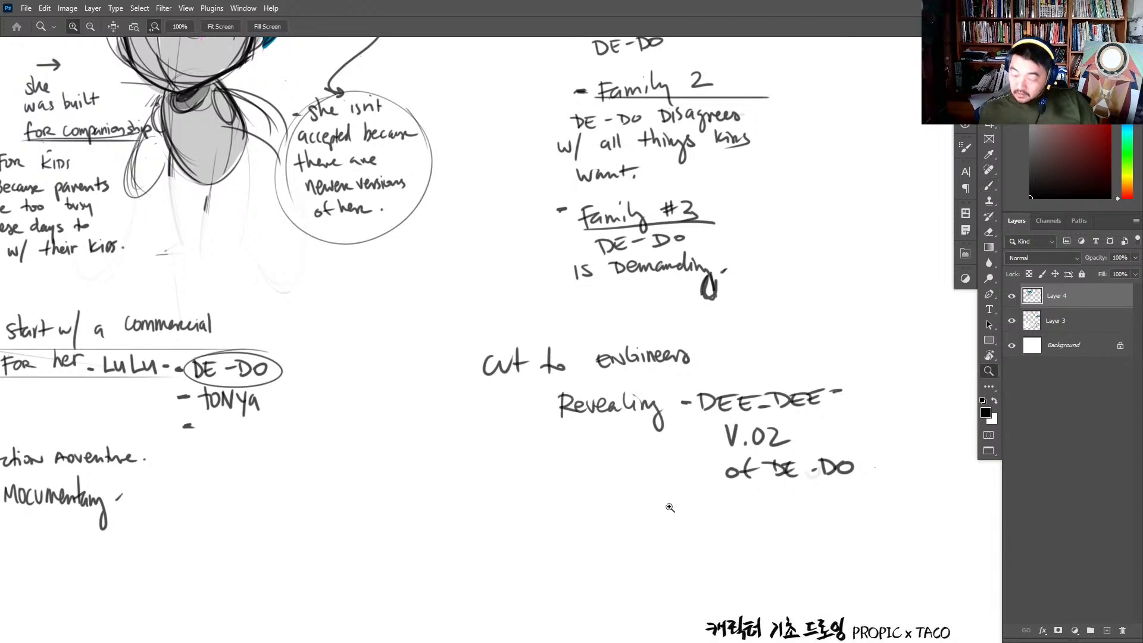
{"action": "left_click_drag", "start_coordinate": [743, 484], "coordinate": [819, 464]}
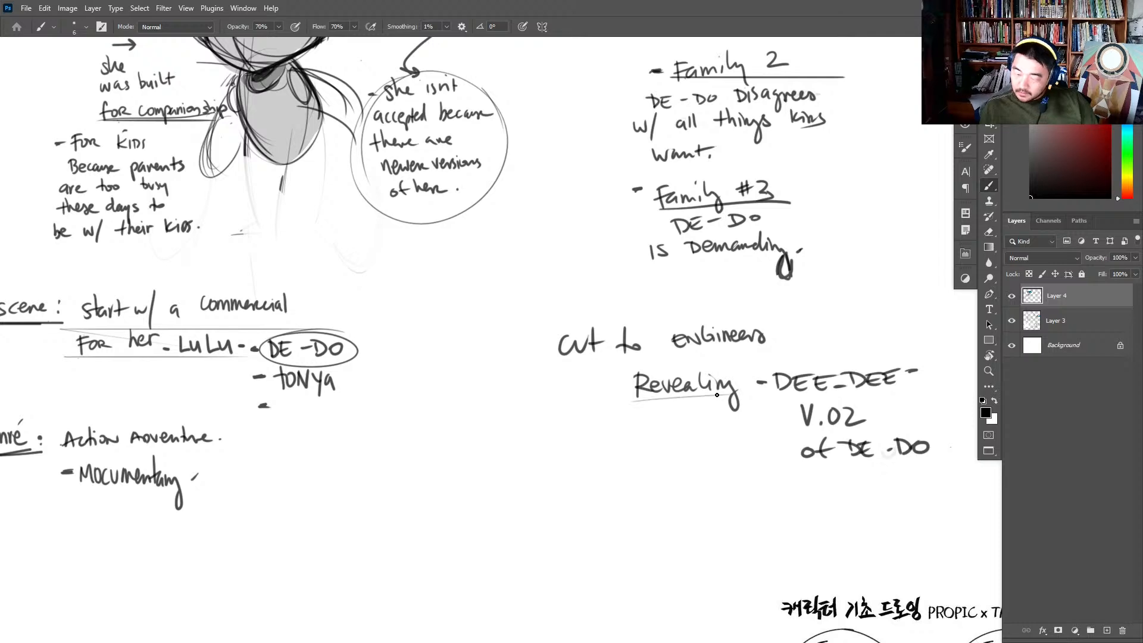
{"action": "key", "text": "ctrl+space"}
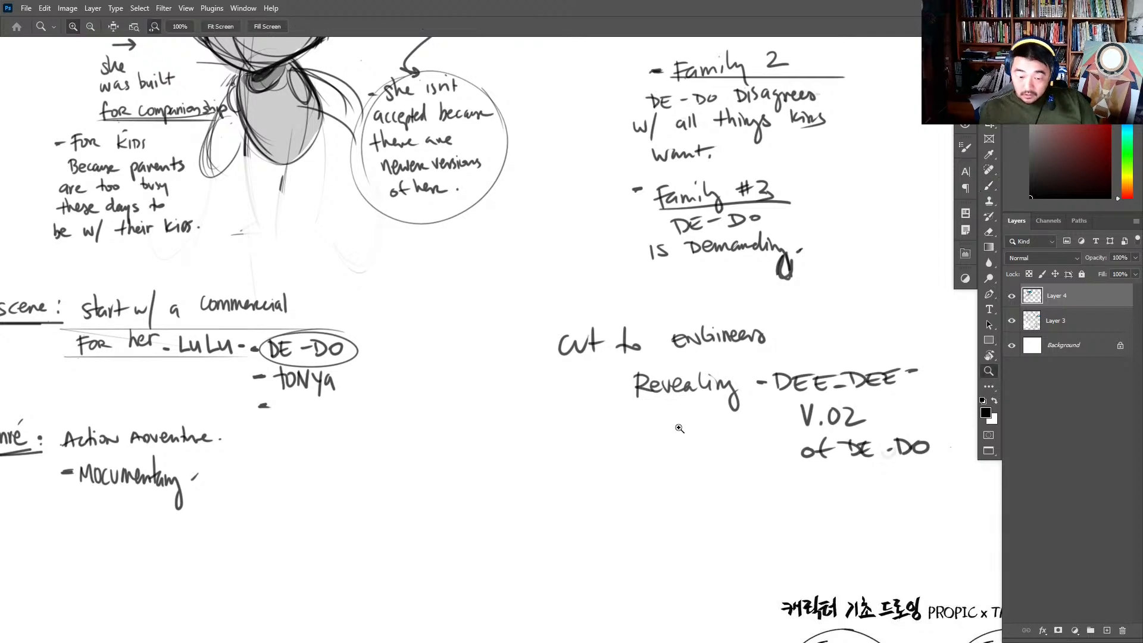
{"action": "left_click_drag", "start_coordinate": [664, 451], "coordinate": [641, 459]}
{"action": "key", "text": "space"}
{"action": "left_click_drag", "start_coordinate": [571, 513], "coordinate": [546, 525]}
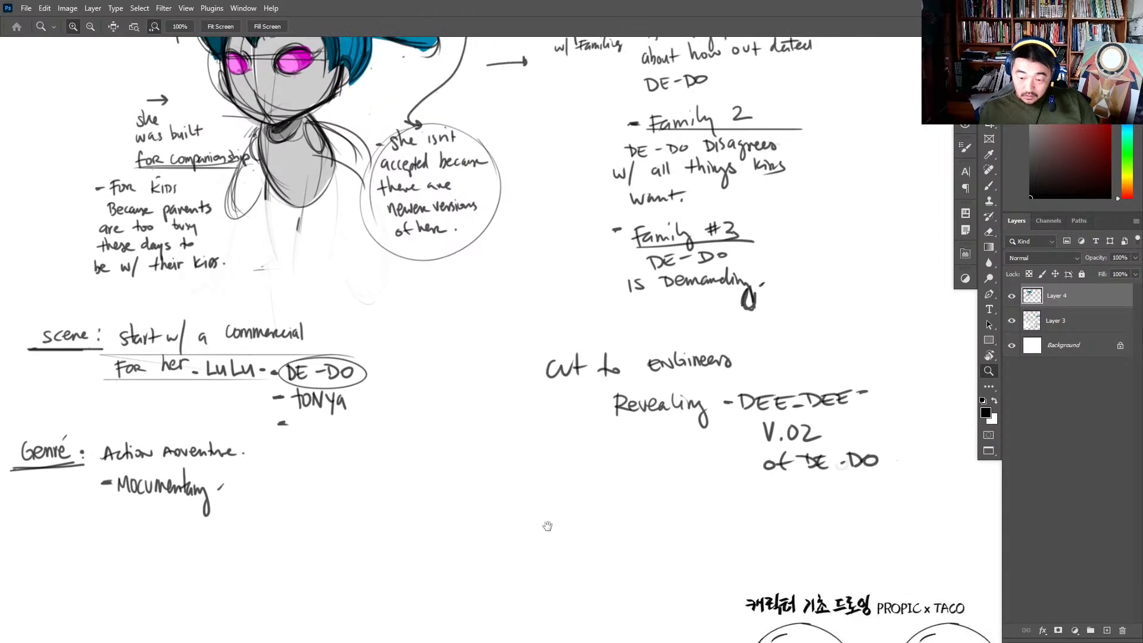
- Erase the stray dark leg mark beneath the robot girl's torso and retouch the torso's outer edge
{"action": "key", "text": "e"}
{"action": "mouse_move", "coordinate": [300, 232]}
{"action": "left_mouse_down"}
{"action": "mouse_move", "coordinate": [261, 269]}
{"action": "mouse_move", "coordinate": [263, 203]}
{"action": "mouse_move", "coordinate": [284, 209]}
{"action": "left_mouse_up"}
{"action": "key", "text": "b"}
{"action": "left_click_drag", "start_coordinate": [261, 128], "coordinate": [282, 194]}
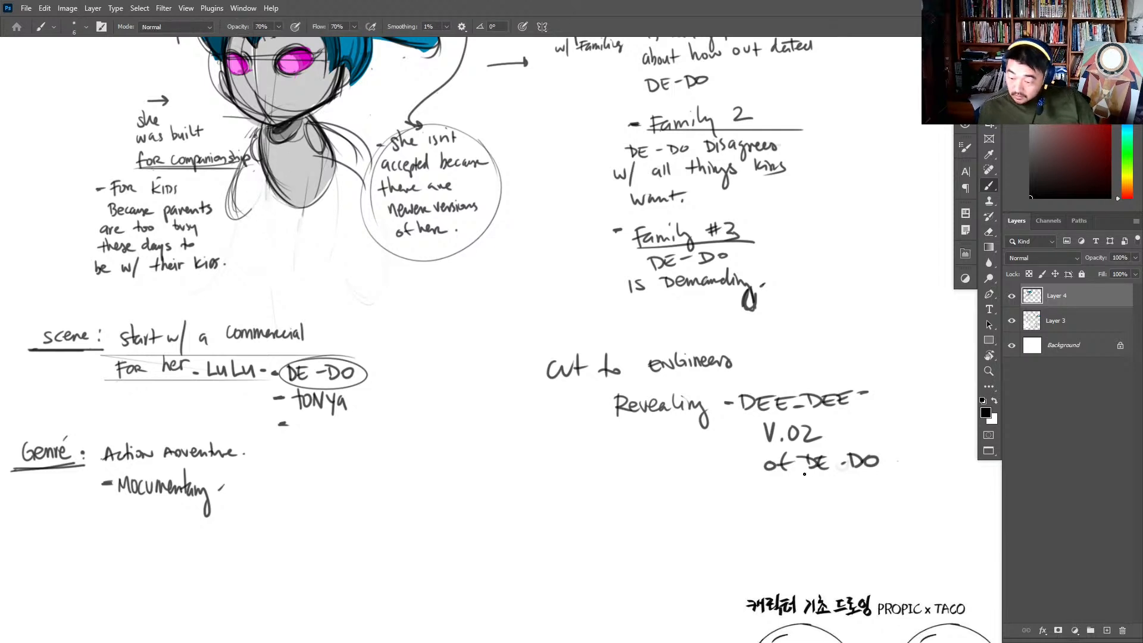
- Rule a thin line under each row of the engineers note, from "Cut to engineers" down to "of DE-DO"
{"action": "left_click_drag", "start_coordinate": [539, 380], "coordinate": [759, 381]}
{"action": "key", "text": "ctrl+z"}
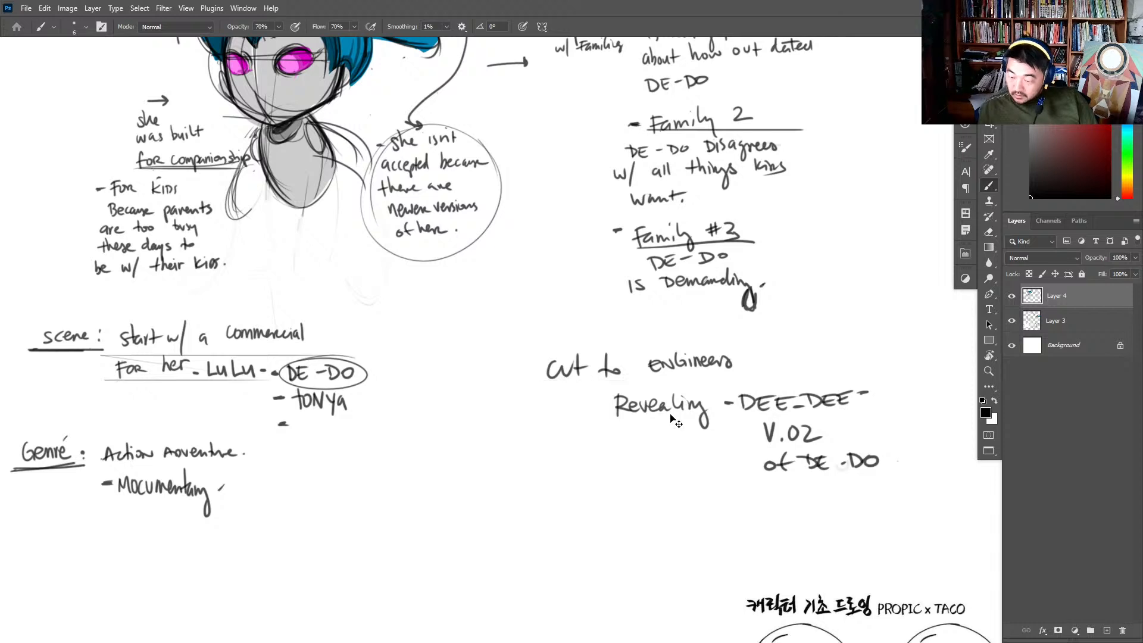
{"action": "left_click_drag", "start_coordinate": [538, 380], "coordinate": [756, 380]}
{"action": "left_click_drag", "start_coordinate": [613, 410], "coordinate": [869, 409]}
{"action": "left_click_drag", "start_coordinate": [643, 438], "coordinate": [895, 437]}
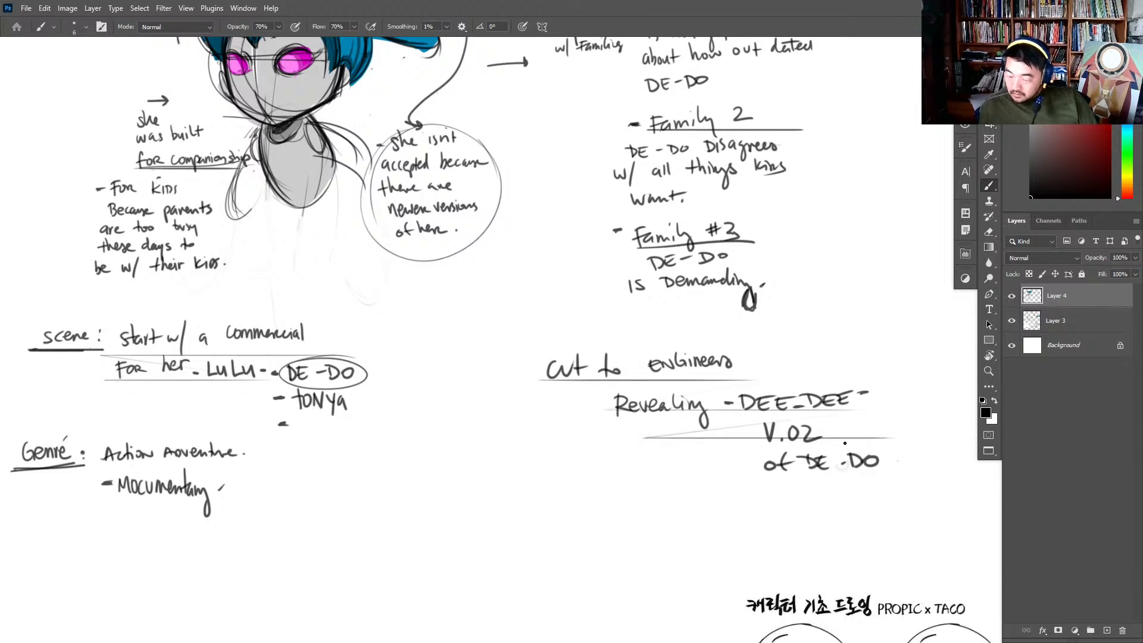
{"action": "left_click_drag", "start_coordinate": [716, 467], "coordinate": [896, 465]}
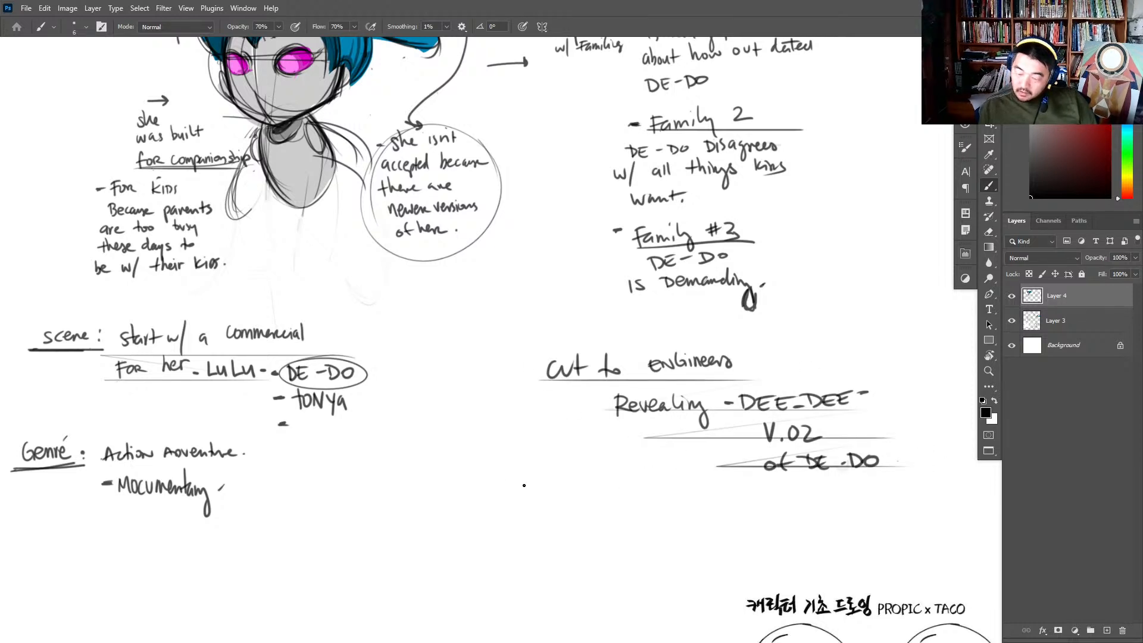
- Handwrite "DE-DO is replaced w/ DEE-DEE." below the engineers note and put a dash in front of it
{"action": "mouse_move", "coordinate": [521, 503]}
{"action": "left_mouse_down"}
{"action": "mouse_move", "coordinate": [538, 491]}
{"action": "mouse_move", "coordinate": [629, 497]}
{"action": "mouse_move", "coordinate": [677, 484]}
{"action": "mouse_move", "coordinate": [703, 495]}
{"action": "left_mouse_up"}
{"action": "scroll", "coordinate": [591, 488], "scroll_direction": "up", "scroll_amount": 2}
{"action": "mouse_move", "coordinate": [706, 469]}
{"action": "left_mouse_down"}
{"action": "mouse_move", "coordinate": [727, 498]}
{"action": "mouse_move", "coordinate": [757, 494]}
{"action": "mouse_move", "coordinate": [764, 471]}
{"action": "mouse_move", "coordinate": [765, 500]}
{"action": "left_mouse_up"}
{"action": "left_click_drag", "start_coordinate": [800, 485], "coordinate": [823, 481]}
{"action": "mouse_move", "coordinate": [840, 466]}
{"action": "left_mouse_down"}
{"action": "mouse_move", "coordinate": [834, 510]}
{"action": "mouse_move", "coordinate": [870, 497]}
{"action": "left_mouse_up"}
{"action": "left_click_drag", "start_coordinate": [863, 480], "coordinate": [889, 496]}
{"action": "mouse_move", "coordinate": [910, 480]}
{"action": "left_mouse_down"}
{"action": "mouse_move", "coordinate": [896, 497]}
{"action": "mouse_move", "coordinate": [908, 484]}
{"action": "left_mouse_up"}
{"action": "mouse_move", "coordinate": [911, 479]}
{"action": "left_mouse_down"}
{"action": "mouse_move", "coordinate": [929, 494]}
{"action": "mouse_move", "coordinate": [924, 484]}
{"action": "left_mouse_up"}
{"action": "left_click_drag", "start_coordinate": [930, 483], "coordinate": [827, 499]}
{"action": "left_click_drag", "start_coordinate": [856, 496], "coordinate": [877, 504]}
{"action": "mouse_move", "coordinate": [872, 490]}
{"action": "left_mouse_down"}
{"action": "mouse_move", "coordinate": [877, 506]}
{"action": "mouse_move", "coordinate": [913, 504]}
{"action": "left_mouse_up"}
{"action": "mouse_move", "coordinate": [895, 492]}
{"action": "left_mouse_down"}
{"action": "mouse_move", "coordinate": [920, 488]}
{"action": "mouse_move", "coordinate": [931, 504]}
{"action": "left_mouse_up"}
{"action": "mouse_move", "coordinate": [918, 489]}
{"action": "left_mouse_down"}
{"action": "mouse_move", "coordinate": [937, 487]}
{"action": "mouse_move", "coordinate": [887, 503]}
{"action": "left_mouse_up"}
{"action": "left_click", "coordinate": [952, 495]}
{"action": "key", "text": "z"}
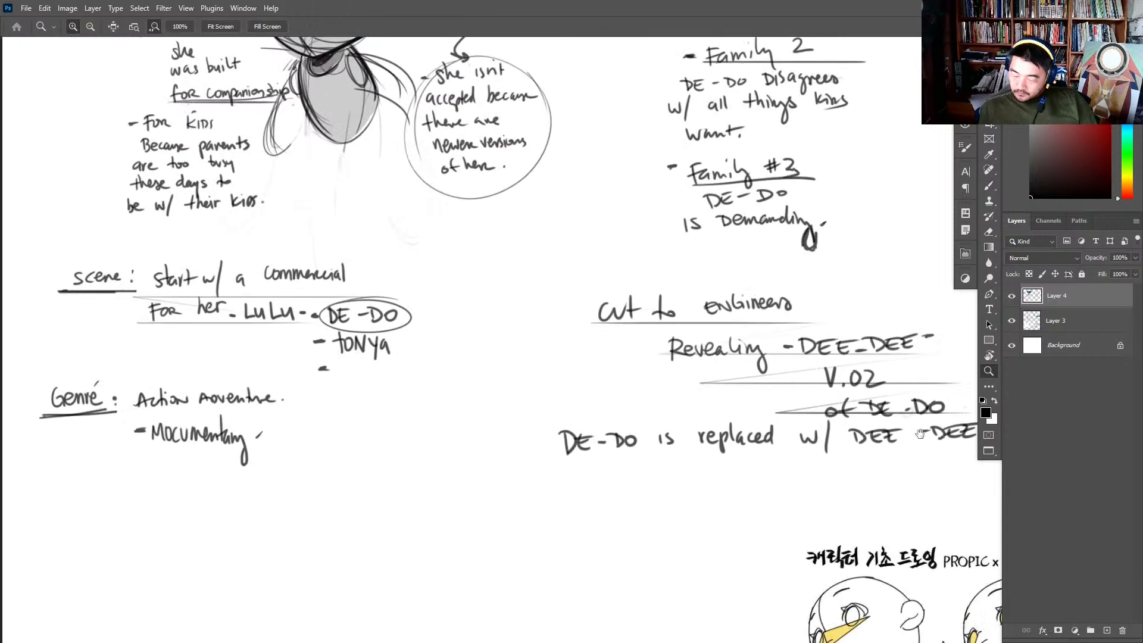
{"action": "left_click_drag", "start_coordinate": [568, 453], "coordinate": [576, 452]}
{"action": "key", "text": "b"}
{"action": "left_click_drag", "start_coordinate": [535, 438], "coordinate": [547, 439]}
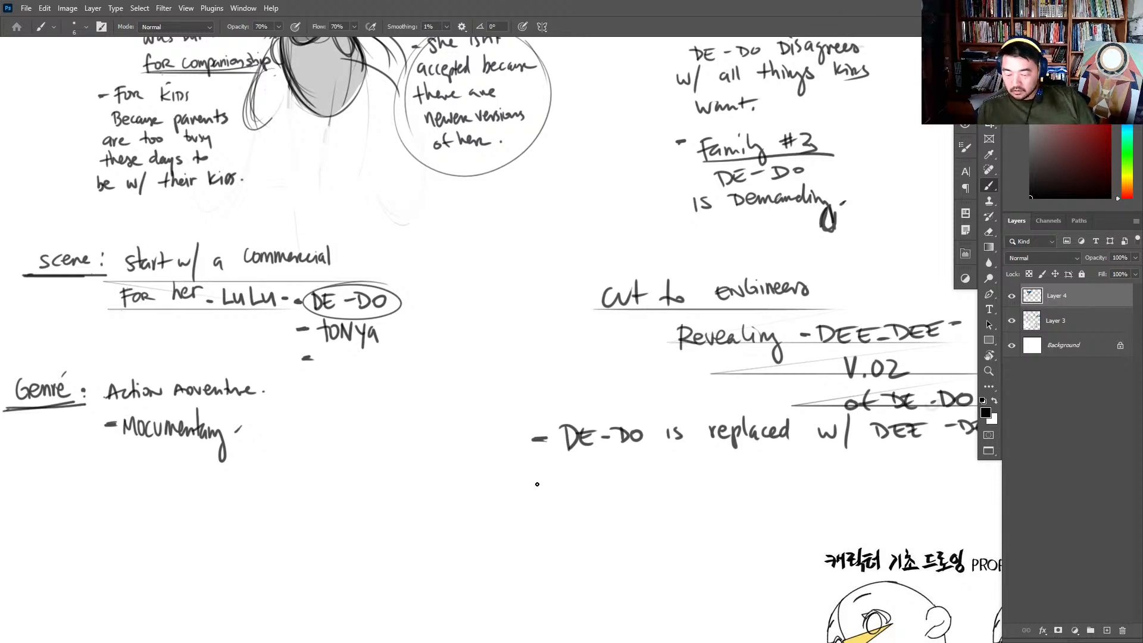
- Write a second story point, "DE-DO is trashed & in a new world.", beneath the replacement note
{"action": "mouse_move", "coordinate": [567, 478]}
{"action": "left_mouse_down"}
{"action": "mouse_move", "coordinate": [564, 497]}
{"action": "mouse_move", "coordinate": [589, 497]}
{"action": "left_mouse_up"}
{"action": "left_click_drag", "start_coordinate": [579, 487], "coordinate": [619, 495]}
{"action": "left_click_drag", "start_coordinate": [638, 478], "coordinate": [676, 490]}
{"action": "mouse_move", "coordinate": [694, 470]}
{"action": "left_mouse_down"}
{"action": "mouse_move", "coordinate": [686, 489]}
{"action": "mouse_move", "coordinate": [719, 488]}
{"action": "mouse_move", "coordinate": [731, 474]}
{"action": "left_mouse_up"}
{"action": "left_click_drag", "start_coordinate": [732, 476], "coordinate": [774, 487]}
{"action": "left_click_drag", "start_coordinate": [781, 466], "coordinate": [803, 486]}
{"action": "mouse_move", "coordinate": [811, 461]}
{"action": "left_mouse_down"}
{"action": "mouse_move", "coordinate": [807, 486]}
{"action": "mouse_move", "coordinate": [825, 487]}
{"action": "left_mouse_up"}
{"action": "mouse_move", "coordinate": [869, 458]}
{"action": "left_mouse_down"}
{"action": "mouse_move", "coordinate": [857, 479]}
{"action": "mouse_move", "coordinate": [891, 479]}
{"action": "left_mouse_up"}
{"action": "left_click", "coordinate": [897, 459]}
{"action": "mouse_move", "coordinate": [579, 518]}
{"action": "left_mouse_down"}
{"action": "mouse_move", "coordinate": [584, 529]}
{"action": "mouse_move", "coordinate": [615, 528]}
{"action": "mouse_move", "coordinate": [708, 504]}
{"action": "left_mouse_up"}
{"action": "left_click_drag", "start_coordinate": [716, 506], "coordinate": [734, 506]}
{"action": "mouse_move", "coordinate": [741, 491]}
{"action": "left_mouse_down"}
{"action": "mouse_move", "coordinate": [738, 516]}
{"action": "mouse_move", "coordinate": [751, 518]}
{"action": "left_mouse_up"}
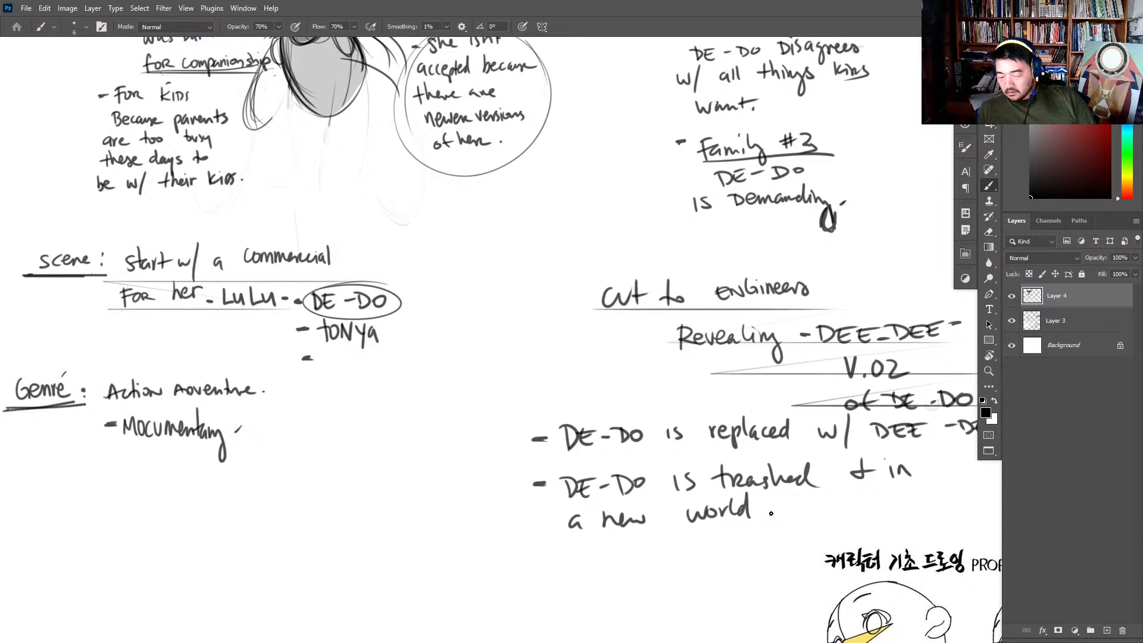
- Write the dashed story point "she is trying to navigate this new world." below the trashed note
{"action": "mouse_move", "coordinate": [562, 551]}
{"action": "left_mouse_down"}
{"action": "mouse_move", "coordinate": [556, 569]}
{"action": "mouse_move", "coordinate": [578, 568]}
{"action": "left_mouse_up"}
{"action": "mouse_move", "coordinate": [578, 563]}
{"action": "left_mouse_down"}
{"action": "mouse_move", "coordinate": [656, 552]}
{"action": "mouse_move", "coordinate": [669, 568]}
{"action": "mouse_move", "coordinate": [691, 553]}
{"action": "mouse_move", "coordinate": [704, 581]}
{"action": "left_mouse_up"}
{"action": "left_click_drag", "start_coordinate": [737, 536], "coordinate": [738, 552]}
{"action": "left_click_drag", "start_coordinate": [728, 540], "coordinate": [792, 543]}
{"action": "left_click_drag", "start_coordinate": [801, 534], "coordinate": [807, 542]}
{"action": "mouse_move", "coordinate": [810, 533]}
{"action": "left_mouse_down"}
{"action": "mouse_move", "coordinate": [837, 544]}
{"action": "mouse_move", "coordinate": [869, 527]}
{"action": "mouse_move", "coordinate": [909, 525]}
{"action": "left_mouse_up"}
{"action": "left_click_drag", "start_coordinate": [912, 509], "coordinate": [933, 537]}
{"action": "mouse_move", "coordinate": [916, 524]}
{"action": "left_mouse_down"}
{"action": "mouse_move", "coordinate": [901, 488]}
{"action": "mouse_move", "coordinate": [825, 414]}
{"action": "left_mouse_up"}
{"action": "mouse_move", "coordinate": [440, 477]}
{"action": "left_mouse_down"}
{"action": "mouse_move", "coordinate": [440, 493]}
{"action": "mouse_move", "coordinate": [450, 493]}
{"action": "left_mouse_up"}
{"action": "left_click_drag", "start_coordinate": [455, 485], "coordinate": [552, 483]}
{"action": "left_click_drag", "start_coordinate": [565, 480], "coordinate": [570, 489]}
{"action": "left_click_drag", "start_coordinate": [587, 483], "coordinate": [585, 491]}
- Begin another dashed story point with "she meets a" under "new world."
{"action": "mouse_move", "coordinate": [461, 530]}
{"action": "left_mouse_down"}
{"action": "mouse_move", "coordinate": [535, 446]}
{"action": "mouse_move", "coordinate": [577, 447]}
{"action": "left_mouse_up"}
{"action": "left_click_drag", "start_coordinate": [579, 439], "coordinate": [598, 441]}
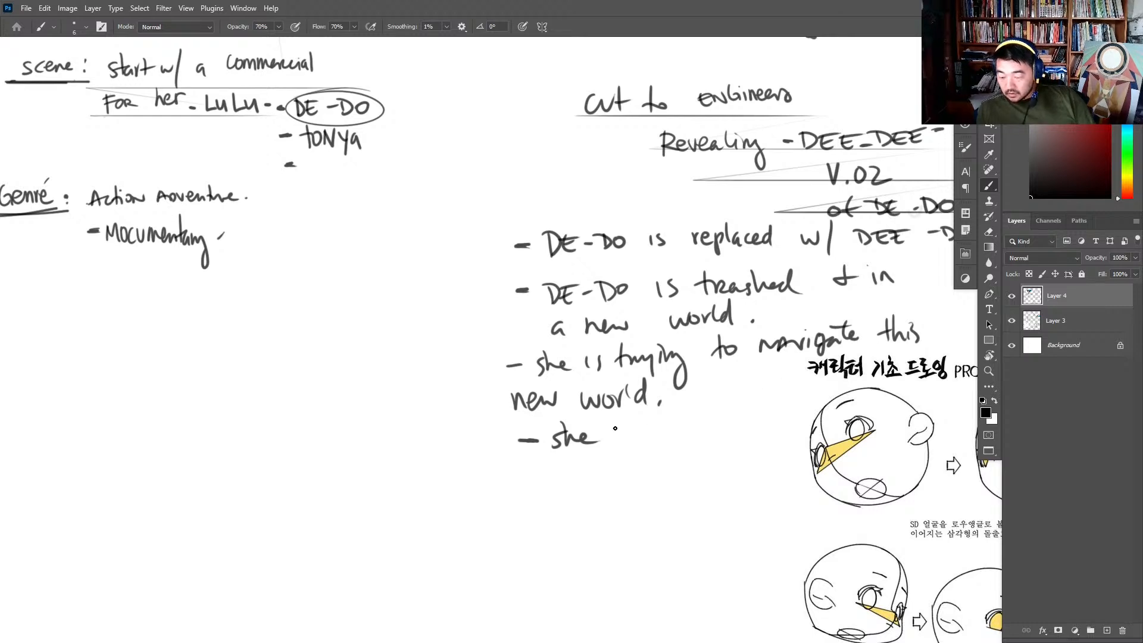
{"action": "mouse_move", "coordinate": [615, 428]}
{"action": "left_mouse_down"}
{"action": "mouse_move", "coordinate": [675, 433]}
{"action": "mouse_move", "coordinate": [666, 417]}
{"action": "mouse_move", "coordinate": [686, 417]}
{"action": "left_mouse_up"}
{"action": "left_click_drag", "start_coordinate": [722, 420], "coordinate": [724, 431]}
{"action": "mouse_move", "coordinate": [513, 463]}
{"action": "left_mouse_down"}
{"action": "mouse_move", "coordinate": [511, 485]}
{"action": "mouse_move", "coordinate": [535, 473]}
{"action": "mouse_move", "coordinate": [552, 512]}
{"action": "left_mouse_up"}
{"action": "mouse_move", "coordinate": [575, 461]}
{"action": "left_mouse_down"}
{"action": "mouse_move", "coordinate": [587, 472]}
{"action": "mouse_move", "coordinate": [544, 459]}
{"action": "mouse_move", "coordinate": [539, 510]}
{"action": "left_mouse_up"}
{"action": "key", "text": "e"}
{"action": "key", "text": "b"}
{"action": "key", "text": "e"}
{"action": "key", "text": "b"}
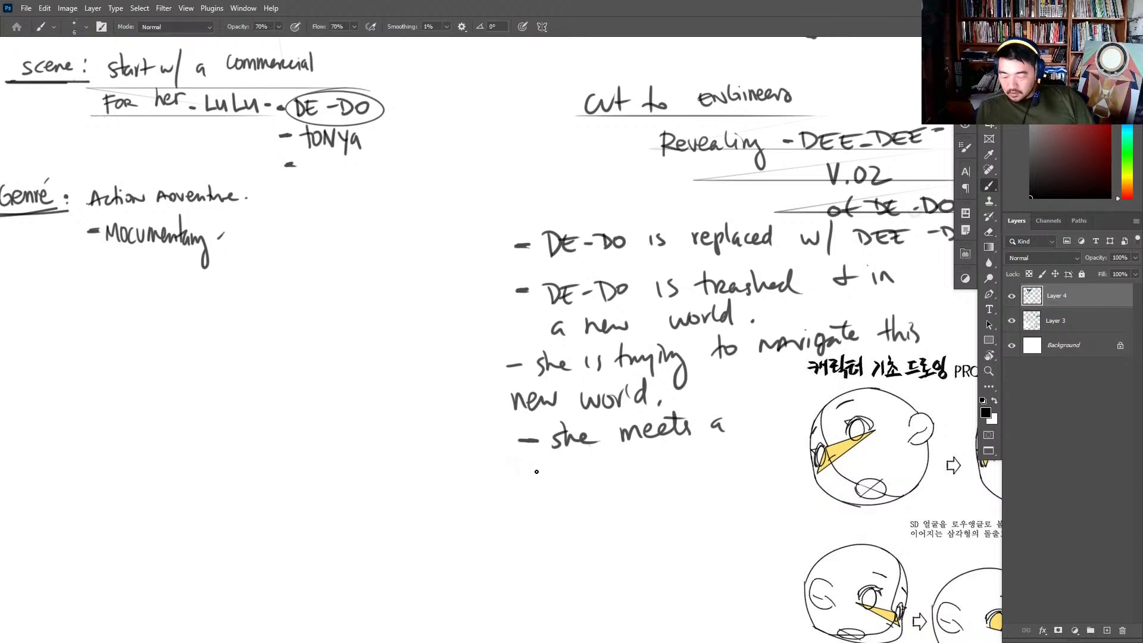
{"action": "mouse_move", "coordinate": [528, 467]}
{"action": "left_mouse_down"}
{"action": "mouse_move", "coordinate": [528, 493]}
{"action": "mouse_move", "coordinate": [549, 471]}
{"action": "left_mouse_up"}
{"action": "mouse_move", "coordinate": [549, 471]}
{"action": "left_mouse_down"}
{"action": "mouse_move", "coordinate": [575, 476]}
{"action": "mouse_move", "coordinate": [552, 475]}
{"action": "left_mouse_up"}
{"action": "left_click", "coordinate": [578, 476]}
{"action": "key", "text": "e"}
{"action": "key", "text": "b"}
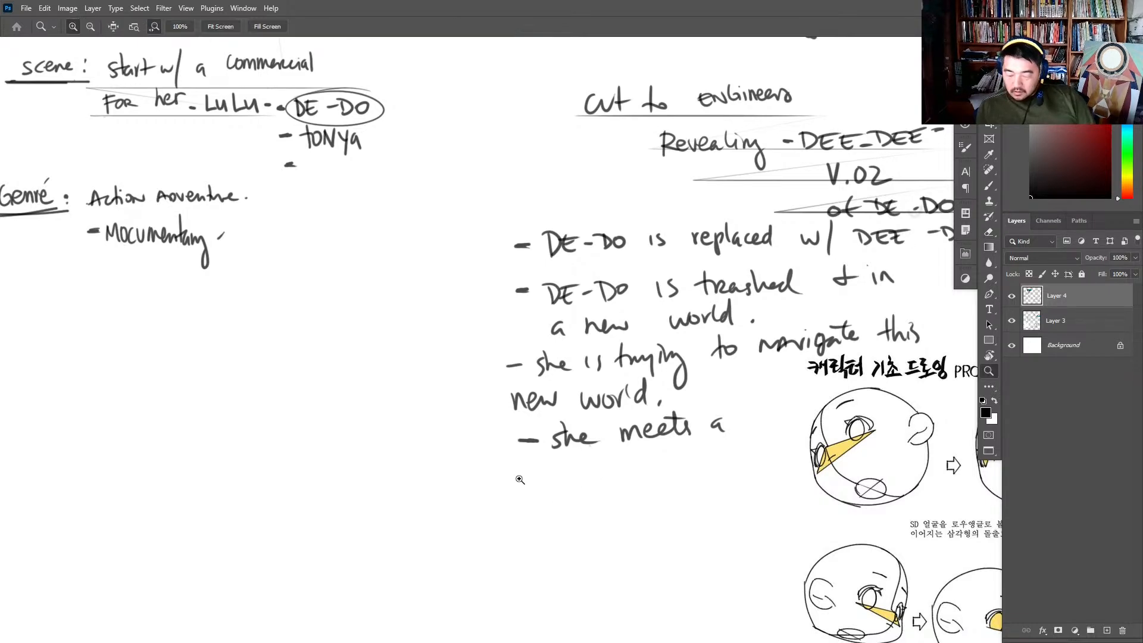
- Continue the "she meets a" point with "homeless boy & they create a relationship?" on the two lines beneath it
{"action": "scroll", "coordinate": [520, 475], "scroll_direction": "up", "scroll_amount": 1}
{"action": "mouse_move", "coordinate": [519, 471]}
{"action": "left_mouse_down"}
{"action": "mouse_move", "coordinate": [539, 493]}
{"action": "mouse_move", "coordinate": [649, 470]}
{"action": "mouse_move", "coordinate": [670, 479]}
{"action": "mouse_move", "coordinate": [688, 523]}
{"action": "left_mouse_up"}
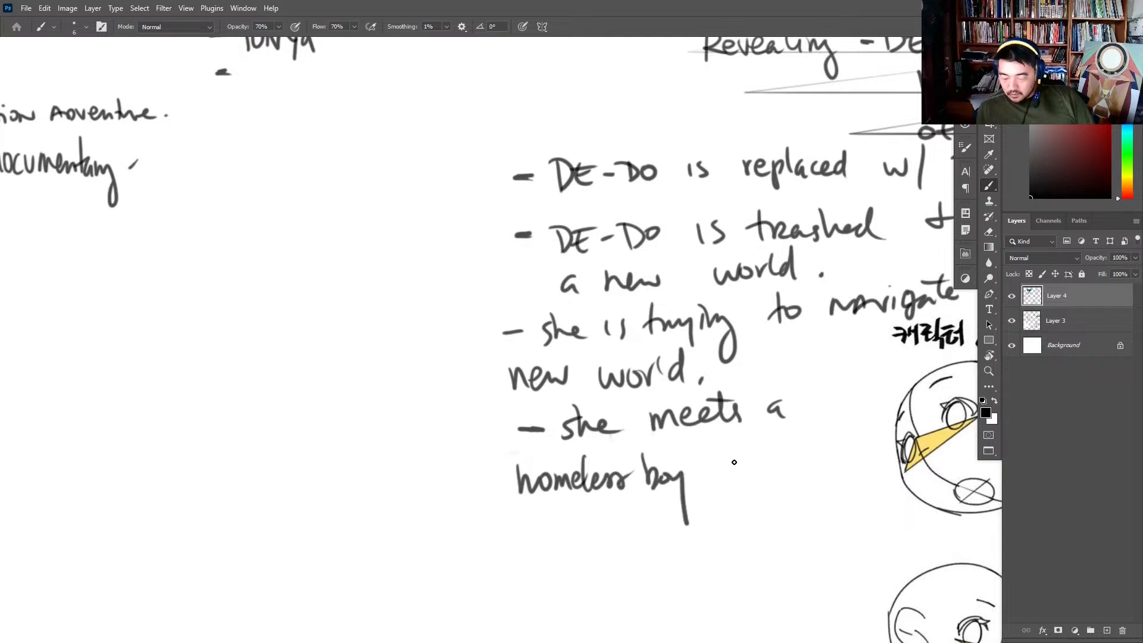
{"action": "left_click_drag", "start_coordinate": [734, 474], "coordinate": [774, 480]}
{"action": "mouse_move", "coordinate": [762, 464]}
{"action": "left_mouse_down"}
{"action": "mouse_move", "coordinate": [814, 463]}
{"action": "mouse_move", "coordinate": [844, 491]}
{"action": "left_mouse_up"}
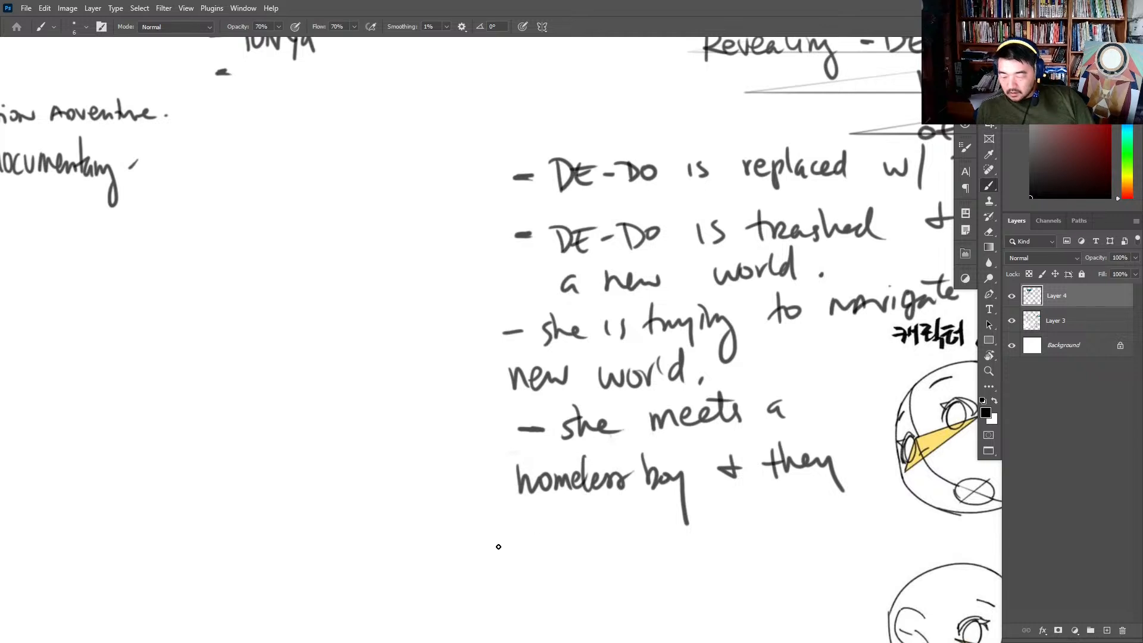
{"action": "mouse_move", "coordinate": [519, 529]}
{"action": "left_mouse_down"}
{"action": "mouse_move", "coordinate": [511, 549]}
{"action": "mouse_move", "coordinate": [546, 528]}
{"action": "mouse_move", "coordinate": [567, 546]}
{"action": "mouse_move", "coordinate": [587, 539]}
{"action": "mouse_move", "coordinate": [586, 517]}
{"action": "left_mouse_up"}
{"action": "mouse_move", "coordinate": [654, 519]}
{"action": "left_mouse_down"}
{"action": "mouse_move", "coordinate": [636, 531]}
{"action": "mouse_move", "coordinate": [655, 539]}
{"action": "mouse_move", "coordinate": [723, 511]}
{"action": "left_mouse_up"}
{"action": "mouse_move", "coordinate": [723, 510]}
{"action": "left_mouse_down"}
{"action": "mouse_move", "coordinate": [759, 523]}
{"action": "mouse_move", "coordinate": [844, 518]}
{"action": "mouse_move", "coordinate": [853, 532]}
{"action": "mouse_move", "coordinate": [872, 513]}
{"action": "mouse_move", "coordinate": [865, 523]}
{"action": "left_mouse_up"}
{"action": "left_click", "coordinate": [853, 505]}
{"action": "left_click_drag", "start_coordinate": [885, 517], "coordinate": [874, 451]}
{"action": "left_click", "coordinate": [878, 469]}
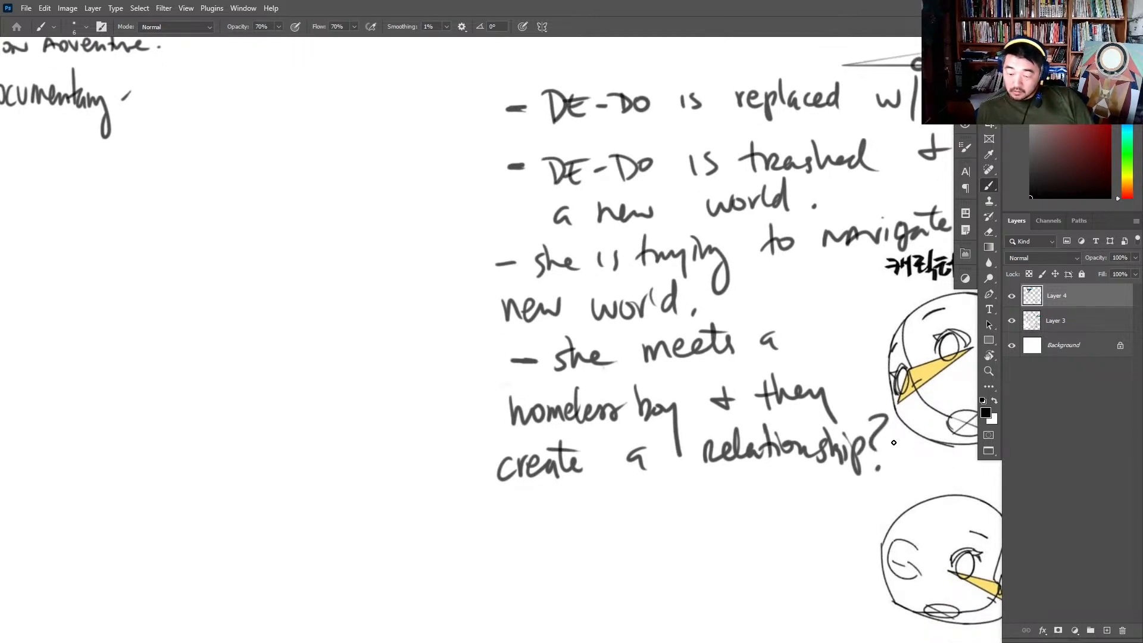
- Write "cannabilize Body parts" in the empty area beside the "wants?" notes above the robot girl
{"action": "left_click_drag", "start_coordinate": [679, 487], "coordinate": [602, 527]}
{"action": "mouse_move", "coordinate": [385, 418]}
{"action": "left_mouse_down"}
{"action": "mouse_move", "coordinate": [501, 440]}
{"action": "mouse_move", "coordinate": [607, 483]}
{"action": "left_mouse_up"}
{"action": "mouse_move", "coordinate": [693, 274]}
{"action": "left_mouse_down"}
{"action": "mouse_move", "coordinate": [435, 565]}
{"action": "mouse_move", "coordinate": [851, 271]}
{"action": "mouse_move", "coordinate": [926, 458]}
{"action": "left_mouse_up"}
{"action": "left_click_drag", "start_coordinate": [536, 233], "coordinate": [647, 344]}
{"action": "mouse_move", "coordinate": [506, 307]}
{"action": "left_mouse_down"}
{"action": "mouse_move", "coordinate": [517, 317]}
{"action": "mouse_move", "coordinate": [584, 307]}
{"action": "left_mouse_up"}
{"action": "left_click", "coordinate": [593, 294]}
{"action": "left_click_drag", "start_coordinate": [590, 298], "coordinate": [611, 306]}
{"action": "left_click_drag", "start_coordinate": [610, 297], "coordinate": [627, 300]}
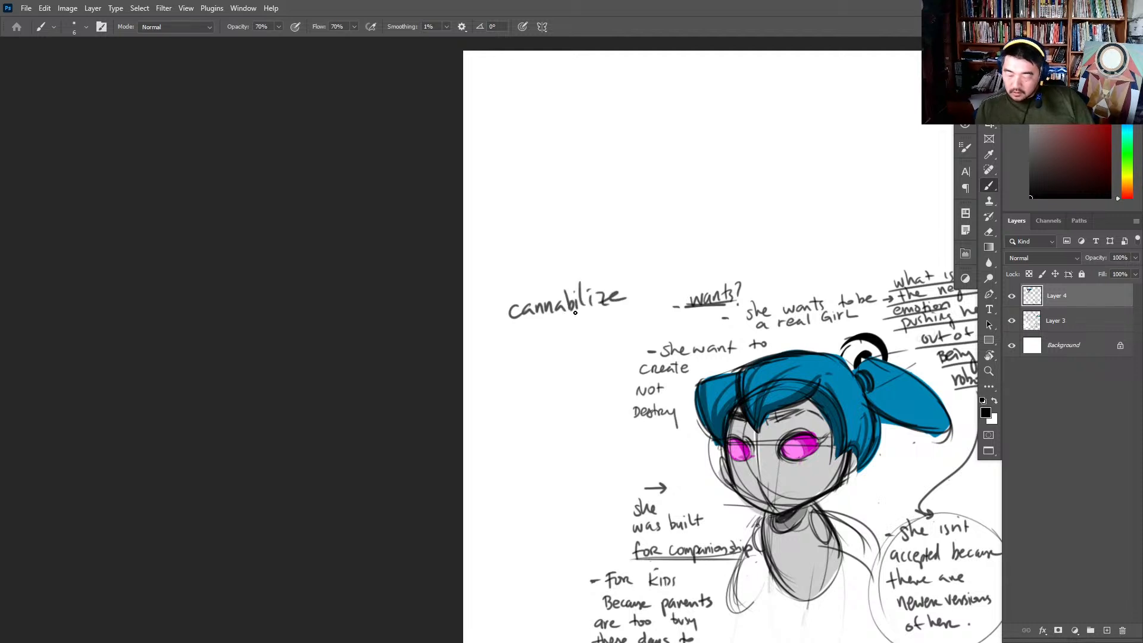
{"action": "left_click_drag", "start_coordinate": [513, 328], "coordinate": [516, 355]}
{"action": "left_click_drag", "start_coordinate": [507, 333], "coordinate": [521, 335]}
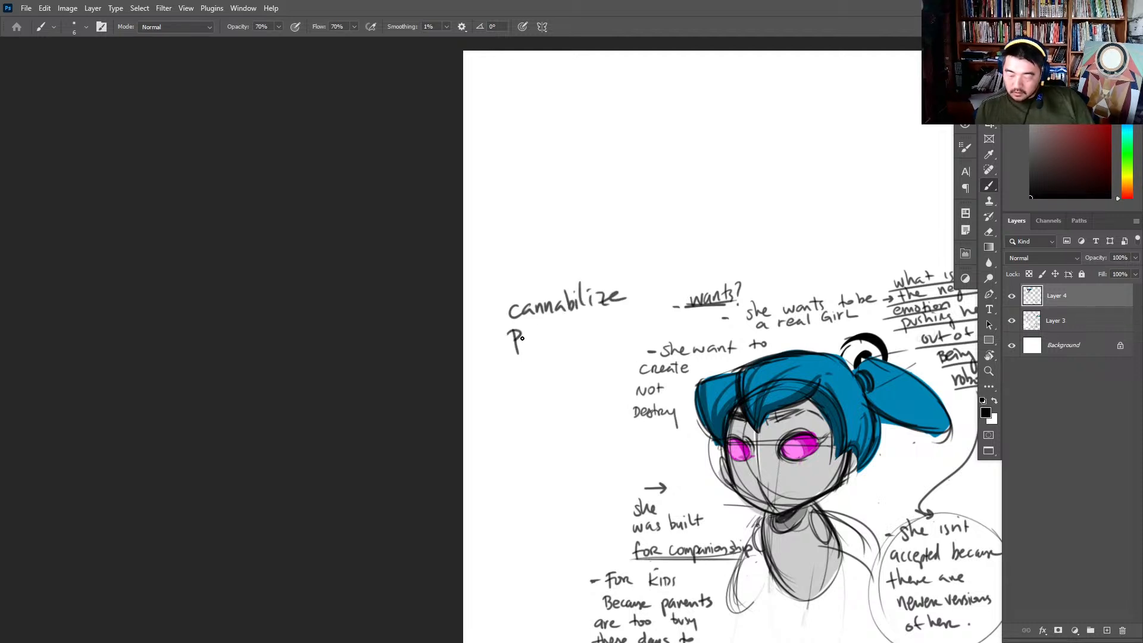
{"action": "left_click_drag", "start_coordinate": [523, 341], "coordinate": [531, 337]}
{"action": "mouse_move", "coordinate": [533, 336]}
{"action": "left_mouse_down"}
{"action": "mouse_move", "coordinate": [540, 322]}
{"action": "mouse_move", "coordinate": [558, 357]}
{"action": "left_mouse_up"}
{"action": "mouse_move", "coordinate": [556, 330]}
{"action": "left_mouse_down"}
{"action": "mouse_move", "coordinate": [591, 315]}
{"action": "mouse_move", "coordinate": [602, 334]}
{"action": "left_mouse_up"}
- Double-underline the "cannabilize Body parts" note, partly frame it with lines and write the contributor's first name above it
{"action": "mouse_move", "coordinate": [485, 370]}
{"action": "left_mouse_down"}
{"action": "mouse_move", "coordinate": [588, 348]}
{"action": "mouse_move", "coordinate": [579, 361]}
{"action": "left_mouse_up"}
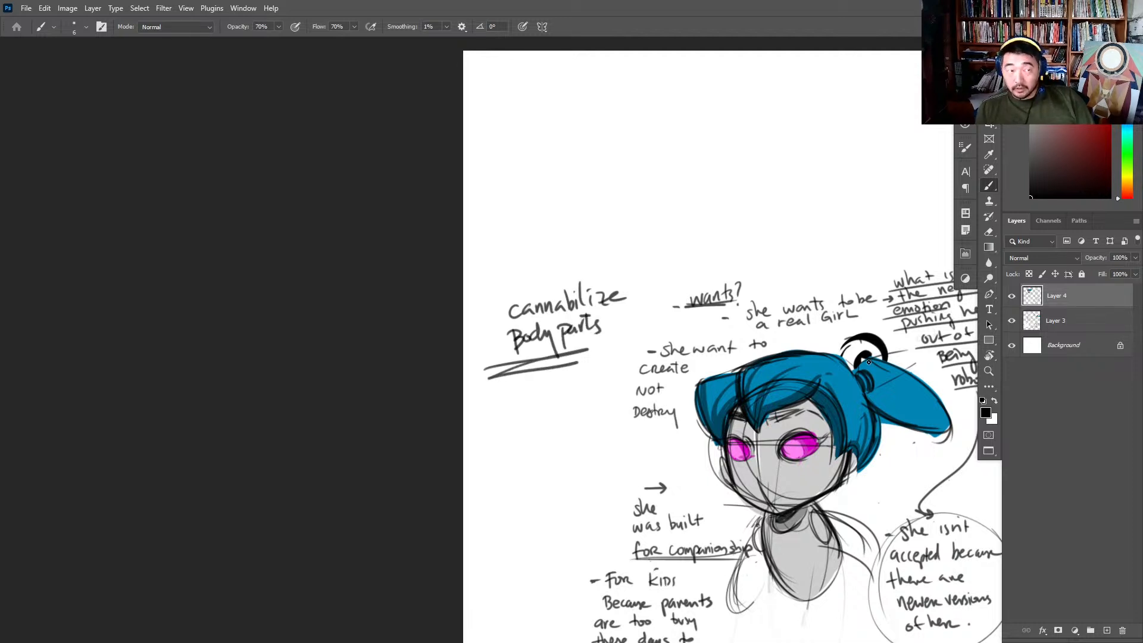
{"action": "mouse_move", "coordinate": [485, 297]}
{"action": "left_mouse_down"}
{"action": "mouse_move", "coordinate": [494, 360]}
{"action": "mouse_move", "coordinate": [597, 277]}
{"action": "left_mouse_up"}
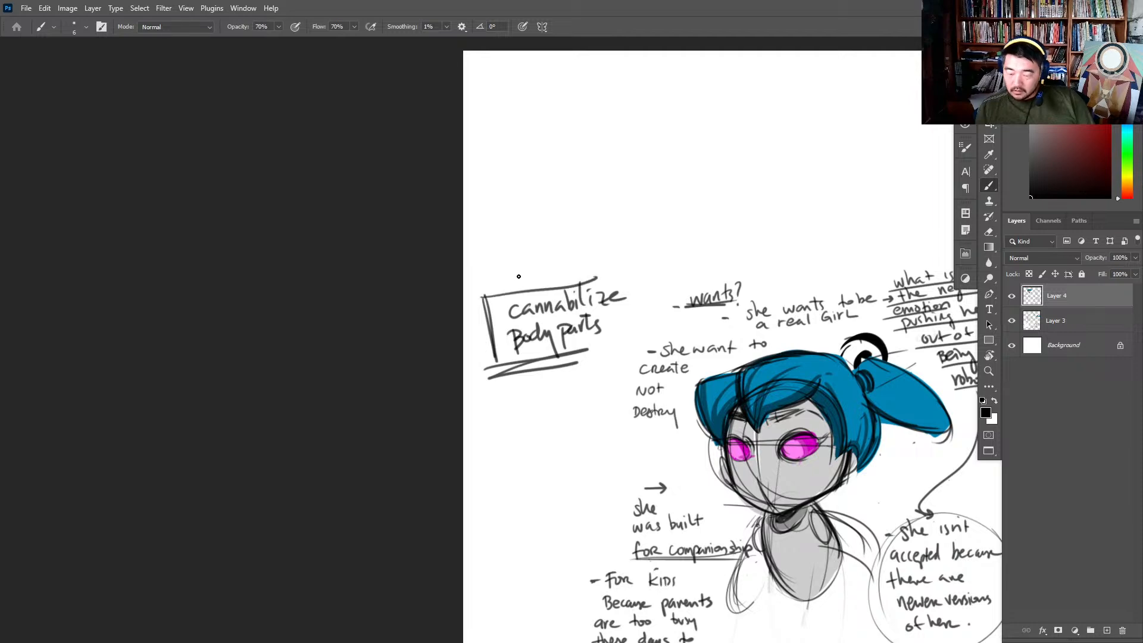
{"action": "mouse_move", "coordinate": [506, 264]}
{"action": "left_mouse_down"}
{"action": "mouse_move", "coordinate": [510, 284]}
{"action": "mouse_move", "coordinate": [558, 257]}
{"action": "left_mouse_up"}
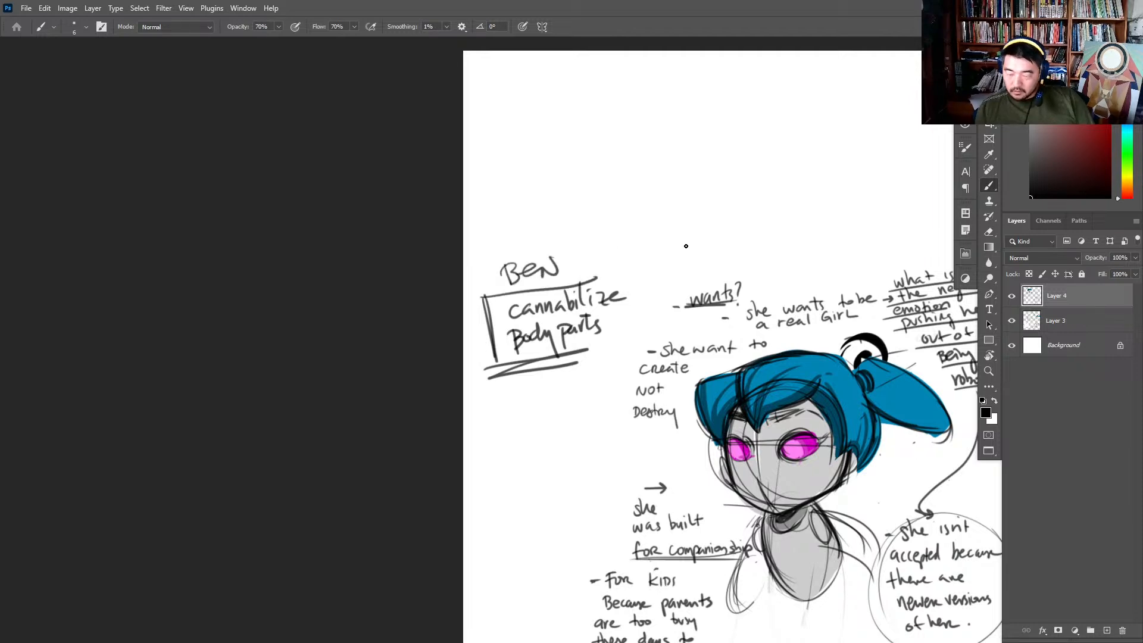
- Start a new dashed question, "What does DE-DO", under the relationship note
{"action": "left_click_drag", "start_coordinate": [911, 520], "coordinate": [830, 352]}
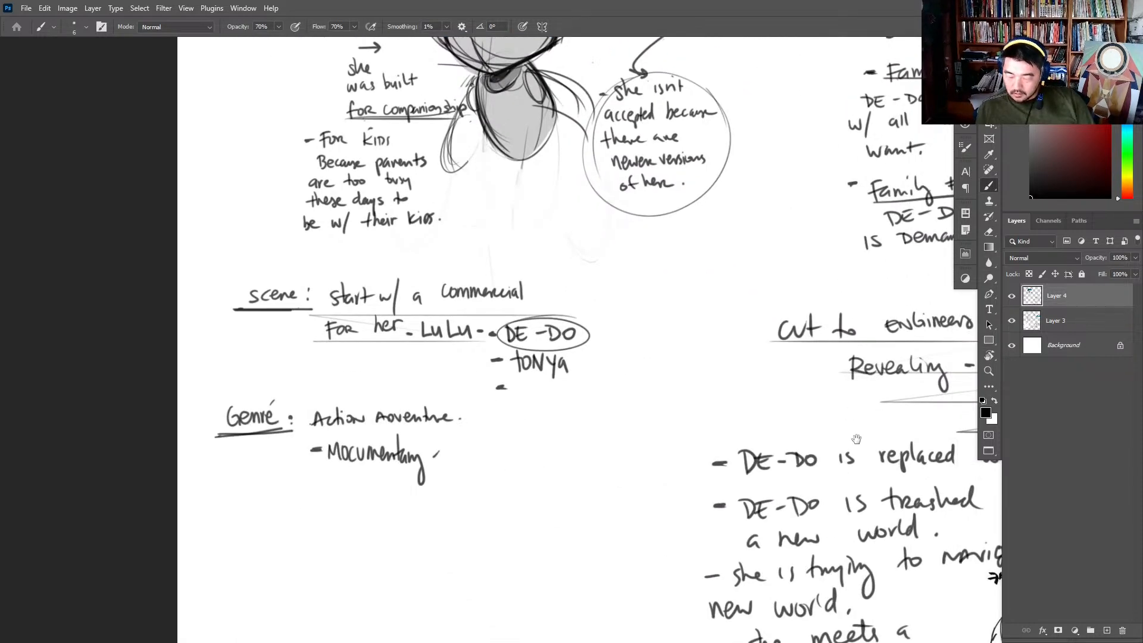
{"action": "mouse_move", "coordinate": [886, 318]}
{"action": "left_mouse_down"}
{"action": "mouse_move", "coordinate": [861, 283]}
{"action": "mouse_move", "coordinate": [632, 207]}
{"action": "left_mouse_up"}
{"action": "left_click_drag", "start_coordinate": [928, 239], "coordinate": [846, 232]}
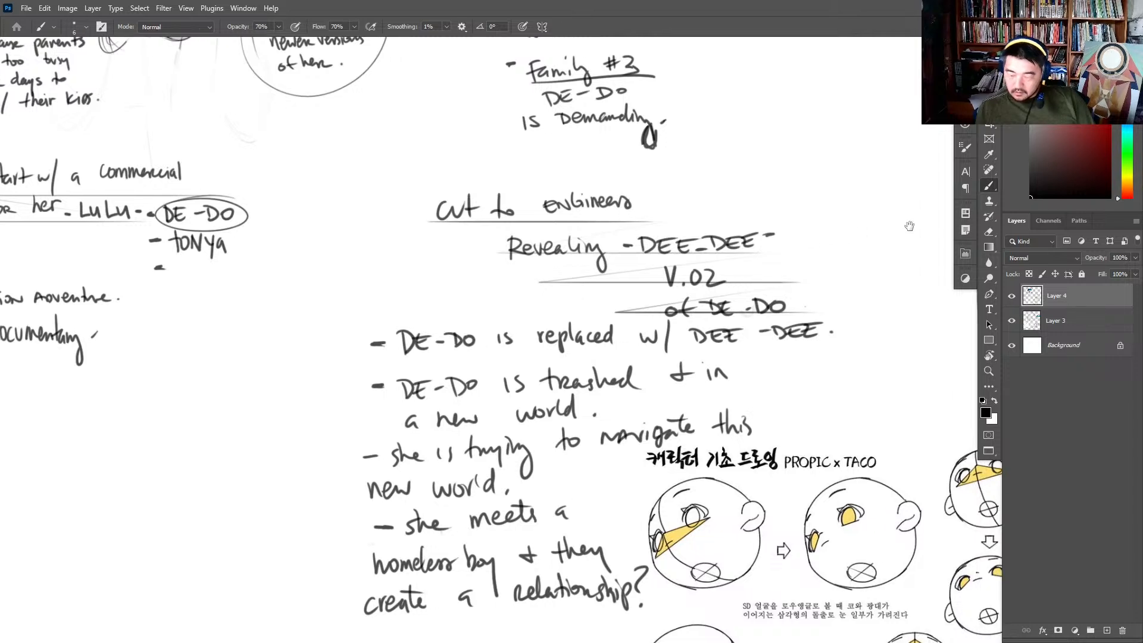
{"action": "left_click_drag", "start_coordinate": [736, 532], "coordinate": [847, 298]}
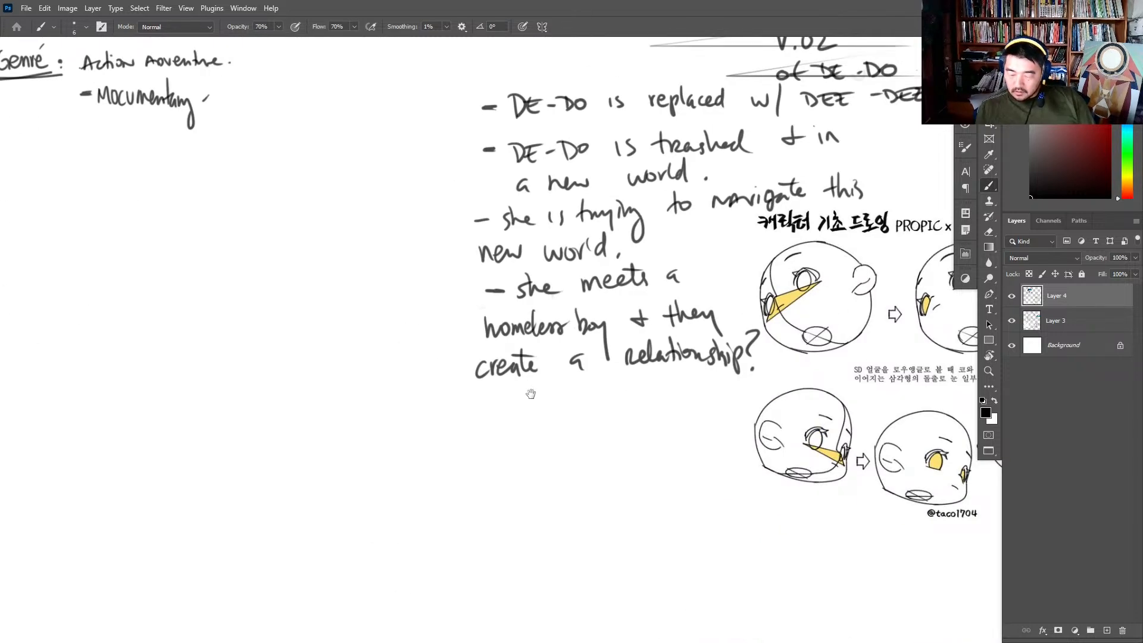
{"action": "key", "text": "z"}
{"action": "left_click_drag", "start_coordinate": [527, 394], "coordinate": [589, 381]}
{"action": "key", "text": "b"}
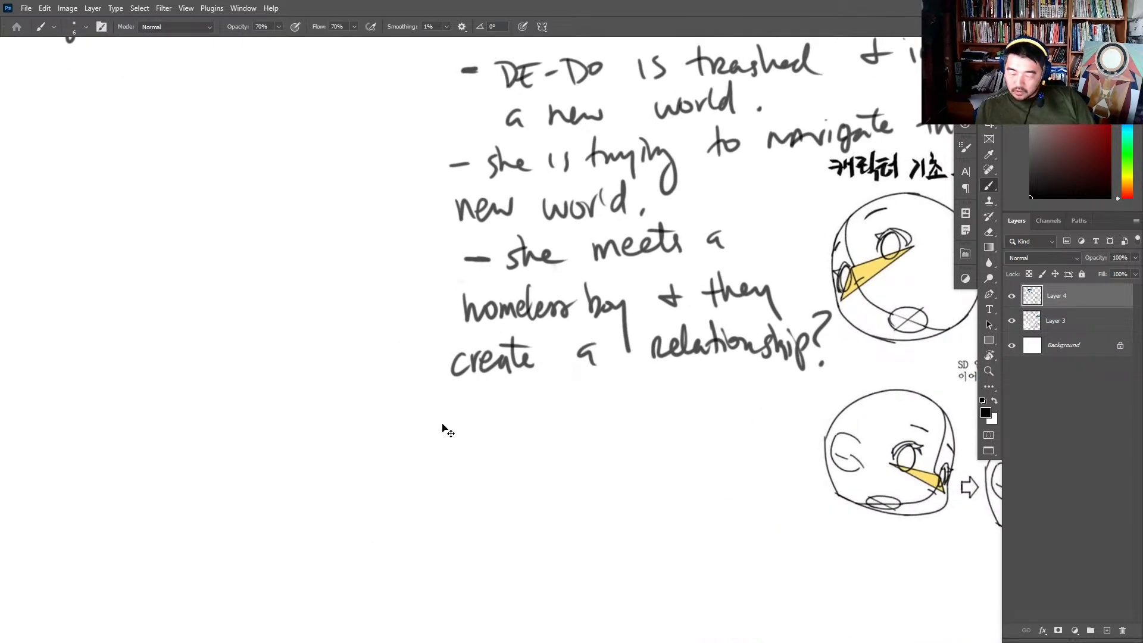
{"action": "left_click_drag", "start_coordinate": [385, 425], "coordinate": [597, 430]}
{"action": "mouse_move", "coordinate": [629, 390]}
{"action": "left_mouse_down"}
{"action": "mouse_move", "coordinate": [631, 419]}
{"action": "mouse_move", "coordinate": [644, 420]}
{"action": "mouse_move", "coordinate": [633, 422]}
{"action": "left_mouse_up"}
{"action": "key", "text": "ctrl+z"}
{"action": "mouse_move", "coordinate": [625, 398]}
{"action": "left_mouse_down"}
{"action": "mouse_move", "coordinate": [634, 423]}
{"action": "mouse_move", "coordinate": [659, 419]}
{"action": "left_mouse_up"}
{"action": "left_click_drag", "start_coordinate": [645, 413], "coordinate": [692, 413]}
{"action": "mouse_move", "coordinate": [690, 397]}
{"action": "left_mouse_down"}
{"action": "mouse_move", "coordinate": [694, 412]}
{"action": "mouse_move", "coordinate": [727, 405]}
{"action": "left_mouse_up"}
- Complete the question with "learn from the boy." and add a dash below it for another point
{"action": "left_click_drag", "start_coordinate": [404, 459], "coordinate": [406, 491]}
{"action": "mouse_move", "coordinate": [409, 481]}
{"action": "left_mouse_down"}
{"action": "mouse_move", "coordinate": [472, 497]}
{"action": "mouse_move", "coordinate": [519, 448]}
{"action": "mouse_move", "coordinate": [527, 474]}
{"action": "left_mouse_up"}
{"action": "mouse_move", "coordinate": [522, 486]}
{"action": "left_mouse_down"}
{"action": "mouse_move", "coordinate": [542, 475]}
{"action": "mouse_move", "coordinate": [559, 483]}
{"action": "left_mouse_up"}
{"action": "left_click_drag", "start_coordinate": [560, 485], "coordinate": [578, 484]}
{"action": "mouse_move", "coordinate": [621, 453]}
{"action": "left_mouse_down"}
{"action": "mouse_move", "coordinate": [618, 489]}
{"action": "mouse_move", "coordinate": [630, 469]}
{"action": "left_mouse_up"}
{"action": "mouse_move", "coordinate": [628, 449]}
{"action": "left_mouse_down"}
{"action": "mouse_move", "coordinate": [644, 479]}
{"action": "mouse_move", "coordinate": [664, 477]}
{"action": "left_mouse_up"}
{"action": "left_click", "coordinate": [683, 477]}
{"action": "mouse_move", "coordinate": [685, 440]}
{"action": "left_mouse_down"}
{"action": "mouse_move", "coordinate": [680, 470]}
{"action": "mouse_move", "coordinate": [691, 480]}
{"action": "left_mouse_up"}
{"action": "mouse_move", "coordinate": [705, 465]}
{"action": "left_mouse_down"}
{"action": "mouse_move", "coordinate": [702, 477]}
{"action": "mouse_move", "coordinate": [717, 475]}
{"action": "left_mouse_up"}
{"action": "left_click_drag", "start_coordinate": [729, 462], "coordinate": [726, 515]}
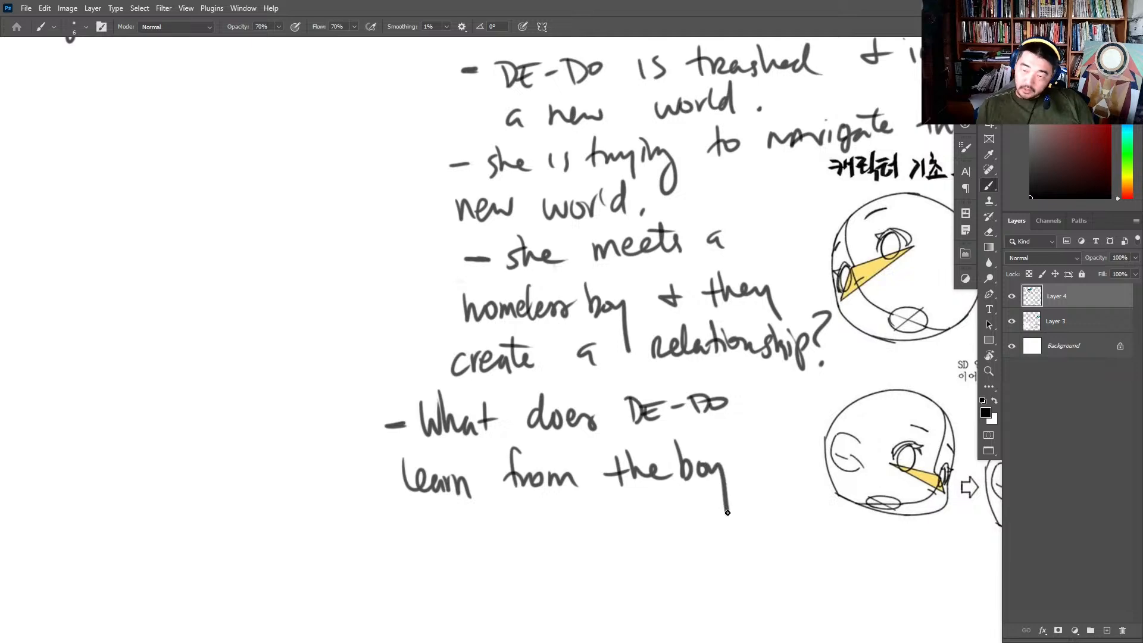
{"action": "left_click", "coordinate": [736, 481]}
{"action": "left_click_drag", "start_coordinate": [360, 542], "coordinate": [390, 539]}
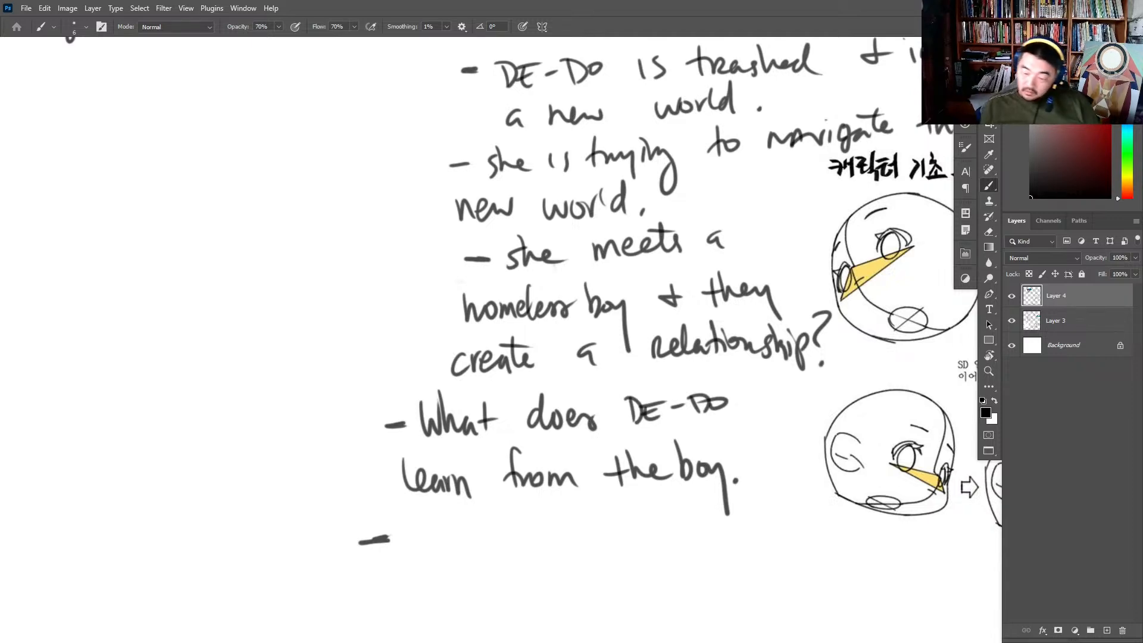
- Merge Layer 4 into Layer 3 and erase "homeless boy" from the "she meets a" note
{"action": "key", "text": "Delete"}
{"action": "key", "text": "e"}
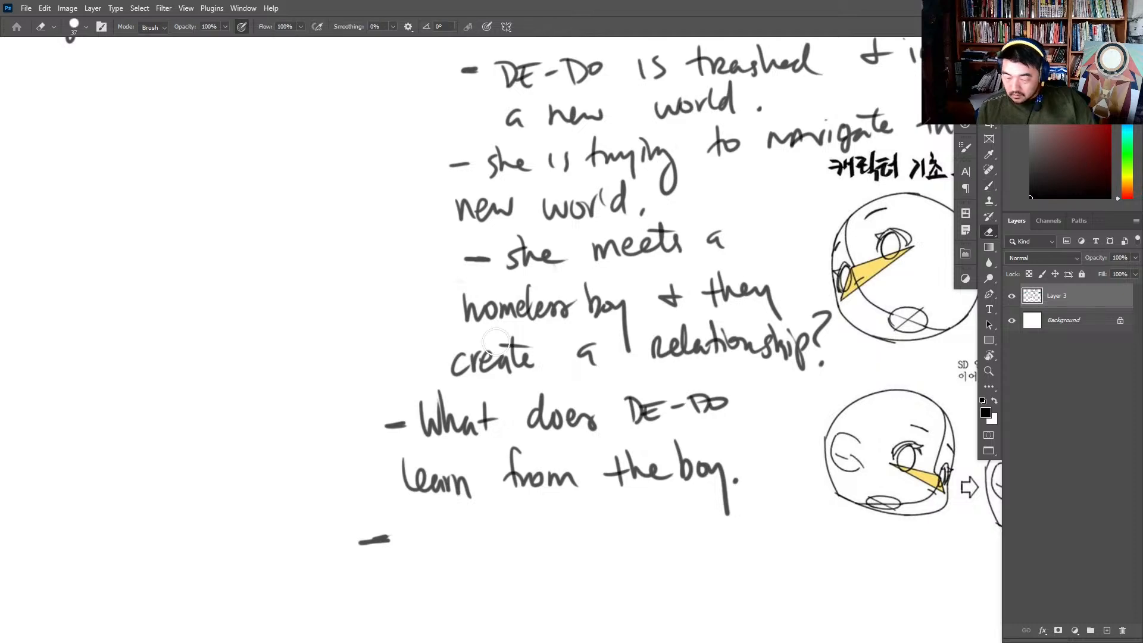
{"action": "mouse_move", "coordinate": [551, 305]}
{"action": "left_mouse_down"}
{"action": "mouse_move", "coordinate": [470, 306]}
{"action": "mouse_move", "coordinate": [595, 294]}
{"action": "mouse_move", "coordinate": [625, 352]}
{"action": "mouse_move", "coordinate": [619, 331]}
{"action": "left_mouse_up"}
{"action": "key", "text": "b"}
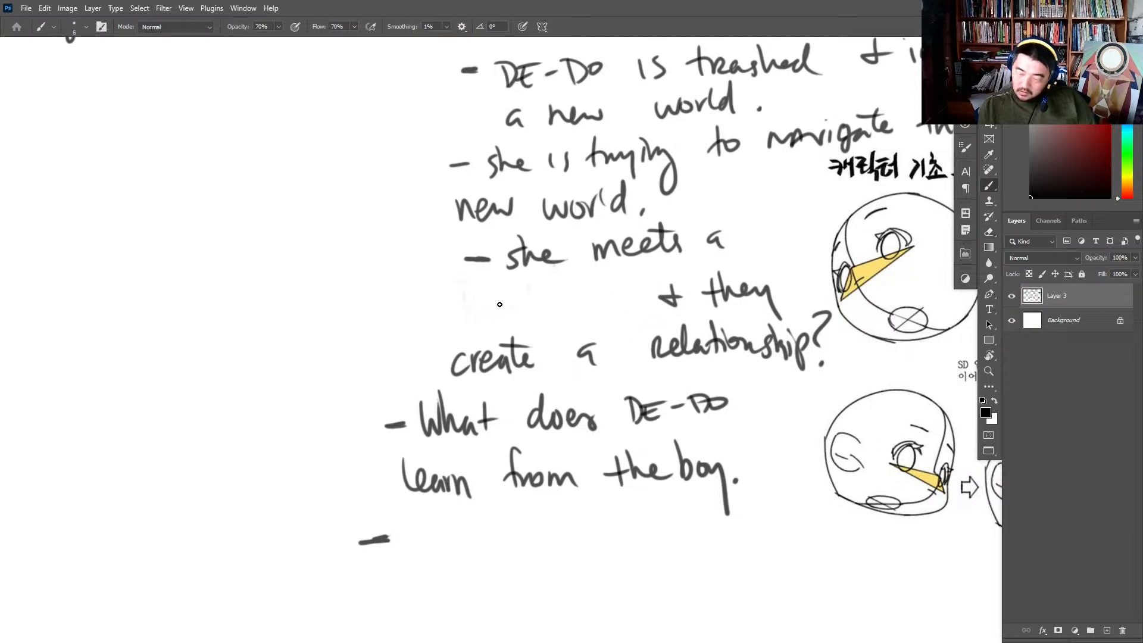
{"action": "left_click_drag", "start_coordinate": [470, 312], "coordinate": [541, 305]}
{"action": "left_click_drag", "start_coordinate": [548, 278], "coordinate": [566, 295]}
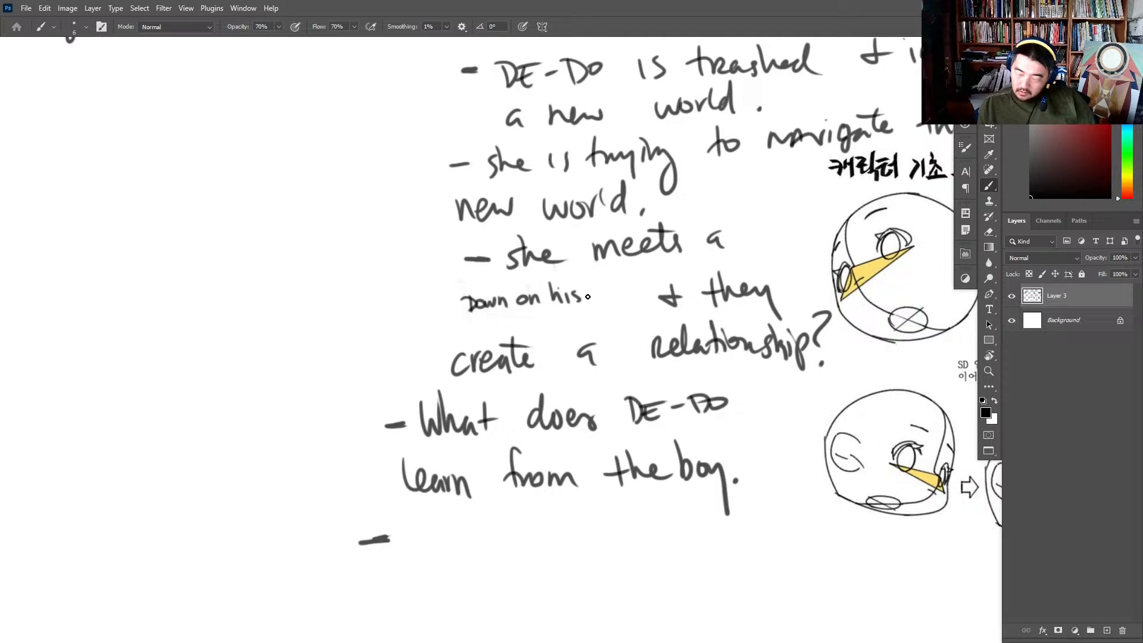
{"action": "key", "text": "e"}
{"action": "left_click_drag", "start_coordinate": [554, 294], "coordinate": [423, 309]}
{"action": "key", "text": "b"}
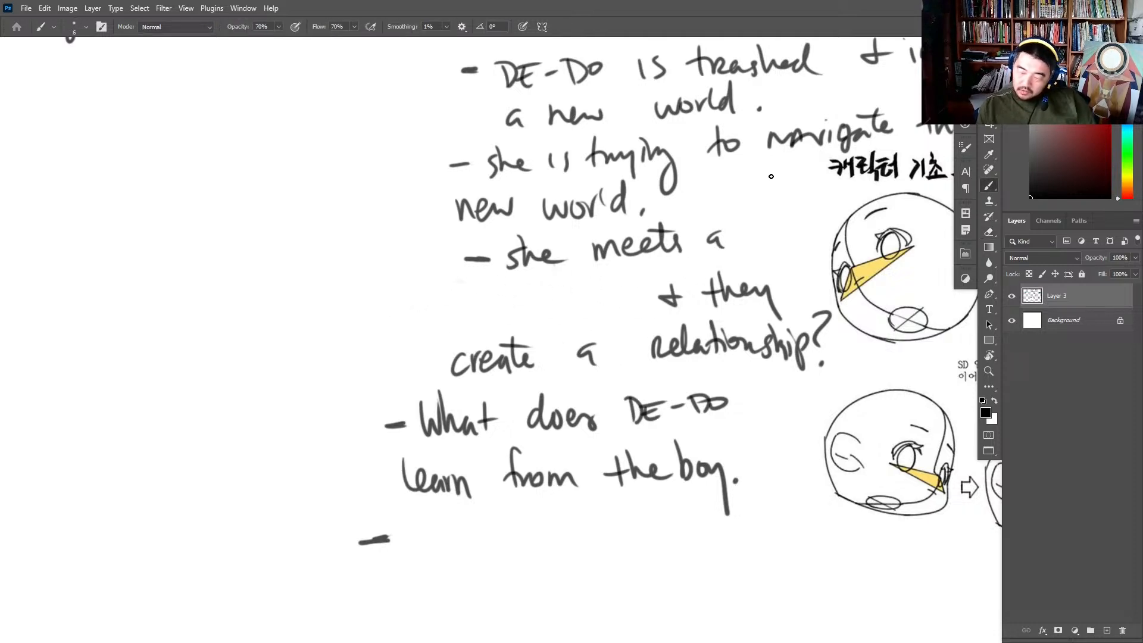
- Complete the "she meets a" note with the words "boy named NIO"
{"action": "left_click", "coordinate": [749, 245]}
{"action": "mouse_move", "coordinate": [747, 219]}
{"action": "left_mouse_down"}
{"action": "mouse_move", "coordinate": [749, 246]}
{"action": "mouse_move", "coordinate": [770, 230]}
{"action": "mouse_move", "coordinate": [782, 251]}
{"action": "left_mouse_up"}
{"action": "mouse_move", "coordinate": [453, 296]}
{"action": "left_mouse_down"}
{"action": "mouse_move", "coordinate": [466, 316]}
{"action": "mouse_move", "coordinate": [506, 317]}
{"action": "mouse_move", "coordinate": [511, 300]}
{"action": "mouse_move", "coordinate": [514, 316]}
{"action": "left_mouse_up"}
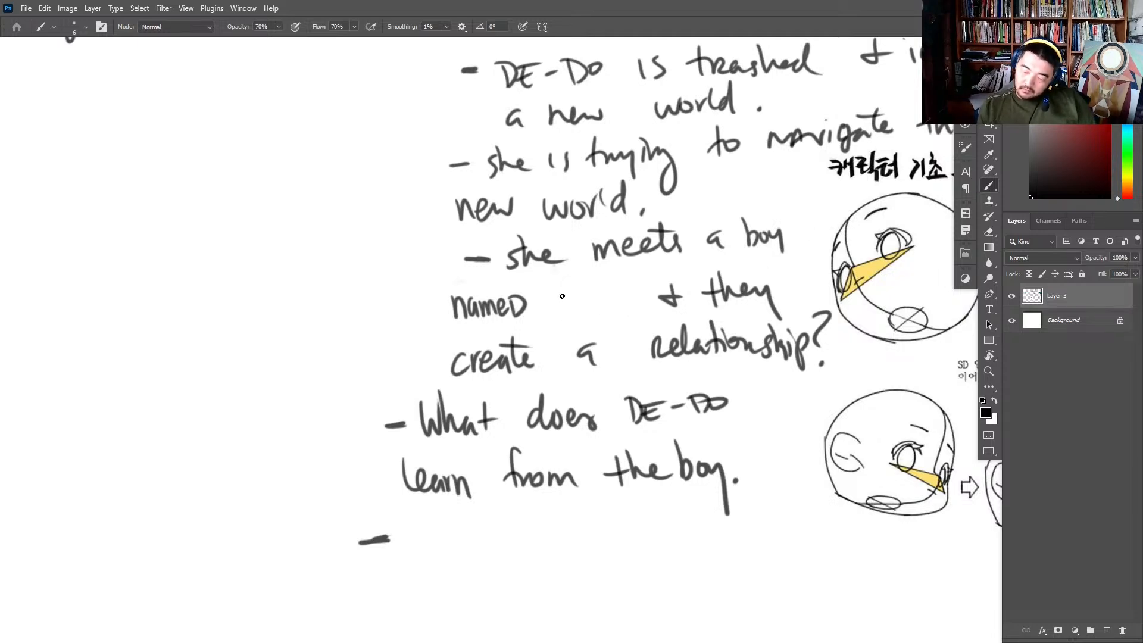
{"action": "mouse_move", "coordinate": [562, 288]}
{"action": "left_mouse_down"}
{"action": "mouse_move", "coordinate": [561, 310]}
{"action": "mouse_move", "coordinate": [575, 284]}
{"action": "mouse_move", "coordinate": [587, 305]}
{"action": "mouse_move", "coordinate": [599, 297]}
{"action": "left_mouse_up"}
{"action": "left_click", "coordinate": [582, 275]}
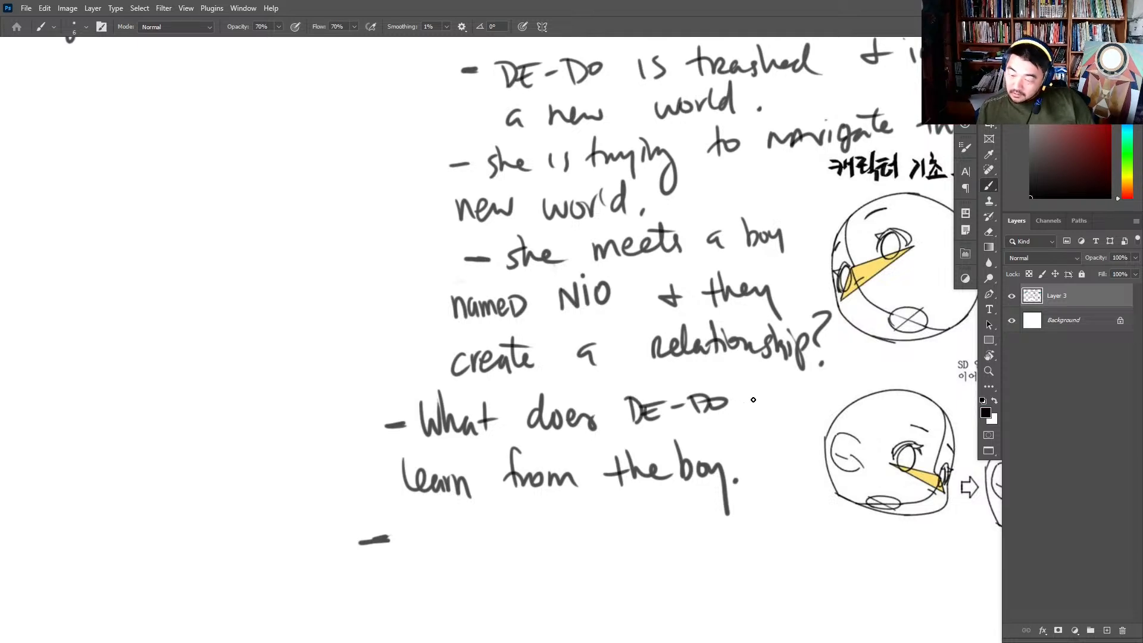
{"action": "mouse_move", "coordinate": [751, 404]}
{"action": "left_mouse_down"}
{"action": "mouse_move", "coordinate": [725, 436]}
{"action": "mouse_move", "coordinate": [796, 447]}
{"action": "left_mouse_up"}
{"action": "key", "text": "ctrl+z"}
- Write the contributor's full name in the empty area beneath the Genre notes and underline it
{"action": "left_click_drag", "start_coordinate": [803, 273], "coordinate": [749, 356]}
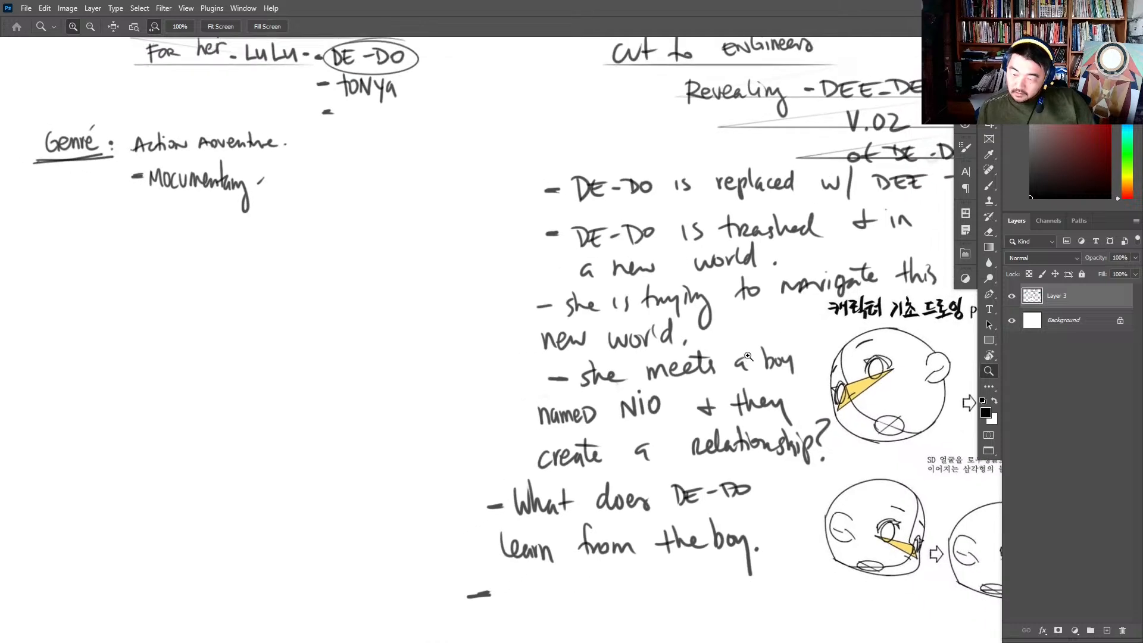
{"action": "mouse_move", "coordinate": [272, 242]}
{"action": "left_mouse_down"}
{"action": "mouse_move", "coordinate": [273, 259]}
{"action": "mouse_move", "coordinate": [327, 262]}
{"action": "mouse_move", "coordinate": [345, 283]}
{"action": "left_mouse_up"}
{"action": "key", "text": "ctrl+z"}
{"action": "mouse_move", "coordinate": [349, 253]}
{"action": "left_mouse_down"}
{"action": "mouse_move", "coordinate": [351, 283]}
{"action": "mouse_move", "coordinate": [387, 265]}
{"action": "mouse_move", "coordinate": [420, 273]}
{"action": "mouse_move", "coordinate": [430, 244]}
{"action": "left_mouse_up"}
{"action": "left_click_drag", "start_coordinate": [430, 266], "coordinate": [436, 277]}
{"action": "left_click_drag", "start_coordinate": [301, 300], "coordinate": [488, 293]}
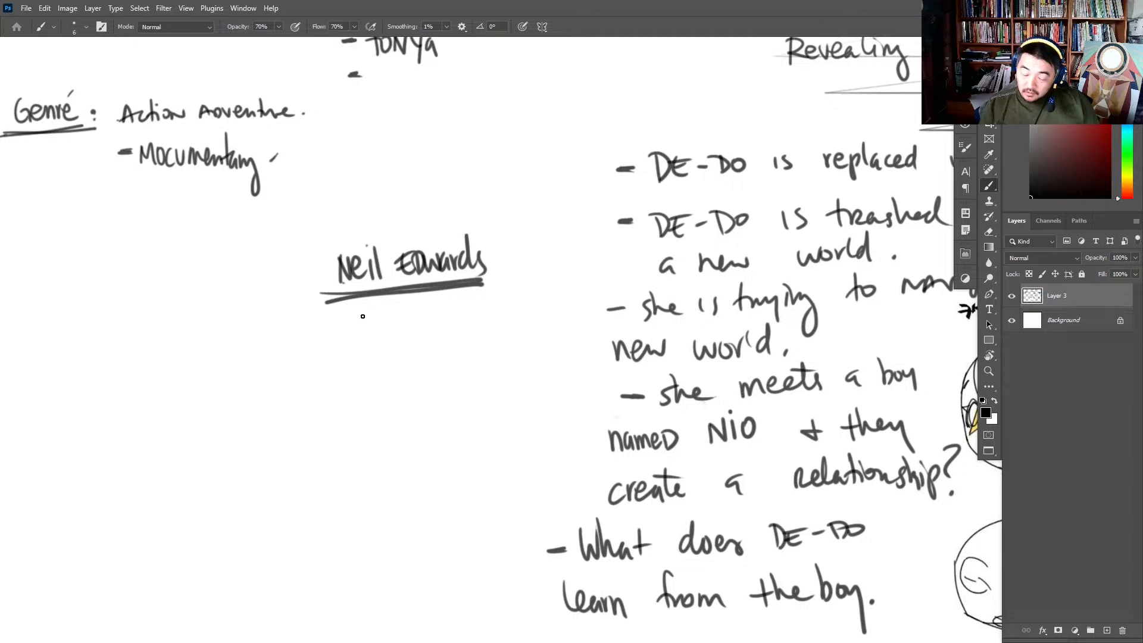
- Write "she could be the littlest hobo" under the contributor's name
{"action": "left_click_drag", "start_coordinate": [362, 316], "coordinate": [351, 332]}
{"action": "key", "text": "ctrl+z"}
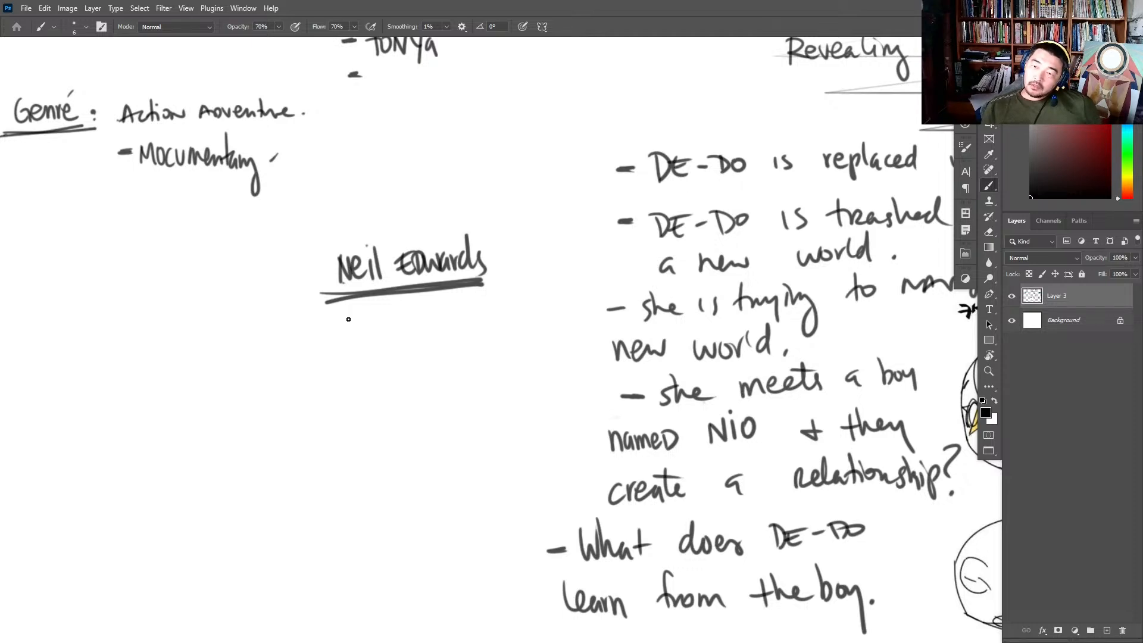
{"action": "mouse_move", "coordinate": [351, 315]}
{"action": "left_mouse_down"}
{"action": "mouse_move", "coordinate": [341, 331]}
{"action": "mouse_move", "coordinate": [435, 310]}
{"action": "mouse_move", "coordinate": [503, 313]}
{"action": "left_mouse_up"}
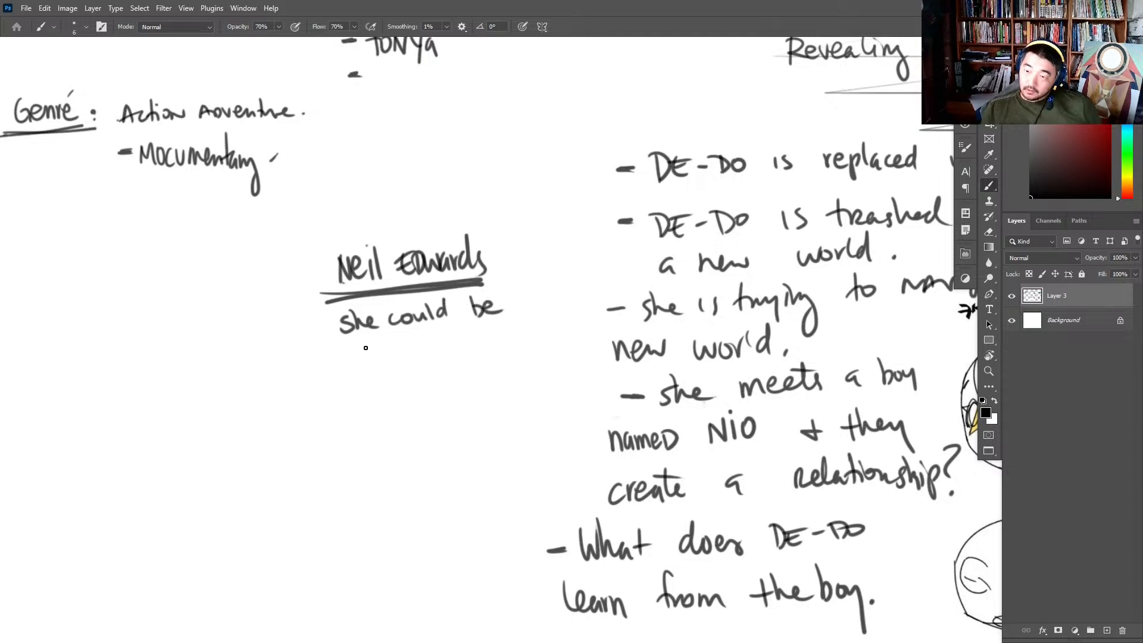
{"action": "left_click_drag", "start_coordinate": [335, 348], "coordinate": [340, 371]}
{"action": "mouse_move", "coordinate": [326, 360]}
{"action": "left_mouse_down"}
{"action": "mouse_move", "coordinate": [341, 342]}
{"action": "mouse_move", "coordinate": [353, 369]}
{"action": "left_mouse_up"}
{"action": "left_click_drag", "start_coordinate": [355, 363], "coordinate": [382, 364]}
{"action": "left_click_drag", "start_coordinate": [389, 354], "coordinate": [398, 365]}
{"action": "left_click_drag", "start_coordinate": [391, 352], "coordinate": [421, 360]}
{"action": "left_click_drag", "start_coordinate": [423, 353], "coordinate": [433, 357]}
{"action": "mouse_move", "coordinate": [442, 350]}
{"action": "left_mouse_down"}
{"action": "mouse_move", "coordinate": [433, 360]}
{"action": "mouse_move", "coordinate": [466, 344]}
{"action": "mouse_move", "coordinate": [499, 349]}
{"action": "left_mouse_up"}
{"action": "left_click_drag", "start_coordinate": [503, 323], "coordinate": [515, 349]}
{"action": "left_click_drag", "start_coordinate": [527, 338], "coordinate": [524, 341]}
- Finish the note with "& help someone each week.", strengthen the name's underline and underline "help"
{"action": "left_click_drag", "start_coordinate": [324, 378], "coordinate": [326, 399]}
{"action": "mouse_move", "coordinate": [314, 392]}
{"action": "left_mouse_down"}
{"action": "mouse_move", "coordinate": [377, 369]}
{"action": "mouse_move", "coordinate": [389, 387]}
{"action": "mouse_move", "coordinate": [482, 375]}
{"action": "left_mouse_up"}
{"action": "left_click_drag", "start_coordinate": [483, 376], "coordinate": [497, 373]}
{"action": "mouse_move", "coordinate": [312, 420]}
{"action": "left_mouse_down"}
{"action": "mouse_move", "coordinate": [322, 413]}
{"action": "mouse_move", "coordinate": [324, 426]}
{"action": "left_mouse_up"}
{"action": "left_click_drag", "start_coordinate": [334, 420], "coordinate": [448, 408]}
{"action": "mouse_move", "coordinate": [452, 400]}
{"action": "left_mouse_down"}
{"action": "mouse_move", "coordinate": [454, 416]}
{"action": "mouse_move", "coordinate": [468, 414]}
{"action": "left_mouse_up"}
{"action": "left_click", "coordinate": [474, 412]}
{"action": "left_click_drag", "start_coordinate": [316, 300], "coordinate": [493, 282]}
{"action": "left_click_drag", "start_coordinate": [547, 358], "coordinate": [608, 280]}
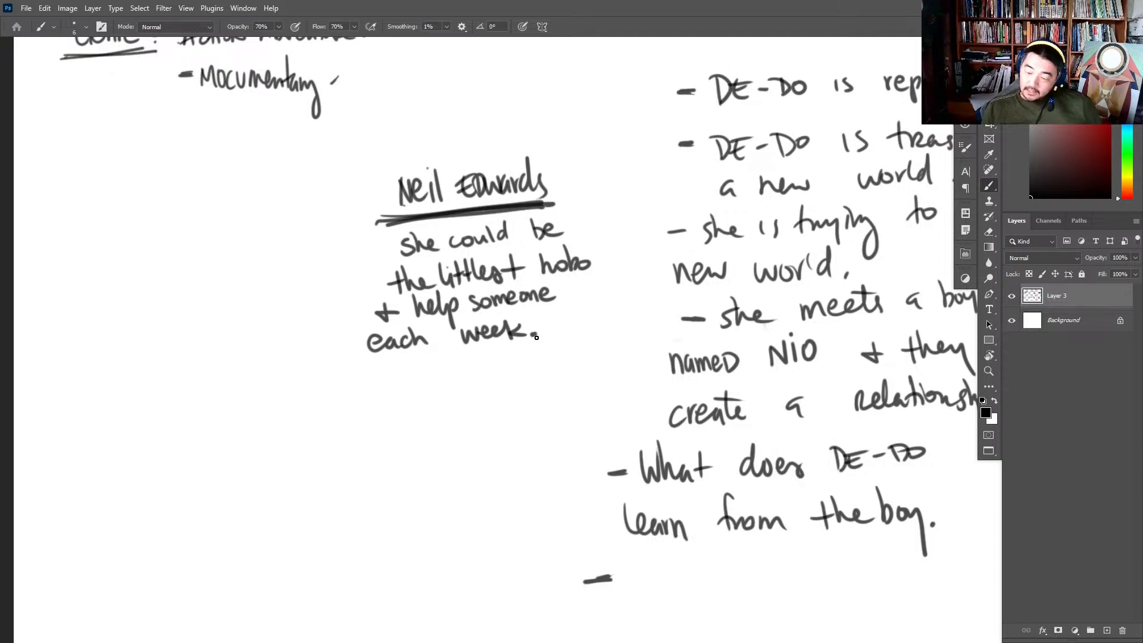
{"action": "left_click_drag", "start_coordinate": [411, 324], "coordinate": [452, 317]}
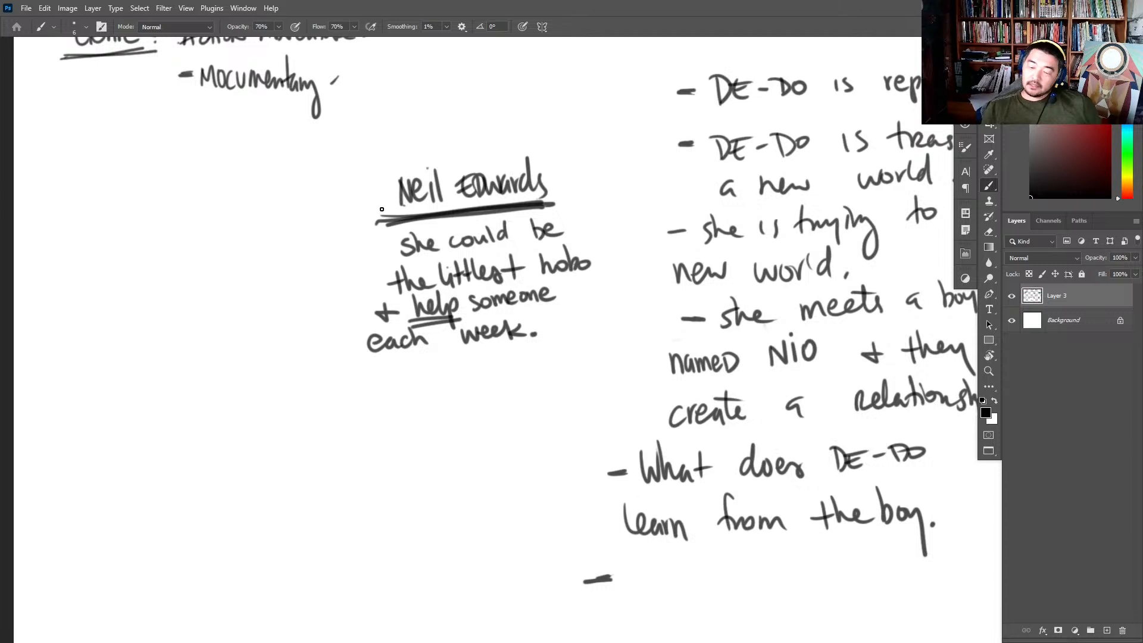
- Add a small mark at the start of the name's underline and write "ea" below the note
{"action": "left_click_drag", "start_coordinate": [382, 209], "coordinate": [377, 228]}
{"action": "left_click_drag", "start_coordinate": [354, 374], "coordinate": [359, 384]}
{"action": "left_click_drag", "start_coordinate": [370, 375], "coordinate": [375, 383]}
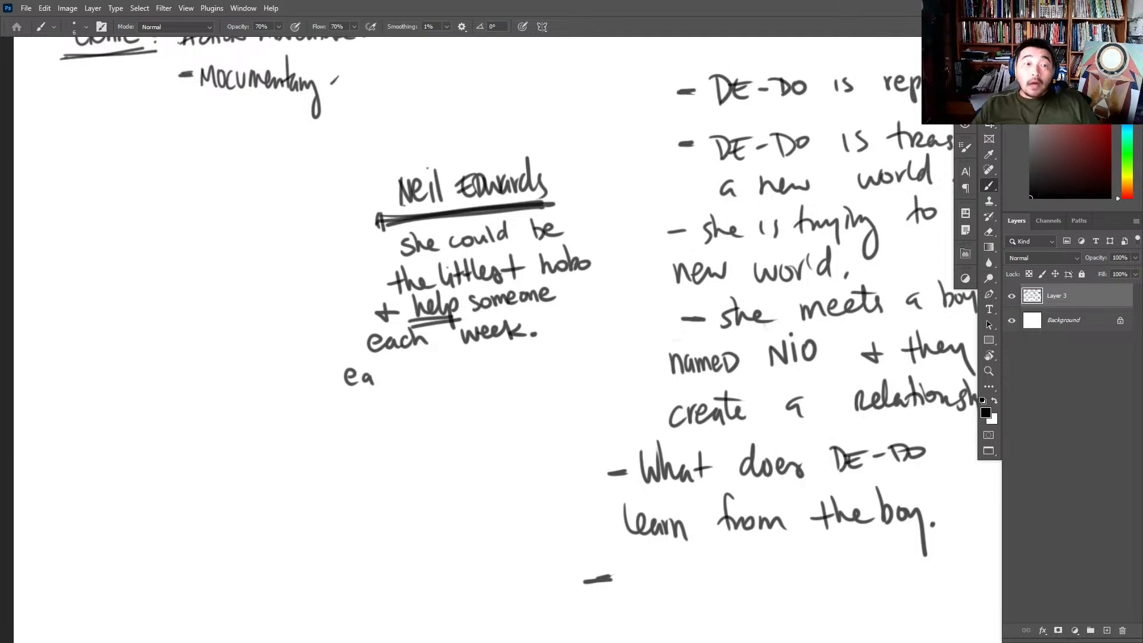
- View the browser's Google results for "the littlest hobo" and put that title in the note in quotation marks
{"action": "left_click_drag", "start_coordinate": [286, 43], "coordinate": [439, 33]}
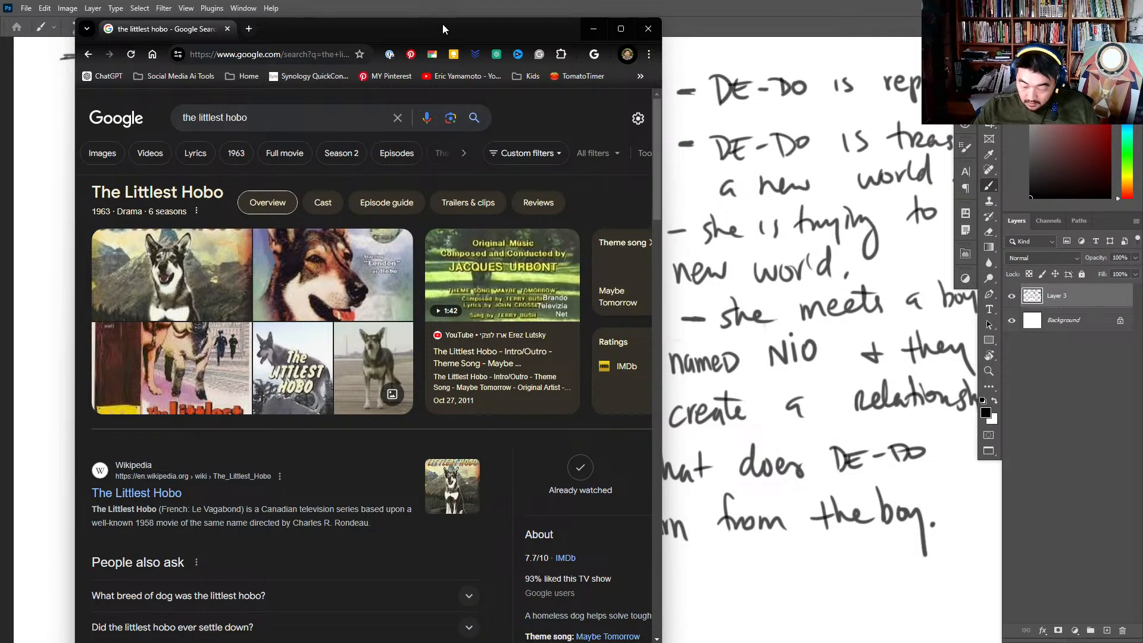
{"action": "left_click_drag", "start_coordinate": [443, 29], "coordinate": [0, 60]}
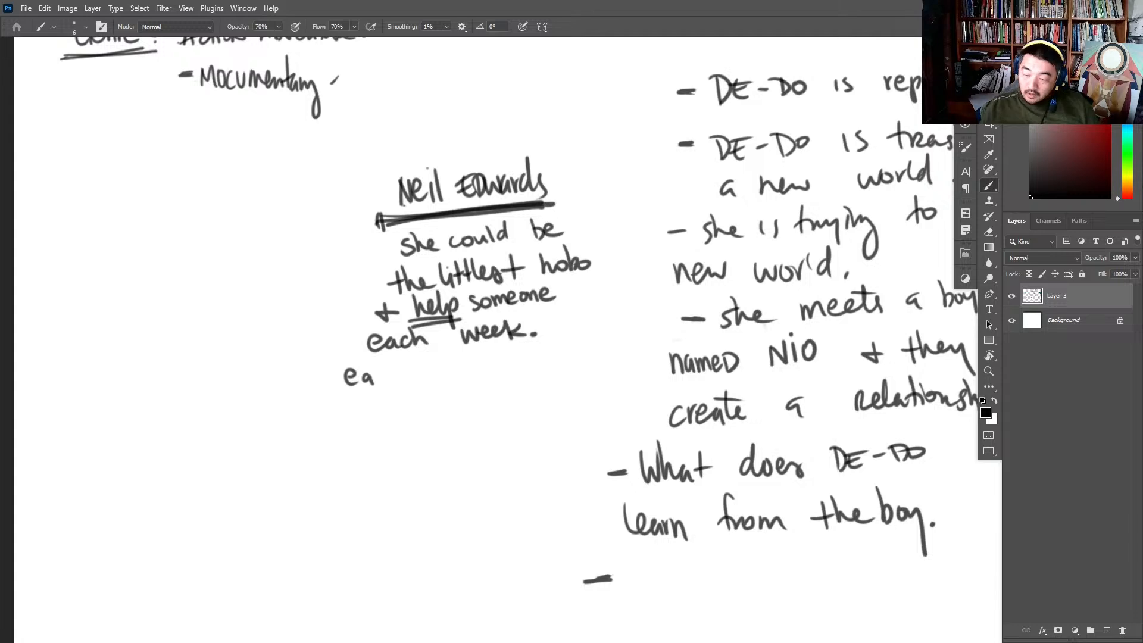
{"action": "left_click_drag", "start_coordinate": [370, 269], "coordinate": [369, 278]}
{"action": "left_click_drag", "start_coordinate": [376, 268], "coordinate": [374, 276]}
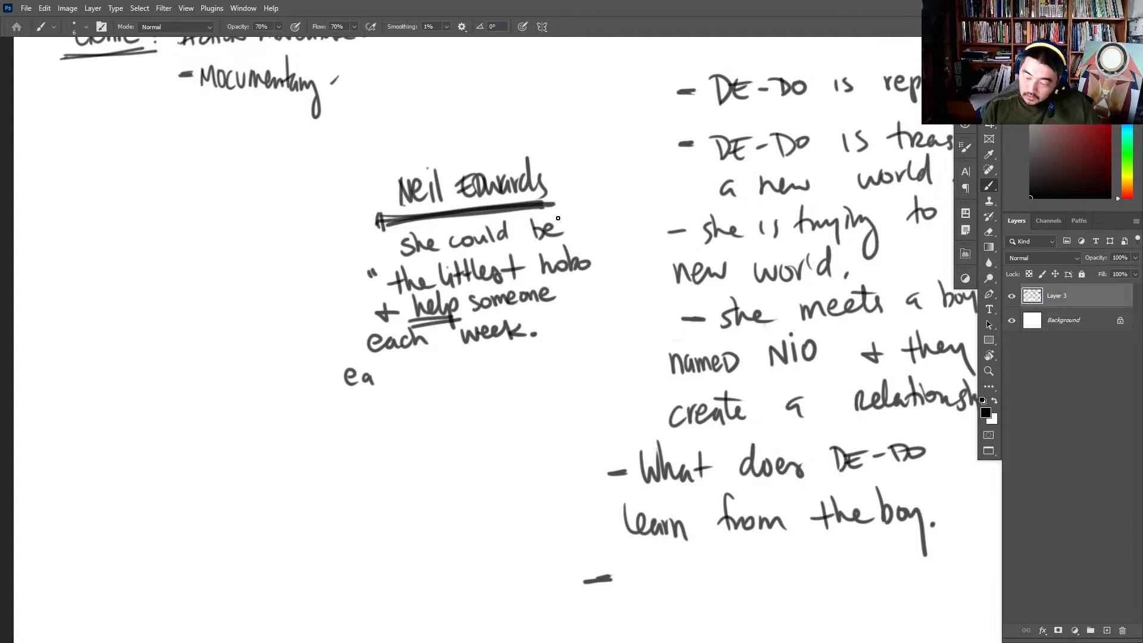
{"action": "left_click_drag", "start_coordinate": [591, 243], "coordinate": [597, 249]}
- Draw an arrow to the quoted title labelled "tv show canada." and end the note with exclamation marks
{"action": "left_click_drag", "start_coordinate": [286, 290], "coordinate": [351, 289]}
{"action": "left_click_drag", "start_coordinate": [331, 281], "coordinate": [331, 298]}
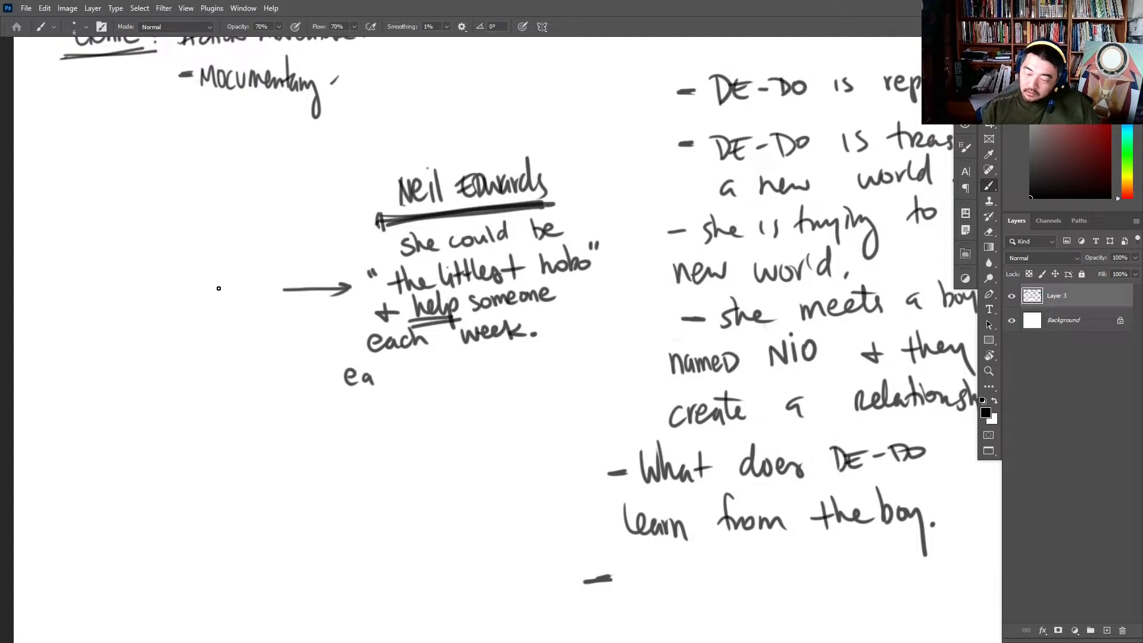
{"action": "mouse_move", "coordinate": [205, 271]}
{"action": "left_mouse_down"}
{"action": "mouse_move", "coordinate": [208, 293]}
{"action": "mouse_move", "coordinate": [200, 282]}
{"action": "left_mouse_up"}
{"action": "left_click_drag", "start_coordinate": [210, 278], "coordinate": [241, 286]}
{"action": "mouse_move", "coordinate": [249, 262]}
{"action": "left_mouse_down"}
{"action": "mouse_move", "coordinate": [252, 286]}
{"action": "mouse_move", "coordinate": [291, 273]}
{"action": "left_mouse_up"}
{"action": "mouse_move", "coordinate": [209, 306]}
{"action": "left_mouse_down"}
{"action": "mouse_move", "coordinate": [203, 314]}
{"action": "mouse_move", "coordinate": [252, 309]}
{"action": "mouse_move", "coordinate": [268, 292]}
{"action": "mouse_move", "coordinate": [281, 301]}
{"action": "left_mouse_up"}
{"action": "left_click", "coordinate": [296, 303]}
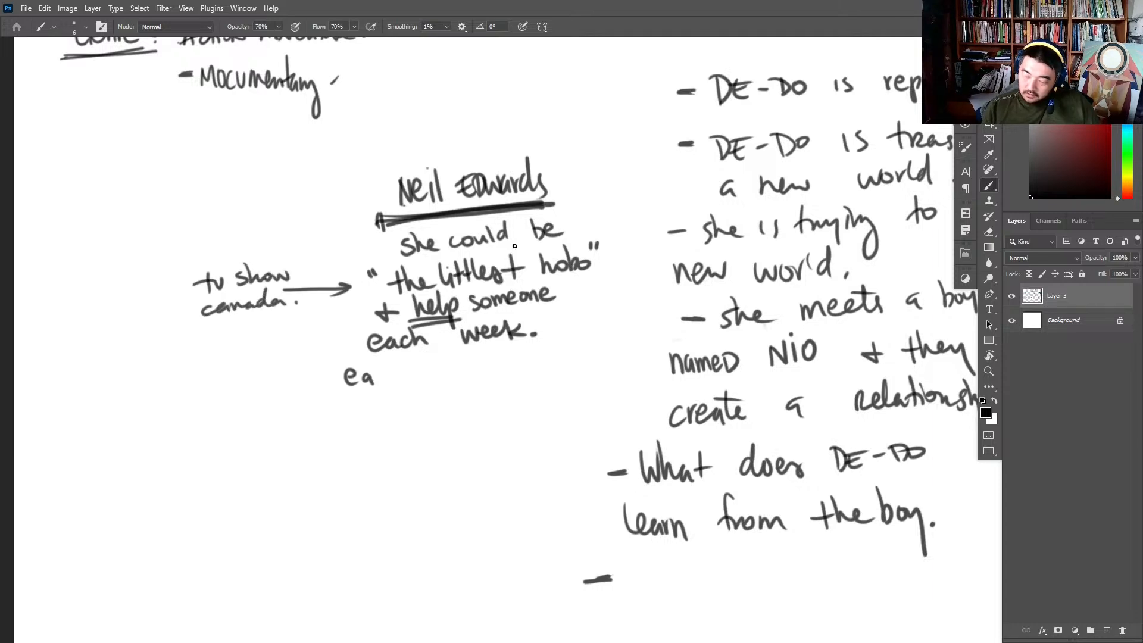
{"action": "left_click_drag", "start_coordinate": [529, 308], "coordinate": [538, 323]}
{"action": "left_click_drag", "start_coordinate": [829, 318], "coordinate": [733, 313]}
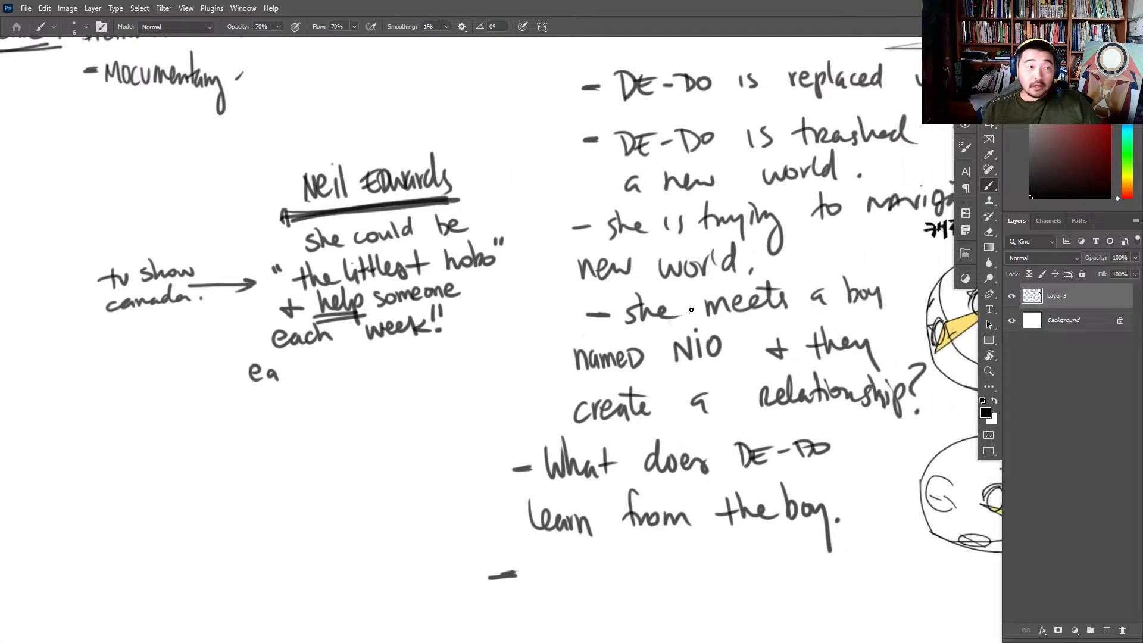
{"action": "key", "text": "z"}
{"action": "left_click_drag", "start_coordinate": [918, 365], "coordinate": [874, 258]}
{"action": "key", "text": "super"}
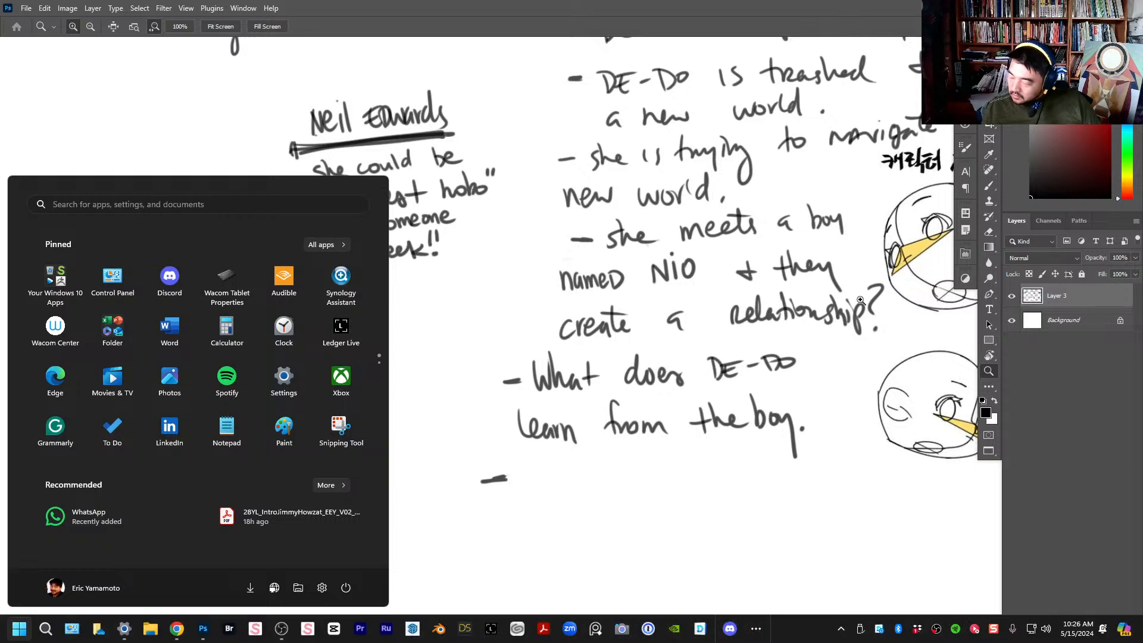
{"action": "key", "text": "super"}
- Circle the whole "littlest hobo" note in red and draw a red arrow from below up to "help"
{"action": "left_click_drag", "start_coordinate": [867, 362], "coordinate": [616, 527]}
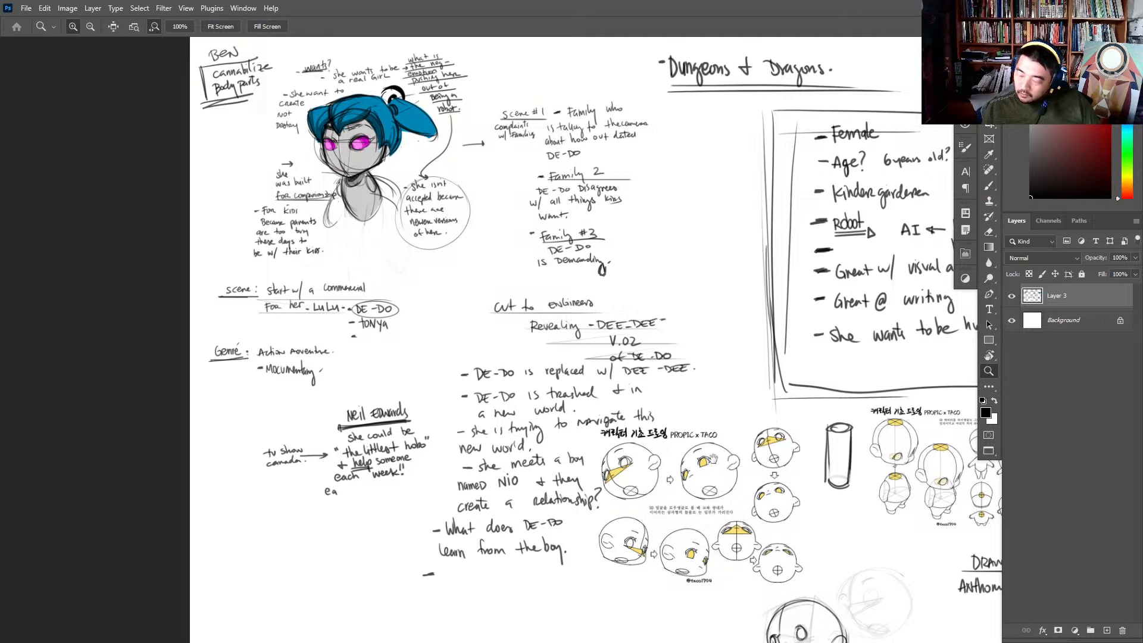
{"action": "left_click_drag", "start_coordinate": [713, 459], "coordinate": [703, 245]}
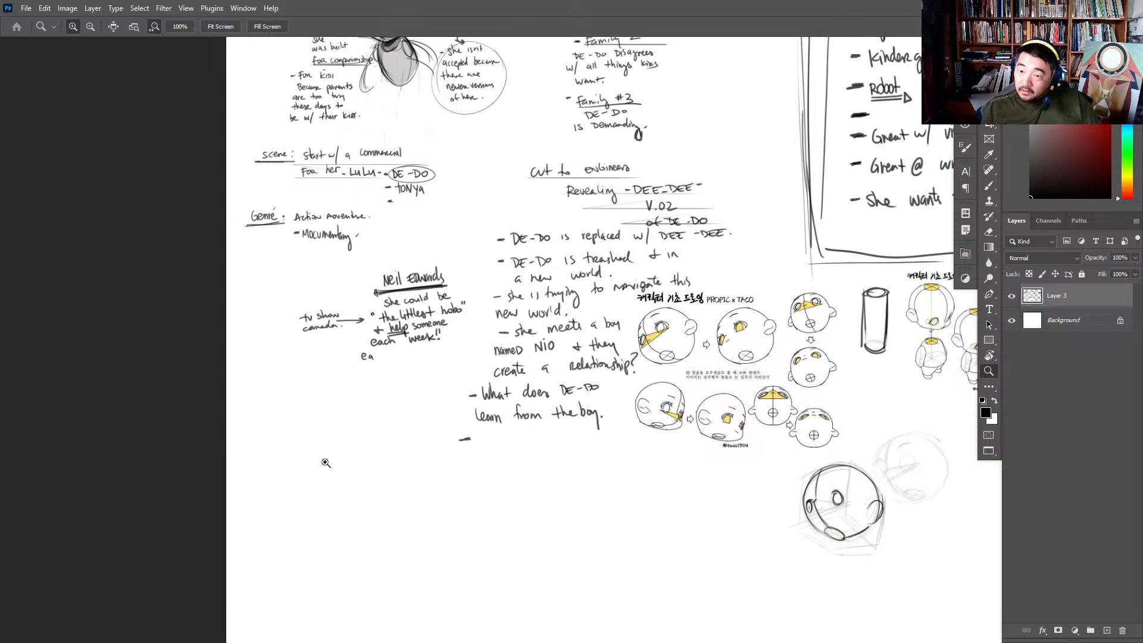
{"action": "left_click", "coordinate": [444, 430]}
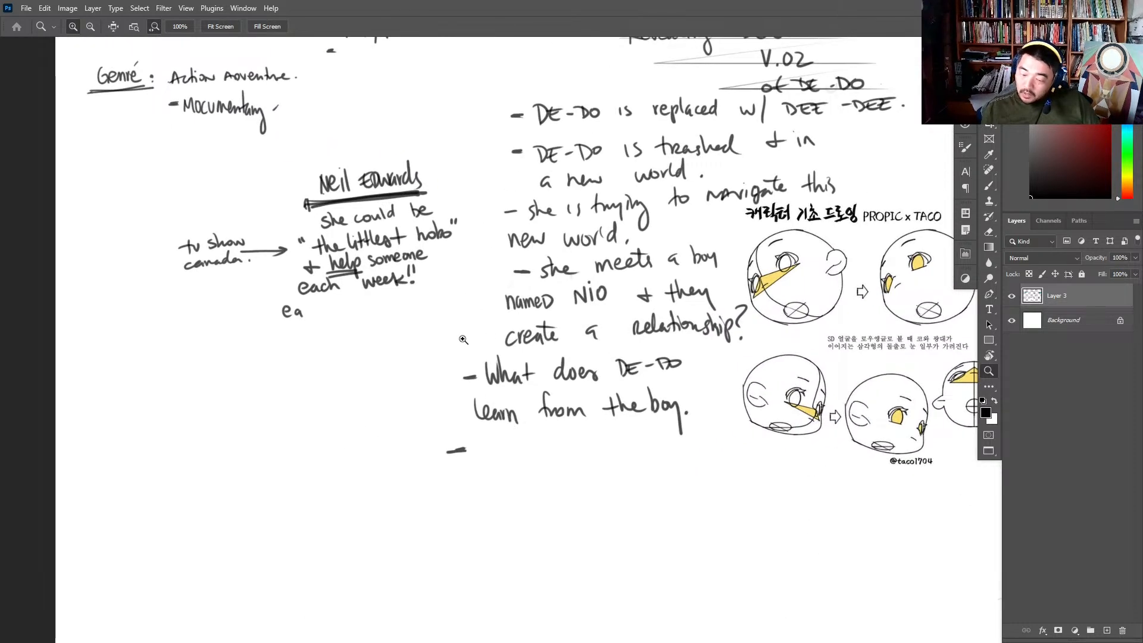
{"action": "key", "text": "l"}
{"action": "key", "text": "b"}
{"action": "mouse_move", "coordinate": [334, 142]}
{"action": "left_mouse_down"}
{"action": "mouse_move", "coordinate": [456, 165]}
{"action": "mouse_move", "coordinate": [280, 156]}
{"action": "left_mouse_up"}
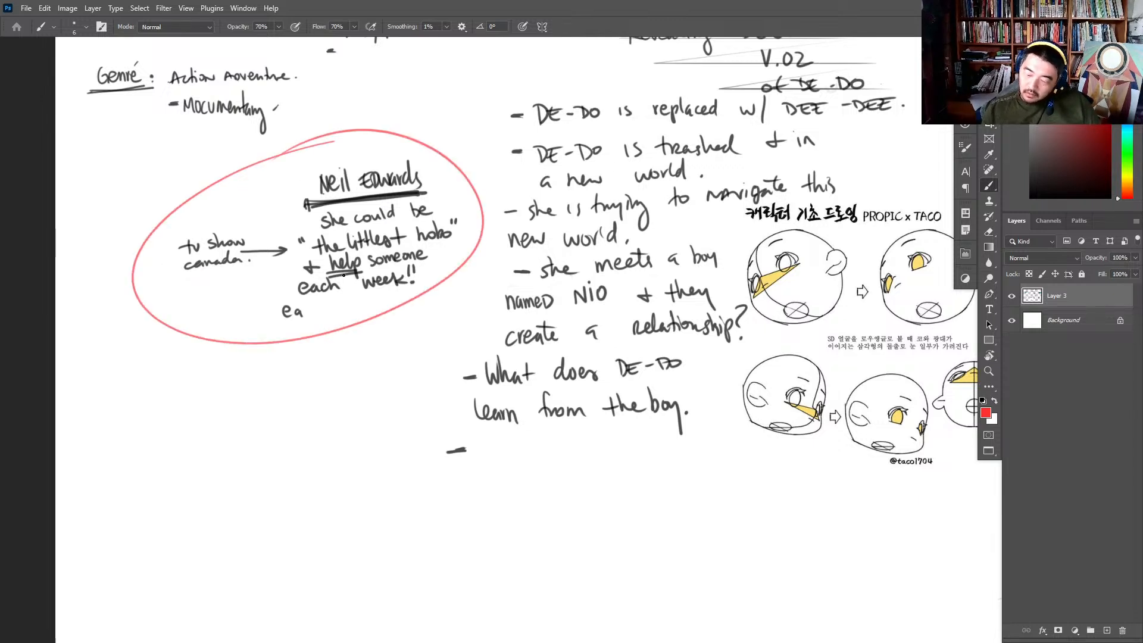
{"action": "left_click_drag", "start_coordinate": [268, 373], "coordinate": [347, 290]}
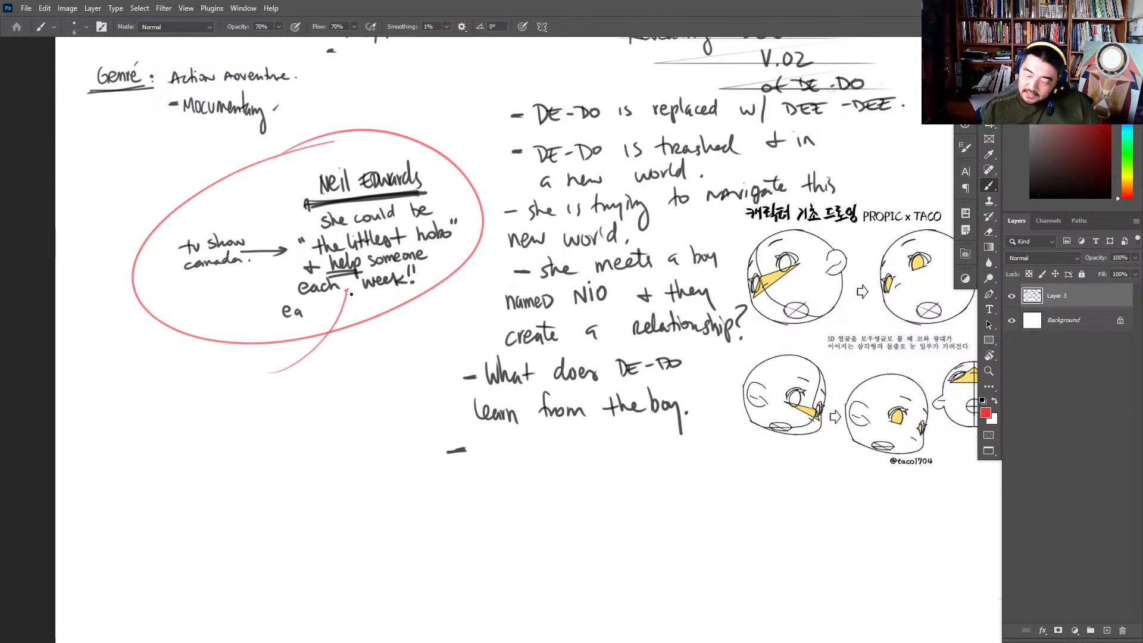
- Write the dashed question "Who does she help each episode?" in black at the red arrow's tail
{"action": "key", "text": "d"}
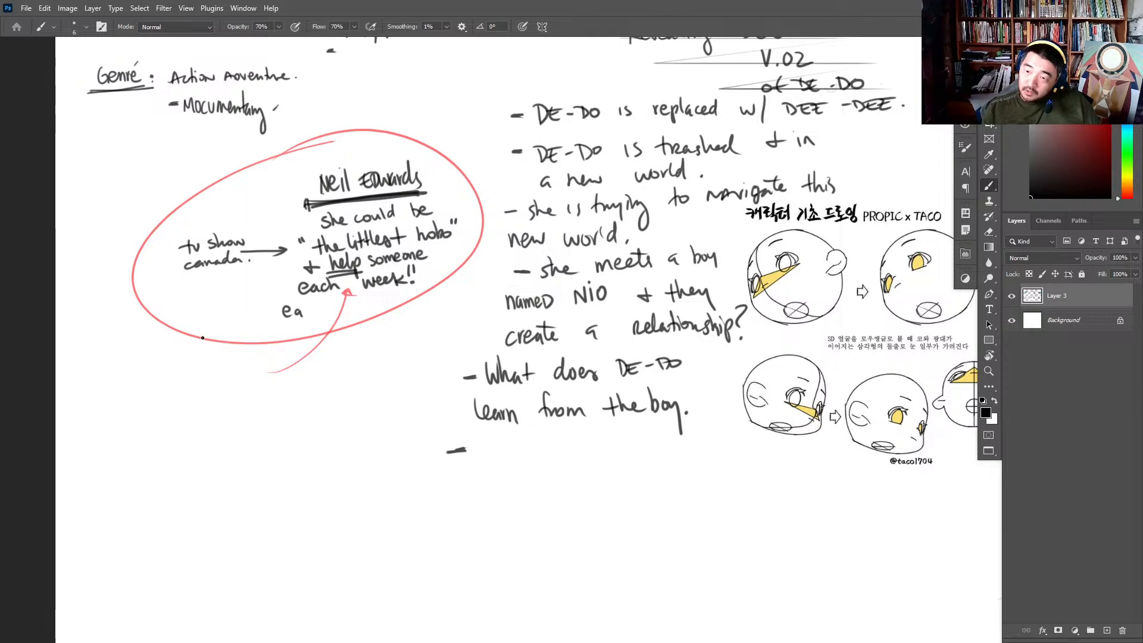
{"action": "key", "text": "z"}
{"action": "left_click", "coordinate": [207, 354]}
{"action": "left_click", "coordinate": [207, 354]}
{"action": "left_click", "coordinate": [418, 320]}
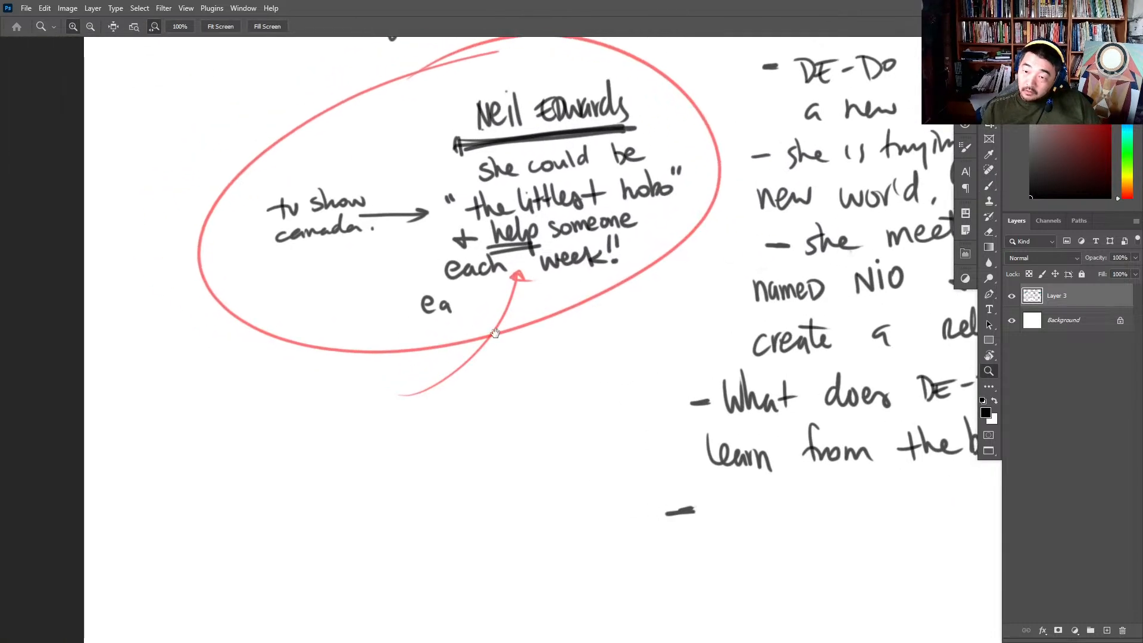
{"action": "key", "text": "b"}
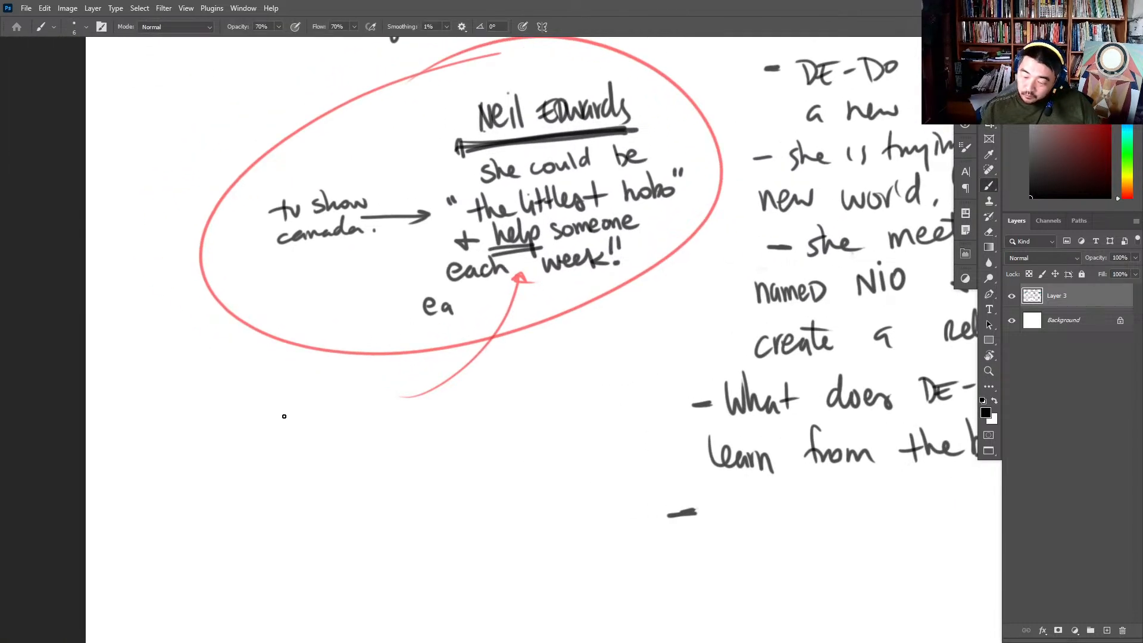
{"action": "left_click_drag", "start_coordinate": [284, 416], "coordinate": [331, 424]}
{"action": "left_click_drag", "start_coordinate": [361, 416], "coordinate": [370, 428]}
{"action": "mouse_move", "coordinate": [379, 417]}
{"action": "left_mouse_down"}
{"action": "mouse_move", "coordinate": [480, 420]}
{"action": "mouse_move", "coordinate": [513, 381]}
{"action": "mouse_move", "coordinate": [533, 416]}
{"action": "mouse_move", "coordinate": [268, 459]}
{"action": "mouse_move", "coordinate": [366, 456]}
{"action": "mouse_move", "coordinate": [381, 440]}
{"action": "mouse_move", "coordinate": [444, 462]}
{"action": "left_mouse_up"}
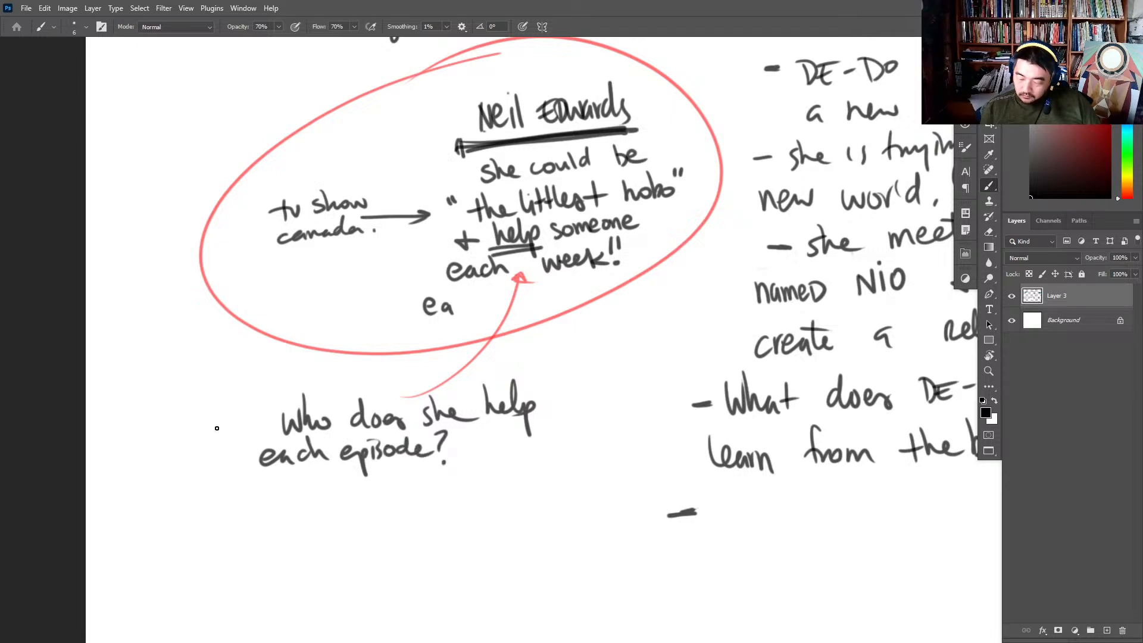
{"action": "left_click_drag", "start_coordinate": [217, 428], "coordinate": [243, 425]}
- Add a second dashed question, "What to learn?", and list "sharing" under it
{"action": "mouse_move", "coordinate": [204, 504]}
{"action": "left_mouse_down"}
{"action": "mouse_move", "coordinate": [266, 513]}
{"action": "mouse_move", "coordinate": [315, 499]}
{"action": "mouse_move", "coordinate": [448, 504]}
{"action": "left_mouse_up"}
{"action": "left_click", "coordinate": [448, 521]}
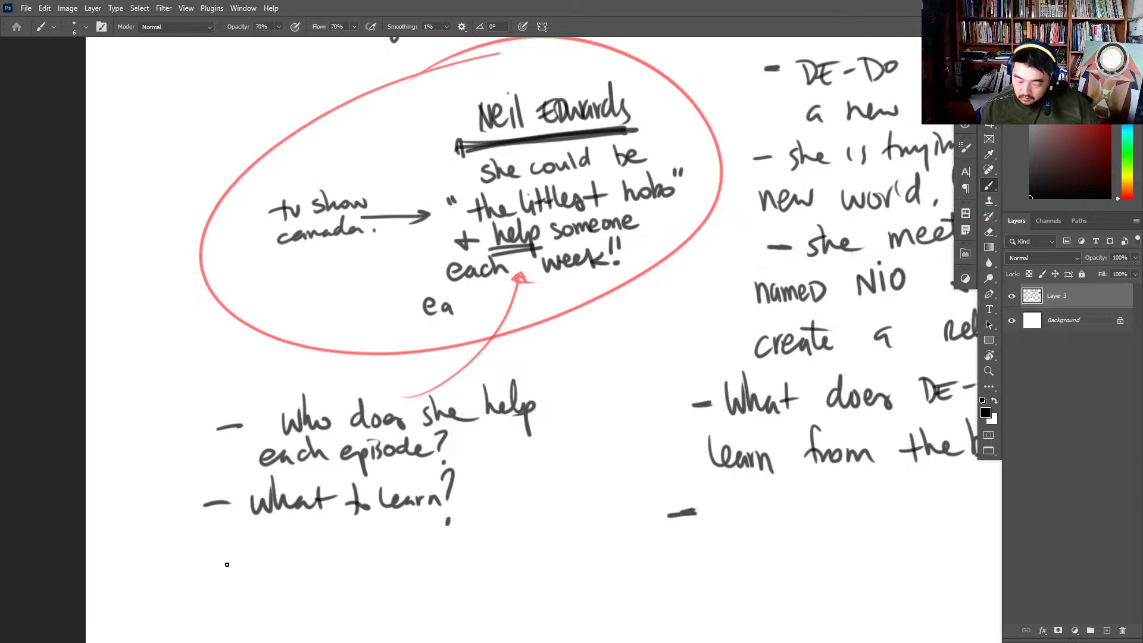
{"action": "left_click_drag", "start_coordinate": [326, 569], "coordinate": [346, 566]}
{"action": "left_click_drag", "start_coordinate": [366, 559], "coordinate": [356, 579]}
{"action": "mouse_move", "coordinate": [368, 548]}
{"action": "left_mouse_down"}
{"action": "mouse_move", "coordinate": [384, 579]}
{"action": "mouse_move", "coordinate": [495, 412]}
{"action": "mouse_move", "coordinate": [489, 424]}
{"action": "mouse_move", "coordinate": [531, 421]}
{"action": "mouse_move", "coordinate": [539, 456]}
{"action": "left_mouse_up"}
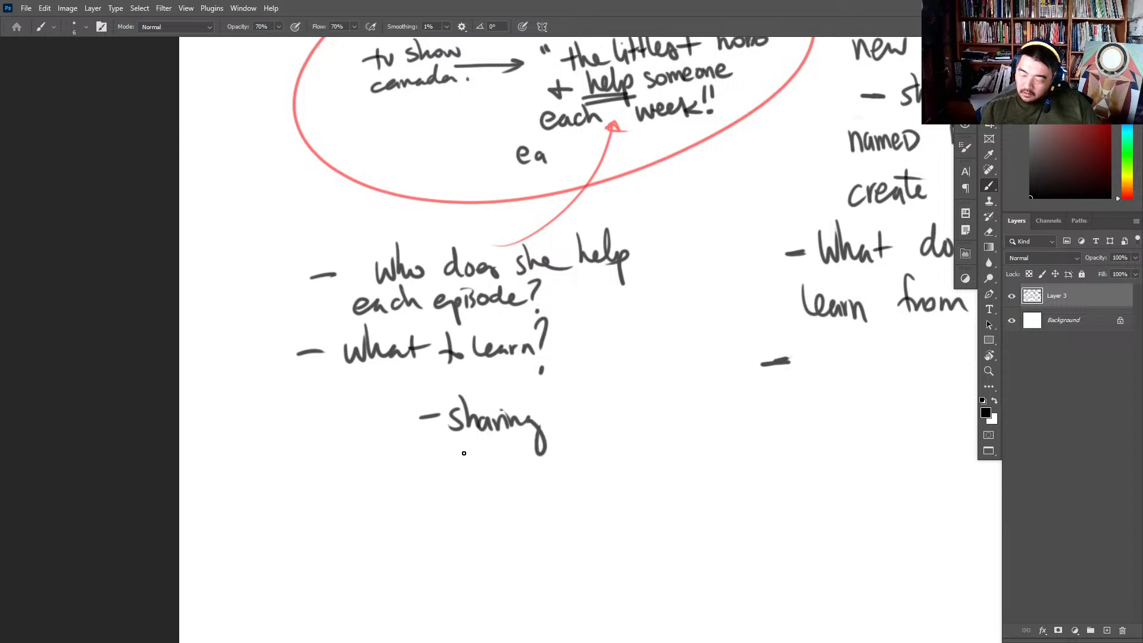
- Add "yes and..." and "kindness" to the list of lessons below "sharing"
{"action": "mouse_move", "coordinate": [419, 467]}
{"action": "left_mouse_down"}
{"action": "mouse_move", "coordinate": [470, 484]}
{"action": "mouse_move", "coordinate": [488, 455]}
{"action": "mouse_move", "coordinate": [491, 475]}
{"action": "mouse_move", "coordinate": [539, 471]}
{"action": "left_mouse_up"}
{"action": "mouse_move", "coordinate": [551, 460]}
{"action": "left_mouse_down"}
{"action": "mouse_move", "coordinate": [554, 446]}
{"action": "mouse_move", "coordinate": [558, 473]}
{"action": "left_mouse_up"}
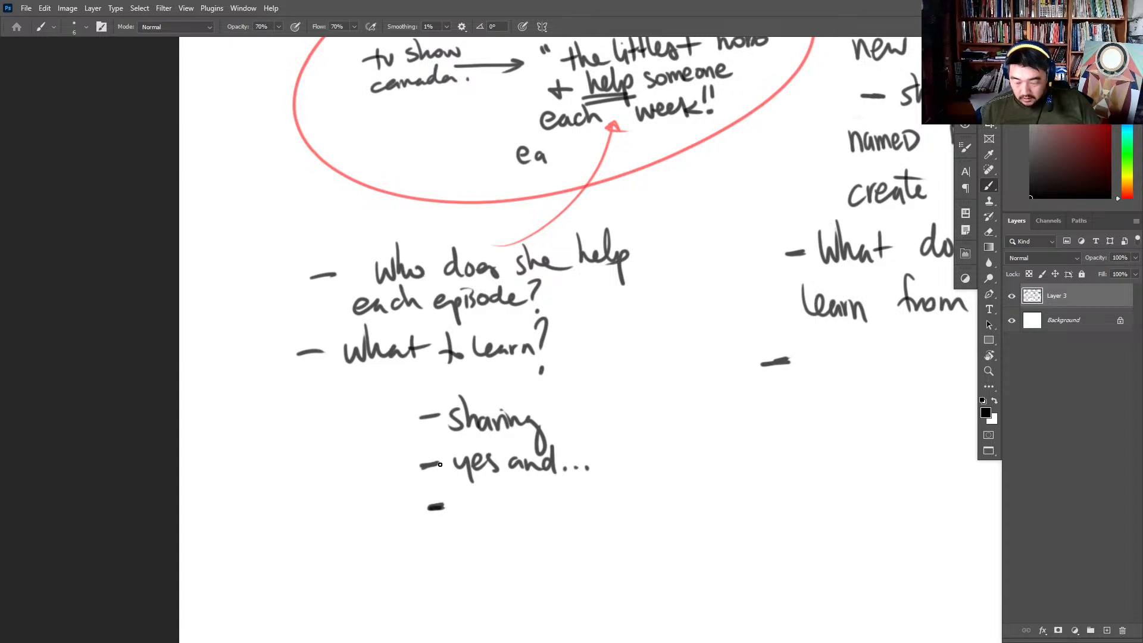
{"action": "left_click_drag", "start_coordinate": [427, 412], "coordinate": [435, 414]}
{"action": "mouse_move", "coordinate": [463, 501]}
{"action": "left_mouse_down"}
{"action": "mouse_move", "coordinate": [466, 519]}
{"action": "mouse_move", "coordinate": [477, 515]}
{"action": "left_mouse_up"}
{"action": "mouse_move", "coordinate": [484, 501]}
{"action": "left_mouse_down"}
{"action": "mouse_move", "coordinate": [485, 514]}
{"action": "mouse_move", "coordinate": [483, 495]}
{"action": "left_mouse_up"}
{"action": "left_click_drag", "start_coordinate": [491, 503], "coordinate": [512, 513]}
{"action": "left_click_drag", "start_coordinate": [517, 502], "coordinate": [569, 513]}
- Add "Giving" and "encouraging" to the list of lessons and thicken the dashes of the first two entries
{"action": "left_click_drag", "start_coordinate": [428, 545], "coordinate": [443, 544]}
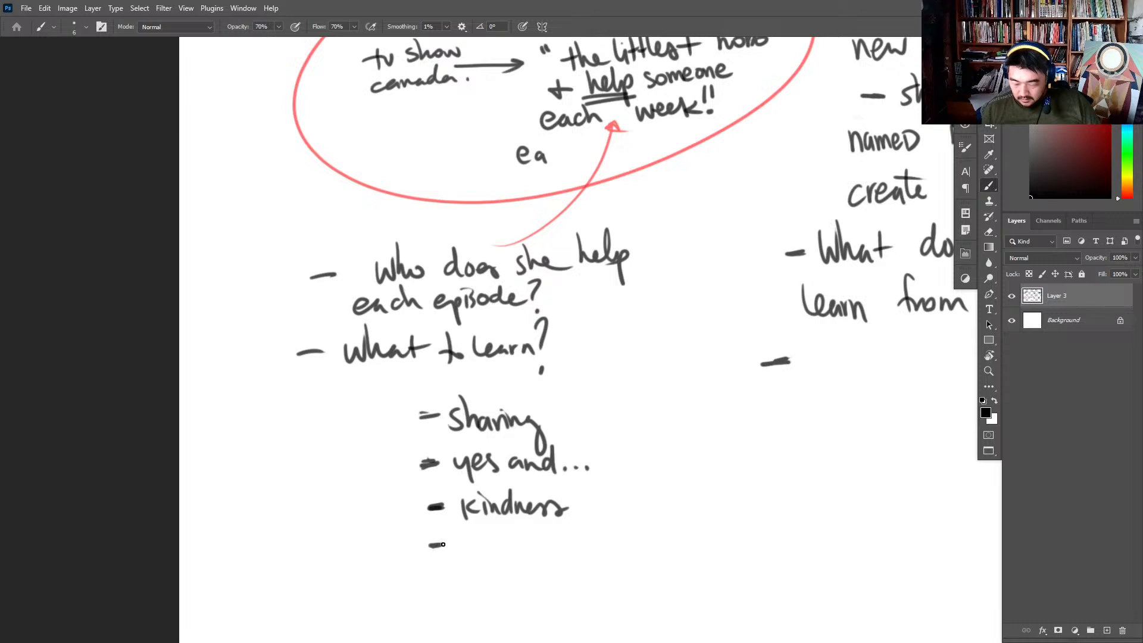
{"action": "left_click_drag", "start_coordinate": [412, 466], "coordinate": [437, 463]}
{"action": "left_click_drag", "start_coordinate": [418, 414], "coordinate": [441, 415]}
{"action": "mouse_move", "coordinate": [472, 535]}
{"action": "left_mouse_down"}
{"action": "mouse_move", "coordinate": [500, 555]}
{"action": "mouse_move", "coordinate": [535, 549]}
{"action": "mouse_move", "coordinate": [548, 581]}
{"action": "left_mouse_up"}
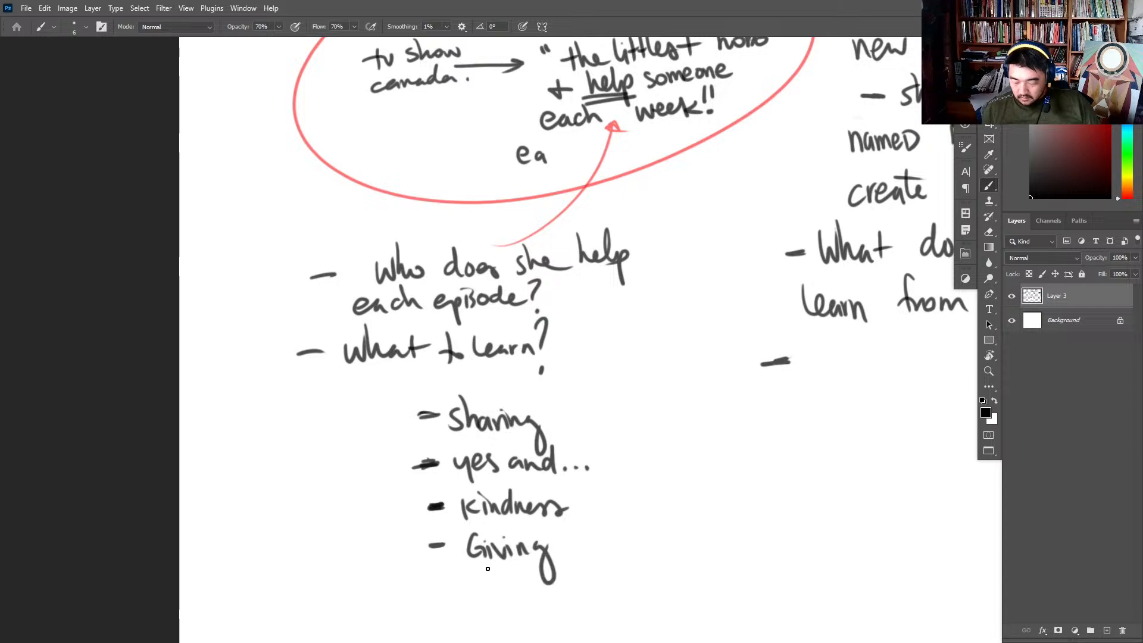
{"action": "left_click_drag", "start_coordinate": [566, 516], "coordinate": [593, 330]}
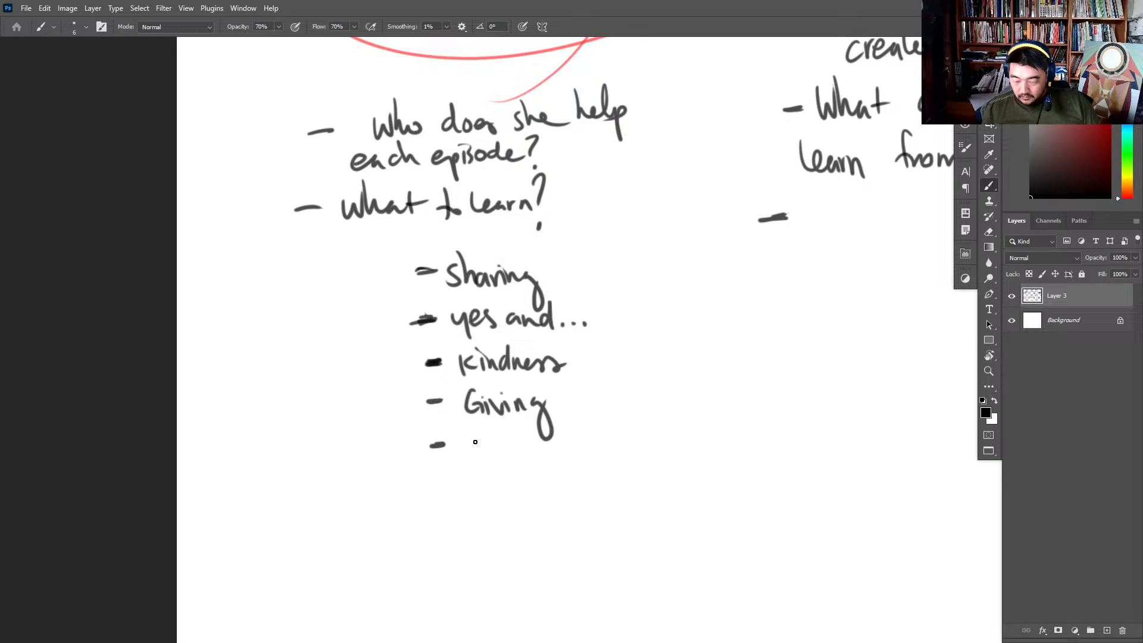
{"action": "mouse_move", "coordinate": [466, 447]}
{"action": "left_mouse_down"}
{"action": "mouse_move", "coordinate": [546, 443]}
{"action": "mouse_move", "coordinate": [551, 466]}
{"action": "mouse_move", "coordinate": [568, 437]}
{"action": "mouse_move", "coordinate": [603, 439]}
{"action": "left_mouse_up"}
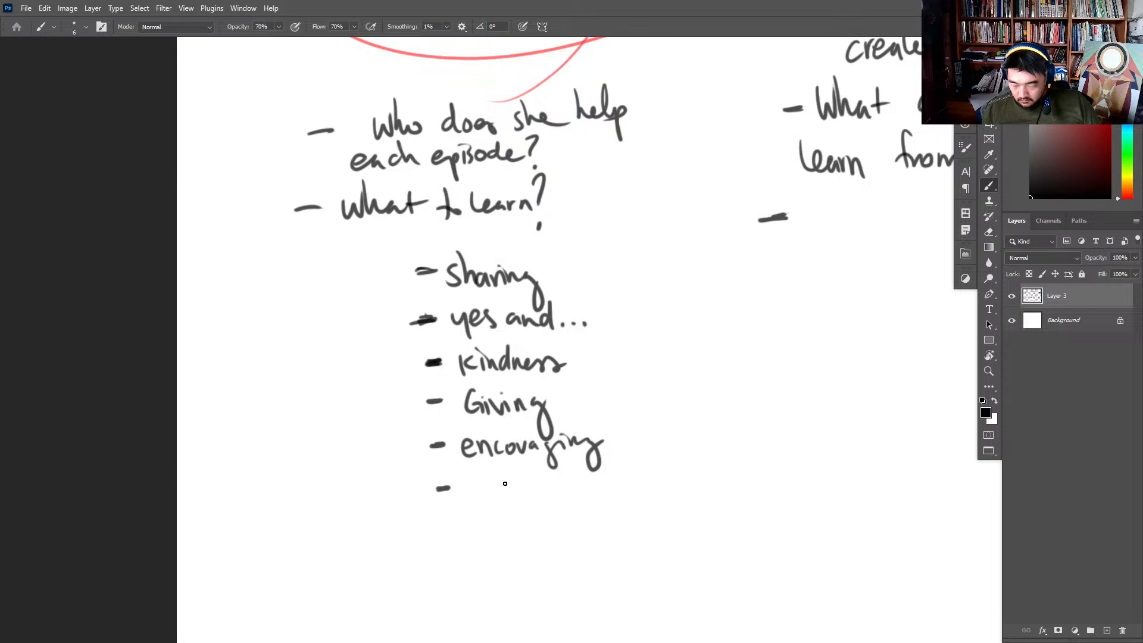
- Clear the unused sixth entry and number the five lessons 1 to 5
{"action": "mouse_move", "coordinate": [468, 488]}
{"action": "left_mouse_down"}
{"action": "mouse_move", "coordinate": [491, 492]}
{"action": "mouse_move", "coordinate": [502, 517]}
{"action": "mouse_move", "coordinate": [502, 495]}
{"action": "mouse_move", "coordinate": [512, 508]}
{"action": "mouse_move", "coordinate": [518, 494]}
{"action": "mouse_move", "coordinate": [484, 509]}
{"action": "mouse_move", "coordinate": [517, 497]}
{"action": "mouse_move", "coordinate": [521, 520]}
{"action": "left_mouse_up"}
{"action": "key", "text": "e"}
{"action": "key", "text": "b"}
{"action": "left_click_drag", "start_coordinate": [385, 325], "coordinate": [401, 335]}
{"action": "mouse_move", "coordinate": [393, 360]}
{"action": "left_mouse_down"}
{"action": "mouse_move", "coordinate": [393, 387]}
{"action": "mouse_move", "coordinate": [411, 406]}
{"action": "left_mouse_up"}
{"action": "left_click_drag", "start_coordinate": [408, 398], "coordinate": [409, 460]}
- Cut the blue-haired girl with magenta eyes onto a new layer and move her to the empty space beside the lessons list
{"action": "key", "text": "z"}
{"action": "left_click_drag", "start_coordinate": [600, 300], "coordinate": [566, 317]}
{"action": "mouse_move", "coordinate": [667, 203]}
{"action": "left_mouse_down"}
{"action": "mouse_move", "coordinate": [393, 307]}
{"action": "mouse_move", "coordinate": [196, 430]}
{"action": "left_mouse_up"}
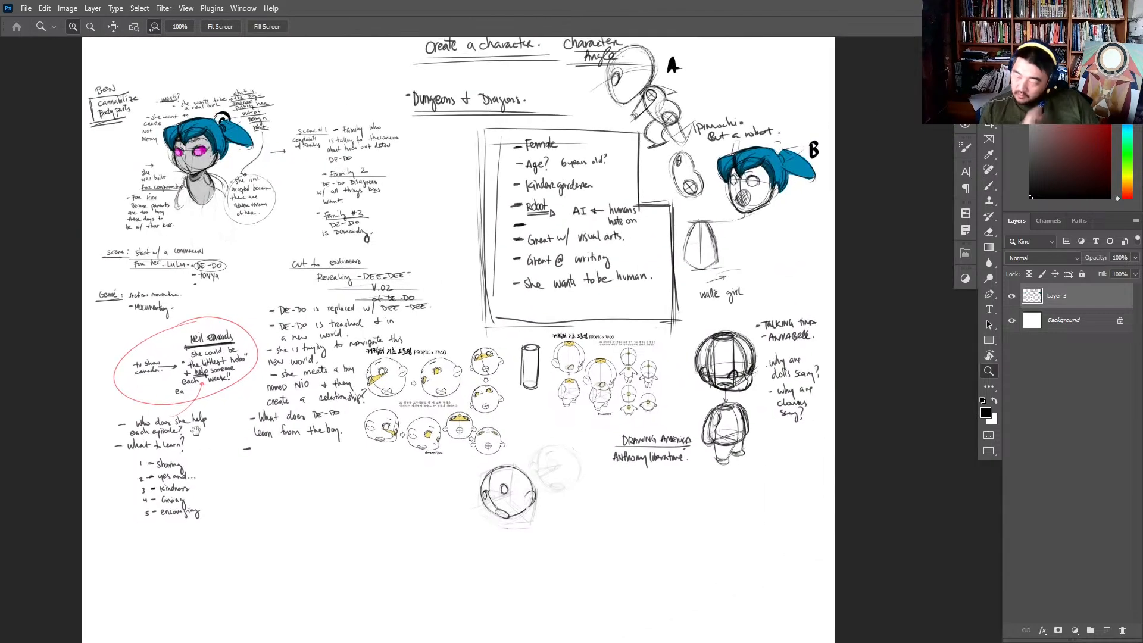
{"action": "left_click", "coordinate": [189, 184]}
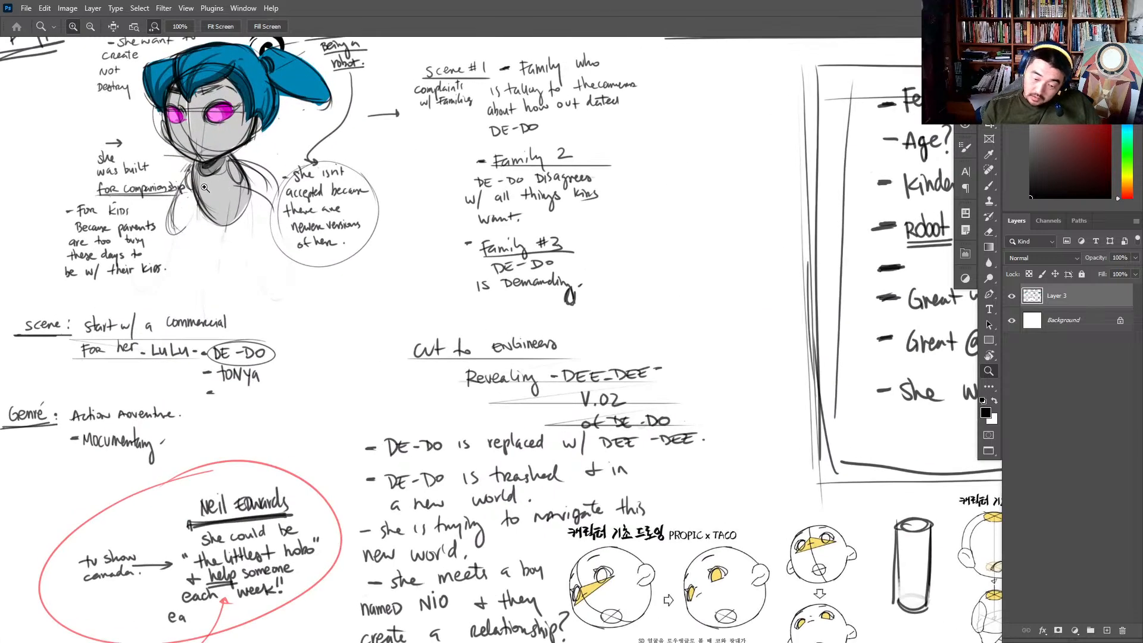
{"action": "key", "text": "l"}
{"action": "mouse_move", "coordinate": [321, 84]}
{"action": "left_mouse_down"}
{"action": "mouse_move", "coordinate": [414, 187]}
{"action": "mouse_move", "coordinate": [360, 240]}
{"action": "mouse_move", "coordinate": [353, 294]}
{"action": "mouse_move", "coordinate": [266, 329]}
{"action": "mouse_move", "coordinate": [232, 307]}
{"action": "mouse_move", "coordinate": [254, 249]}
{"action": "mouse_move", "coordinate": [220, 199]}
{"action": "mouse_move", "coordinate": [231, 137]}
{"action": "mouse_move", "coordinate": [311, 111]}
{"action": "mouse_move", "coordinate": [352, 112]}
{"action": "mouse_move", "coordinate": [381, 136]}
{"action": "left_mouse_up"}
{"action": "key", "text": "ctrl+x"}
{"action": "key", "text": "ctrl+shift+v"}
{"action": "mouse_move", "coordinate": [460, 302]}
{"action": "left_mouse_down"}
{"action": "mouse_move", "coordinate": [429, 366]}
{"action": "mouse_move", "coordinate": [413, 364]}
{"action": "left_mouse_up"}
{"action": "mouse_move", "coordinate": [413, 364]}
{"action": "left_mouse_down"}
{"action": "mouse_move", "coordinate": [428, 199]}
{"action": "mouse_move", "coordinate": [497, 575]}
{"action": "left_mouse_up"}
{"action": "key", "text": "v"}
{"action": "scroll", "coordinate": [481, 521], "scroll_direction": "up", "scroll_amount": 5}
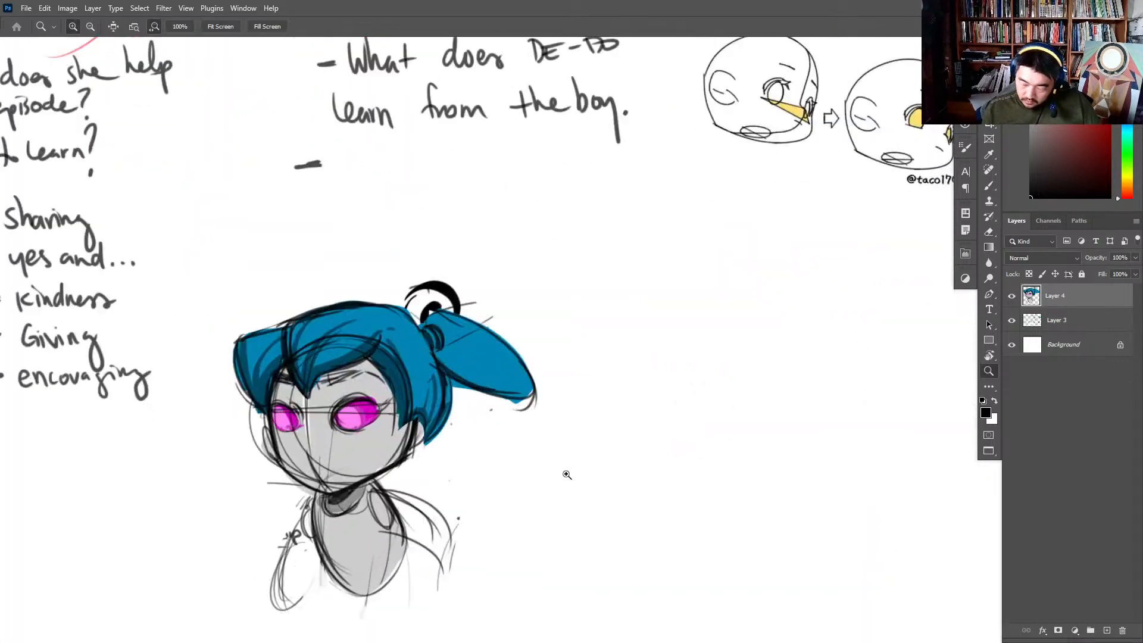
- Fade the loose arm sketch beside the girl's torso and write "DE-DO" above her head
{"action": "key", "text": "e"}
{"action": "mouse_move", "coordinate": [360, 441]}
{"action": "left_mouse_down"}
{"action": "mouse_move", "coordinate": [355, 503]}
{"action": "mouse_move", "coordinate": [357, 461]}
{"action": "left_mouse_up"}
{"action": "key", "text": "b"}
{"action": "key", "text": "ctrl+z"}
{"action": "left_click_drag", "start_coordinate": [383, 414], "coordinate": [351, 467]}
{"action": "left_click_drag", "start_coordinate": [388, 93], "coordinate": [396, 132]}
{"action": "mouse_move", "coordinate": [434, 97]}
{"action": "left_mouse_down"}
{"action": "mouse_move", "coordinate": [437, 127]}
{"action": "mouse_move", "coordinate": [469, 102]}
{"action": "left_mouse_up"}
{"action": "mouse_move", "coordinate": [474, 95]}
{"action": "left_mouse_down"}
{"action": "mouse_move", "coordinate": [480, 113]}
{"action": "mouse_move", "coordinate": [510, 98]}
{"action": "left_mouse_up"}
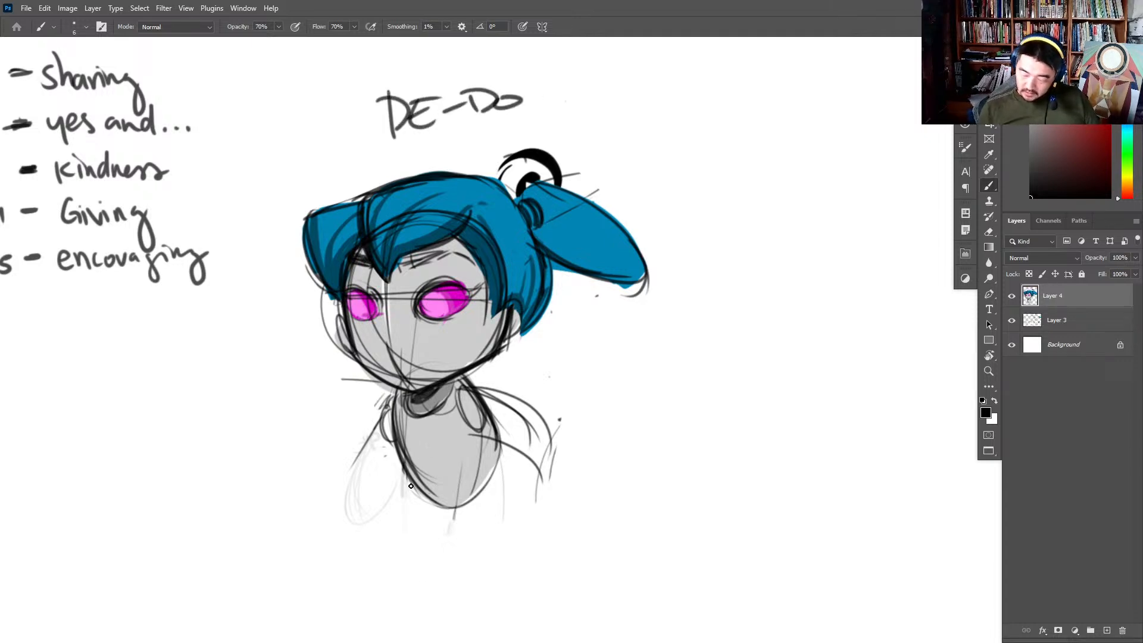
- Sketch vertical guide lines downward from the side of the girl's torso, undoing the unwanted strokes
{"action": "left_click_drag", "start_coordinate": [401, 410], "coordinate": [426, 610]}
{"action": "left_click_drag", "start_coordinate": [396, 449], "coordinate": [407, 542]}
{"action": "left_click_drag", "start_coordinate": [564, 355], "coordinate": [584, 280]}
{"action": "key", "text": "ctrl+z"}
{"action": "key", "text": "ctrl+z"}
{"action": "mouse_move", "coordinate": [412, 355]}
{"action": "left_mouse_down"}
{"action": "mouse_move", "coordinate": [413, 550]}
{"action": "mouse_move", "coordinate": [403, 506]}
{"action": "mouse_move", "coordinate": [414, 505]}
{"action": "left_mouse_up"}
- Change the eraser brush and erase the girl's torso, neck and shoulders below the head
{"action": "key", "text": "e"}
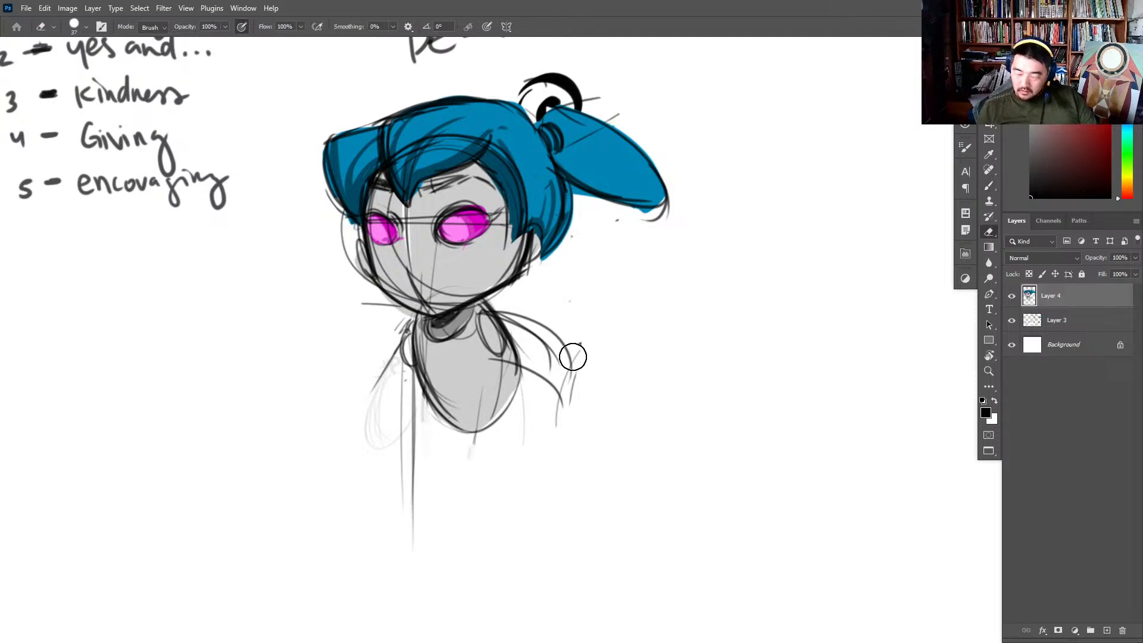
{"action": "right_click", "coordinate": [560, 361]}
{"action": "left_click", "coordinate": [664, 286]}
{"action": "left_click", "coordinate": [729, 232]}
{"action": "mouse_move", "coordinate": [574, 395]}
{"action": "left_mouse_down"}
{"action": "mouse_move", "coordinate": [593, 371]}
{"action": "mouse_move", "coordinate": [453, 360]}
{"action": "mouse_move", "coordinate": [592, 338]}
{"action": "mouse_move", "coordinate": [528, 334]}
{"action": "left_mouse_up"}
- Sketch a new curved torso outline beneath the girl's chin
{"action": "key", "text": "b"}
{"action": "mouse_move", "coordinate": [419, 314]}
{"action": "left_mouse_down"}
{"action": "mouse_move", "coordinate": [411, 475]}
{"action": "mouse_move", "coordinate": [461, 430]}
{"action": "left_mouse_up"}
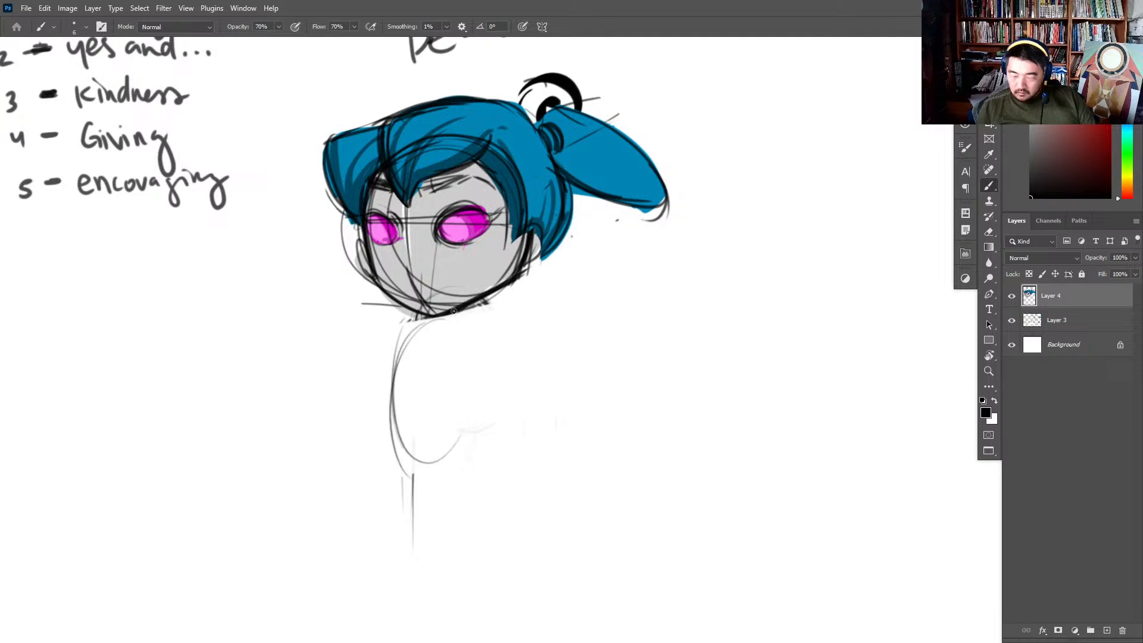
{"action": "left_click_drag", "start_coordinate": [400, 334], "coordinate": [484, 442]}
- Bring up the overview of open windows to switch away from the canvas
{"action": "key", "text": "alt+Tab"}
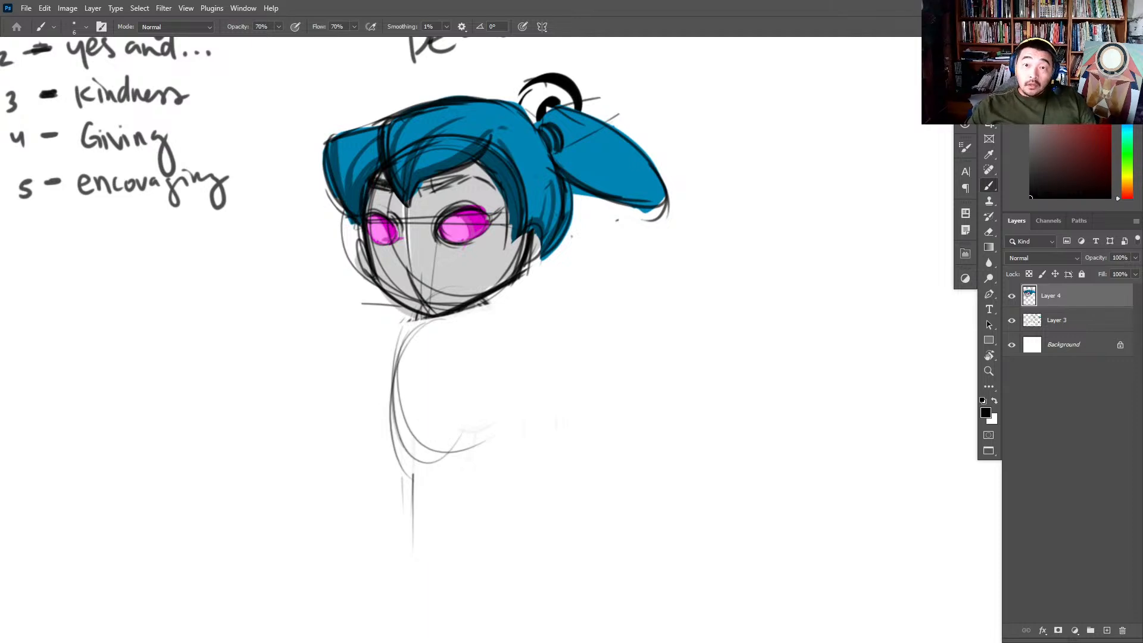
{"action": "key", "text": "alt+Tab"}
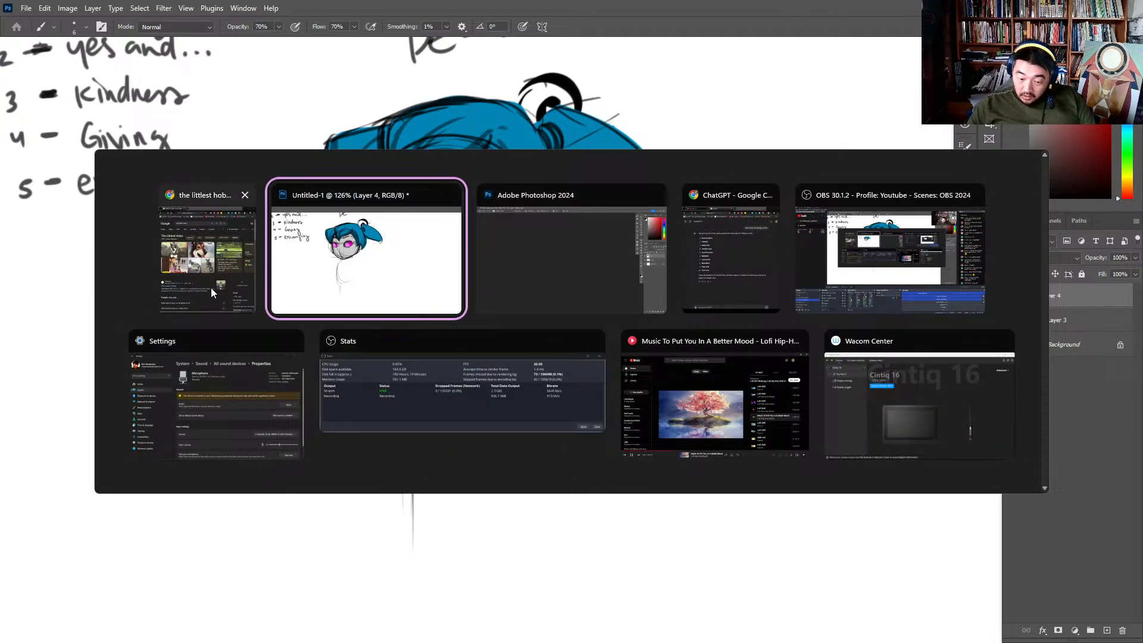
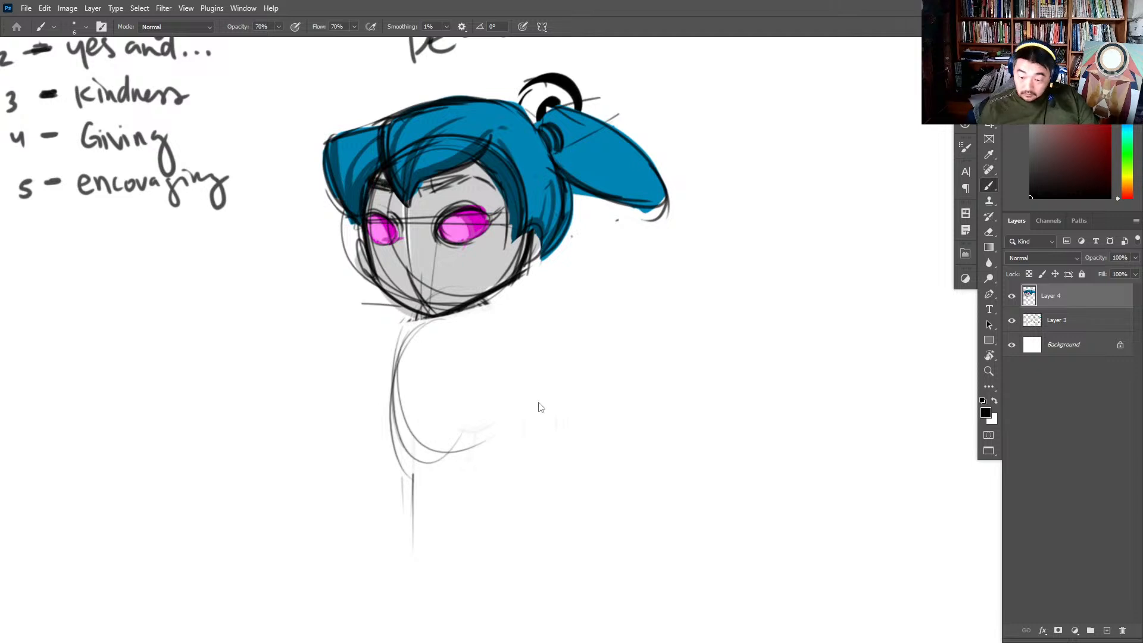
- Fade out the old torso sketch and tilt the girl's head slightly clockwise
{"action": "key", "text": "e"}
{"action": "mouse_move", "coordinate": [528, 408]}
{"action": "left_mouse_down"}
{"action": "mouse_move", "coordinate": [418, 394]}
{"action": "mouse_move", "coordinate": [403, 444]}
{"action": "mouse_move", "coordinate": [401, 418]}
{"action": "mouse_move", "coordinate": [437, 348]}
{"action": "left_mouse_up"}
{"action": "key", "text": "l"}
{"action": "mouse_move", "coordinate": [727, 184]}
{"action": "left_mouse_down"}
{"action": "mouse_move", "coordinate": [290, 152]}
{"action": "mouse_move", "coordinate": [718, 194]}
{"action": "mouse_move", "coordinate": [727, 254]}
{"action": "left_mouse_up"}
{"action": "key", "text": "b"}
{"action": "key", "text": "v"}
{"action": "key", "text": "Return"}
{"action": "key", "text": "ctrl+d"}
{"action": "key", "text": "b"}
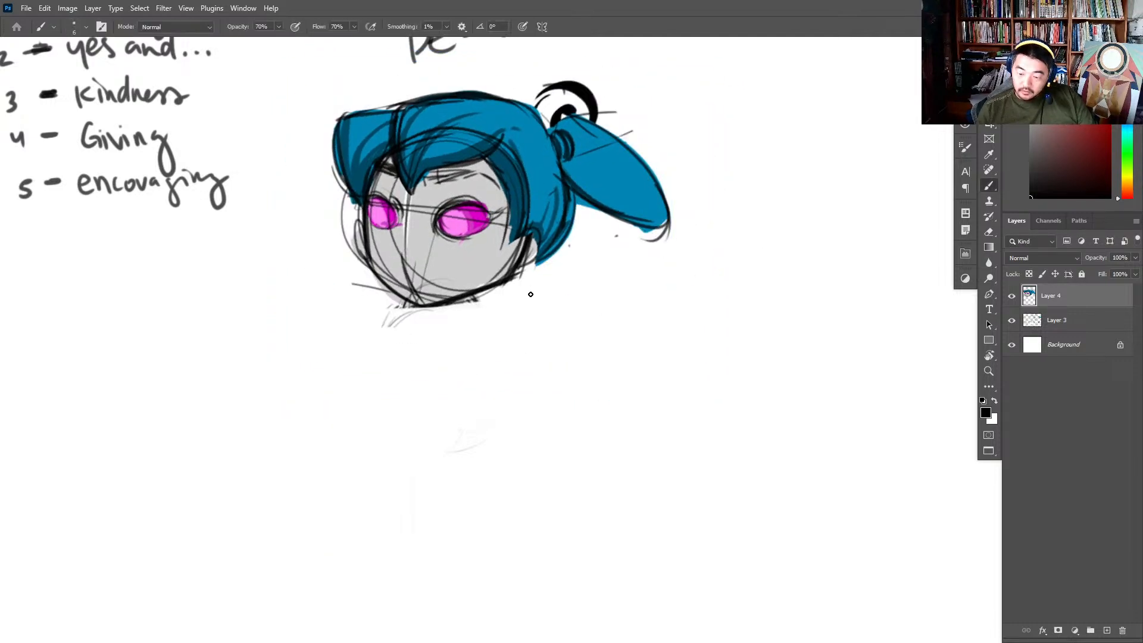
- Sketch a bean-shaped torso beneath the chin, with a curved back and a rounded belly and hip
{"action": "left_click_drag", "start_coordinate": [425, 309], "coordinate": [399, 430]}
{"action": "mouse_move", "coordinate": [399, 323]}
{"action": "left_mouse_down"}
{"action": "mouse_move", "coordinate": [404, 445]}
{"action": "mouse_move", "coordinate": [453, 304]}
{"action": "mouse_move", "coordinate": [462, 395]}
{"action": "mouse_move", "coordinate": [487, 416]}
{"action": "mouse_move", "coordinate": [438, 481]}
{"action": "left_mouse_up"}
{"action": "left_click_drag", "start_coordinate": [500, 424], "coordinate": [396, 452]}
{"action": "left_click_drag", "start_coordinate": [492, 405], "coordinate": [459, 470]}
{"action": "mouse_move", "coordinate": [470, 387]}
{"action": "left_mouse_down"}
{"action": "mouse_move", "coordinate": [485, 328]}
{"action": "mouse_move", "coordinate": [404, 456]}
{"action": "left_mouse_up"}
{"action": "left_click_drag", "start_coordinate": [415, 311], "coordinate": [398, 439]}
{"action": "left_click_drag", "start_coordinate": [466, 303], "coordinate": [485, 373]}
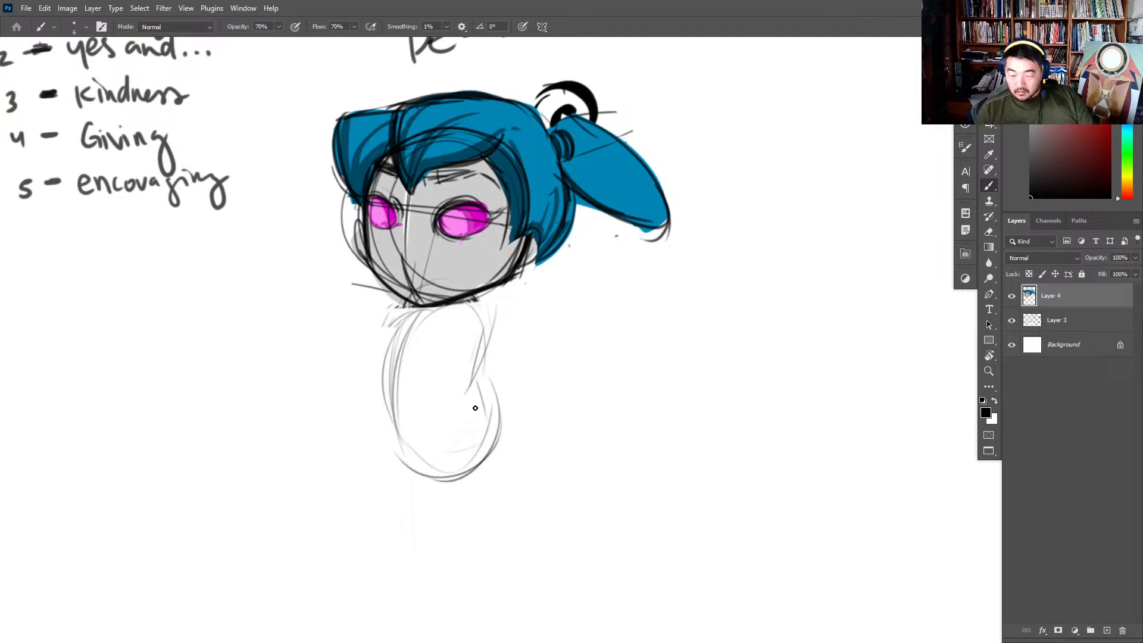
{"action": "left_click_drag", "start_coordinate": [481, 323], "coordinate": [462, 411]}
- Sketch both arms as tapered shapes stretching outward from the shoulders
{"action": "left_click_drag", "start_coordinate": [395, 317], "coordinate": [263, 362]}
{"action": "left_click_drag", "start_coordinate": [391, 318], "coordinate": [258, 358]}
{"action": "mouse_move", "coordinate": [481, 317]}
{"action": "left_mouse_down"}
{"action": "mouse_move", "coordinate": [458, 351]}
{"action": "mouse_move", "coordinate": [482, 332]}
{"action": "mouse_move", "coordinate": [571, 327]}
{"action": "left_mouse_up"}
{"action": "mouse_move", "coordinate": [482, 364]}
{"action": "left_mouse_down"}
{"action": "mouse_move", "coordinate": [564, 359]}
{"action": "mouse_move", "coordinate": [596, 326]}
{"action": "left_mouse_up"}
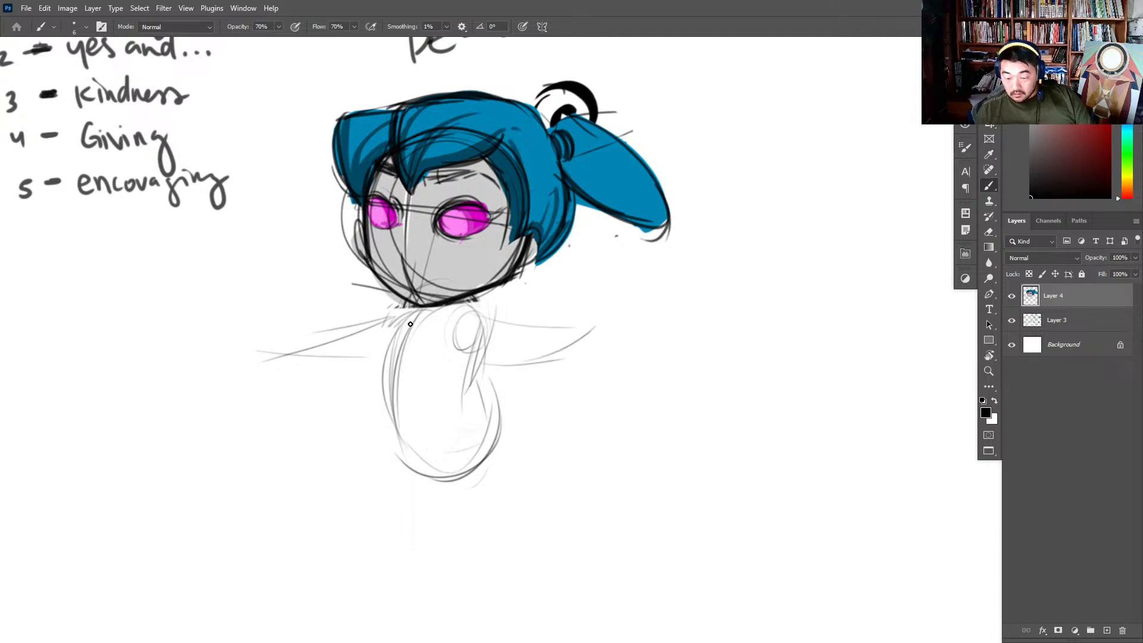
- Sketch the standing leg tapering down from the torso, with a flat line for the foot
{"action": "mouse_move", "coordinate": [392, 321]}
{"action": "left_mouse_down"}
{"action": "mouse_move", "coordinate": [426, 527]}
{"action": "mouse_move", "coordinate": [458, 601]}
{"action": "left_mouse_up"}
{"action": "left_click_drag", "start_coordinate": [387, 372], "coordinate": [447, 574]}
{"action": "mouse_move", "coordinate": [447, 438]}
{"action": "left_mouse_down"}
{"action": "mouse_move", "coordinate": [453, 573]}
{"action": "mouse_move", "coordinate": [382, 592]}
{"action": "left_mouse_up"}
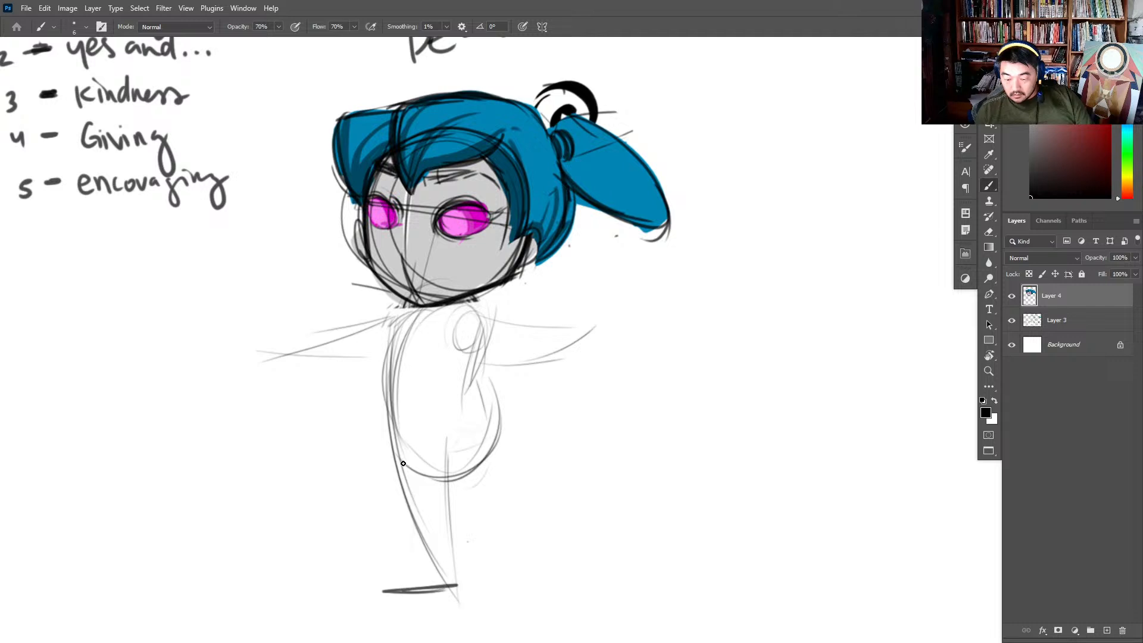
{"action": "left_click_drag", "start_coordinate": [394, 447], "coordinate": [454, 586]}
{"action": "left_click_drag", "start_coordinate": [455, 462], "coordinate": [456, 586]}
- Sketch the rear leg kicked out behind the body, with a line for its foot
{"action": "mouse_move", "coordinate": [496, 409]}
{"action": "left_mouse_down"}
{"action": "mouse_move", "coordinate": [476, 470]}
{"action": "mouse_move", "coordinate": [559, 487]}
{"action": "left_mouse_up"}
{"action": "left_click_drag", "start_coordinate": [467, 471], "coordinate": [562, 526]}
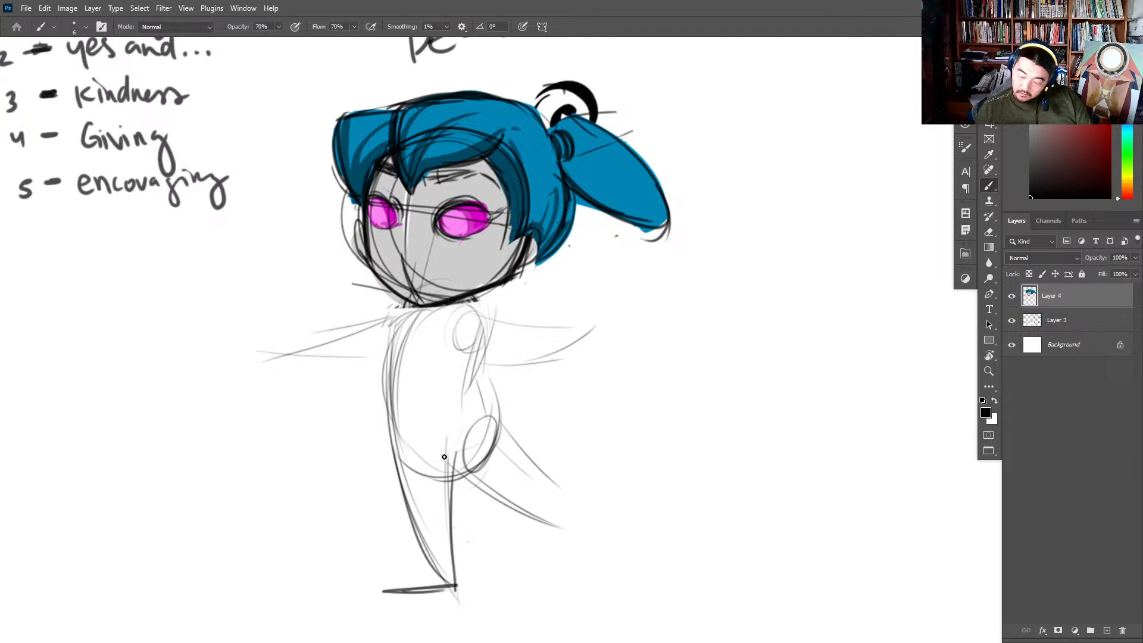
{"action": "mouse_move", "coordinate": [453, 462]}
{"action": "left_mouse_down"}
{"action": "mouse_move", "coordinate": [527, 504]}
{"action": "mouse_move", "coordinate": [579, 515]}
{"action": "mouse_move", "coordinate": [614, 492]}
{"action": "left_mouse_up"}
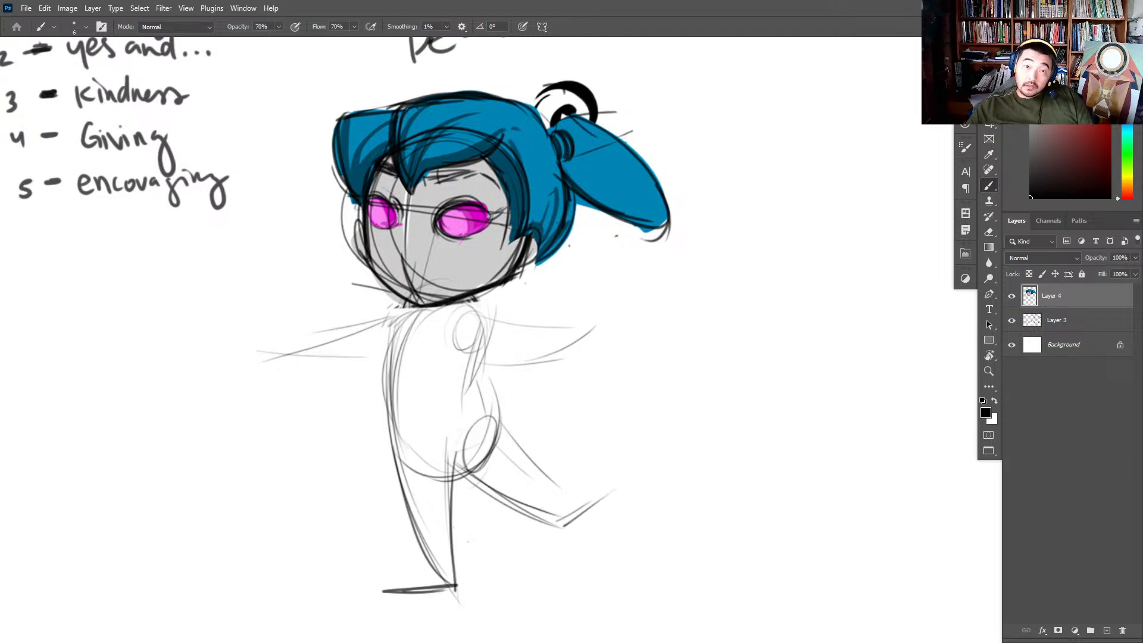
- Check the chibi body reference in the browser and darken the front line of the girl's torso
{"action": "left_click_drag", "start_coordinate": [292, 3], "coordinate": [458, 114]}
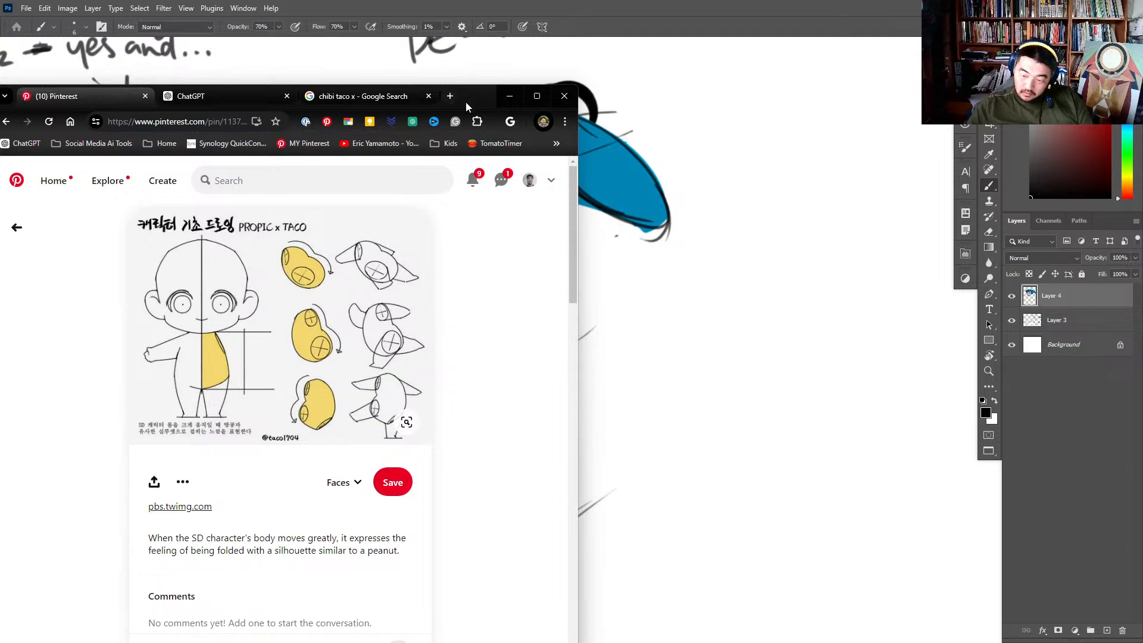
{"action": "left_click", "coordinate": [508, 96]}
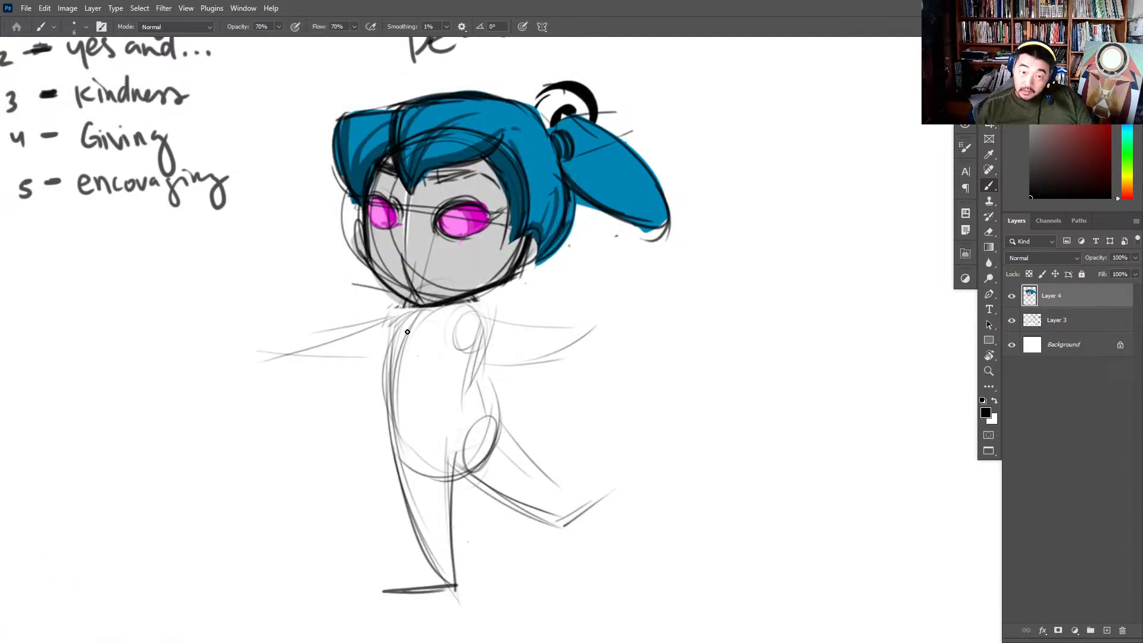
{"action": "left_click_drag", "start_coordinate": [398, 359], "coordinate": [418, 551]}
{"action": "left_click_drag", "start_coordinate": [408, 309], "coordinate": [419, 553]}
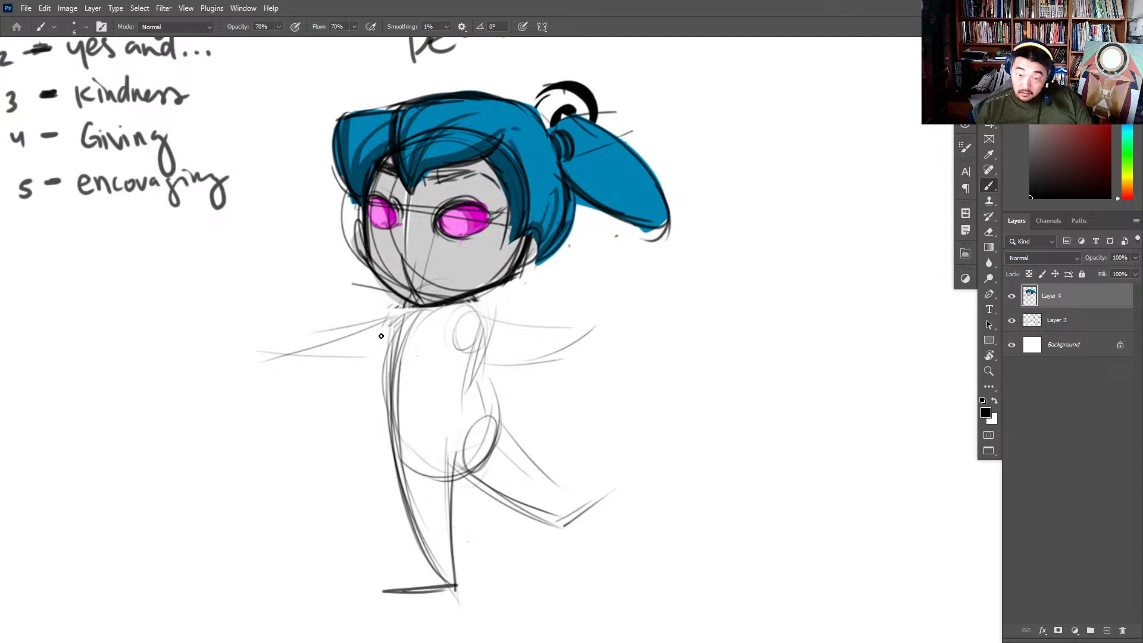
- Darken the outlines of both outstretched arms, redoing the unwanted strokes on the rear arm
{"action": "left_click_drag", "start_coordinate": [403, 316], "coordinate": [311, 359]}
{"action": "mouse_move", "coordinate": [402, 320]}
{"action": "left_mouse_down"}
{"action": "mouse_move", "coordinate": [287, 357]}
{"action": "mouse_move", "coordinate": [361, 368]}
{"action": "left_mouse_up"}
{"action": "left_click_drag", "start_coordinate": [274, 359], "coordinate": [370, 368]}
{"action": "left_click_drag", "start_coordinate": [275, 360], "coordinate": [372, 361]}
{"action": "left_click_drag", "start_coordinate": [491, 361], "coordinate": [583, 338]}
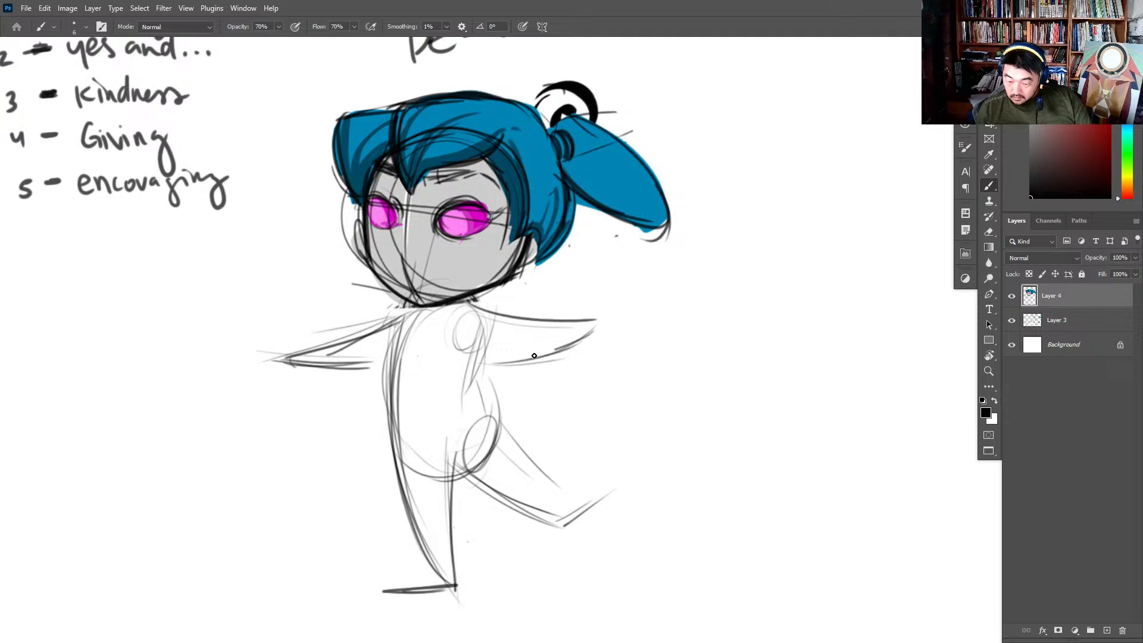
{"action": "mouse_move", "coordinate": [466, 310]}
{"action": "left_mouse_down"}
{"action": "mouse_move", "coordinate": [587, 327]}
{"action": "mouse_move", "coordinate": [506, 360]}
{"action": "mouse_move", "coordinate": [459, 357]}
{"action": "left_mouse_up"}
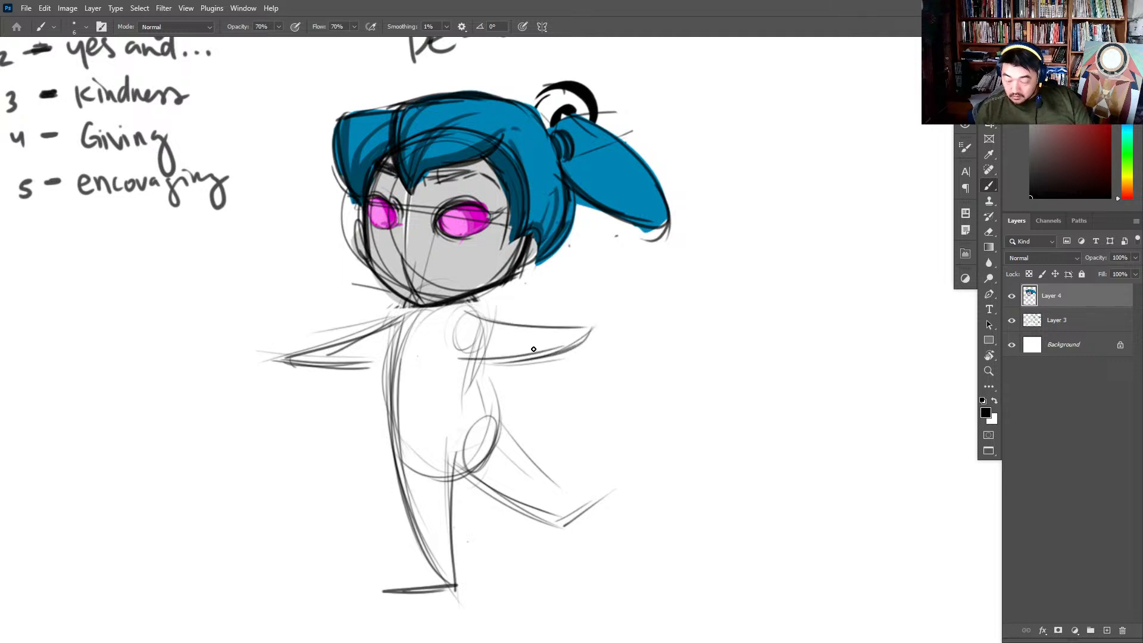
{"action": "key", "text": "ctrl+z"}
{"action": "key", "text": "ctrl+z"}
{"action": "mouse_move", "coordinate": [473, 310]}
{"action": "left_mouse_down"}
{"action": "mouse_move", "coordinate": [589, 329]}
{"action": "mouse_move", "coordinate": [468, 358]}
{"action": "mouse_move", "coordinate": [526, 359]}
{"action": "left_mouse_up"}
- Select the lower body and legs and move them up slightly to shorten the torso
{"action": "key", "text": "l"}
{"action": "mouse_move", "coordinate": [641, 502]}
{"action": "left_mouse_down"}
{"action": "mouse_move", "coordinate": [393, 625]}
{"action": "mouse_move", "coordinate": [532, 388]}
{"action": "mouse_move", "coordinate": [638, 485]}
{"action": "left_mouse_up"}
{"action": "key", "text": "v"}
{"action": "left_click_drag", "start_coordinate": [526, 446], "coordinate": [523, 427]}
{"action": "key", "text": "ctrl+d"}
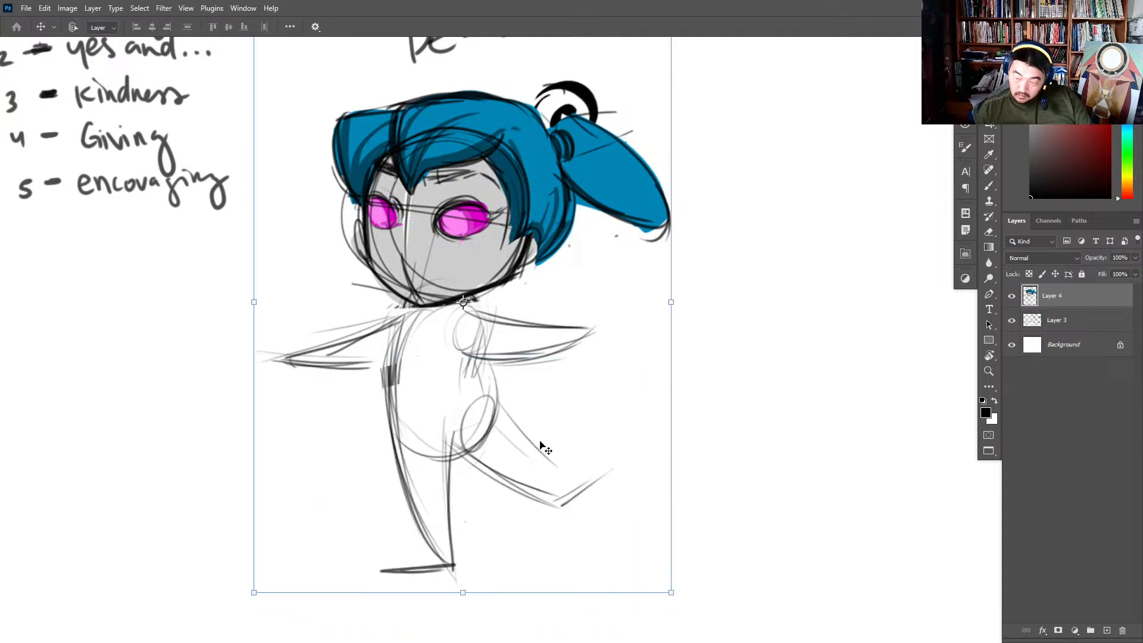
- Darken the front body line and the upper and lower outlines of the rear leg
{"action": "key", "text": "b"}
{"action": "mouse_move", "coordinate": [407, 309]}
{"action": "left_mouse_down"}
{"action": "mouse_move", "coordinate": [394, 506]}
{"action": "mouse_move", "coordinate": [428, 536]}
{"action": "left_mouse_up"}
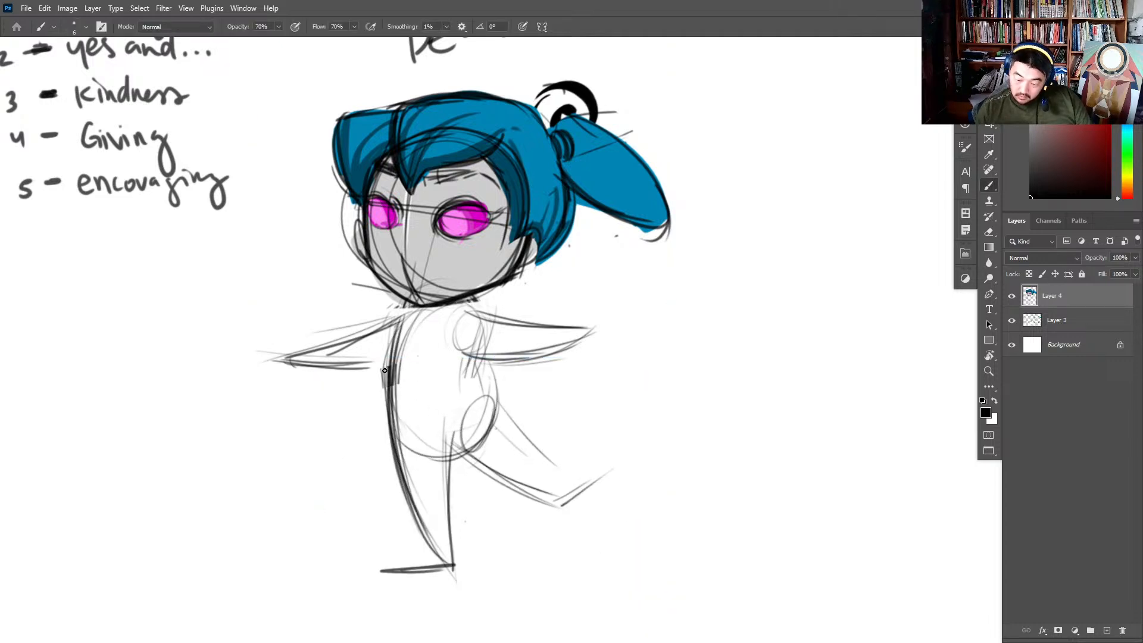
{"action": "left_click_drag", "start_coordinate": [387, 376], "coordinate": [431, 539]}
{"action": "mouse_move", "coordinate": [452, 454]}
{"action": "left_mouse_down"}
{"action": "mouse_move", "coordinate": [448, 558]}
{"action": "mouse_move", "coordinate": [558, 506]}
{"action": "left_mouse_up"}
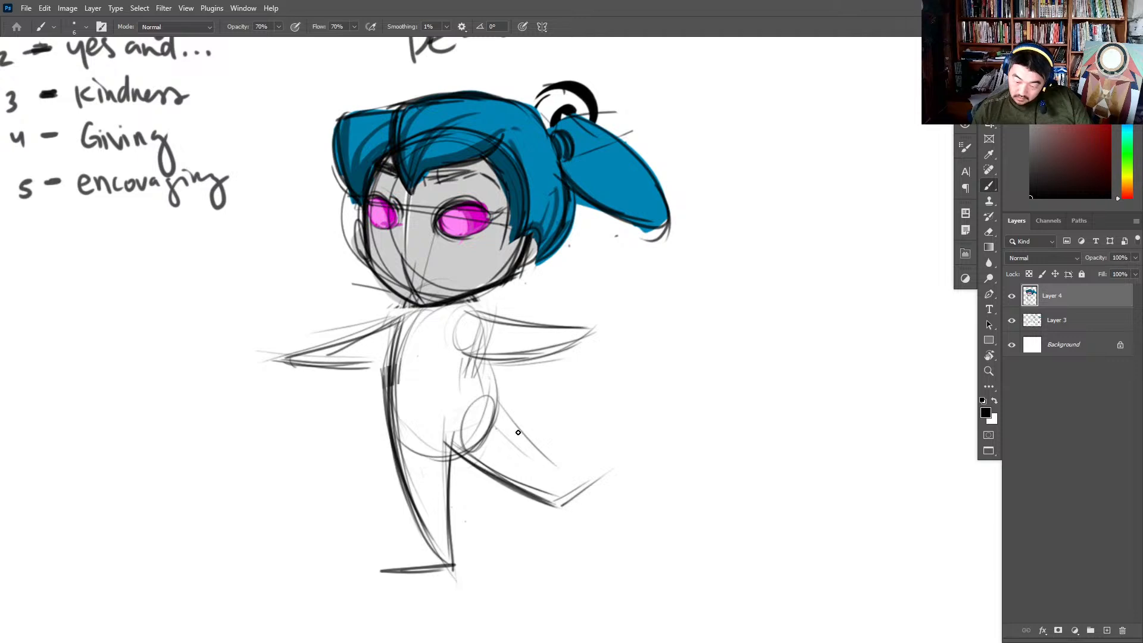
{"action": "key", "text": "ctrl+z"}
{"action": "left_click_drag", "start_coordinate": [495, 406], "coordinate": [569, 478]}
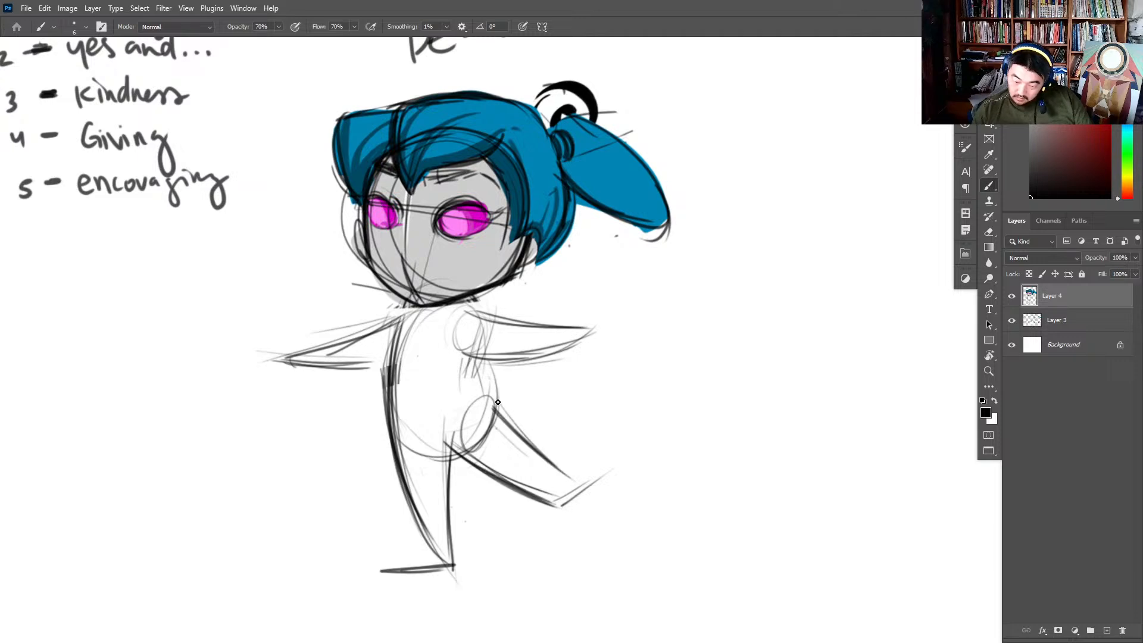
- Draw the curve of the lower back into the hip and reinforce the line under the neck
{"action": "left_click_drag", "start_coordinate": [478, 366], "coordinate": [504, 421]}
{"action": "left_click_drag", "start_coordinate": [474, 363], "coordinate": [504, 422]}
{"action": "key", "text": "ctrl+z"}
{"action": "key", "text": "ctrl+z"}
{"action": "left_click_drag", "start_coordinate": [467, 363], "coordinate": [507, 418]}
{"action": "mouse_move", "coordinate": [408, 311]}
{"action": "left_mouse_down"}
{"action": "mouse_move", "coordinate": [390, 384]}
{"action": "mouse_move", "coordinate": [390, 364]}
{"action": "left_mouse_up"}
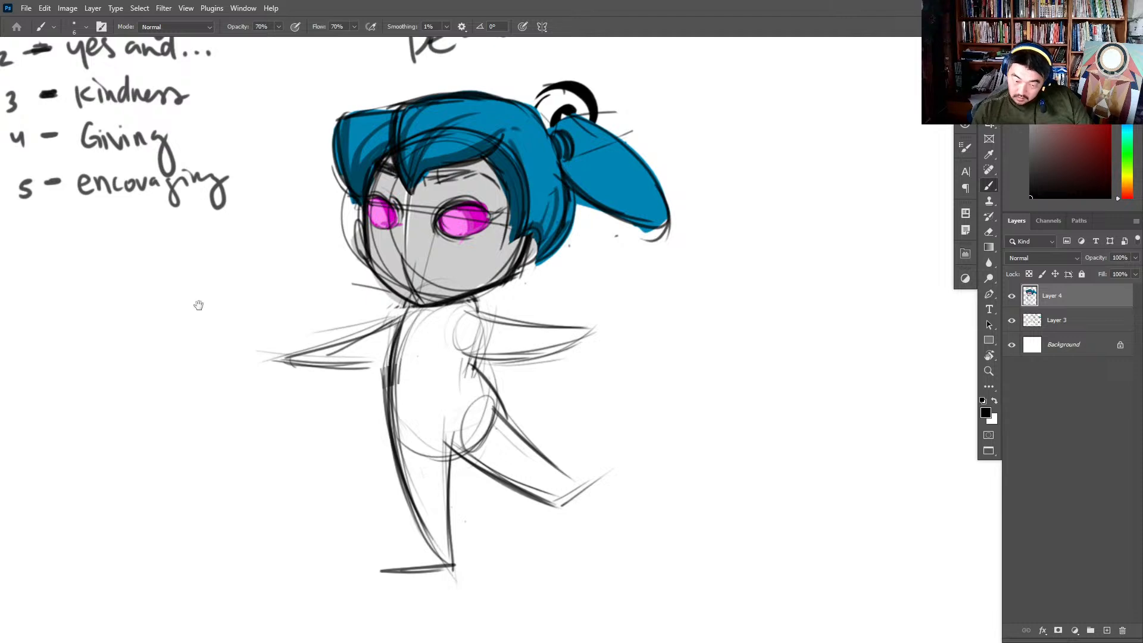
- Handwrite lesson 6, "Littering", below "encouraging" in the lesson list
{"action": "left_click_drag", "start_coordinate": [198, 306], "coordinate": [525, 352]}
{"action": "mouse_move", "coordinate": [343, 275]}
{"action": "left_mouse_down"}
{"action": "mouse_move", "coordinate": [341, 289]}
{"action": "mouse_move", "coordinate": [355, 272]}
{"action": "mouse_move", "coordinate": [404, 293]}
{"action": "left_mouse_up"}
{"action": "key", "text": "ctrl+z"}
{"action": "left_click_drag", "start_coordinate": [419, 283], "coordinate": [418, 295]}
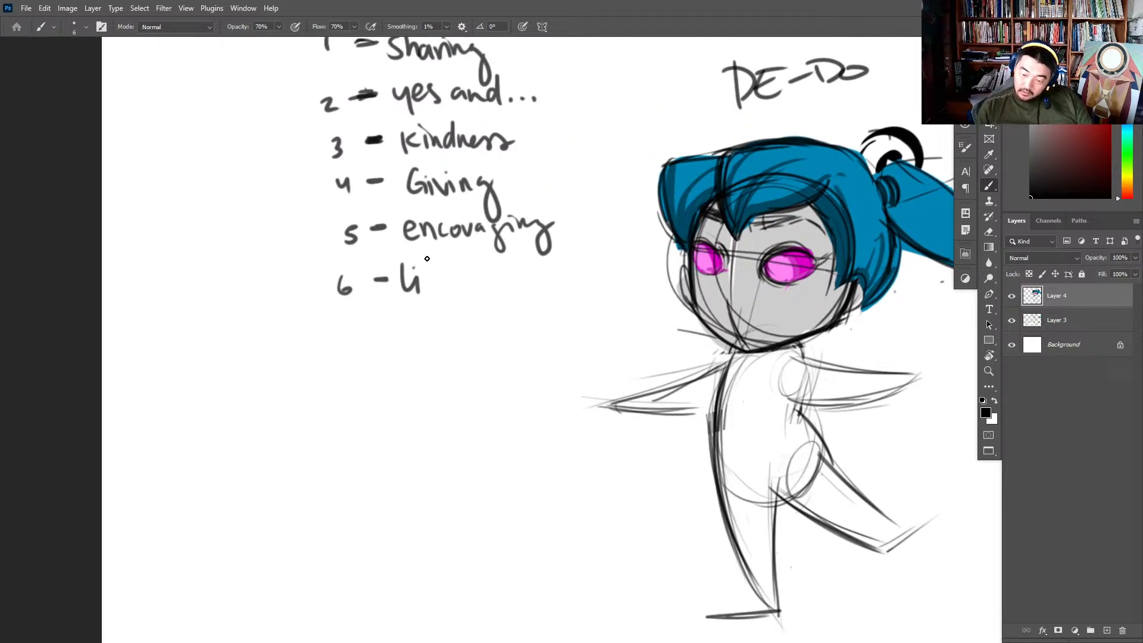
{"action": "left_click_drag", "start_coordinate": [425, 256], "coordinate": [424, 293]}
{"action": "mouse_move", "coordinate": [438, 257]}
{"action": "left_mouse_down"}
{"action": "mouse_move", "coordinate": [435, 295]}
{"action": "mouse_move", "coordinate": [445, 277]}
{"action": "left_mouse_up"}
{"action": "left_click_drag", "start_coordinate": [445, 286], "coordinate": [494, 291]}
{"action": "left_click", "coordinate": [479, 275]}
{"action": "left_click_drag", "start_coordinate": [497, 284], "coordinate": [505, 318]}
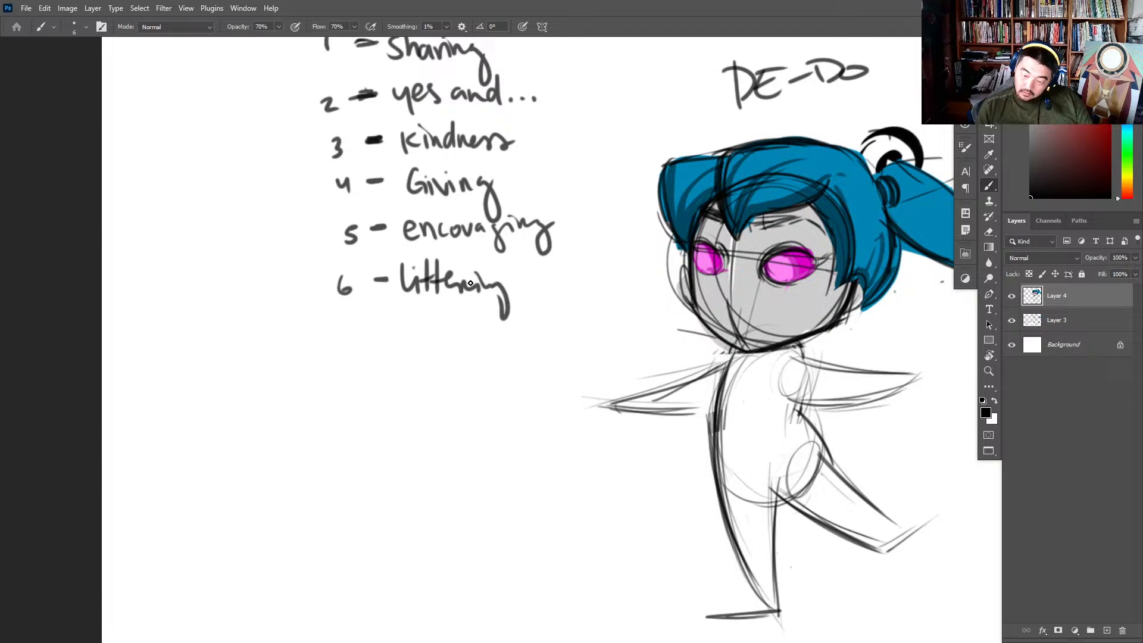
- Handwrite lesson 7, "Environment", and a circled 8, "wastefullness", at the end of the lesson list
{"action": "mouse_move", "coordinate": [331, 331]}
{"action": "left_mouse_down"}
{"action": "mouse_move", "coordinate": [340, 352]}
{"action": "mouse_move", "coordinate": [381, 339]}
{"action": "mouse_move", "coordinate": [411, 348]}
{"action": "left_mouse_up"}
{"action": "mouse_move", "coordinate": [414, 339]}
{"action": "left_mouse_down"}
{"action": "mouse_move", "coordinate": [398, 341]}
{"action": "mouse_move", "coordinate": [565, 346]}
{"action": "left_mouse_up"}
{"action": "mouse_move", "coordinate": [344, 381]}
{"action": "left_mouse_down"}
{"action": "mouse_move", "coordinate": [337, 394]}
{"action": "mouse_move", "coordinate": [345, 381]}
{"action": "left_mouse_up"}
{"action": "left_click_drag", "start_coordinate": [342, 374], "coordinate": [397, 394]}
{"action": "left_click_drag", "start_coordinate": [413, 388], "coordinate": [468, 408]}
{"action": "mouse_move", "coordinate": [466, 393]}
{"action": "left_mouse_down"}
{"action": "mouse_move", "coordinate": [528, 408]}
{"action": "mouse_move", "coordinate": [567, 398]}
{"action": "left_mouse_up"}
- Fade the rear leg with the eraser and redraw the hips as a rounder shape
{"action": "left_click_drag", "start_coordinate": [838, 375], "coordinate": [661, 307]}
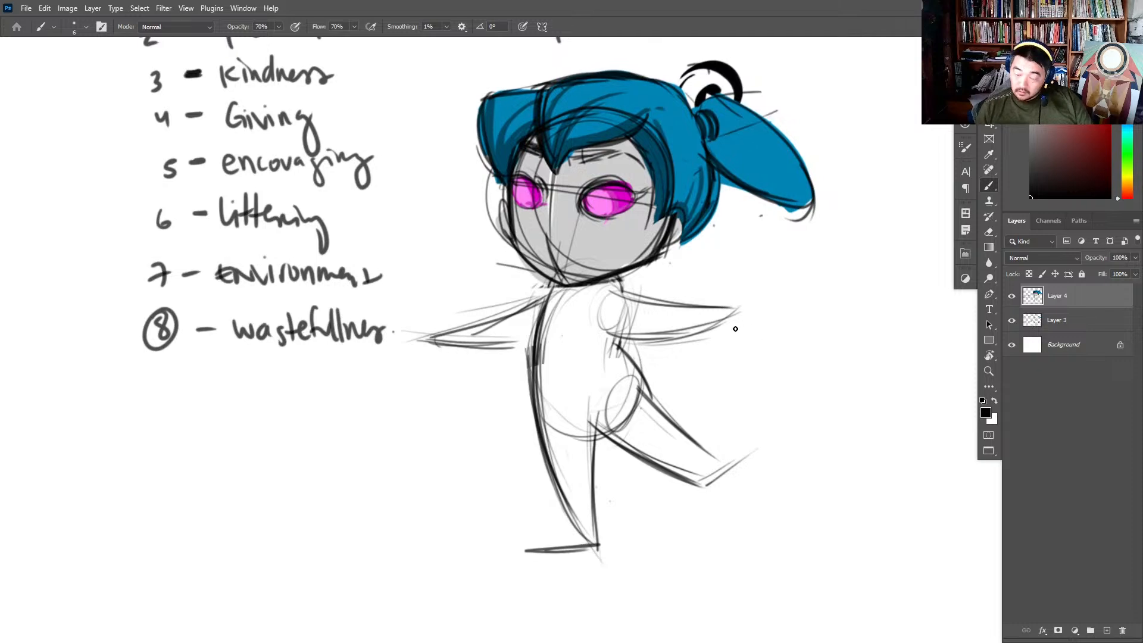
{"action": "key", "text": "e"}
{"action": "mouse_move", "coordinate": [635, 382]}
{"action": "left_mouse_down"}
{"action": "mouse_move", "coordinate": [739, 496]}
{"action": "mouse_move", "coordinate": [700, 450]}
{"action": "left_mouse_up"}
{"action": "key", "text": "b"}
{"action": "left_click_drag", "start_coordinate": [603, 344], "coordinate": [628, 404]}
{"action": "left_click_drag", "start_coordinate": [580, 345], "coordinate": [636, 375]}
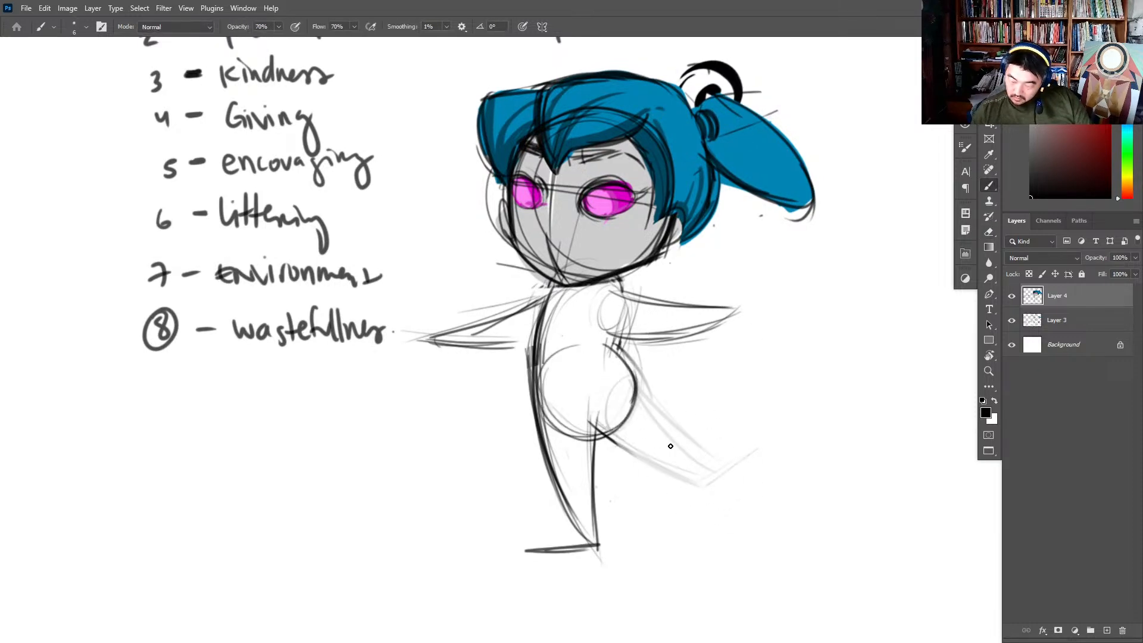
- Redraw the rear leg shorter, with a small pointed foot at its end
{"action": "left_click_drag", "start_coordinate": [589, 418], "coordinate": [650, 466]}
{"action": "key", "text": "ctrl+z"}
{"action": "left_click_drag", "start_coordinate": [589, 416], "coordinate": [657, 465]}
{"action": "mouse_move", "coordinate": [635, 457]}
{"action": "left_mouse_down"}
{"action": "mouse_move", "coordinate": [683, 446]}
{"action": "mouse_move", "coordinate": [708, 482]}
{"action": "left_mouse_up"}
{"action": "key", "text": "ctrl+z"}
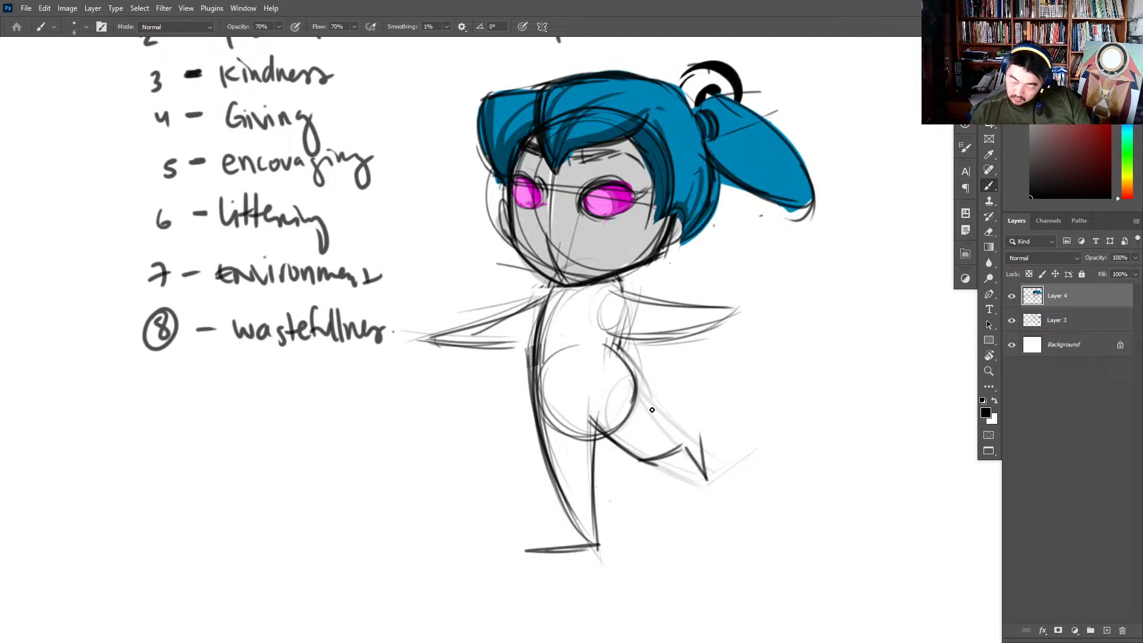
{"action": "mouse_move", "coordinate": [623, 381]}
{"action": "left_mouse_down"}
{"action": "mouse_move", "coordinate": [665, 434]}
{"action": "mouse_move", "coordinate": [695, 420]}
{"action": "mouse_move", "coordinate": [696, 443]}
{"action": "left_mouse_up"}
- Fade the rear arm with the eraser and sketch a neckline curve under the chin
{"action": "key", "text": "e"}
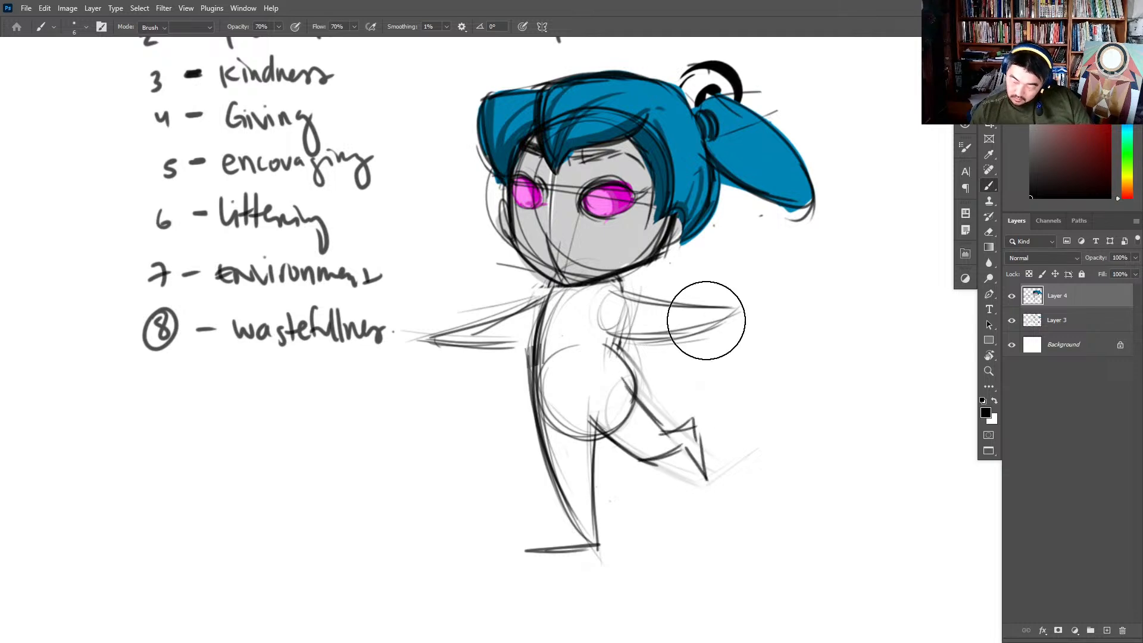
{"action": "left_click_drag", "start_coordinate": [707, 317], "coordinate": [760, 310]}
{"action": "key", "text": "b"}
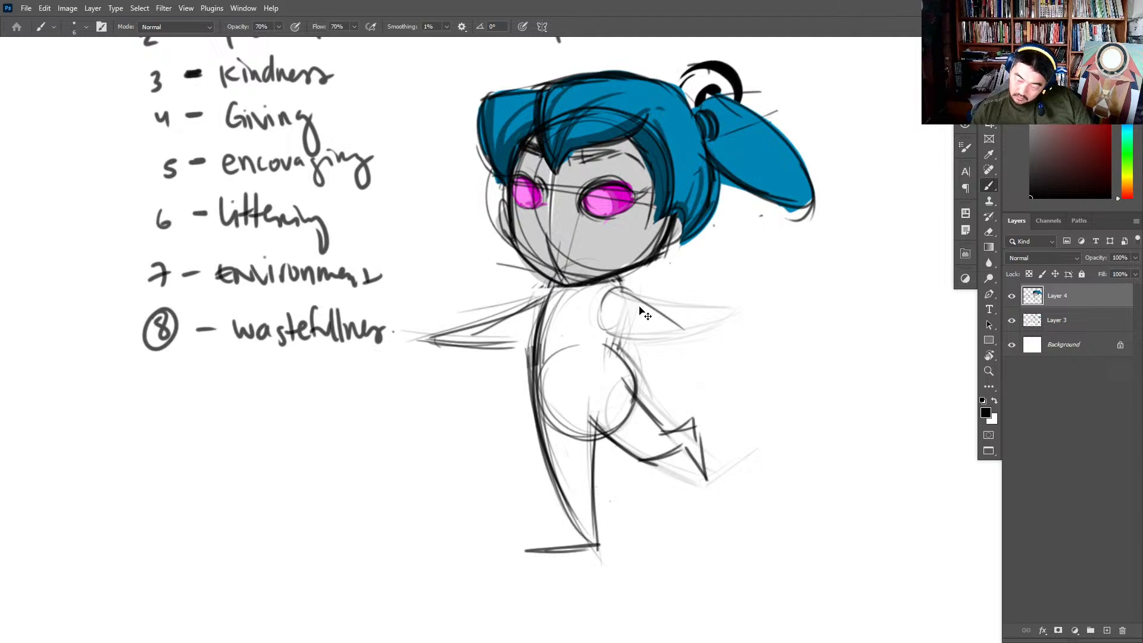
{"action": "mouse_move", "coordinate": [577, 283]}
{"action": "left_mouse_down"}
{"action": "mouse_move", "coordinate": [618, 275]}
{"action": "mouse_move", "coordinate": [539, 388]}
{"action": "mouse_move", "coordinate": [528, 360]}
{"action": "left_mouse_up"}
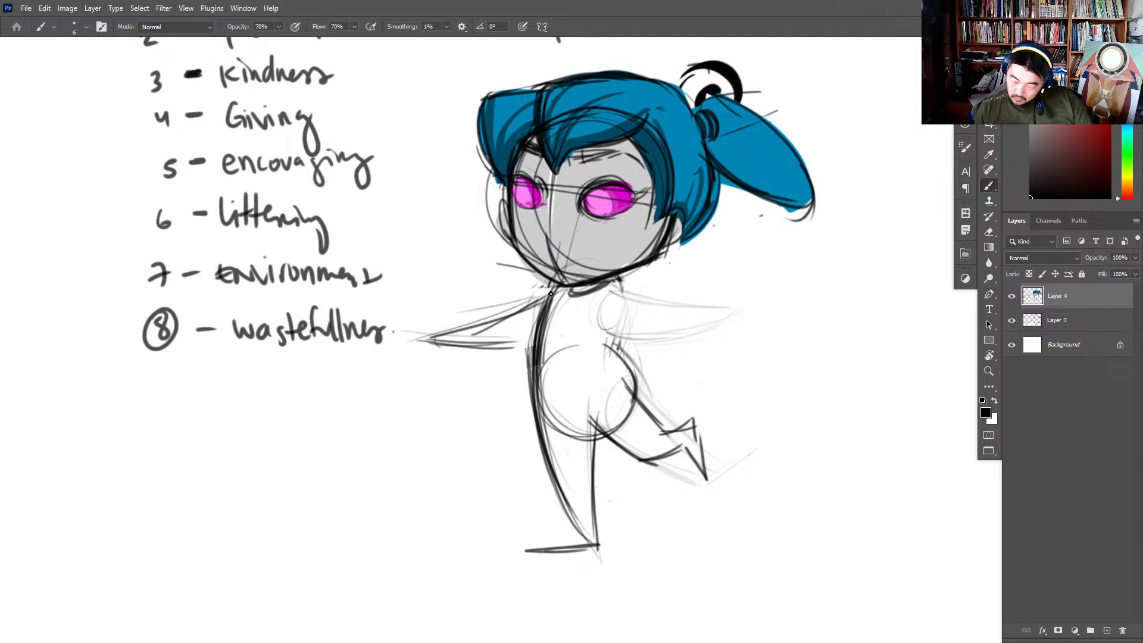
- Fade the front arm and redraw it shorter, slanting down from the shoulder
{"action": "left_click_drag", "start_coordinate": [551, 294], "coordinate": [438, 335]}
{"action": "mouse_move", "coordinate": [515, 331]}
{"action": "left_mouse_down"}
{"action": "mouse_move", "coordinate": [430, 340]}
{"action": "mouse_move", "coordinate": [485, 333]}
{"action": "left_mouse_up"}
{"action": "key", "text": "e"}
{"action": "key", "text": "b"}
{"action": "mouse_move", "coordinate": [553, 294]}
{"action": "left_mouse_down"}
{"action": "mouse_move", "coordinate": [446, 347]}
{"action": "mouse_move", "coordinate": [527, 336]}
{"action": "left_mouse_up"}
{"action": "key", "text": "ctrl+z"}
{"action": "mouse_move", "coordinate": [608, 292]}
{"action": "left_mouse_down"}
{"action": "mouse_move", "coordinate": [705, 271]}
{"action": "mouse_move", "coordinate": [609, 285]}
{"action": "mouse_move", "coordinate": [686, 271]}
{"action": "mouse_move", "coordinate": [620, 287]}
{"action": "mouse_move", "coordinate": [628, 274]}
{"action": "mouse_move", "coordinate": [731, 283]}
{"action": "mouse_move", "coordinate": [608, 311]}
{"action": "mouse_move", "coordinate": [726, 293]}
{"action": "left_mouse_up"}
{"action": "key", "text": "ctrl+z"}
{"action": "key", "text": "ctrl+z"}
{"action": "key", "text": "ctrl+z"}
{"action": "left_click_drag", "start_coordinate": [617, 316], "coordinate": [724, 291]}
{"action": "key", "text": "ctrl+z"}
{"action": "key", "text": "ctrl+z"}
{"action": "key", "text": "ctrl+z"}
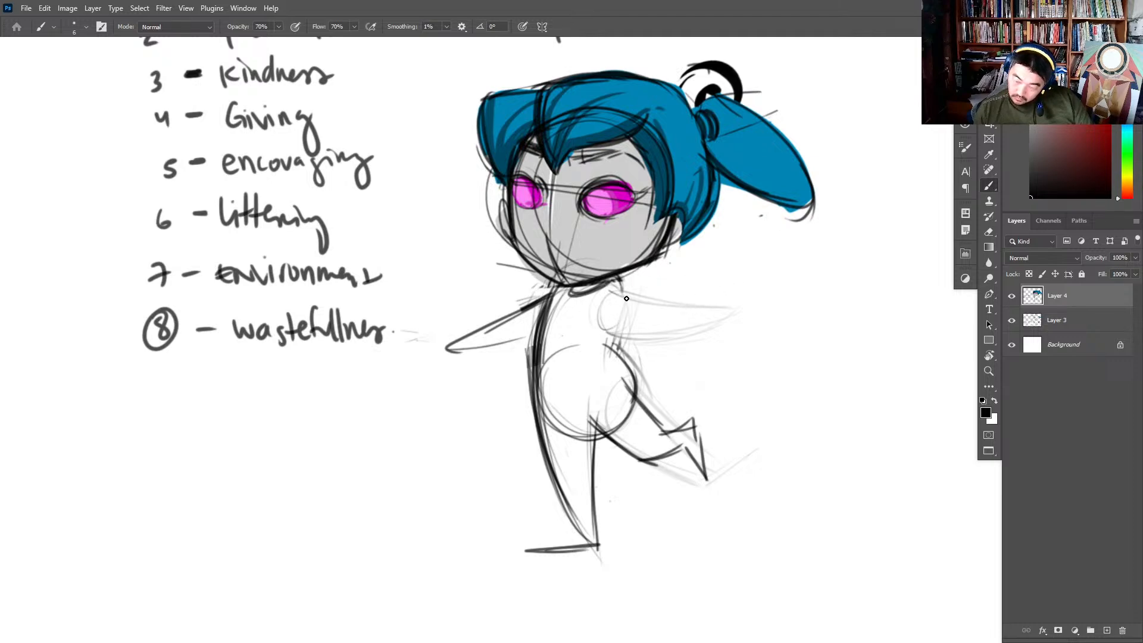
- Define the rear shoulder joint, redraw the rear arm raised outward, and extend the tip of the front arm
{"action": "left_click_drag", "start_coordinate": [626, 299], "coordinate": [617, 346]}
{"action": "left_click_drag", "start_coordinate": [626, 307], "coordinate": [617, 341]}
{"action": "mouse_move", "coordinate": [616, 278]}
{"action": "left_mouse_down"}
{"action": "mouse_move", "coordinate": [614, 311]}
{"action": "mouse_move", "coordinate": [682, 270]}
{"action": "left_mouse_up"}
{"action": "left_click_drag", "start_coordinate": [691, 270], "coordinate": [739, 274]}
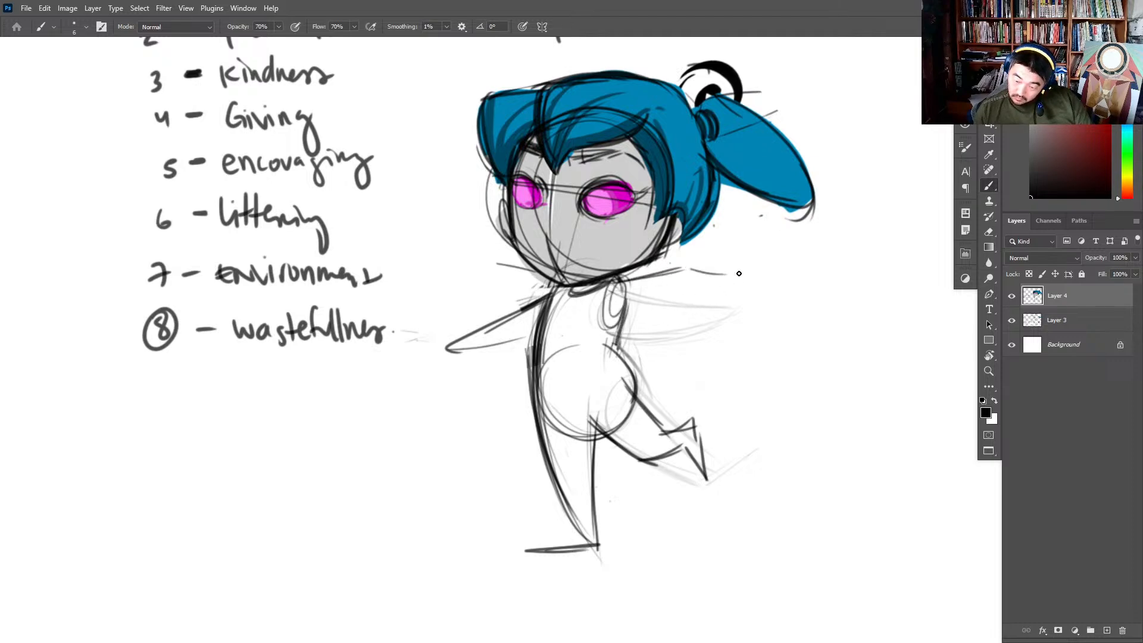
{"action": "key", "text": "ctrl+z"}
{"action": "key", "text": "ctrl+z"}
{"action": "left_click_drag", "start_coordinate": [615, 281], "coordinate": [708, 260]}
{"action": "left_click_drag", "start_coordinate": [629, 316], "coordinate": [725, 264]}
{"action": "left_click_drag", "start_coordinate": [711, 266], "coordinate": [748, 259]}
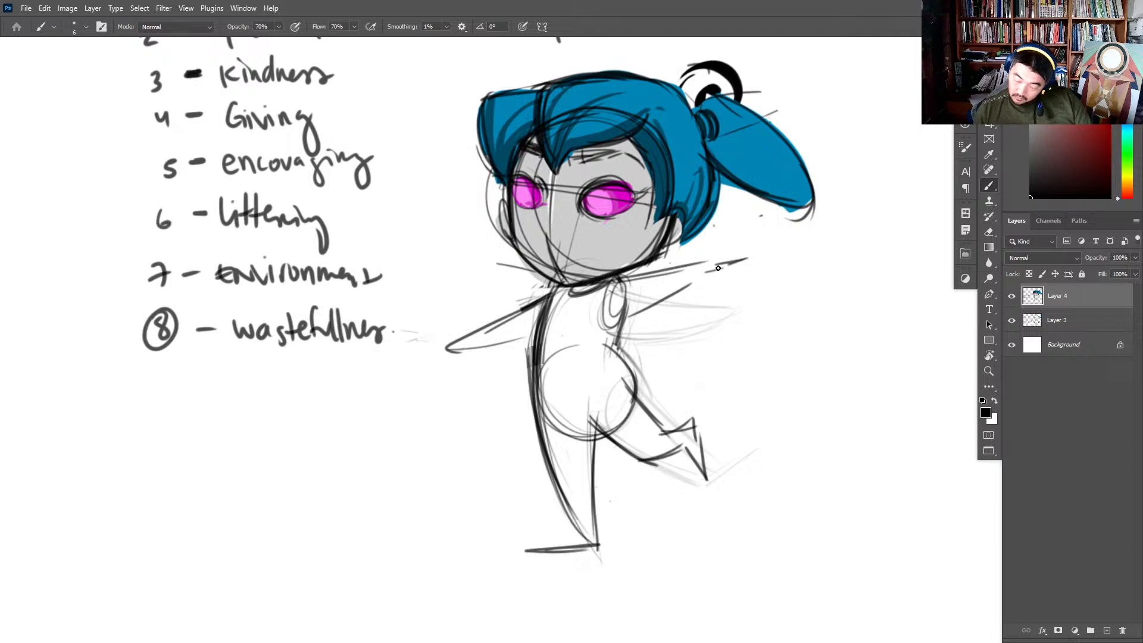
{"action": "mouse_move", "coordinate": [545, 297]}
{"action": "left_mouse_down"}
{"action": "mouse_move", "coordinate": [436, 344]}
{"action": "mouse_move", "coordinate": [485, 350]}
{"action": "left_mouse_up"}
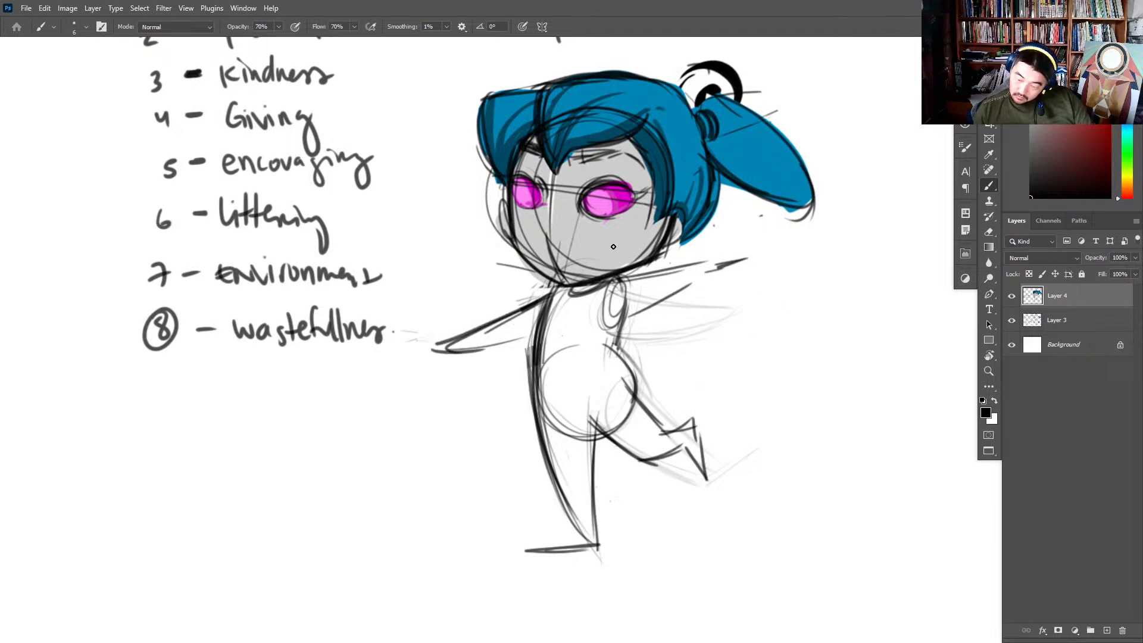
- Block in the torso on Layer 3 with the face's grey, using a hard elliptical fill brush at 100% opacity
{"action": "left_click", "coordinate": [619, 245], "text": "alt"}
{"action": "left_click", "coordinate": [1075, 325]}
{"action": "right_click", "coordinate": [640, 390]}
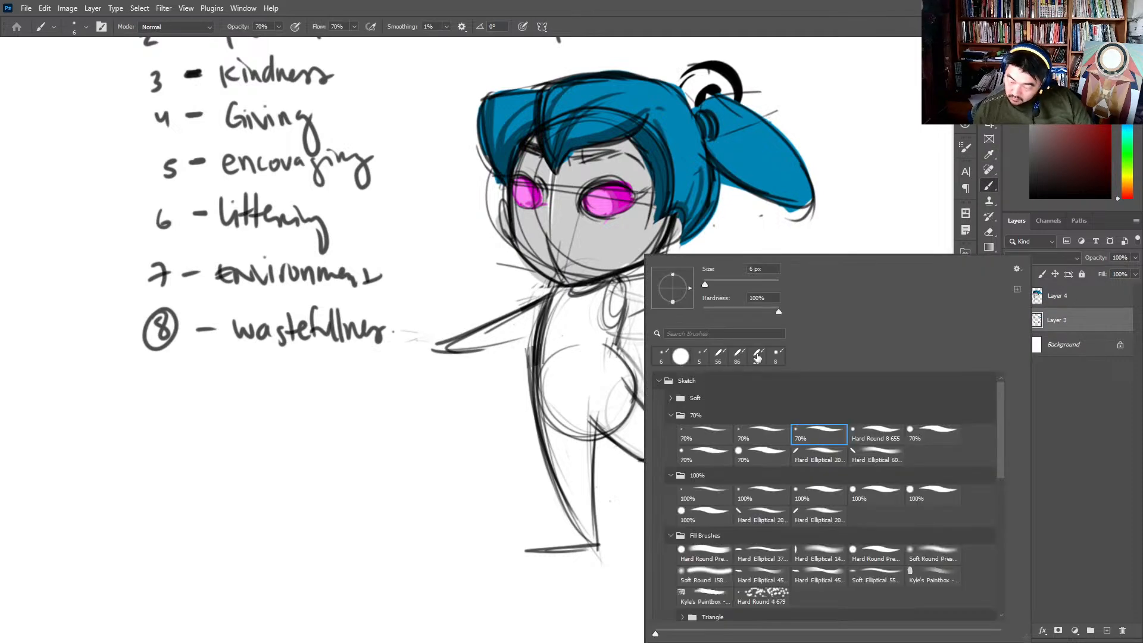
{"action": "left_click", "coordinate": [771, 552]}
{"action": "mouse_move", "coordinate": [576, 344]}
{"action": "left_mouse_down"}
{"action": "mouse_move", "coordinate": [572, 304]}
{"action": "mouse_move", "coordinate": [568, 421]}
{"action": "left_mouse_up"}
{"action": "key", "text": "ctrl+z"}
{"action": "key", "text": "ctrl+z"}
{"action": "left_click_drag", "start_coordinate": [282, 27], "coordinate": [345, 39]}
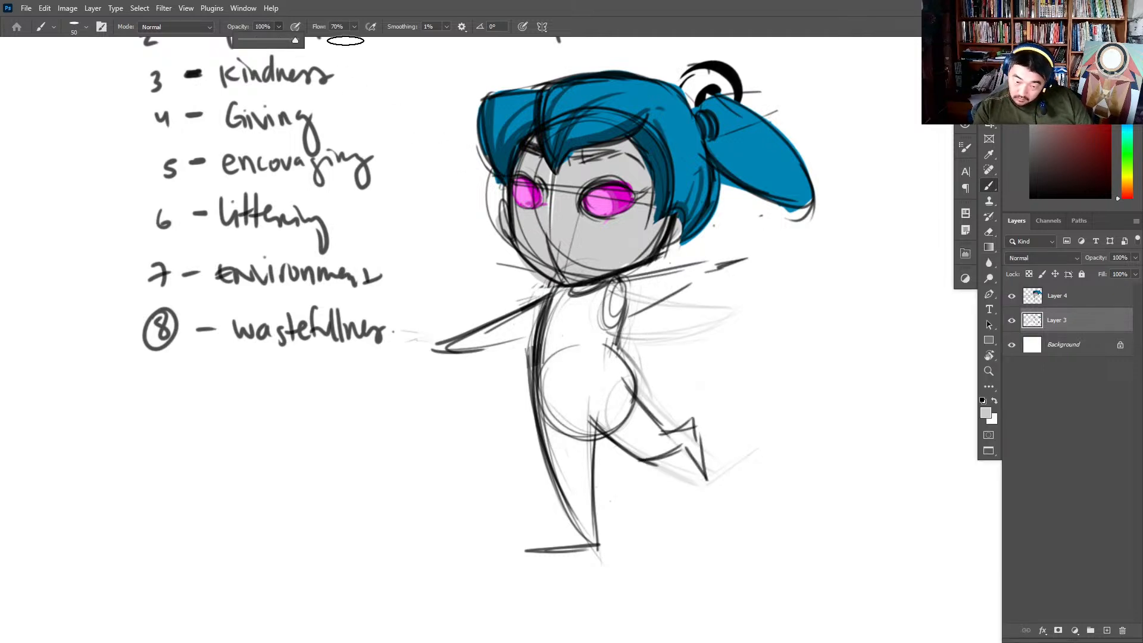
{"action": "left_click_drag", "start_coordinate": [574, 300], "coordinate": [570, 453]}
- Set the brush to 31 px with a 95° tip and fill the remaining torso, standing leg and rear thigh grey
{"action": "right_click", "coordinate": [588, 369]}
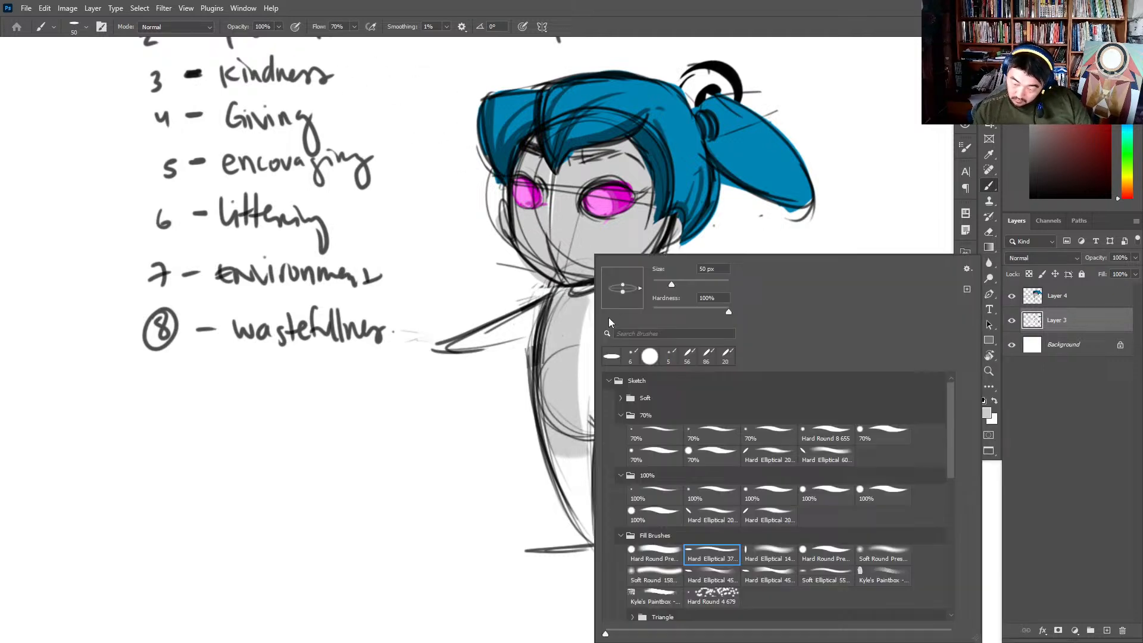
{"action": "left_click", "coordinate": [664, 283]}
{"action": "left_click_drag", "start_coordinate": [640, 288], "coordinate": [621, 271]}
{"action": "mouse_move", "coordinate": [582, 316]}
{"action": "left_mouse_down"}
{"action": "mouse_move", "coordinate": [580, 412]}
{"action": "mouse_move", "coordinate": [606, 414]}
{"action": "mouse_move", "coordinate": [645, 448]}
{"action": "mouse_move", "coordinate": [600, 413]}
{"action": "mouse_move", "coordinate": [615, 401]}
{"action": "mouse_move", "coordinate": [600, 369]}
{"action": "mouse_move", "coordinate": [617, 386]}
{"action": "mouse_move", "coordinate": [605, 346]}
{"action": "mouse_move", "coordinate": [577, 503]}
{"action": "mouse_move", "coordinate": [564, 465]}
{"action": "left_mouse_up"}
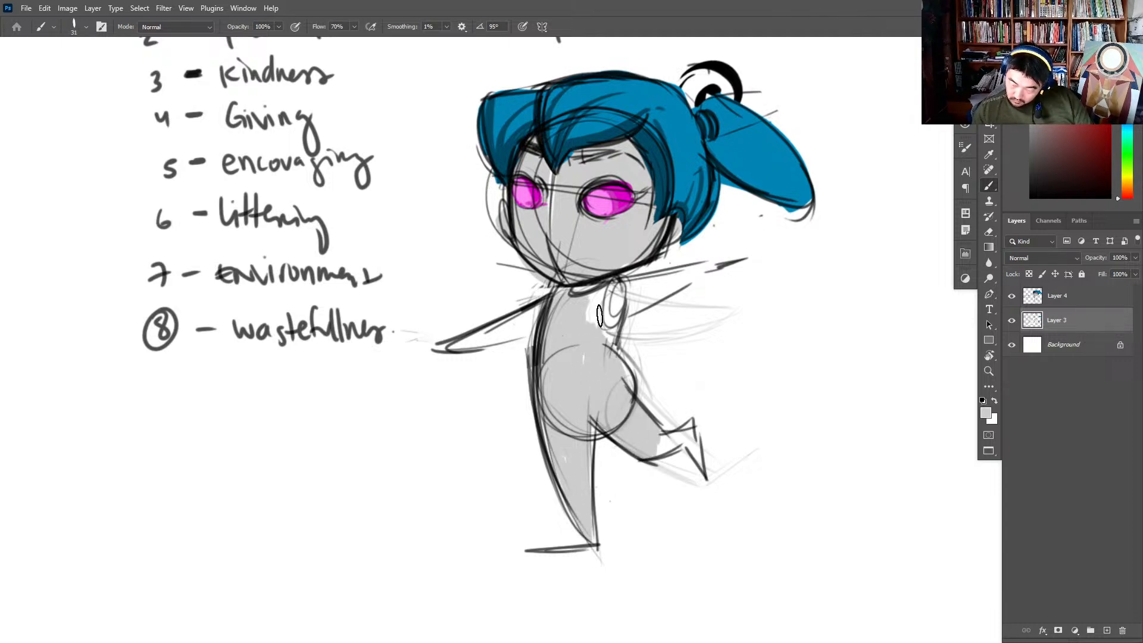
- Rotate the brush tip to 35° and fill the rear arm and the kicked-back foot with grey
{"action": "right_click", "coordinate": [675, 274]}
{"action": "left_click", "coordinate": [698, 274]}
{"action": "left_click", "coordinate": [637, 290]}
{"action": "right_click", "coordinate": [679, 286]}
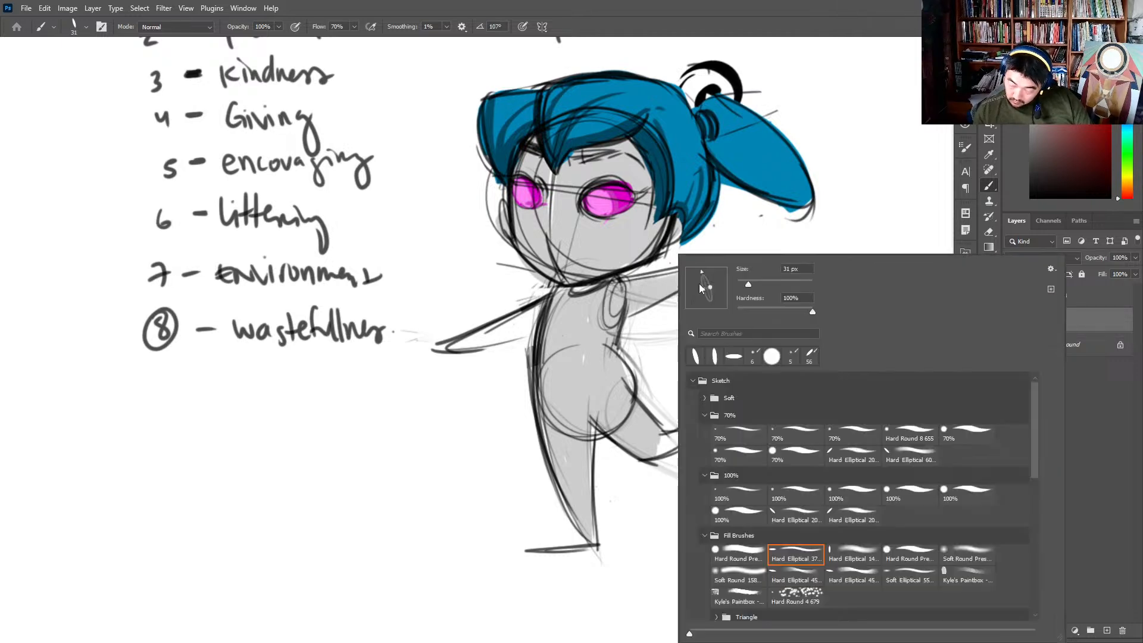
{"action": "mouse_move", "coordinate": [700, 280]}
{"action": "left_mouse_down"}
{"action": "mouse_move", "coordinate": [728, 273]}
{"action": "mouse_move", "coordinate": [690, 276]}
{"action": "left_mouse_up"}
{"action": "left_click", "coordinate": [611, 294]}
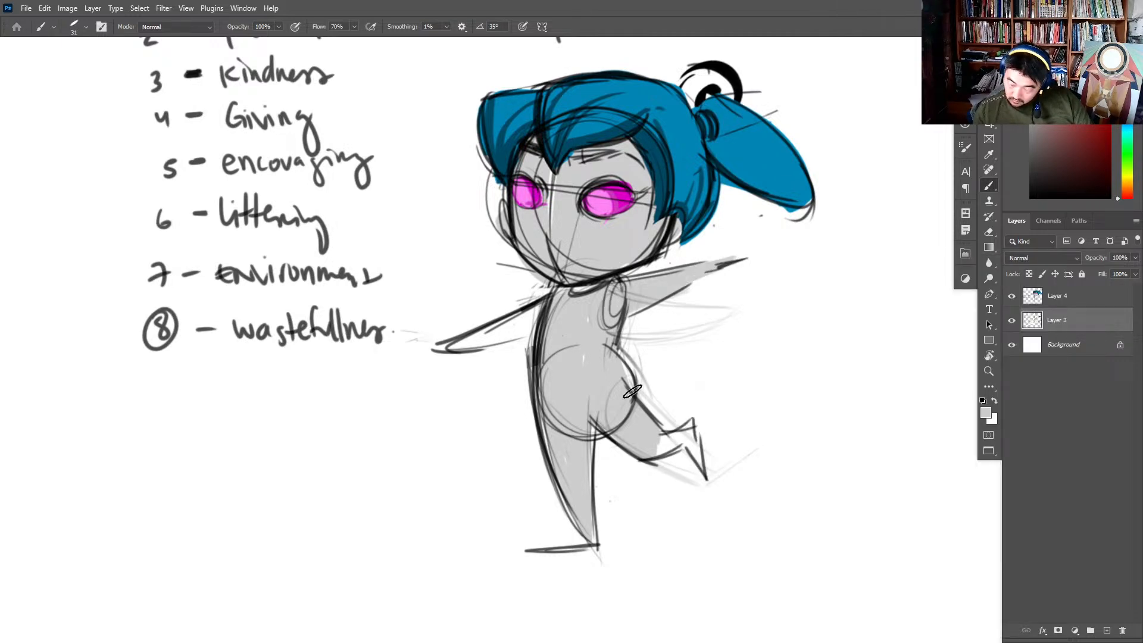
{"action": "mouse_move", "coordinate": [661, 441]}
{"action": "left_mouse_down"}
{"action": "mouse_move", "coordinate": [666, 452]}
{"action": "mouse_move", "coordinate": [688, 431]}
{"action": "mouse_move", "coordinate": [698, 462]}
{"action": "left_mouse_up"}
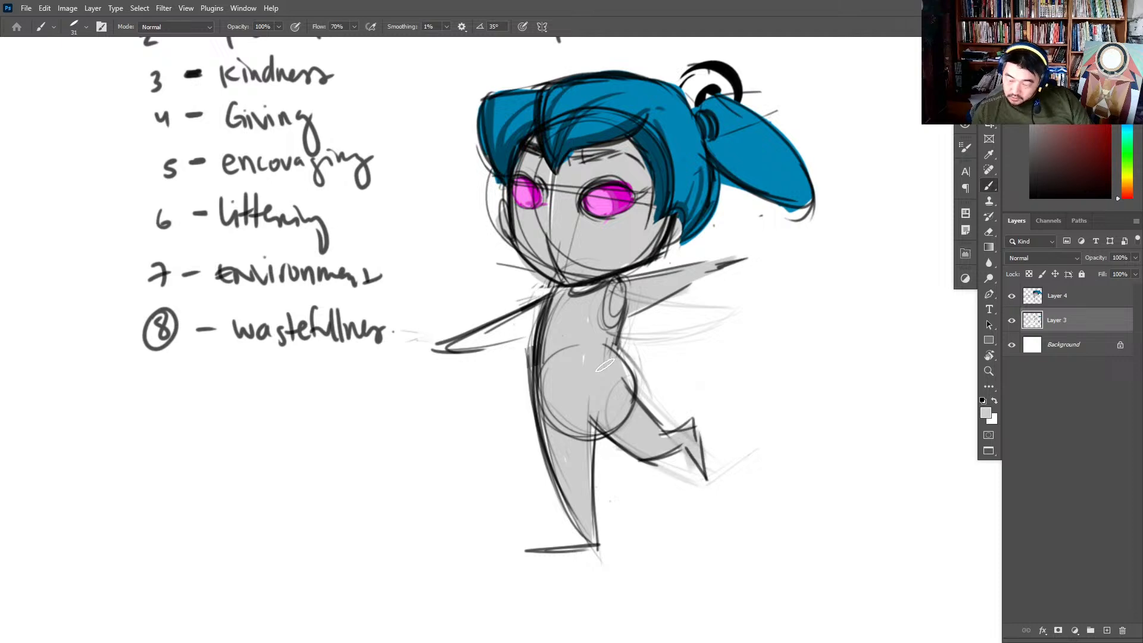
- Fill the front arm grey and shade the torso's front edge, arms, legs and standing foot with a darker grey
{"action": "mouse_move", "coordinate": [549, 318]}
{"action": "left_mouse_down"}
{"action": "mouse_move", "coordinate": [510, 336]}
{"action": "mouse_move", "coordinate": [531, 311]}
{"action": "mouse_move", "coordinate": [464, 339]}
{"action": "left_mouse_up"}
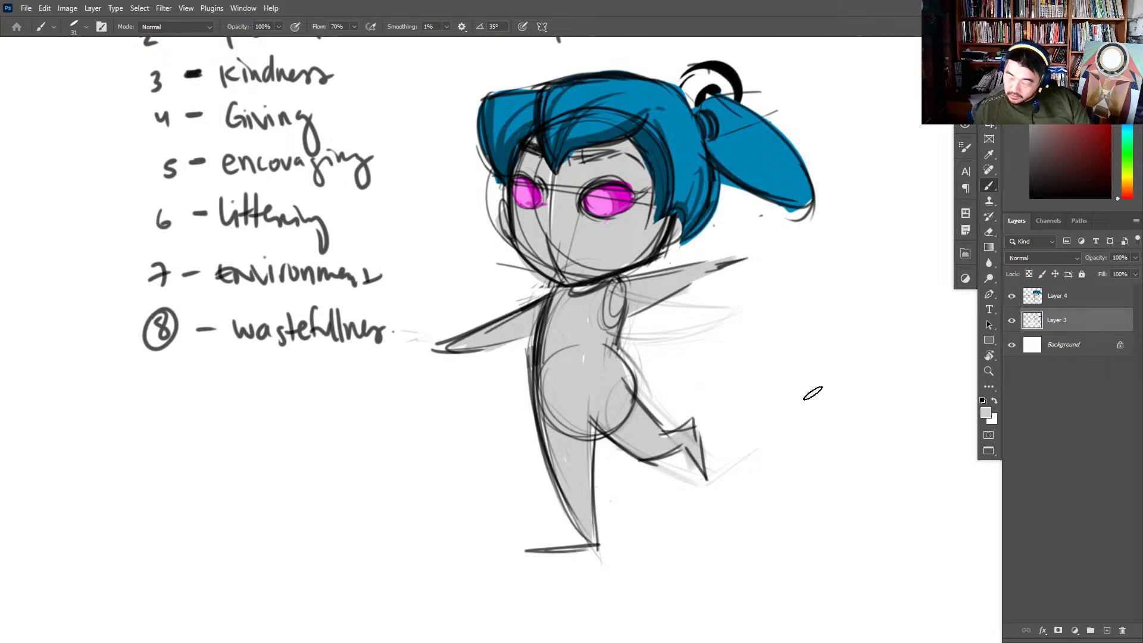
{"action": "mouse_move", "coordinate": [561, 290]}
{"action": "left_mouse_down"}
{"action": "mouse_move", "coordinate": [549, 317]}
{"action": "mouse_move", "coordinate": [586, 491]}
{"action": "left_mouse_up"}
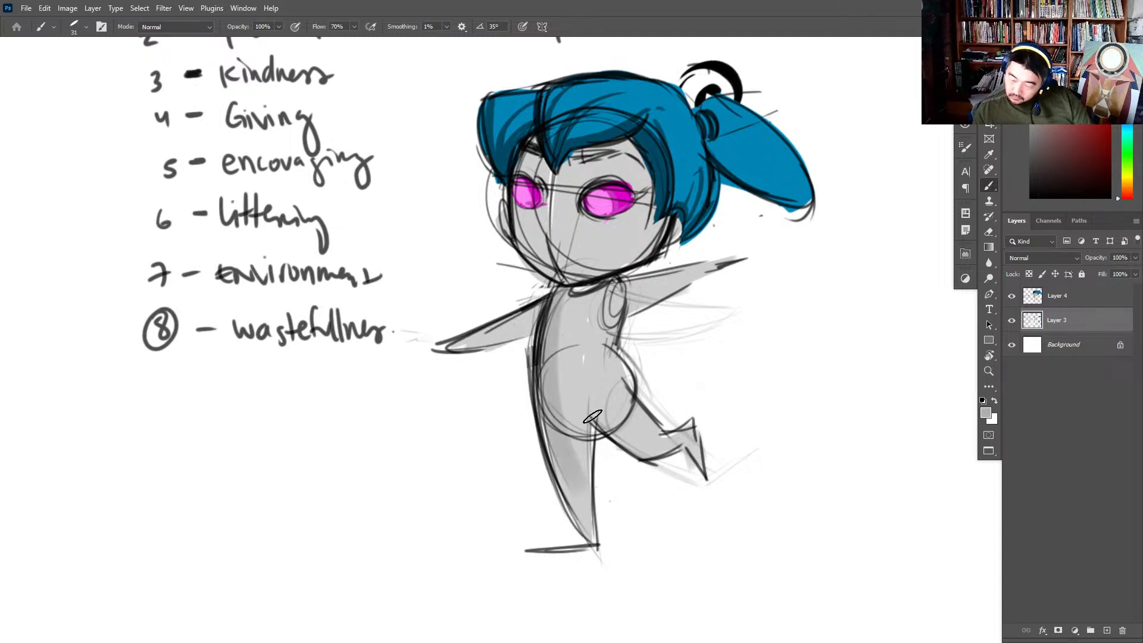
{"action": "key", "text": "ctrl+z"}
{"action": "left_click_drag", "start_coordinate": [561, 300], "coordinate": [594, 537]}
{"action": "left_click_drag", "start_coordinate": [527, 331], "coordinate": [448, 346]}
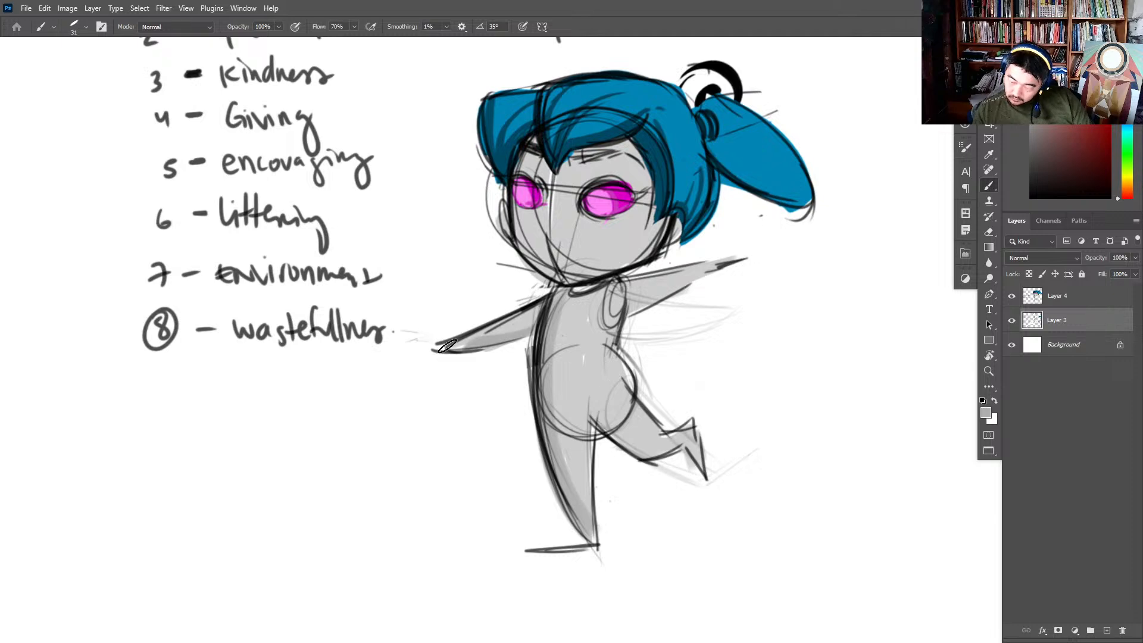
{"action": "left_click_drag", "start_coordinate": [637, 303], "coordinate": [691, 282]}
{"action": "left_click_drag", "start_coordinate": [594, 410], "coordinate": [662, 451]}
{"action": "mouse_move", "coordinate": [600, 530]}
{"action": "left_mouse_down"}
{"action": "mouse_move", "coordinate": [581, 549]}
{"action": "mouse_move", "coordinate": [531, 546]}
{"action": "left_mouse_up"}
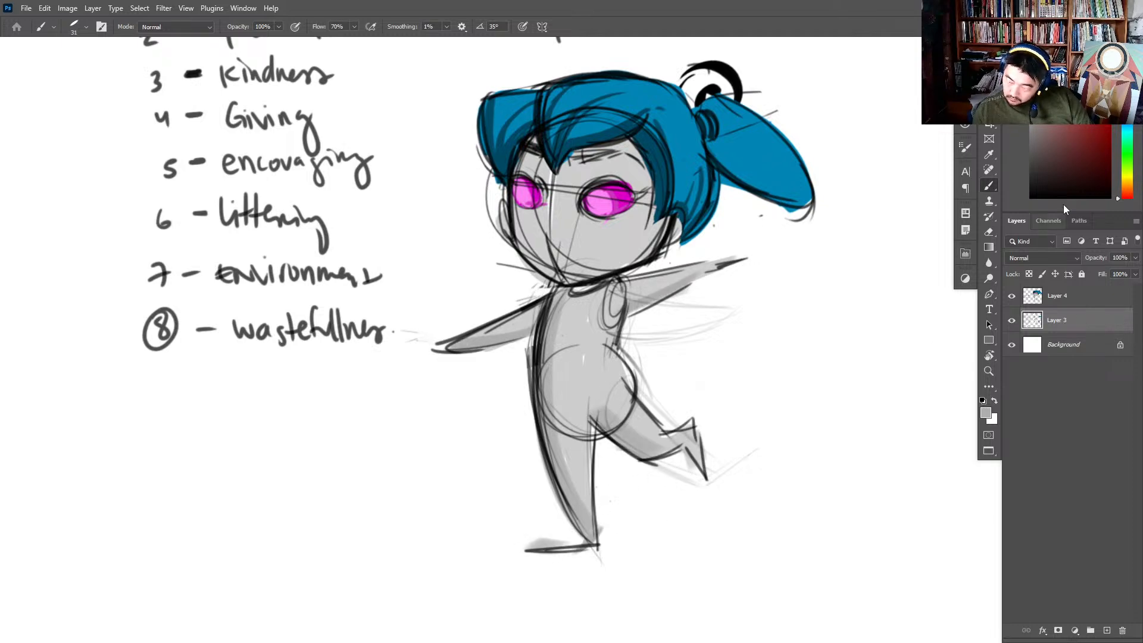
- Set black as the foreground colour, merge the hair layer into Layer 3 and add a new empty layer above it
{"action": "left_click_drag", "start_coordinate": [1048, 190], "coordinate": [965, 346]}
{"action": "left_click", "coordinate": [1074, 300]}
{"action": "key", "text": "ctrl+e"}
{"action": "left_click", "coordinate": [1107, 629]}
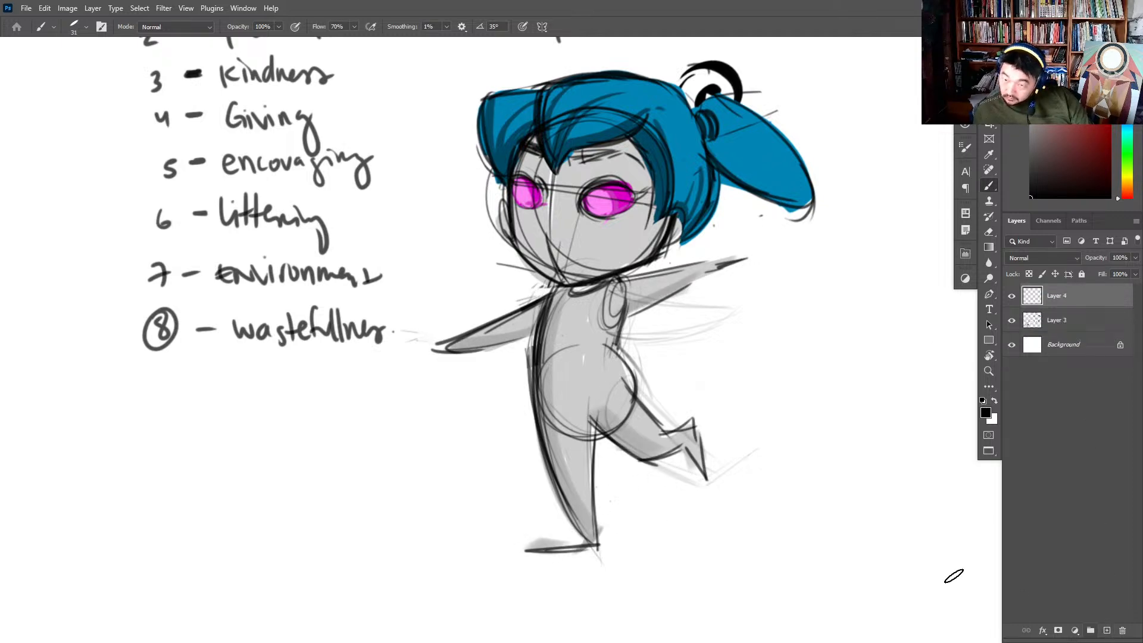
- Choose the 6 px hard sketch brush from the 70% brush group
{"action": "left_click_drag", "start_coordinate": [661, 323], "coordinate": [702, 374]}
{"action": "right_click", "coordinate": [706, 353]}
{"action": "key", "text": "Escape"}
{"action": "right_click", "coordinate": [829, 465]}
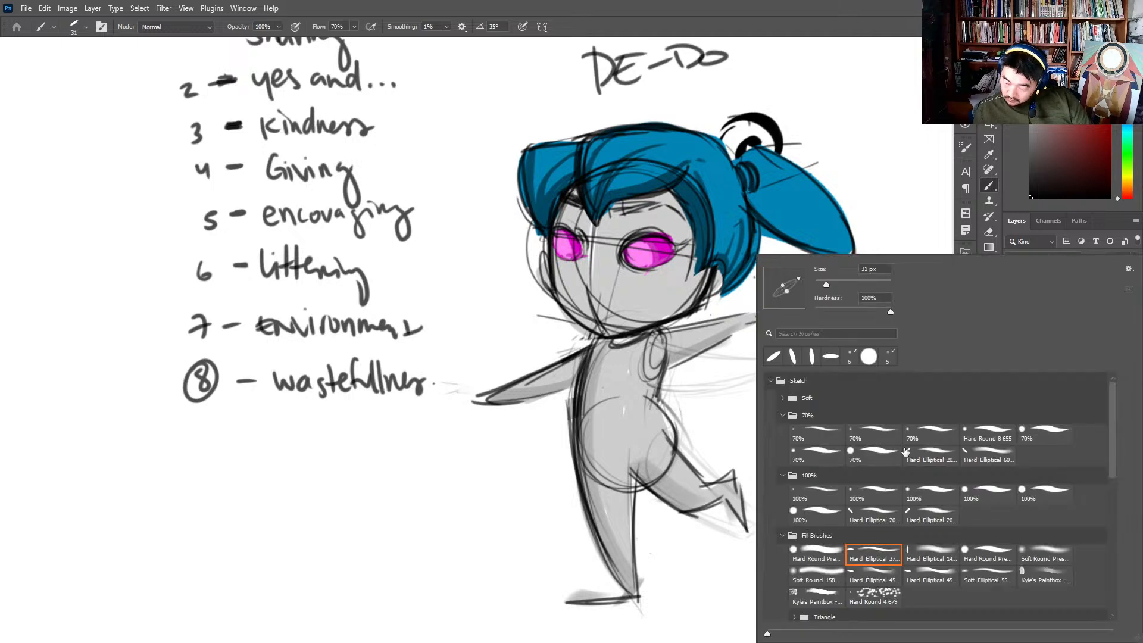
{"action": "left_click", "coordinate": [928, 441]}
{"action": "key", "text": "Escape"}
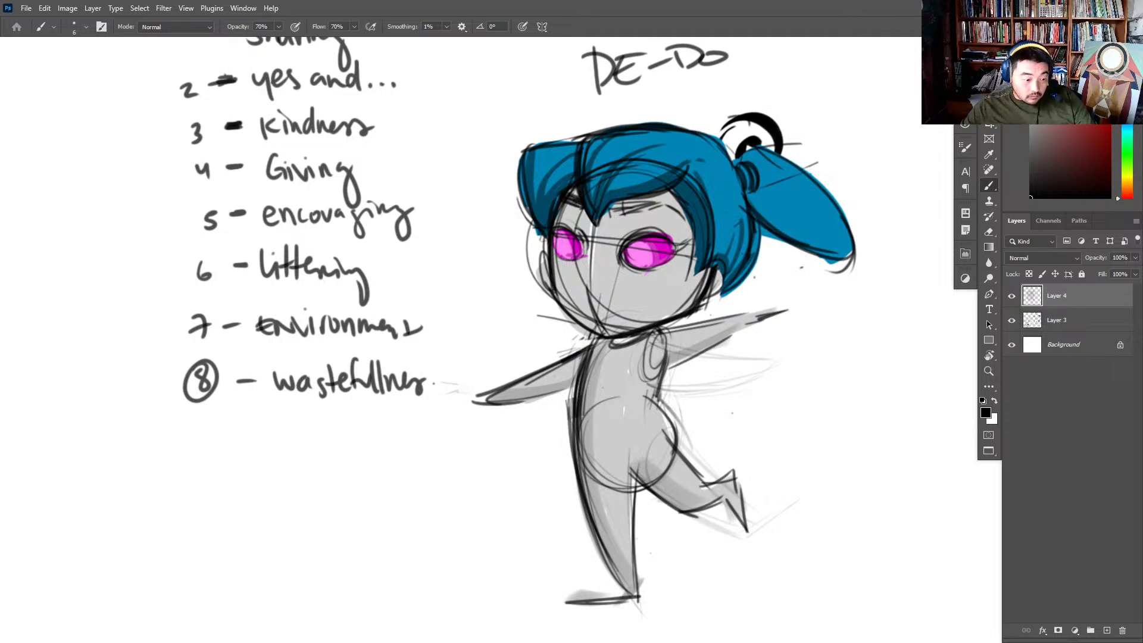
- Switch to Pinterest in Chrome and look through the chibi proportions pin and its related drawing references
{"action": "key", "text": "alt+Tab"}
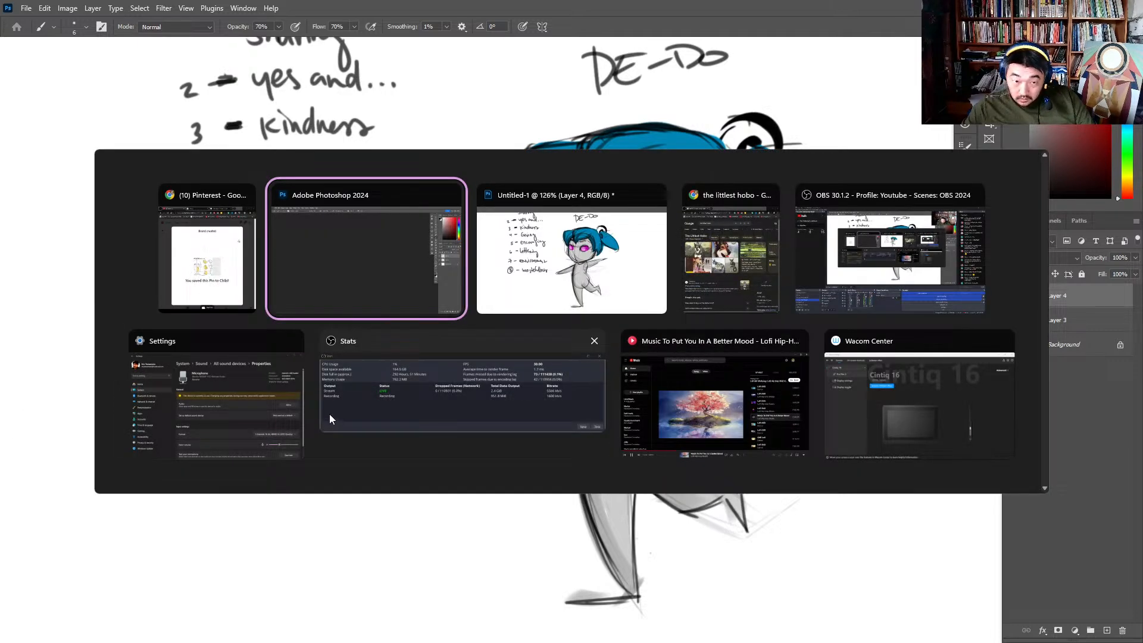
{"action": "key", "text": "alt+Tab"}
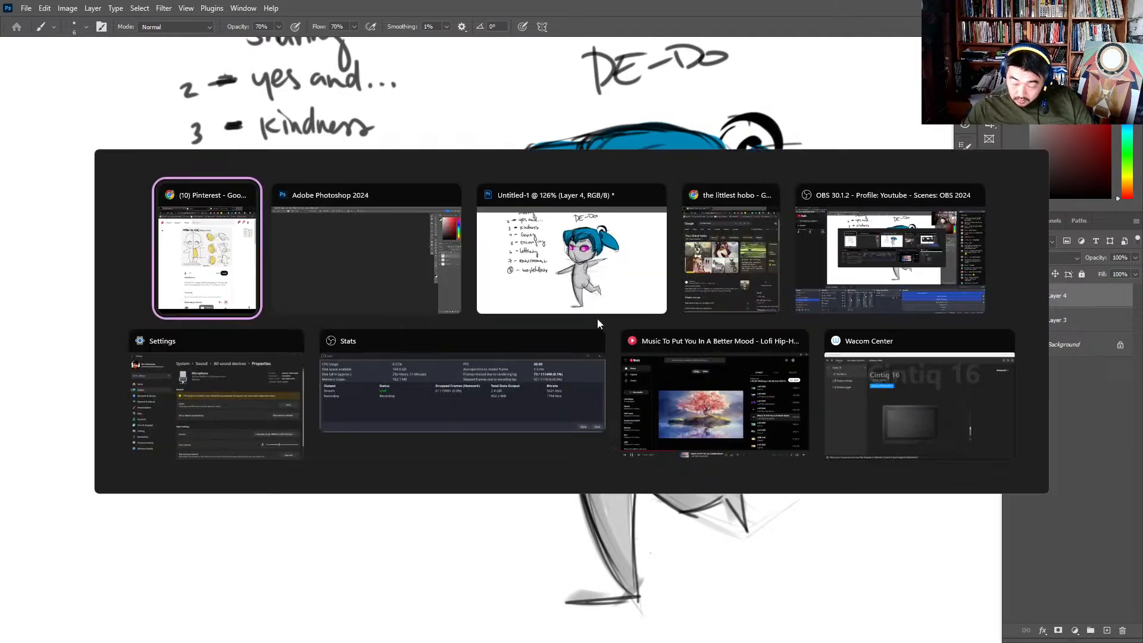
{"action": "left_click", "coordinate": [750, 394]}
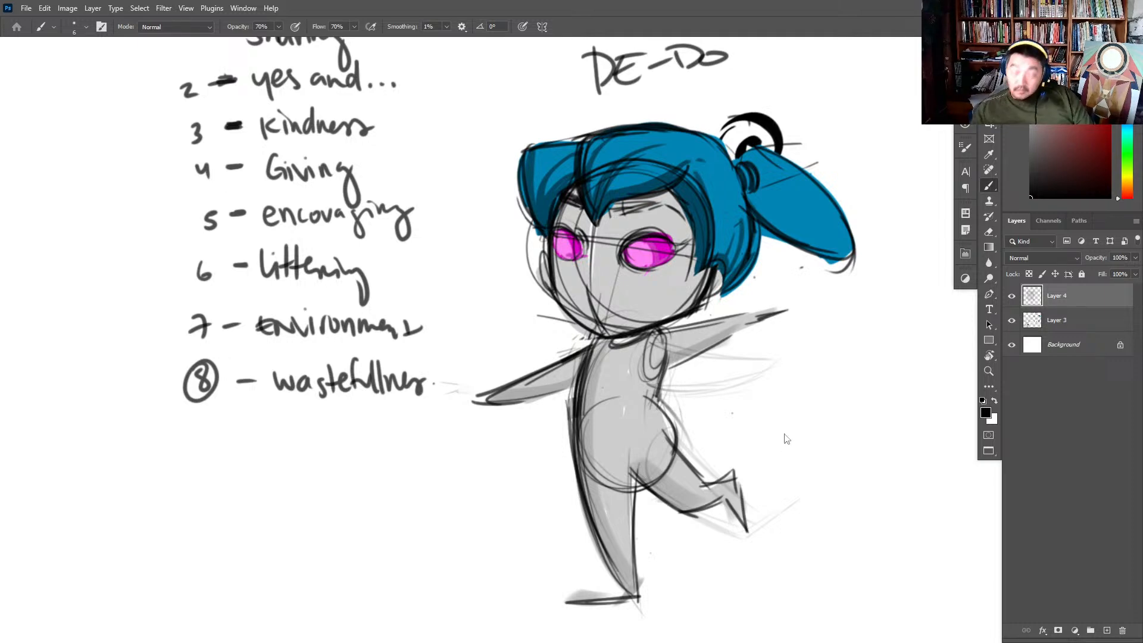
{"action": "key", "text": "alt+Tab"}
{"action": "left_click", "coordinate": [290, 317]}
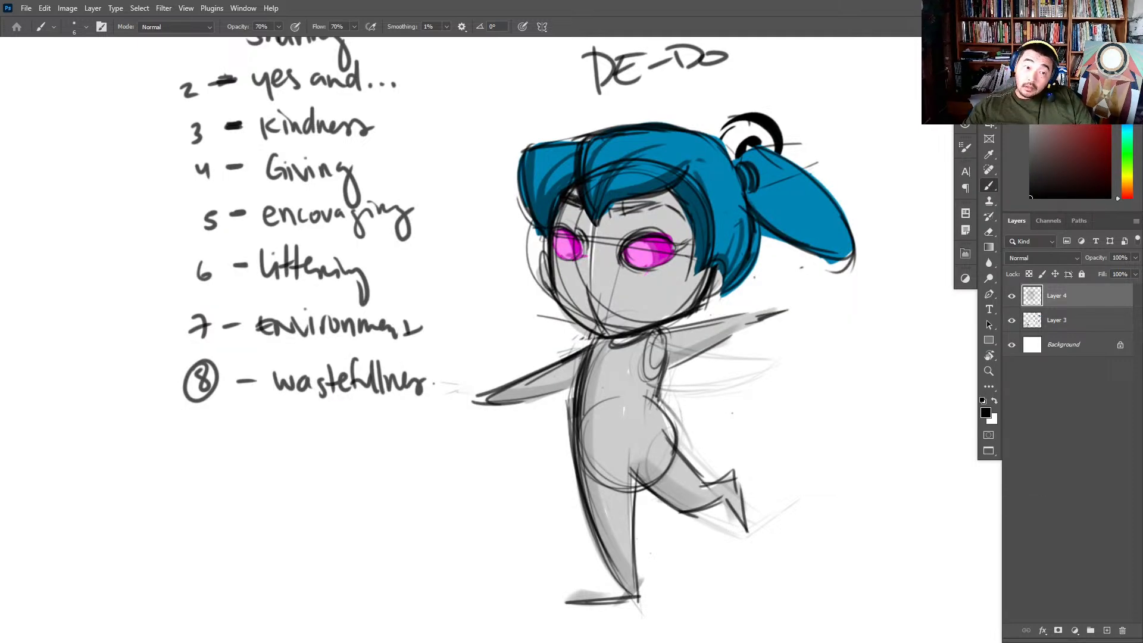
{"action": "left_click_drag", "start_coordinate": [0, 8], "coordinate": [566, 12]}
{"action": "scroll", "coordinate": [574, 309], "scroll_direction": "down", "scroll_amount": 6}
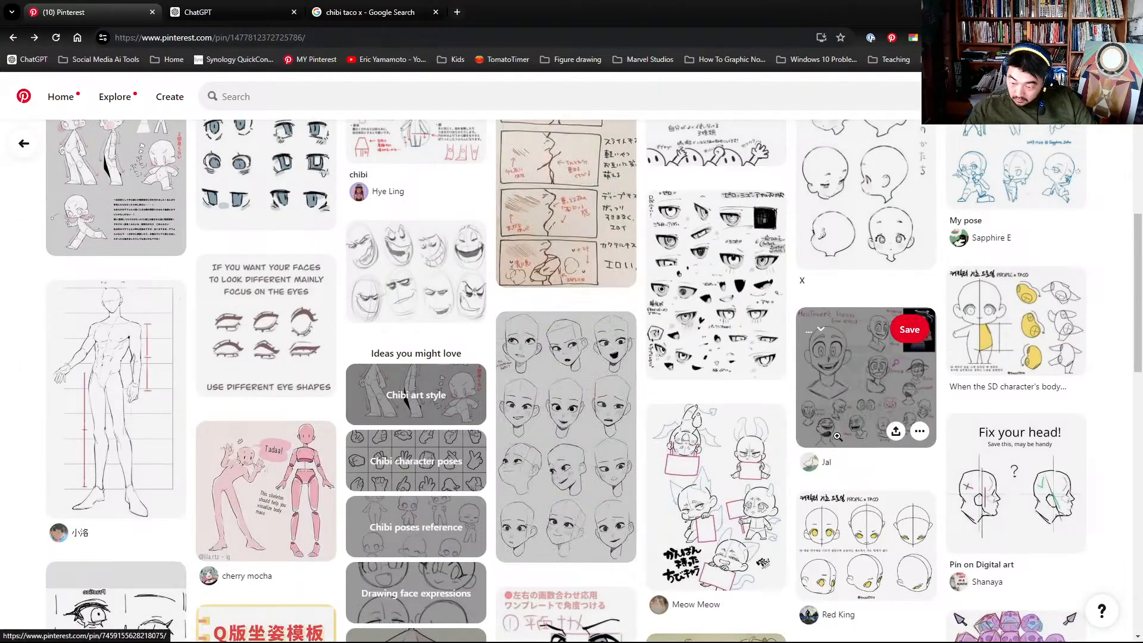
{"action": "scroll", "coordinate": [837, 435], "scroll_direction": "down", "scroll_amount": 10}
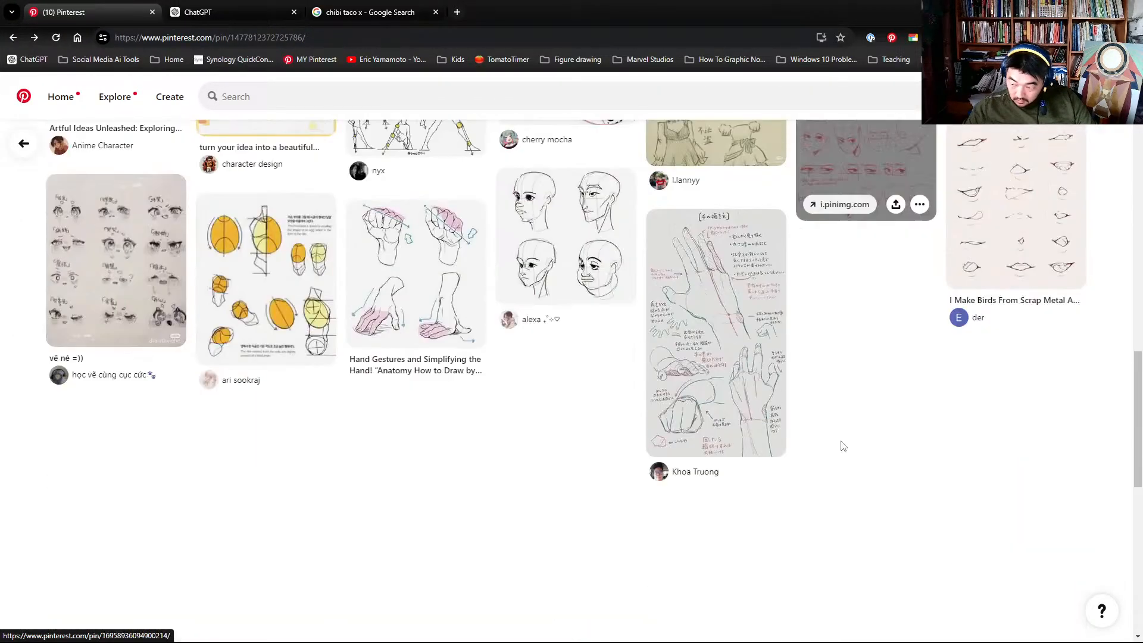
{"action": "scroll", "coordinate": [484, 401], "scroll_direction": "up", "scroll_amount": 20}
{"action": "scroll", "coordinate": [484, 400], "scroll_direction": "up", "scroll_amount": 3}
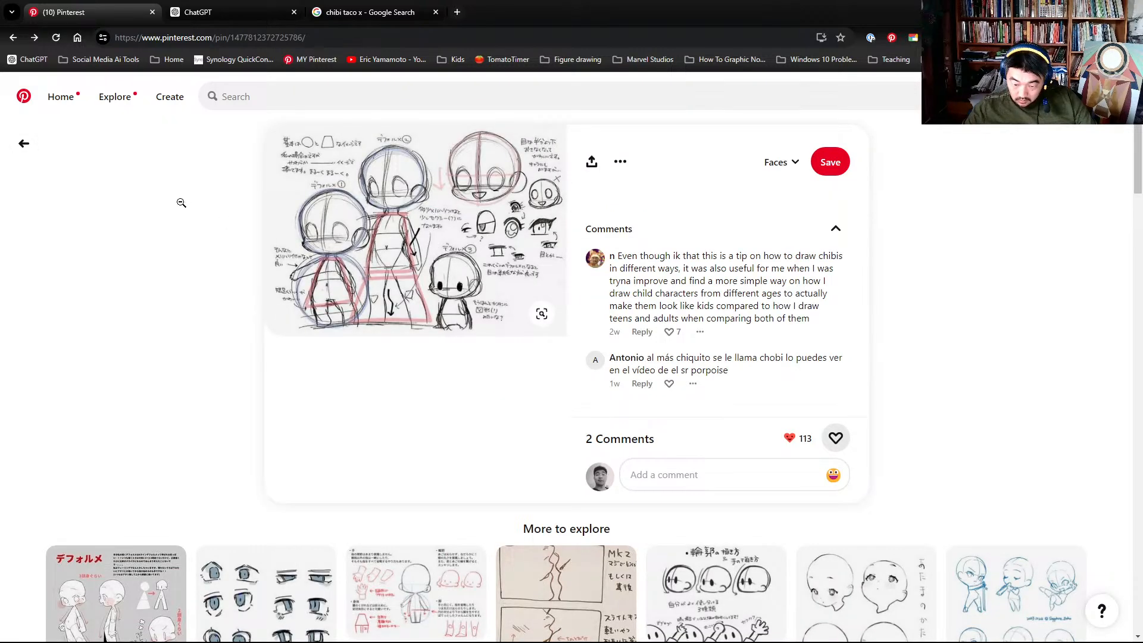
- Save the chibi proportions pin to the Chibi board and switch back to Photoshop
{"action": "left_click", "coordinate": [796, 163]}
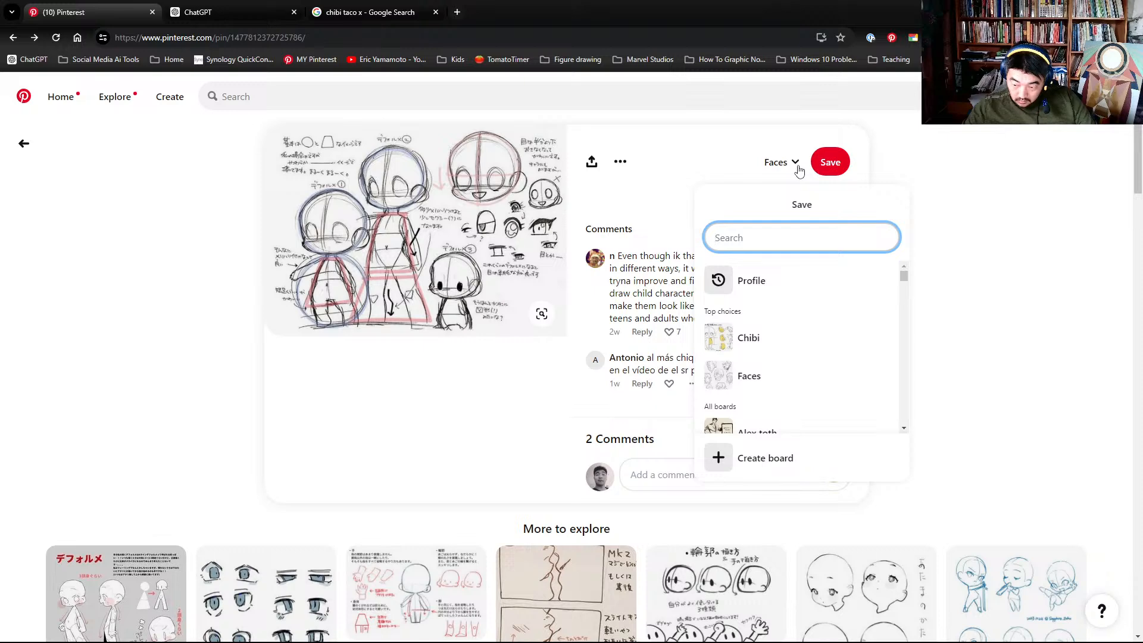
{"action": "left_click", "coordinate": [717, 344]}
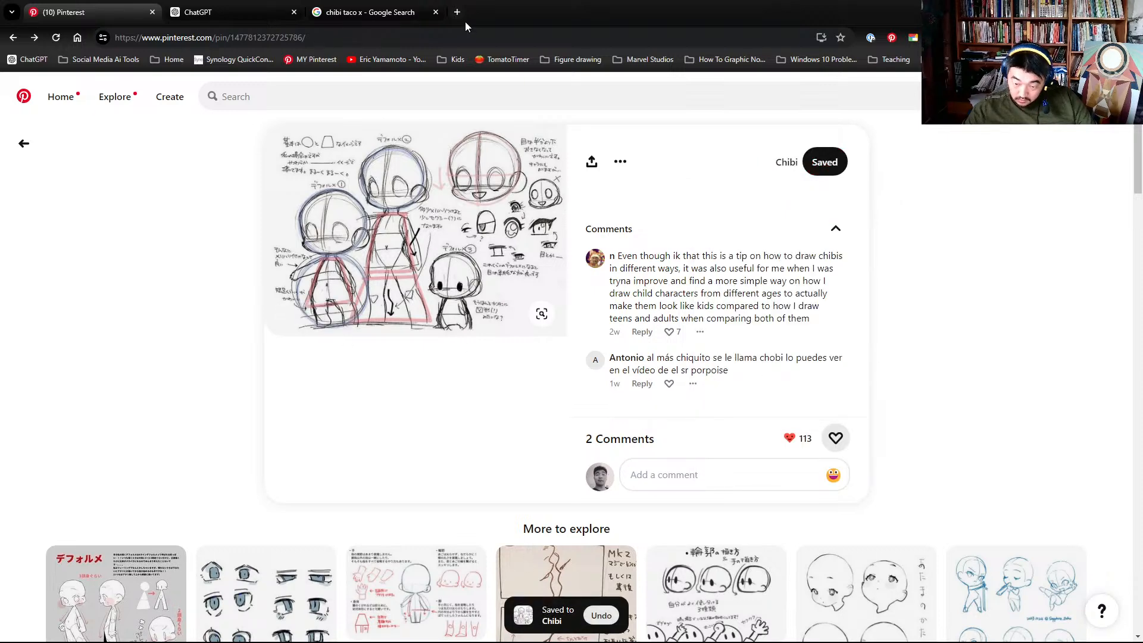
{"action": "left_click_drag", "start_coordinate": [503, 13], "coordinate": [2, 453]}
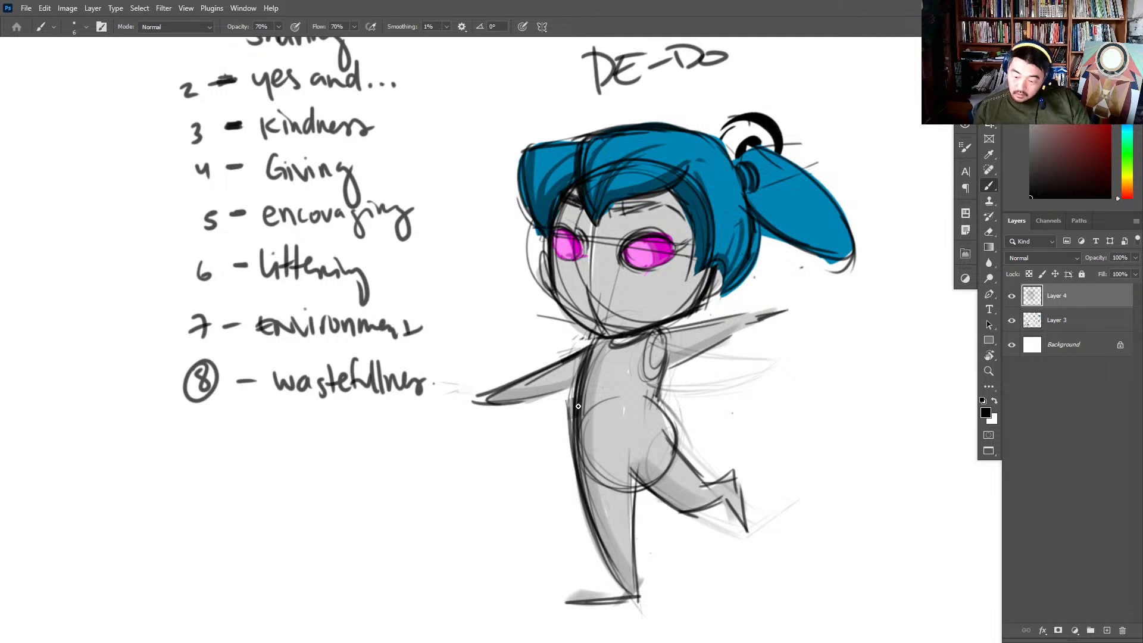
- Sketch the front side of a flared dress and a curved hem wrapping across both thighs on Layer 4, replacing rejected hem strokes
{"action": "mouse_move", "coordinate": [575, 397]}
{"action": "left_mouse_down"}
{"action": "mouse_move", "coordinate": [547, 509]}
{"action": "mouse_move", "coordinate": [652, 493]}
{"action": "left_mouse_up"}
{"action": "left_click_drag", "start_coordinate": [539, 512], "coordinate": [727, 485]}
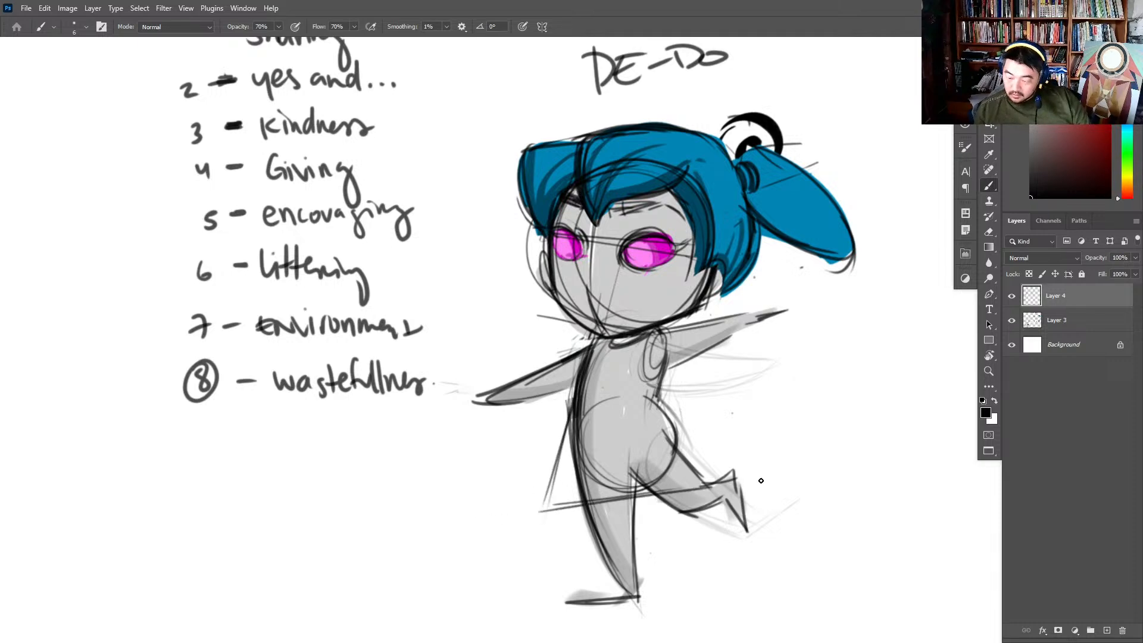
{"action": "key", "text": "ctrl+z"}
{"action": "key", "text": "ctrl+z"}
{"action": "left_click_drag", "start_coordinate": [529, 512], "coordinate": [692, 486]}
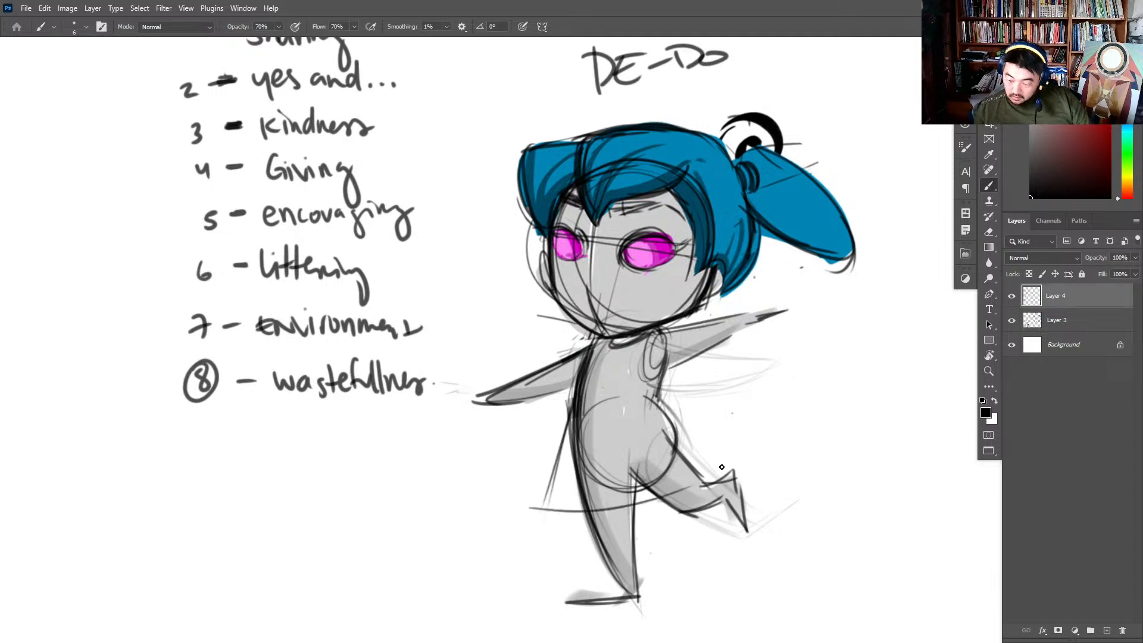
{"action": "key", "text": "ctrl+z"}
{"action": "mouse_move", "coordinate": [530, 494]}
{"action": "left_mouse_down"}
{"action": "mouse_move", "coordinate": [658, 514]}
{"action": "mouse_move", "coordinate": [694, 457]}
{"action": "left_mouse_up"}
{"action": "left_click_drag", "start_coordinate": [643, 514], "coordinate": [694, 458]}
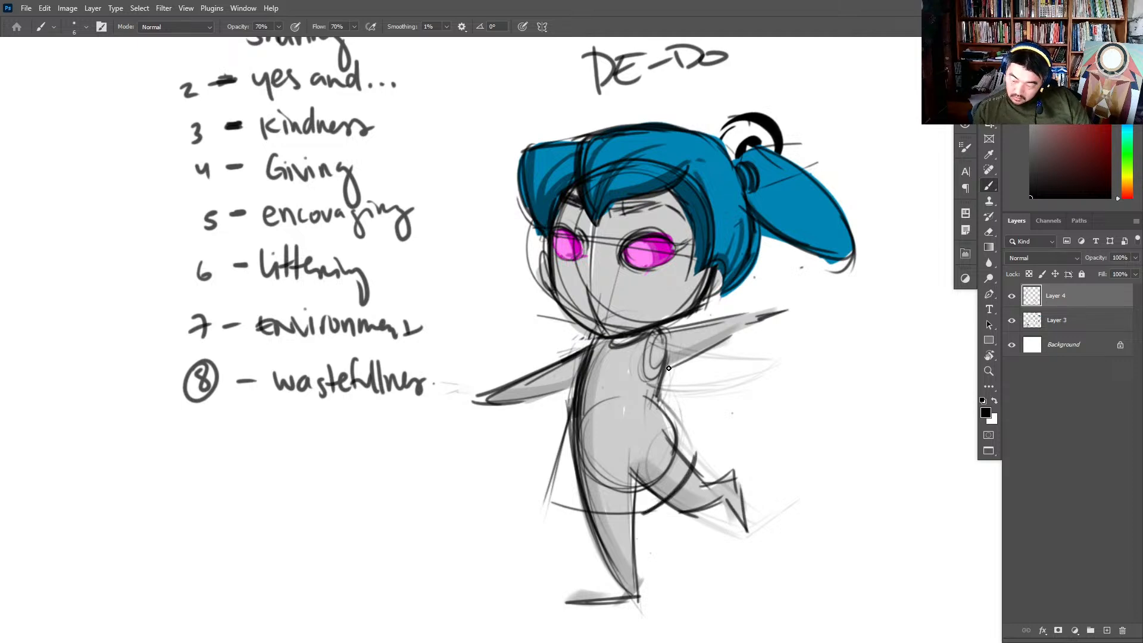
- Draw the dress's back side and neckline, and reinforce its front edge and hem corner
{"action": "left_click_drag", "start_coordinate": [643, 340], "coordinate": [695, 466]}
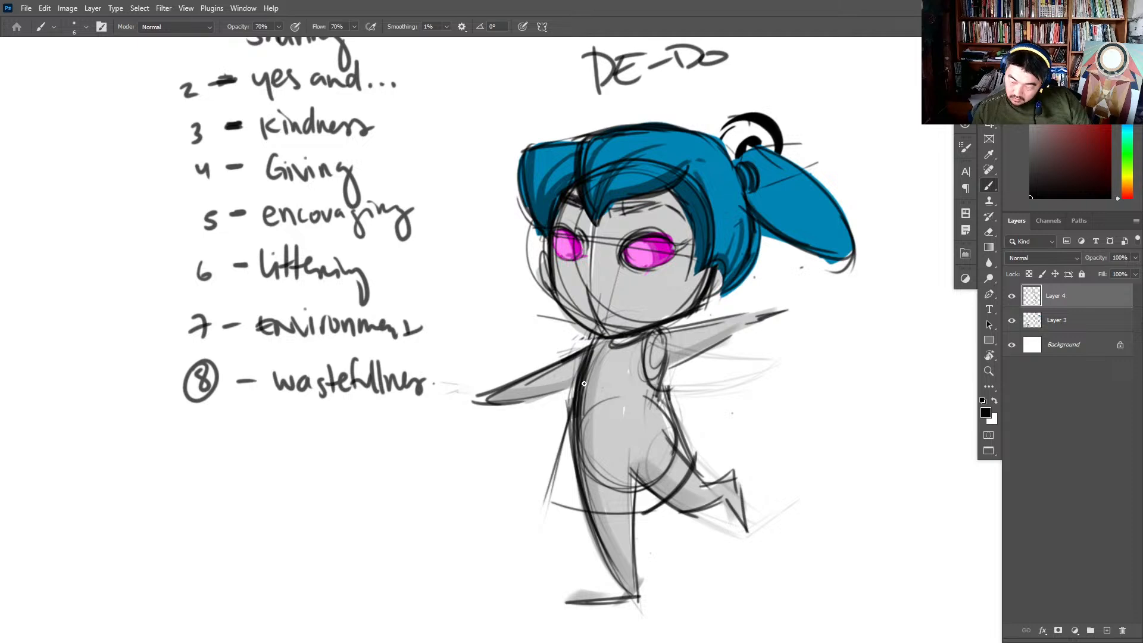
{"action": "left_click_drag", "start_coordinate": [605, 335], "coordinate": [654, 331]}
{"action": "mouse_move", "coordinate": [606, 360]}
{"action": "left_mouse_down"}
{"action": "mouse_move", "coordinate": [599, 336]}
{"action": "mouse_move", "coordinate": [548, 500]}
{"action": "mouse_move", "coordinate": [645, 505]}
{"action": "left_mouse_up"}
{"action": "left_click_drag", "start_coordinate": [551, 486], "coordinate": [641, 511]}
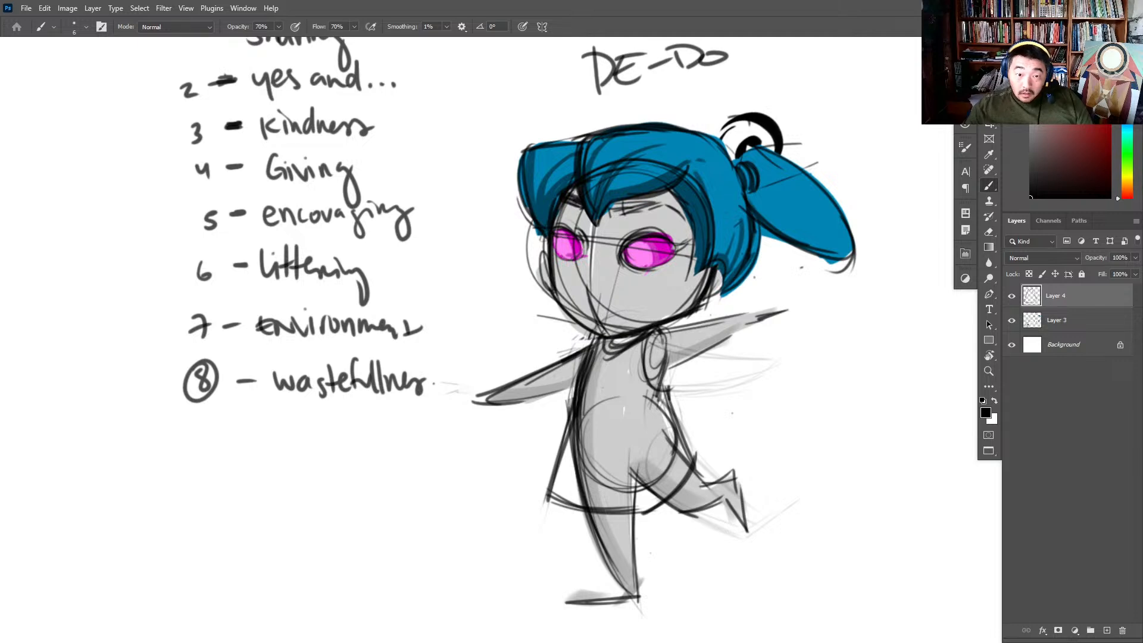
- Paste the colour wheel image as a new layer and place it below the numbered lesson list
{"action": "key", "text": "z"}
{"action": "left_click", "coordinate": [853, 388], "text": "alt"}
{"action": "key", "text": "ctrl+v"}
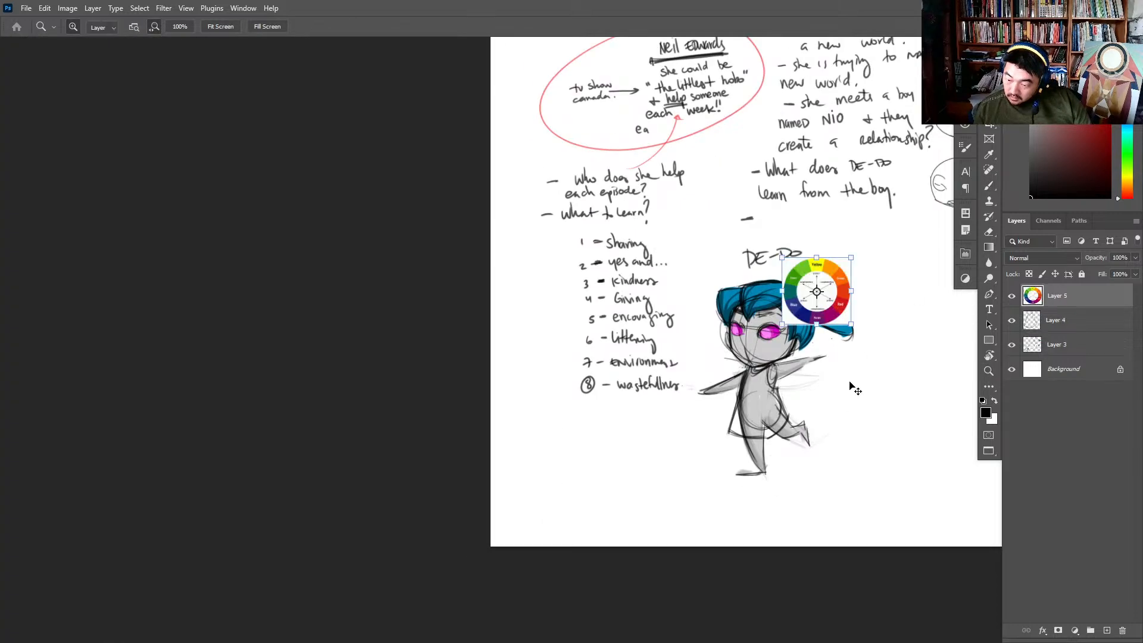
{"action": "key", "text": "v"}
{"action": "mouse_move", "coordinate": [808, 314]}
{"action": "left_mouse_down"}
{"action": "mouse_move", "coordinate": [692, 472]}
{"action": "mouse_move", "coordinate": [651, 450]}
{"action": "mouse_move", "coordinate": [699, 448]}
{"action": "mouse_move", "coordinate": [495, 516]}
{"action": "left_mouse_up"}
{"action": "key", "text": "z"}
{"action": "key", "text": "b"}
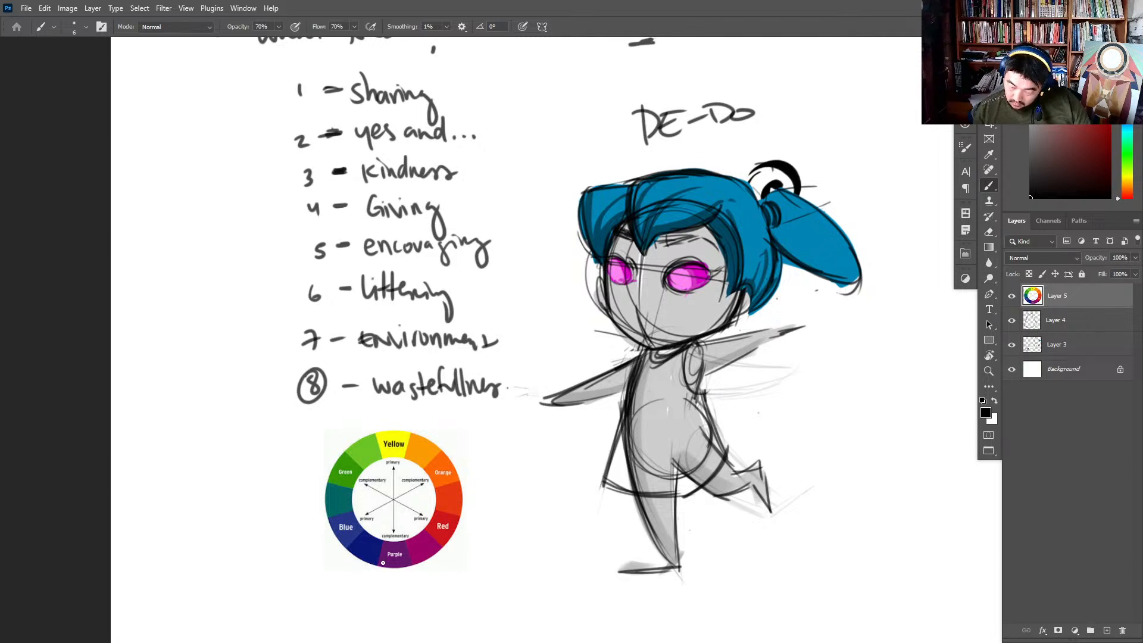
- Sample the teal between green and blue on the colour wheel and add a new layer above Layer 3
{"action": "left_click", "coordinate": [344, 498], "text": "alt"}
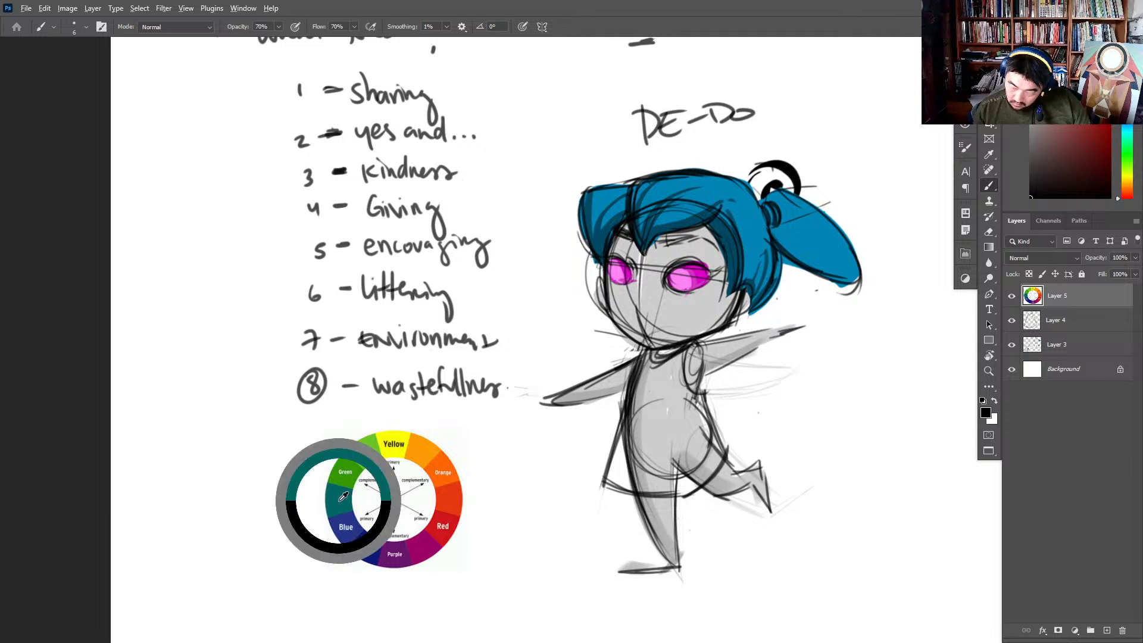
{"action": "left_click", "coordinate": [1057, 344]}
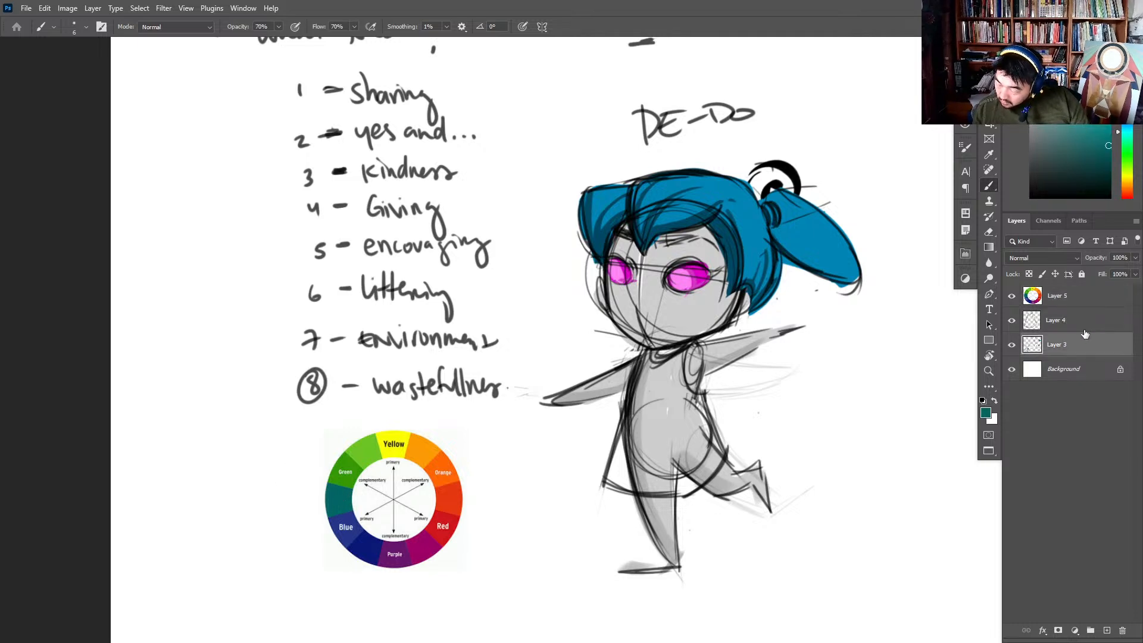
{"action": "left_click", "coordinate": [1107, 630]}
- Fill the dress with teal on Layer 6 using a 92 px hard elliptical brush at 100% opacity and 135° angle
{"action": "left_click_drag", "start_coordinate": [813, 475], "coordinate": [715, 461]}
{"action": "right_click", "coordinate": [716, 461]}
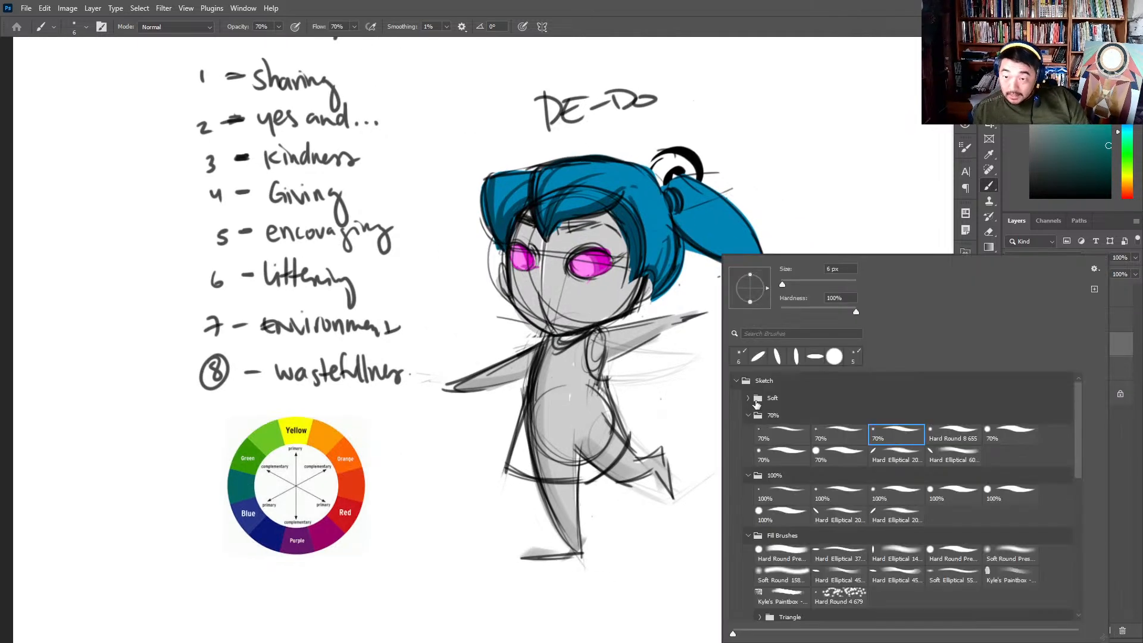
{"action": "left_click", "coordinate": [855, 515]}
{"action": "left_click_drag", "start_coordinate": [568, 384], "coordinate": [552, 451]}
{"action": "left_click_drag", "start_coordinate": [562, 367], "coordinate": [548, 438]}
{"action": "mouse_move", "coordinate": [551, 361]}
{"action": "left_mouse_down"}
{"action": "mouse_move", "coordinate": [530, 462]}
{"action": "mouse_move", "coordinate": [524, 417]}
{"action": "mouse_move", "coordinate": [512, 464]}
{"action": "mouse_move", "coordinate": [589, 465]}
{"action": "mouse_move", "coordinate": [537, 447]}
{"action": "mouse_move", "coordinate": [586, 476]}
{"action": "mouse_move", "coordinate": [613, 429]}
{"action": "mouse_move", "coordinate": [589, 404]}
{"action": "mouse_move", "coordinate": [600, 391]}
{"action": "mouse_move", "coordinate": [584, 343]}
{"action": "mouse_move", "coordinate": [556, 351]}
{"action": "mouse_move", "coordinate": [580, 342]}
{"action": "mouse_move", "coordinate": [626, 449]}
{"action": "left_mouse_up"}
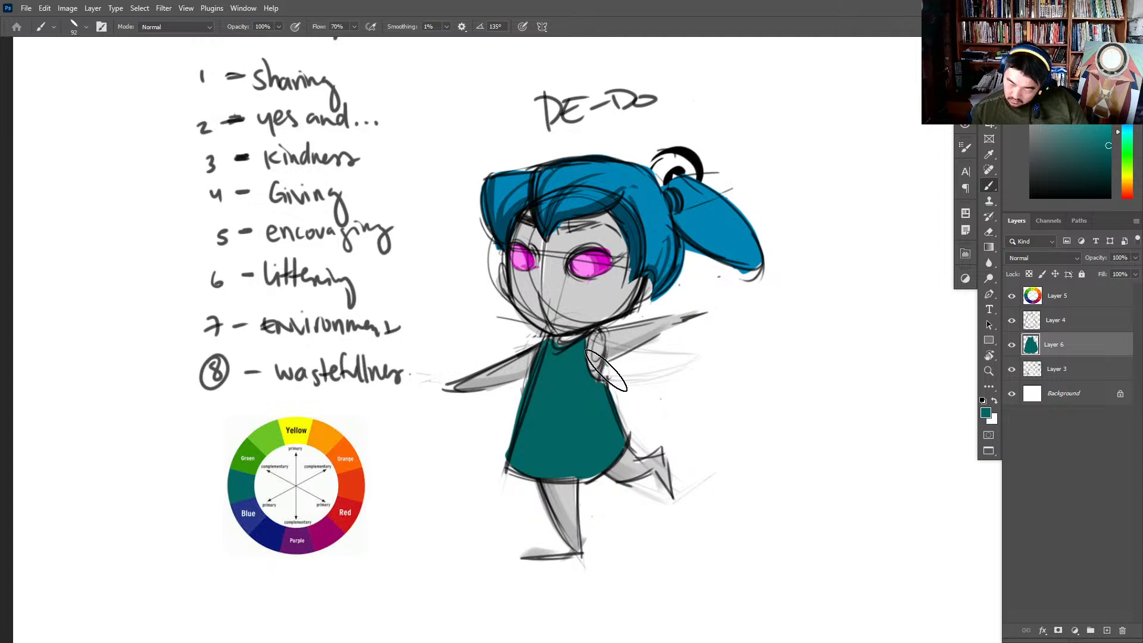
{"action": "left_click_drag", "start_coordinate": [606, 370], "coordinate": [626, 443]}
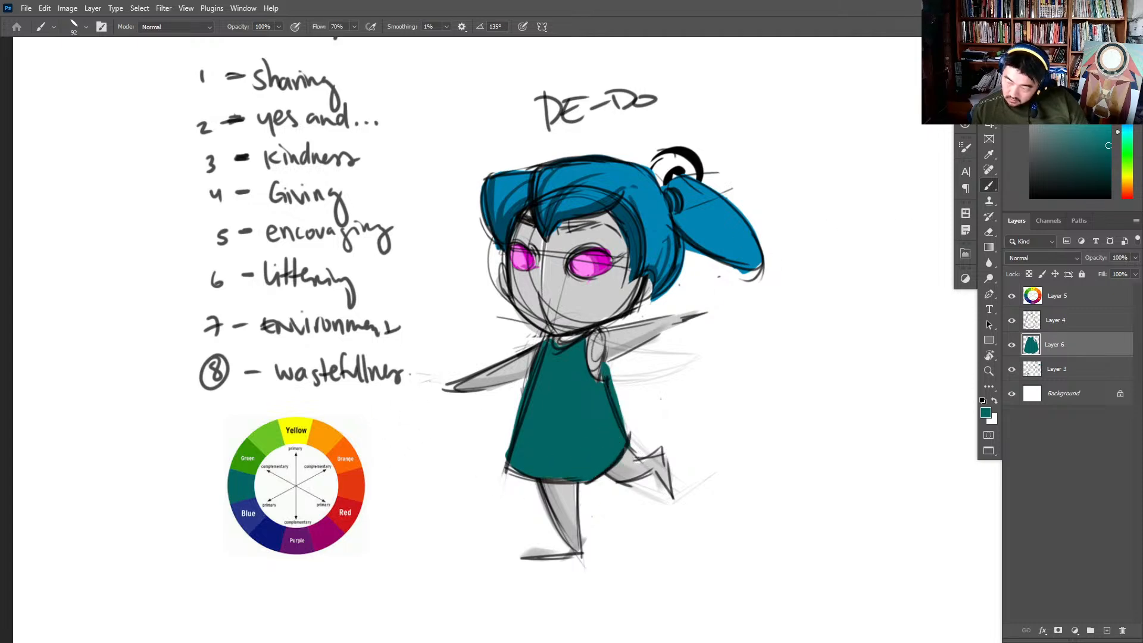
- Reduce the brush to 36 px and paint a pattern of lighter teal spots over the dress
{"action": "right_click", "coordinate": [773, 267]}
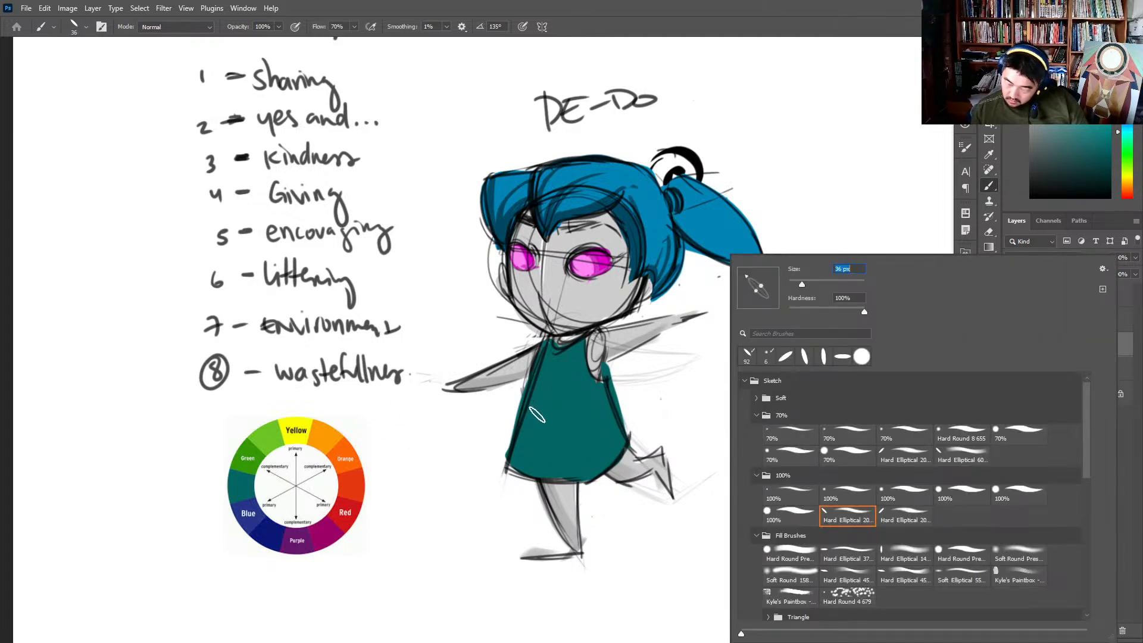
{"action": "left_click_drag", "start_coordinate": [530, 409], "coordinate": [543, 458]}
{"action": "left_click_drag", "start_coordinate": [548, 391], "coordinate": [550, 399]}
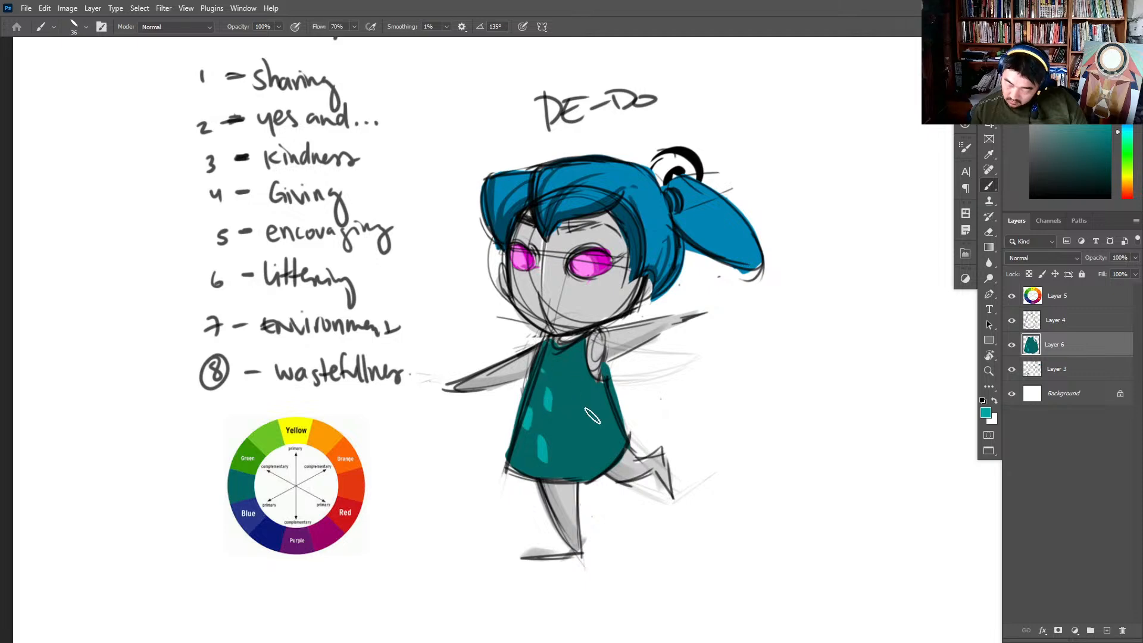
{"action": "mouse_move", "coordinate": [580, 436]}
{"action": "left_mouse_down"}
{"action": "mouse_move", "coordinate": [582, 452]}
{"action": "mouse_move", "coordinate": [608, 447]}
{"action": "left_mouse_up"}
{"action": "mouse_move", "coordinate": [604, 392]}
{"action": "left_mouse_down"}
{"action": "mouse_move", "coordinate": [607, 406]}
{"action": "mouse_move", "coordinate": [580, 398]}
{"action": "left_mouse_up"}
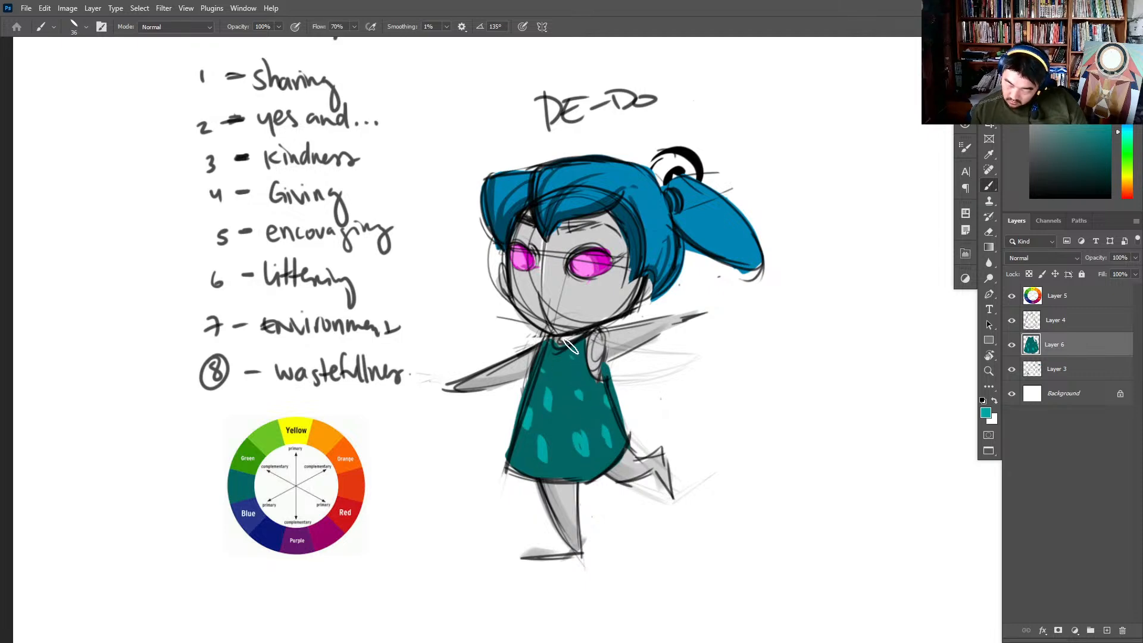
{"action": "left_click_drag", "start_coordinate": [580, 355], "coordinate": [583, 375]}
{"action": "left_click_drag", "start_coordinate": [563, 392], "coordinate": [564, 398]}
{"action": "left_click_drag", "start_coordinate": [562, 352], "coordinate": [564, 358]}
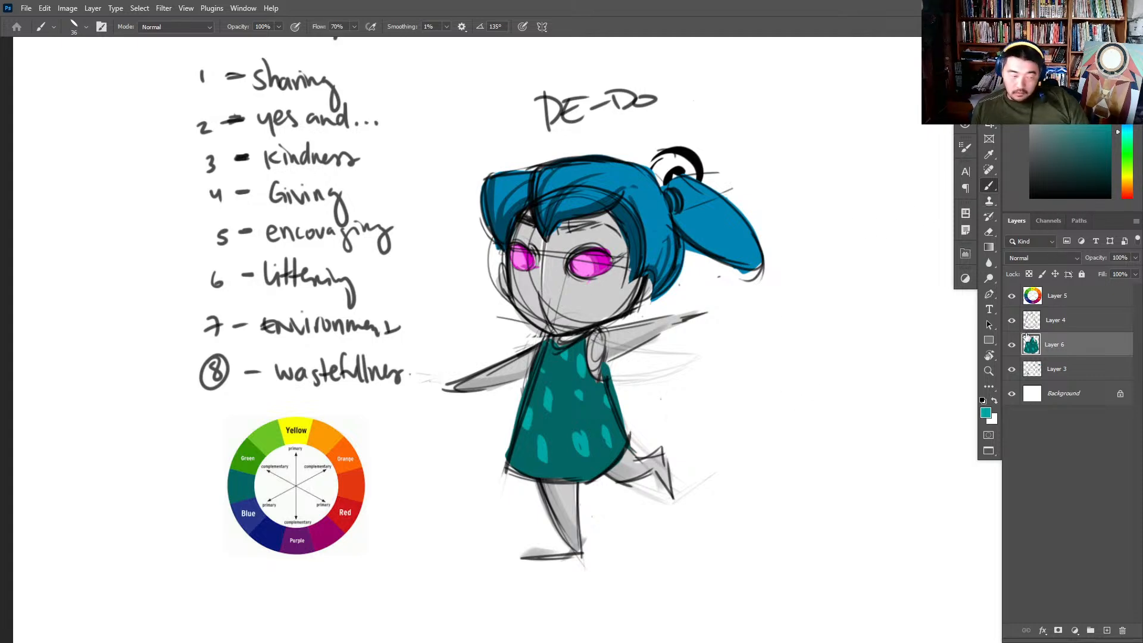
{"action": "key", "text": "ctrl+shift+u"}
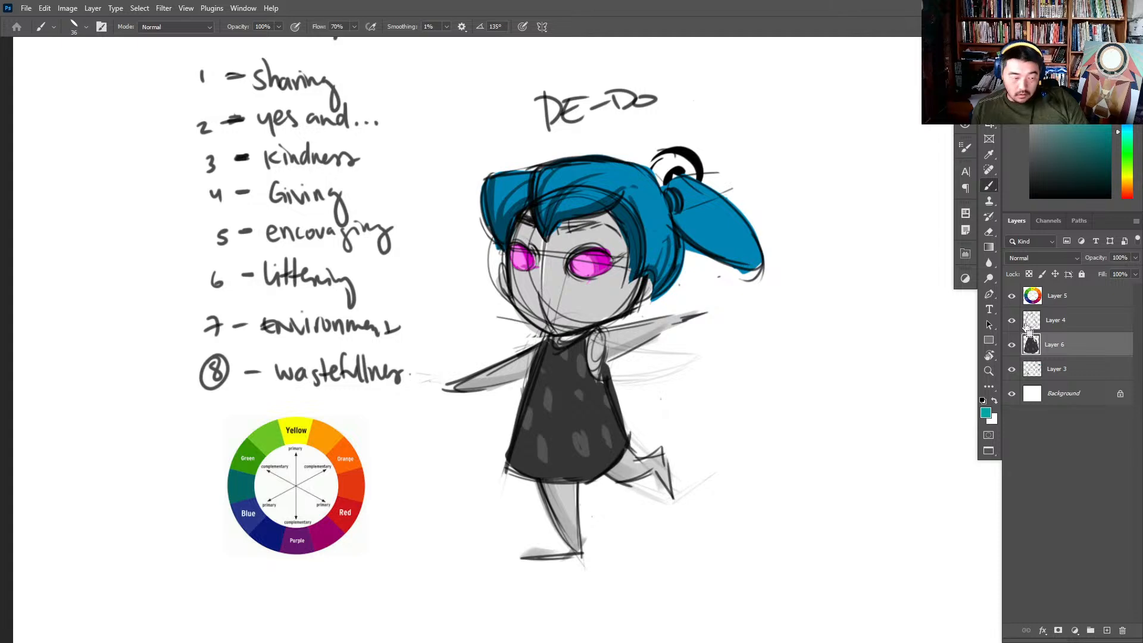
{"action": "key", "text": "ctrl+z"}
{"action": "key", "text": "ctrl+l"}
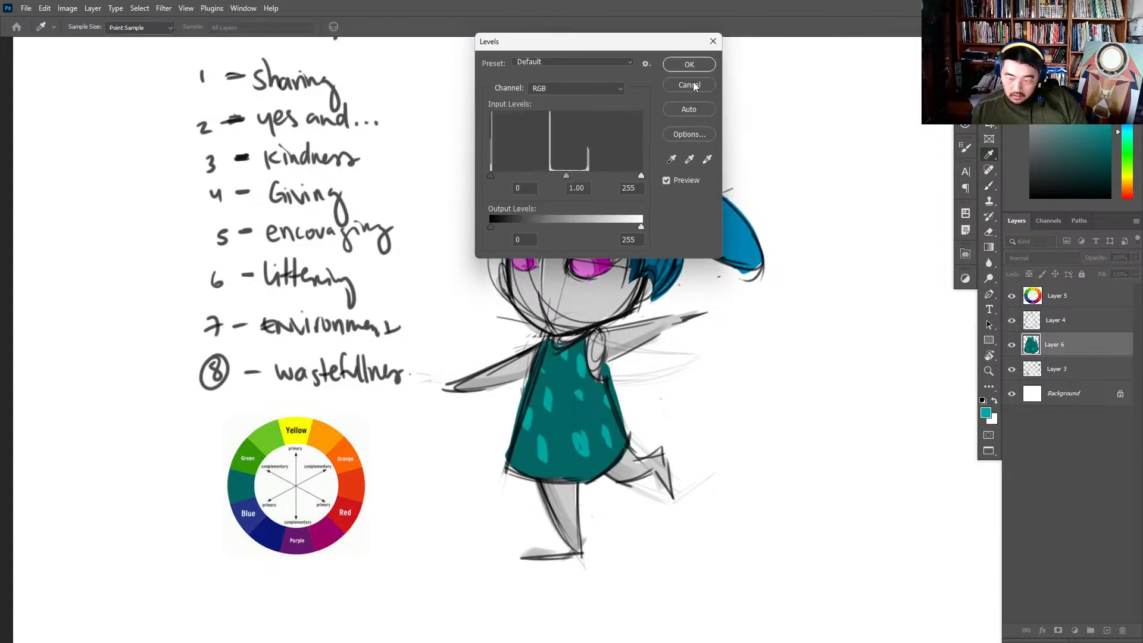
{"action": "left_click", "coordinate": [695, 94]}
- Recolour the spotted dress from teal to green with Hue/Saturation, setting Hue to -87
{"action": "key", "text": "ctrl+u"}
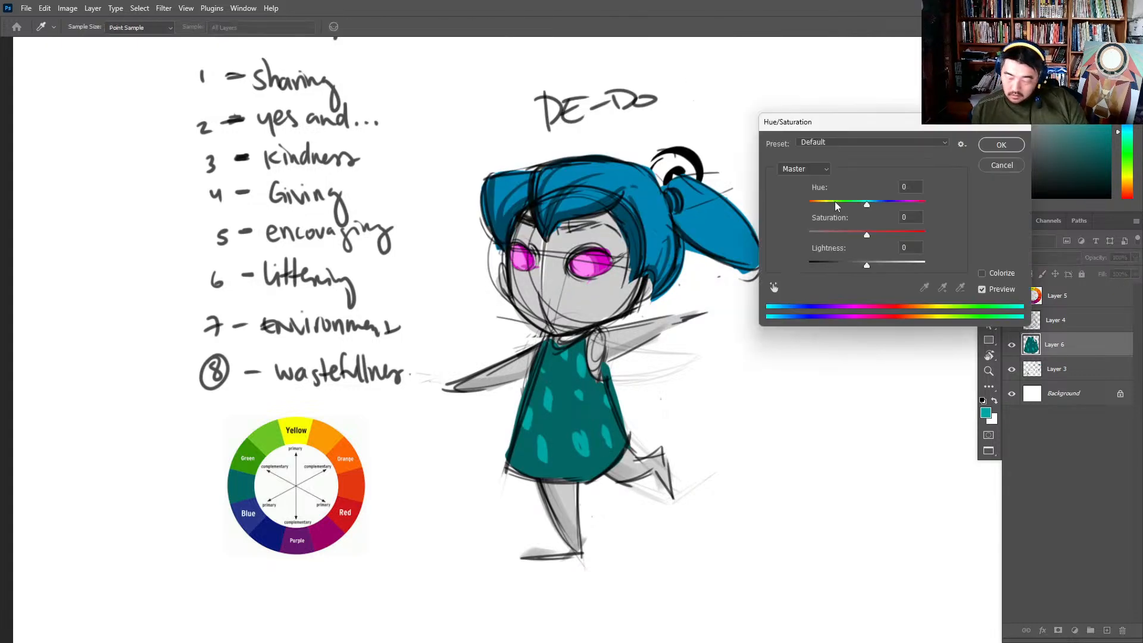
{"action": "left_click_drag", "start_coordinate": [868, 209], "coordinate": [831, 220]}
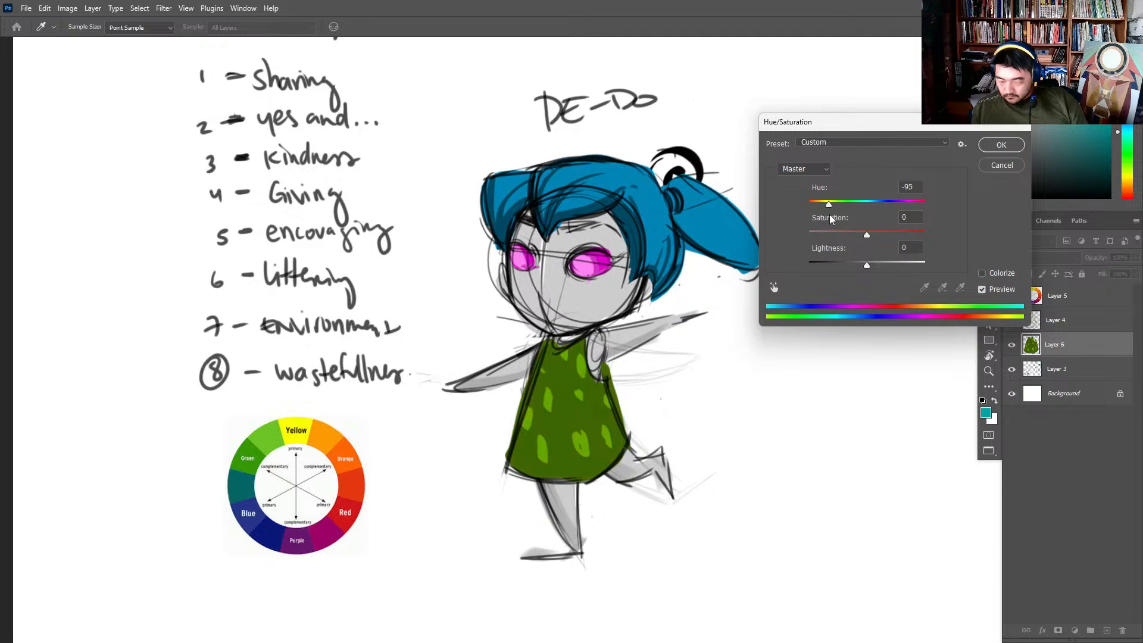
{"action": "left_click_drag", "start_coordinate": [830, 214], "coordinate": [831, 213]}
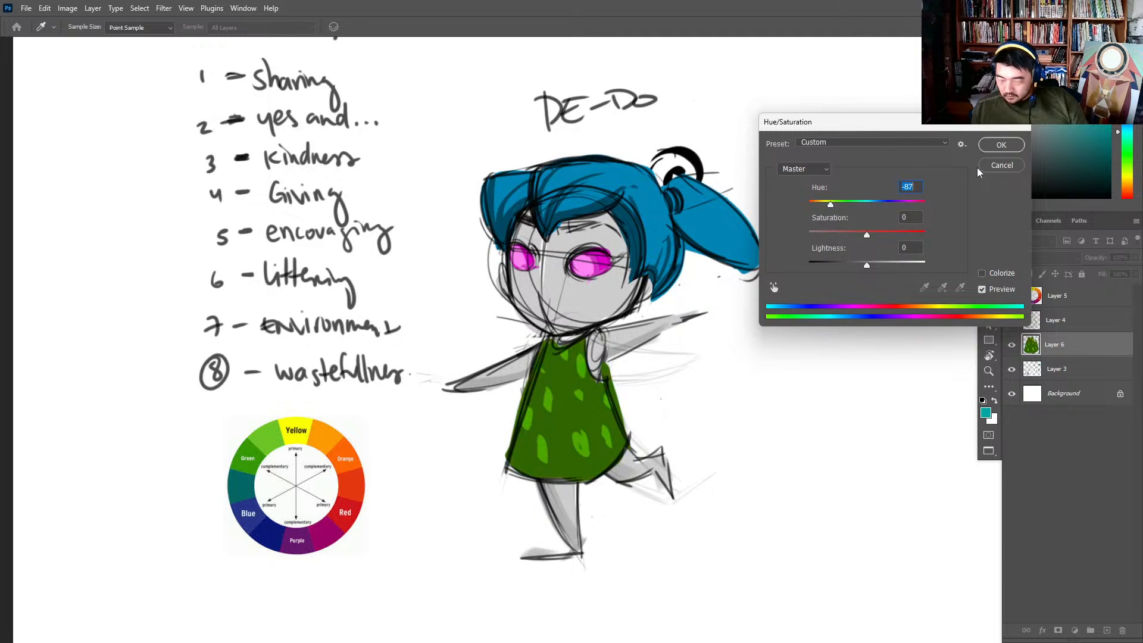
{"action": "left_click", "coordinate": [1001, 144]}
- Reduce the brush to 14 px and paint light green highlights inside the dress spots on Layer 6
{"action": "key", "text": "b"}
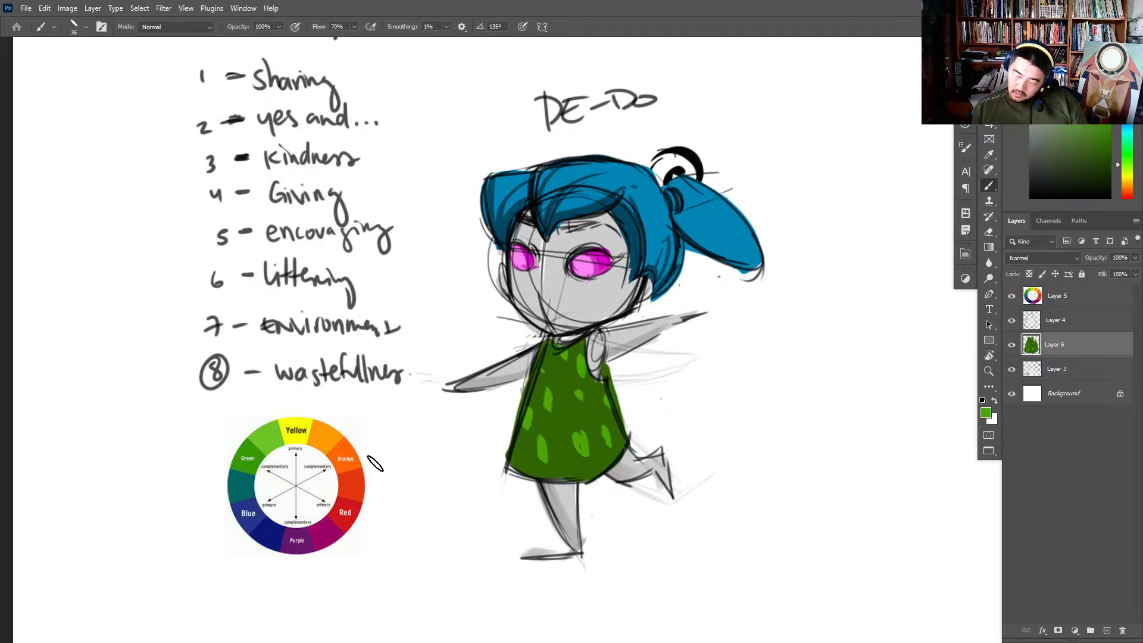
{"action": "right_click", "coordinate": [583, 387]}
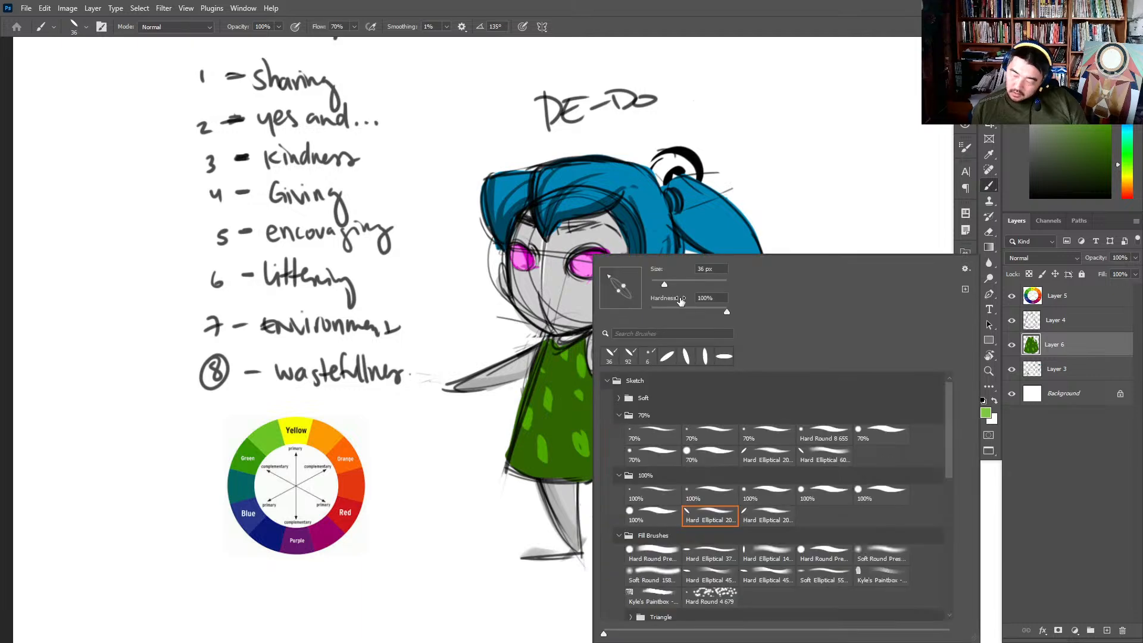
{"action": "key", "text": "Return"}
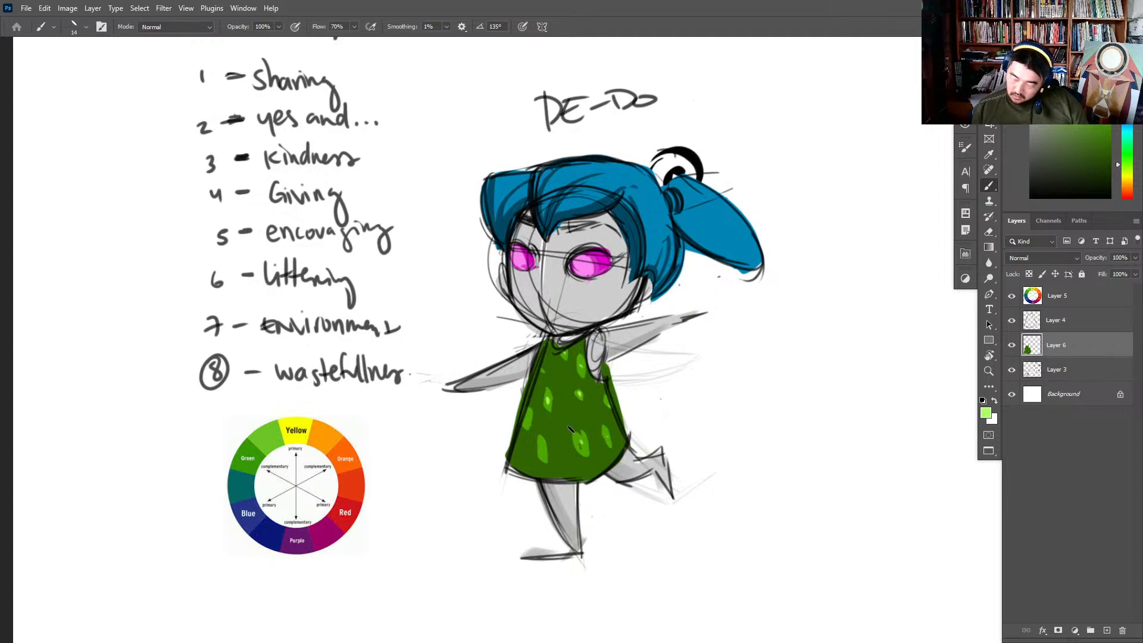
- Add a new layer above Layer 6 and set it to Multiply at 35% opacity
{"action": "left_click", "coordinate": [1105, 630]}
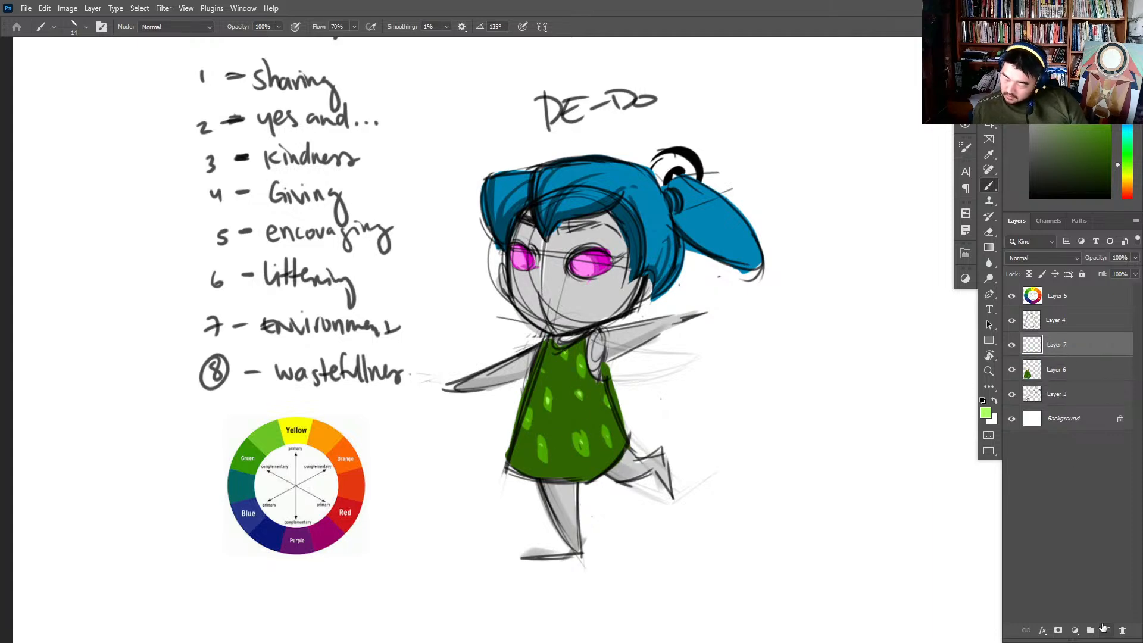
{"action": "left_click", "coordinate": [1057, 262]}
{"action": "left_click", "coordinate": [1061, 302]}
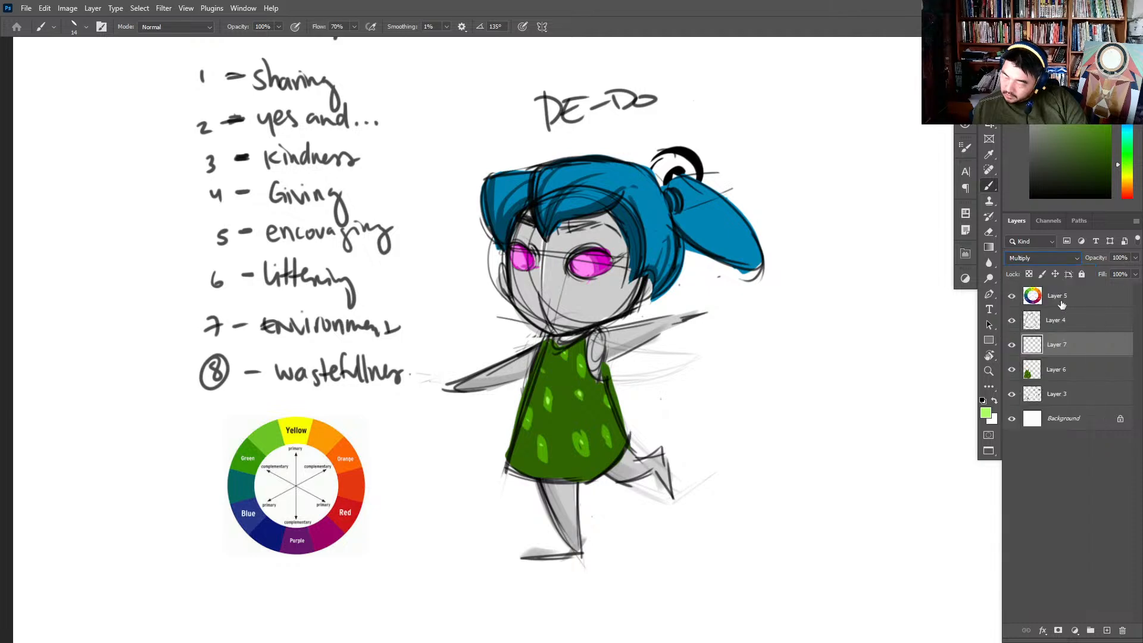
{"action": "left_click_drag", "start_coordinate": [1133, 261], "coordinate": [1100, 275]}
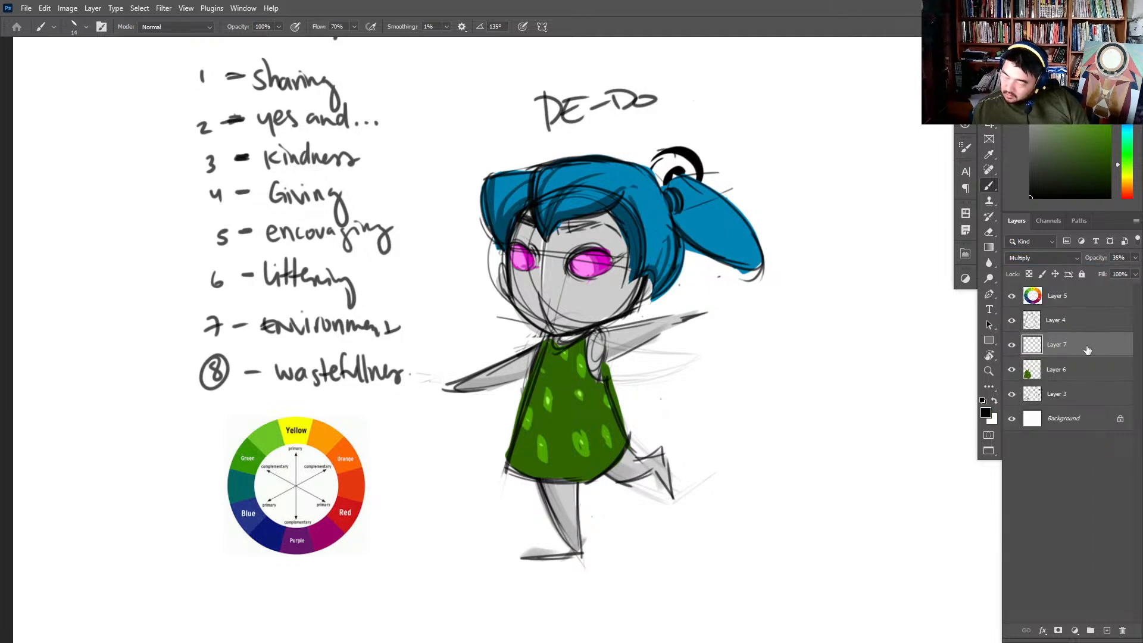
- Lower Layer 7 to 18% opacity and shade the dress, face, hair and leg in black with a 58 px elliptical brush
{"action": "right_click", "coordinate": [604, 373]}
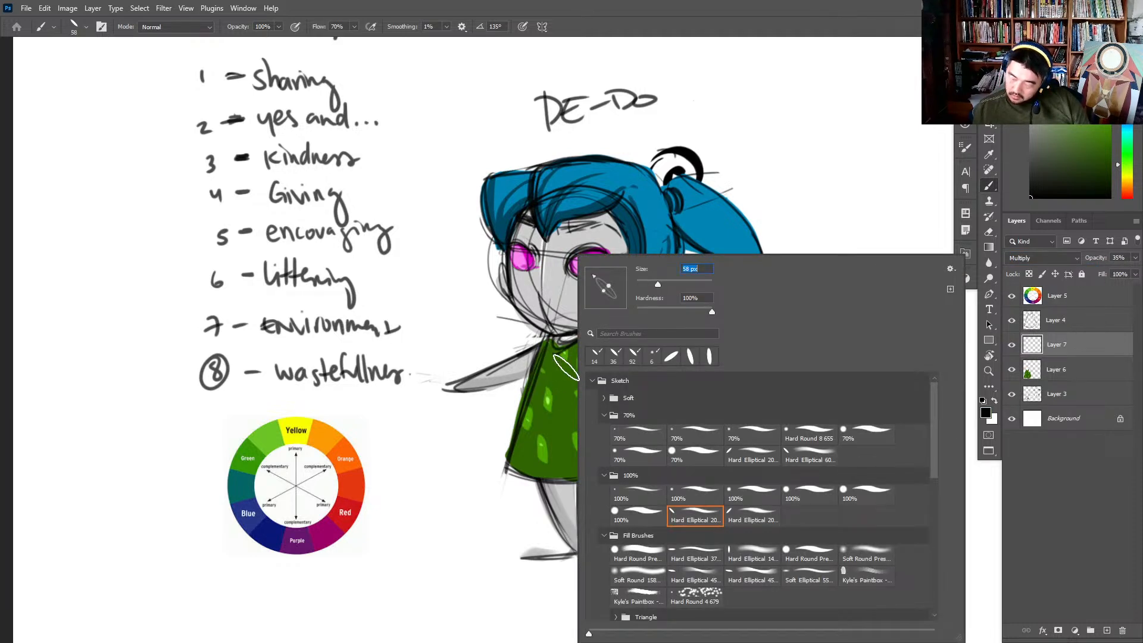
{"action": "left_click_drag", "start_coordinate": [569, 368], "coordinate": [600, 426]}
{"action": "key", "text": "ctrl+z"}
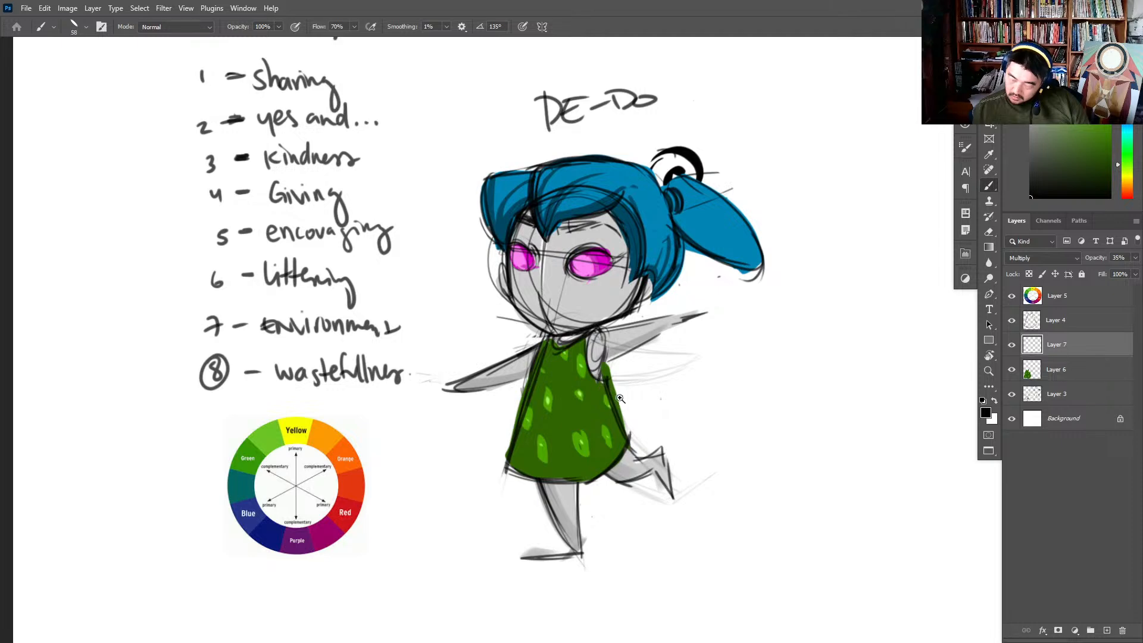
{"action": "mouse_move", "coordinate": [651, 391]}
{"action": "left_mouse_down"}
{"action": "mouse_move", "coordinate": [595, 390]}
{"action": "mouse_move", "coordinate": [634, 381]}
{"action": "left_mouse_up"}
{"action": "mouse_move", "coordinate": [644, 298]}
{"action": "left_mouse_down"}
{"action": "mouse_move", "coordinate": [627, 319]}
{"action": "mouse_move", "coordinate": [565, 346]}
{"action": "mouse_move", "coordinate": [531, 317]}
{"action": "mouse_move", "coordinate": [547, 329]}
{"action": "mouse_move", "coordinate": [632, 302]}
{"action": "left_mouse_up"}
{"action": "key", "text": "ctrl+z"}
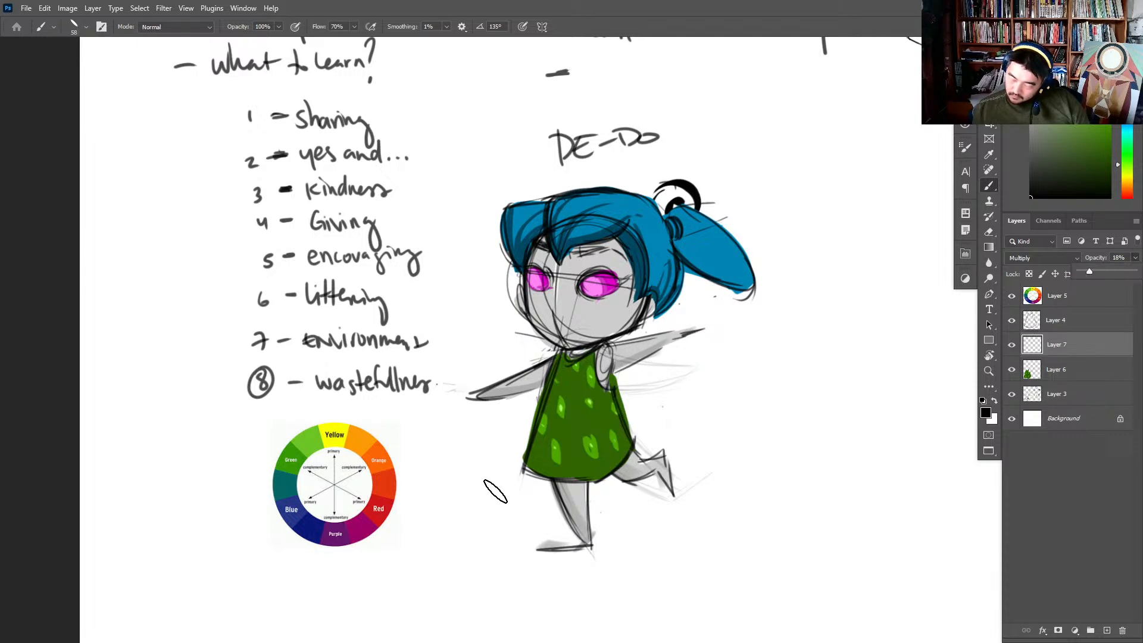
{"action": "mouse_move", "coordinate": [525, 464]}
{"action": "left_mouse_down"}
{"action": "mouse_move", "coordinate": [590, 403]}
{"action": "mouse_move", "coordinate": [527, 461]}
{"action": "left_mouse_up"}
{"action": "key", "text": "ctrl+z"}
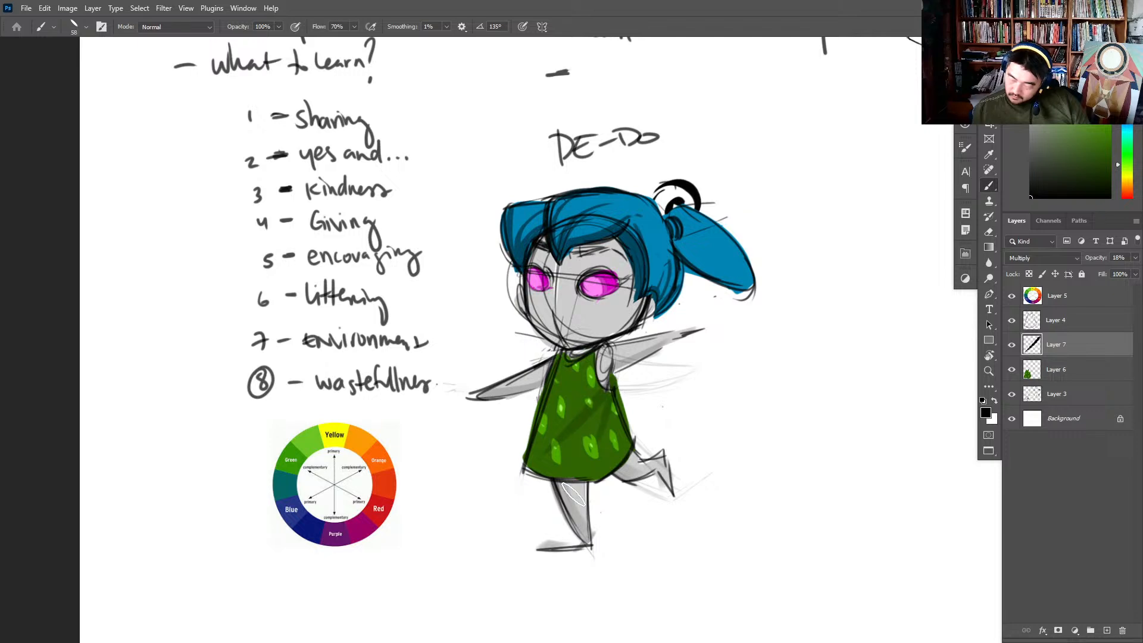
{"action": "mouse_move", "coordinate": [650, 262]}
{"action": "left_mouse_down"}
{"action": "mouse_move", "coordinate": [658, 303]}
{"action": "mouse_move", "coordinate": [670, 255]}
{"action": "mouse_move", "coordinate": [736, 298]}
{"action": "left_mouse_up"}
{"action": "left_click_drag", "start_coordinate": [641, 297], "coordinate": [583, 344]}
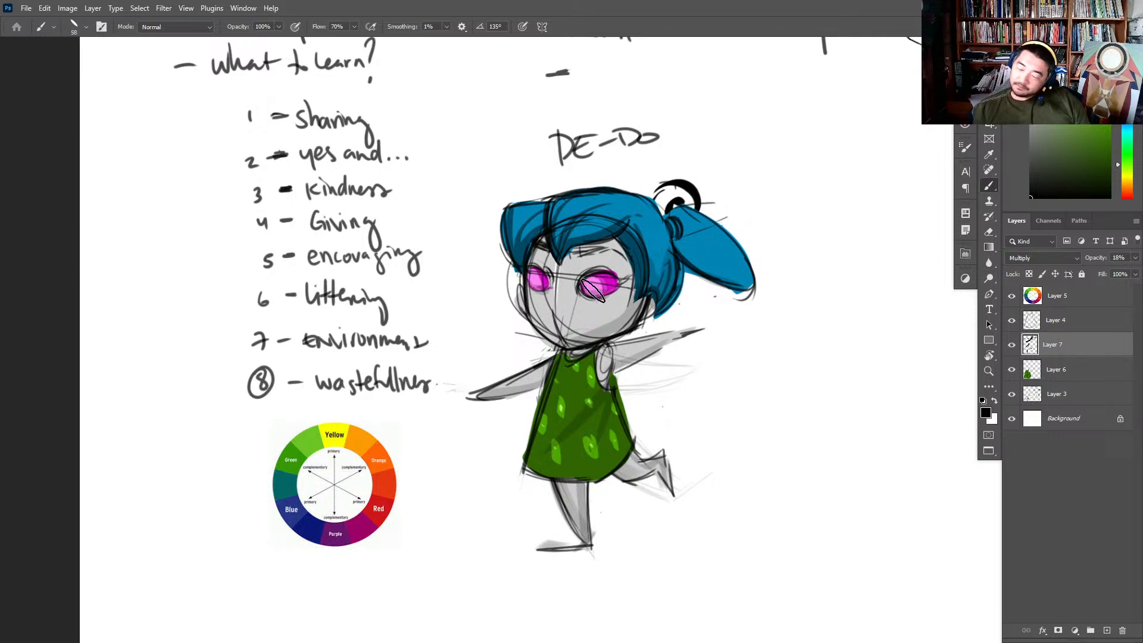
- Switch to the 20 px hard elliptical brush at 45° and add shading to the arms and legs on Layer 7
{"action": "right_click", "coordinate": [667, 226]}
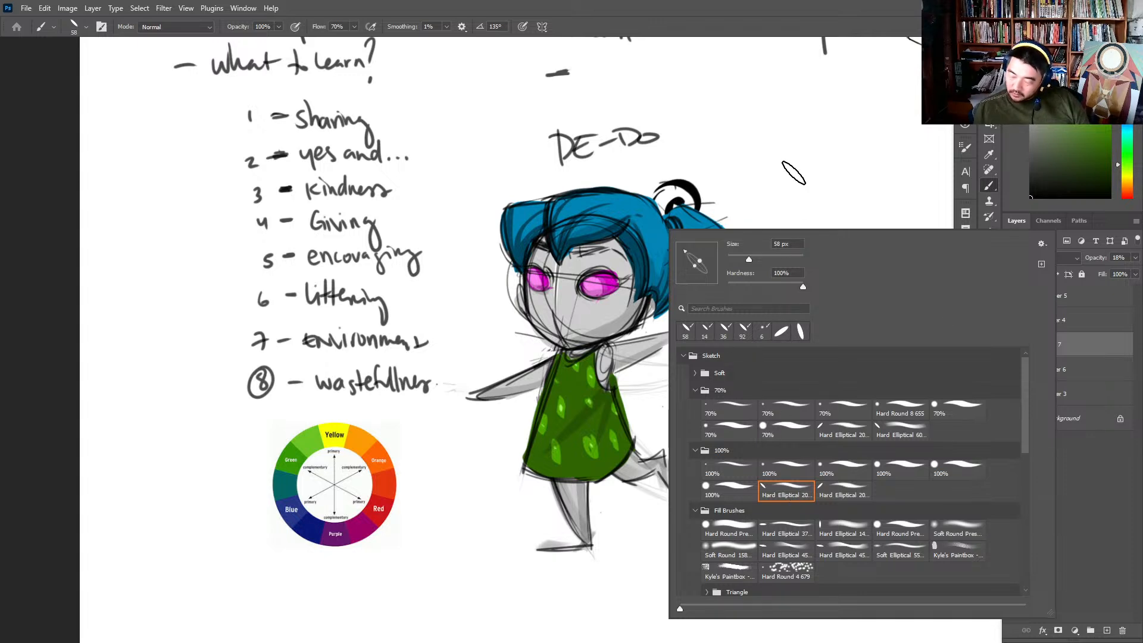
{"action": "left_click", "coordinate": [827, 159]}
{"action": "right_click", "coordinate": [655, 254]}
{"action": "double_click", "coordinate": [726, 551]}
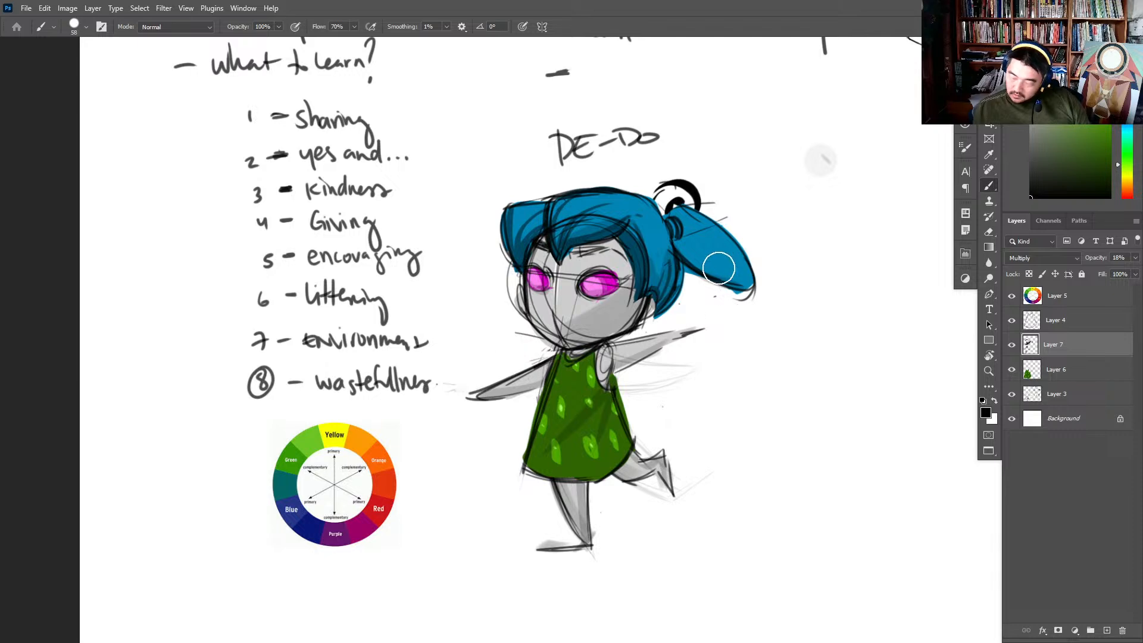
{"action": "right_click", "coordinate": [648, 347]}
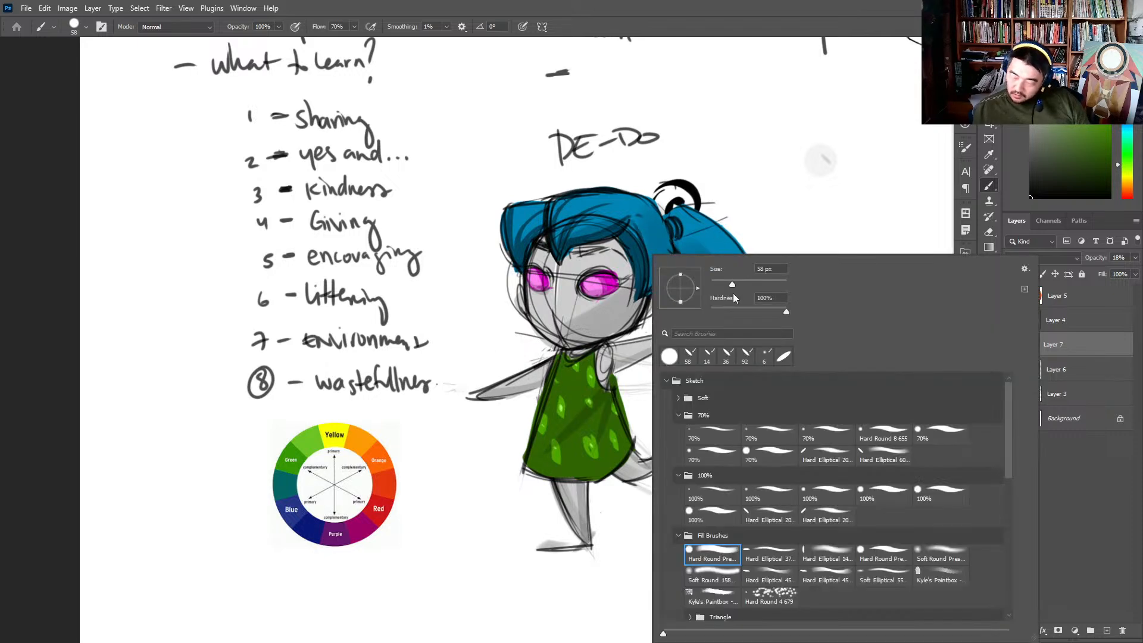
{"action": "double_click", "coordinate": [829, 510]}
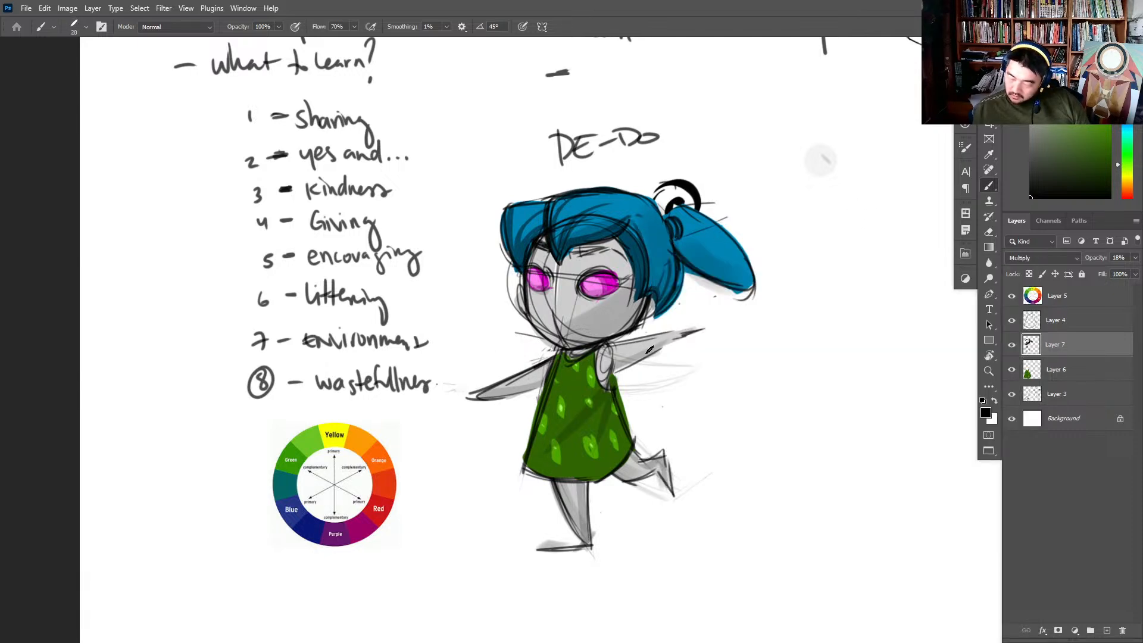
{"action": "left_click_drag", "start_coordinate": [601, 368], "coordinate": [672, 336]}
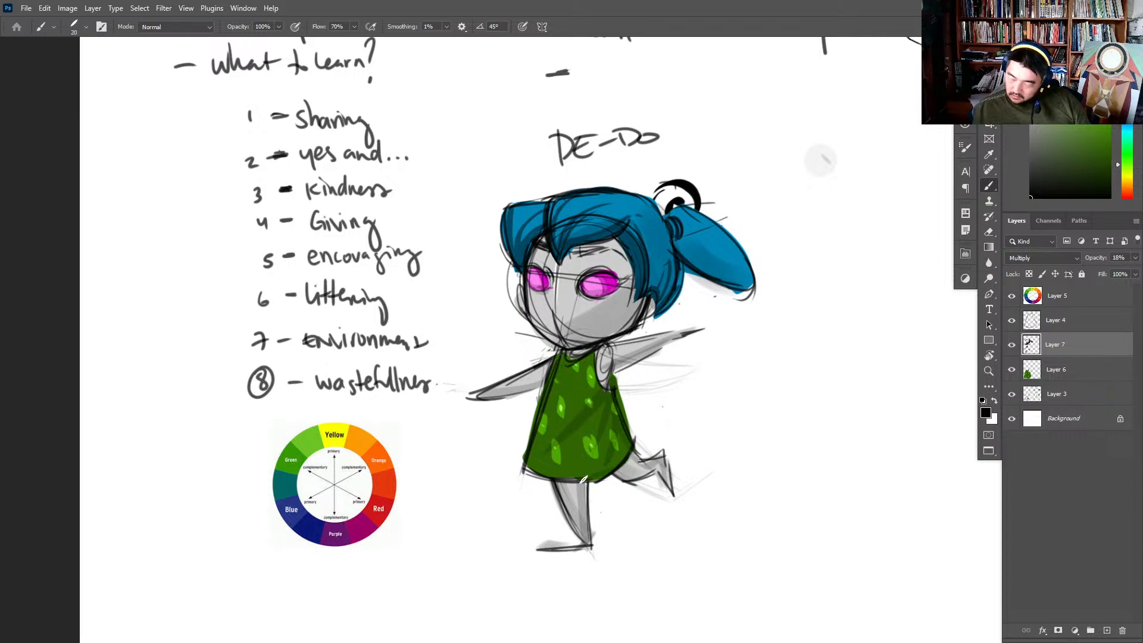
{"action": "left_click_drag", "start_coordinate": [840, 339], "coordinate": [750, 351]}
{"action": "mouse_move", "coordinate": [734, 292]}
{"action": "left_mouse_down"}
{"action": "mouse_move", "coordinate": [714, 415]}
{"action": "mouse_move", "coordinate": [723, 503]}
{"action": "left_mouse_up"}
{"action": "key", "text": "ctrl+z"}
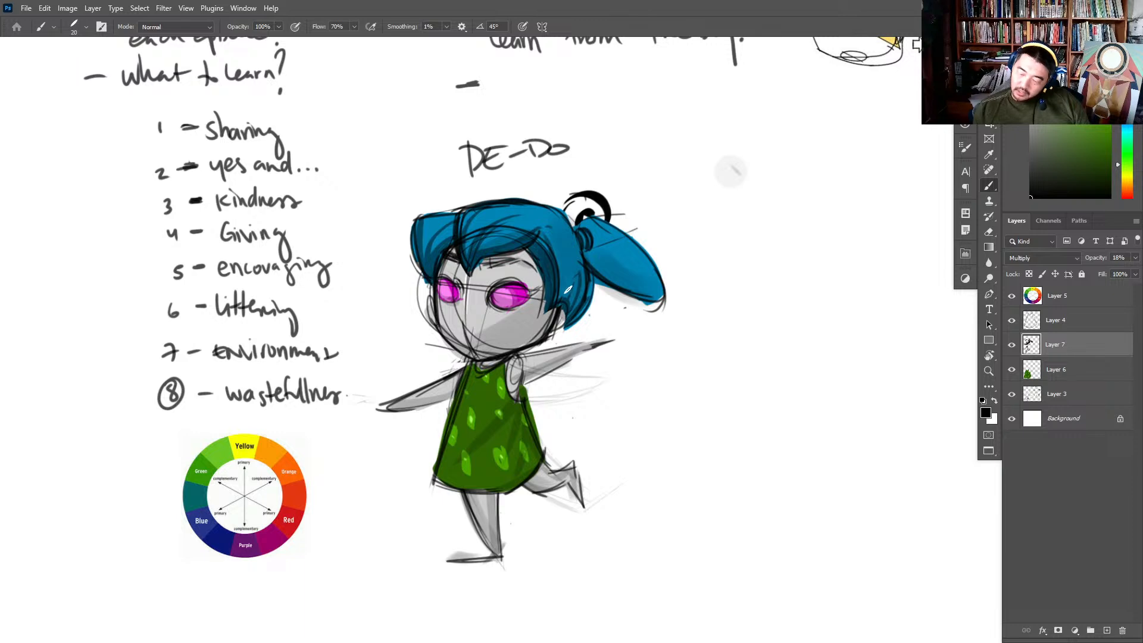
{"action": "left_click_drag", "start_coordinate": [410, 406], "coordinate": [459, 384]}
- Paint a shadow on the face along the edge of the hair on Layer 7
{"action": "key", "text": "e"}
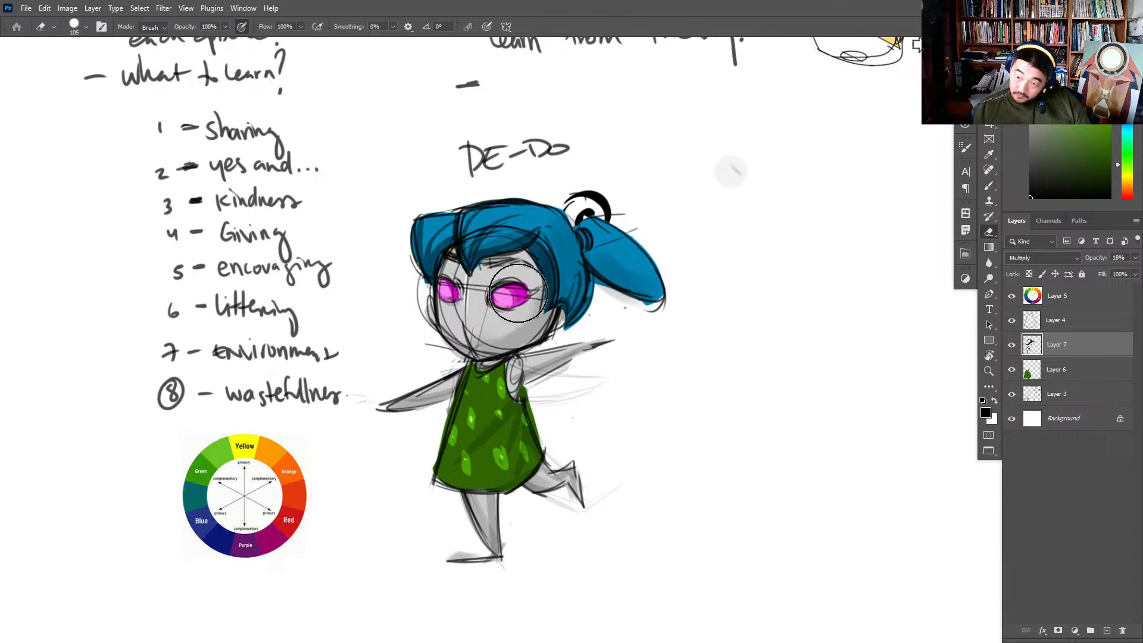
{"action": "key", "text": "z"}
{"action": "left_click_drag", "start_coordinate": [529, 319], "coordinate": [545, 291]}
{"action": "key", "text": "b"}
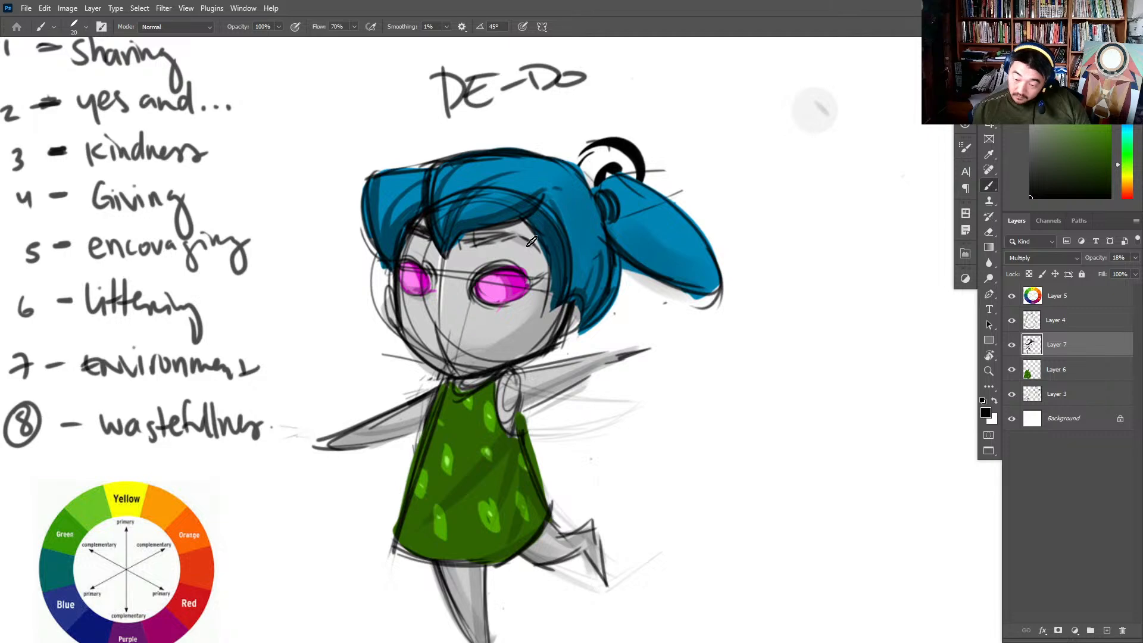
{"action": "left_click_drag", "start_coordinate": [528, 238], "coordinate": [542, 304]}
{"action": "key", "text": "z"}
{"action": "mouse_move", "coordinate": [719, 272]}
{"action": "left_mouse_down"}
{"action": "mouse_move", "coordinate": [712, 326]}
{"action": "mouse_move", "coordinate": [693, 337]}
{"action": "left_mouse_up"}
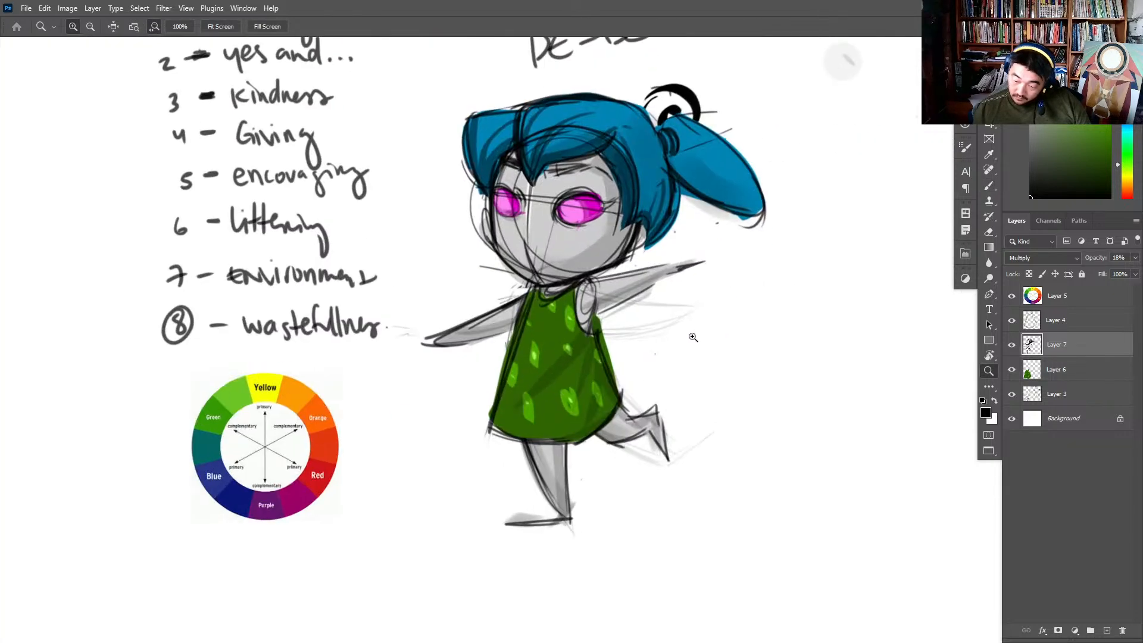
- Merge Layers 7, 6 and 3 together, and merge the result with Layer 4
{"action": "left_click_drag", "start_coordinate": [851, 373], "coordinate": [765, 465]}
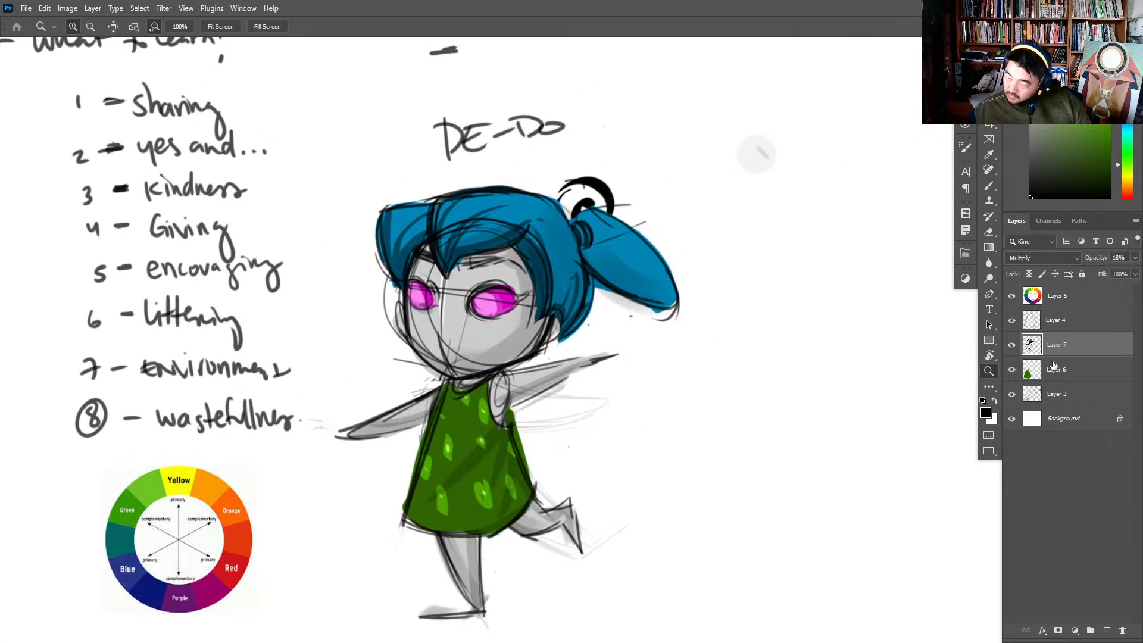
{"action": "left_click", "coordinate": [1085, 402], "text": "shift"}
{"action": "key", "text": "ctrl+e"}
{"action": "left_click", "coordinate": [1070, 325]}
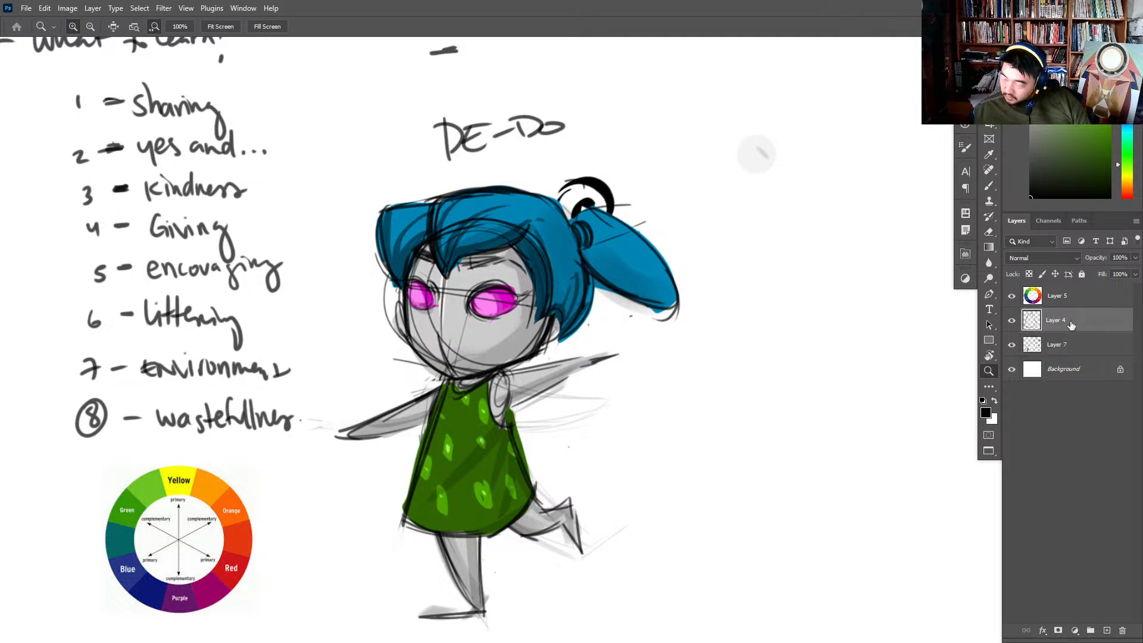
{"action": "key", "text": "ctrl+e"}
- Draw a thick black horizontal ground line beneath the girl's standing foot
{"action": "left_click_drag", "start_coordinate": [795, 408], "coordinate": [989, 300]}
{"action": "key", "text": "b"}
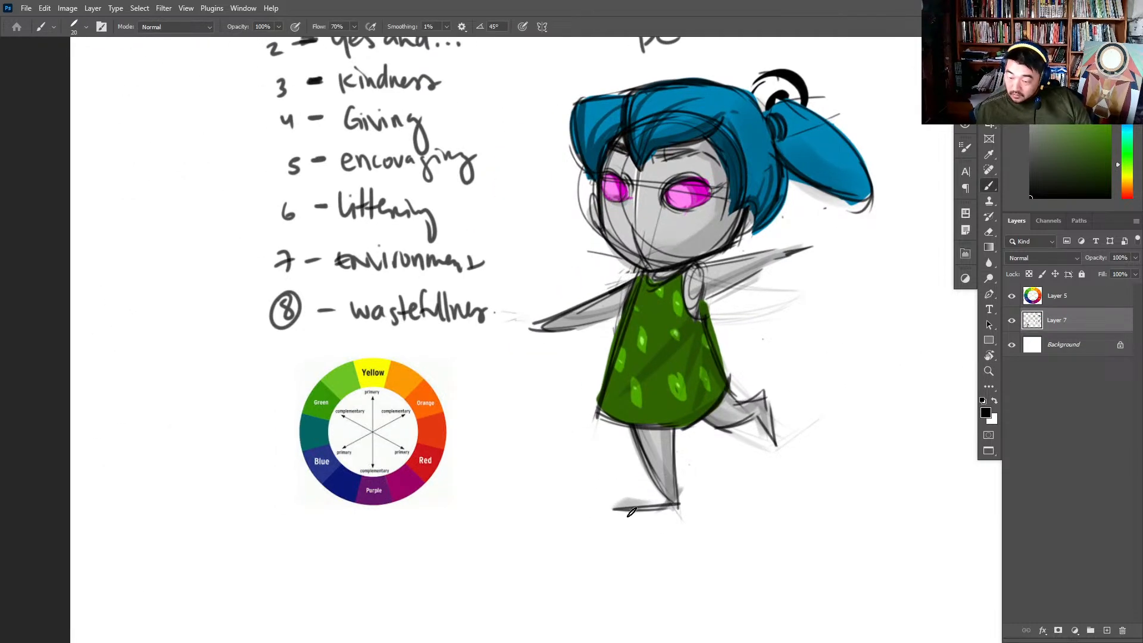
{"action": "mouse_move", "coordinate": [629, 512]}
{"action": "left_mouse_down"}
{"action": "mouse_move", "coordinate": [757, 512]}
{"action": "mouse_move", "coordinate": [594, 510]}
{"action": "mouse_move", "coordinate": [791, 504]}
{"action": "left_mouse_up"}
{"action": "key", "text": "ctrl+z"}
{"action": "left_click", "coordinate": [833, 484]}
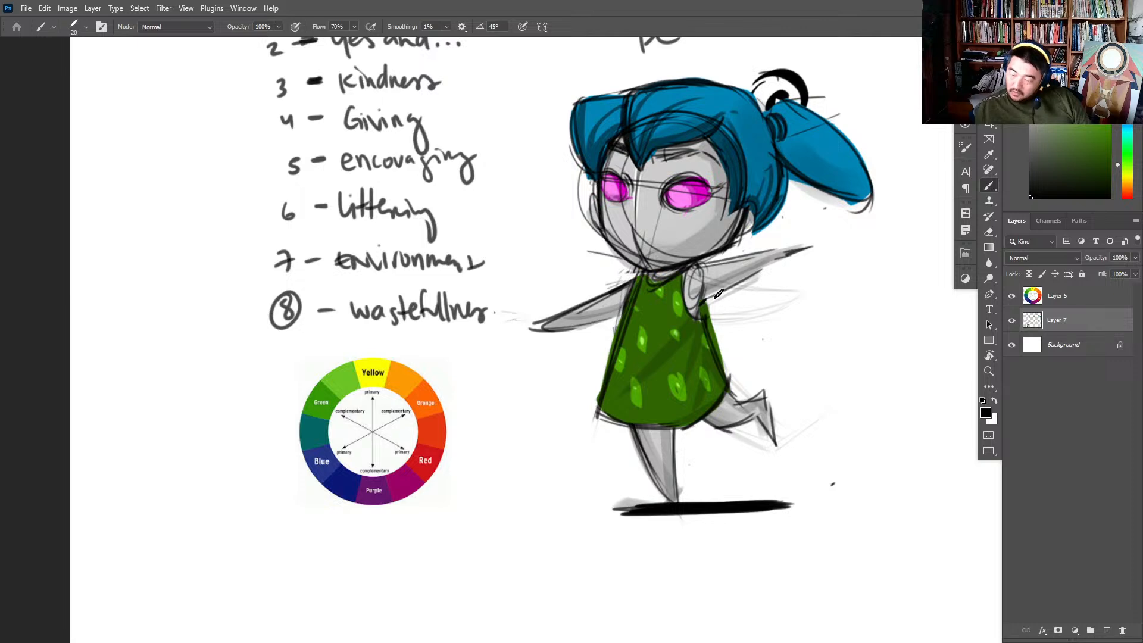
- Strengthen the outlines of both arms, the dress side and the standing leg with bold black strokes
{"action": "left_click_drag", "start_coordinate": [711, 299], "coordinate": [810, 249]}
{"action": "left_click_drag", "start_coordinate": [532, 330], "coordinate": [630, 309]}
{"action": "mouse_move", "coordinate": [640, 259]}
{"action": "left_mouse_down"}
{"action": "mouse_move", "coordinate": [596, 410]}
{"action": "mouse_move", "coordinate": [628, 427]}
{"action": "mouse_move", "coordinate": [658, 478]}
{"action": "left_mouse_up"}
{"action": "key", "text": "ctrl+z"}
{"action": "left_click_drag", "start_coordinate": [674, 428], "coordinate": [678, 496]}
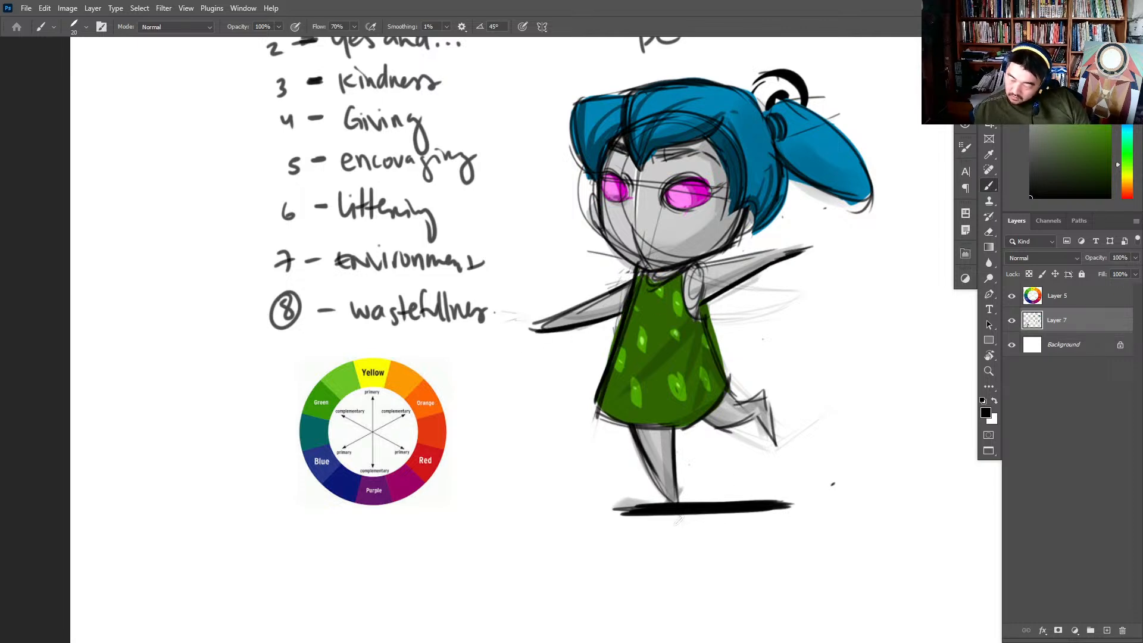
- Sample the pink from the eye and paint two round beads at the base of the ponytail
{"action": "scroll", "coordinate": [729, 359], "scroll_direction": "up", "scroll_amount": 3}
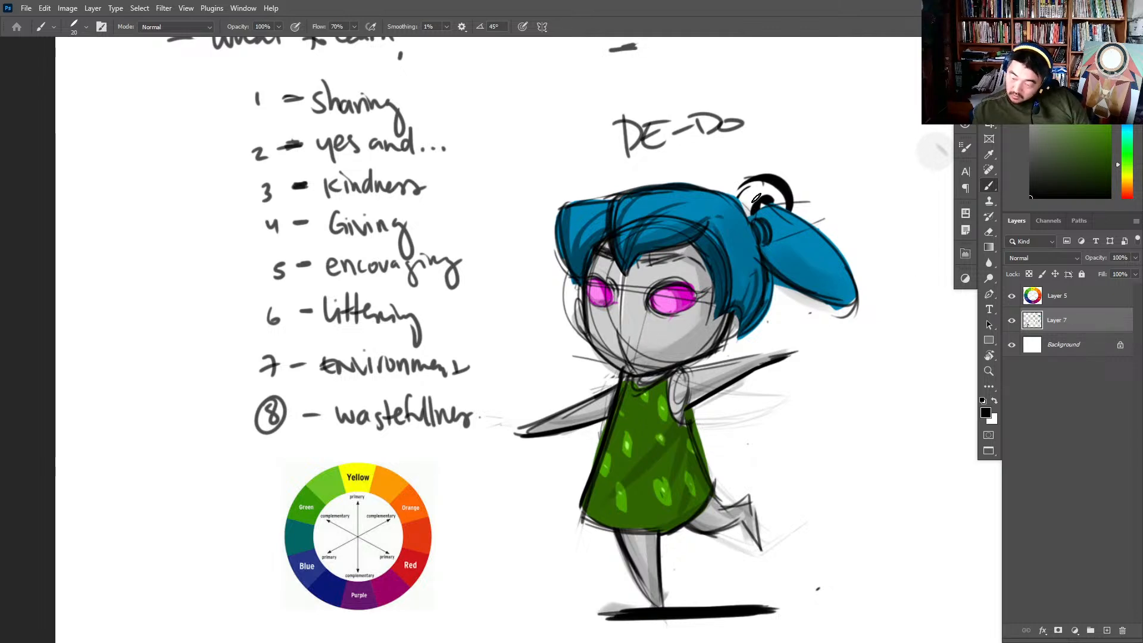
{"action": "key", "text": "ctrl+z"}
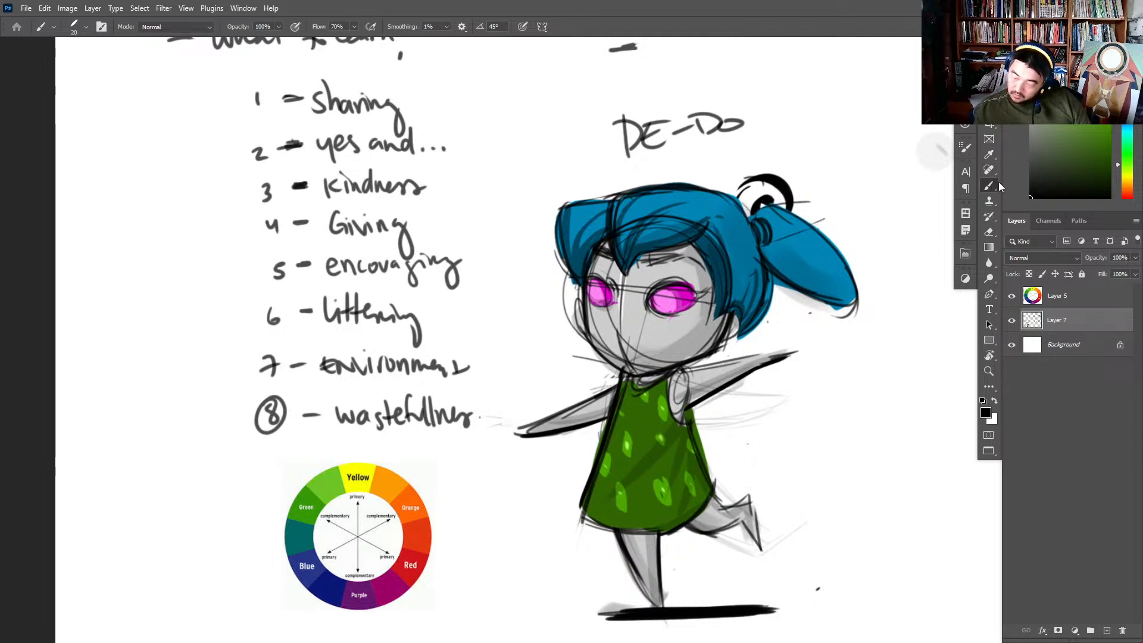
{"action": "left_click", "coordinate": [692, 296], "text": "alt"}
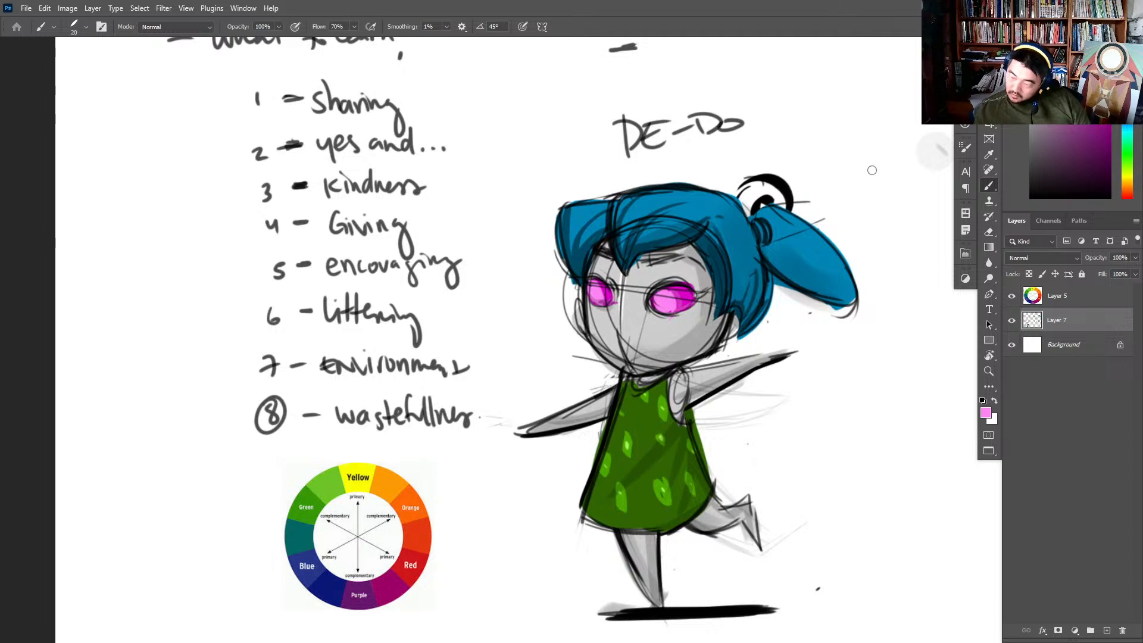
{"action": "key", "text": "ctrl+z"}
{"action": "mouse_move", "coordinate": [765, 213]}
{"action": "left_mouse_down"}
{"action": "mouse_move", "coordinate": [760, 224]}
{"action": "mouse_move", "coordinate": [773, 215]}
{"action": "left_mouse_up"}
{"action": "key", "text": "ctrl+z"}
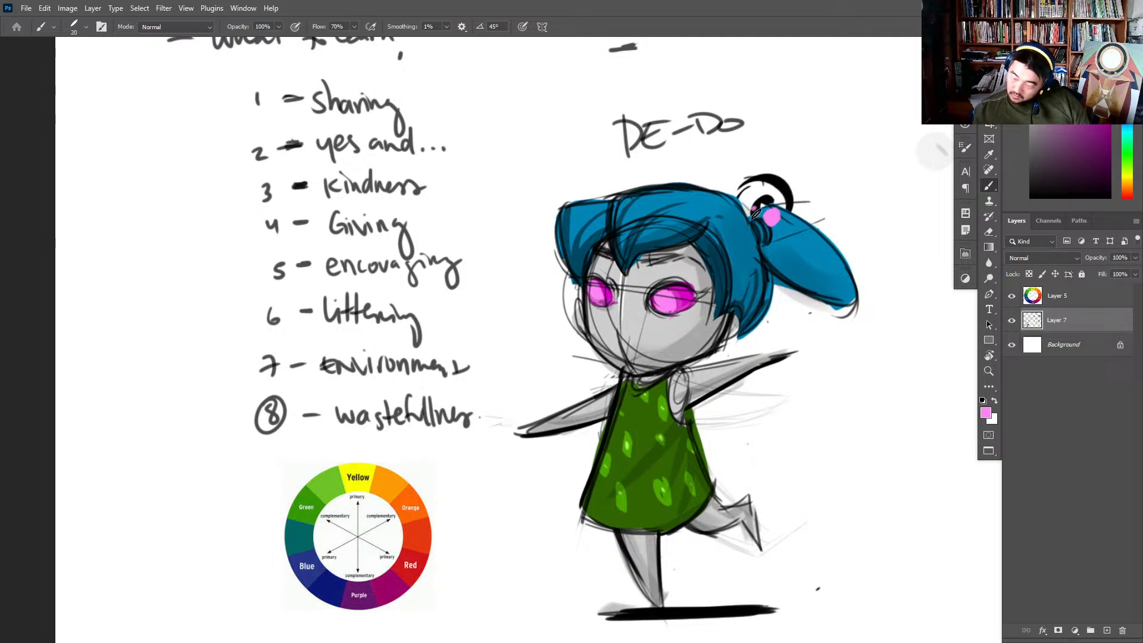
{"action": "key", "text": "ctrl+z"}
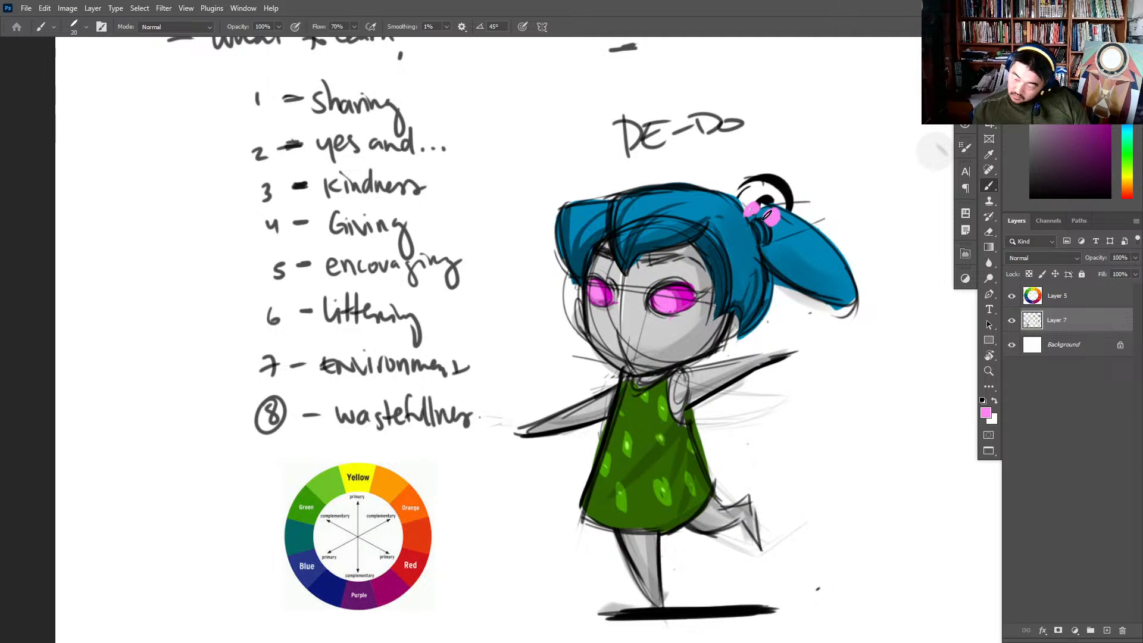
- Erase the black looped ornament above the ponytail, using a smaller eraser around the pink beads
{"action": "key", "text": "e"}
{"action": "left_click_drag", "start_coordinate": [804, 199], "coordinate": [787, 166]}
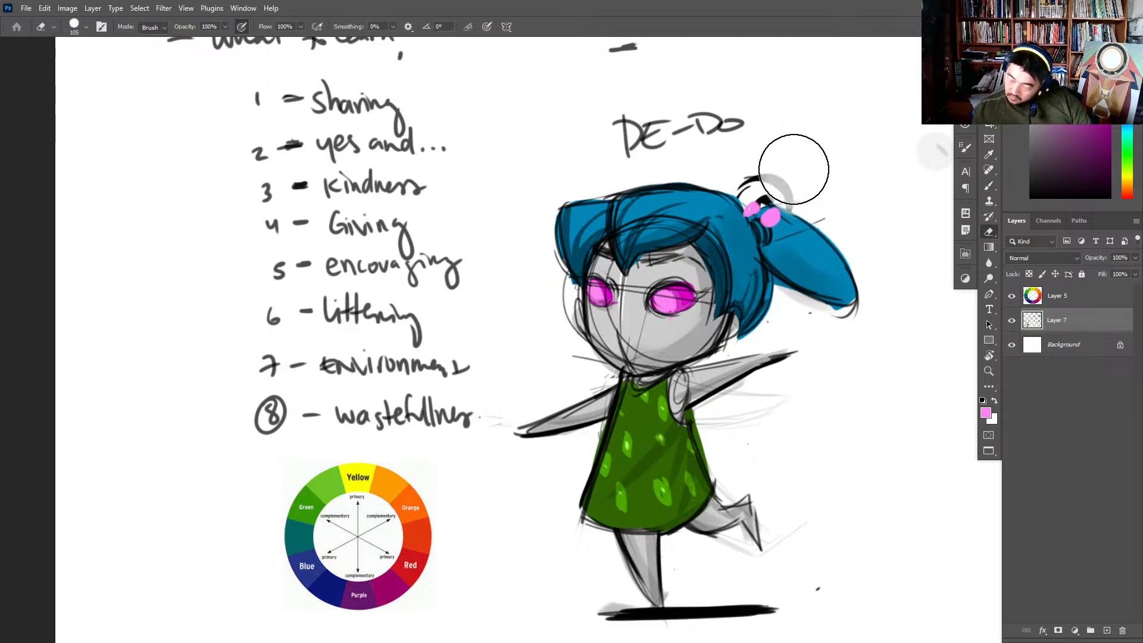
{"action": "right_click", "coordinate": [855, 178]}
{"action": "left_click_drag", "start_coordinate": [882, 217], "coordinate": [832, 217]}
{"action": "left_click", "coordinate": [819, 151]}
{"action": "mouse_move", "coordinate": [768, 175]}
{"action": "left_mouse_down"}
{"action": "mouse_move", "coordinate": [758, 179]}
{"action": "mouse_move", "coordinate": [847, 238]}
{"action": "left_mouse_up"}
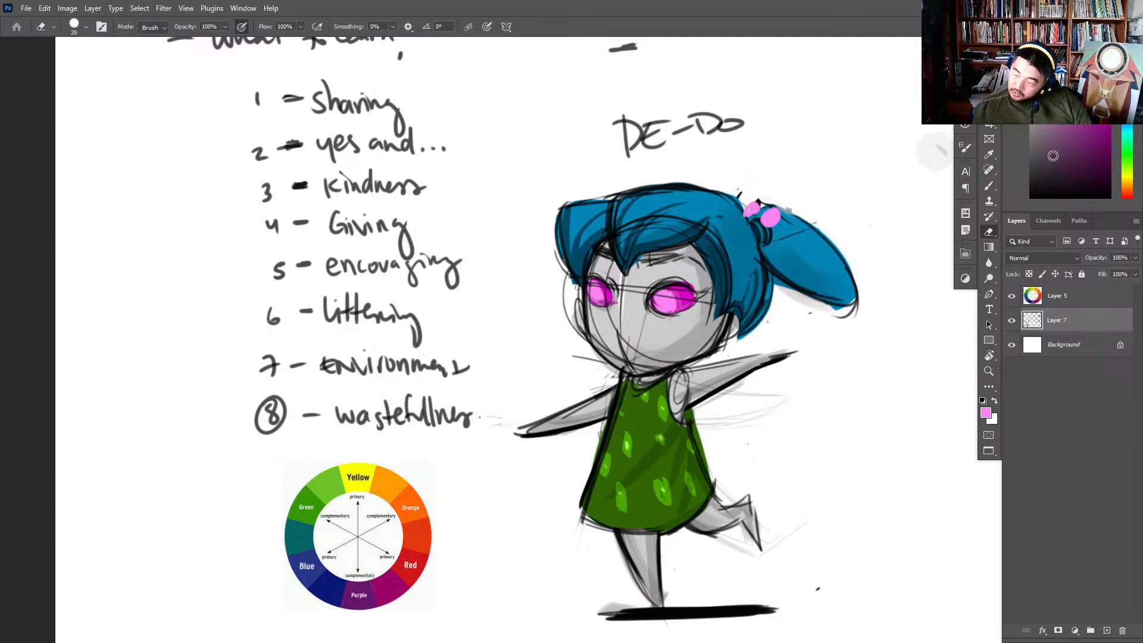
- Touch up the round pink hair beads with the brush and reset the foreground colour to black
{"action": "left_click_drag", "start_coordinate": [1052, 156], "coordinate": [1030, 199]}
{"action": "key", "text": "b"}
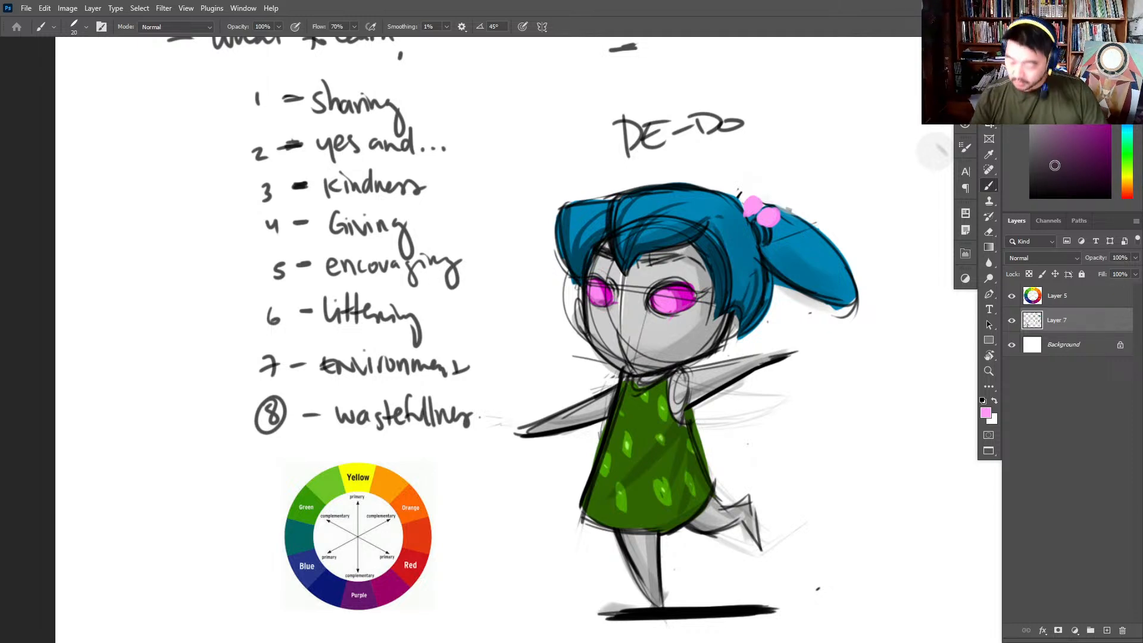
{"action": "key", "text": "d"}
{"action": "key", "text": "super"}
{"action": "key", "text": "super"}
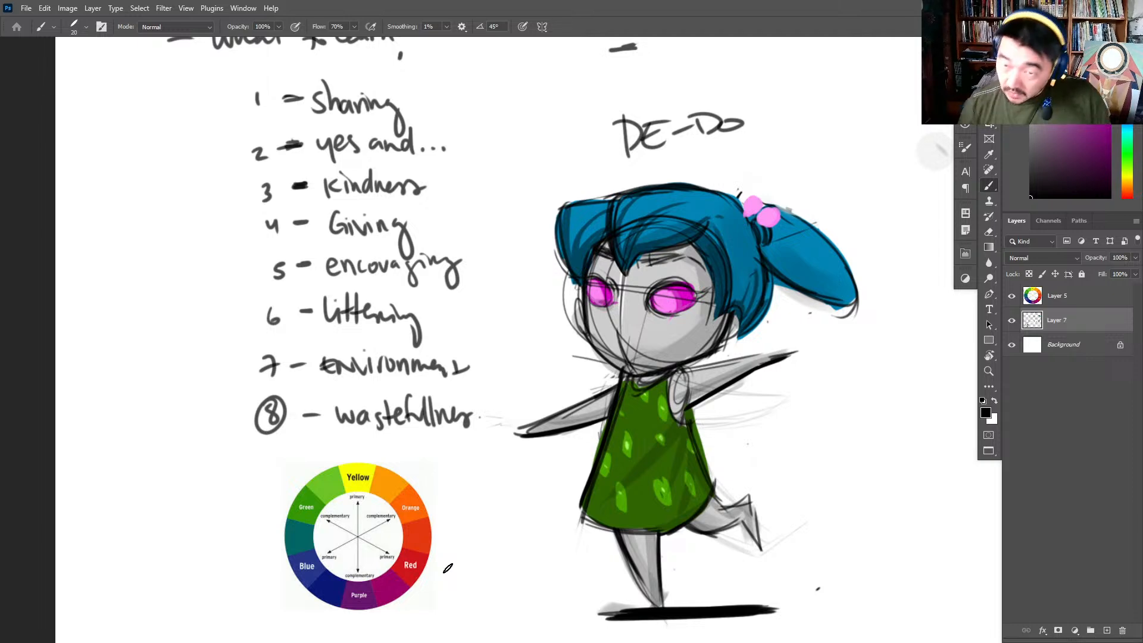